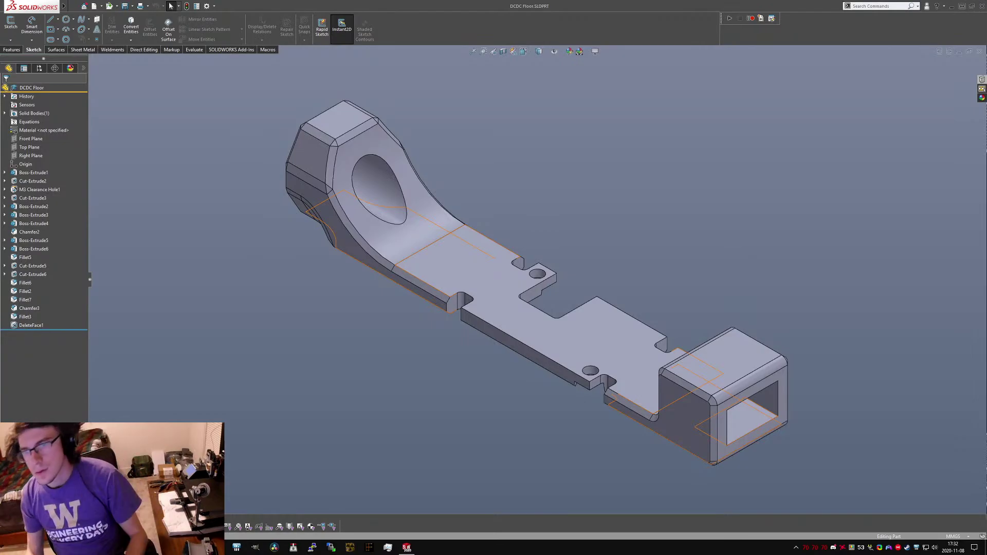
middle_click_drag(427, 215, 497, 198)
key("ctrl+7")
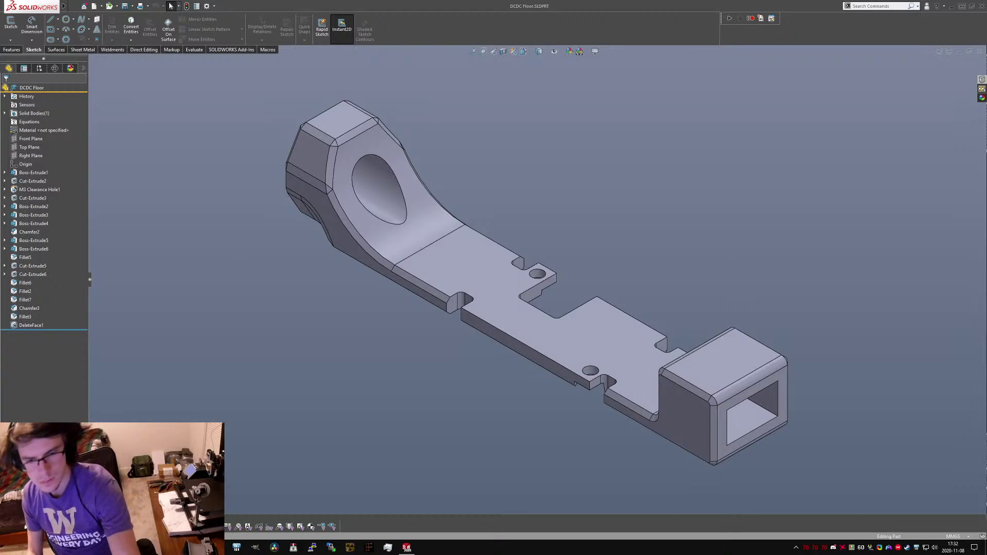
key("XF86AudioLowerVolume")
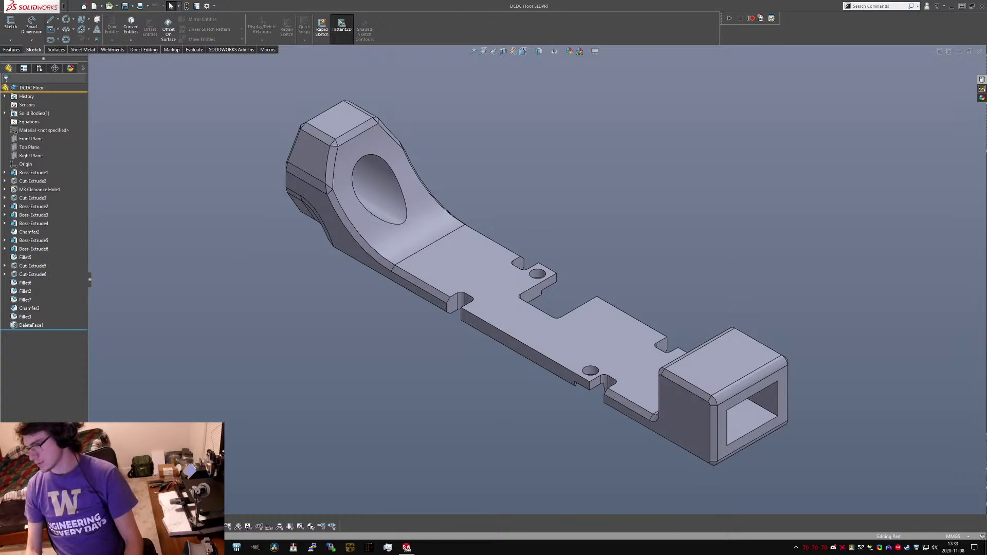
key("XF86AudioLowerVolume")
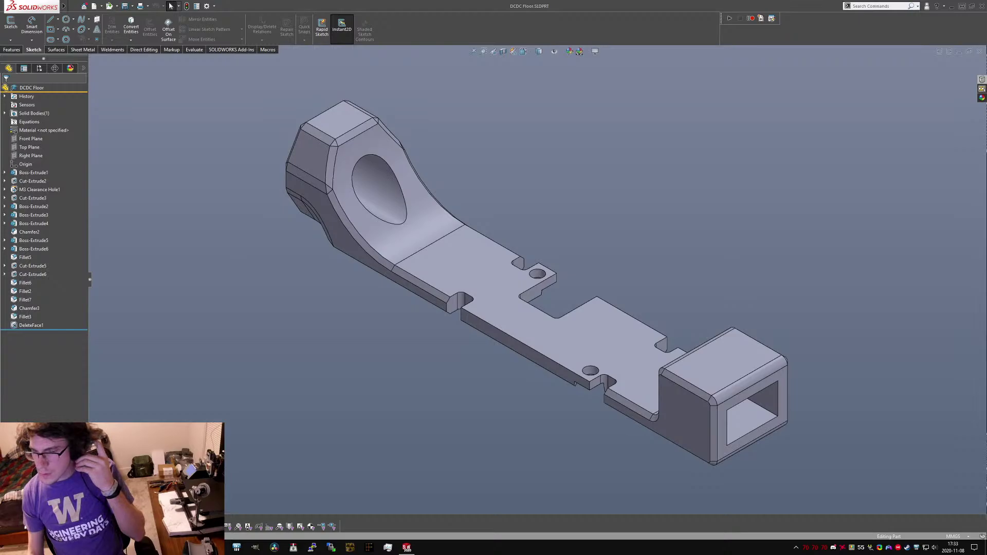
key("XF86AudioLowerVolume")
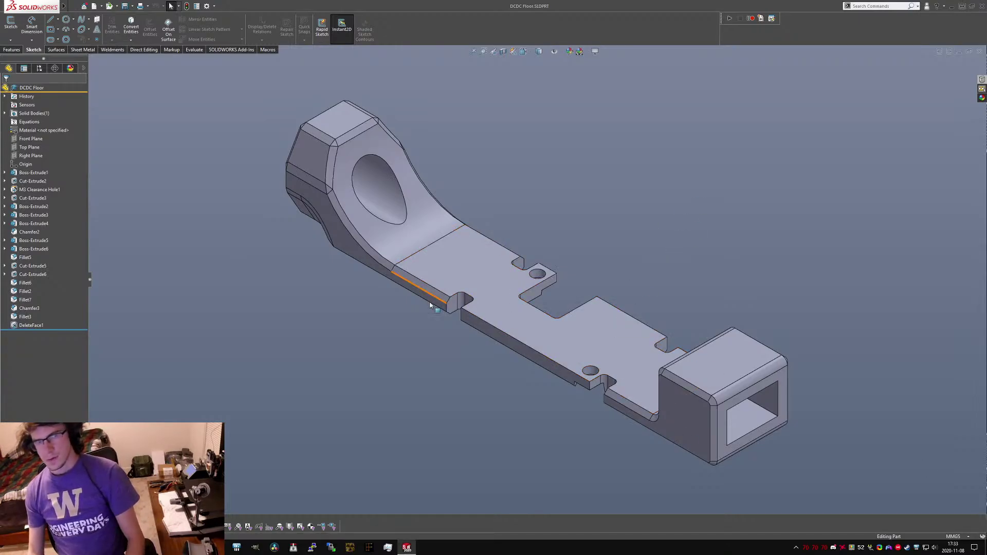
Reorder the DeleteFace1 feature of the floor part to directly below Cut-Extrude6.
left_click(37, 326)
mouse_move(37, 326)
left_mouse_down()
mouse_move(28, 314)
mouse_move(23, 325)
mouse_move(26, 278)
mouse_move(21, 317)
left_mouse_up()
left_click(21, 317)
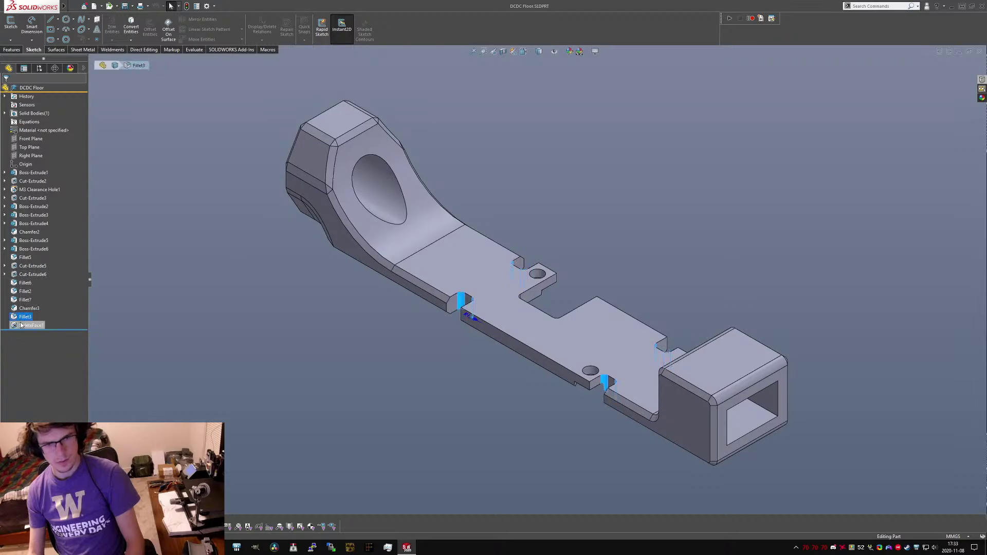
left_click(25, 325)
middle_click_drag(471, 308, 511, 156)
scroll(548, 289, "down", 2)
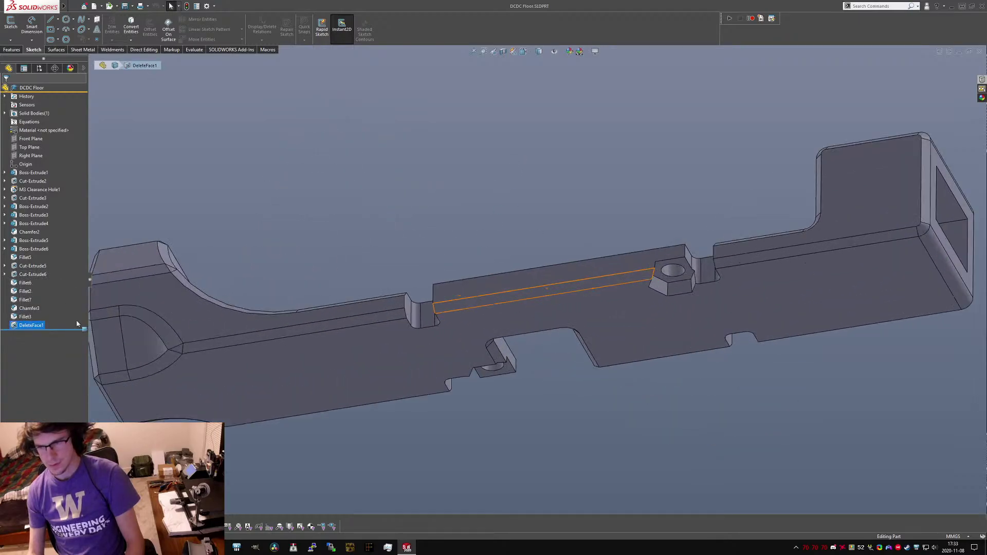
right_click(31, 326)
left_click(99, 263)
left_click_drag(45, 330, 46, 321)
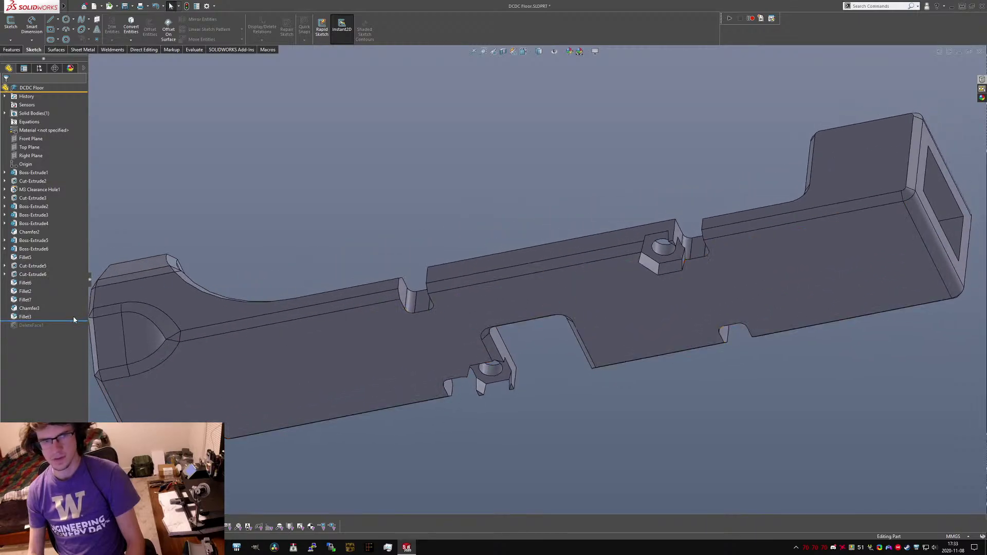
left_click_drag(53, 321, 13, 277)
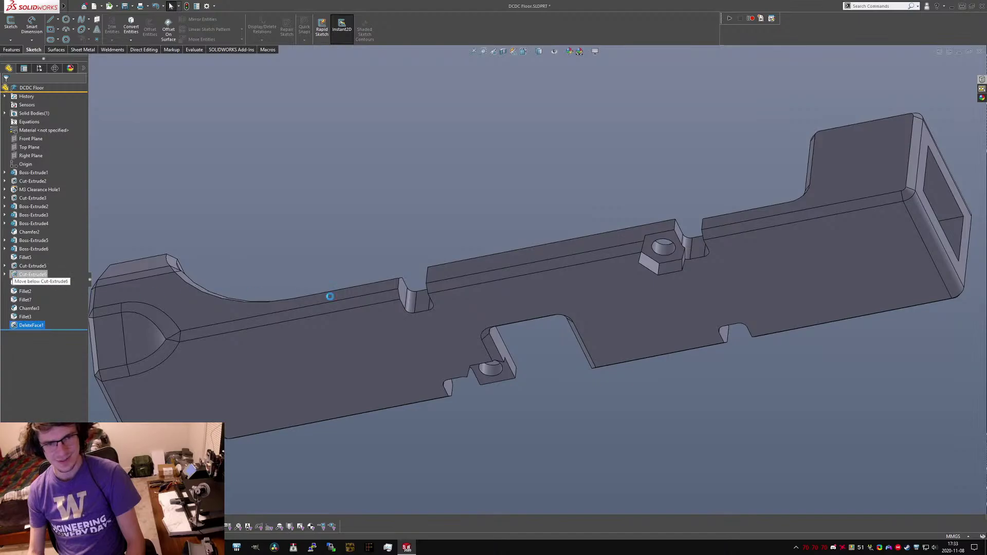
Roll the floor part back to just after DeleteFace1, leaving out the finishing fillets and chamfer.
left_click(25, 291)
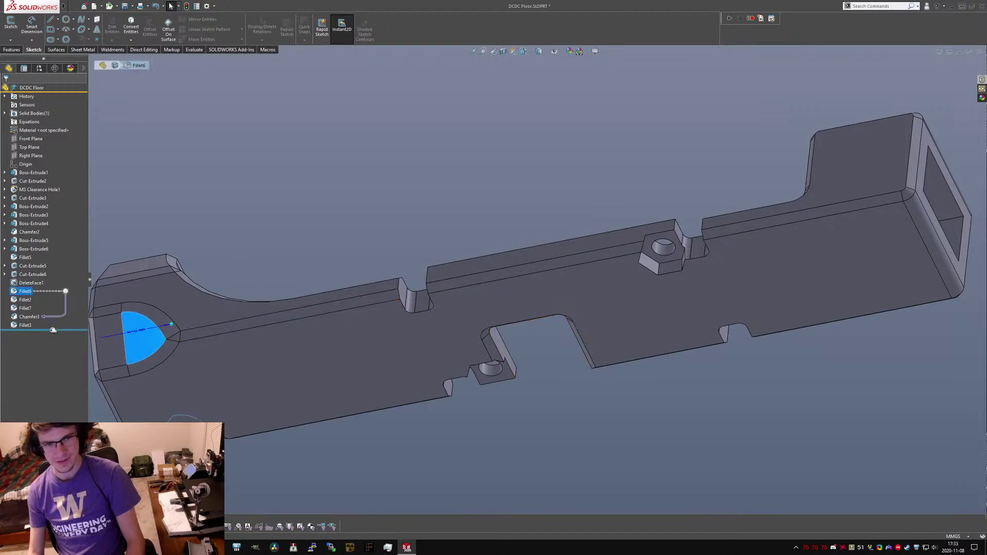
left_click_drag(48, 330, 44, 286)
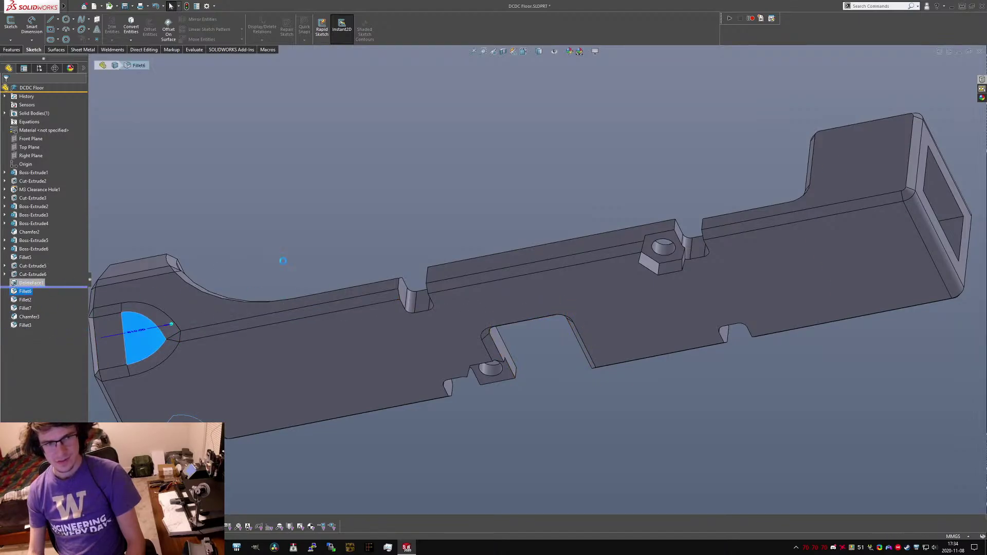
middle_click_drag(452, 218, 411, 195)
left_click(501, 329)
left_click(432, 261)
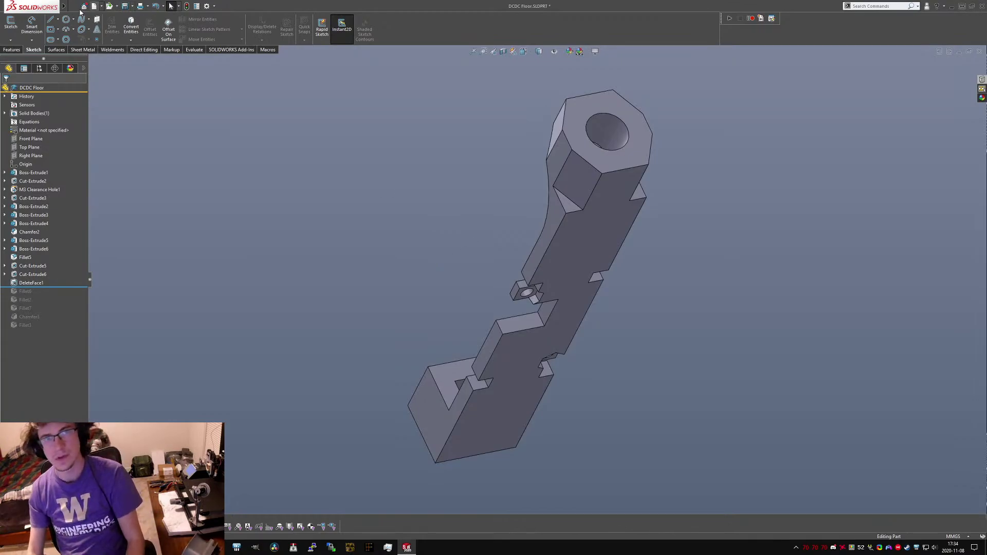
Open the recent assembly DCDC Case.SLDASM and move the lid clear above the floor part.
left_click(12, 49)
left_click(35, 49)
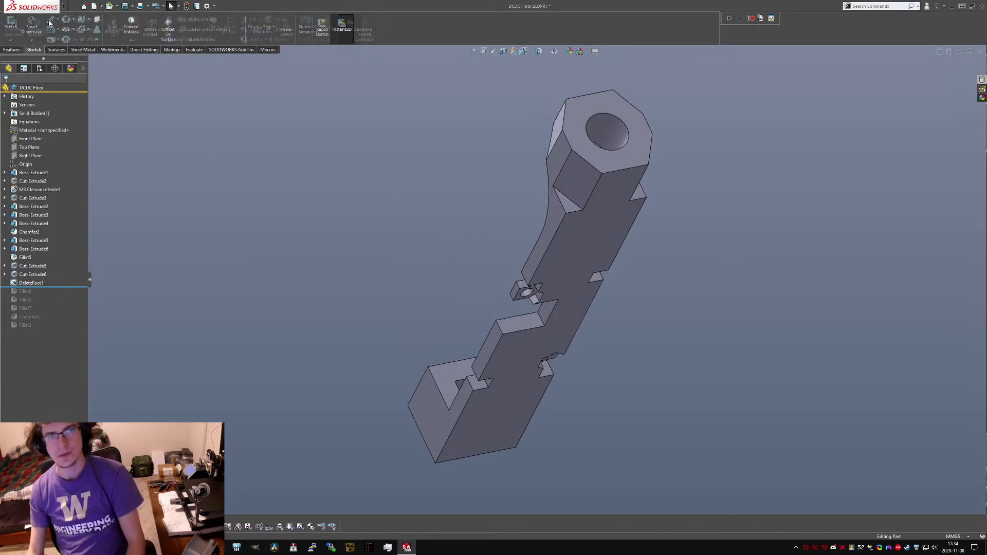
left_click(74, 6)
left_click(194, 7)
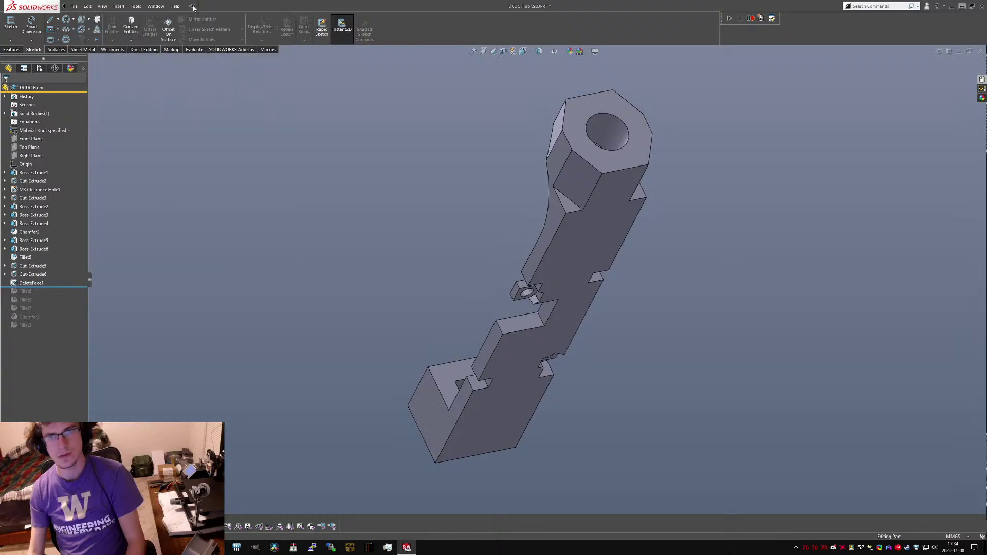
left_click(74, 6)
mouse_move(145, 37)
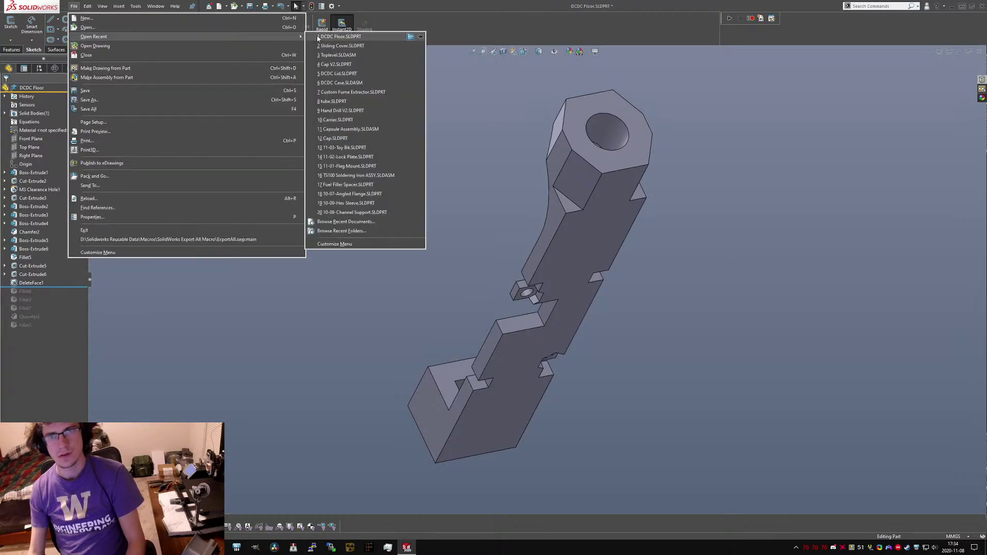
left_click(390, 83)
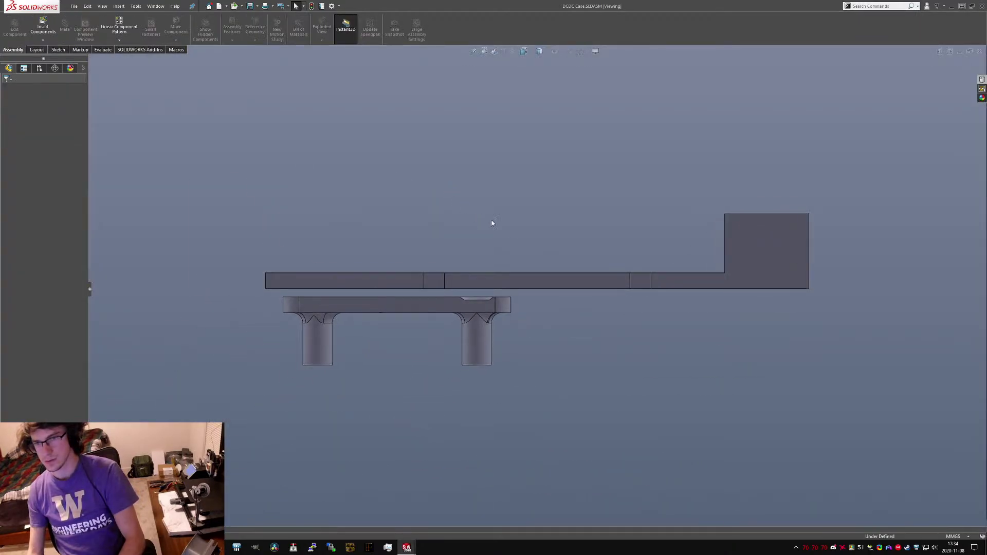
left_click_drag(452, 298, 618, 159)
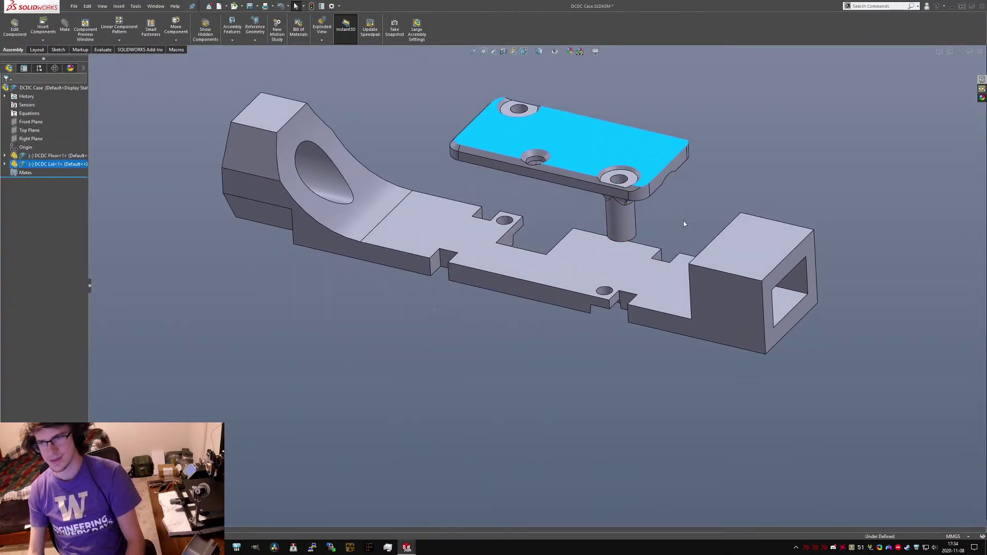
left_click(683, 221)
Add a coincident mate between the DCDC Floor component's origin and the assembly origin.
left_click(7, 172)
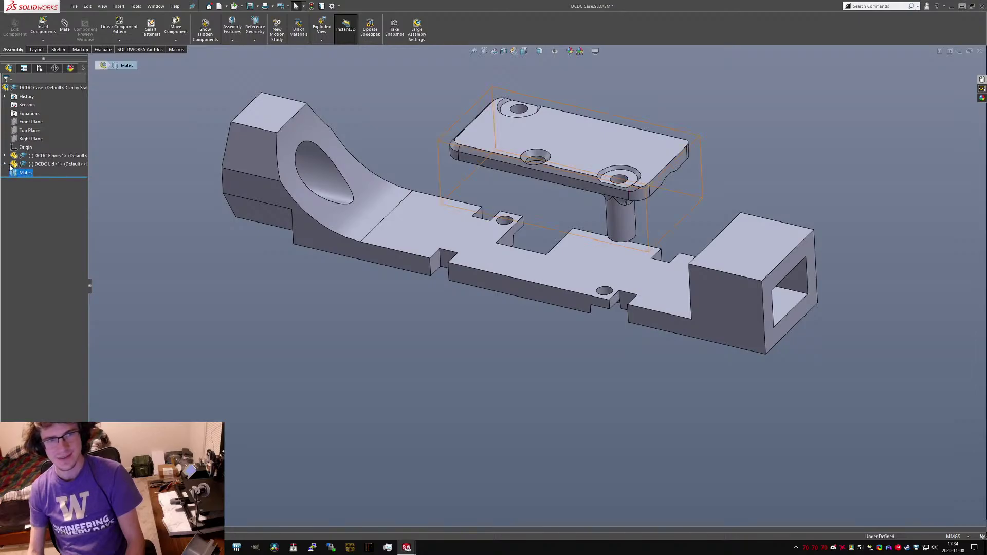
left_click(4, 155)
left_click(34, 232)
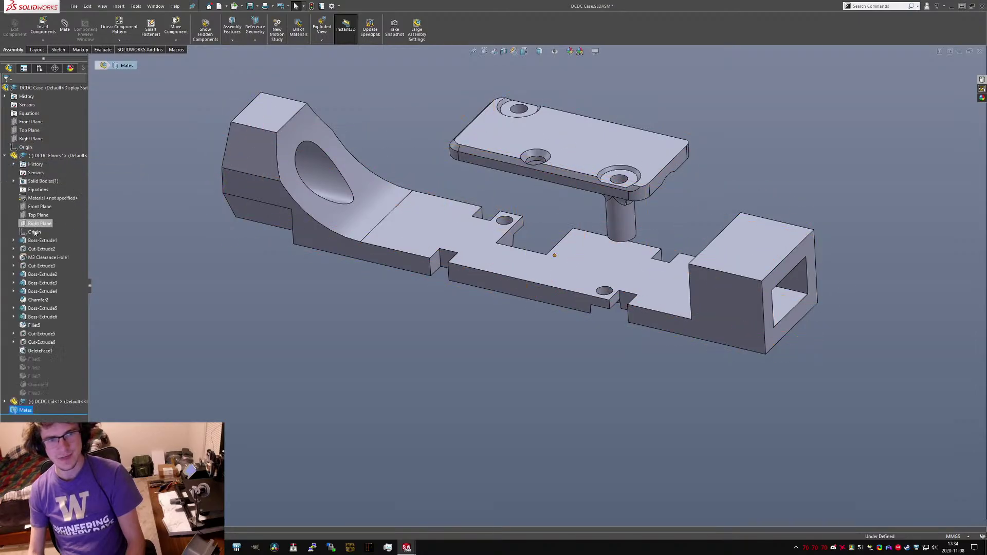
left_click(26, 147, "ctrl")
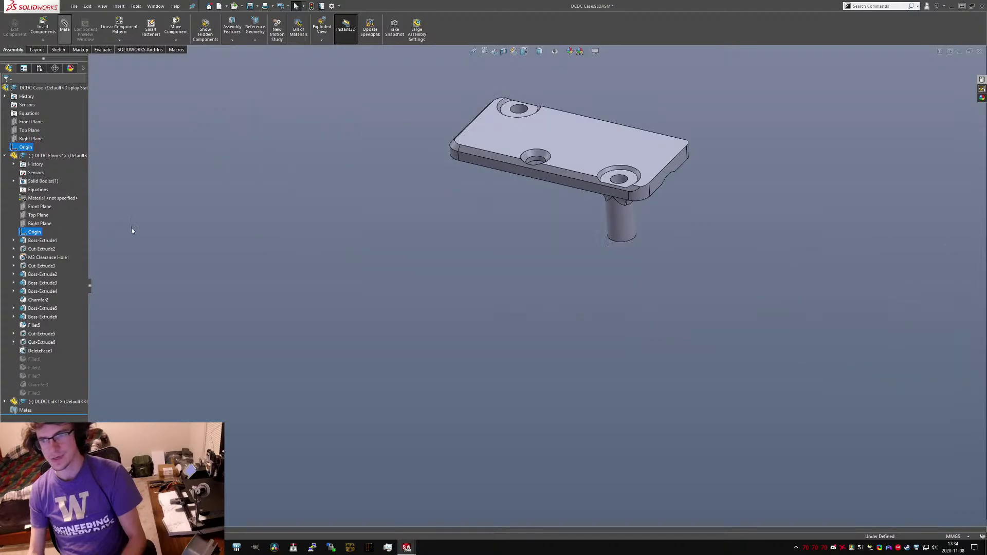
left_click(155, 220)
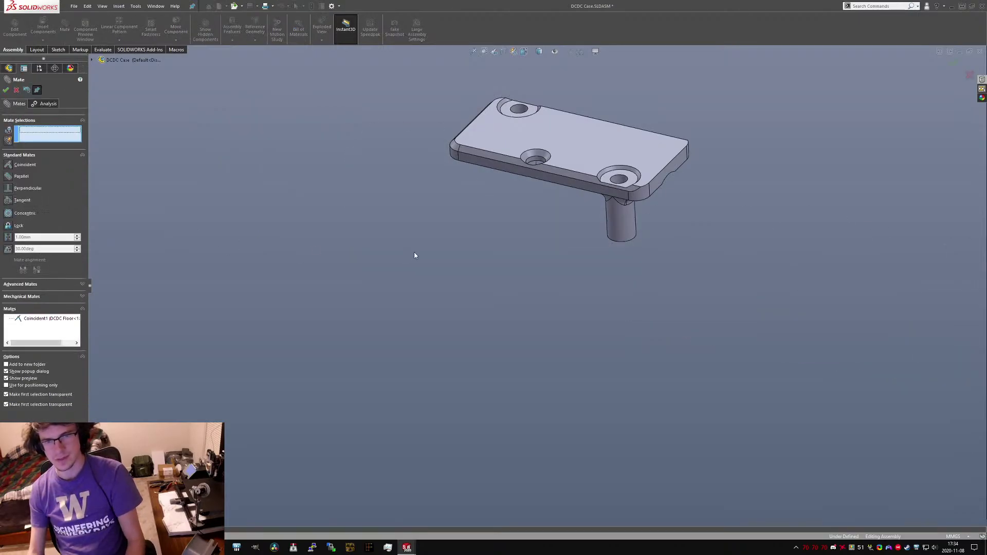
Make the bore of the lid post nearest the rectangular housing concentric with the matching screw hole in the floor.
scroll(535, 275, "up", 11)
scroll(761, 320, "down", 2)
left_click_drag(247, 214, 663, 306)
key("f")
left_click(584, 233)
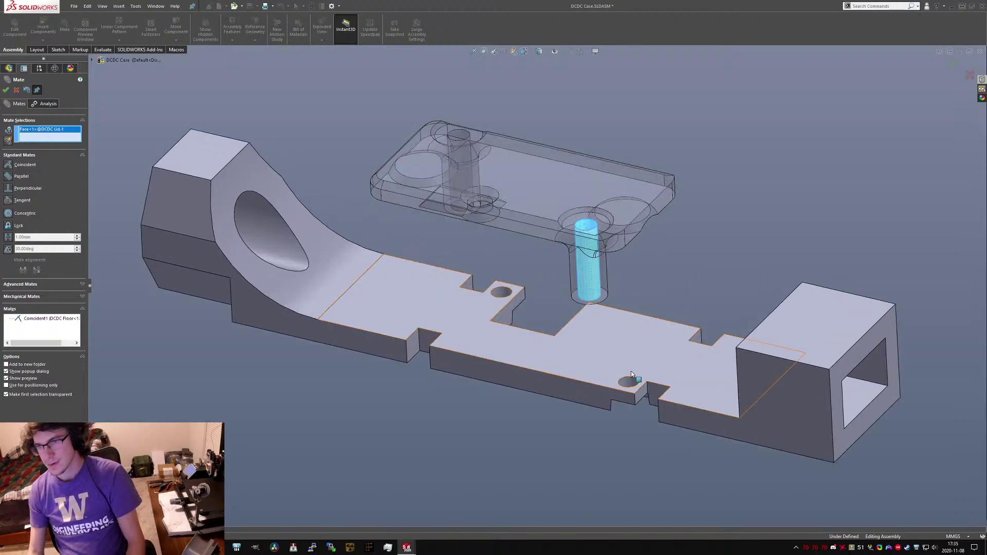
left_click(628, 382)
key("Return")
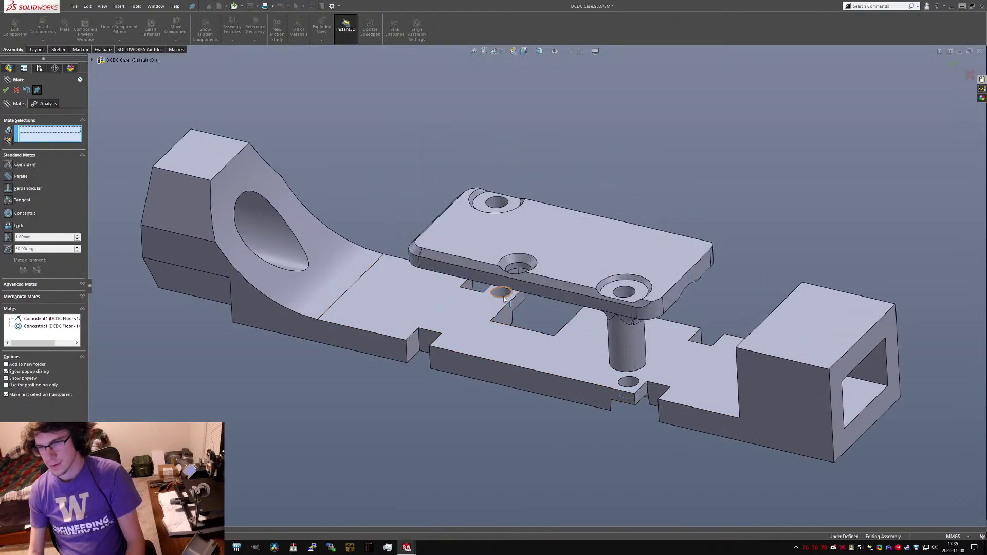
Make the lid's second post hole concentric with the remaining screw hole in the floor.
left_click(503, 295)
left_click(504, 295)
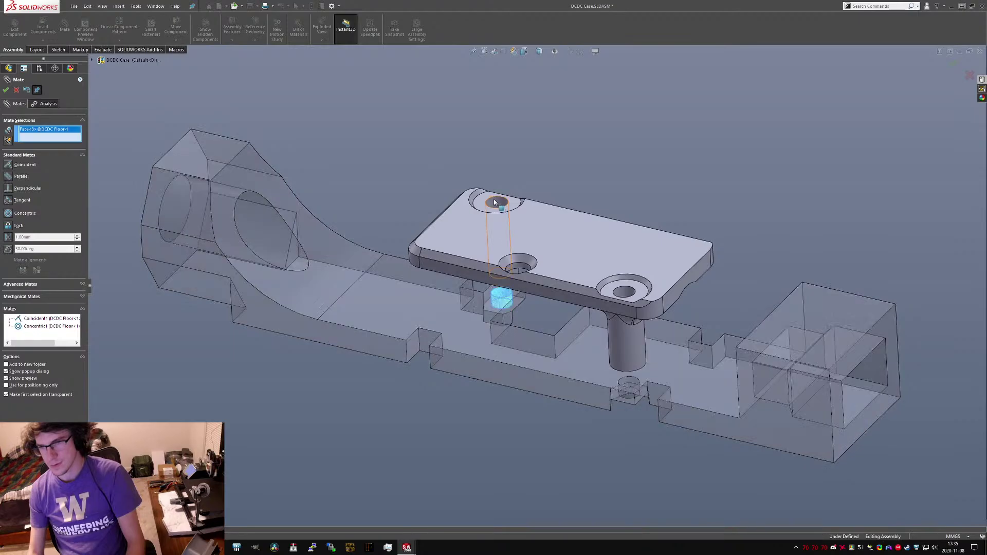
left_click(494, 201)
scroll(630, 354, "down", 3)
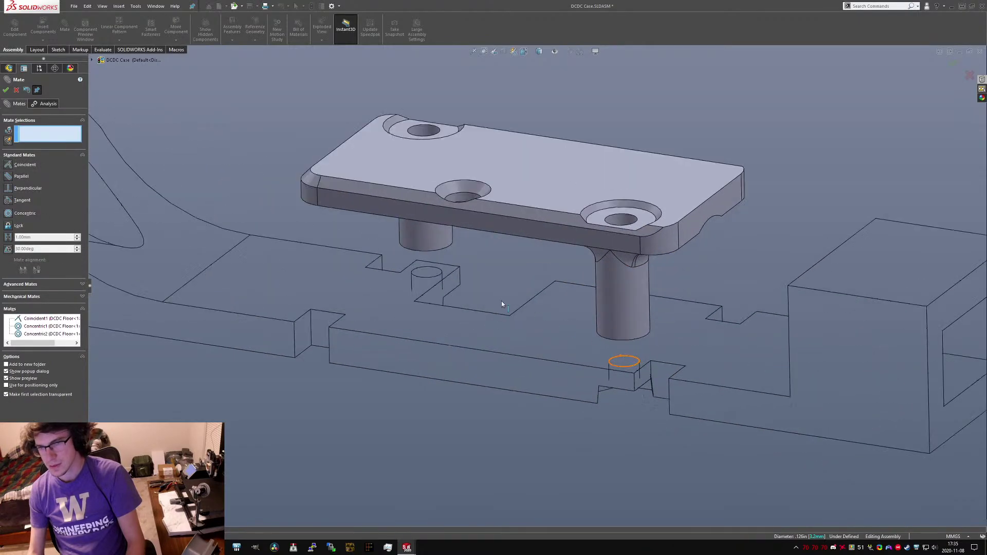
Add a 1.5 mm distance mate between the floor's flat upper face and the end face of the lid post, and finish mating.
left_click(8, 237)
scroll(496, 353, "down", 2)
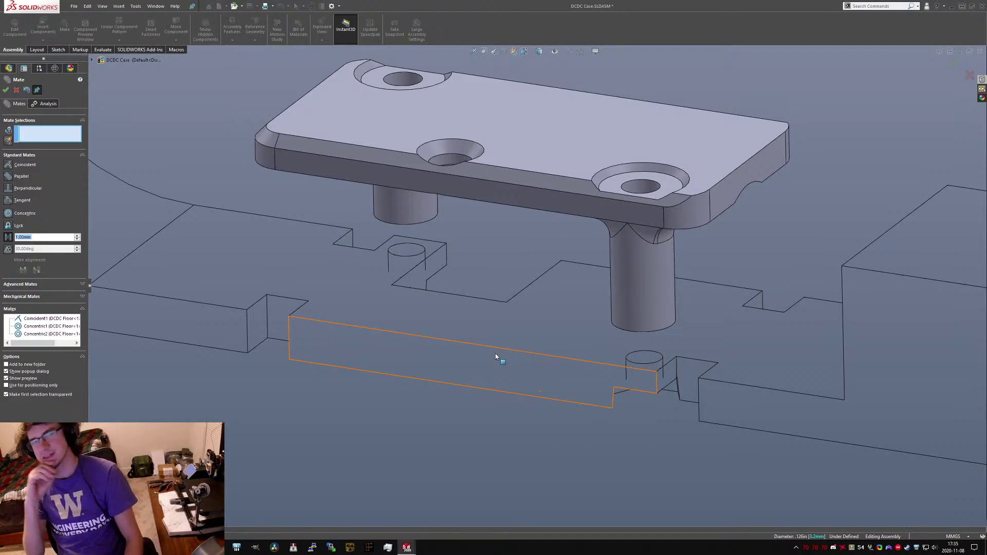
type("1.5")
key("Return")
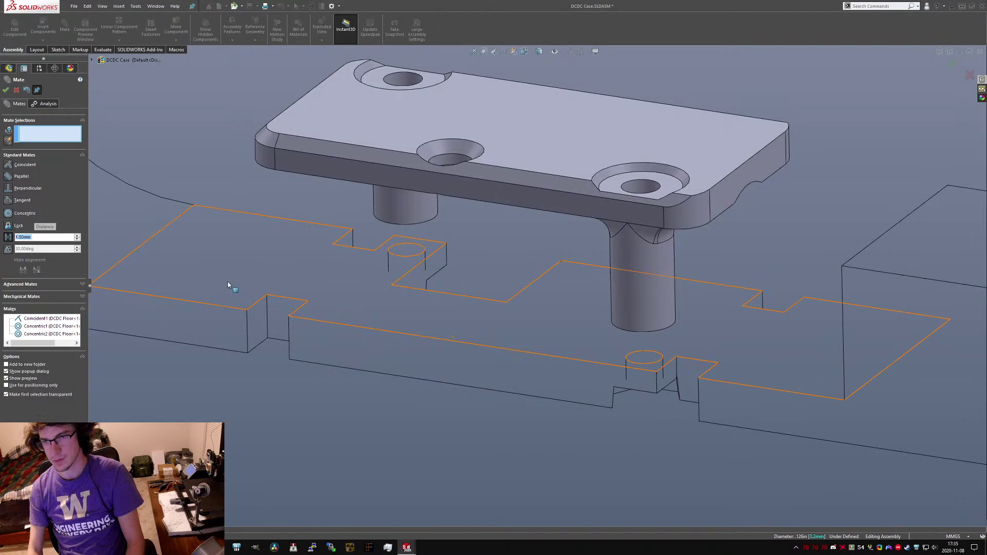
left_click(560, 332)
middle_click_drag(574, 422, 668, 328)
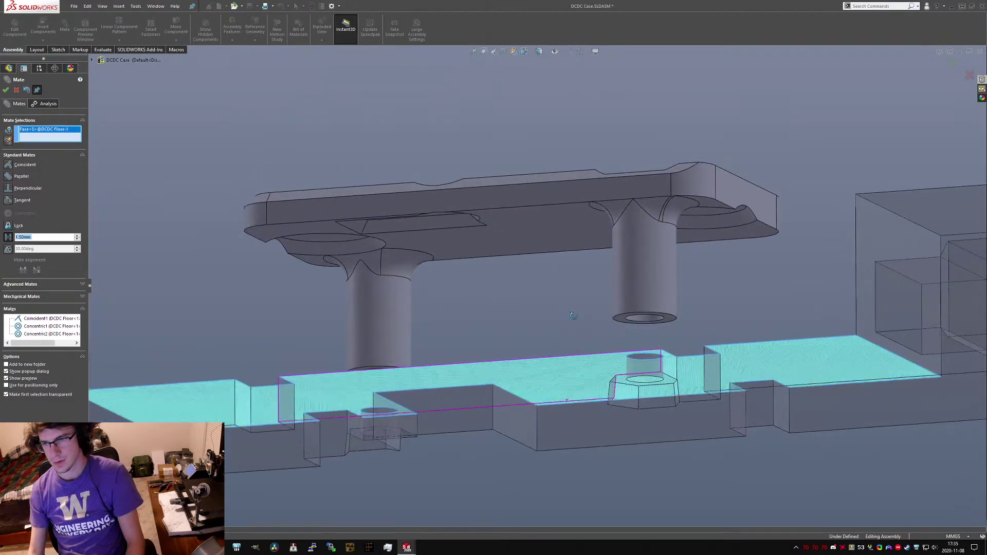
left_click(669, 323)
right_click(668, 323)
right_click(668, 323)
left_click(751, 286)
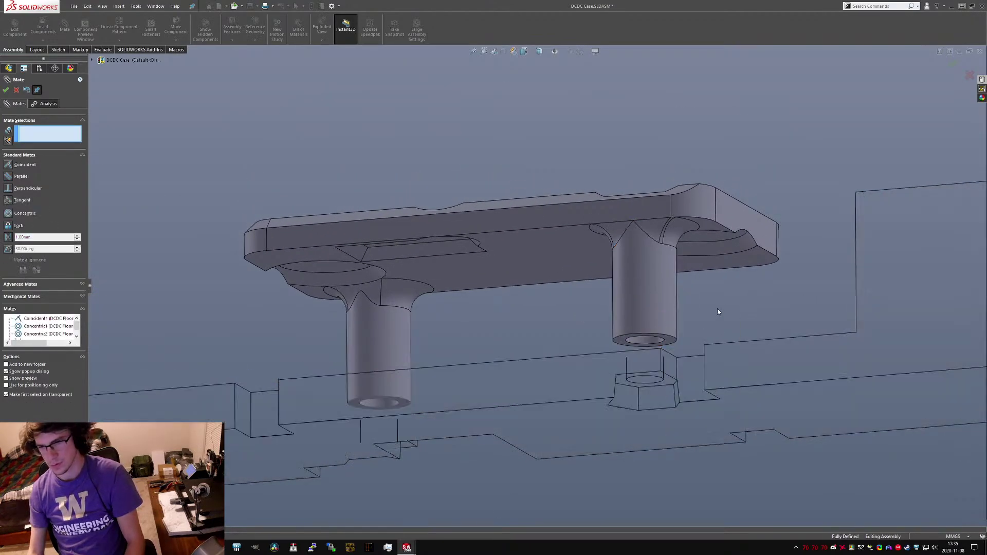
key("ctrl+7")
left_click(17, 90)
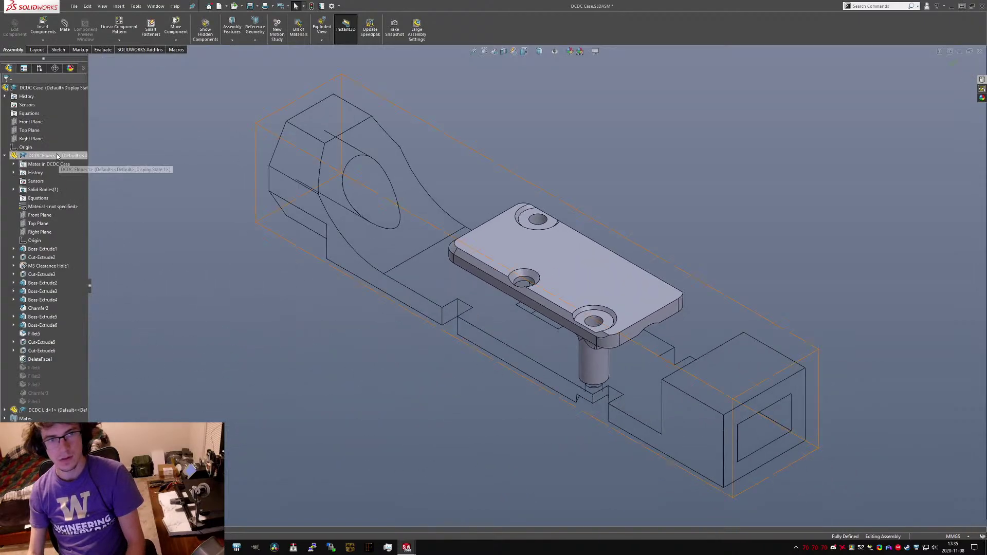
Toggle the transparency of the DCDC Floor component on and off again.
right_click(58, 156)
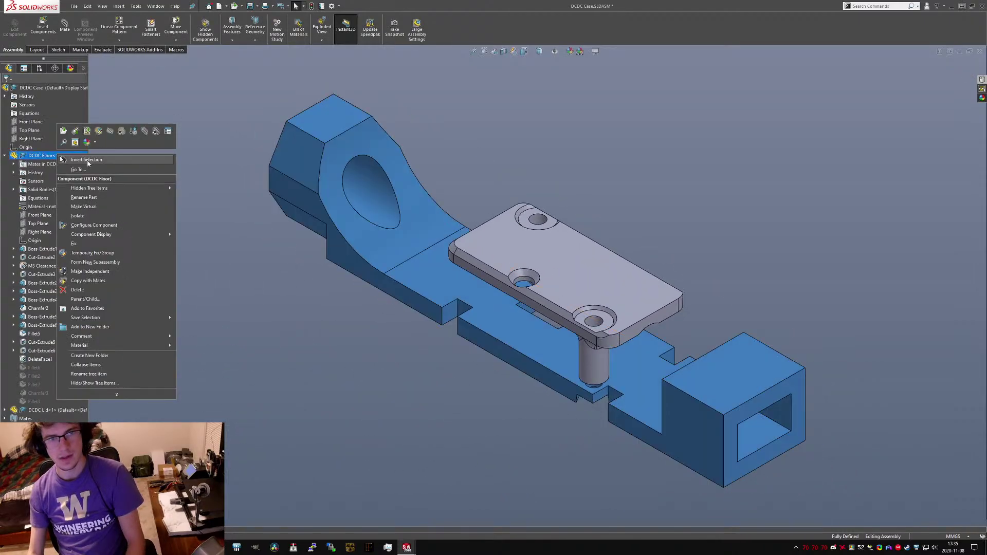
left_click(124, 131)
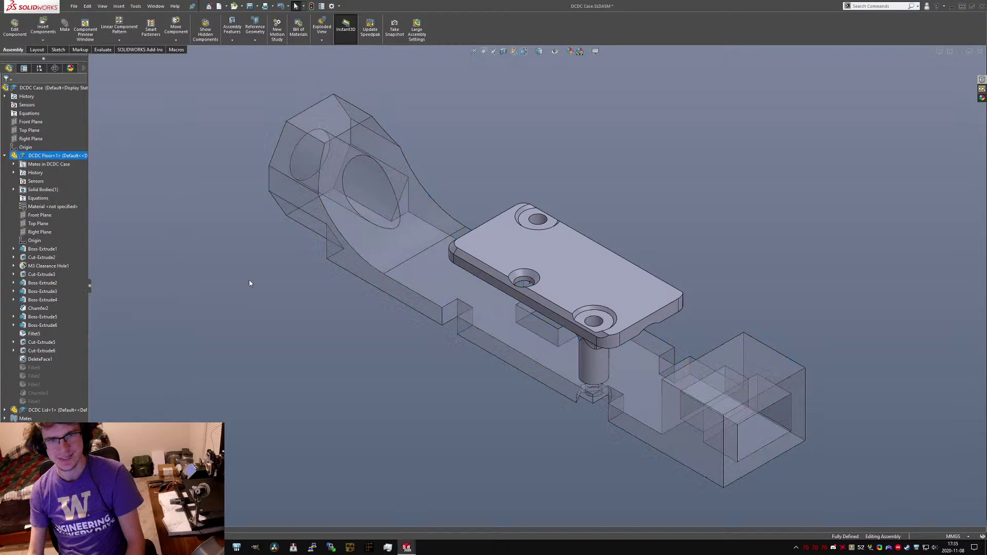
left_click(4, 155)
right_click(41, 155)
left_click(124, 131)
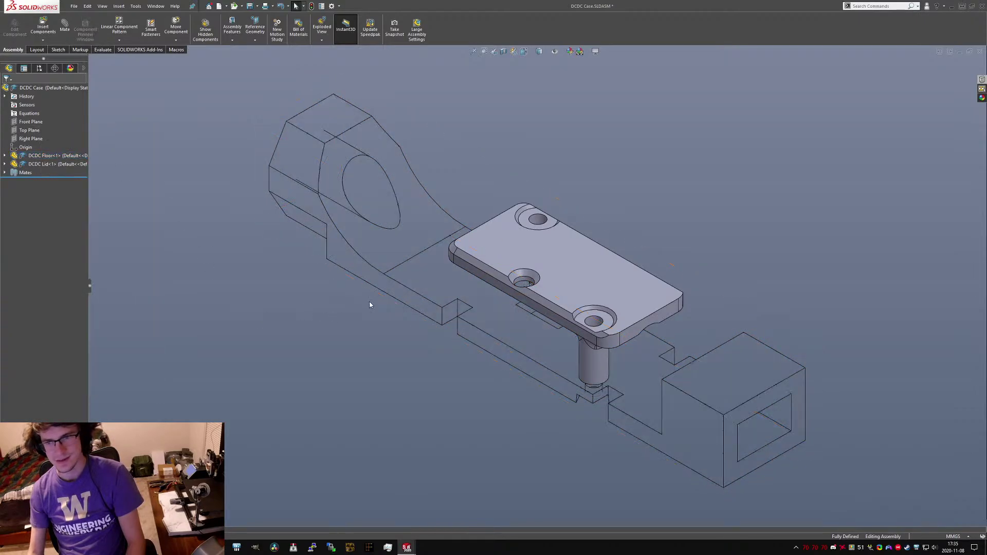
Save the DCDC Case assembly together with the modified floor part.
middle_click_drag(379, 238, 483, 173)
key("ctrl+s")
left_click(413, 277)
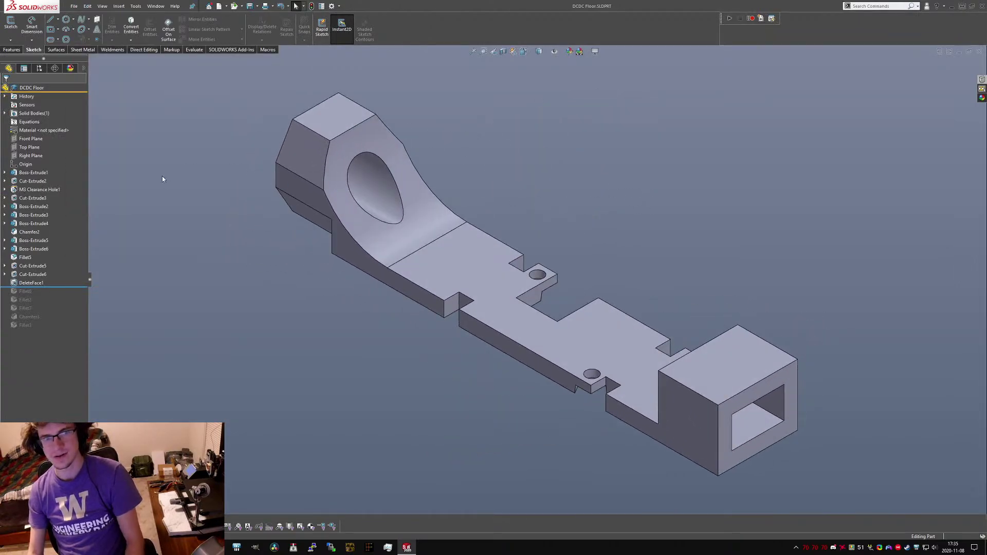
Reopen DCDC Case.SLDASM from the recent documents.
left_click(74, 6)
mouse_move(128, 37)
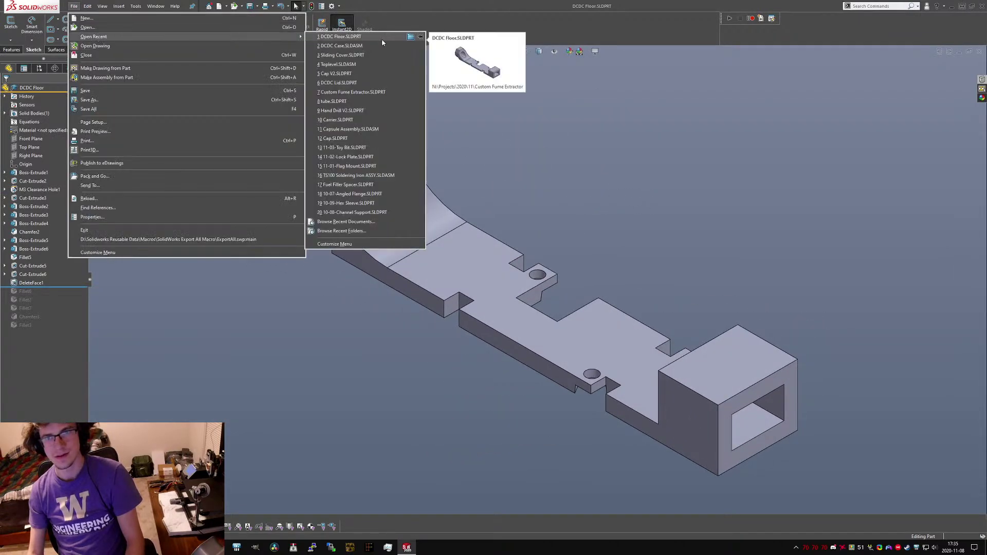
left_click(380, 46)
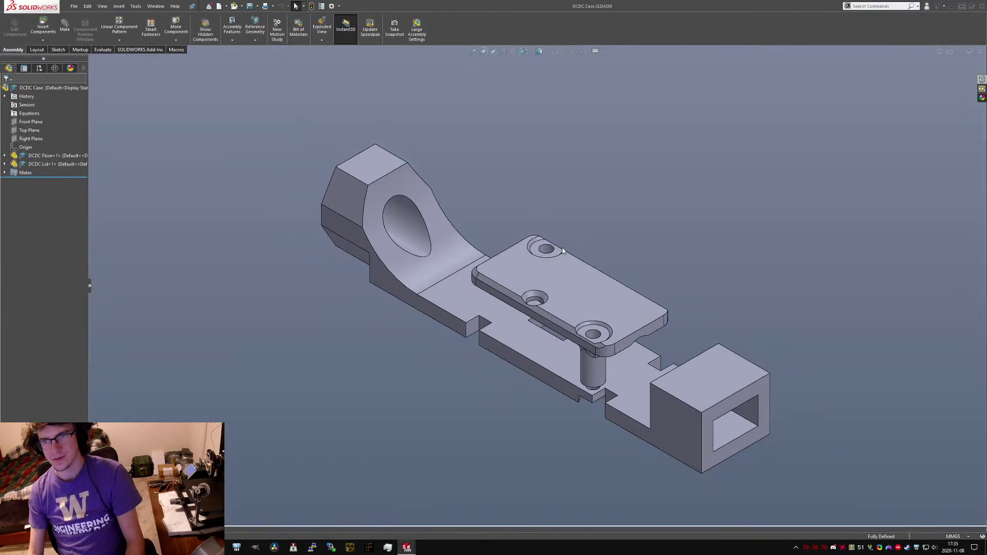
Measure the normal distance between the lid's flat outer face and the underside of the floor.
scroll(612, 378, "down", 4)
middle_click_drag(613, 380, 639, 226)
scroll(560, 323, "up", 4)
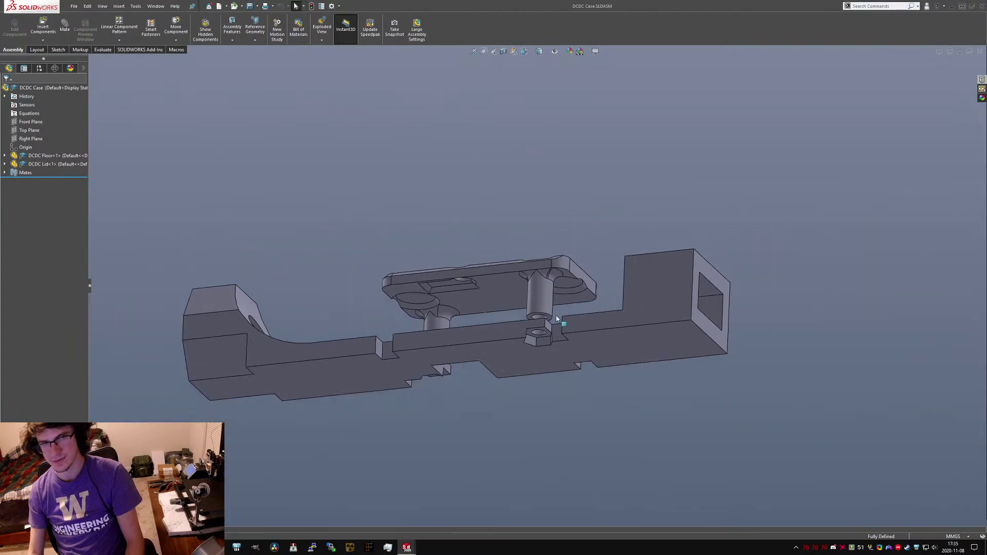
scroll(476, 279, "down", 1)
middle_click_drag(479, 260, 476, 198)
scroll(511, 355, "down", 4)
left_click(460, 241)
scroll(461, 244, "up", 3)
scroll(500, 325, "down", 3)
left_click(501, 354, "ctrl")
scroll(509, 297, "up", 2)
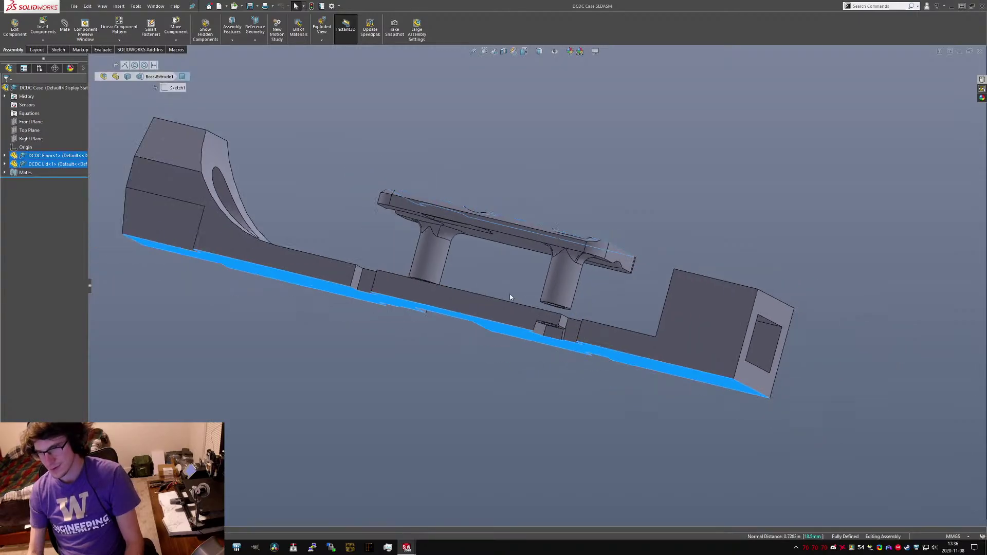
Open the DCDC Lid part from the assembly for editing.
scroll(509, 296, "down", 2)
left_click(550, 275)
left_click(549, 239)
left_click(506, 274)
key("ctrl+Tab")
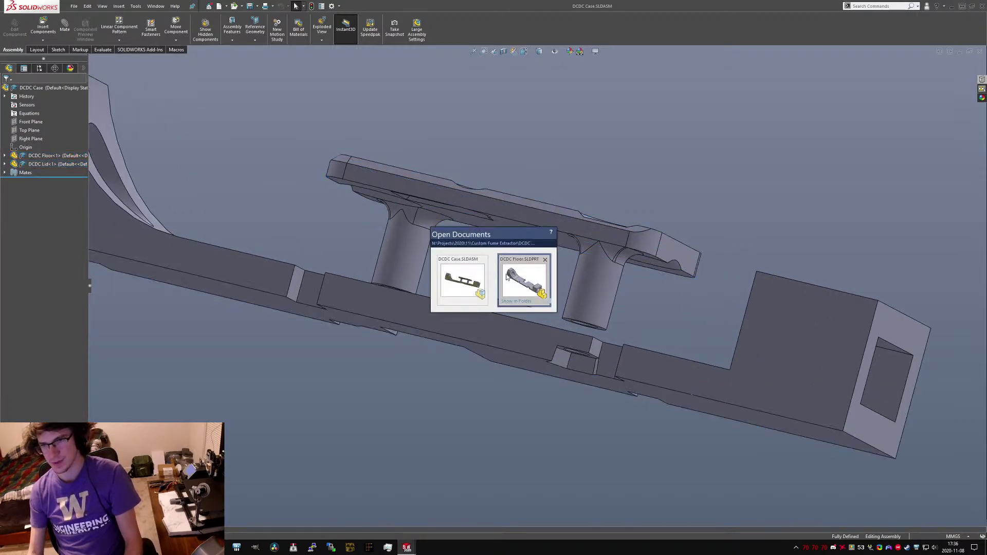
left_click(533, 211)
left_click(531, 197)
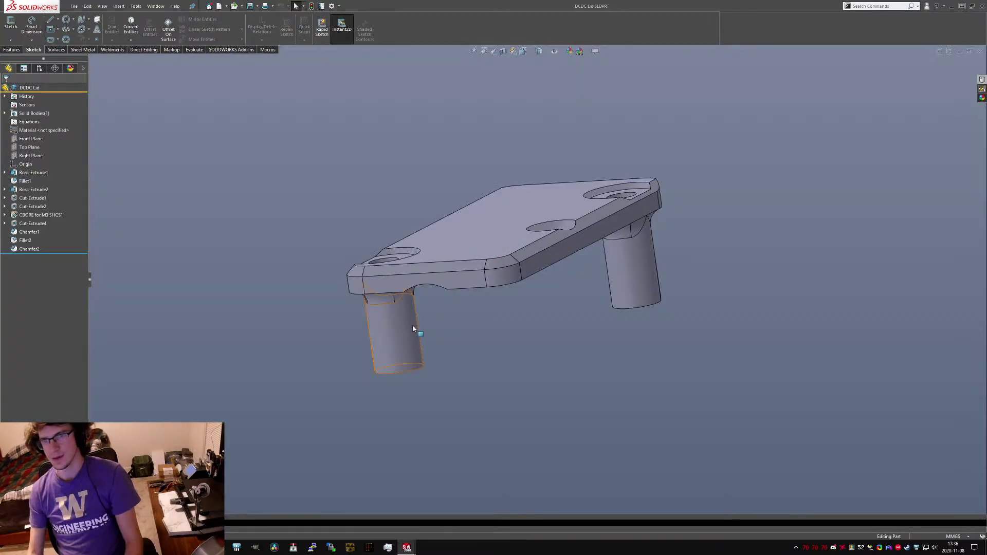
Lengthen the lid's two round posts by increasing the height of Boss-Extrude2.
left_click(412, 325)
middle_click_drag(390, 315, 707, 328)
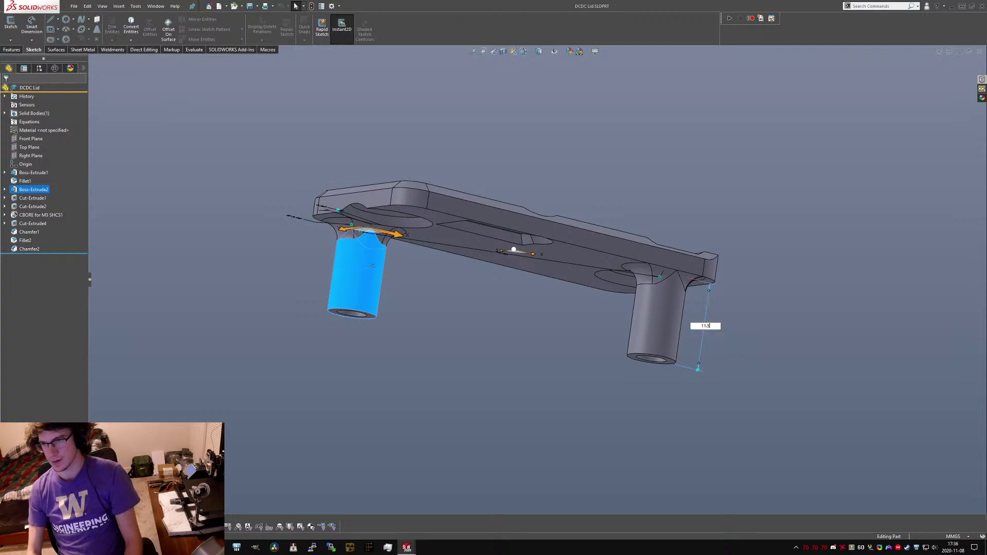
key("Return")
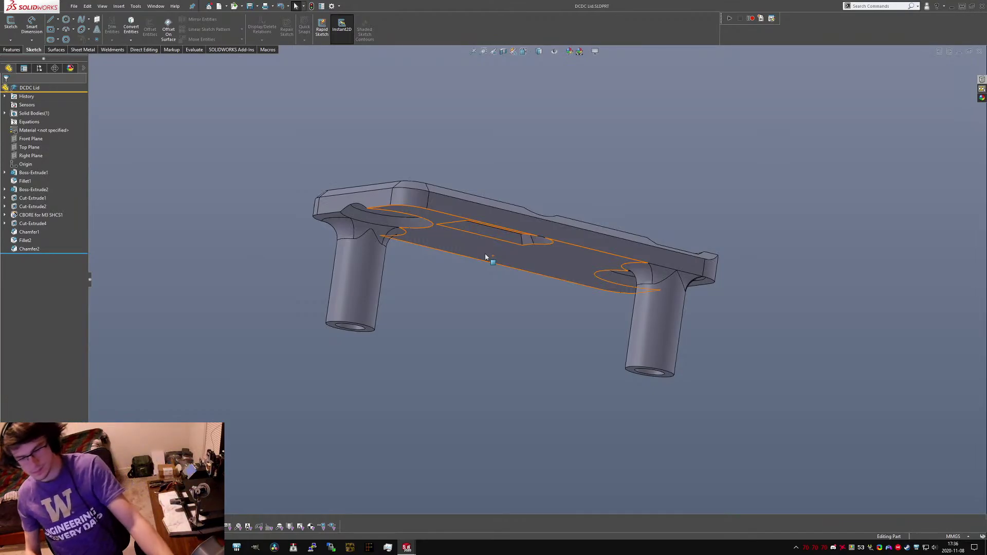
Inspect the lid's underside and shorten its two round posts by reducing the height of Boss-Extrude2.
middle_click_drag(472, 254, 505, 127)
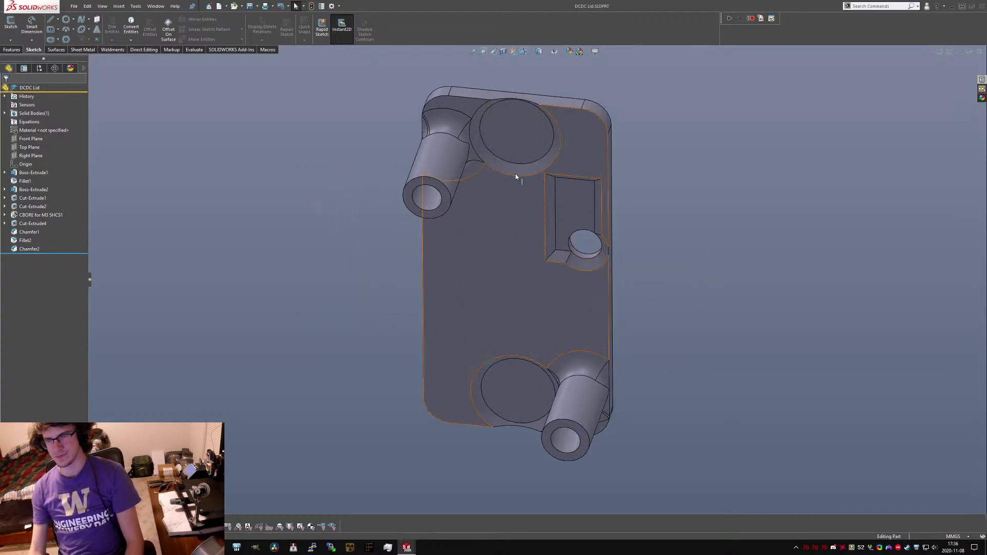
middle_click_drag(515, 176, 503, 86)
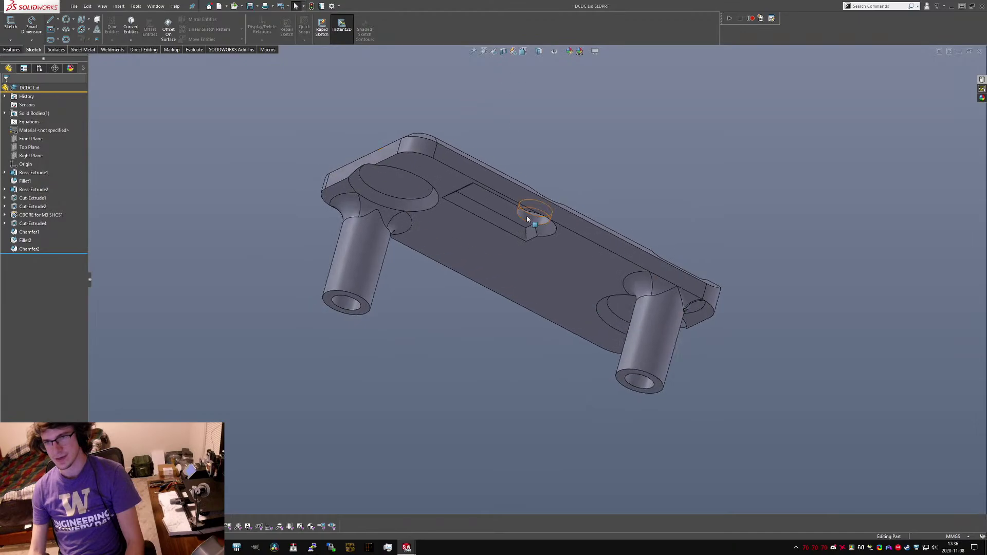
middle_click_drag(526, 215, 532, 134)
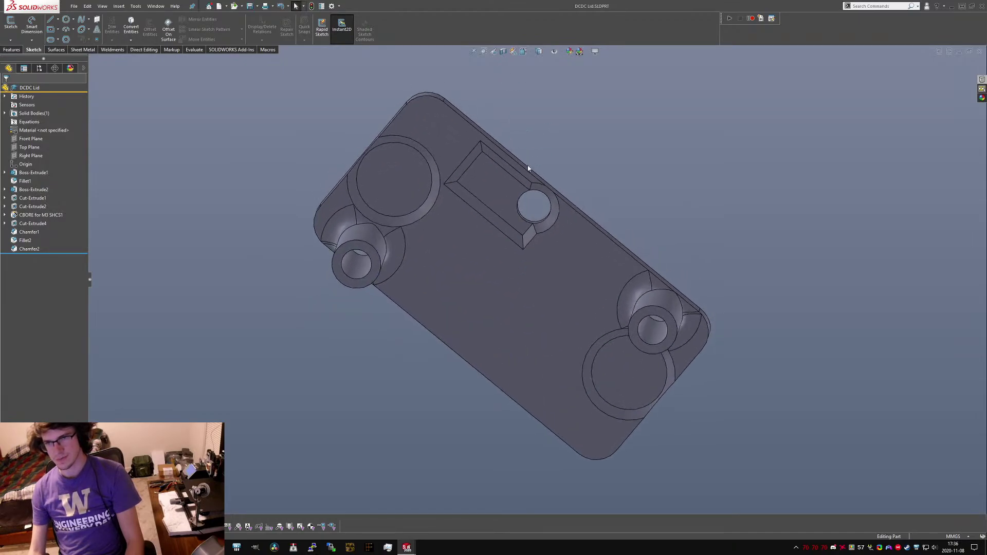
middle_click_drag(508, 202, 492, 162)
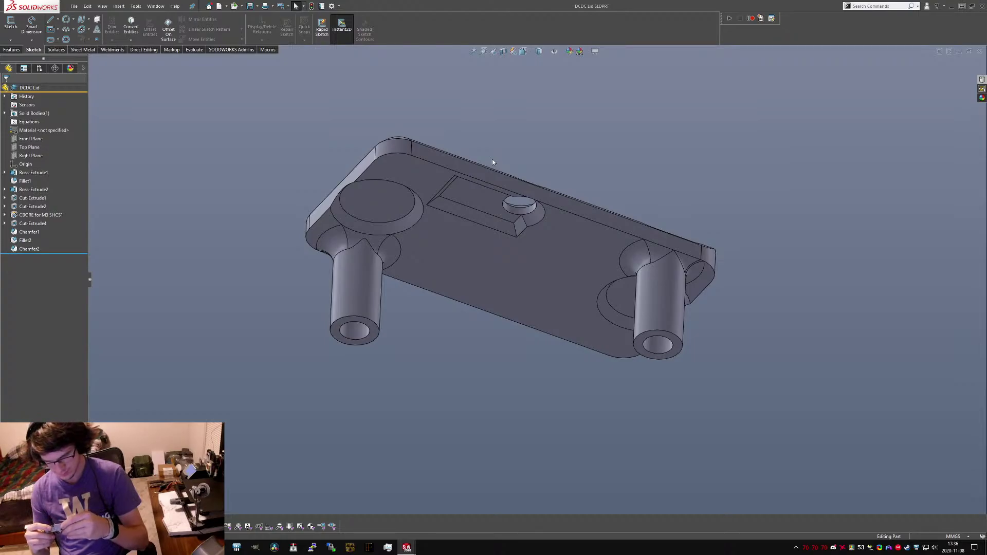
left_click(375, 333)
left_click(710, 325)
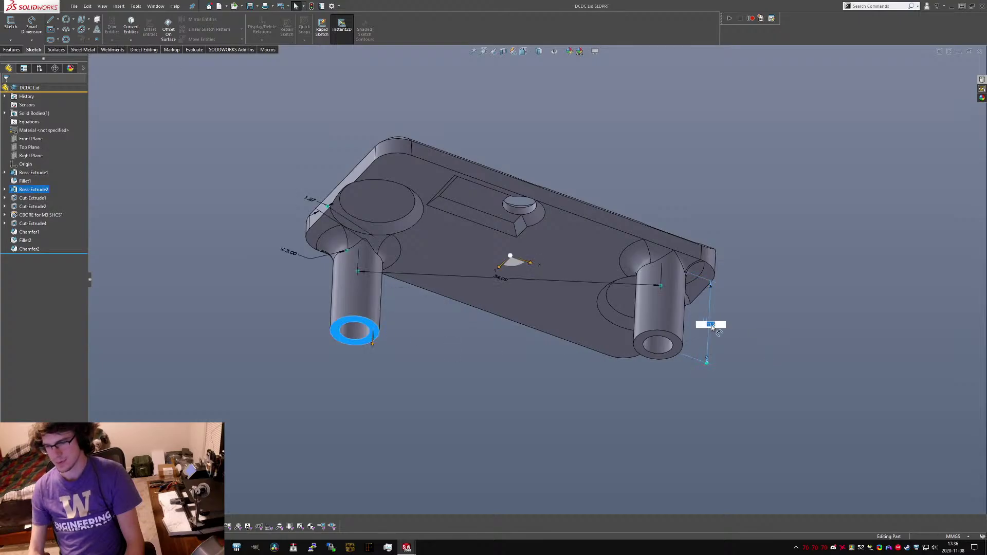
key("Return")
Switch to the DCDC Floor part and set its base plate thickness to 5.5 mm.
key("ctrl+Tab")
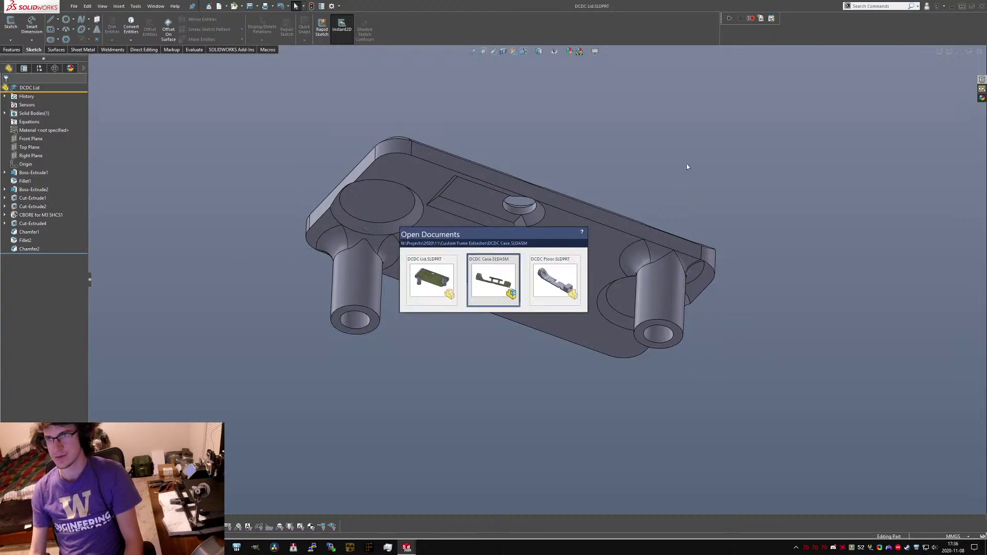
key("ctrl+Tab")
left_click(535, 344)
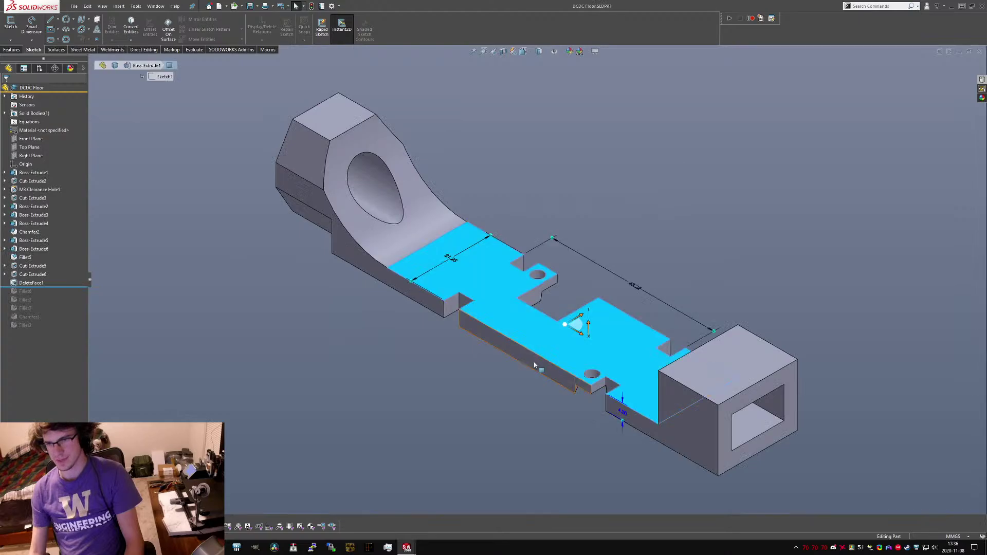
middle_click_drag(533, 363, 675, 411)
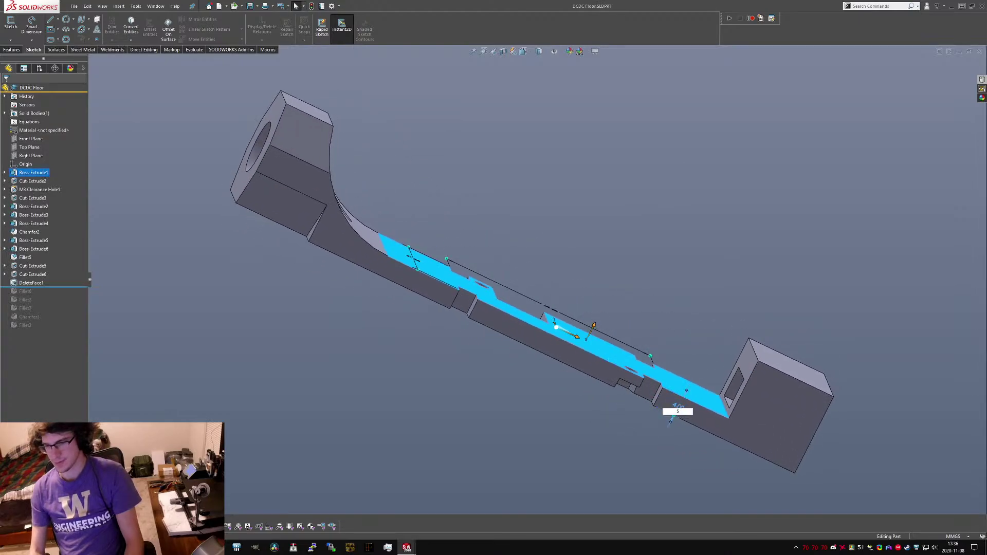
key("Return")
Inspect where the round bore meets the base plate and set the plate's thickness to 5.25 mm.
left_click(516, 247)
middle_click_drag(516, 247, 643, 435)
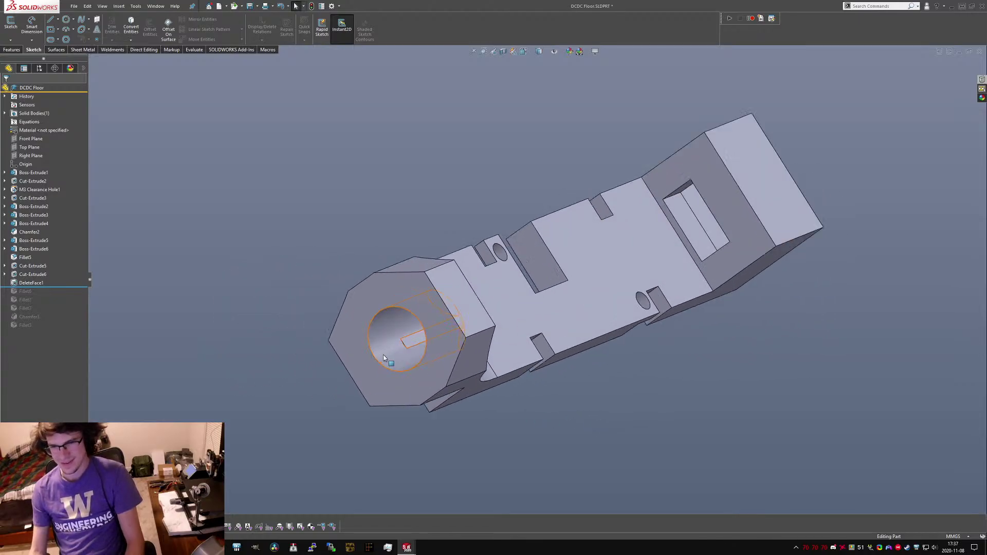
scroll(393, 362, "down", 7)
middle_click_drag(443, 264, 452, 240)
scroll(495, 251, "up", 5)
scroll(494, 263, "up", 5)
scroll(718, 299, "down", 4)
left_click(628, 282)
middle_click_drag(628, 281, 625, 246)
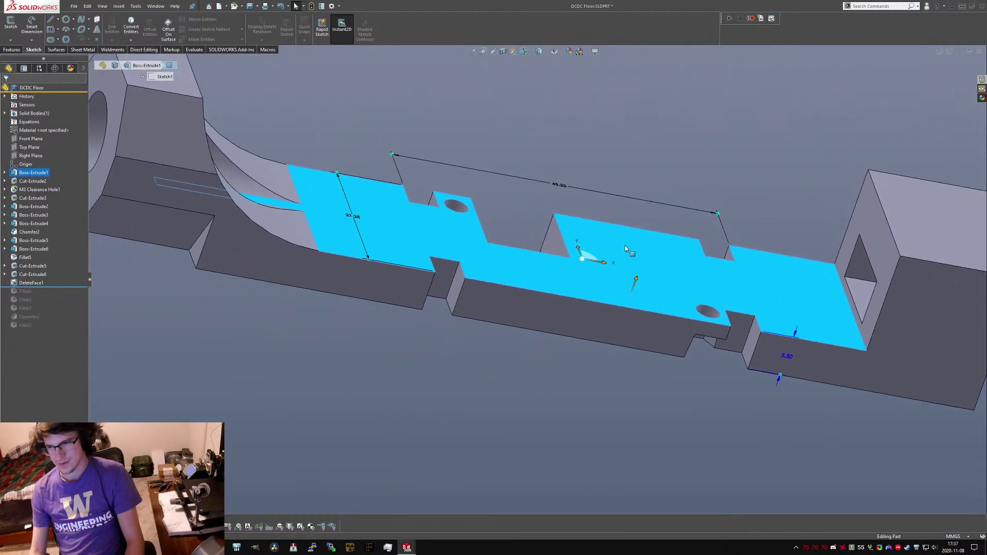
left_click(783, 362)
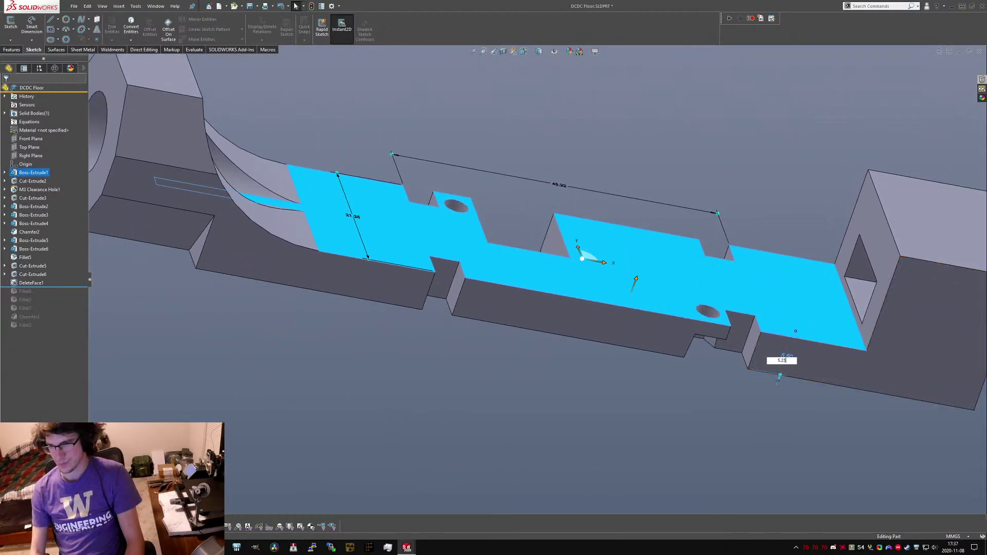
key("Return")
Set the diameter of the round bore through the faceted end block to 0.42 in.
scroll(409, 256, "up", 4)
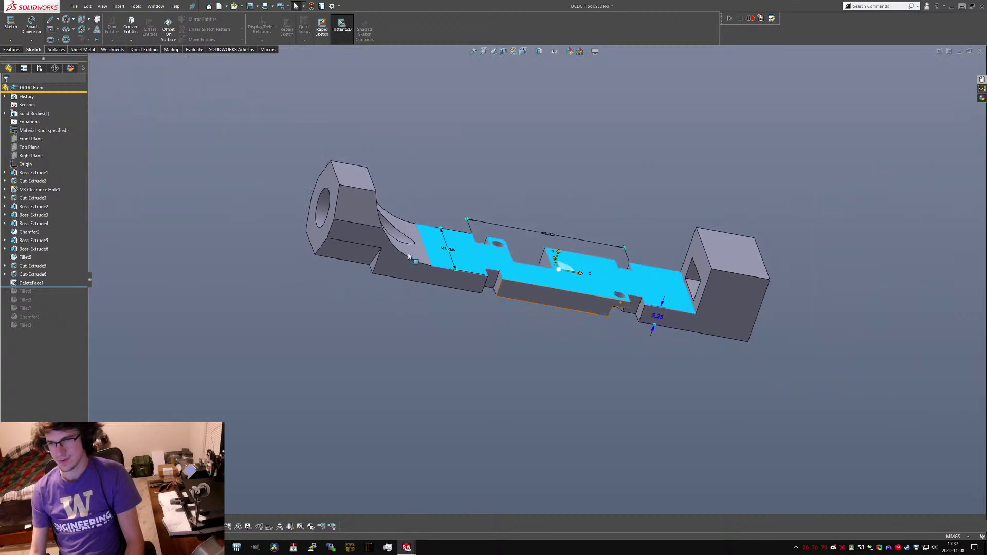
middle_click_drag(409, 256, 431, 277)
scroll(452, 276, "down", 5)
left_click(465, 276)
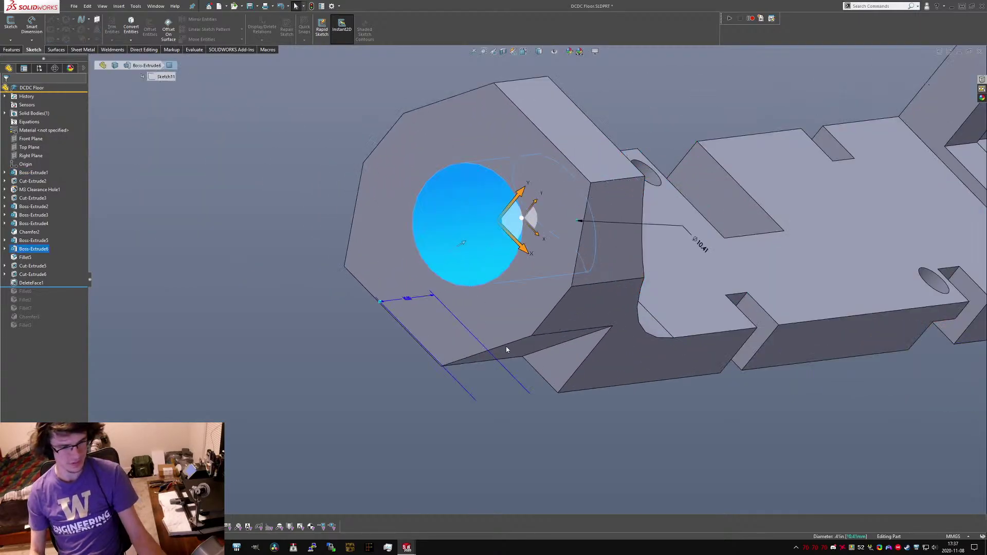
left_click(703, 247)
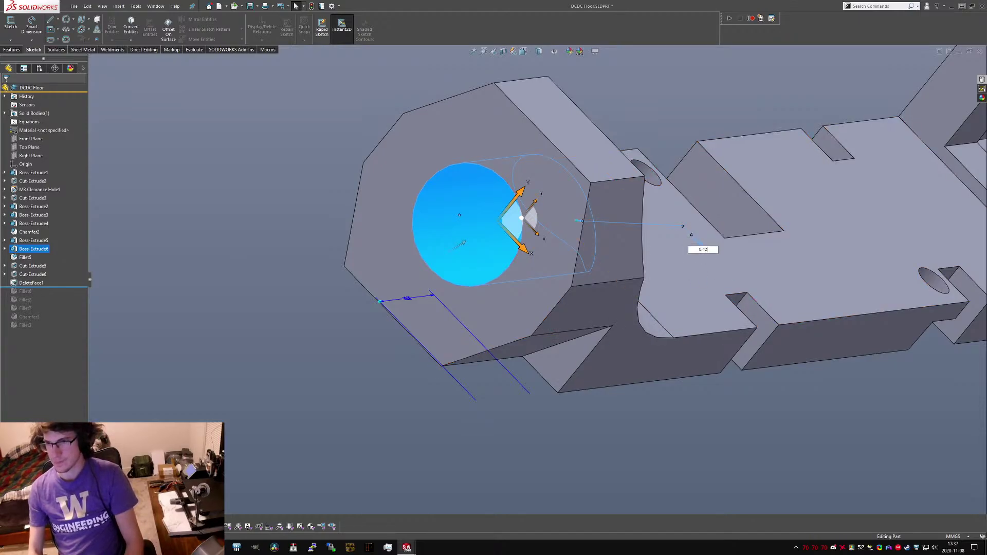
type("0.42in")
key("Return")
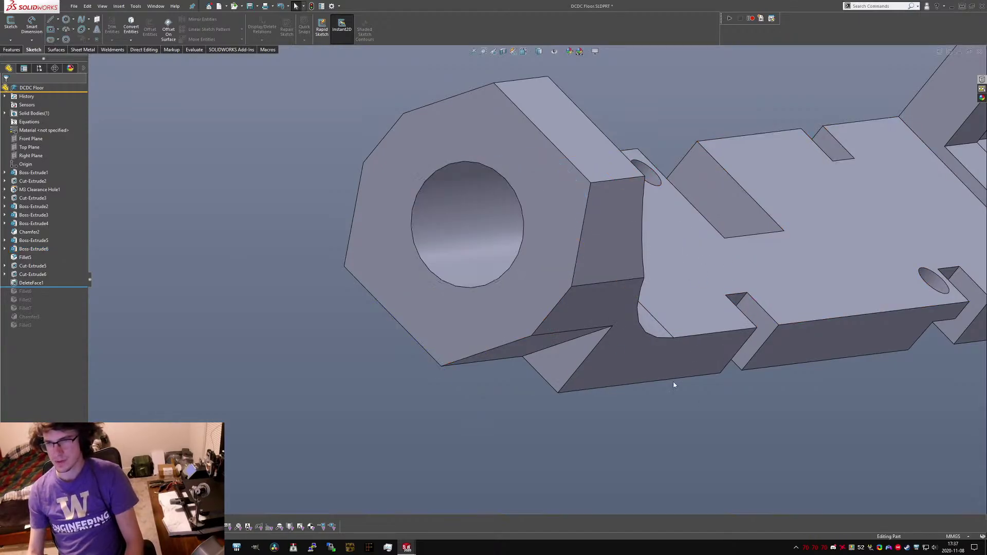
Add a small allowance to the 0.42 in diameter of the end block's round bore.
scroll(704, 292, "up", 5)
left_click(450, 272)
scroll(514, 263, "down", 5)
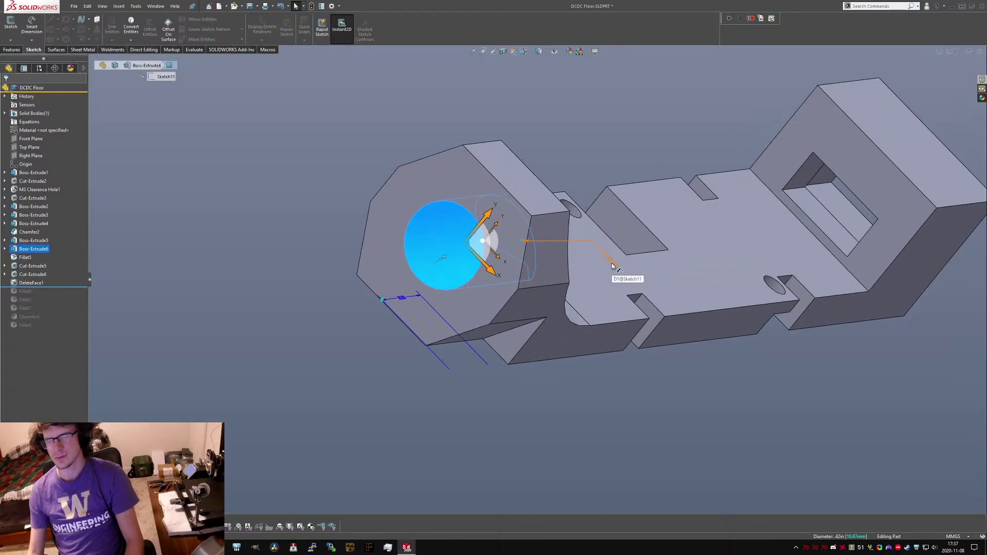
left_click(613, 265)
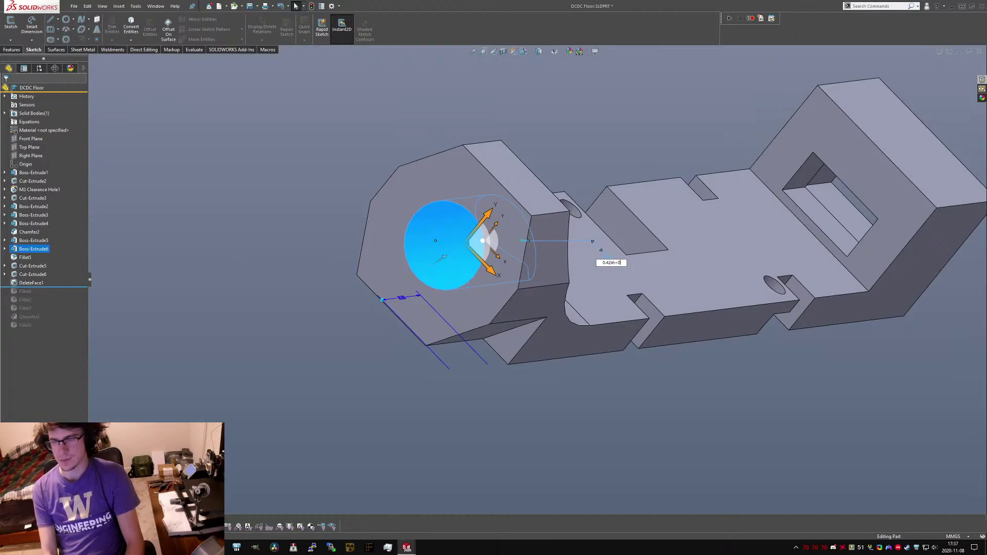
key("Return")
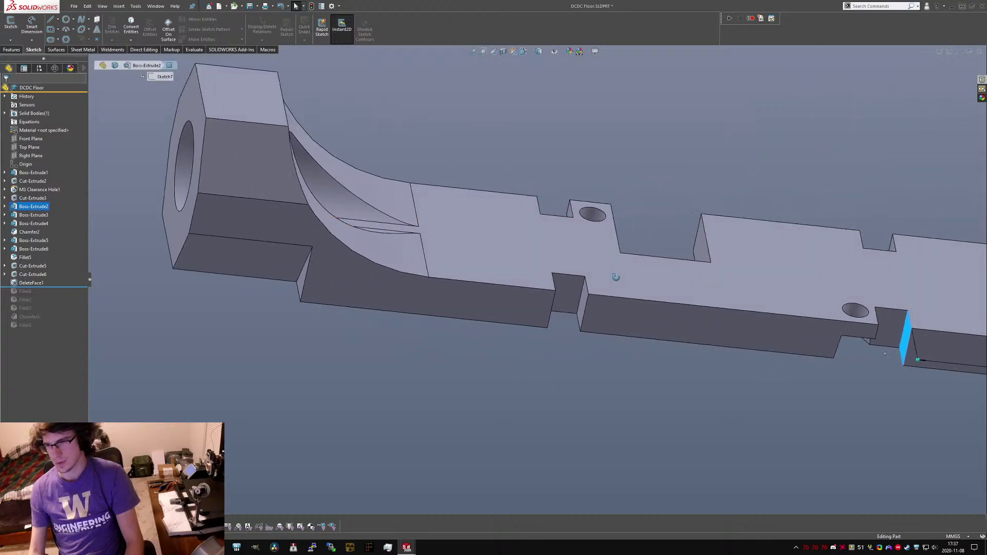
Set the base plate's thickness to 5 mm and inspect the bore's exit through the curved transition.
left_click(720, 326)
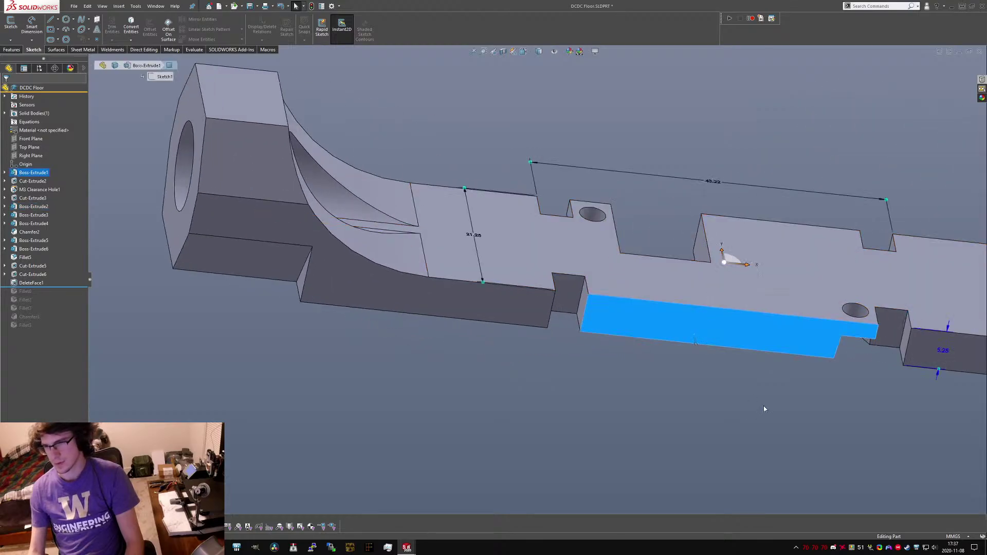
left_click(950, 355)
key("Return")
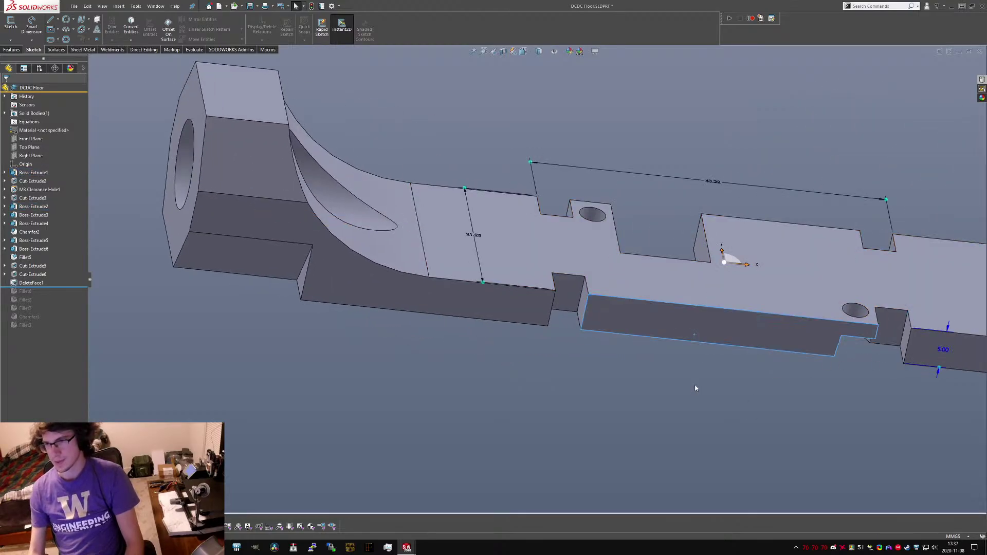
left_click(694, 388)
middle_click(531, 266)
mouse_move(531, 266)
middle_mouse_down()
mouse_move(588, 278)
mouse_move(615, 317)
mouse_move(433, 314)
middle_mouse_up()
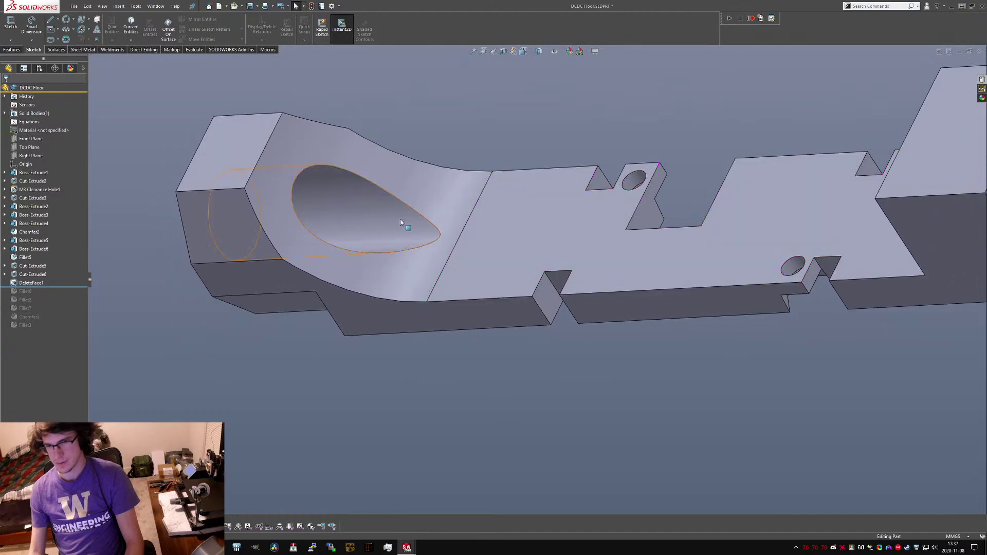
scroll(403, 221, "down", 2)
scroll(571, 183, "up", 6)
middle_click_drag(575, 187, 712, 255)
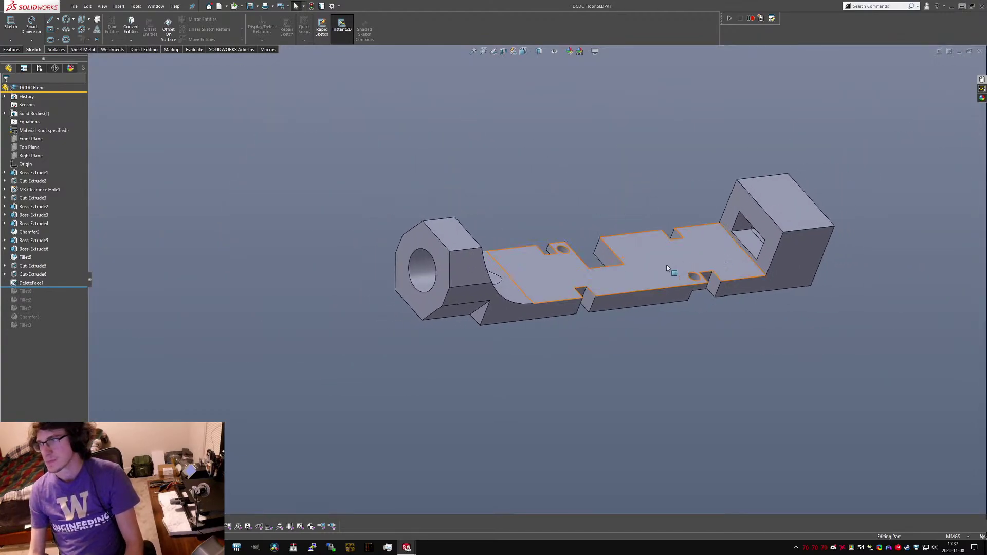
scroll(665, 269, "down", 2)
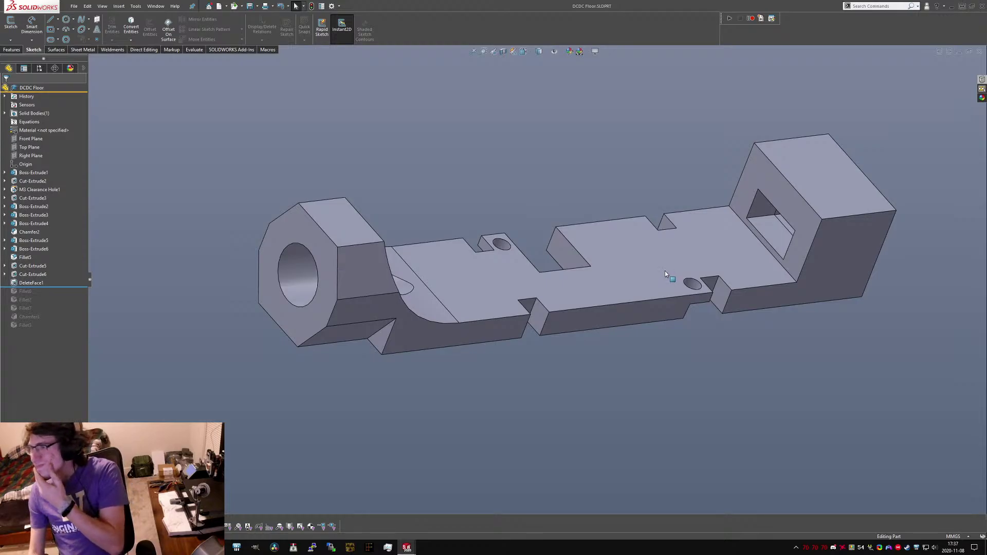
Thicken the wall left above the hex nut pocket by increasing the offset dimension of Cut-Extrude2.
middle_click_drag(643, 283, 497, 219)
scroll(603, 261, "down", 4)
middle_click_drag(603, 260, 583, 195)
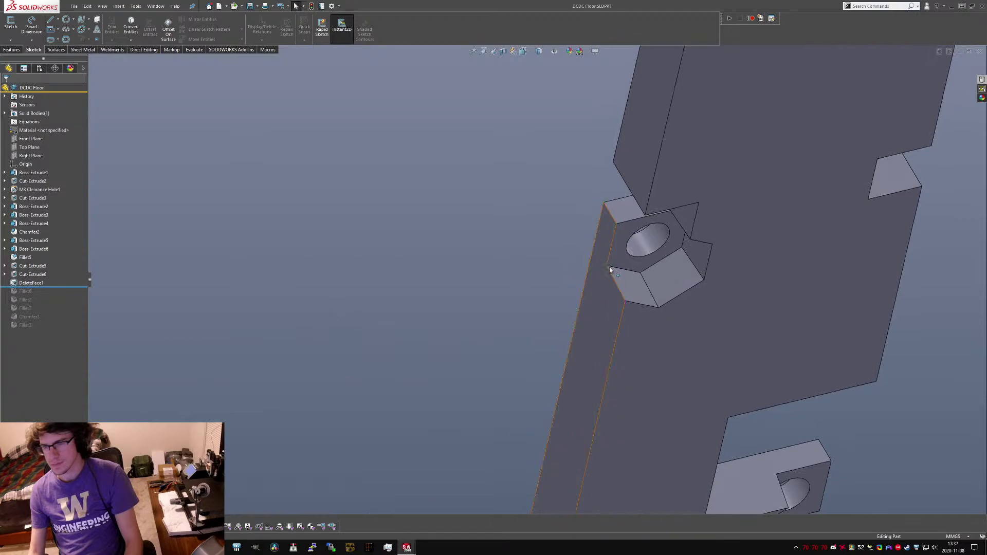
left_click(624, 260)
mouse_move(623, 261)
middle_mouse_down()
mouse_move(684, 326)
mouse_move(671, 251)
middle_mouse_up()
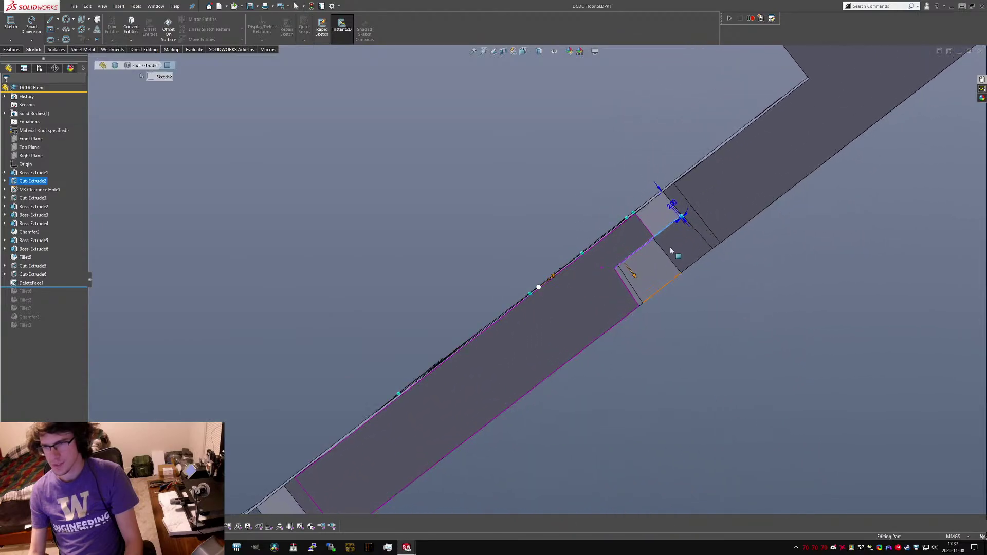
double_click(673, 204)
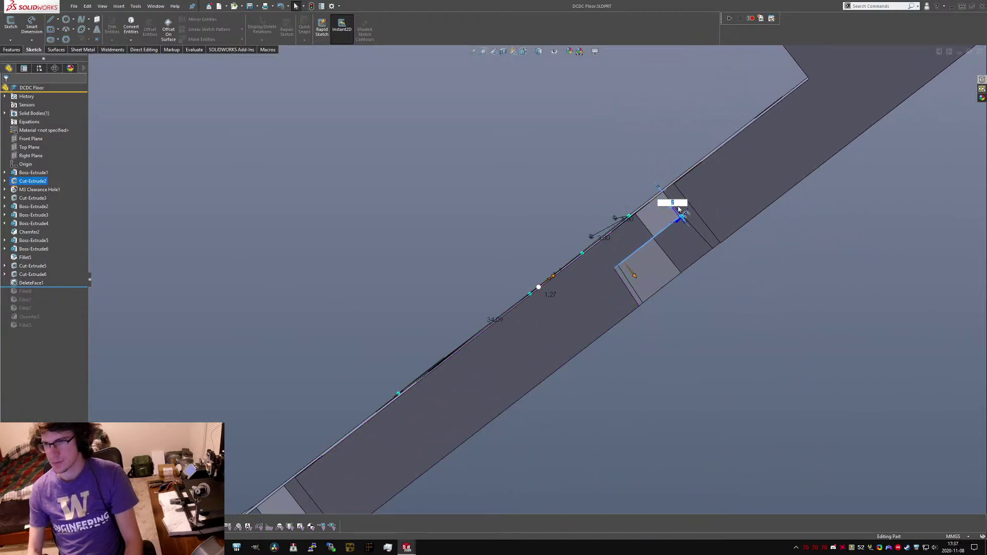
key("Return")
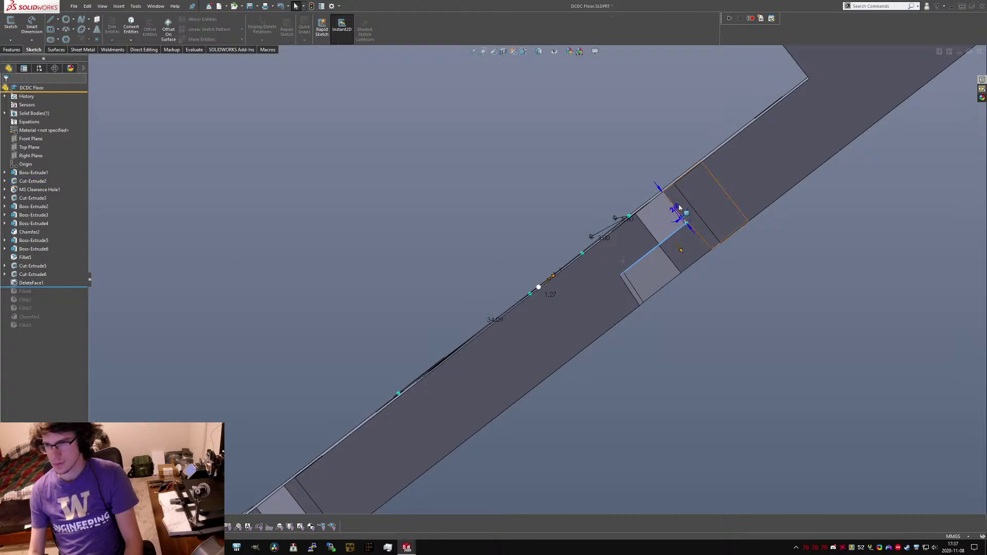
Deepen the hex nut pocket by reducing the offset dimension of Cut-Extrude2, and save the part.
mouse_move(643, 295)
middle_mouse_down()
mouse_move(600, 222)
mouse_move(640, 289)
middle_mouse_up()
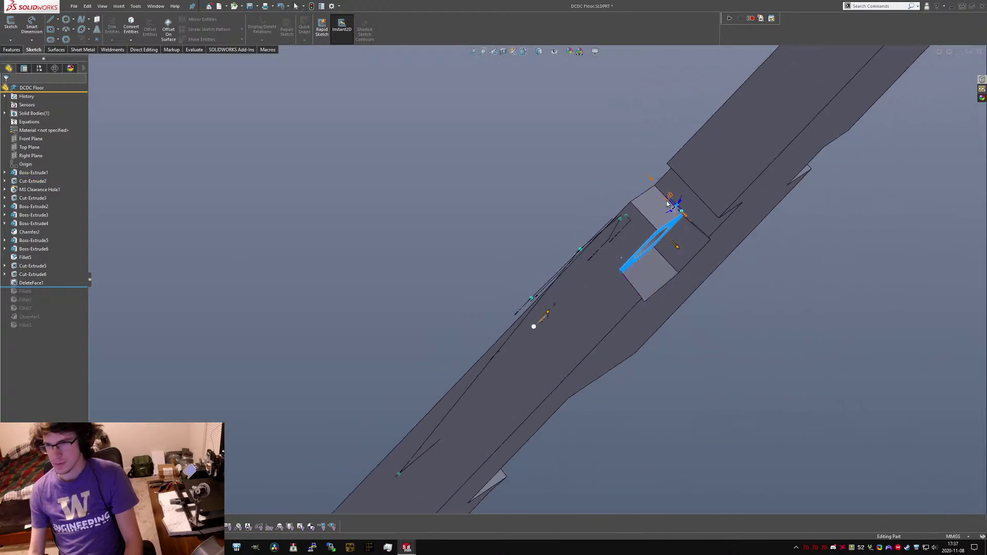
double_click(672, 201)
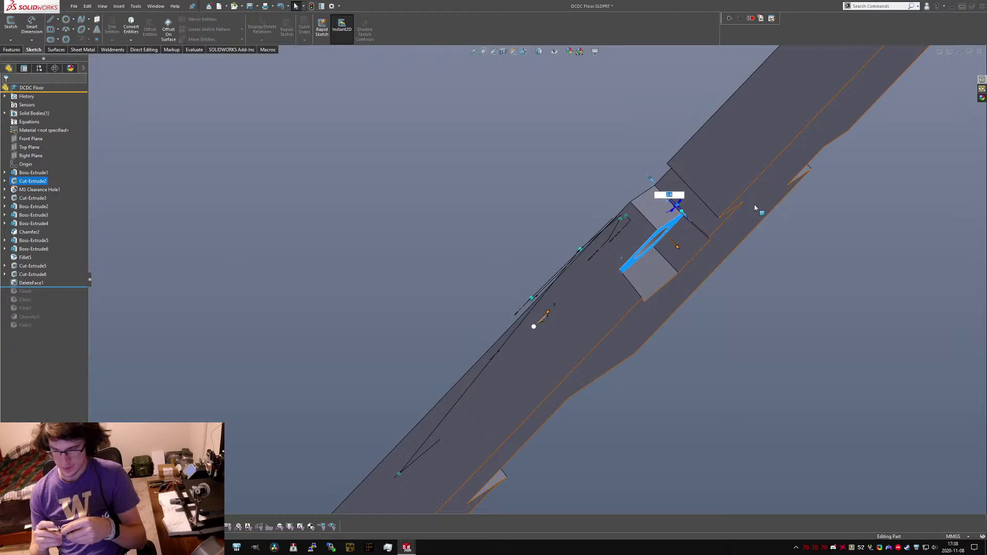
left_click(772, 298)
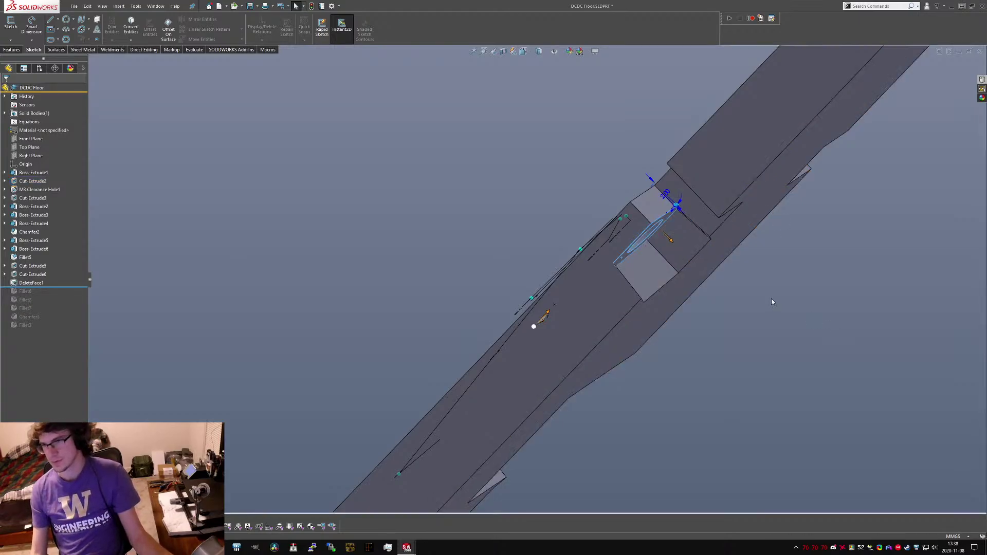
key("ctrl+7")
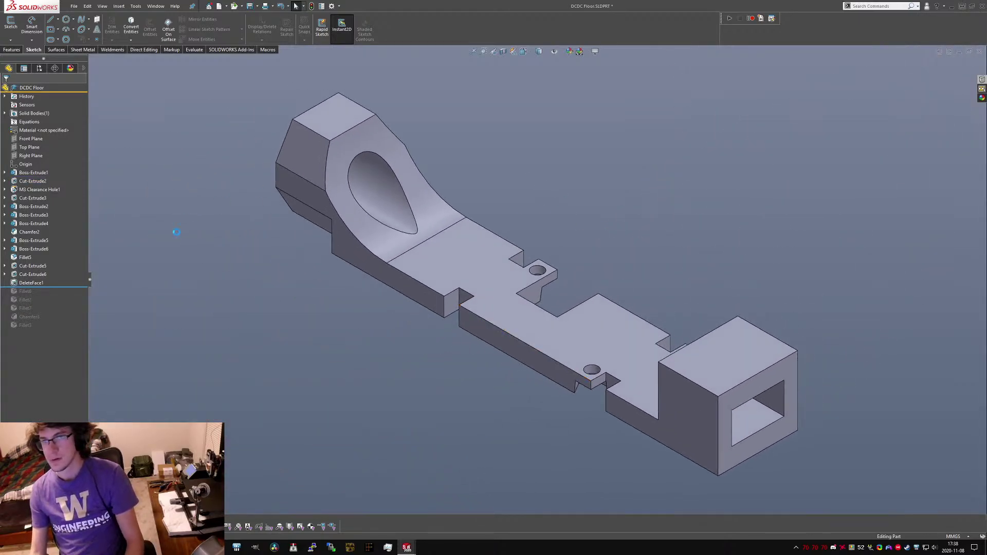
key("ctrl+s")
Delete the rectangular notch Cut-Extrude6 from the base plate together with its leftover sketch.
left_click(32, 274)
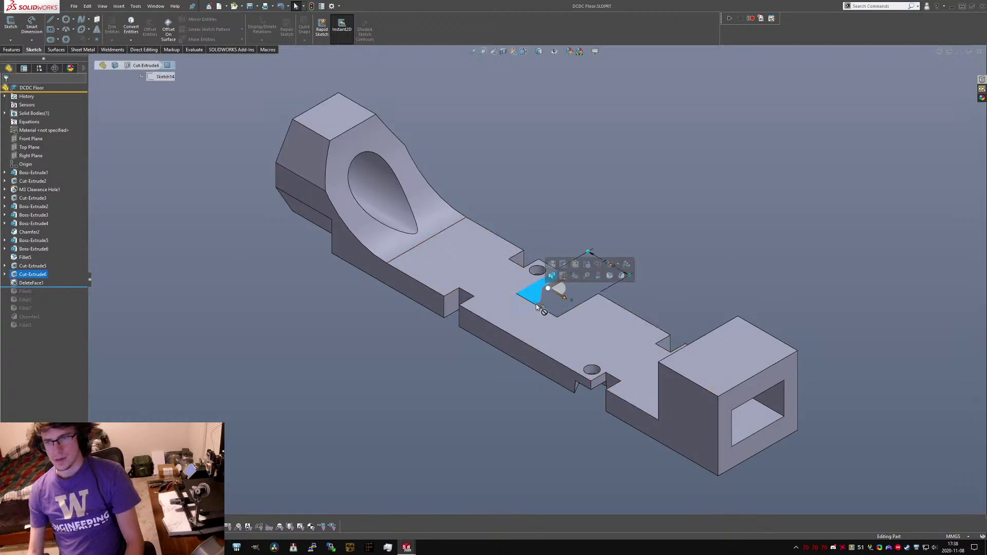
left_click(25, 278)
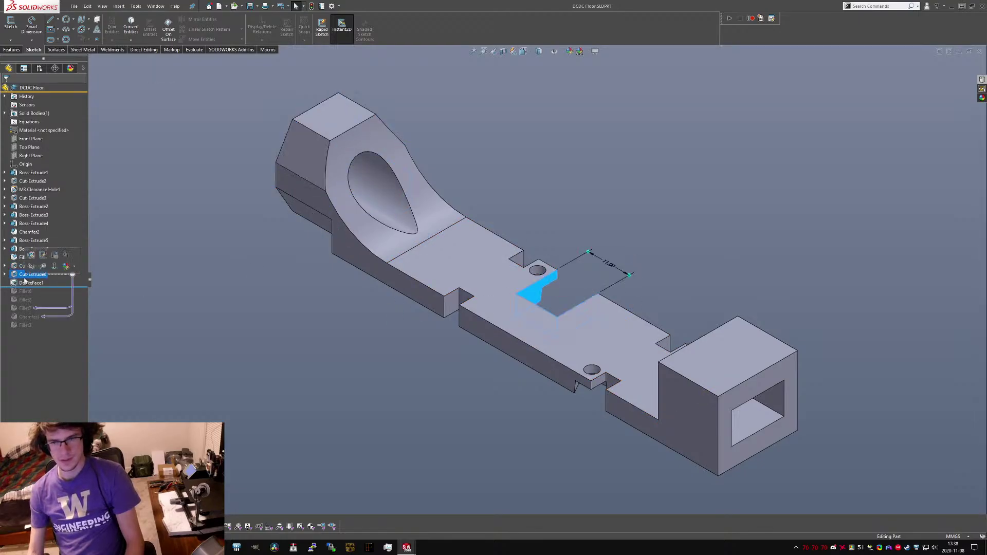
key("Delete")
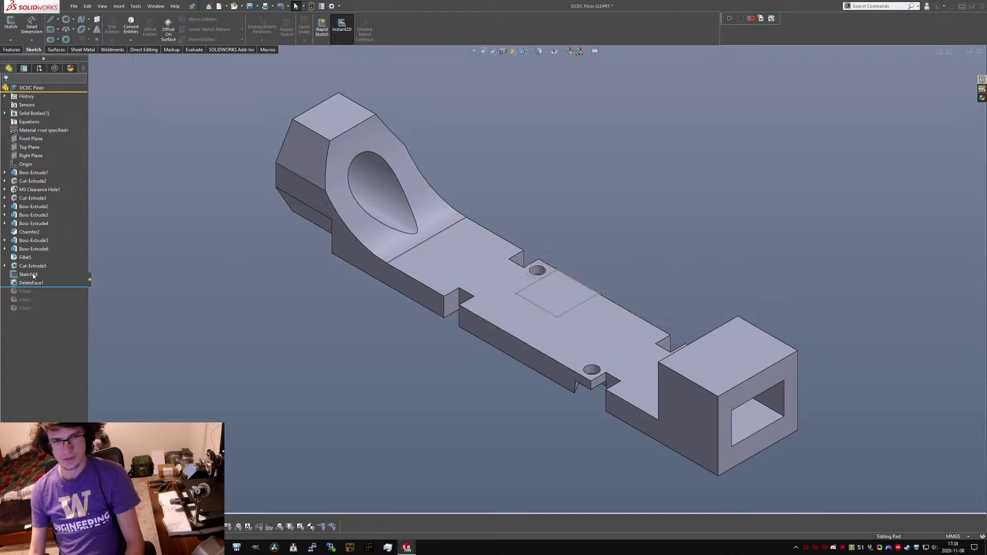
left_click(33, 276)
key("Delete")
key("Return")
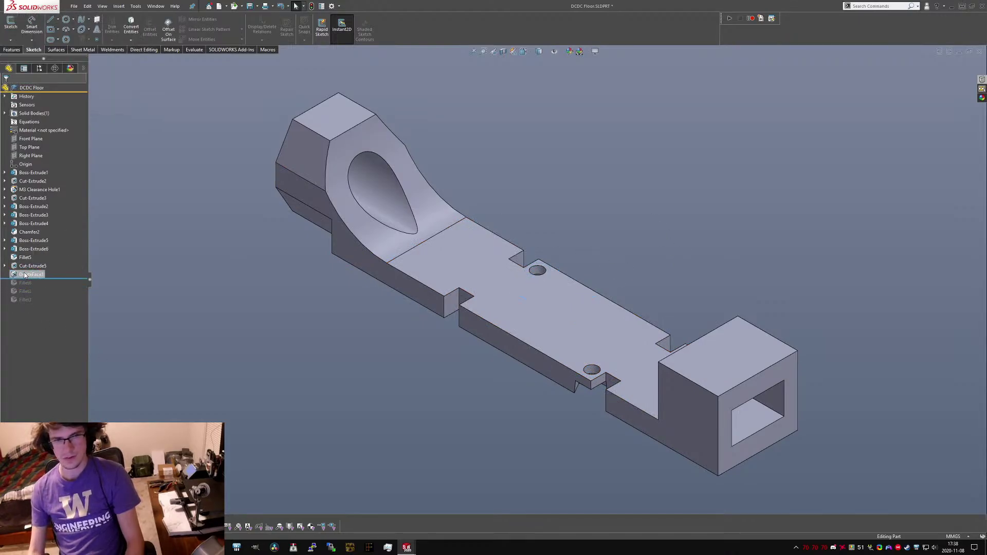
Roll the feature history forward past the last fillet and inspect the nut pockets on the underside.
left_click_drag(24, 278, 25, 305)
middle_click_drag(564, 292, 170, 292)
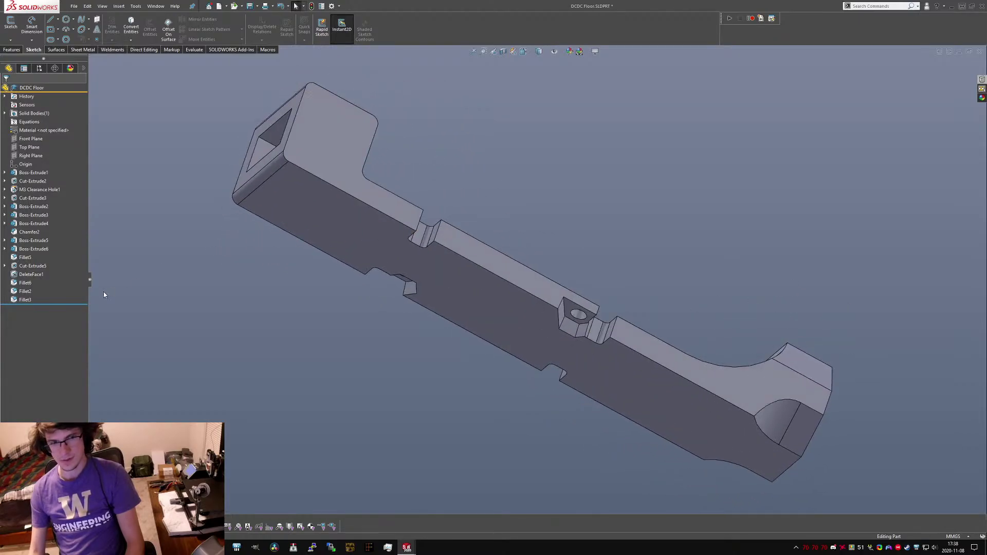
middle_click_drag(416, 185, 484, 149)
scroll(566, 274, "down", 3)
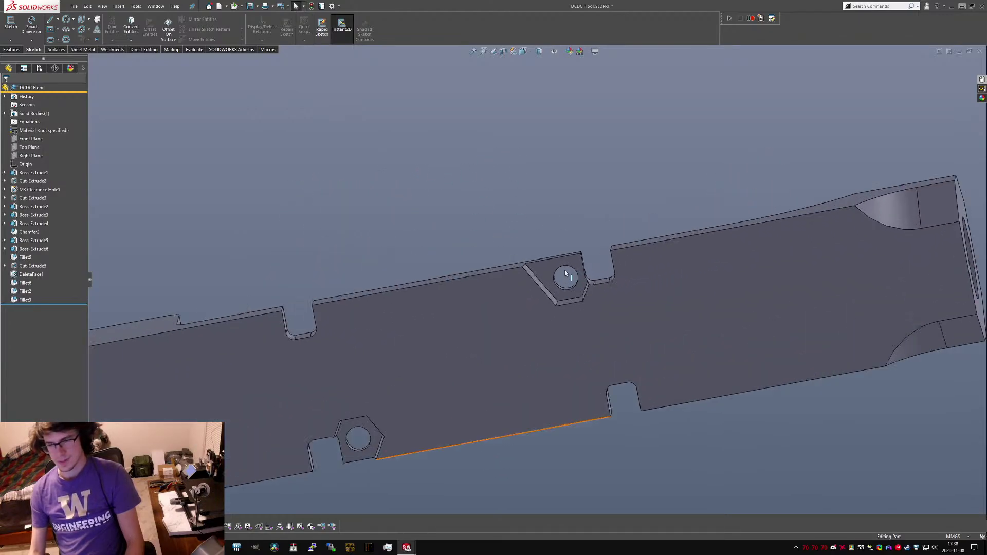
Edit DeleteFace1 and remove the side face of the hex nut pocket from its face selection.
left_click(31, 274)
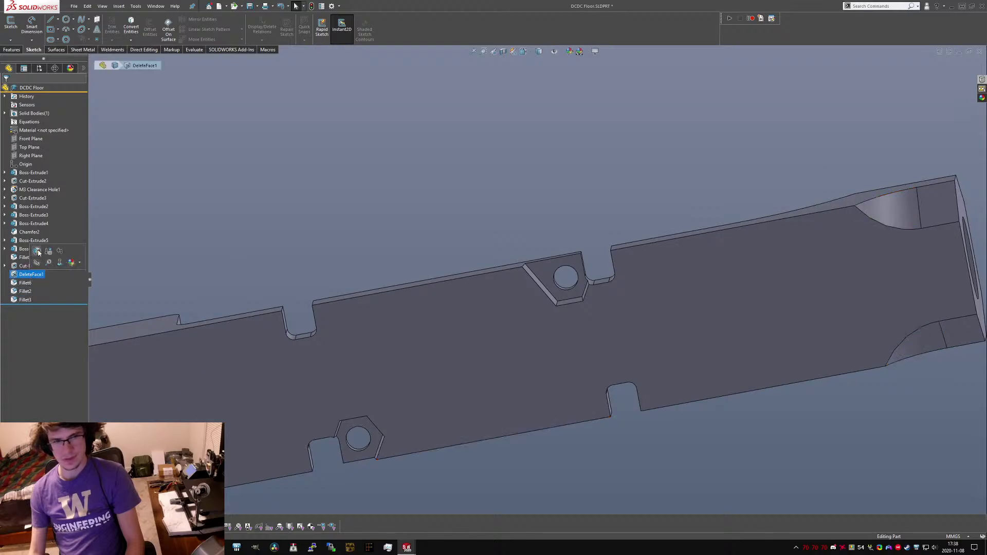
left_click(37, 251)
scroll(566, 278, "down", 3)
middle_click_drag(545, 257, 518, 230)
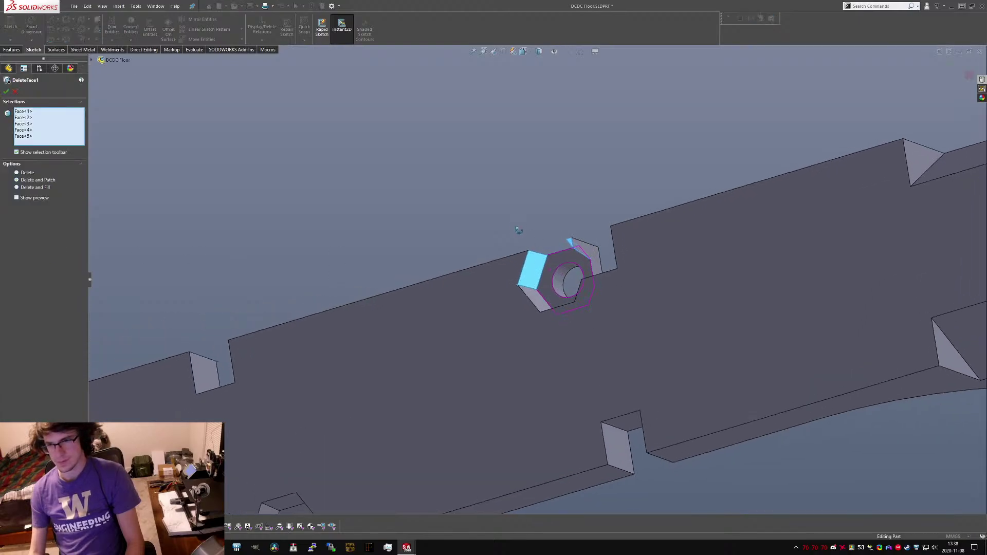
left_click(537, 270)
scroll(537, 270, "up", 6)
middle_click_drag(536, 270, 542, 196)
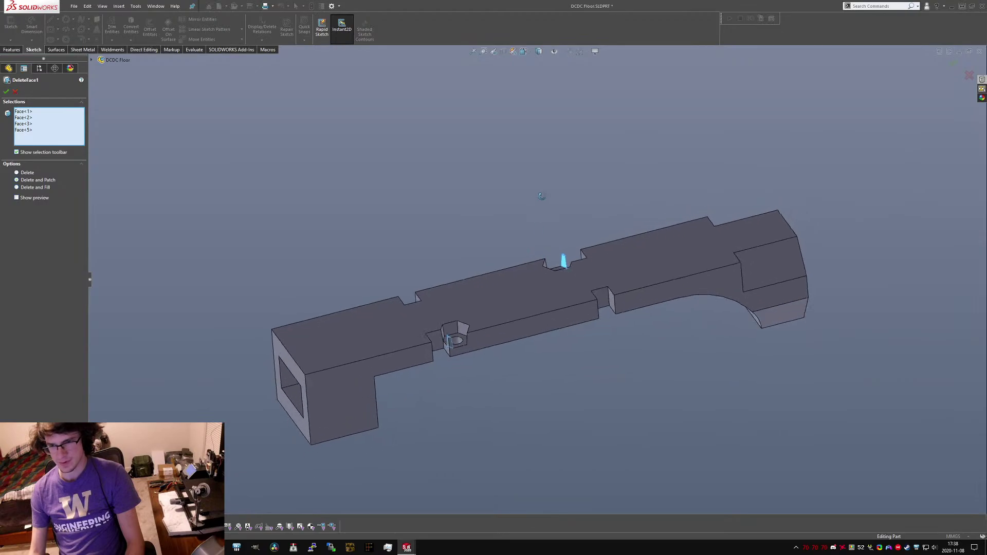
scroll(418, 330, "down", 5)
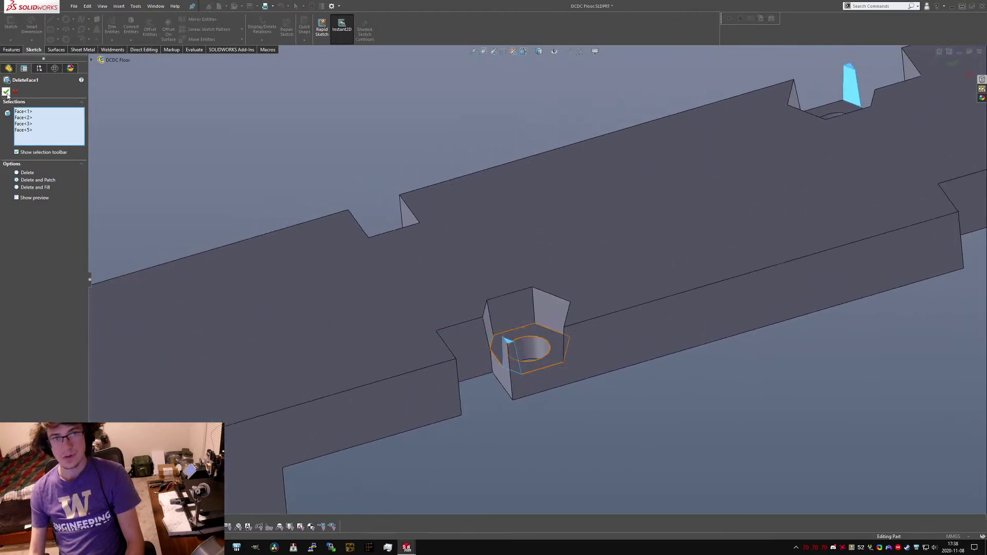
Inspect the rebuilt nut pockets, the base plate's top face and the faceted end block.
scroll(650, 283, "up", 8)
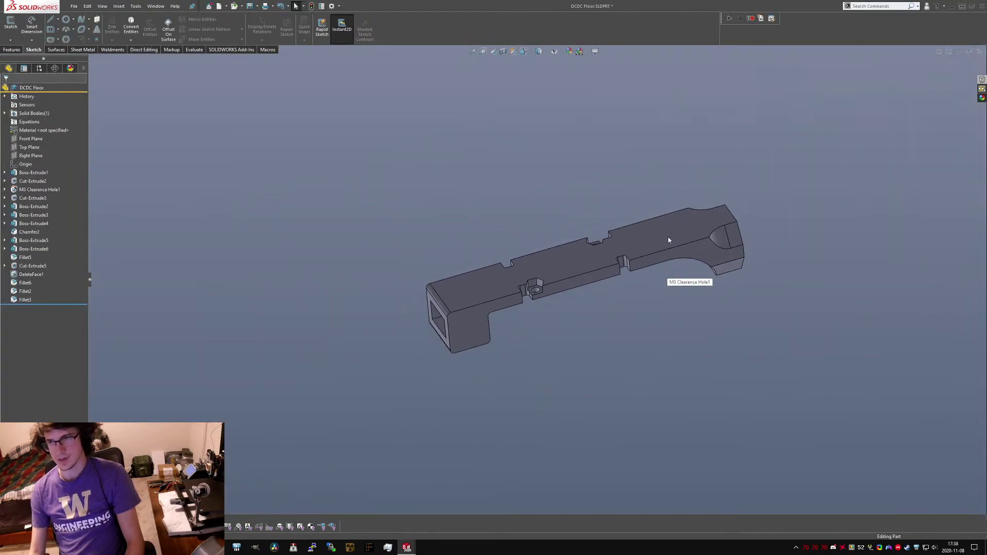
scroll(603, 264, "down", 5)
scroll(601, 323, "up", 7)
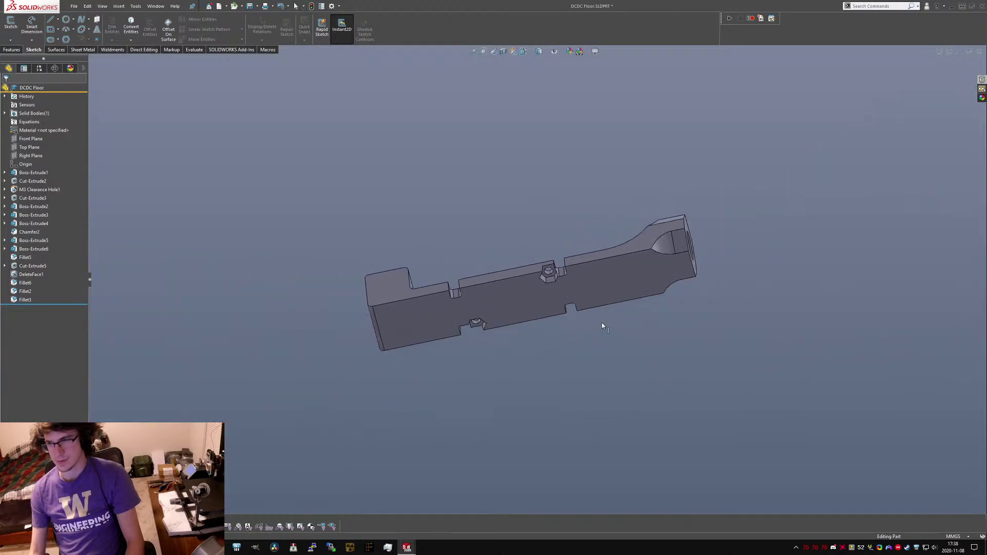
middle_click_drag(601, 322, 614, 350)
left_click(515, 288)
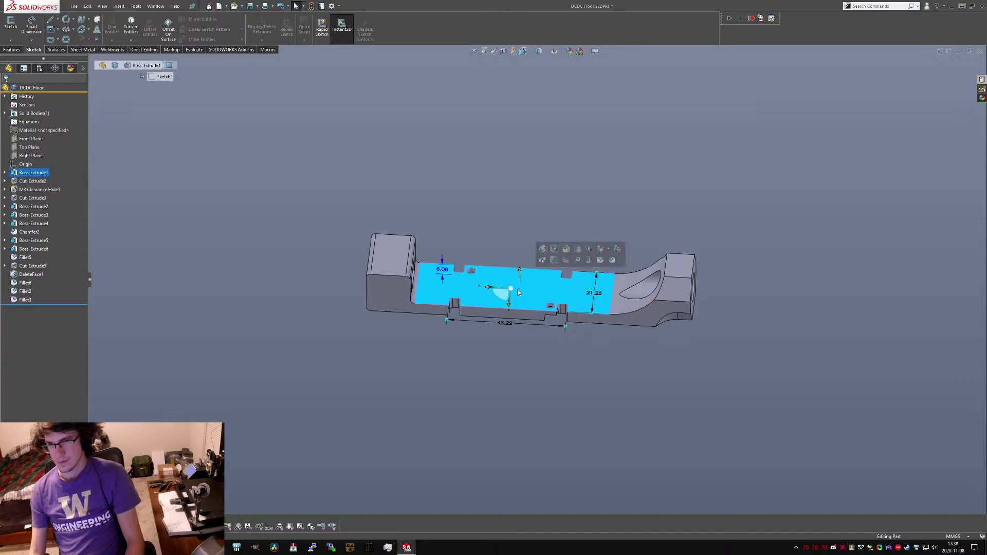
middle_click_drag(517, 290, 553, 294)
left_click(722, 297)
middle_click_drag(721, 296, 663, 292)
left_click(636, 305)
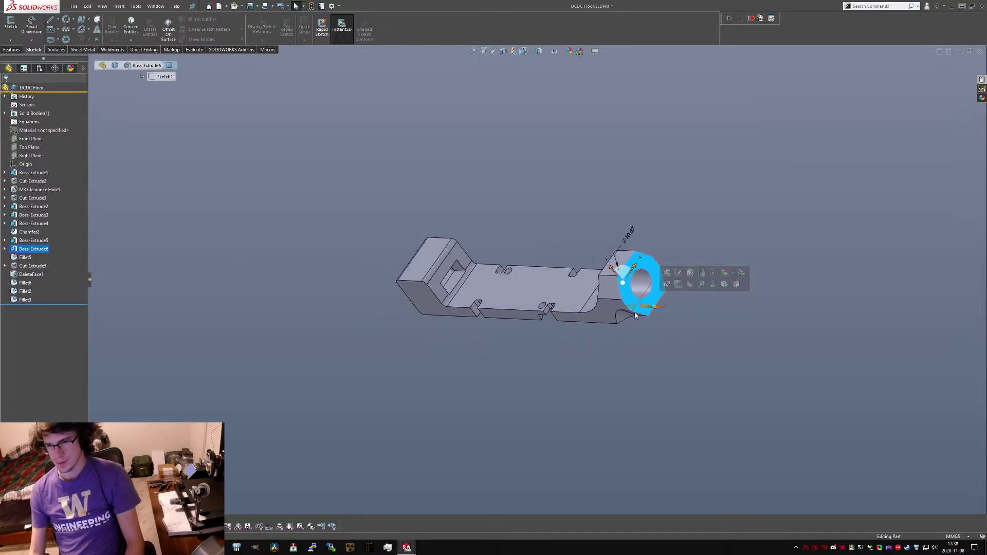
left_click(590, 391)
Open the recent part Sliding Cover.SLDPRT and check the length of its long lower edge.
key("ctrl+Tab")
left_click(432, 288)
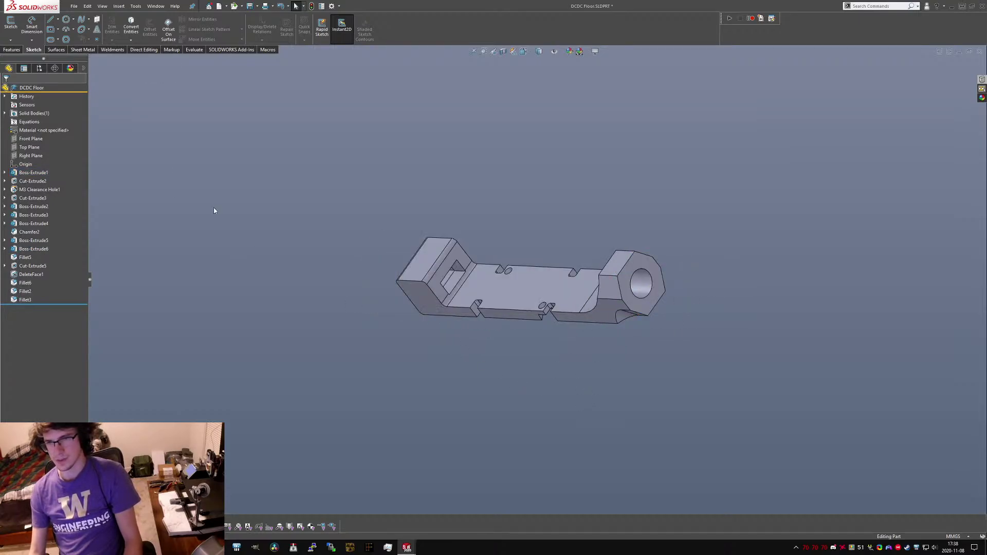
left_click(72, 6)
mouse_move(205, 36)
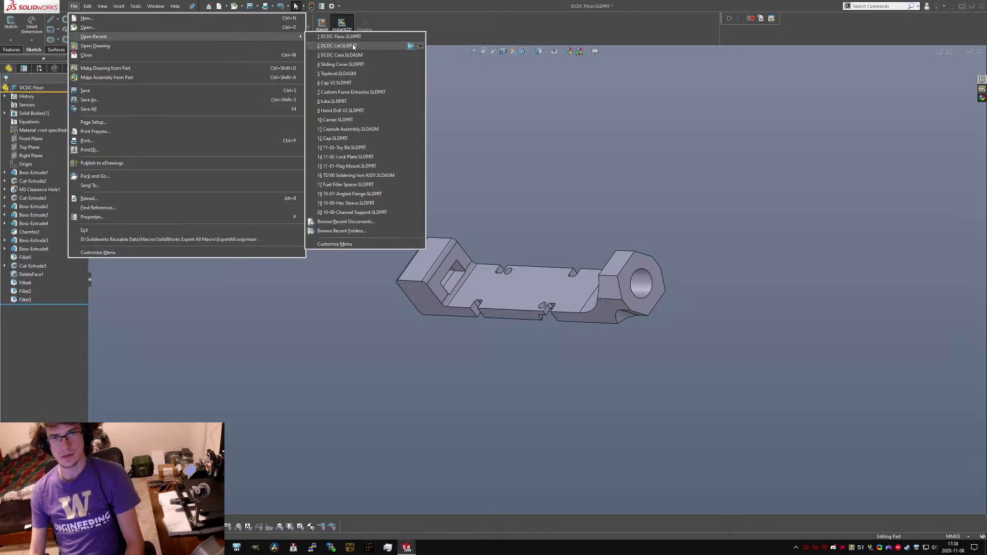
left_click(342, 64)
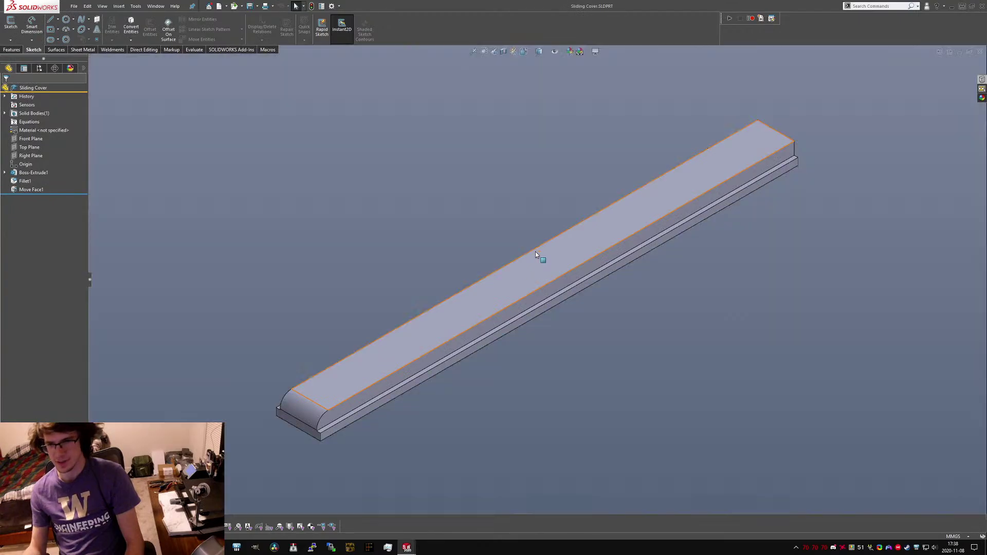
left_click(345, 428)
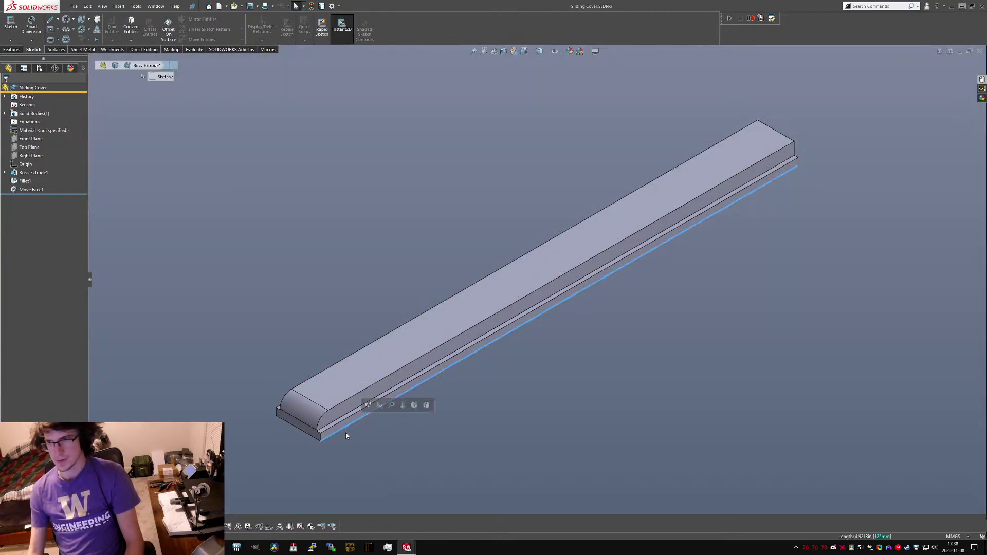
left_click(681, 377)
Switch back to the DCDC Floor part and measure the distance between its two outer end faces.
key("ctrl+Tab")
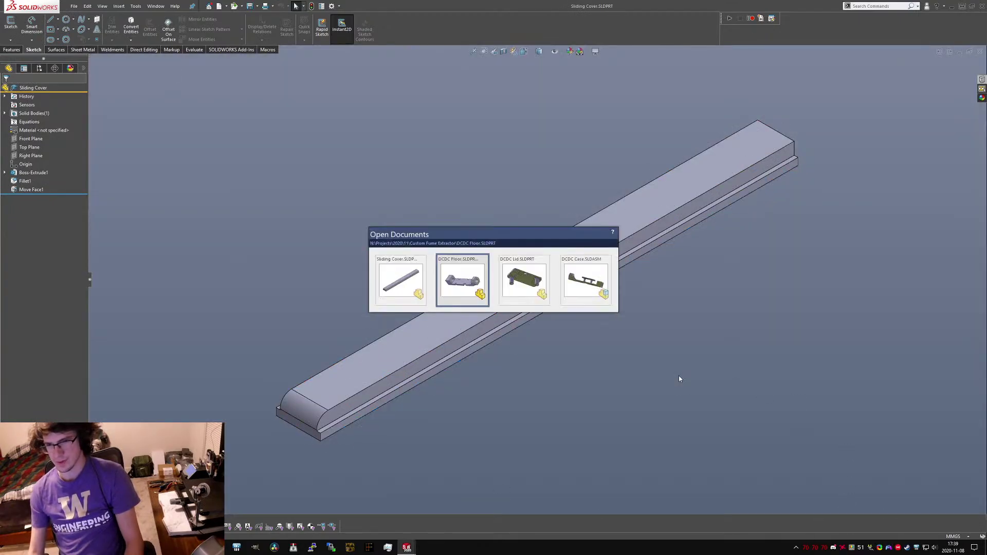
key("ctrl+Tab")
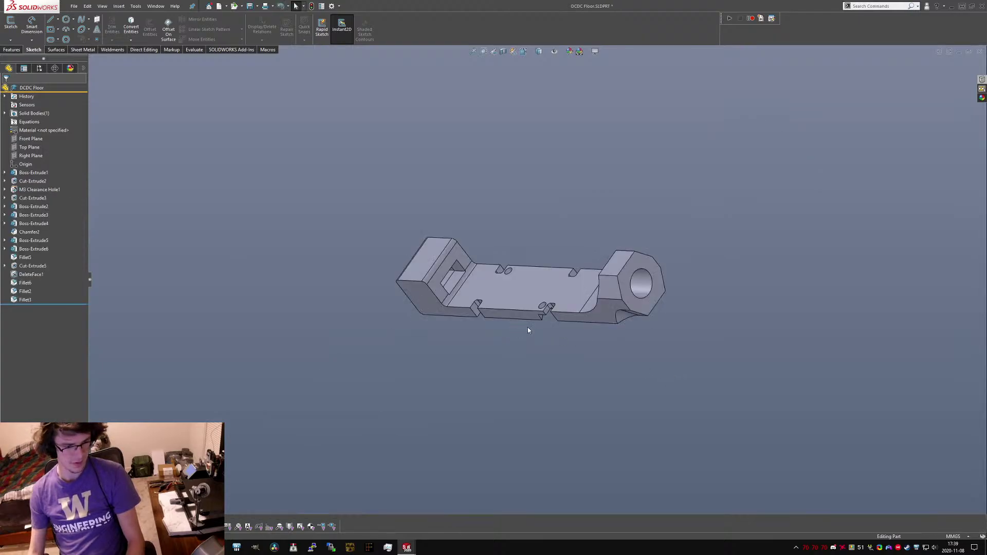
left_click(641, 316)
mouse_move(641, 316)
middle_mouse_down()
mouse_move(640, 282)
mouse_move(383, 317)
middle_mouse_up()
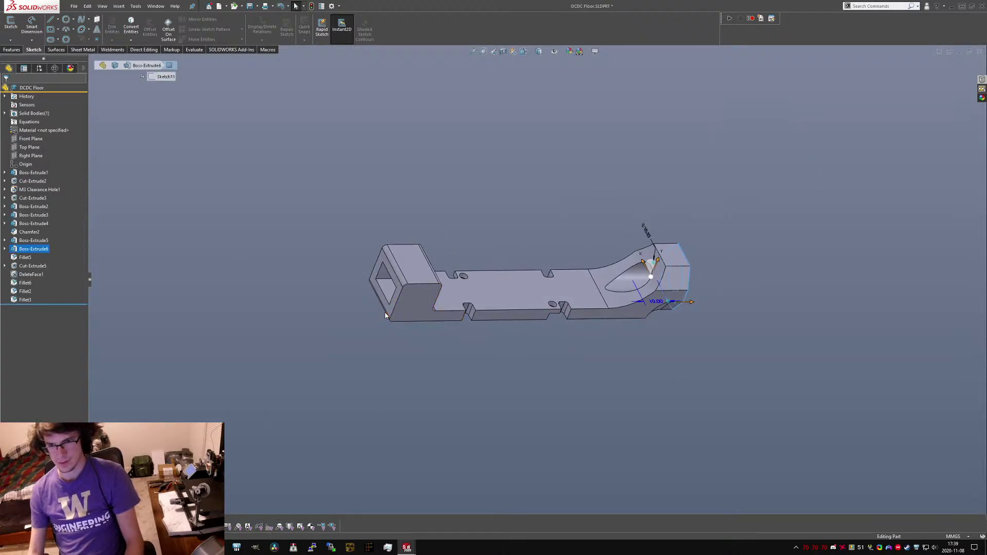
left_click(389, 316)
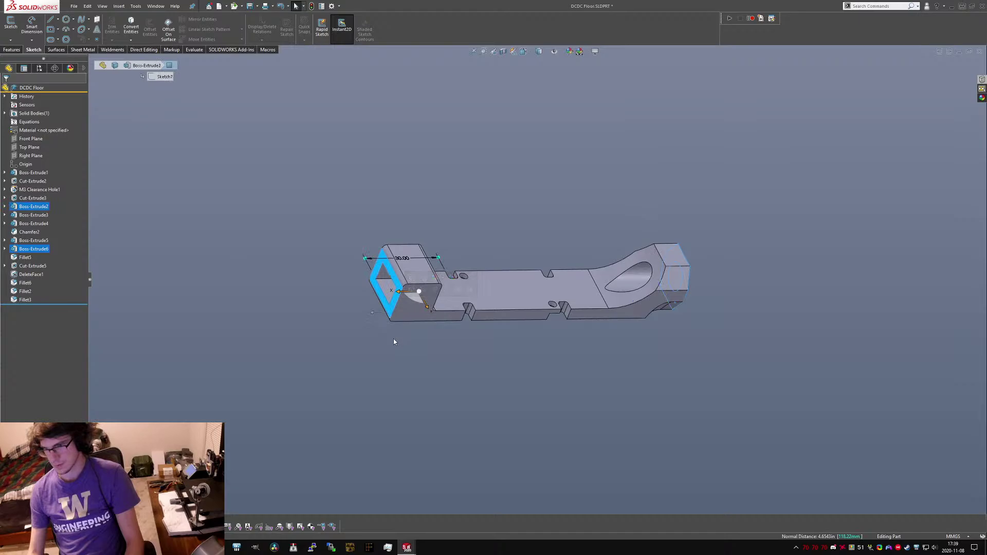
left_click(537, 362)
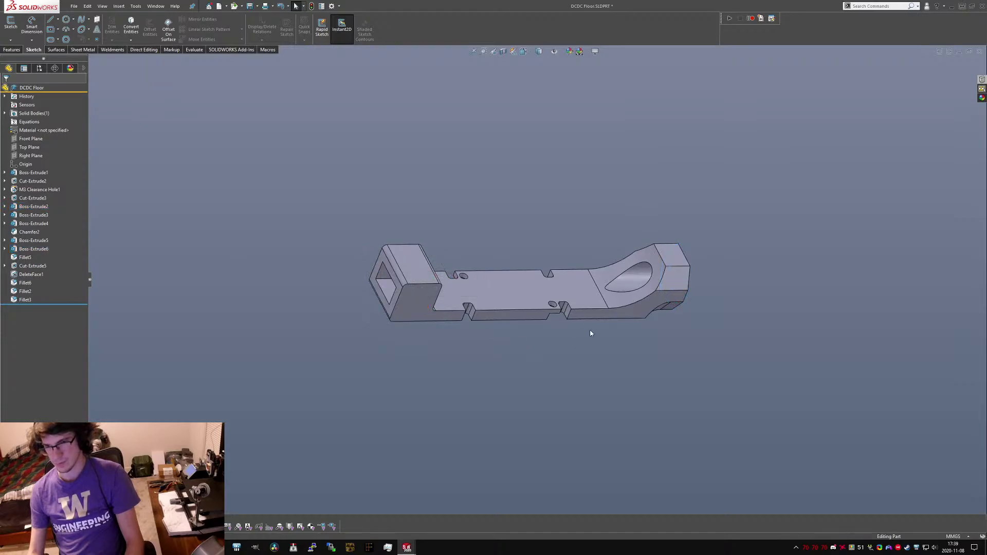
middle_click_drag(589, 332, 554, 377)
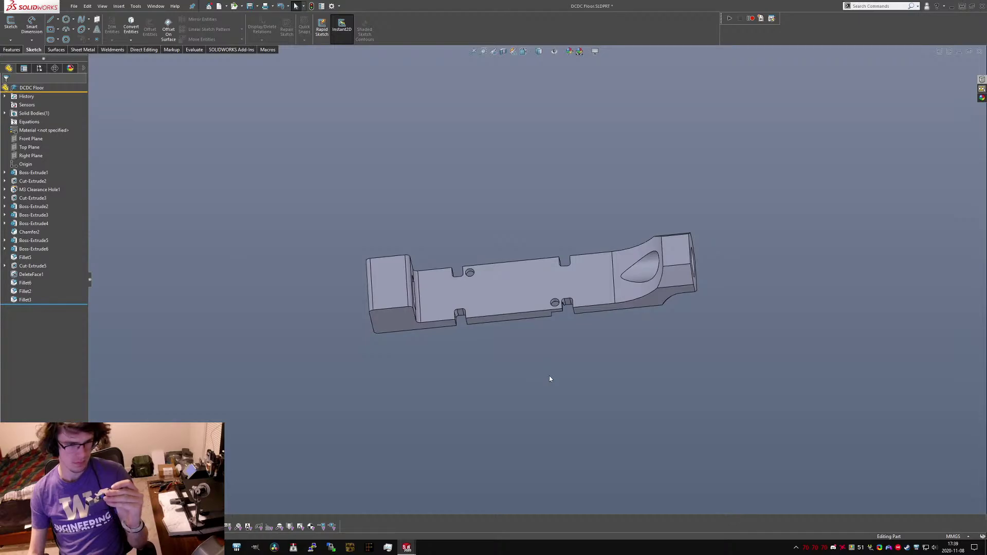
Examine the dimensions of the base plate, the curved transition fillet, the faceted end block and its bore.
left_click(575, 291)
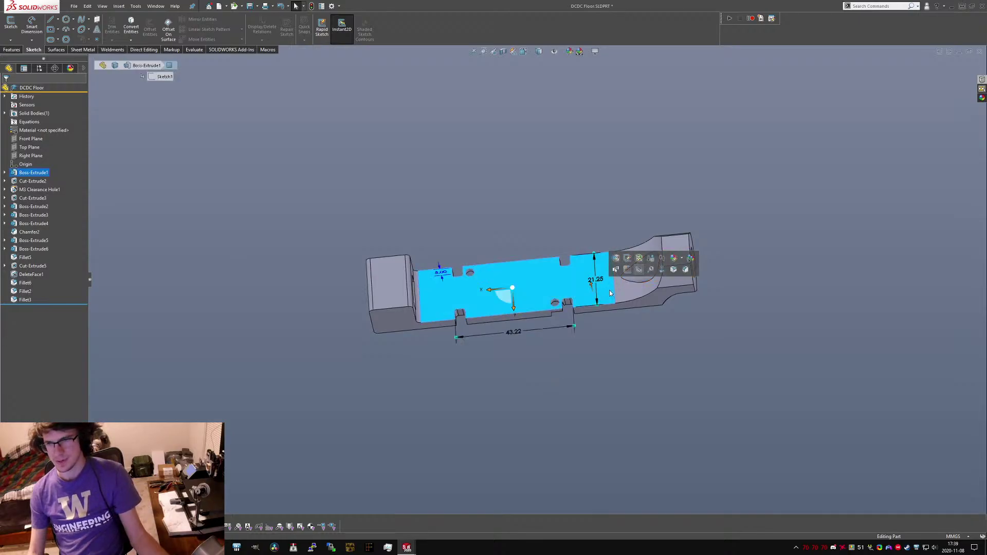
scroll(608, 299, "down", 2)
left_click(637, 291)
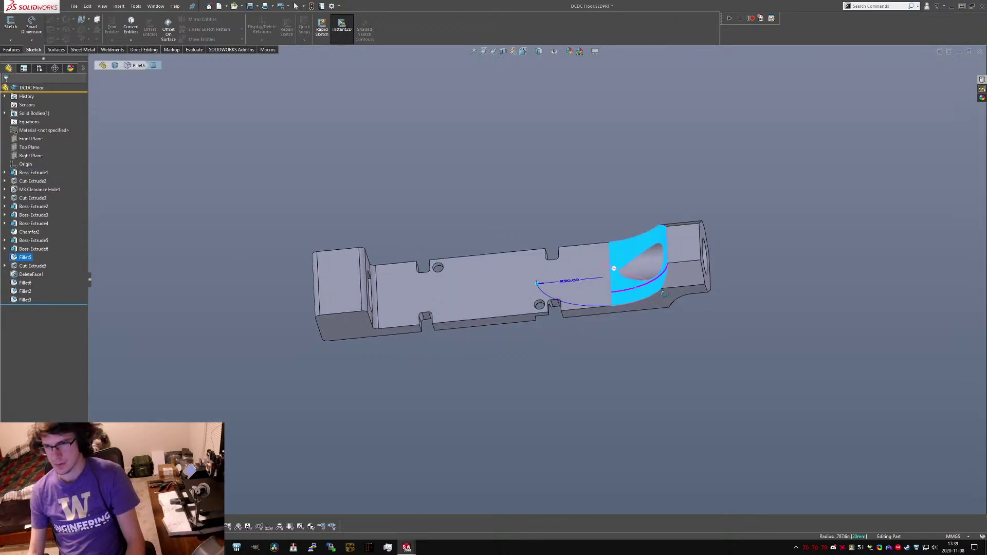
mouse_move(675, 295)
middle_mouse_down()
mouse_move(698, 289)
mouse_move(676, 284)
mouse_move(703, 271)
mouse_move(684, 277)
middle_mouse_up()
left_click(698, 288)
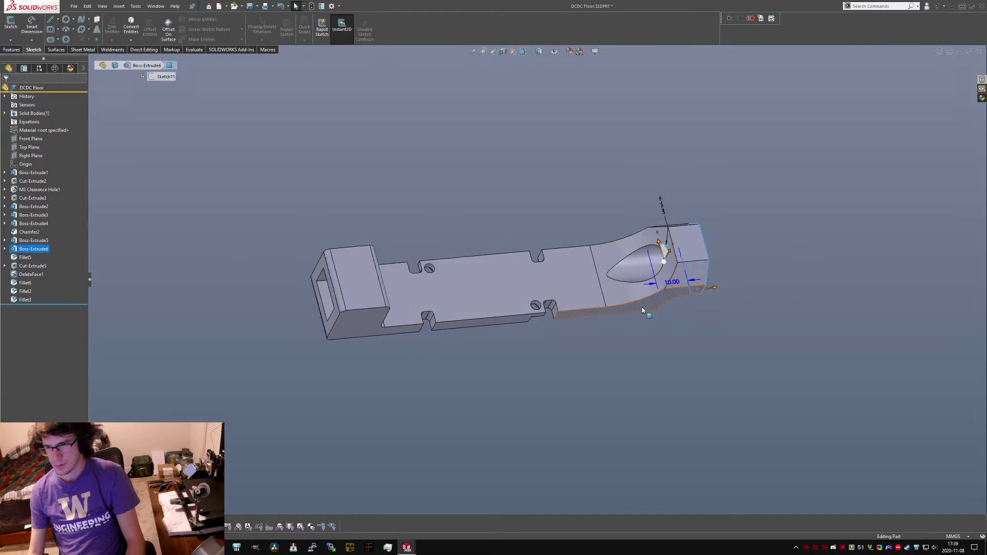
mouse_move(642, 307)
middle_mouse_down()
mouse_move(575, 193)
mouse_move(557, 120)
mouse_move(650, 310)
middle_mouse_up()
left_click(647, 261)
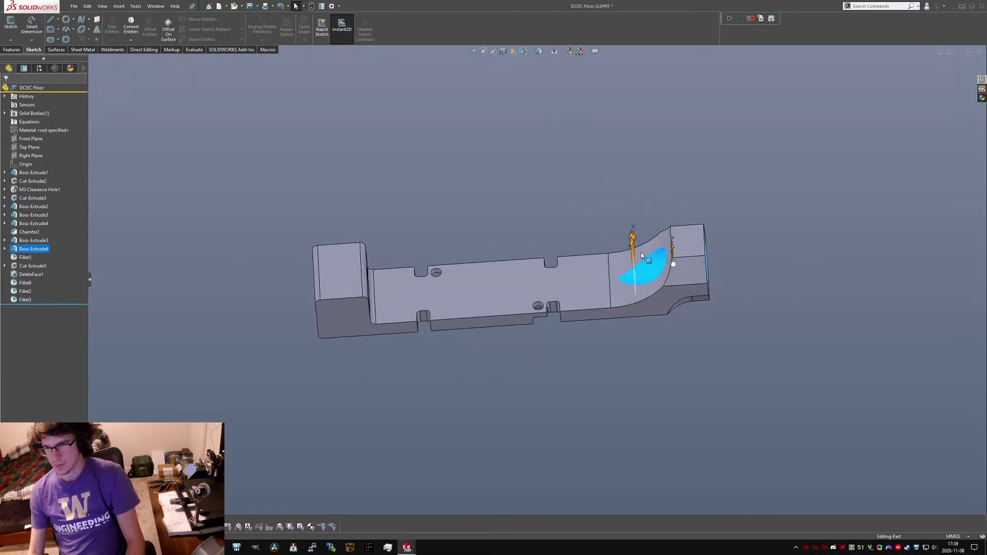
middle_click_drag(647, 262, 449, 283)
Set the length of Boss-Extrude5, the plate extension toward the faceted end block, to 42 mm.
left_click(34, 240)
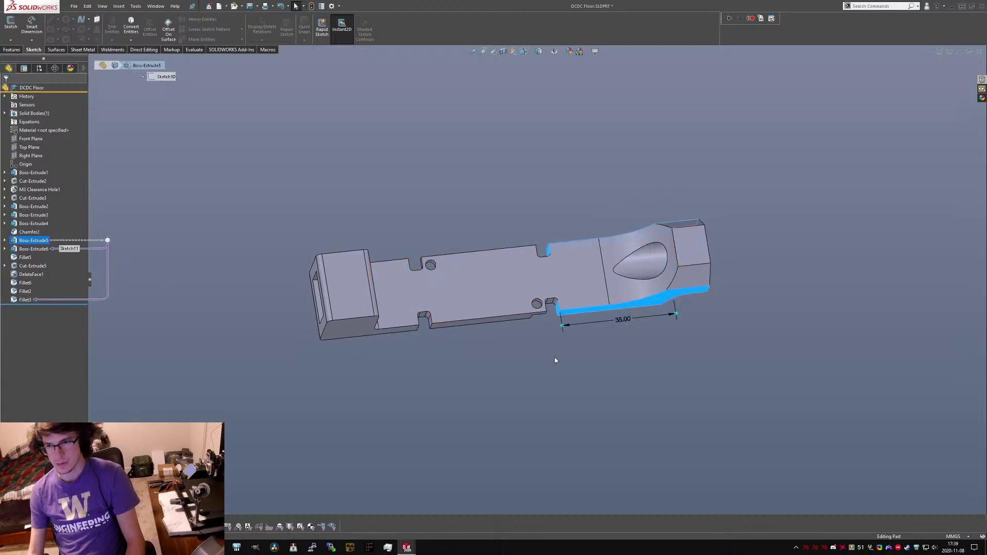
double_click(626, 323)
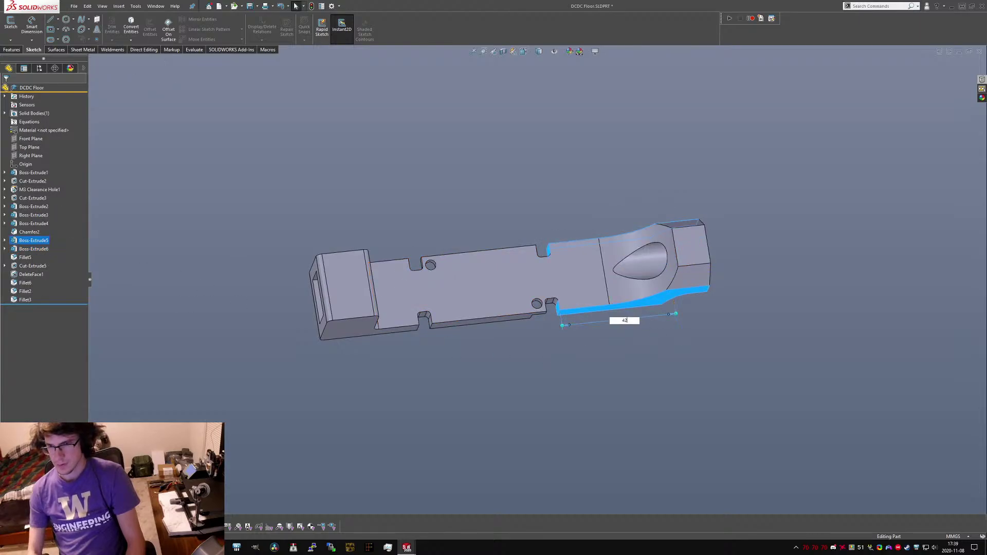
key("Return")
middle_click_drag(672, 368, 638, 288)
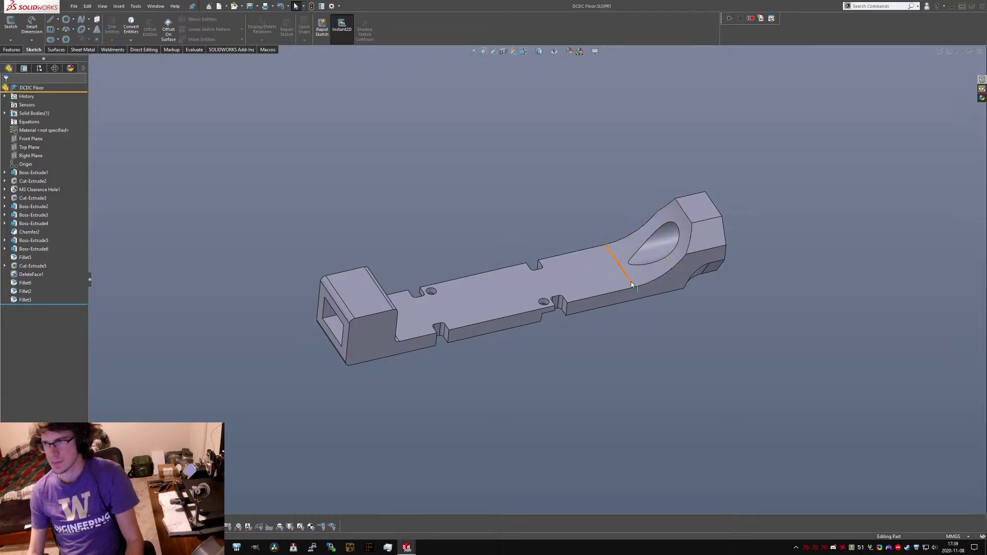
Try deleting Fillet2, which rounds the edges of the end block with the rectangular opening.
middle_click_drag(607, 234, 457, 321)
scroll(380, 274, "down", 3)
left_click(379, 273)
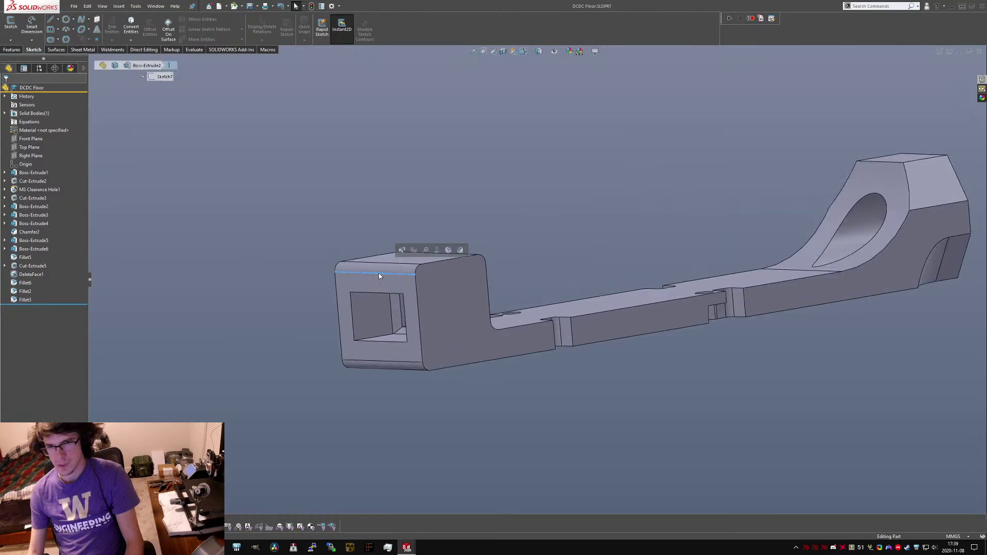
left_click(380, 270)
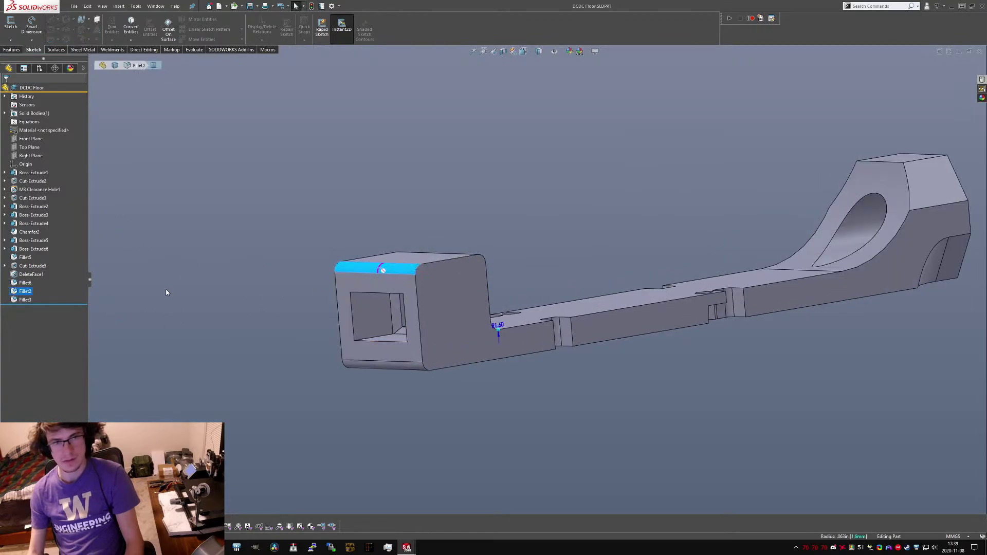
key("Delete")
key("Return")
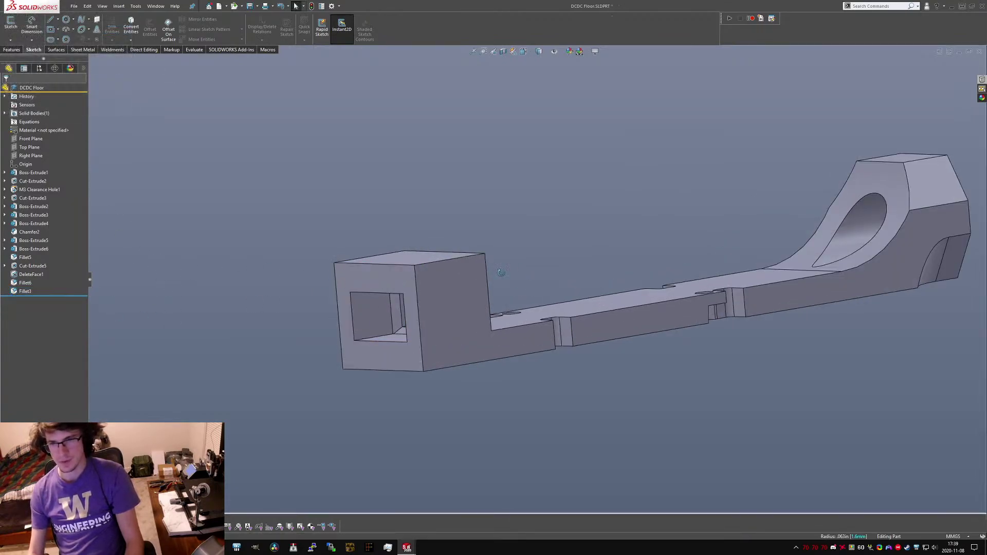
Edit Fillet2 on the rectangular-window end block: remove the block's outer bottom edge from the selection and set the radius to 2.5 mm.
middle_click_drag(494, 274, 200, 327)
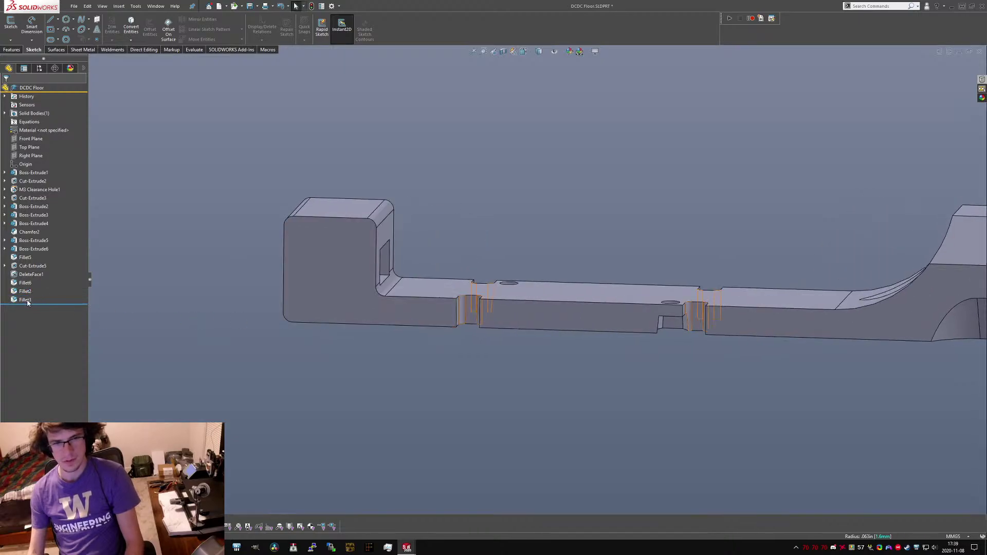
left_click(24, 291)
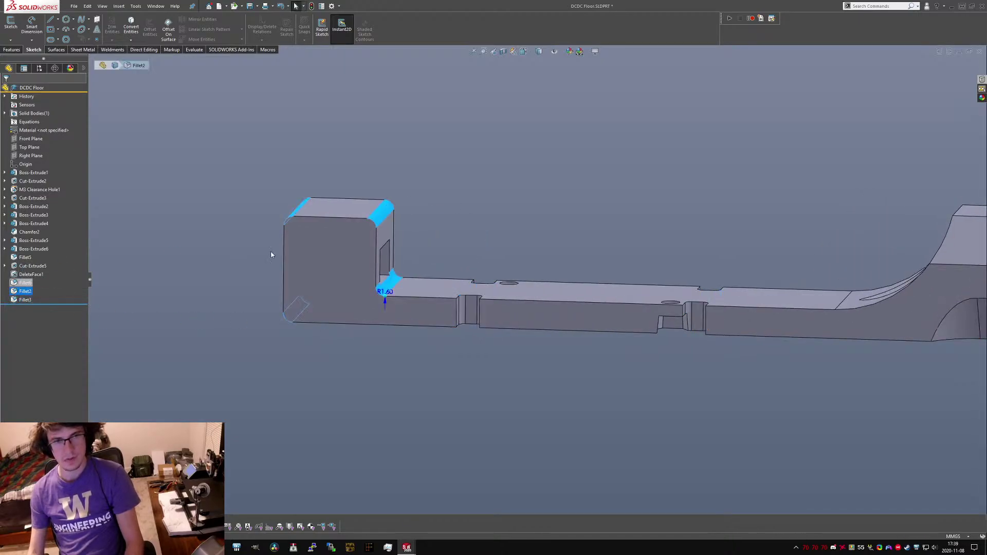
middle_click_drag(355, 313, 463, 321)
left_click(394, 338)
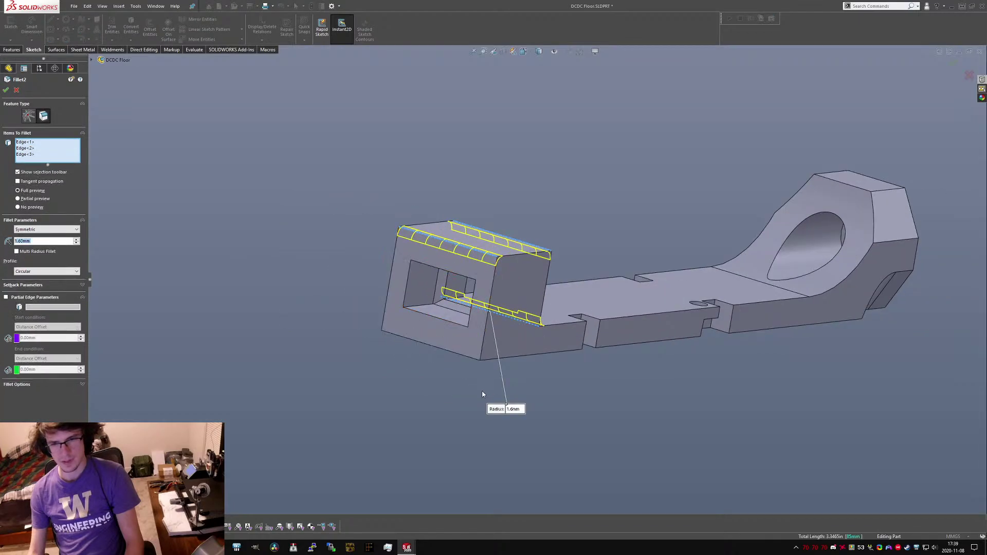
left_click(513, 410)
key("Return")
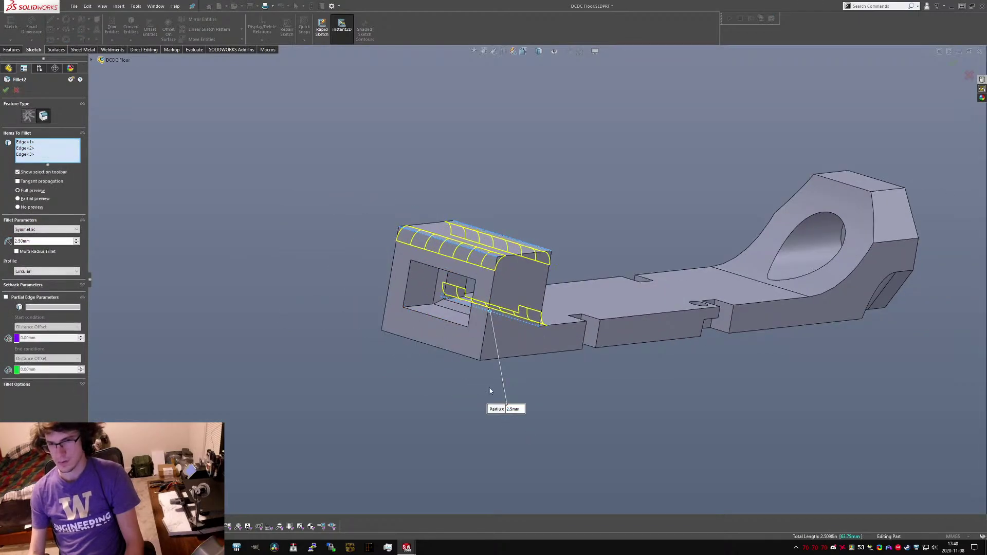
middle_click_drag(489, 388, 407, 263)
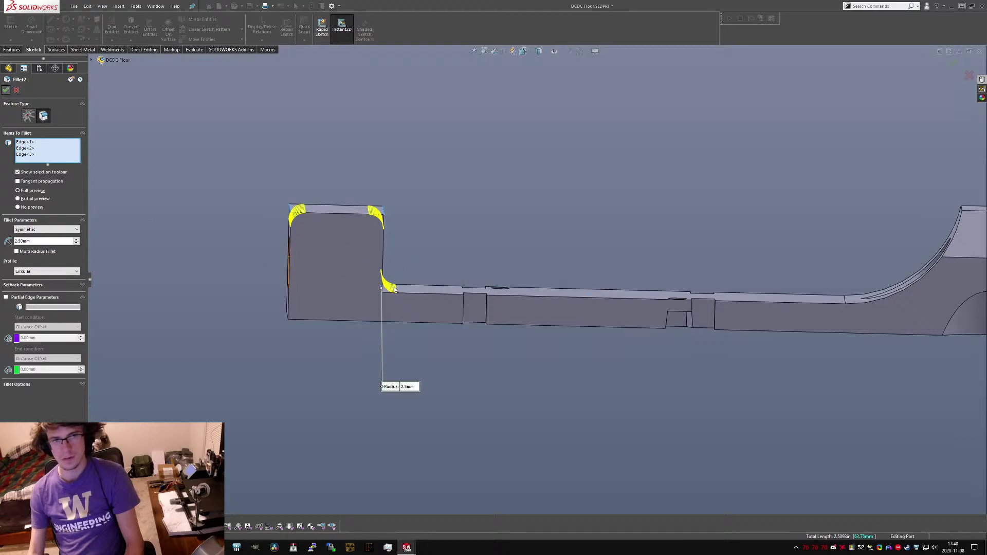
left_click(6, 90)
Examine the end block's rounded edges, the plate's top holes and the hexagonal nut pockets on the underside.
middle_click_drag(402, 299, 491, 315)
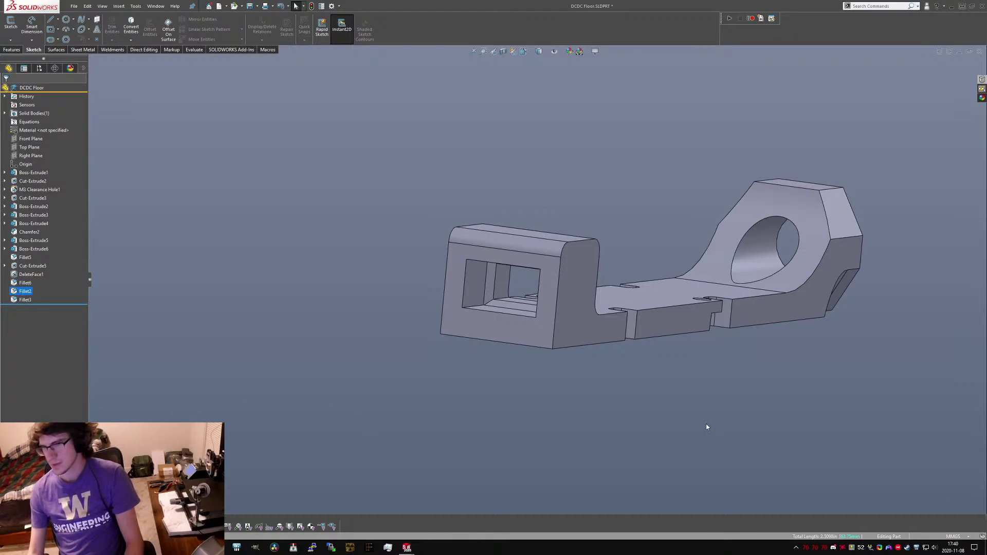
scroll(678, 323, "down", 3)
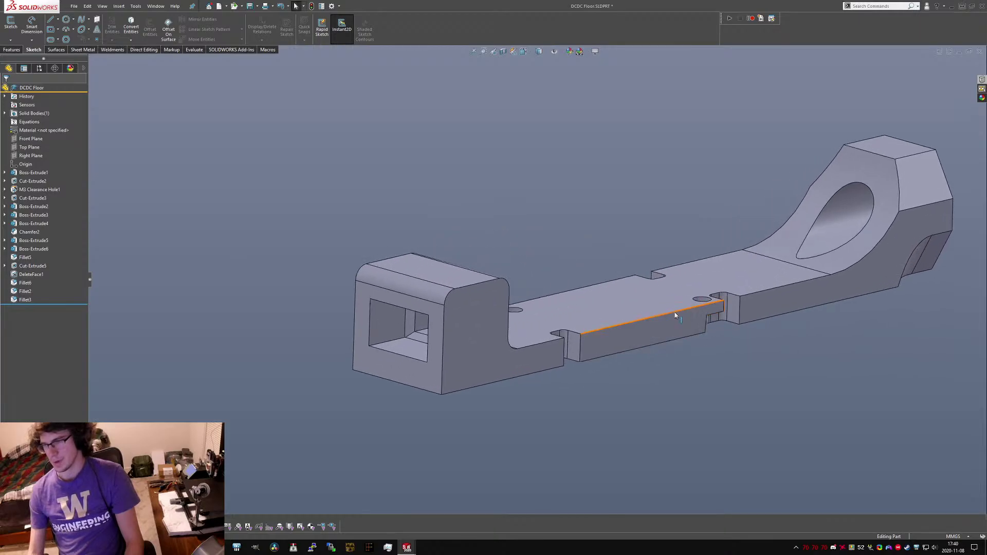
middle_click_drag(663, 310, 626, 209)
scroll(636, 280, "down", 3)
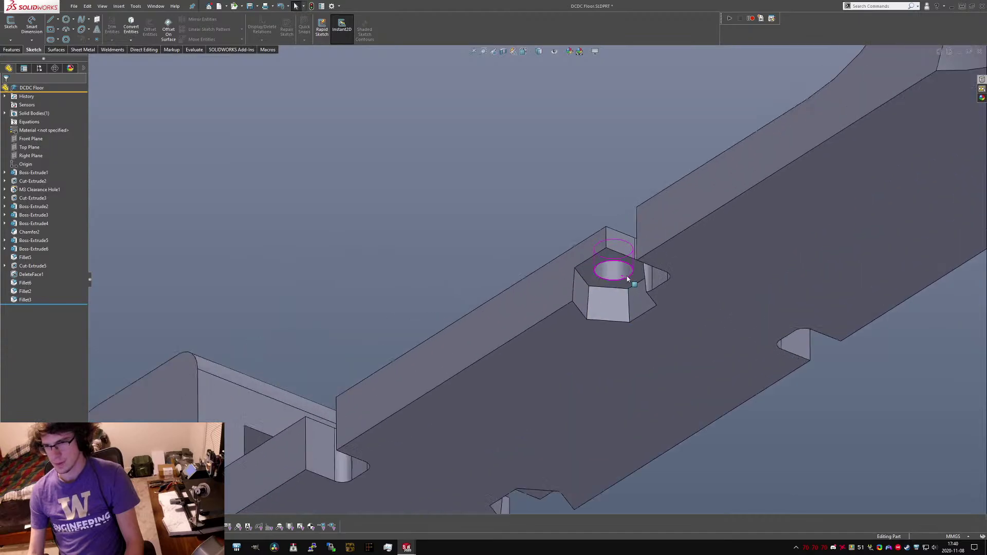
middle_click_drag(632, 277, 742, 428)
scroll(625, 289, "up", 6)
scroll(581, 308, "down", 3)
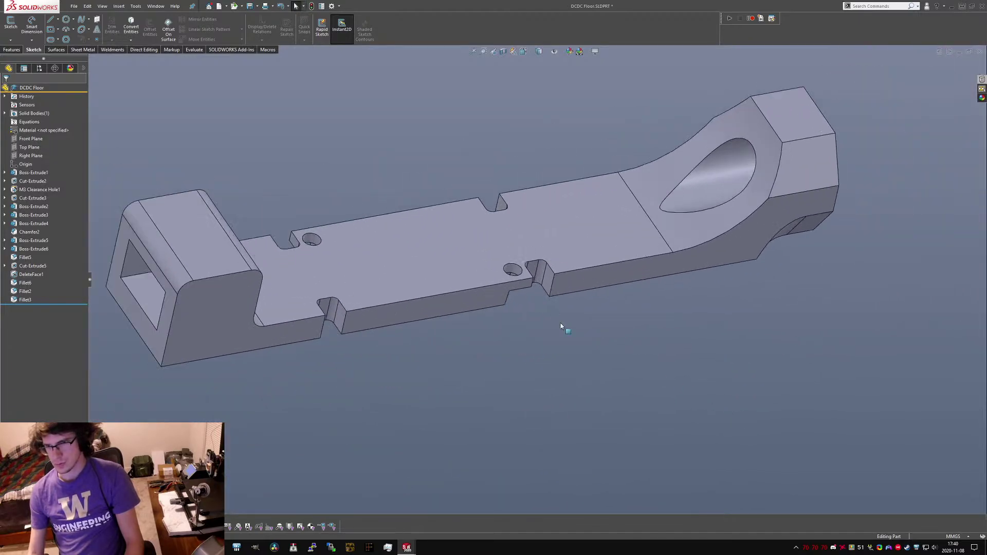
middle_click_drag(564, 326, 623, 119)
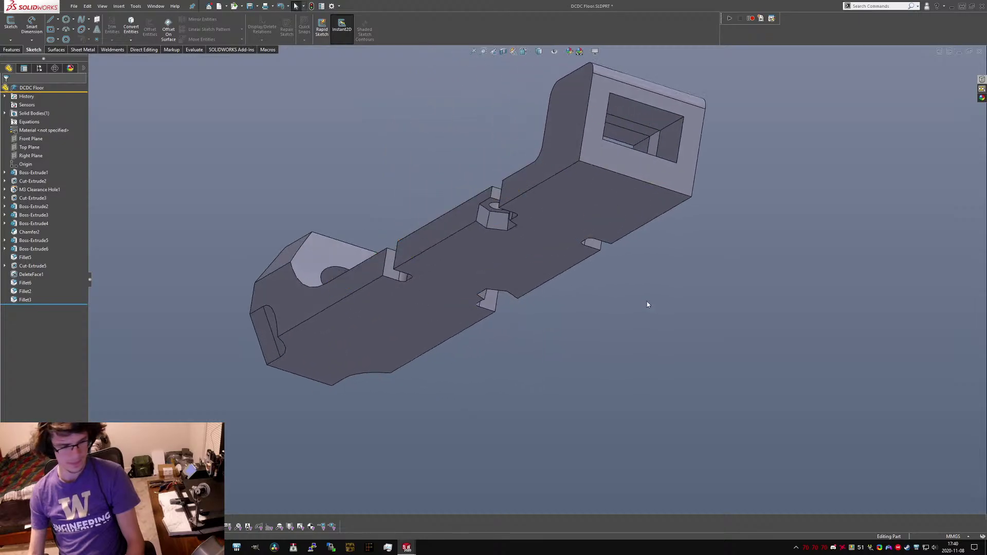
Switch to the Sliding Cover part and check the dimensions of its Boss-Extrude1 profile sketch.
key("ctrl+Tab")
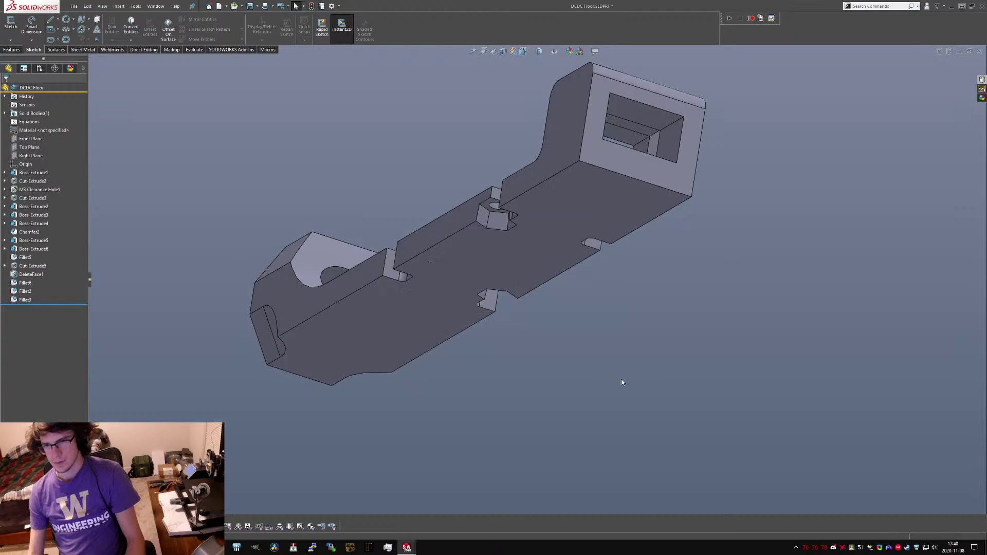
left_click(390, 400)
left_click(286, 441)
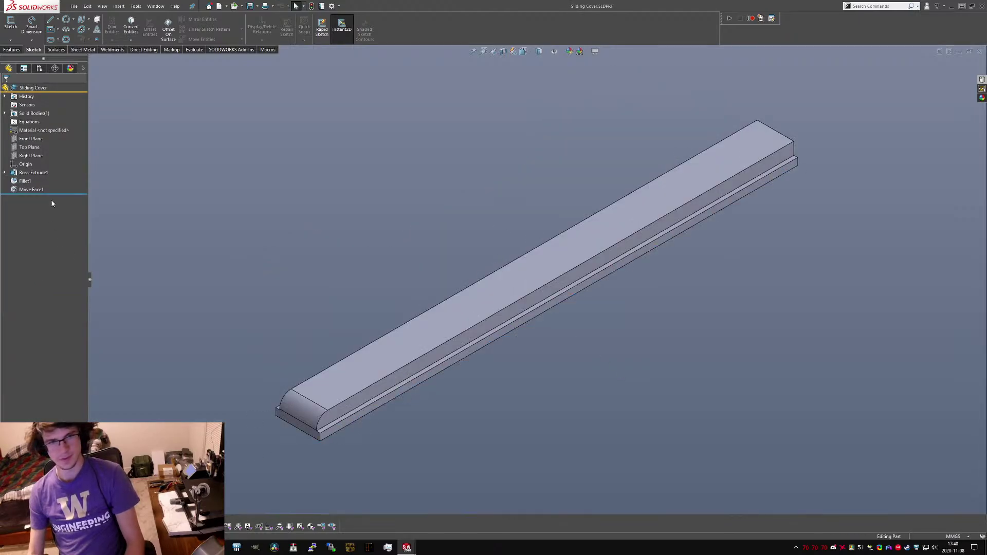
left_click(6, 173)
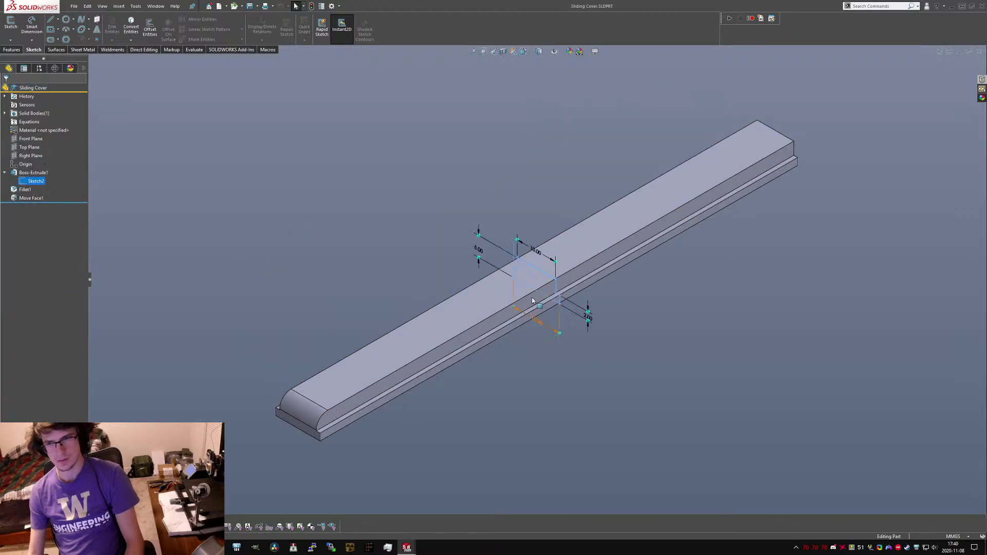
key("ctrl+8")
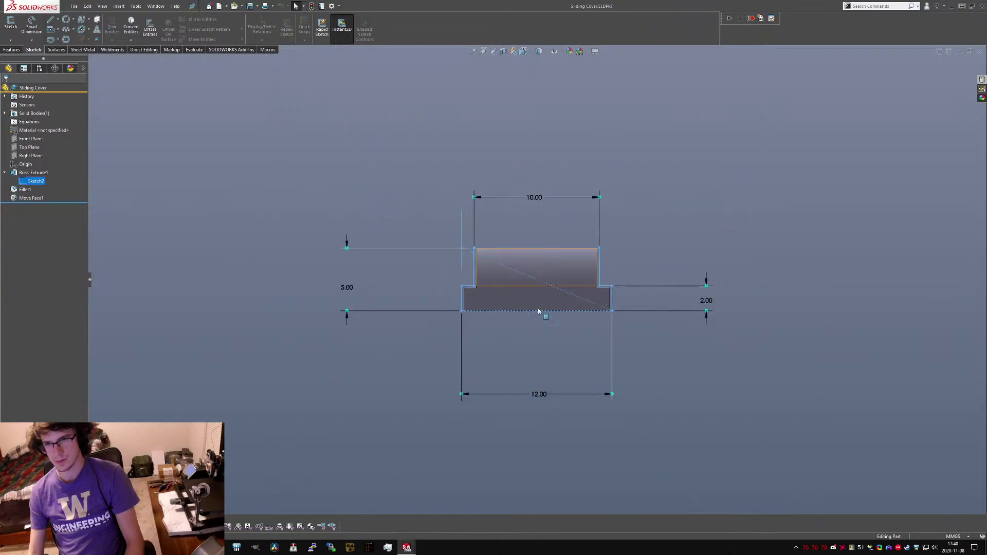
left_click(136, 171)
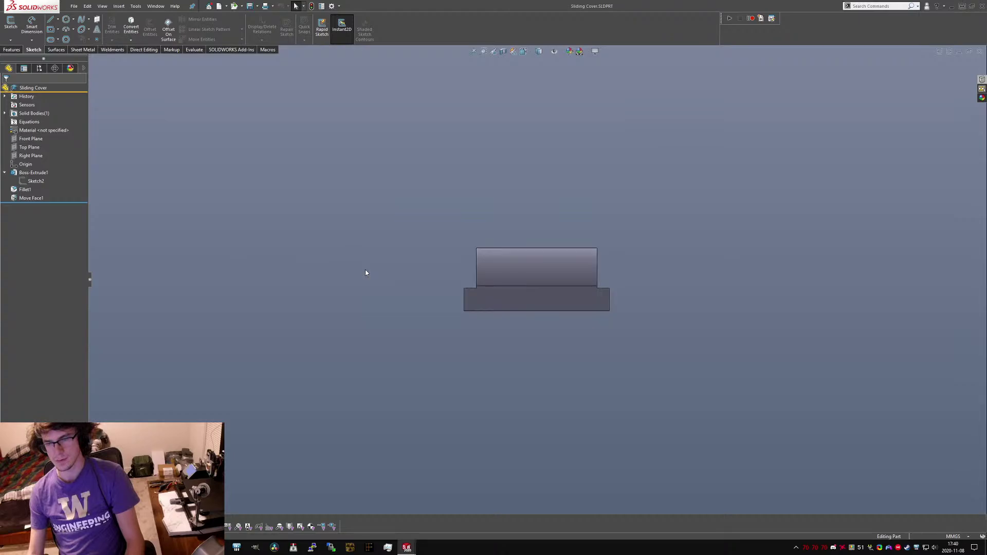
Switch back to the DCDC Floor part and start a new sketch on the Right Plane.
key("ctrl+Tab")
middle_click_drag(437, 249, 398, 269)
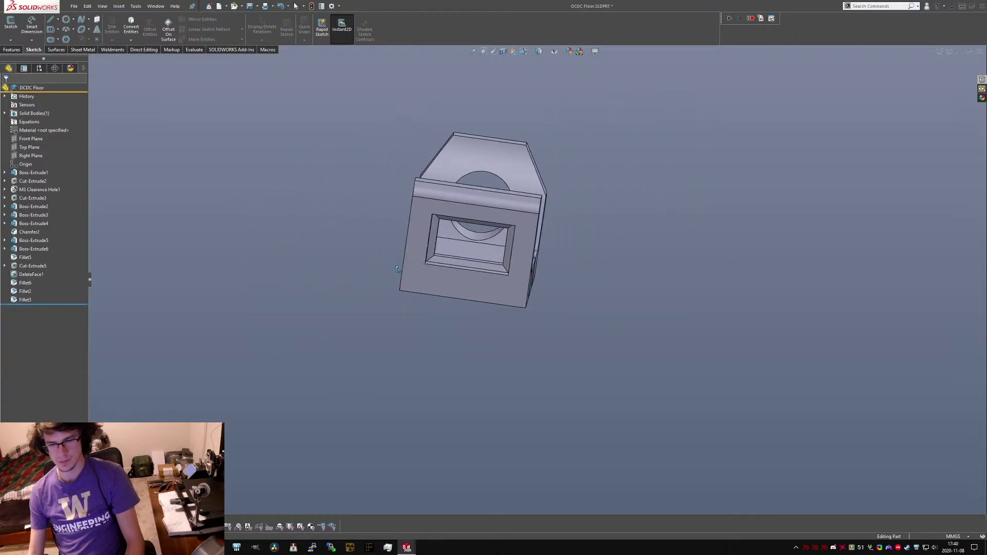
key("ctrl+1")
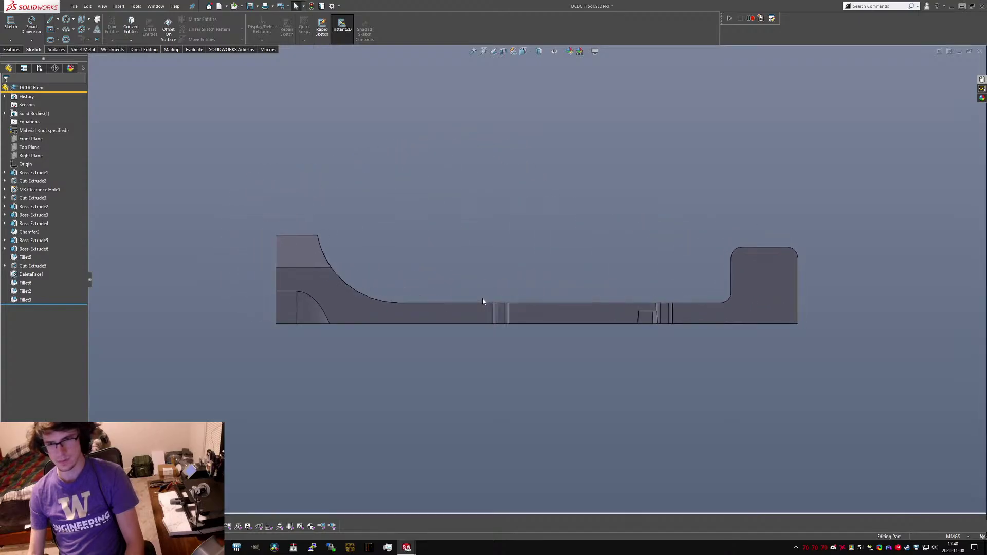
key("ctrl+4")
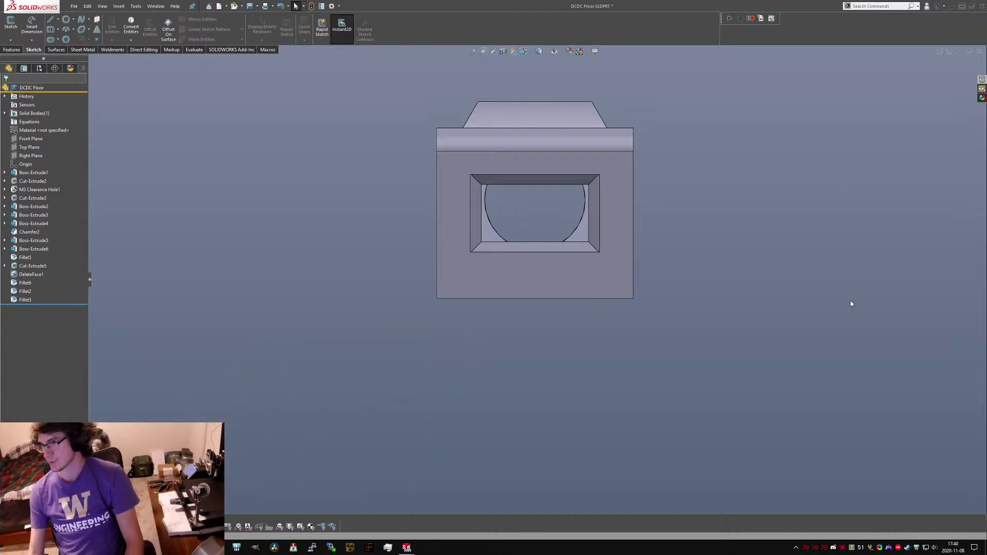
left_click(13, 50)
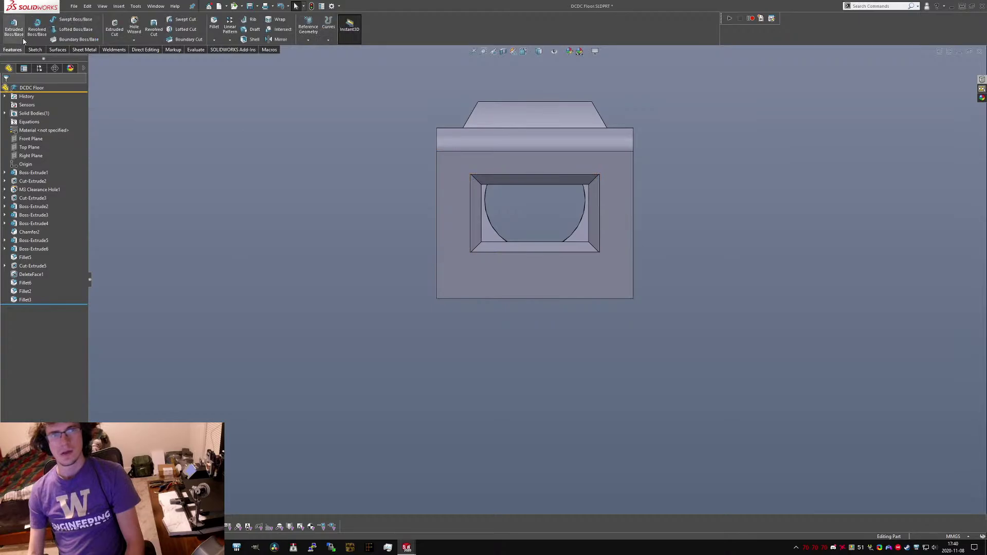
left_click(35, 49)
left_click(11, 26)
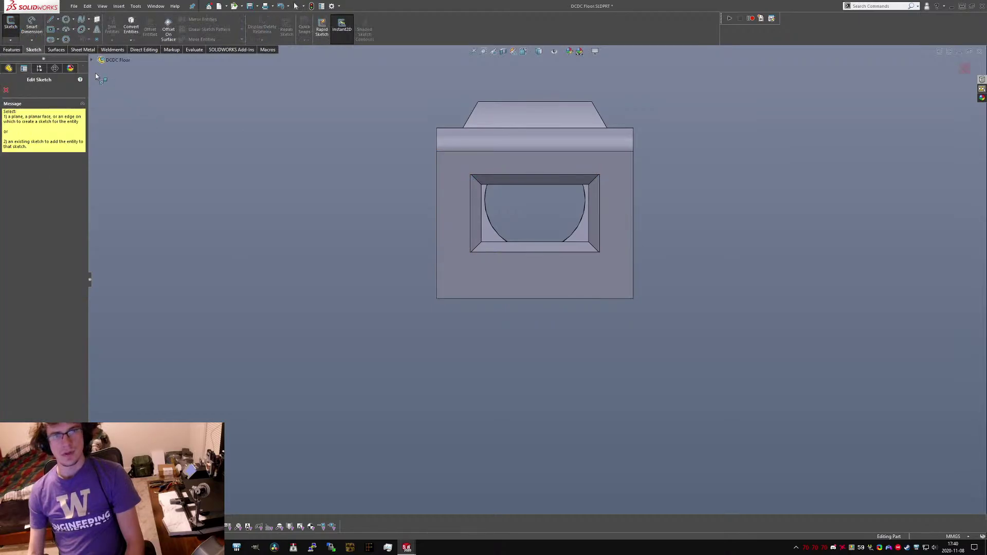
left_click(118, 60)
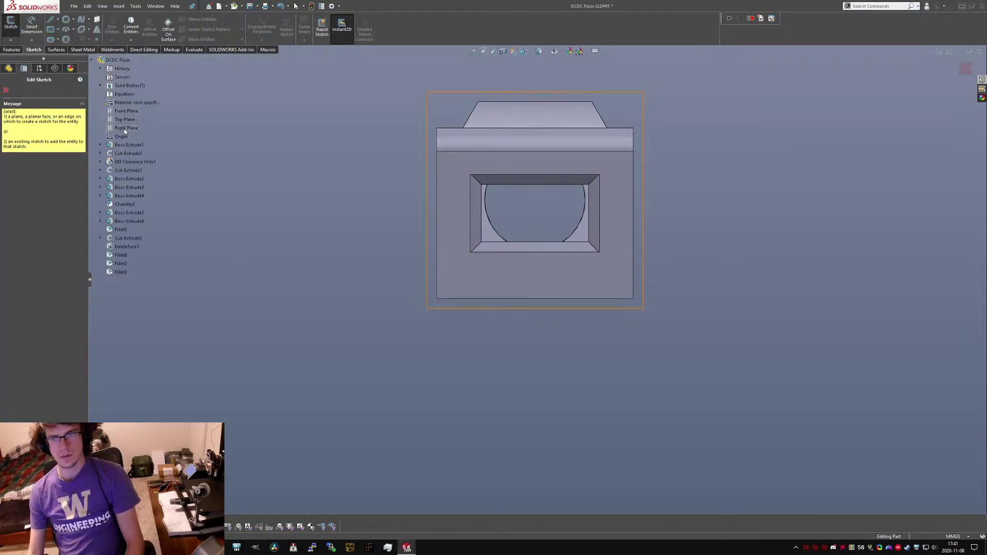
left_click(125, 130)
Sketch a closed stepped profile below the end block, with a base about 19 mm wide and a narrower upper section.
key("l")
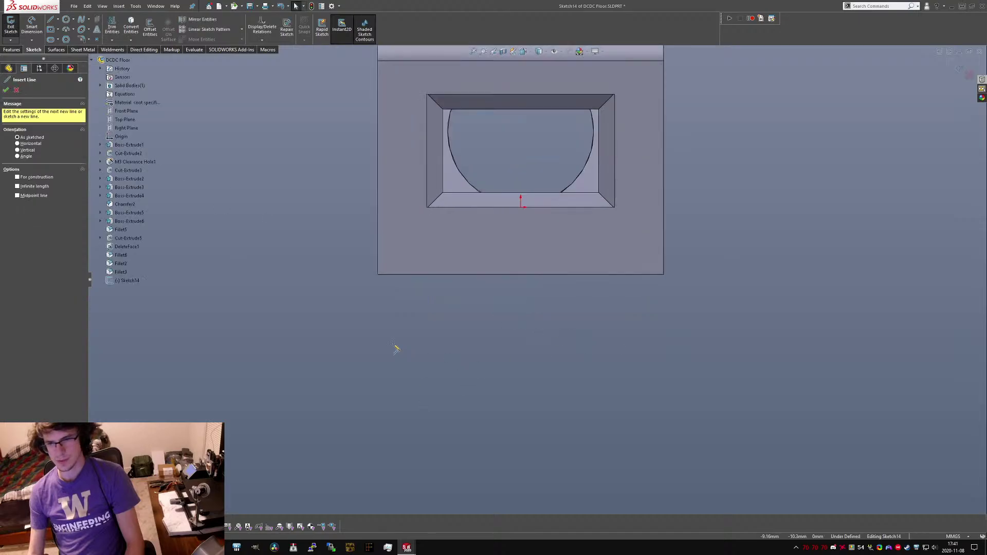
left_click(393, 344)
left_click(393, 382)
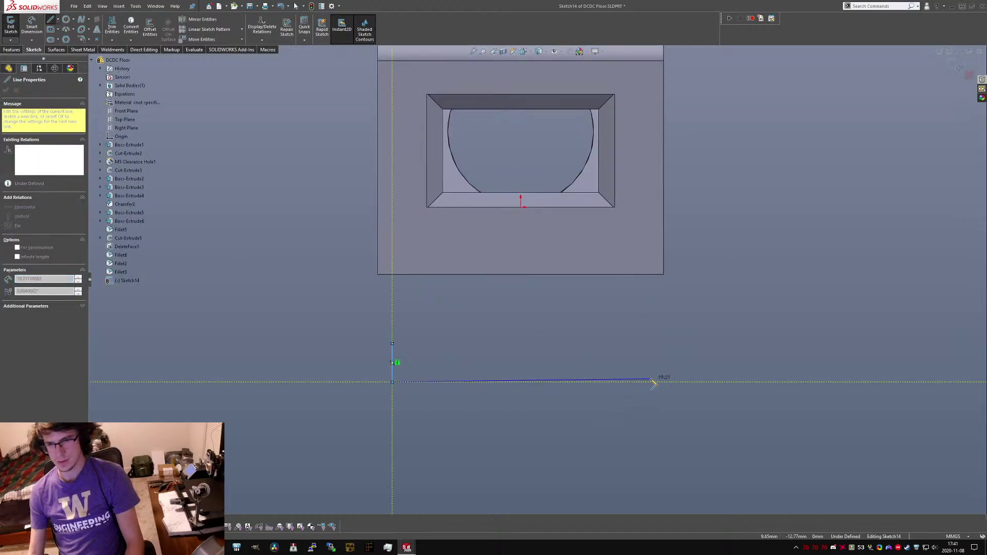
left_click(651, 380)
left_click(651, 343)
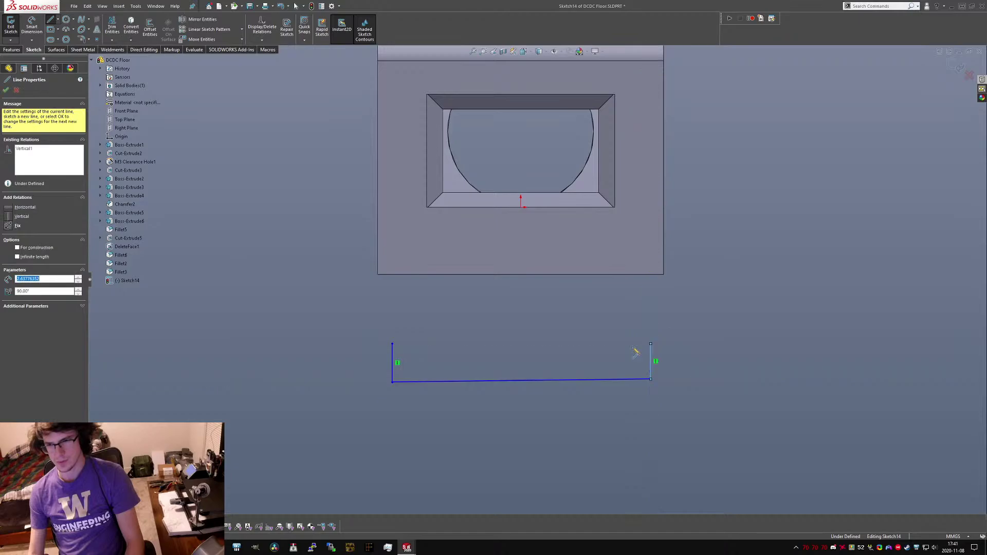
left_click(602, 343)
left_click(606, 289)
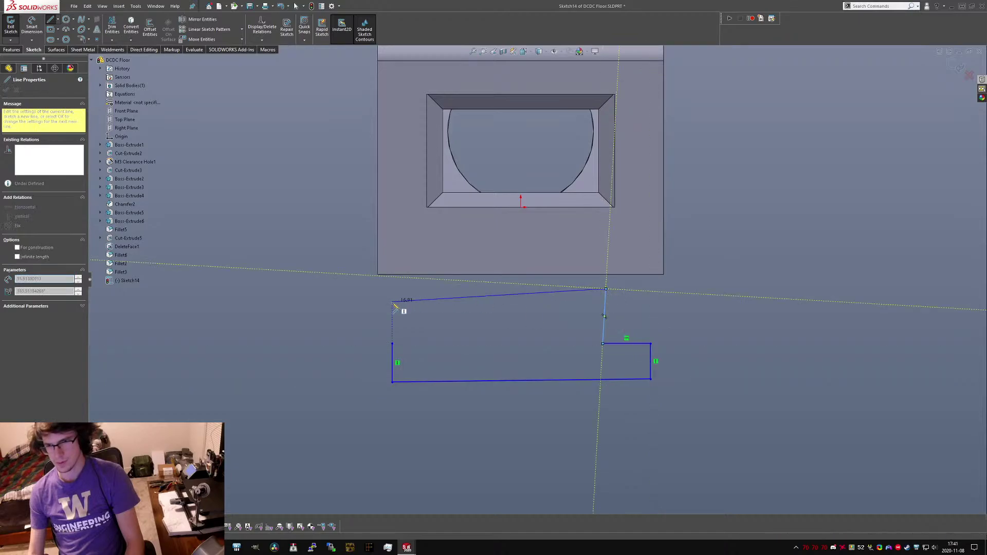
left_click(437, 289)
left_click(437, 344)
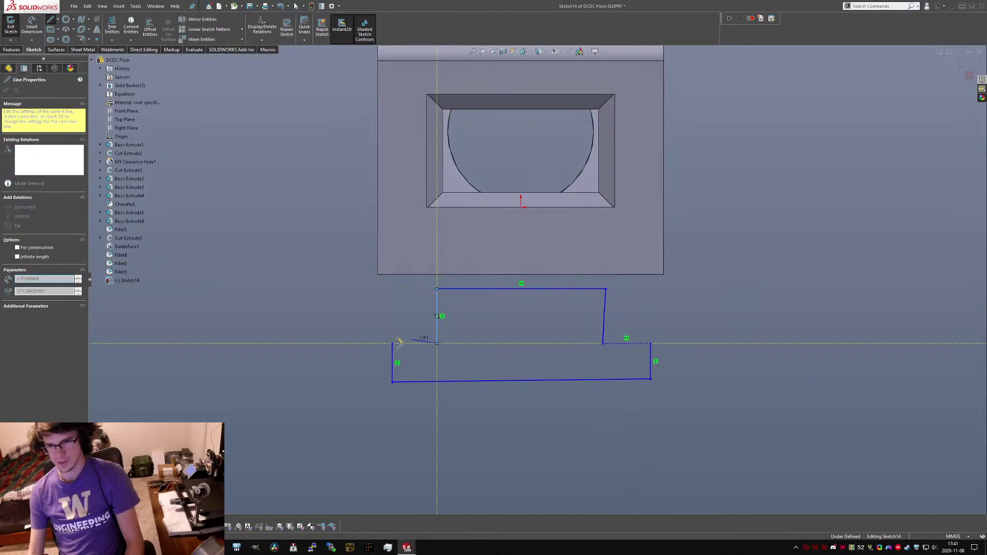
left_click(392, 344)
key("Escape")
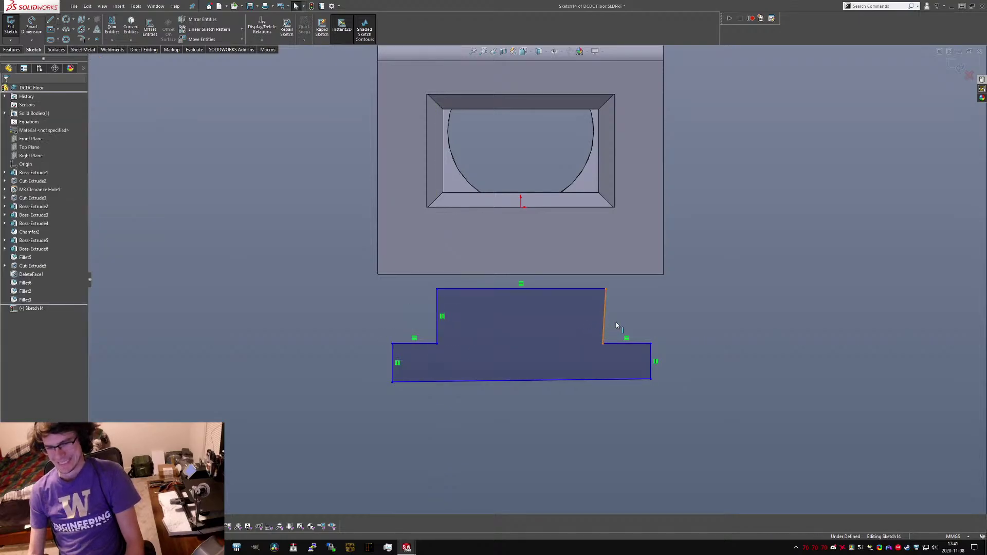
Make the slanted side of the profile's upper section vertical and its bottom line horizontal.
left_click(608, 323)
key("v")
left_click(668, 309)
left_click(616, 378)
key("h")
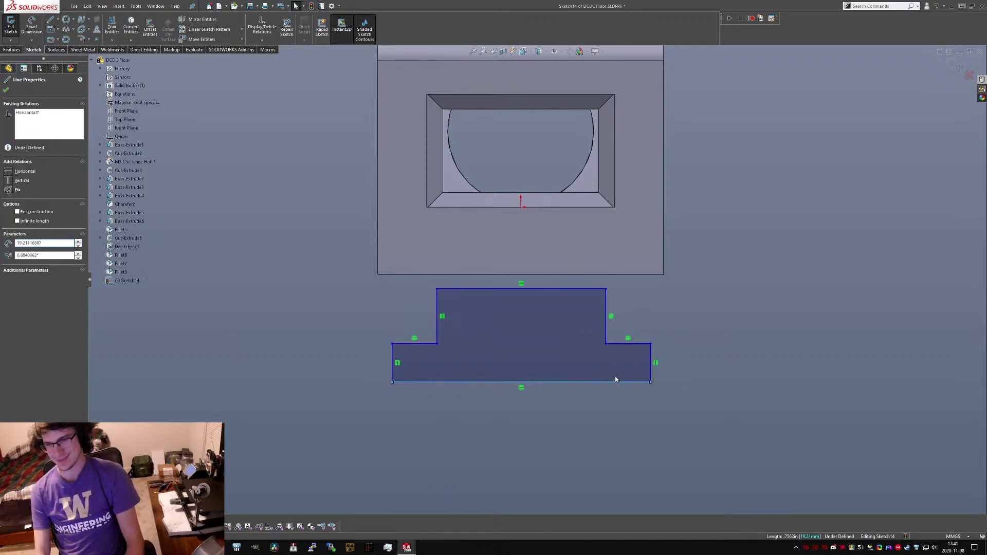
left_click(681, 367)
Dimension the stepped profile's base to 12 mm wide and its outer side to 2 mm high.
key("d")
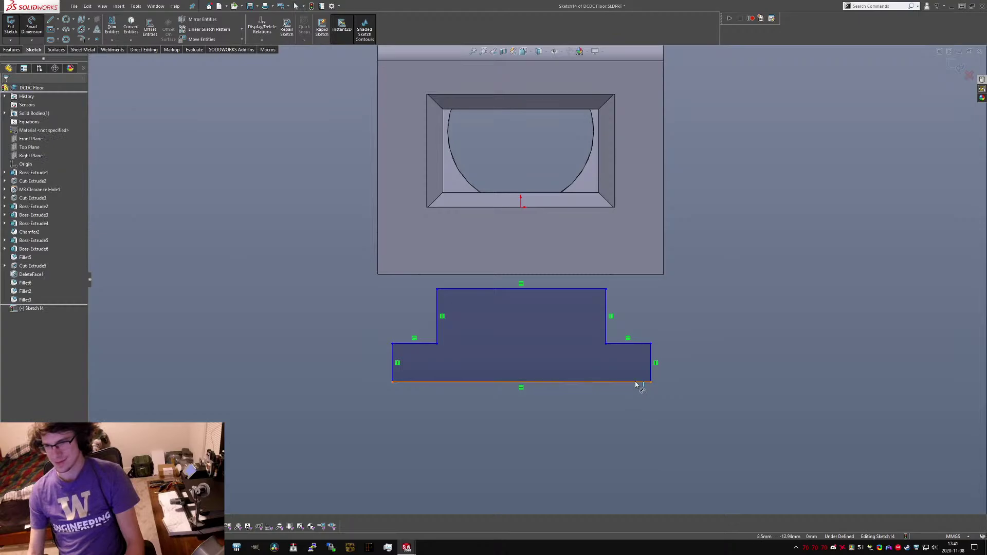
left_click(495, 467)
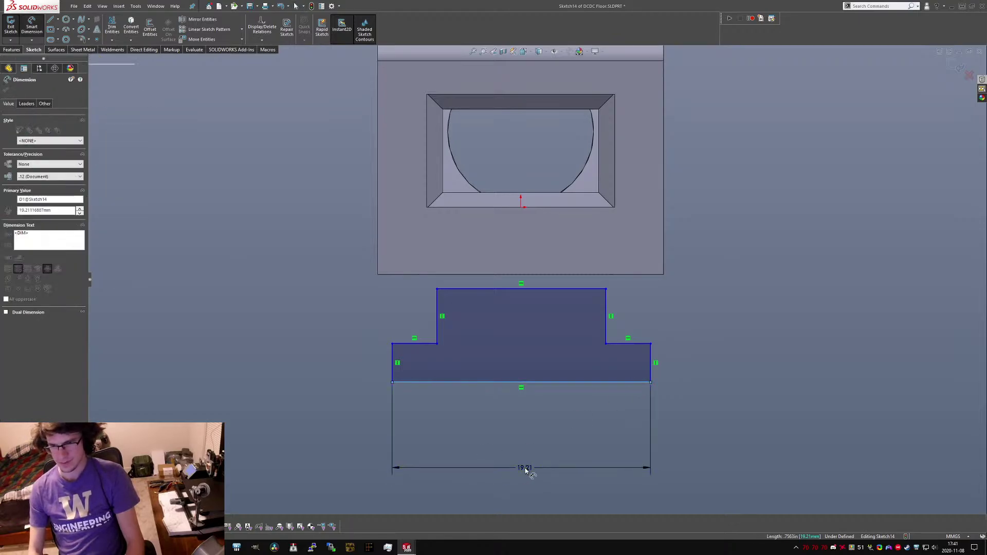
type("12")
key("Return")
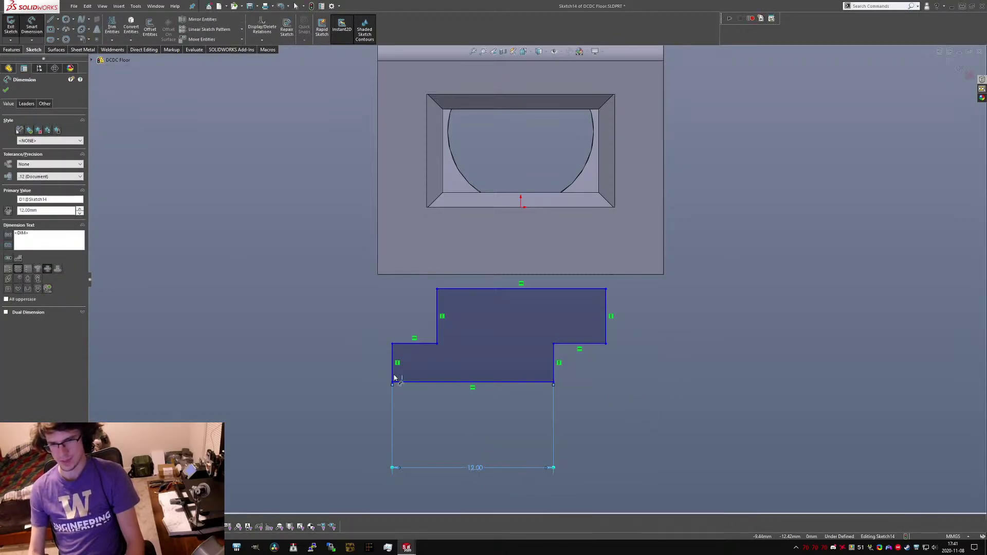
left_click(394, 379)
left_click(337, 366)
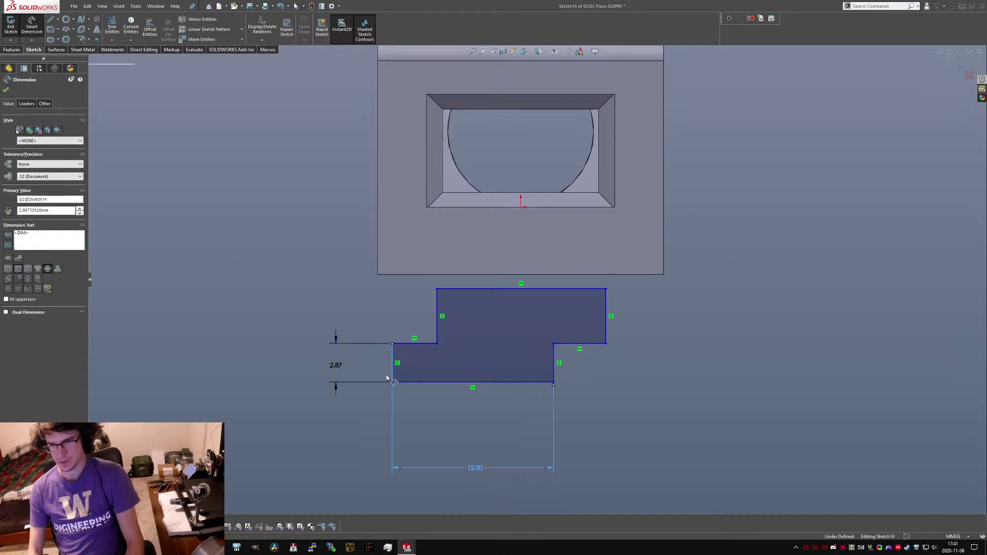
type("2")
key("Return")
key("Escape")
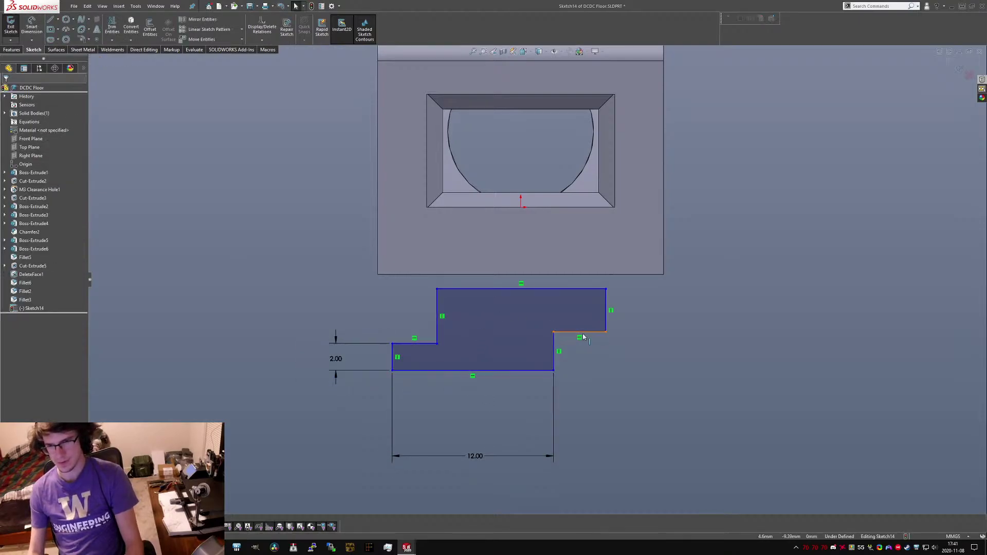
Make the two horizontal shoulder lines of the stepped profile collinear.
left_click(426, 343, "ctrl")
key("l")
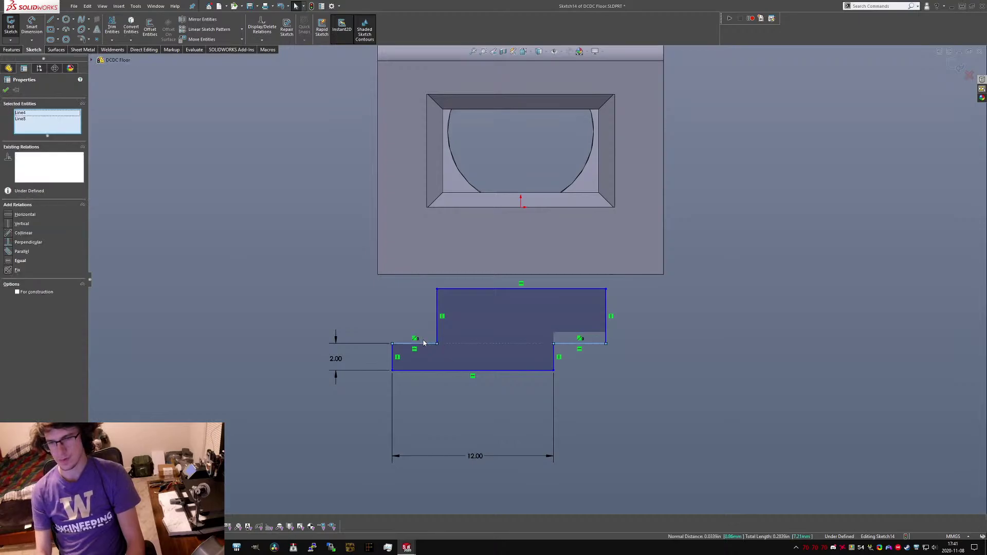
key("Escape")
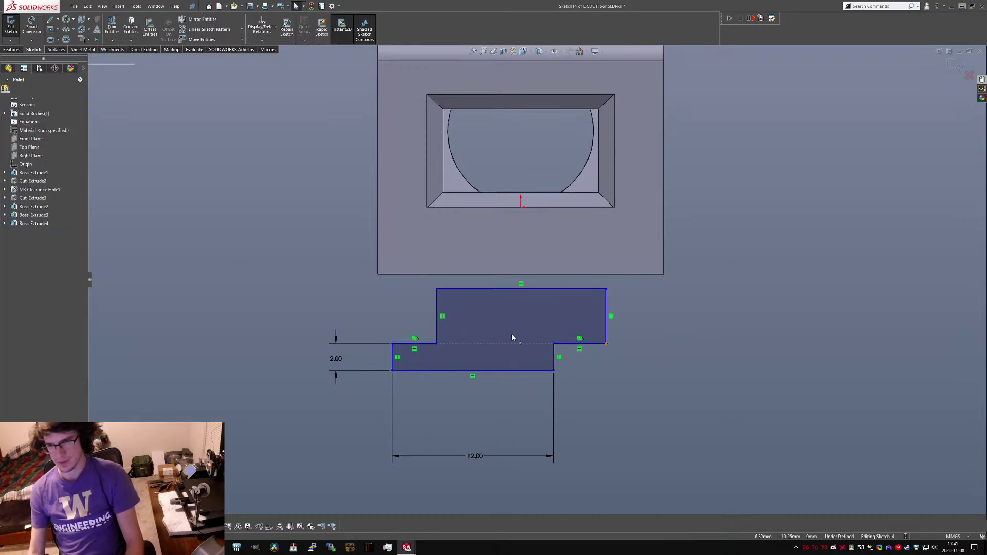
Pull the upper section's misplaced side inward over the base and dimension the upper section to 10 mm wide.
left_click_drag(606, 343, 522, 338)
left_click(606, 478)
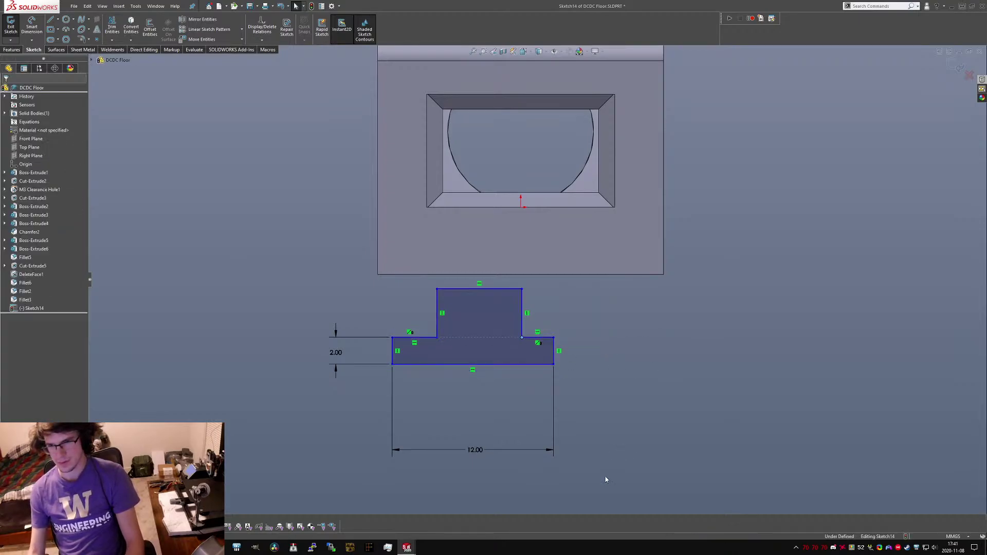
left_click(456, 287)
left_click(484, 391)
left_click(596, 434)
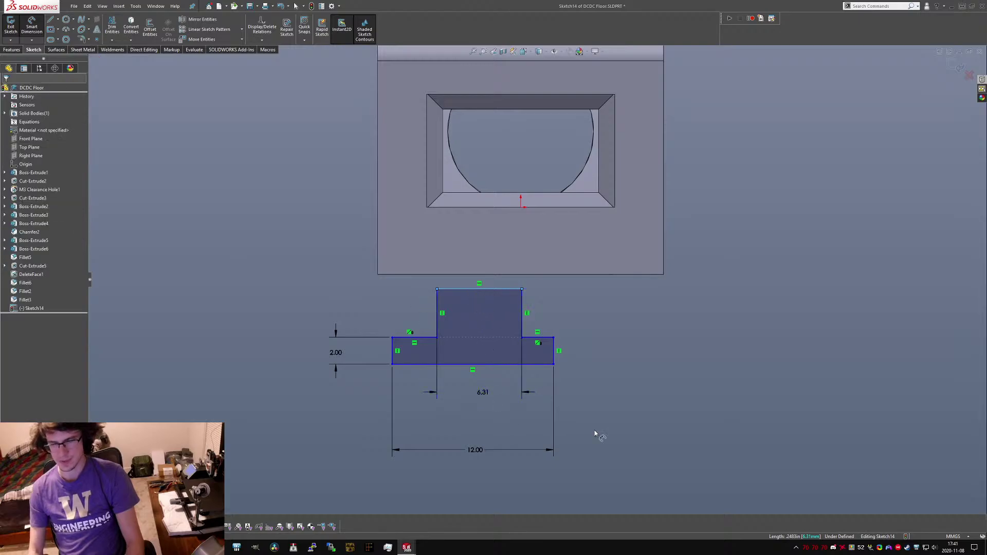
type("10")
key("Return")
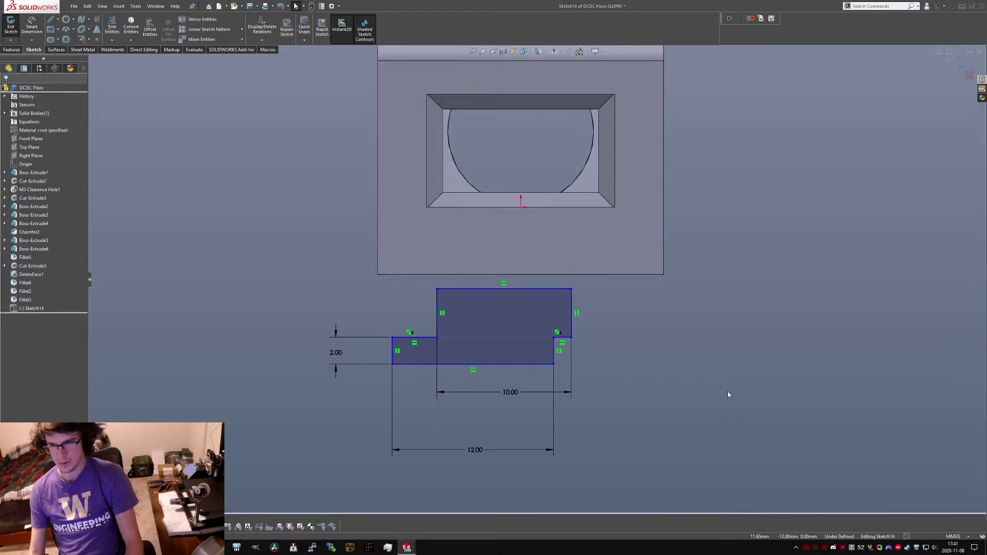
Draw a line between the midpoints of the profile's base and top lines, then make it vertical construction geometry.
key("l")
left_click(473, 364)
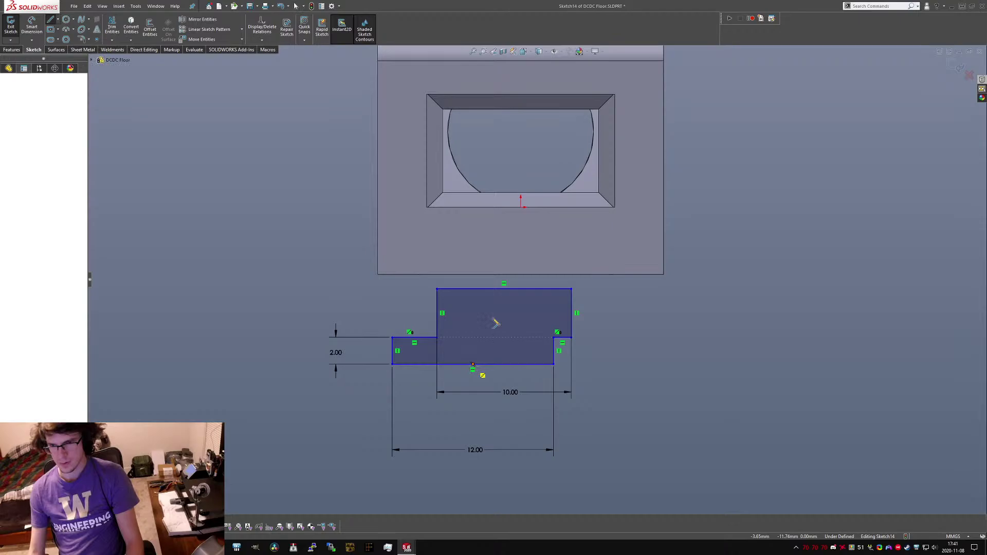
left_click(504, 289)
key("Escape")
left_click(499, 302)
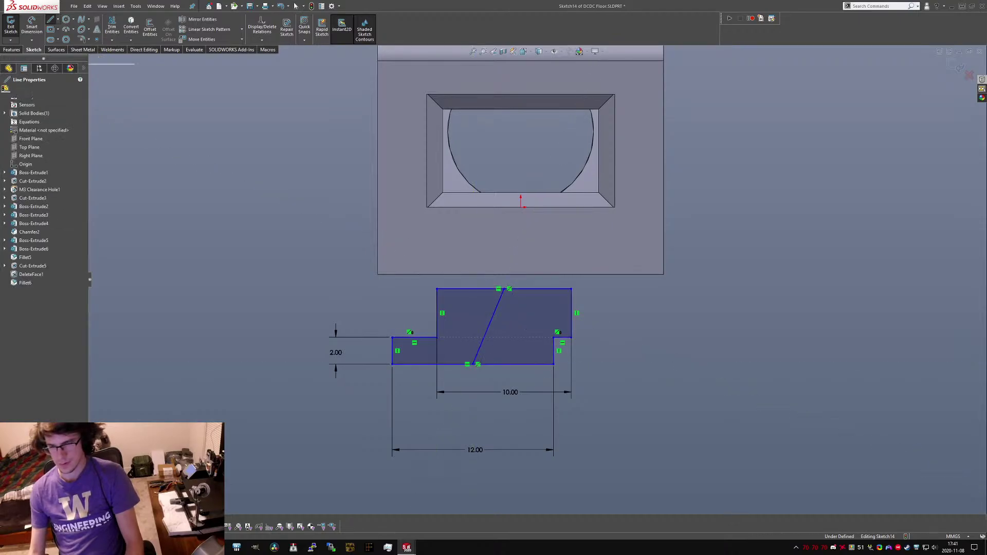
key("alt+c")
key("alt+v")
left_click(615, 439)
Draw a vertical construction line from the midpoint of the profile's top line to the origin, centring the profile beneath the block.
key("s")
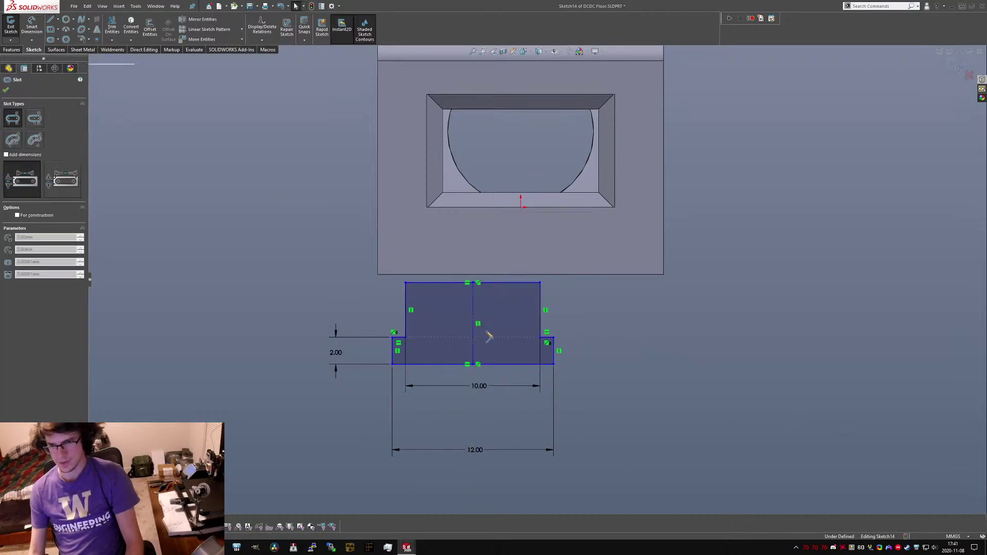
key("Escape")
key("l")
left_click(473, 282)
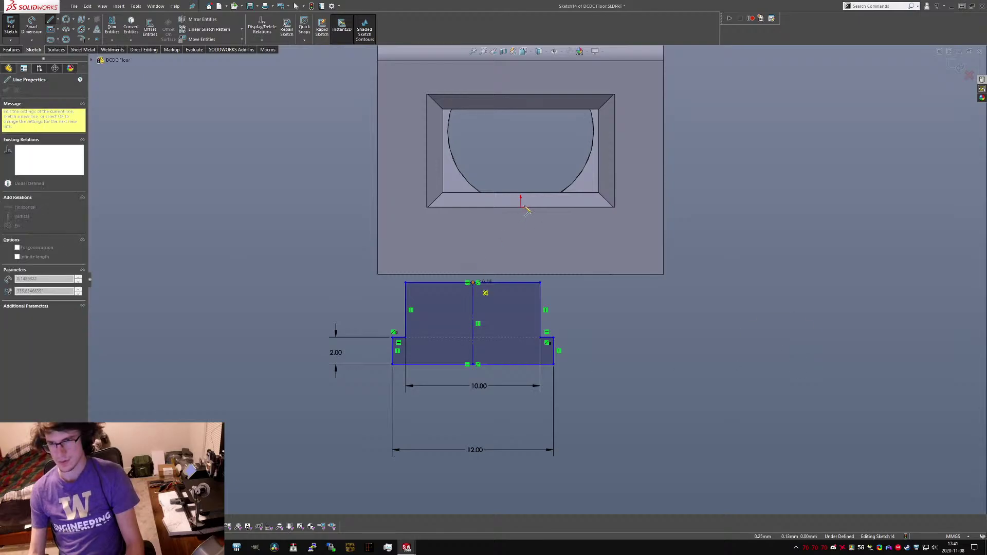
left_click(521, 207)
key("Escape")
left_click(510, 232)
key("alt+c")
key("alt+v")
left_click(686, 426)
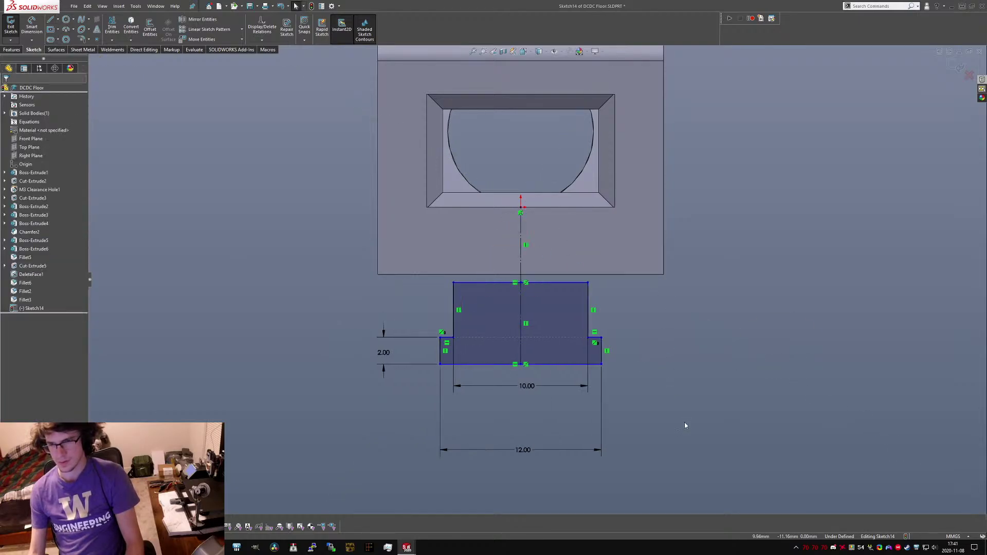
Dimension the profile's overall height between its top and base lines to 6 mm.
left_click(478, 283)
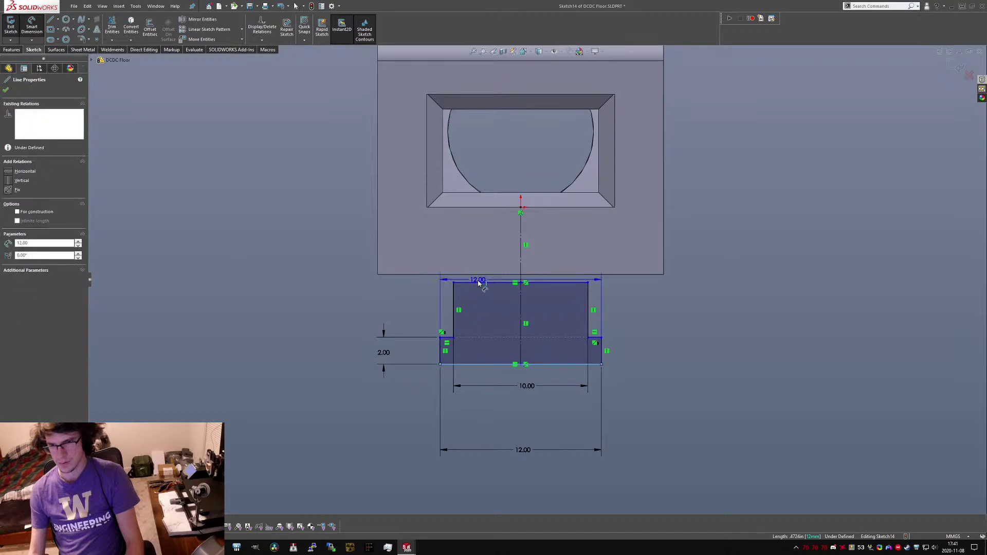
left_click(463, 364)
left_click(338, 324)
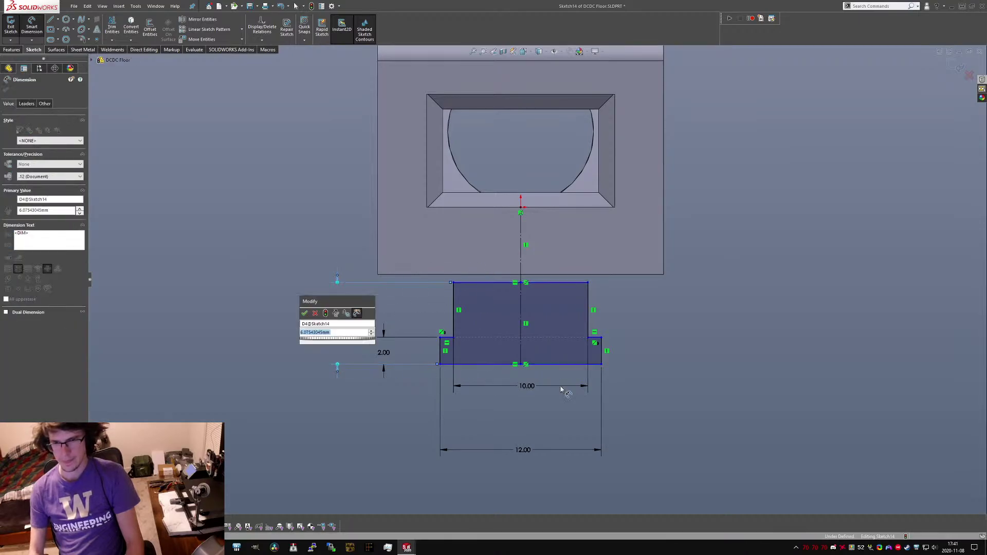
key("Return")
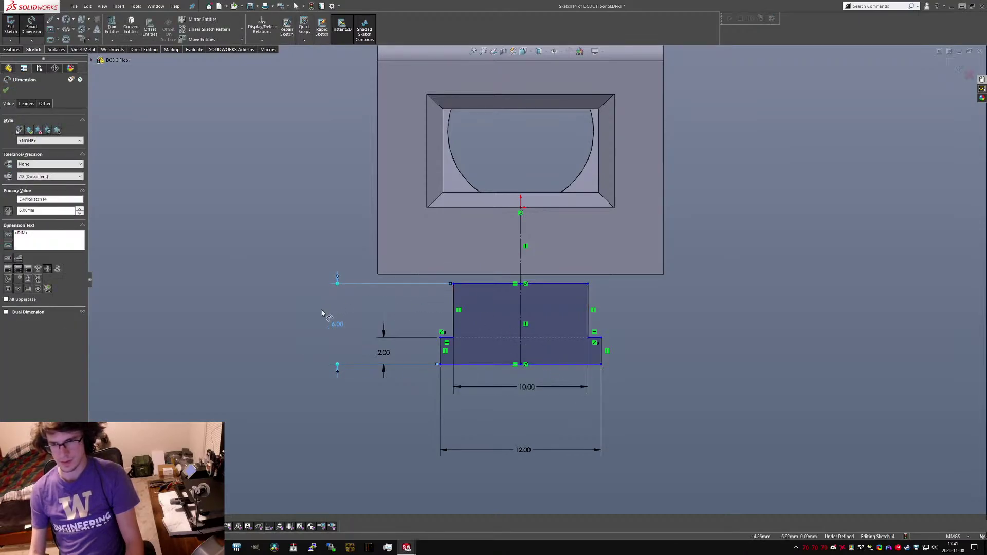
key("Escape")
Make the profile's top line collinear with the bottom edge of the end block.
mouse_move(504, 315)
middle_mouse_down()
mouse_move(521, 291)
mouse_move(383, 312)
middle_mouse_up()
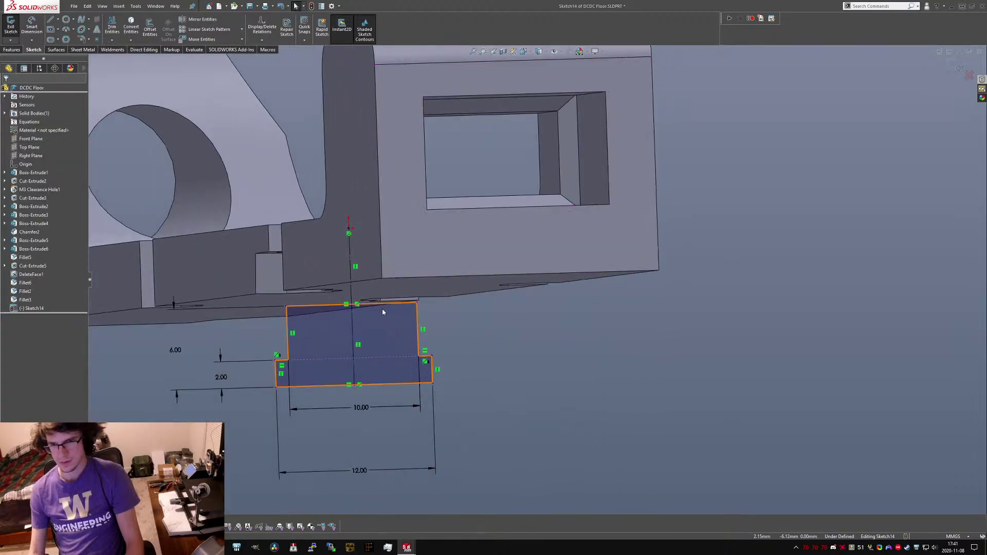
key("ctrl+8")
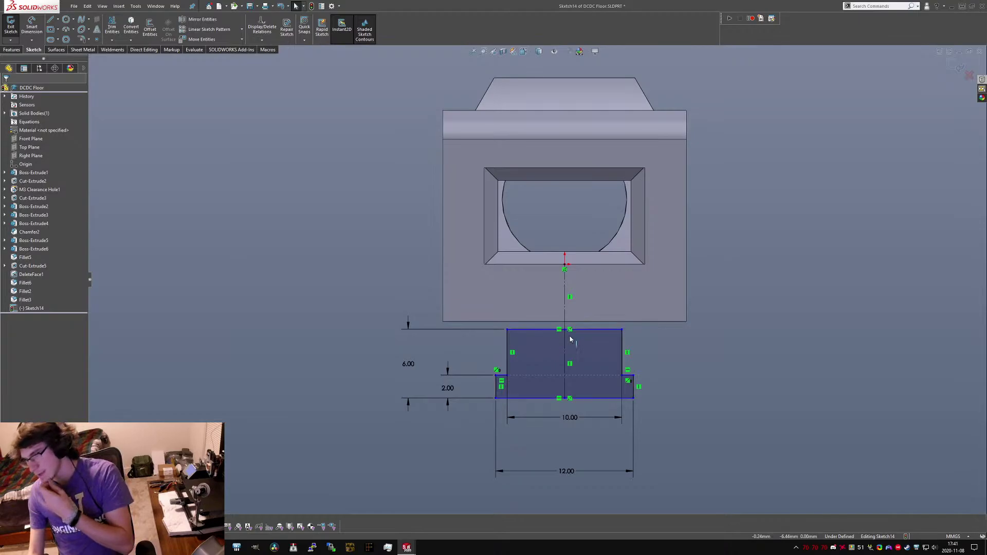
left_click(581, 328)
left_click(586, 321, "ctrl")
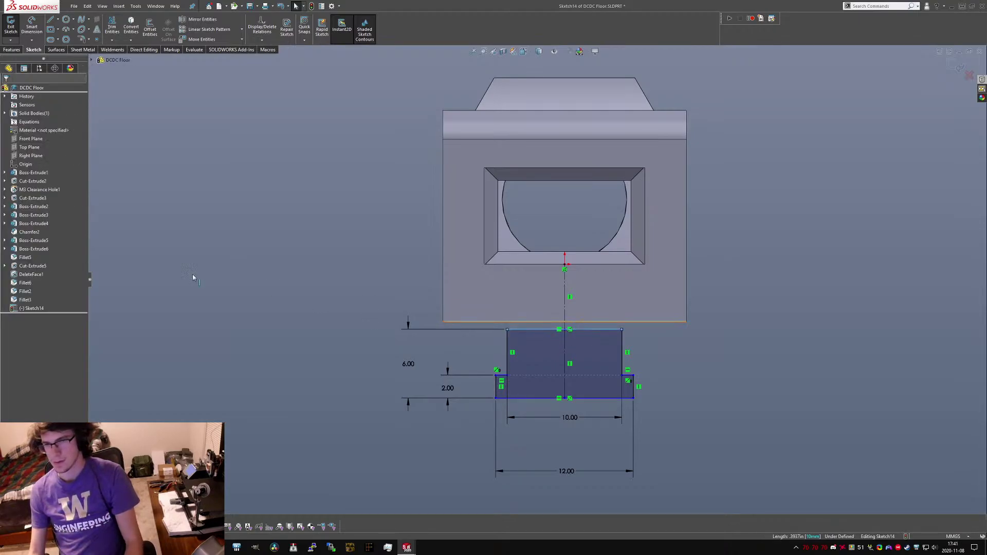
left_click(9, 215)
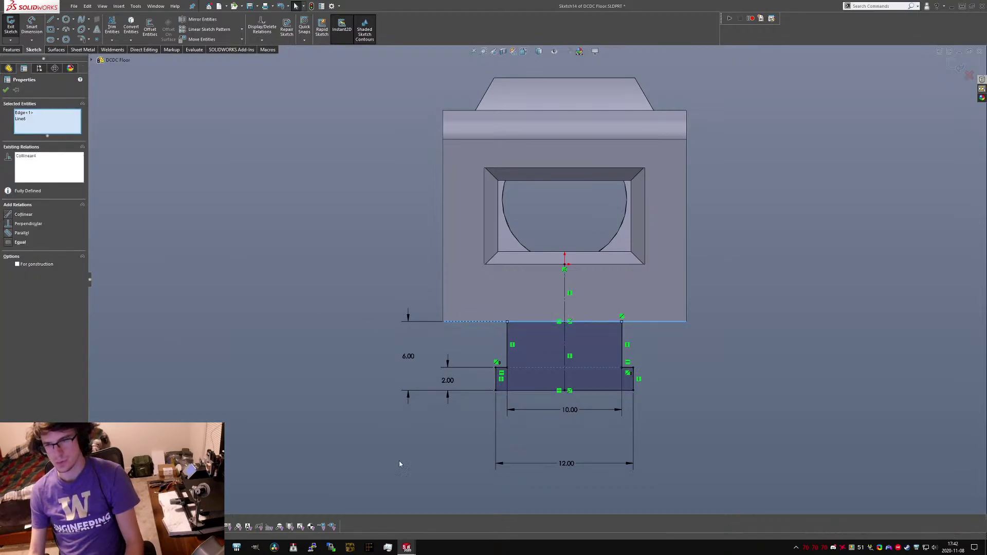
Exit the sketch and extrude the stepped profile Through All in both directions, merged with the body.
left_click(399, 463)
mouse_move(400, 464)
middle_mouse_down()
mouse_move(594, 249)
mouse_move(551, 180)
mouse_move(555, 206)
mouse_move(525, 290)
mouse_move(554, 207)
mouse_move(525, 272)
middle_mouse_up()
scroll(555, 206, "up", 4)
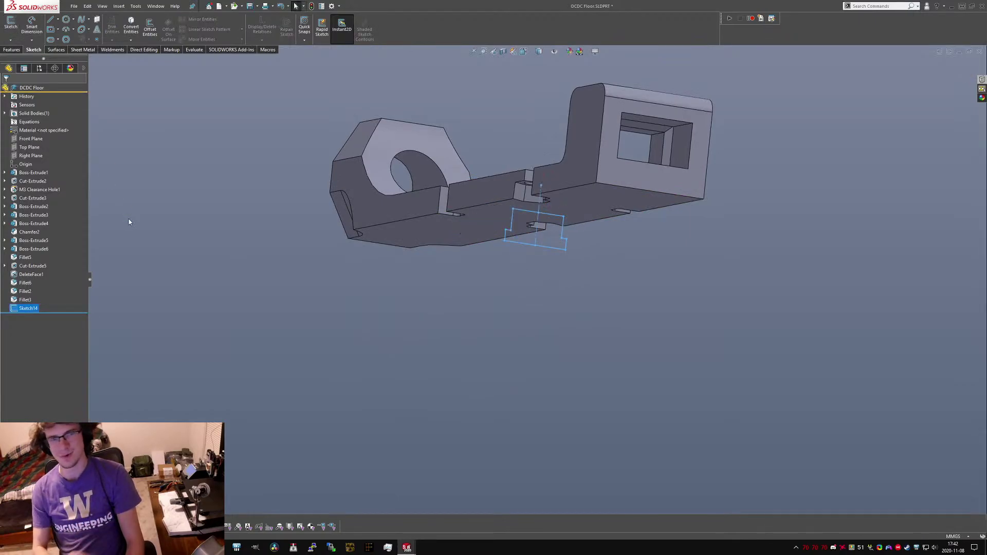
left_click(12, 50)
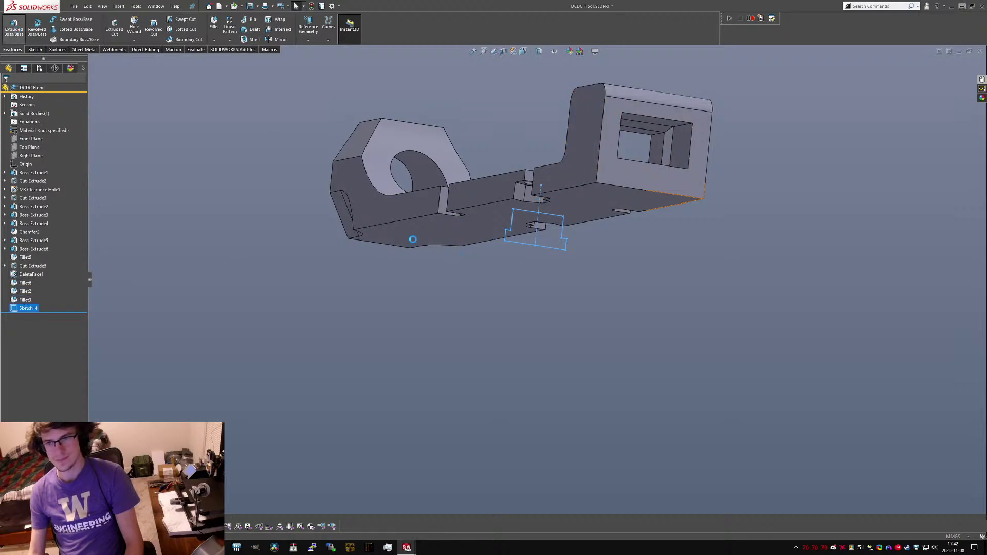
left_click(49, 137)
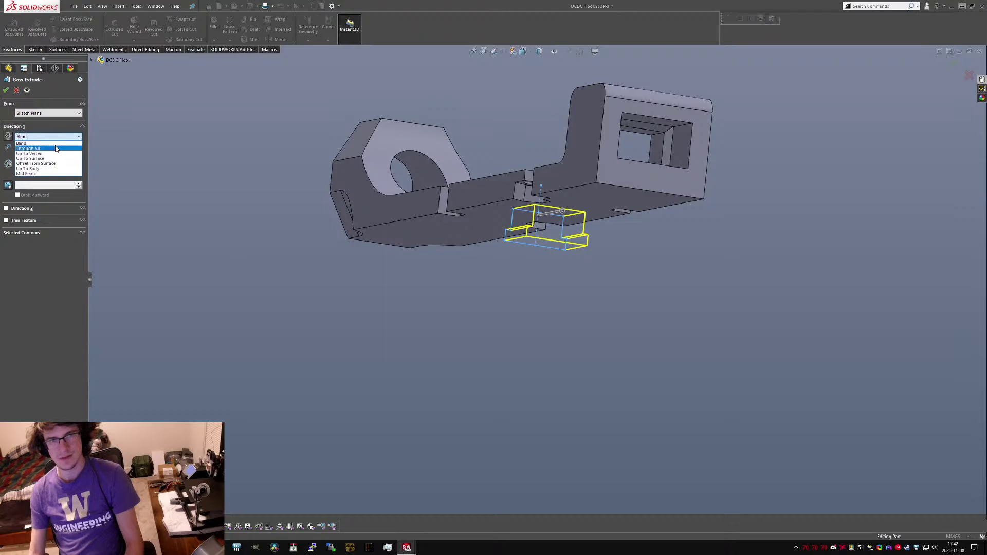
left_click(55, 148)
left_click(49, 196)
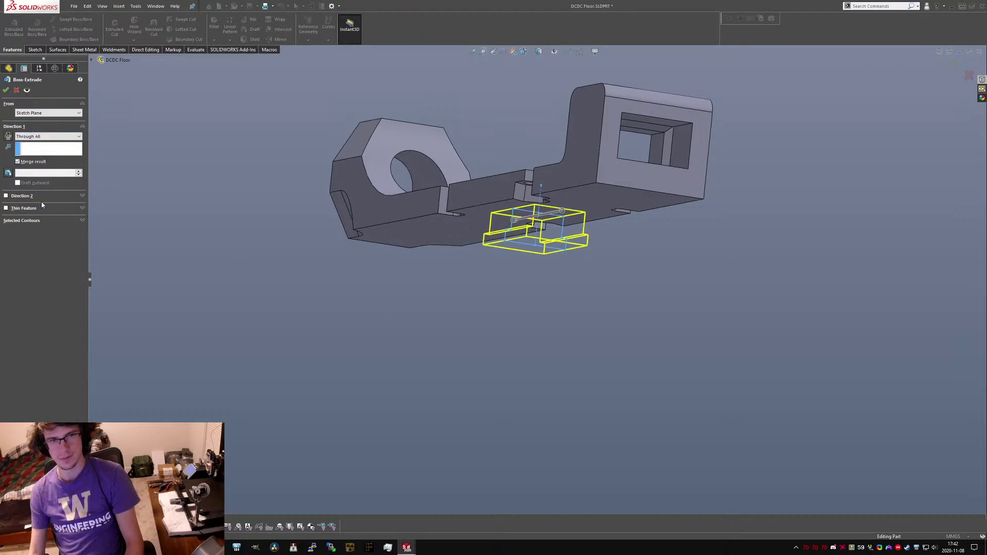
left_click(49, 205)
left_click(49, 217)
left_click(6, 91)
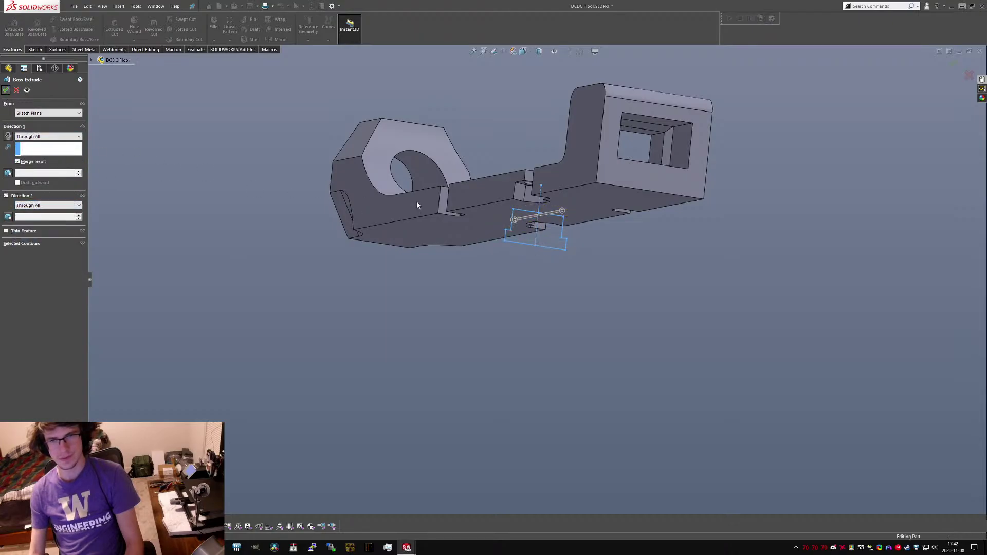
Examine the new rail along the underside of the floor, including the hex nut pockets and side notches above it.
mouse_move(530, 172)
middle_mouse_down()
mouse_move(565, 161)
mouse_move(521, 170)
middle_mouse_up()
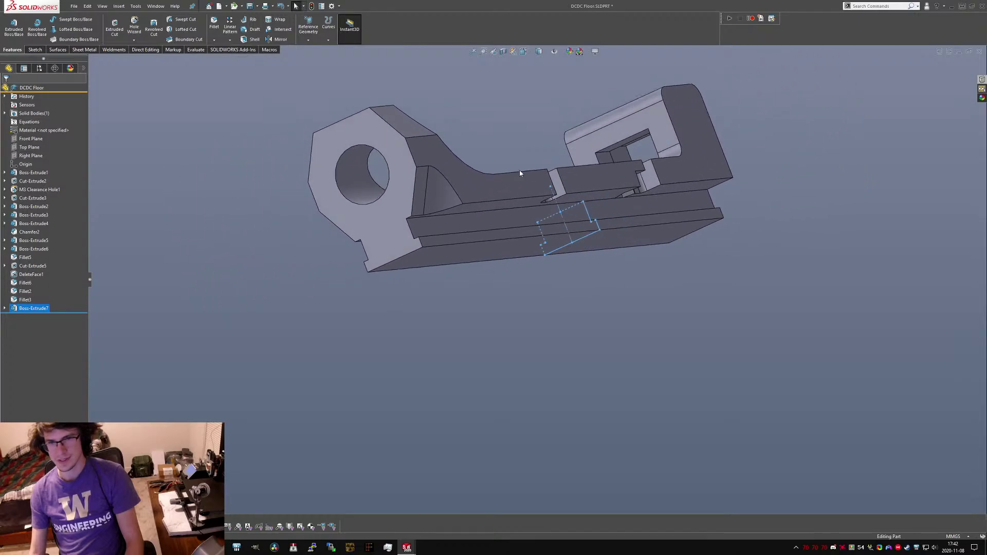
scroll(431, 219, "down", 2)
middle_click_drag(332, 216, 451, 119)
scroll(378, 213, "up", 3)
scroll(561, 215, "down", 3)
scroll(561, 214, "down", 5)
scroll(543, 292, "down", 5)
scroll(551, 234, "up", 7)
scroll(500, 252, "up", 4)
middle_click_drag(501, 258, 535, 309)
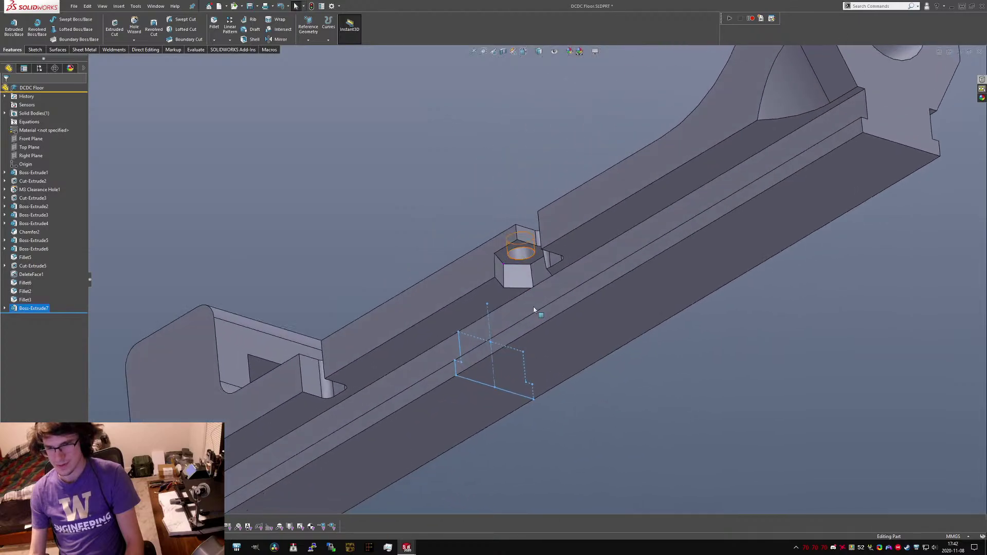
scroll(536, 283, "up", 3)
scroll(515, 283, "down", 2)
middle_click_drag(604, 260, 558, 340)
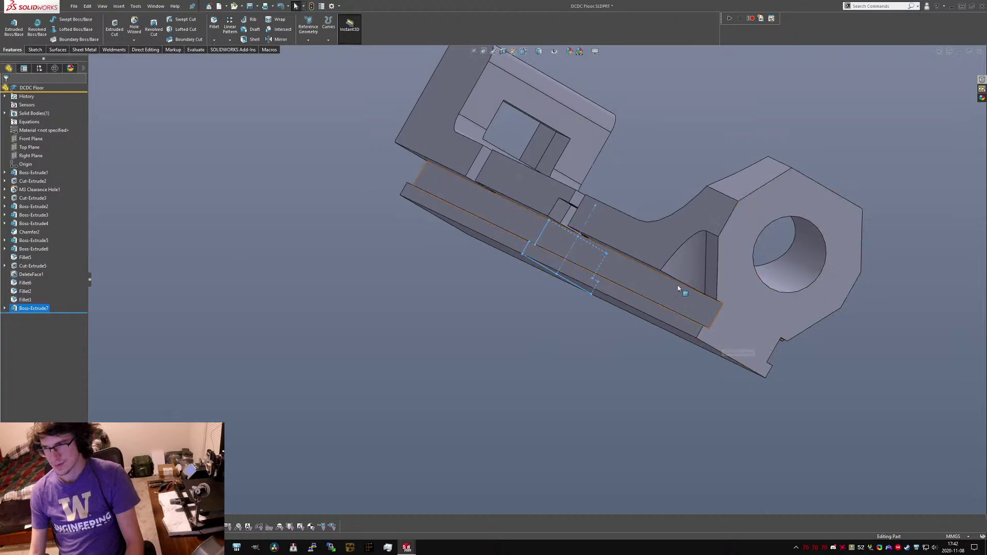
middle_click_drag(681, 289, 584, 274)
scroll(617, 286, "up", 5)
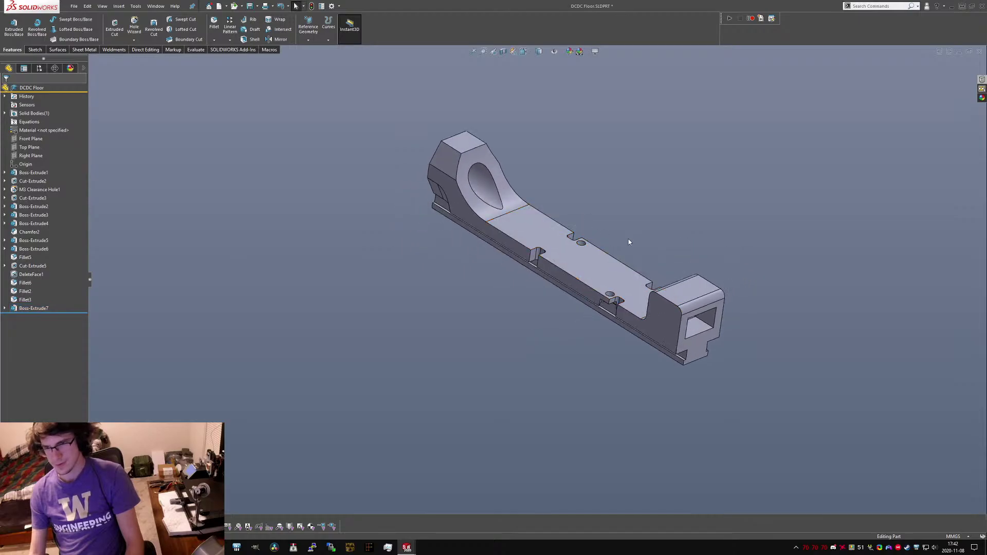
scroll(617, 278, "down", 5)
scroll(614, 280, "up", 5)
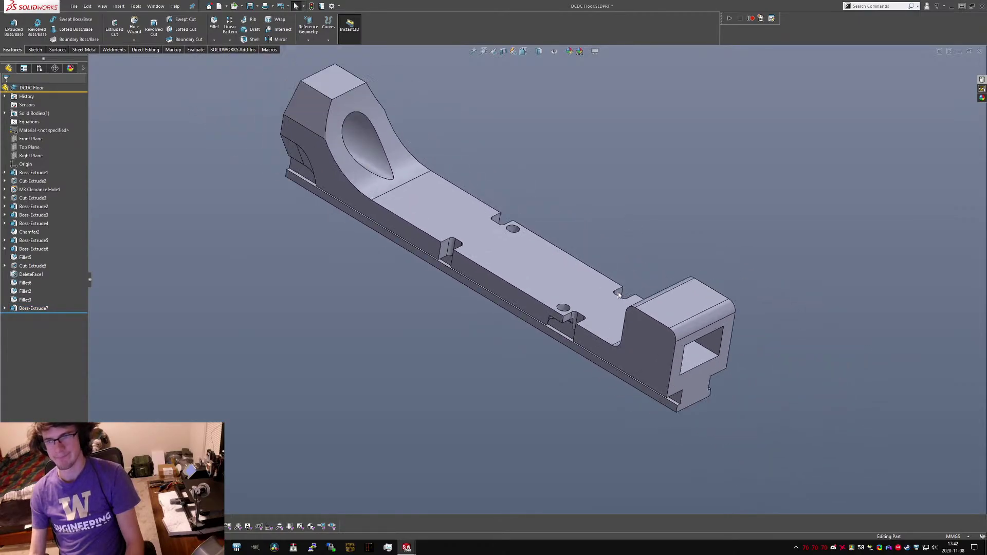
Inspect the rail's end profile and select the inner side face of the end block's rectangular opening.
middle_click_drag(619, 291, 550, 203)
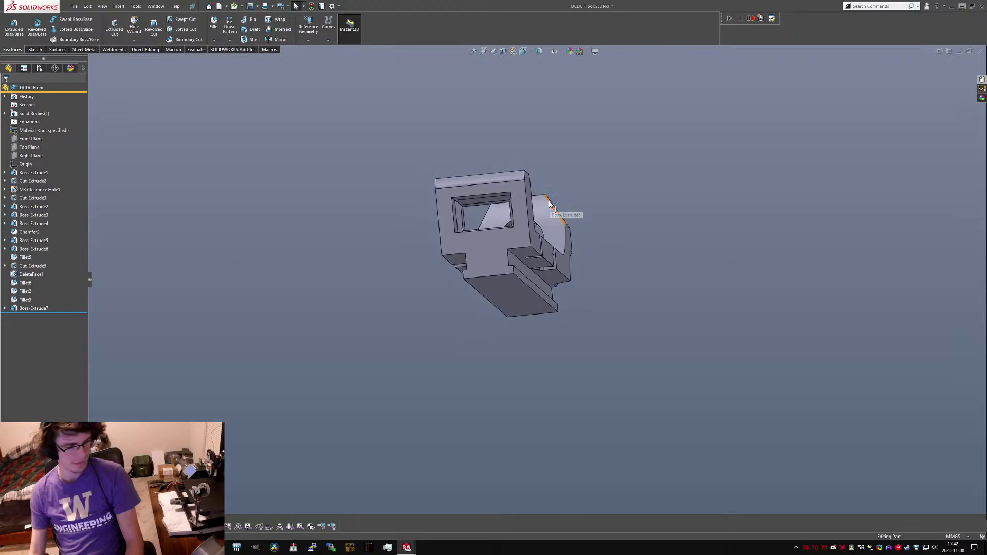
scroll(447, 192, "down", 5)
middle_click_drag(447, 192, 443, 238)
left_click(418, 380)
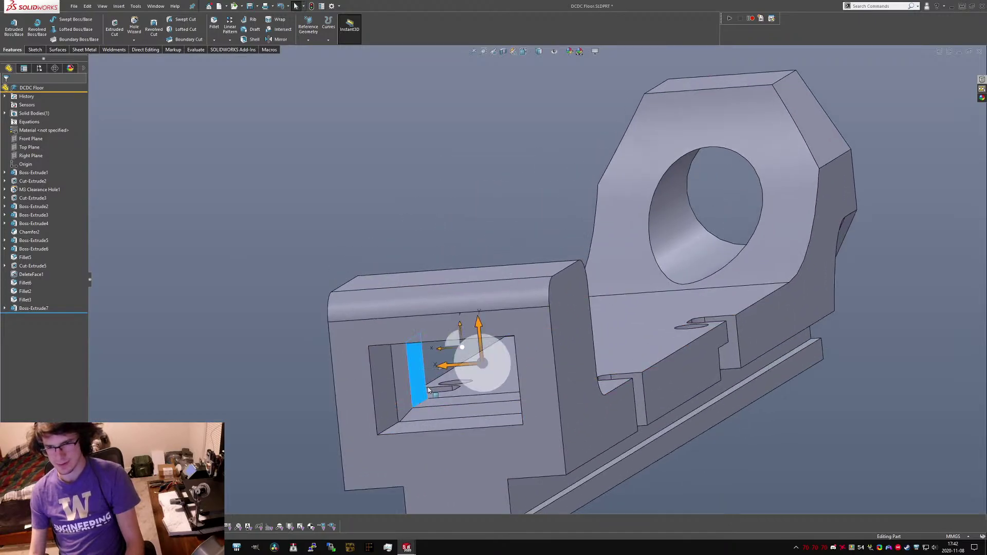
mouse_move(421, 381)
middle_mouse_down()
mouse_move(395, 371)
mouse_move(423, 374)
middle_mouse_up()
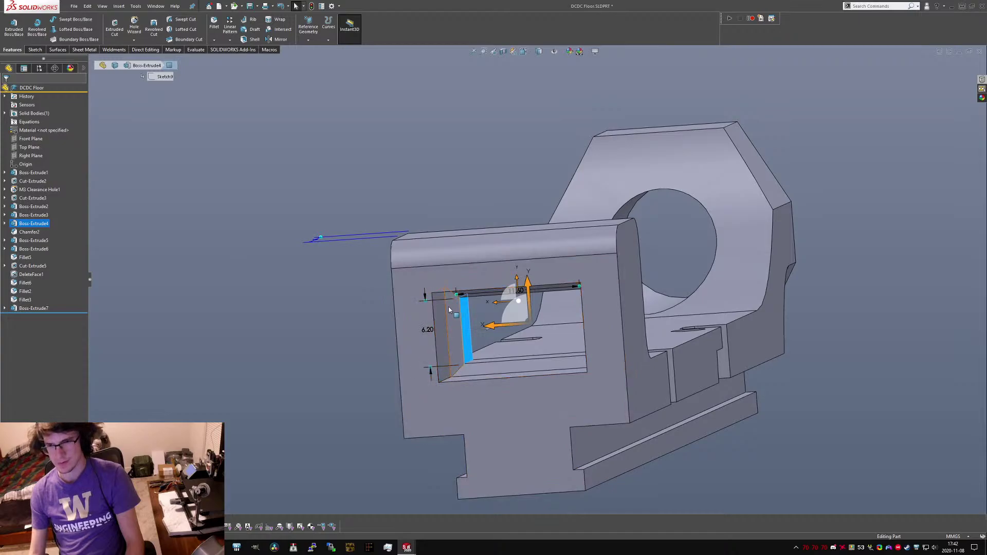
Roll the model history back to just before Chamfer2, the chamfer inside the end block's rectangular opening.
middle_click_drag(449, 307, 436, 272)
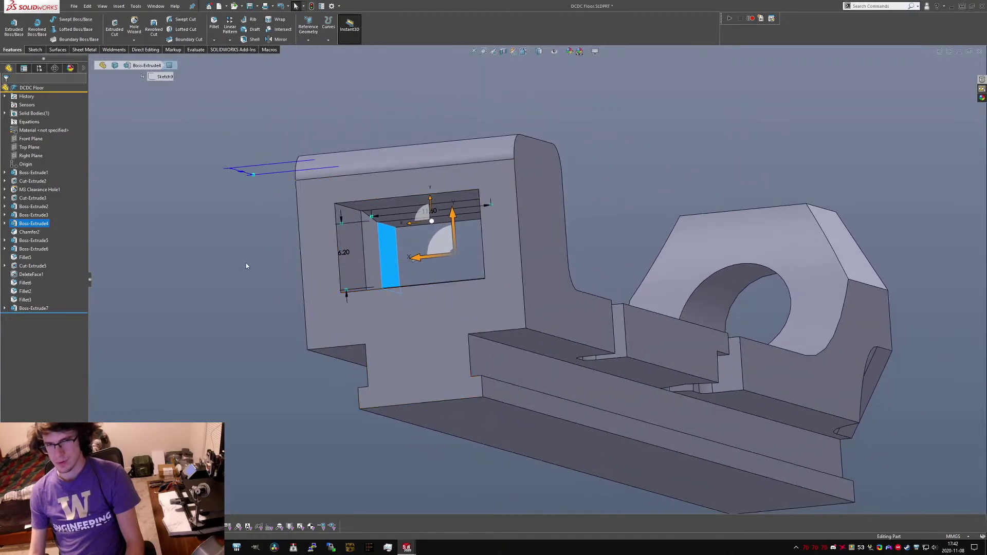
left_click(368, 264)
left_click_drag(71, 313, 61, 232)
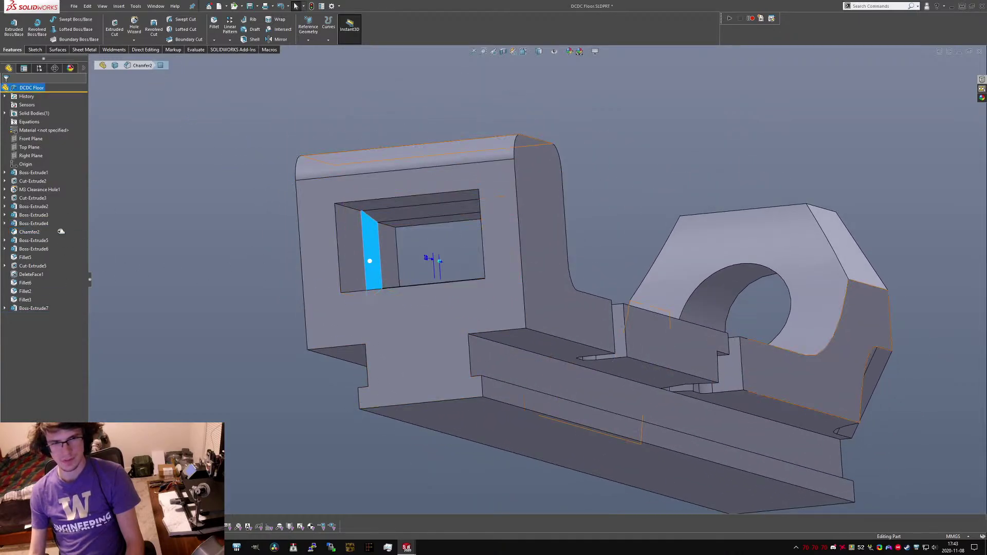
Start an extruded boss sketch on the recessed face around the end block's inner rectangular opening.
type("sex")
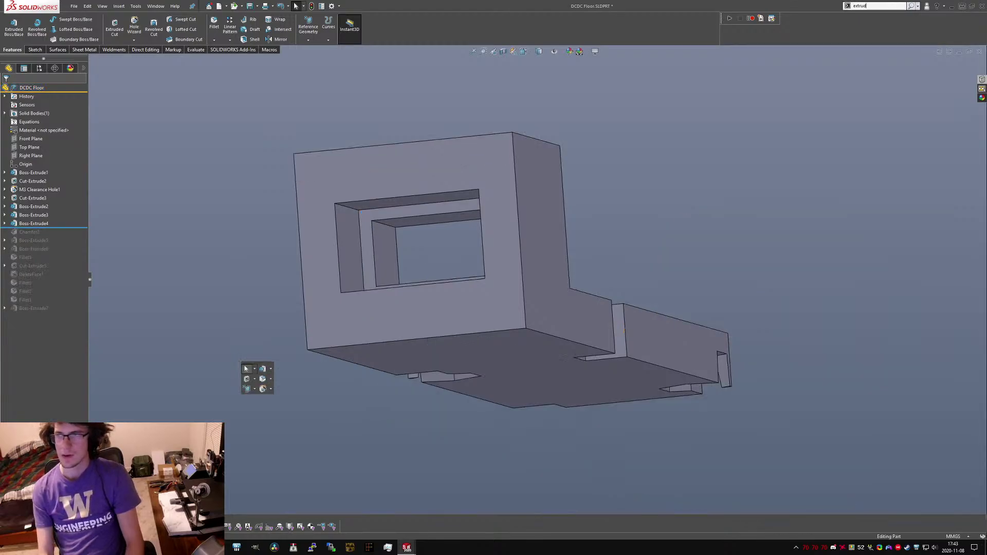
left_click(366, 264)
key("ctrl+1")
key("ctrl+3")
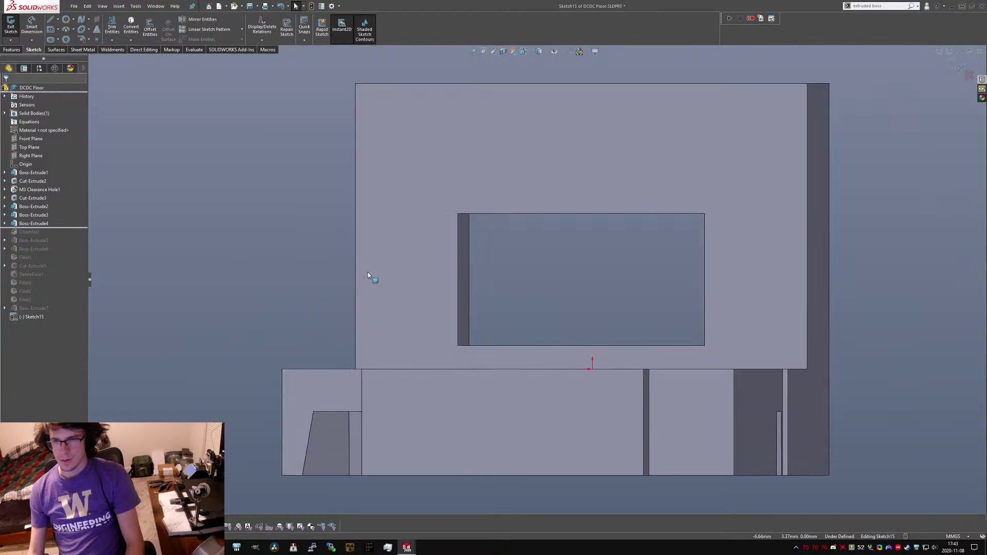
key("ctrl+2")
key("ctrl+8")
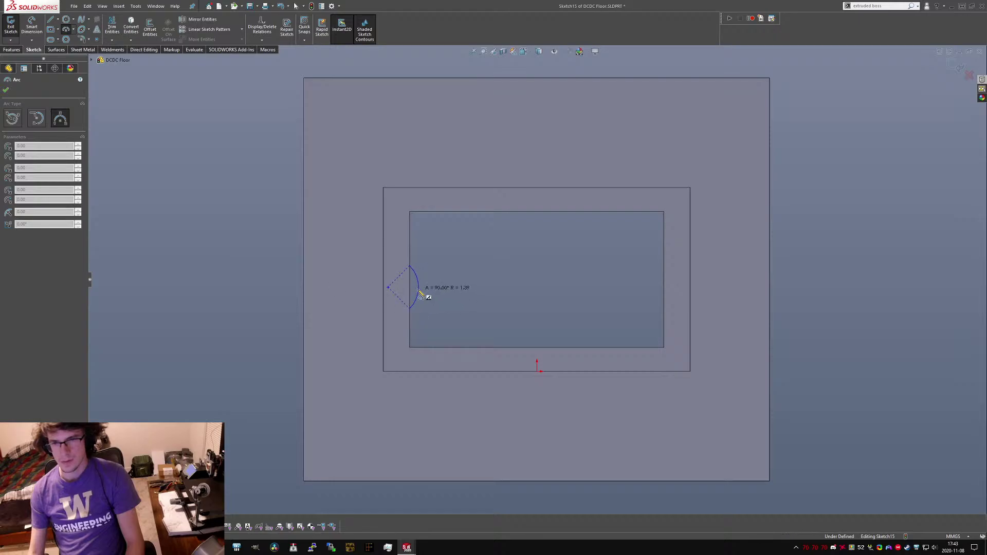
Sketch inward-bulging three-point arcs, each about 2 mm tall, on the left and right edges of the inner opening.
left_click(421, 294)
left_click(664, 280)
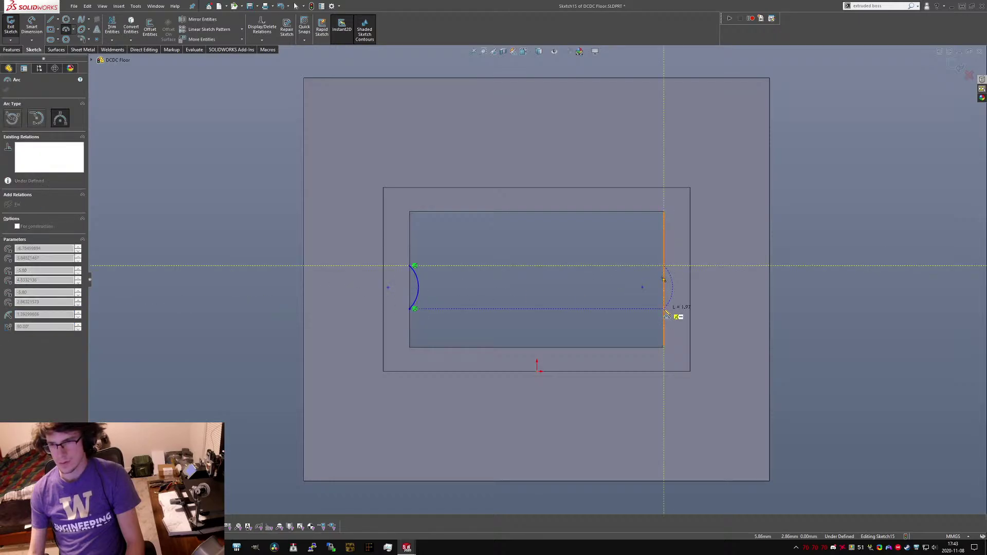
left_click(665, 310)
left_click(638, 287)
key("Escape")
Draw a diagonal construction line from the inner opening's lower-left corner to its upper-right corner.
key("l")
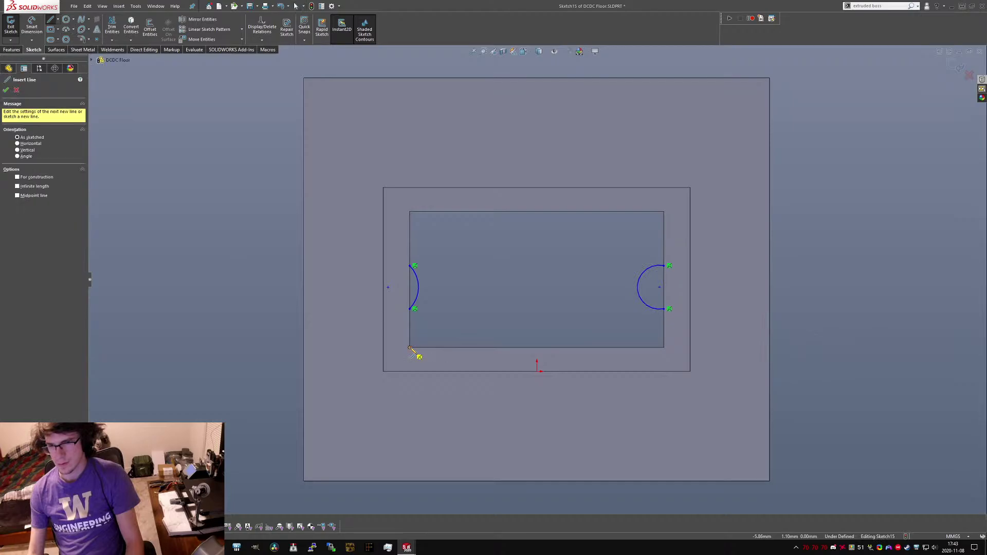
left_click(409, 348)
left_click(664, 211)
key("Escape")
left_click(578, 265)
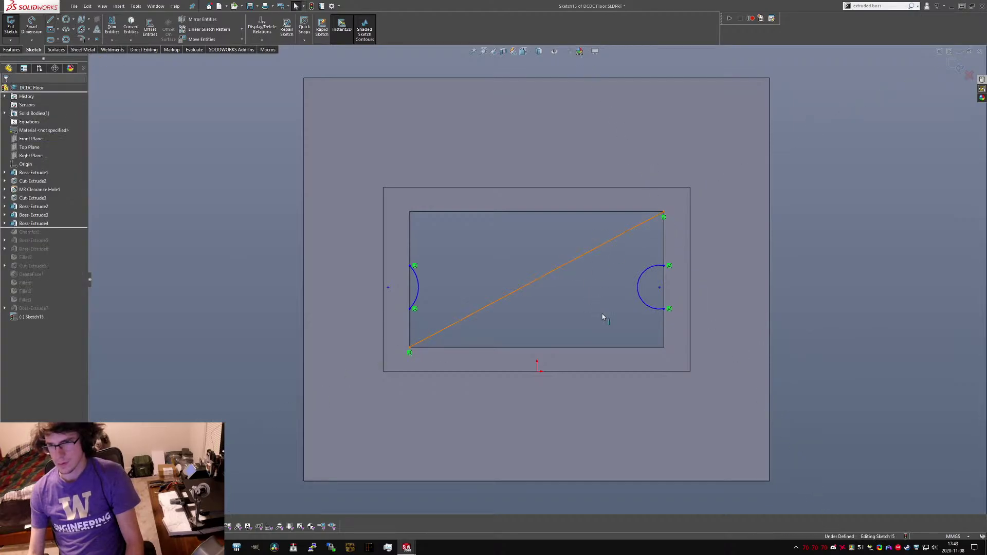
left_click(604, 314)
Connect the two arcs' midpoints with a horizontal construction line centred on the diagonal's midpoint.
key("l")
left_click(422, 288)
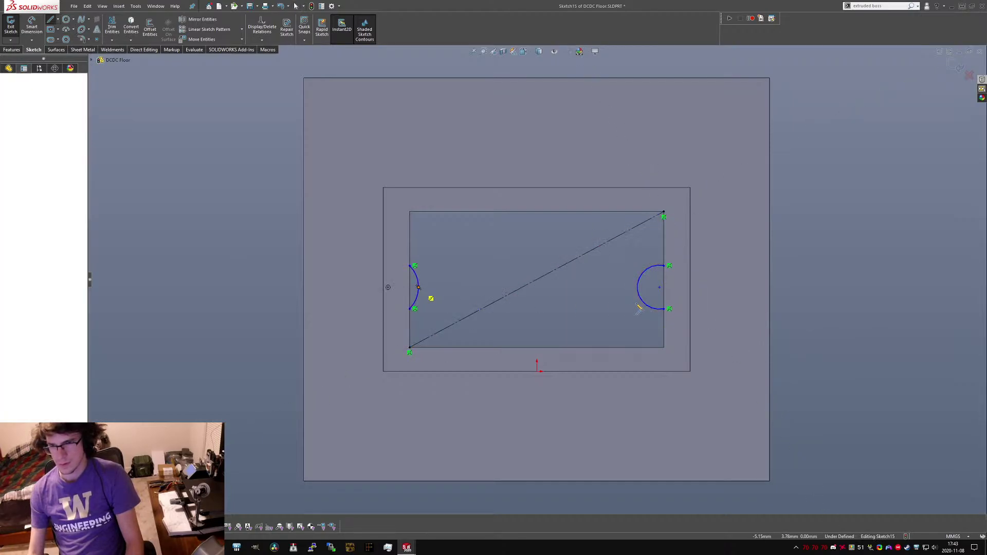
left_click(643, 287)
key("Escape")
left_click(622, 291)
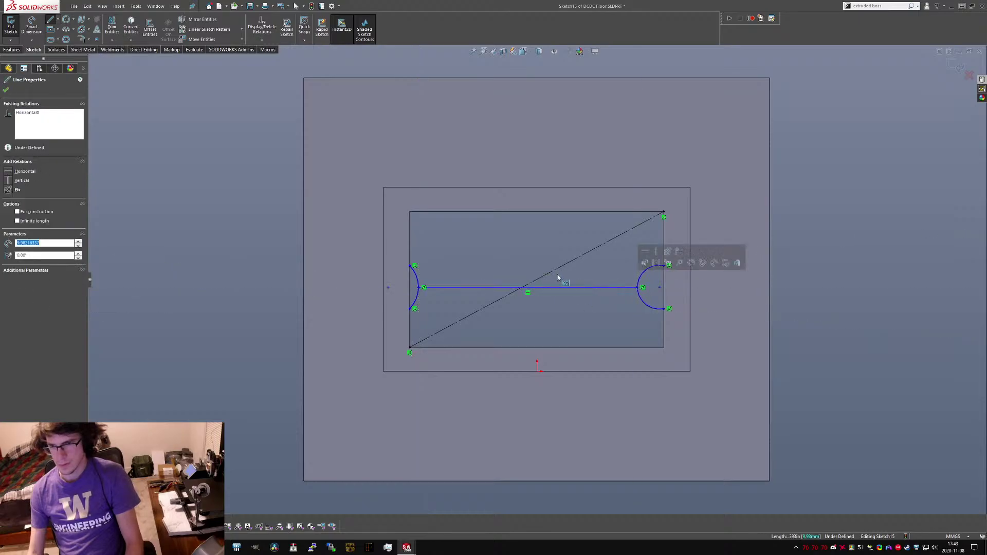
right_click(554, 271)
left_click(585, 278)
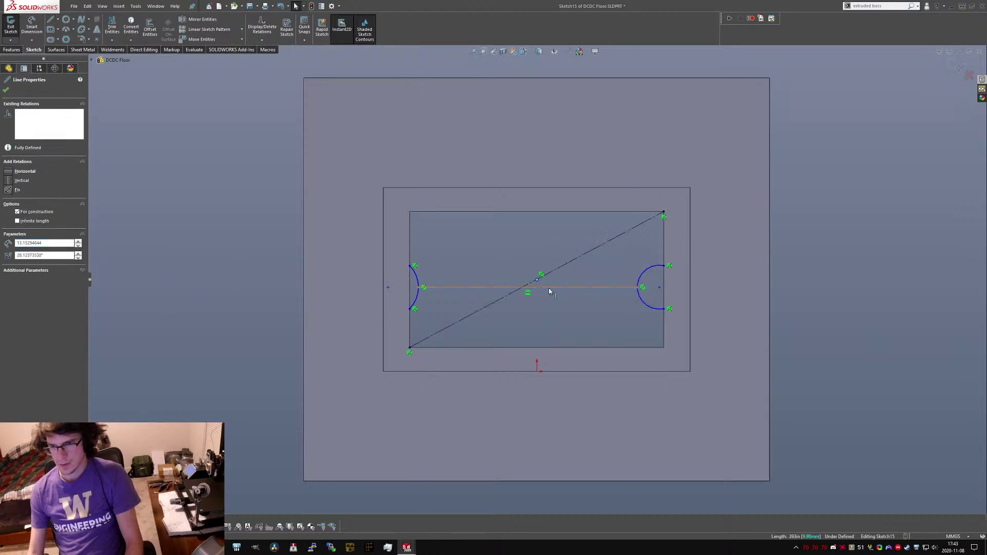
left_click(24, 217)
left_click(249, 323)
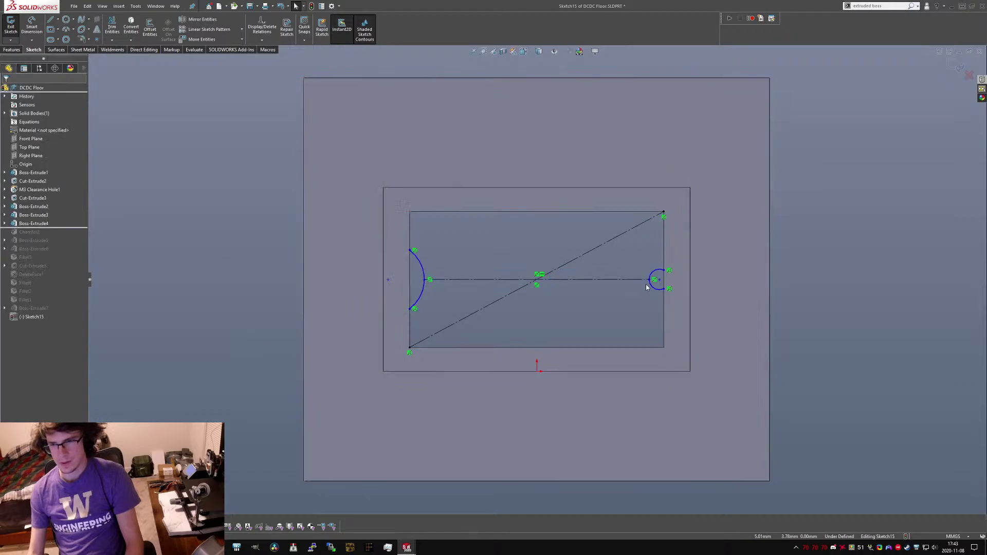
Make the left and right arcs equal in radius.
left_click(422, 295, "ctrl")
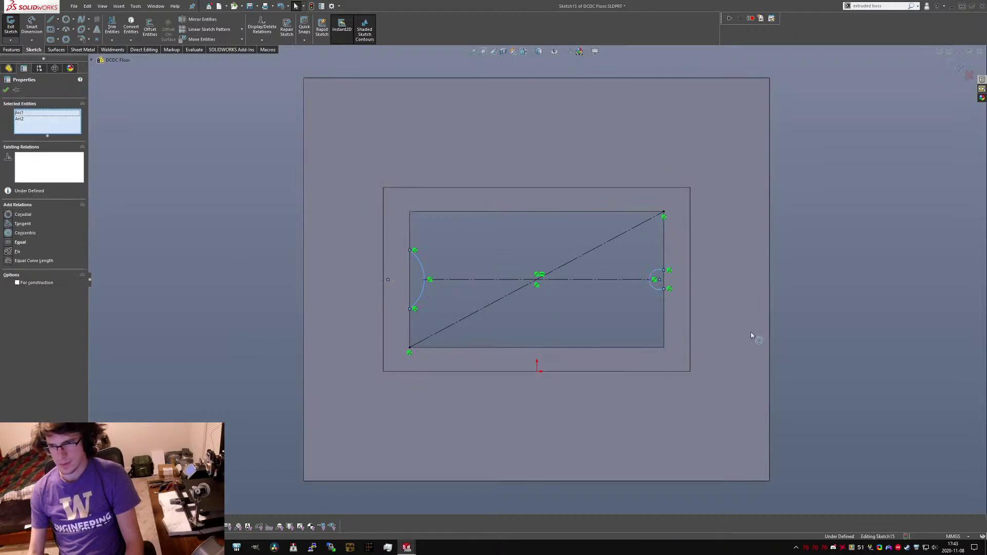
key("q")
left_click(848, 383)
Close both arc profiles with vertical lines joining their endpoints along the opening's side edges.
key("l")
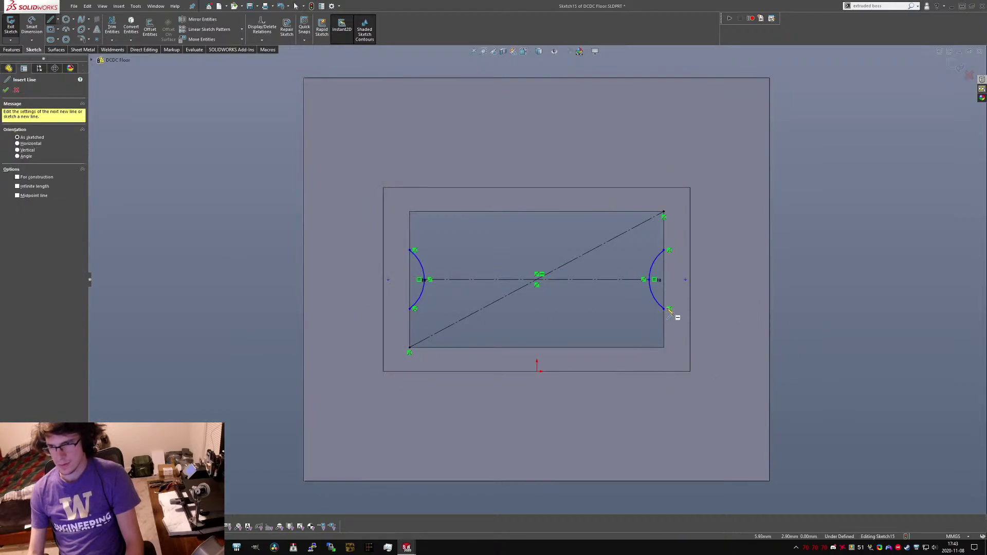
left_click(664, 309)
left_click(664, 251)
key("Escape")
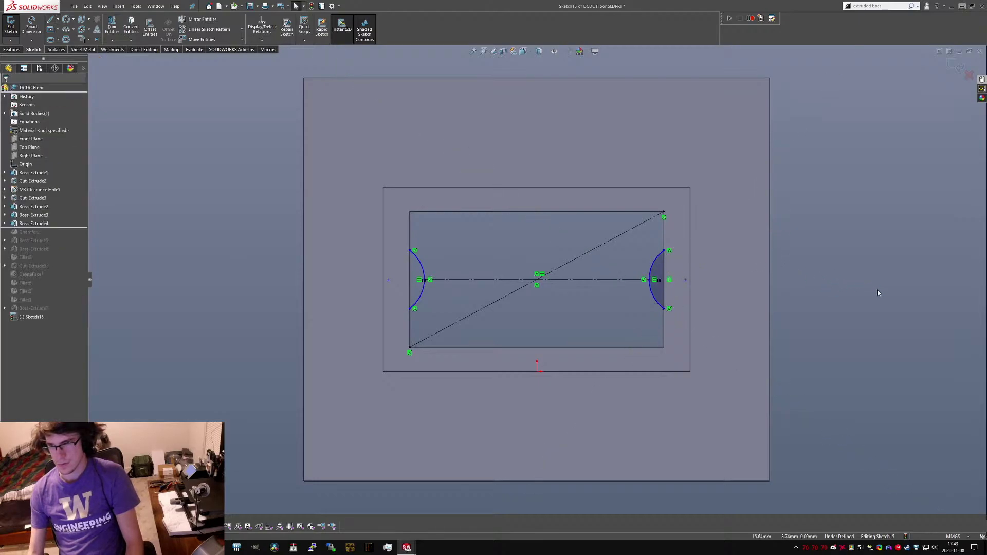
key("l")
left_click(410, 251)
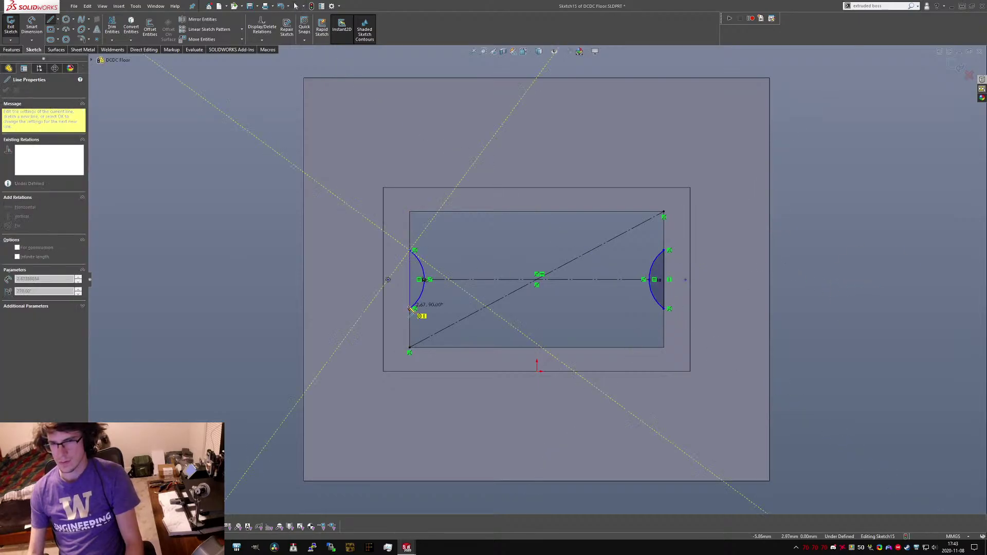
key("Escape")
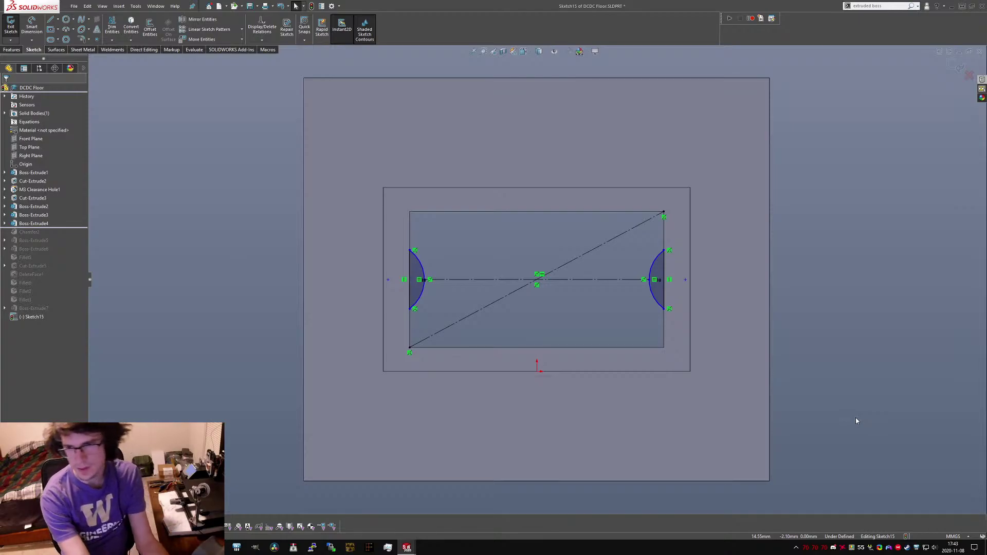
Dimension the gap between the two arcs' inner extremes at 10.6 mm.
left_click(422, 280)
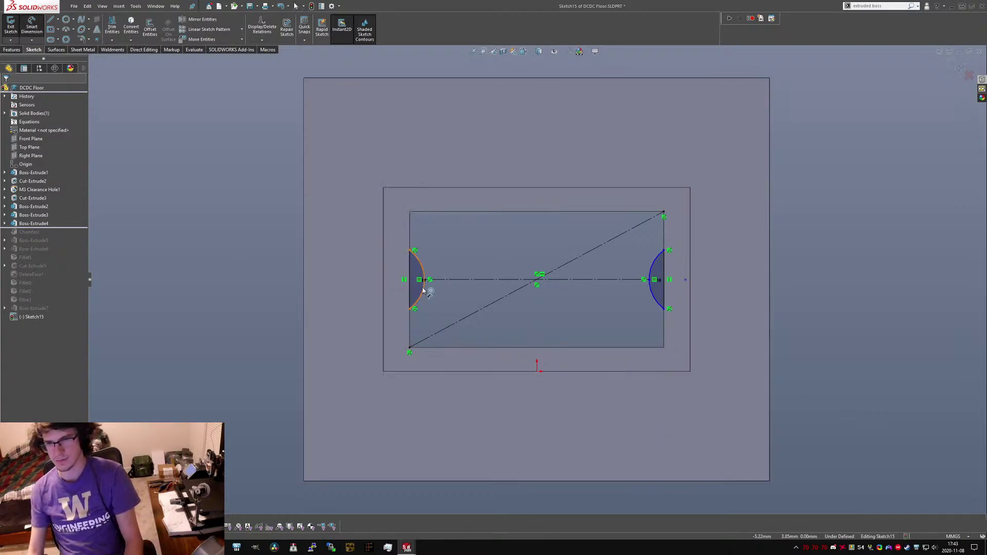
left_click(653, 291, "ctrl")
left_click(555, 234)
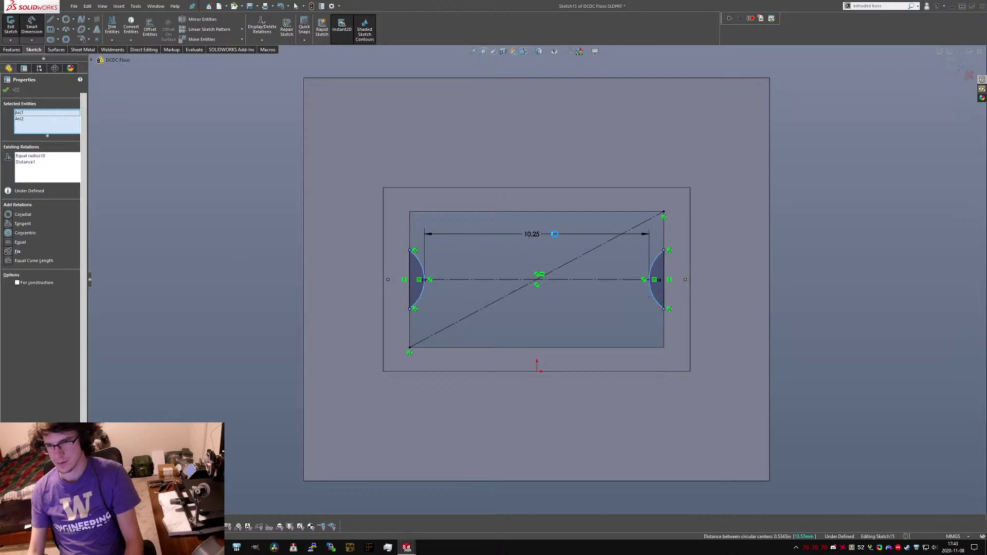
type("10.6")
key("Return")
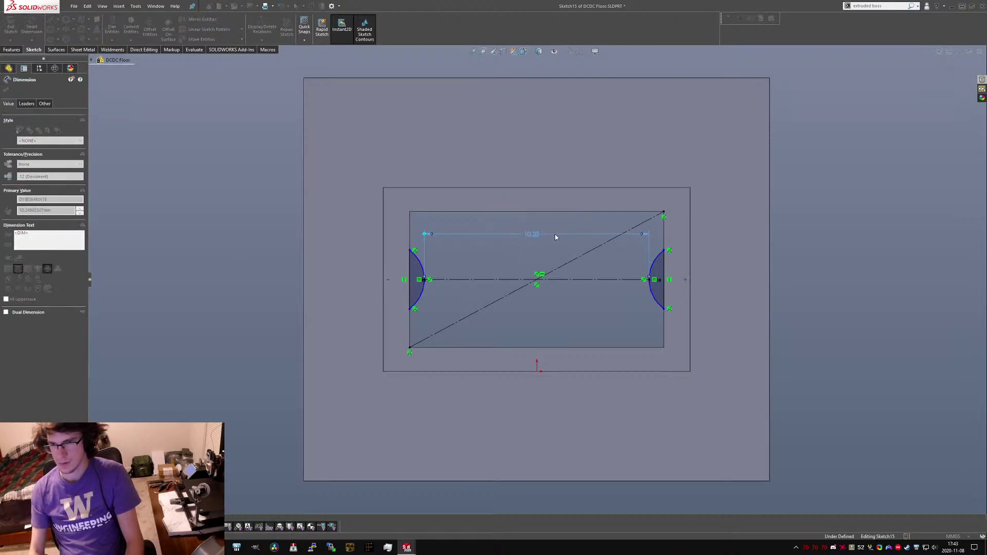
Dimension the left arc's radius at 2 mm.
left_click(417, 288)
left_click_drag(495, 335, 521, 342)
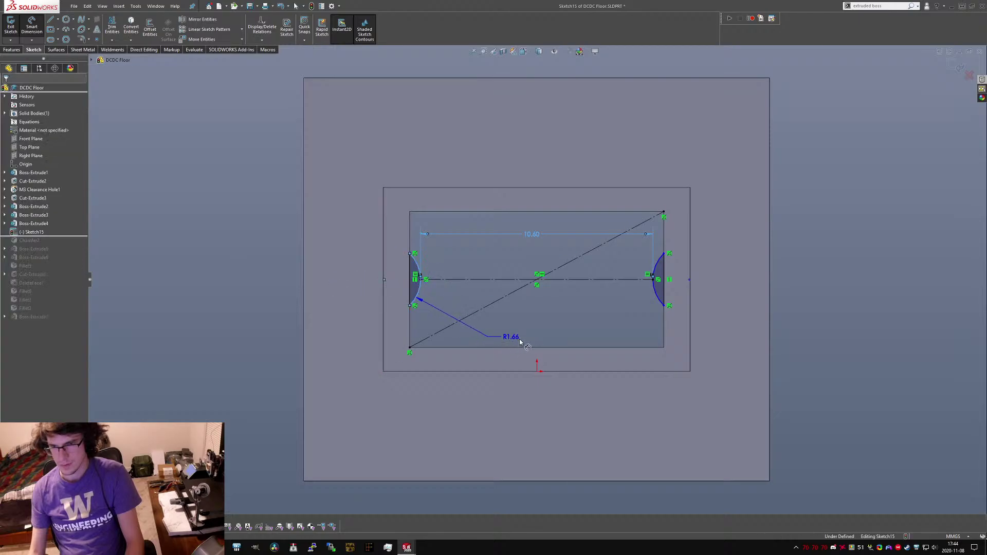
double_click(518, 338)
type("2")
key("Return")
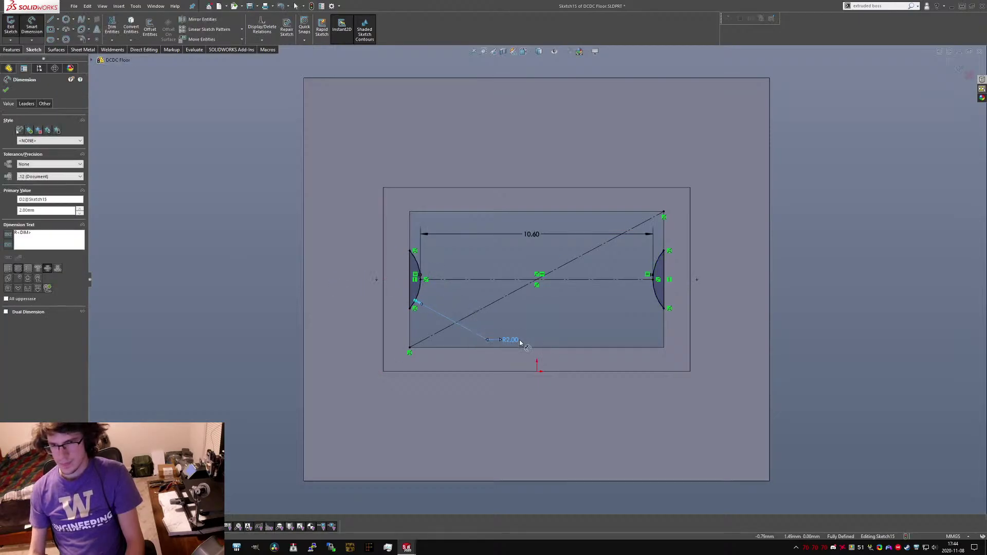
key("Escape")
Exit the sketch and extrude both arc profiles Up To Surface, ending at the block's face toward the floor plate, merged with the body.
middle_click_drag(453, 251, 417, 280)
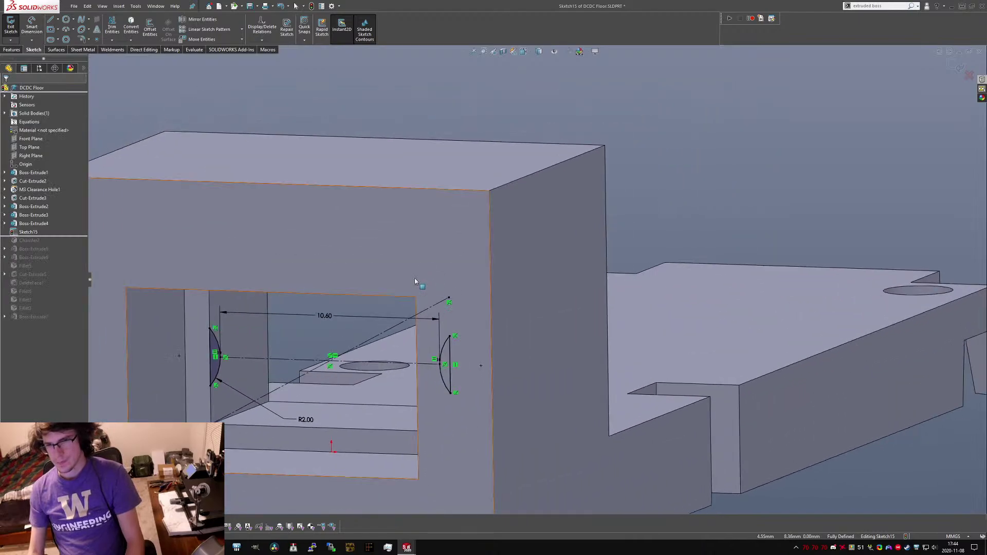
left_click(12, 27)
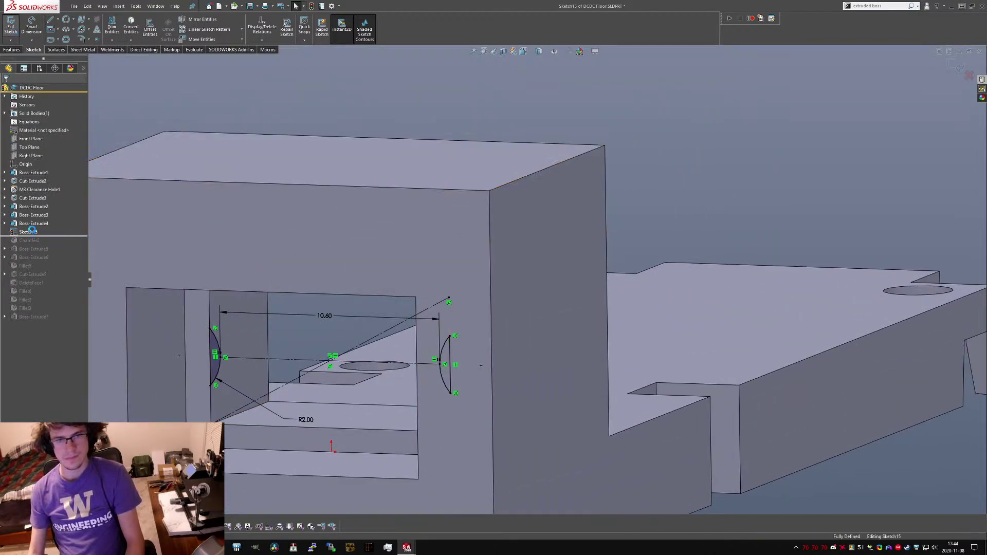
left_click(49, 137)
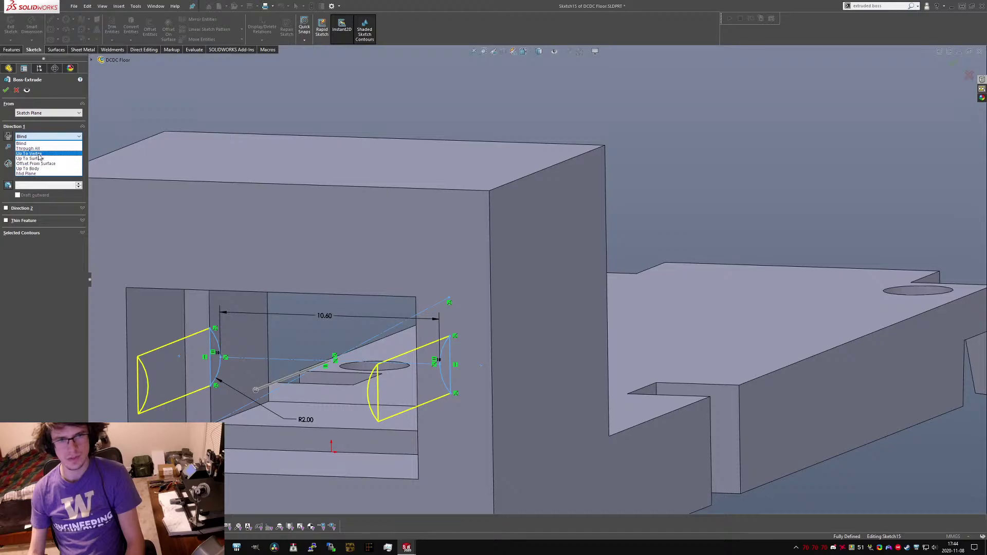
left_click(11, 138)
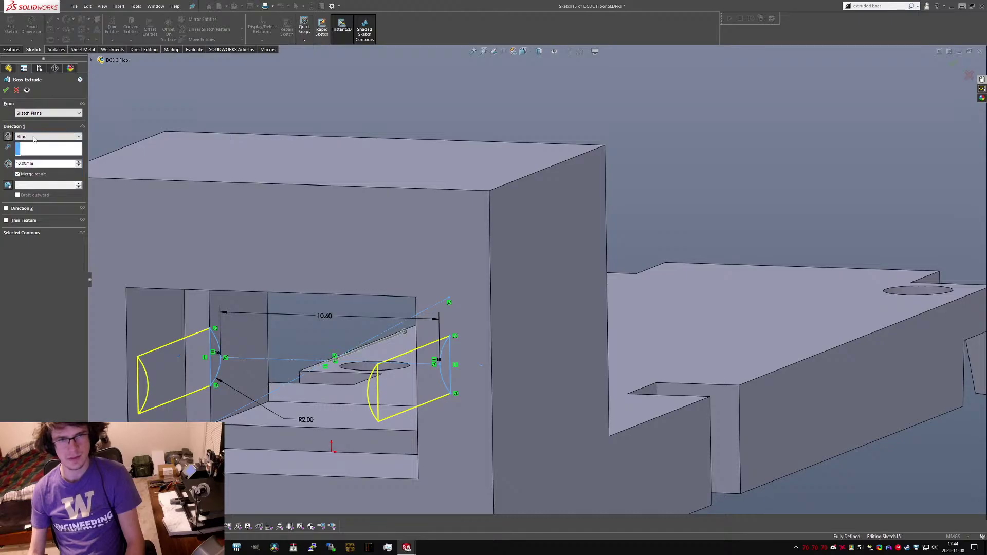
left_click(34, 139)
left_click(54, 165)
middle_click_drag(337, 264, 177, 265)
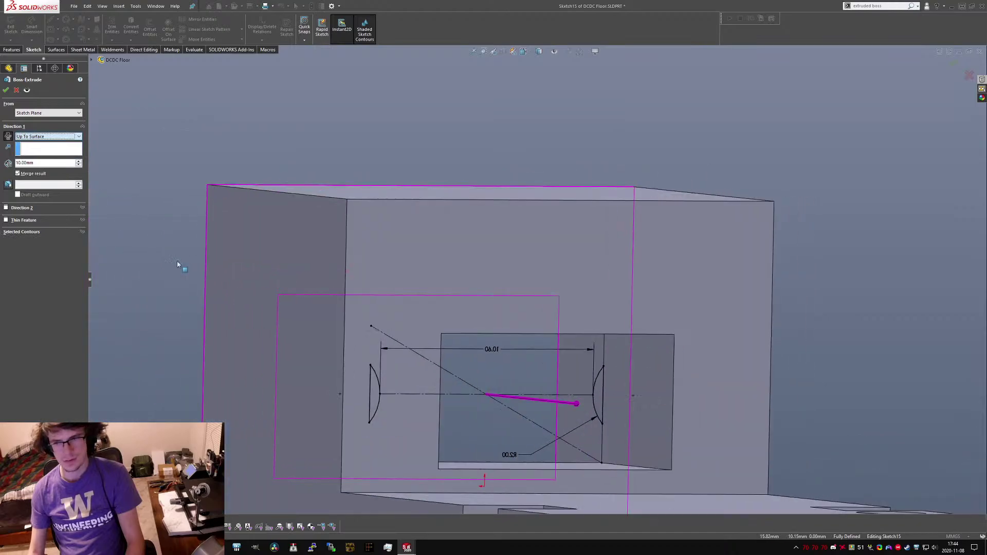
left_click(564, 295)
right_click(564, 294)
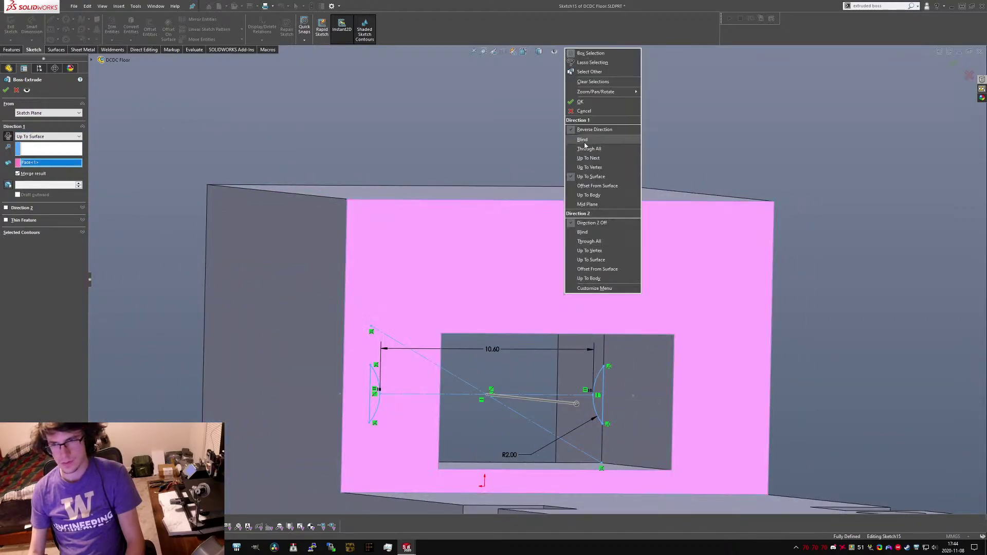
left_click(585, 102)
Roll the model history forward to the last feature and open Chamfer2 for editing.
middle_click_drag(612, 222, 739, 333)
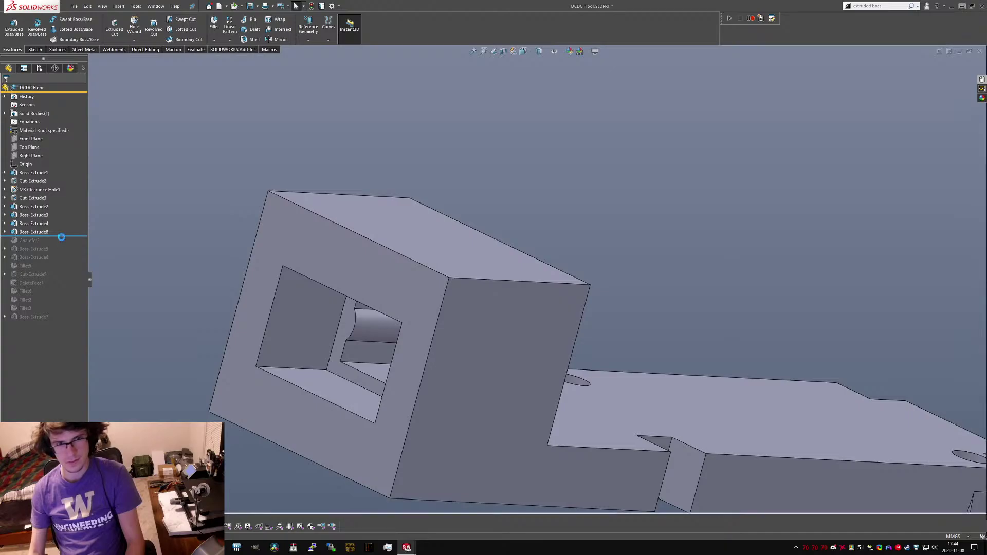
left_click_drag(61, 237, 60, 323)
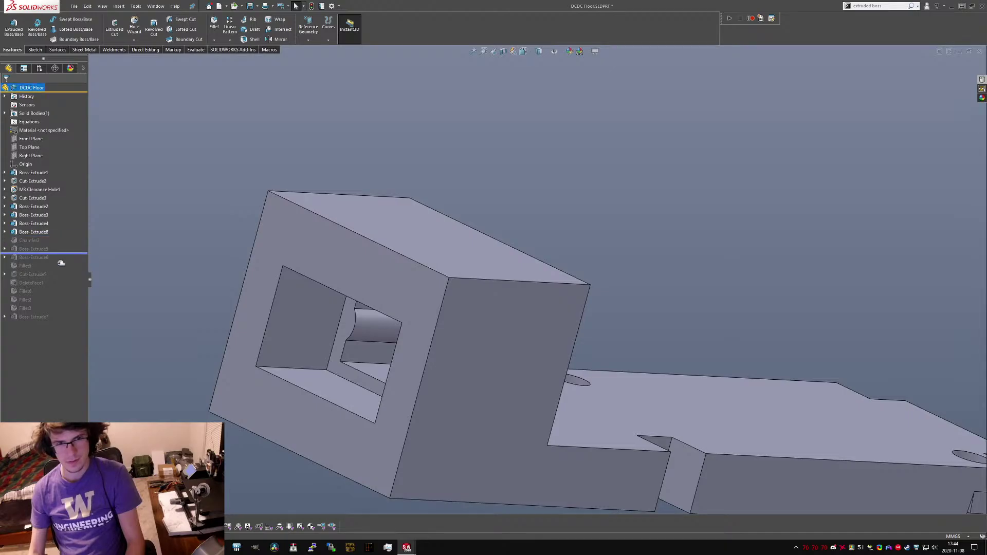
left_click(28, 240)
left_click(44, 216)
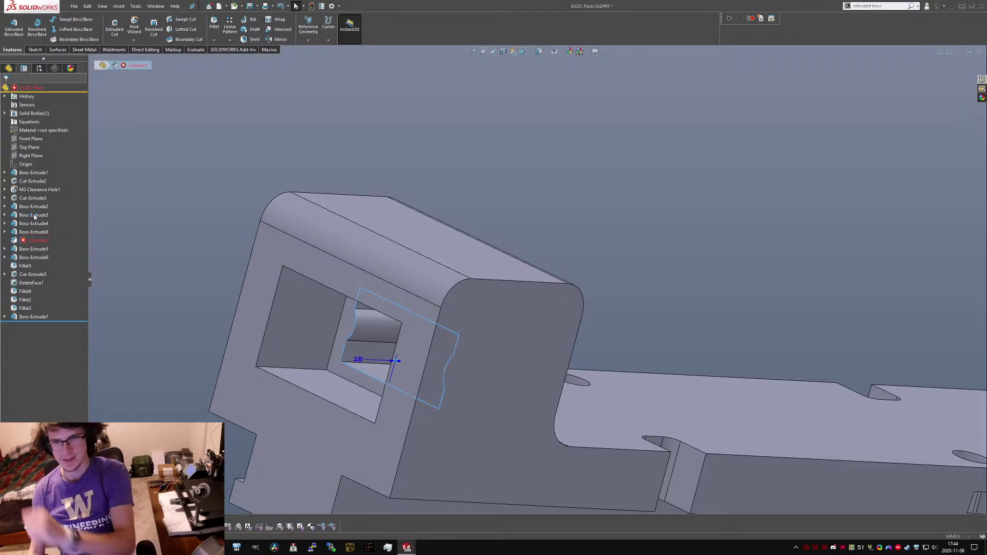
Clear the existing loop and edge selections from Chamfer2.
middle_click_drag(307, 313, 384, 332)
left_click(343, 332)
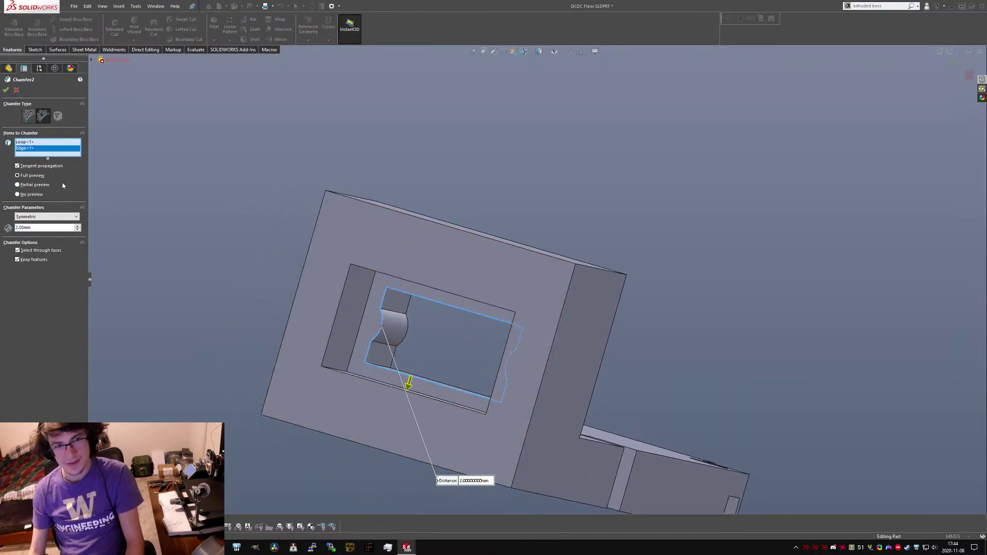
left_click(379, 337)
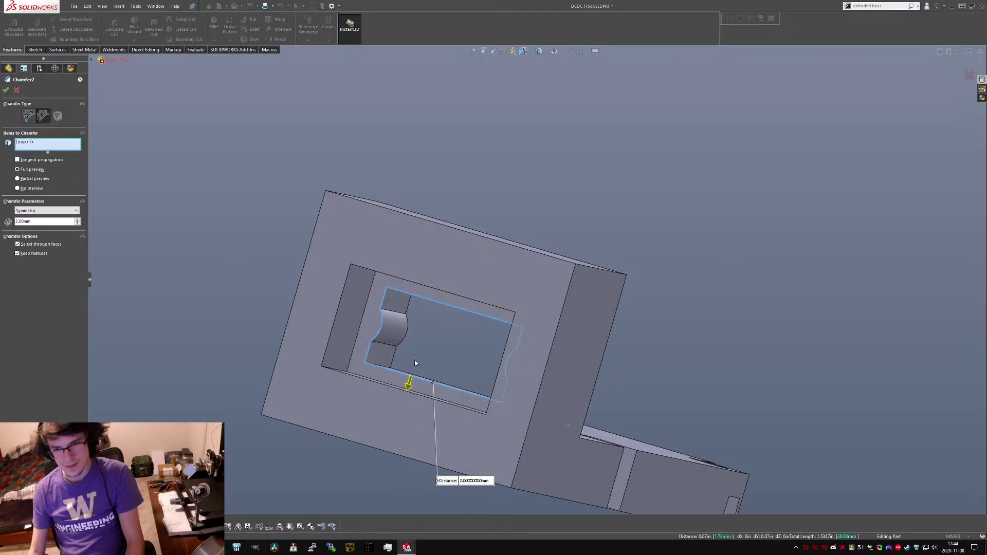
middle_click_drag(415, 359, 509, 379)
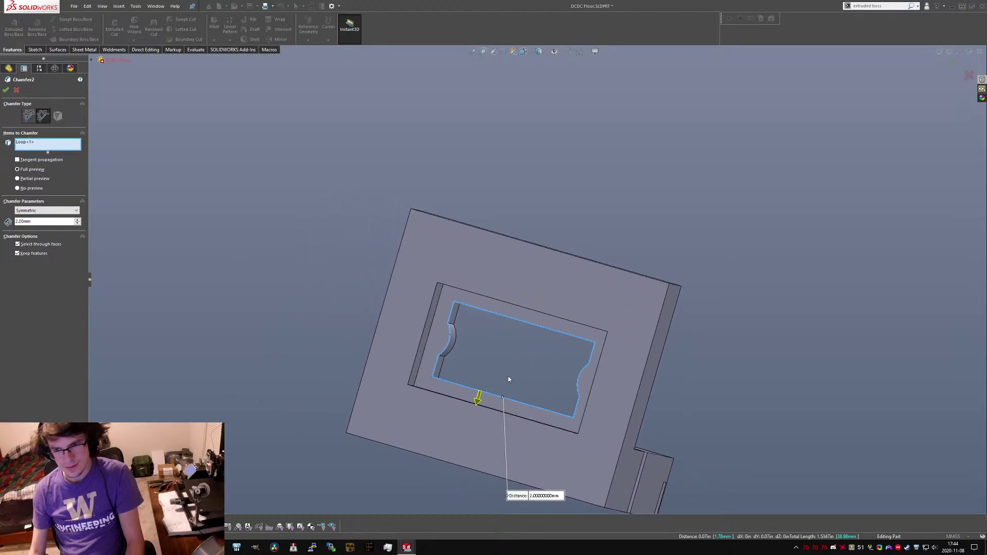
left_click(34, 143)
key("Delete")
Reselect the edges around the block's inner opening for the 2 mm symmetric chamfer, including the bump arcs, and finish editing.
left_click(434, 376)
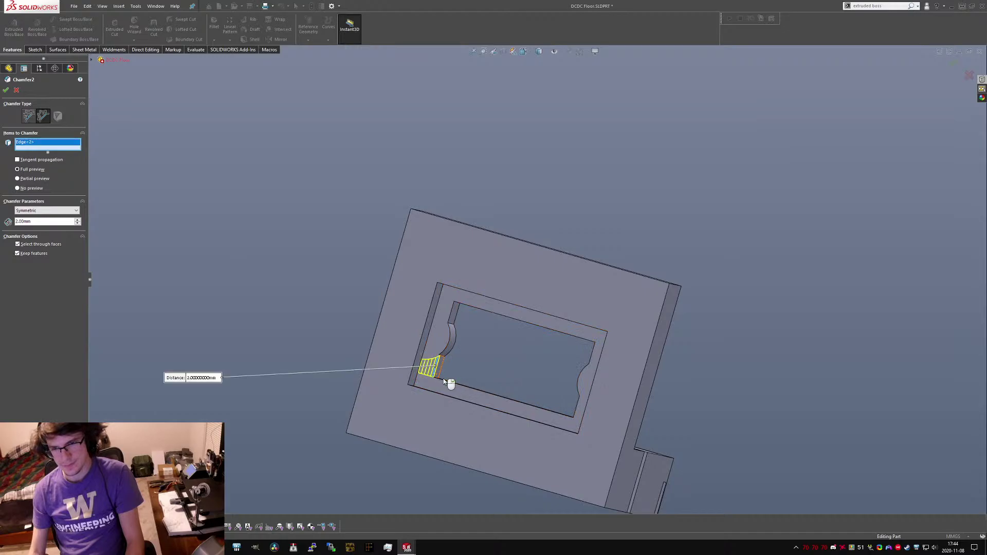
left_click(442, 380)
left_click(452, 315)
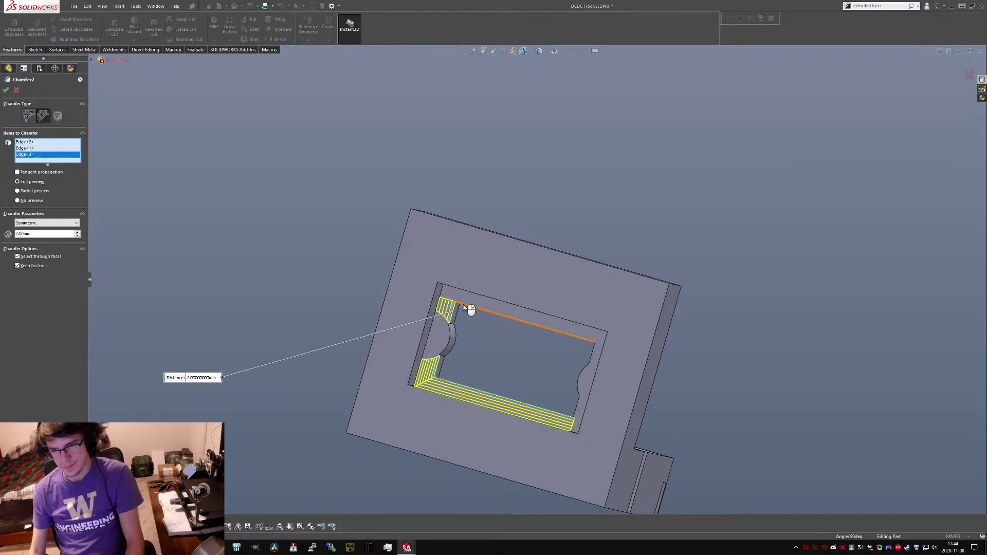
left_click(466, 306)
left_click(592, 353)
left_click(580, 405)
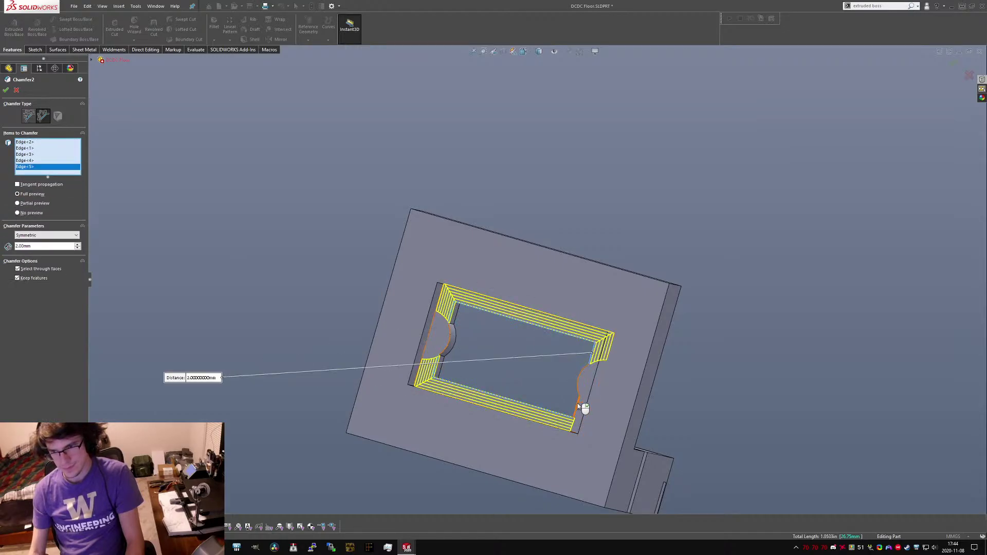
left_click(584, 389)
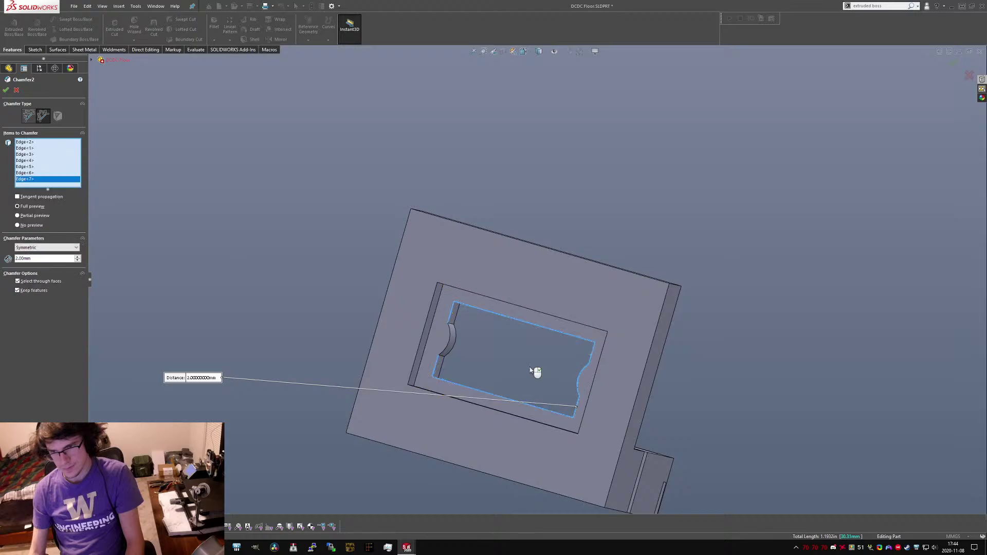
left_click(448, 348)
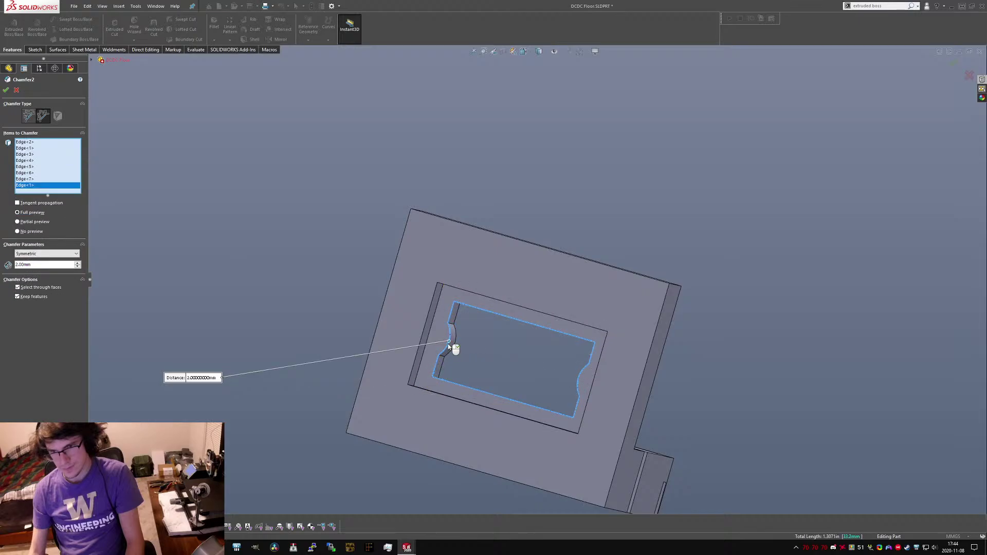
left_click(5, 91)
left_click(17, 90)
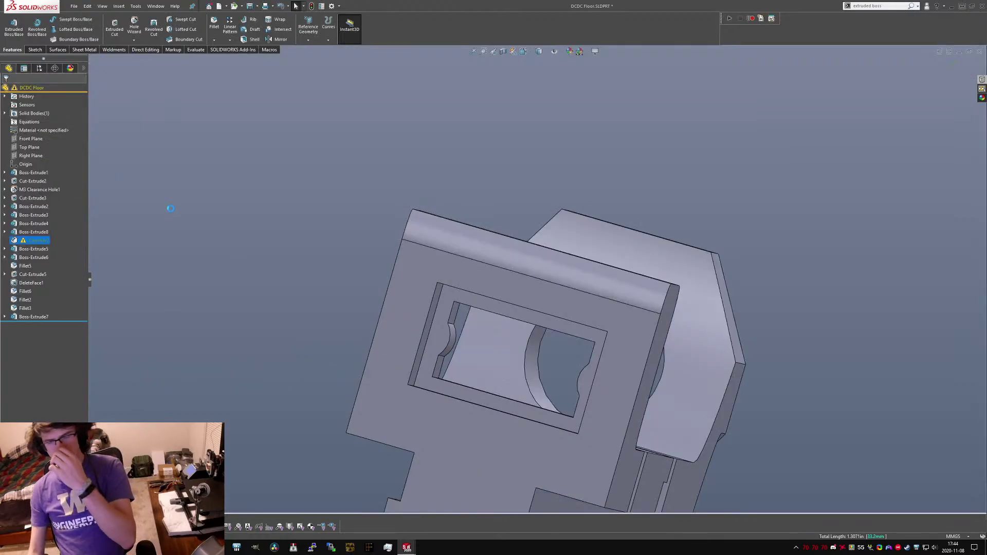
Select the grip-bump extrusion and undo the last model change.
left_click(214, 257)
left_click(32, 232)
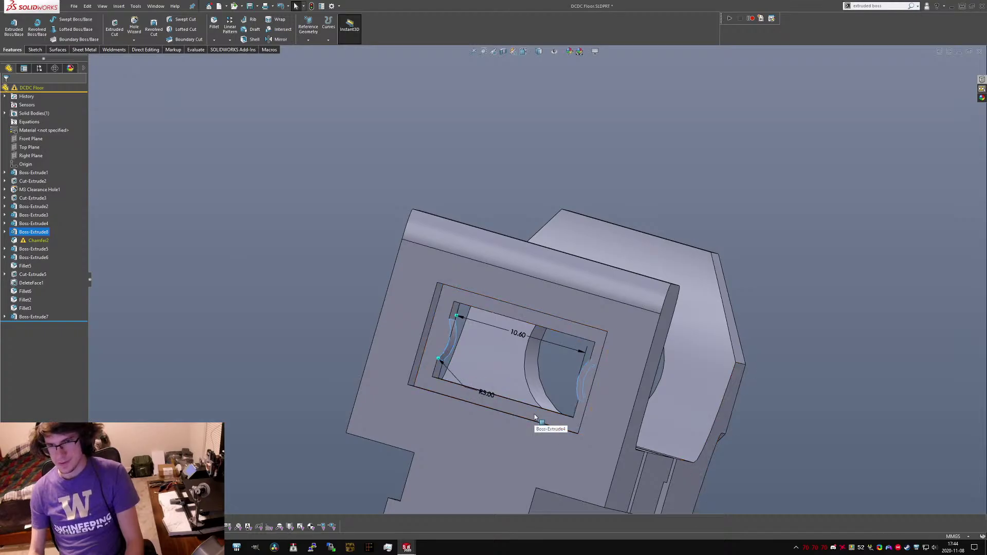
key("ctrl+z")
Examine the chamfered opening with its grip bumps and the underside rail along the whole part.
scroll(446, 346, "down", 3)
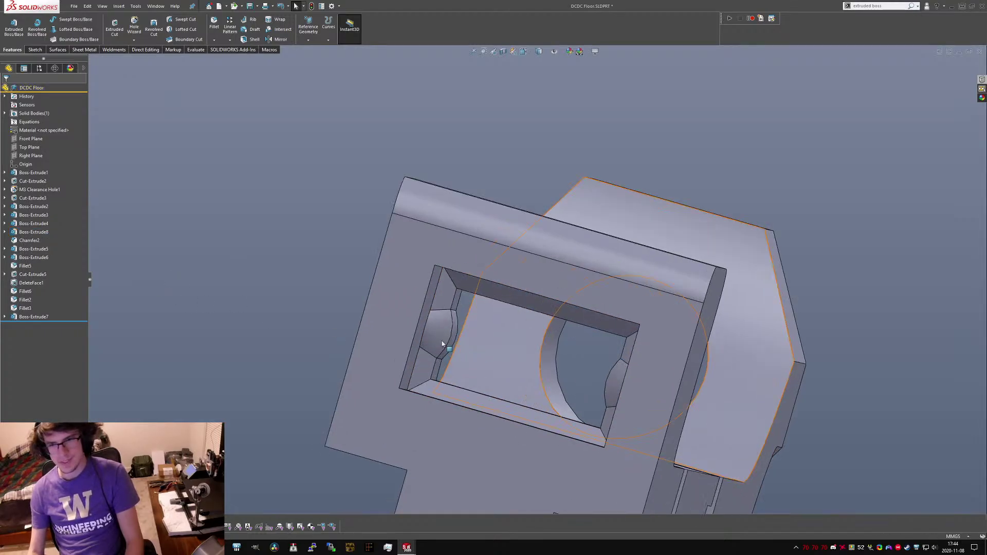
middle_click_drag(440, 339, 407, 326)
scroll(452, 378, "up", 8)
scroll(619, 364, "down", 2)
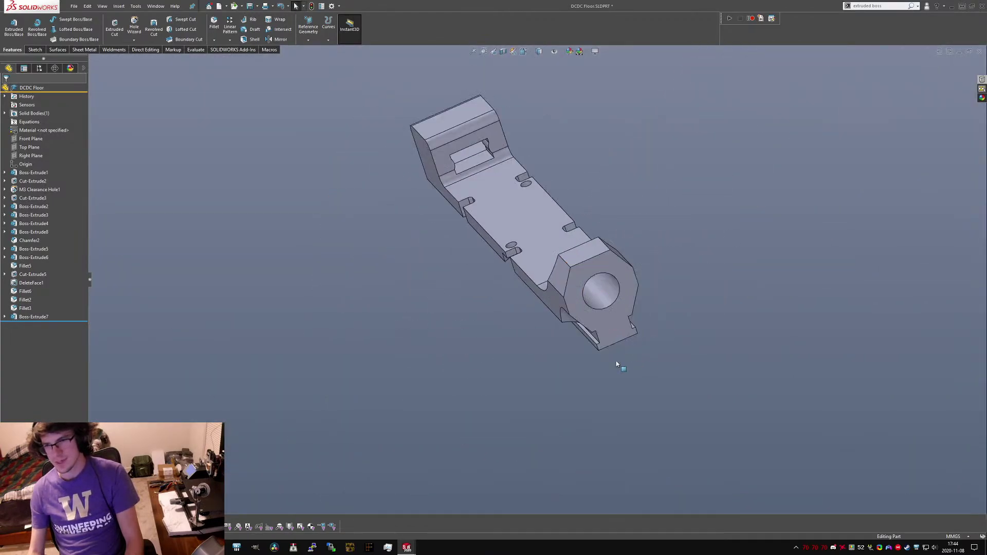
left_click(591, 346)
middle_click_drag(539, 315, 606, 265)
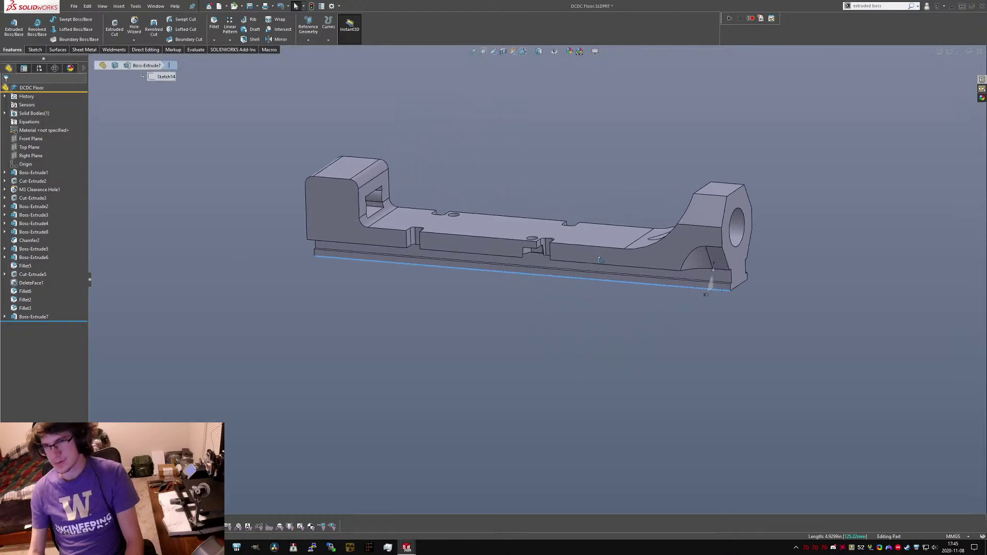
scroll(606, 265, "up", 2)
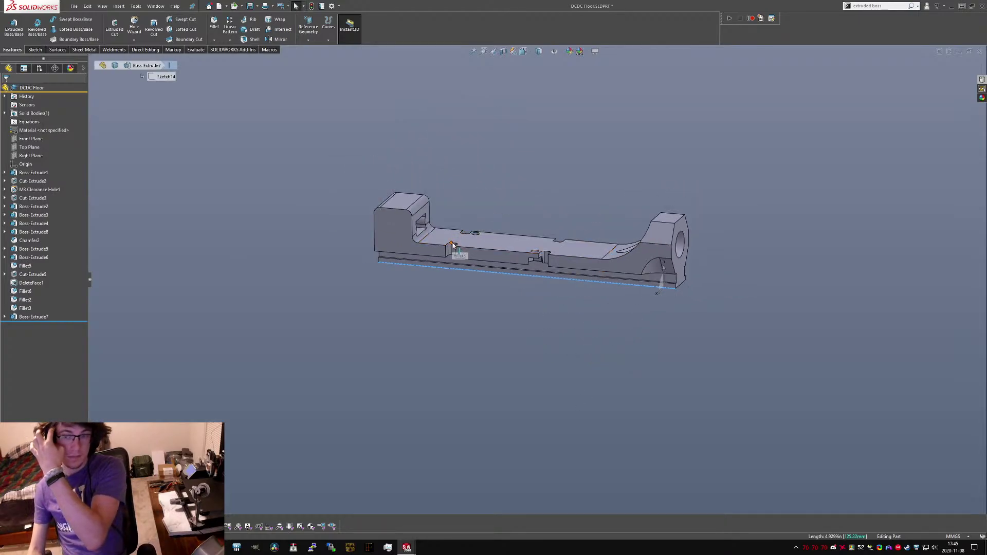
key("Escape")
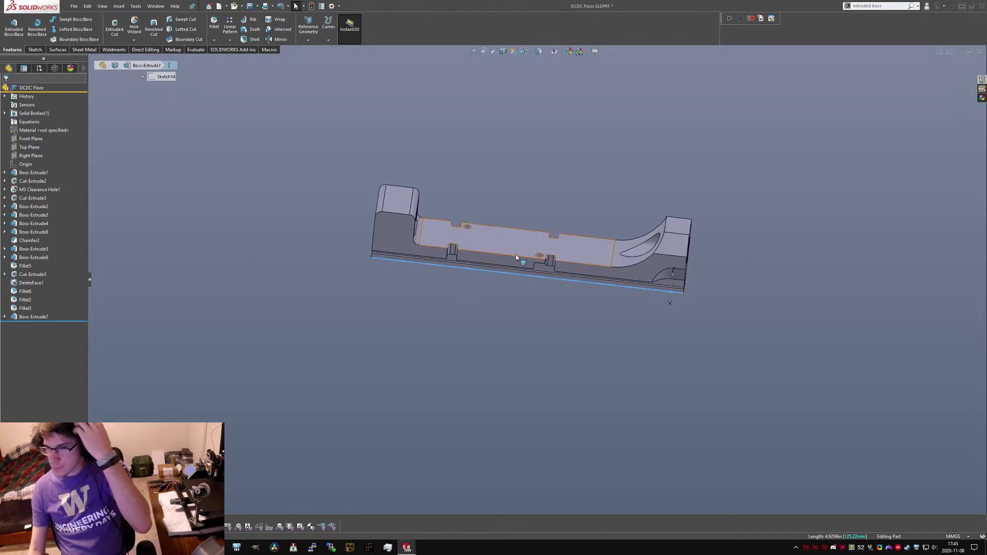
scroll(509, 245, "down", 2)
middle_click_drag(499, 234, 535, 245)
scroll(526, 245, "up", 5)
scroll(679, 312, "down", 4)
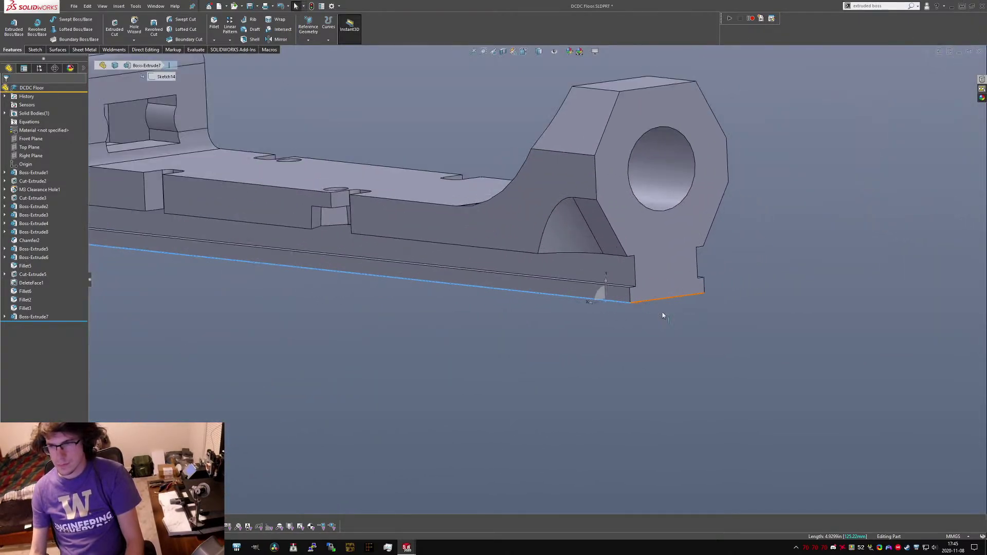
left_click(662, 313)
scroll(545, 277, "up", 2)
type("schamfer")
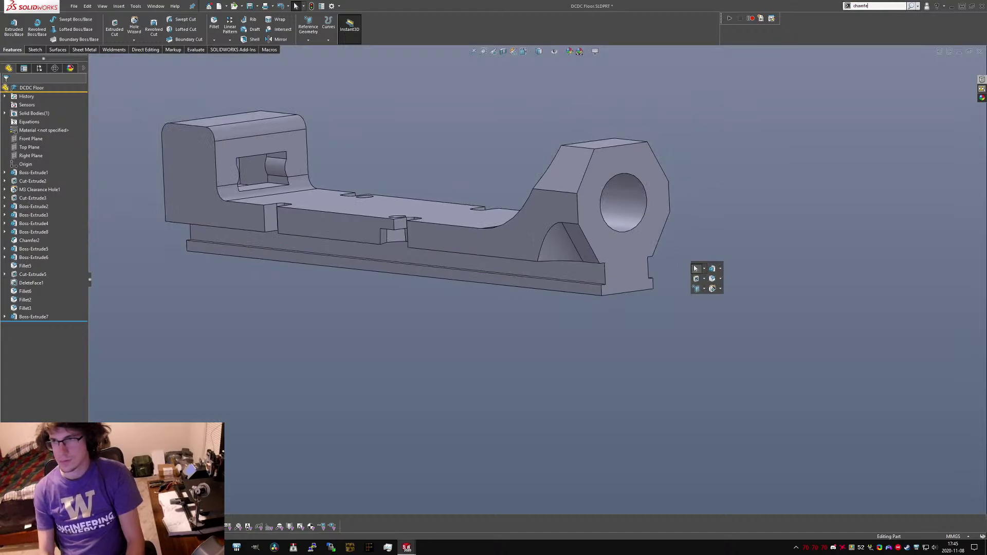
key("Return")
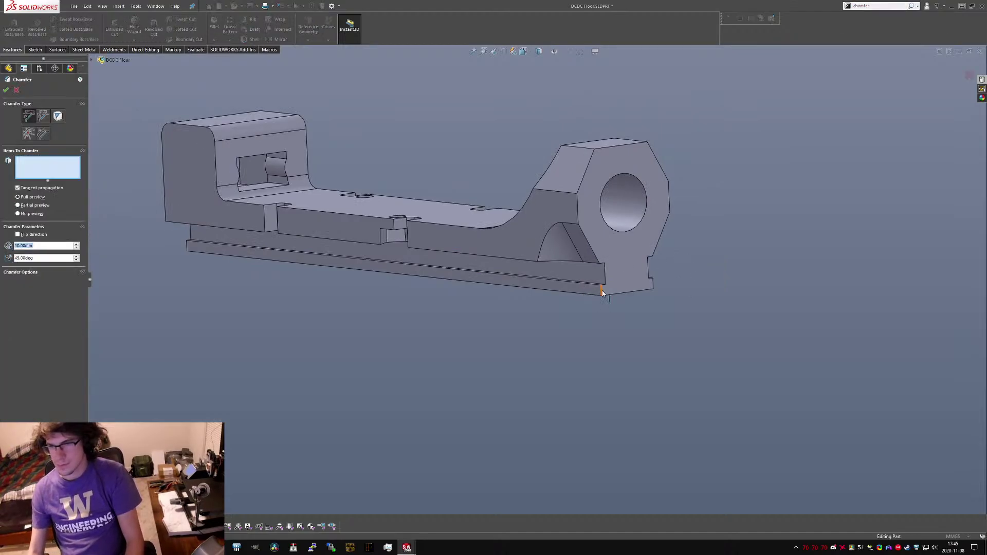
left_click(617, 289)
left_click(653, 284)
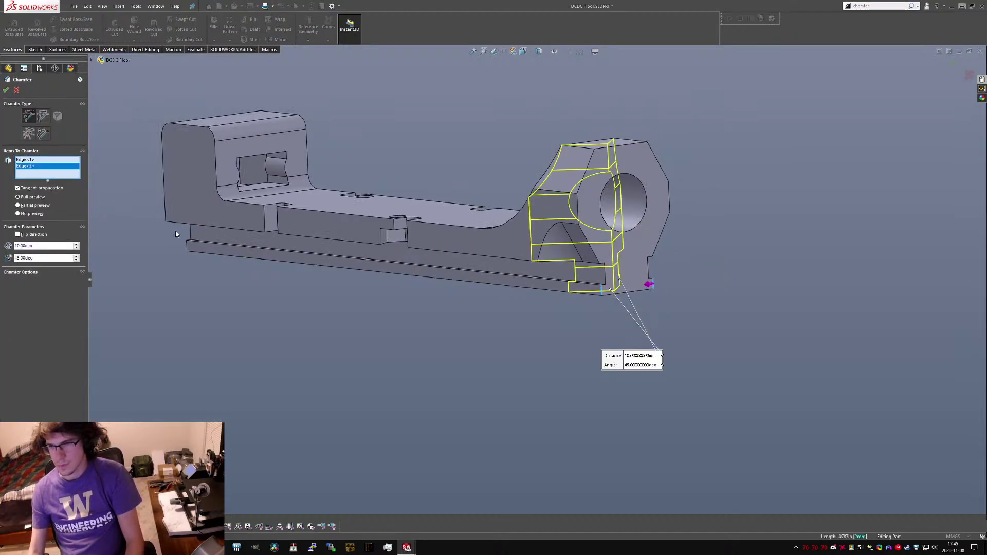
left_click(46, 117)
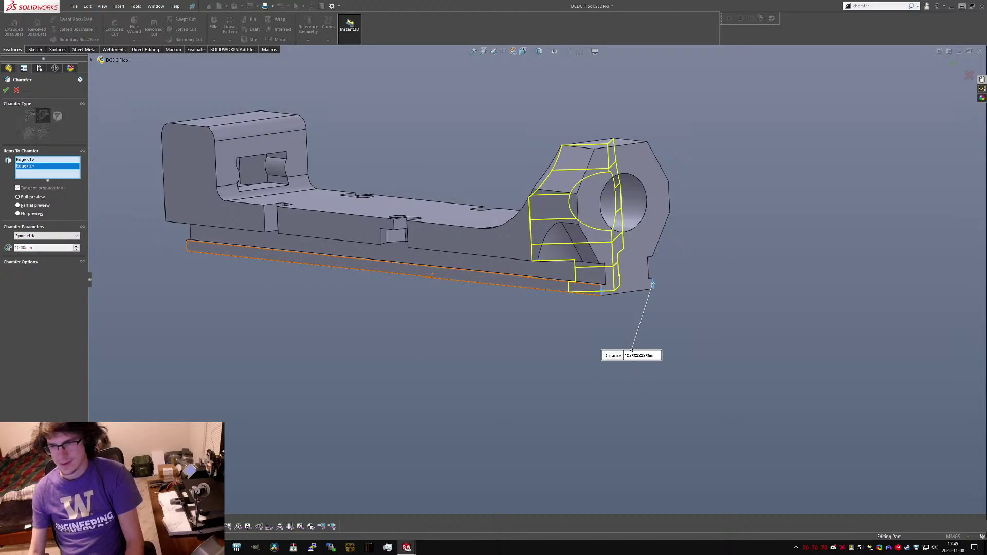
double_click(638, 355)
type("2")
key("Return")
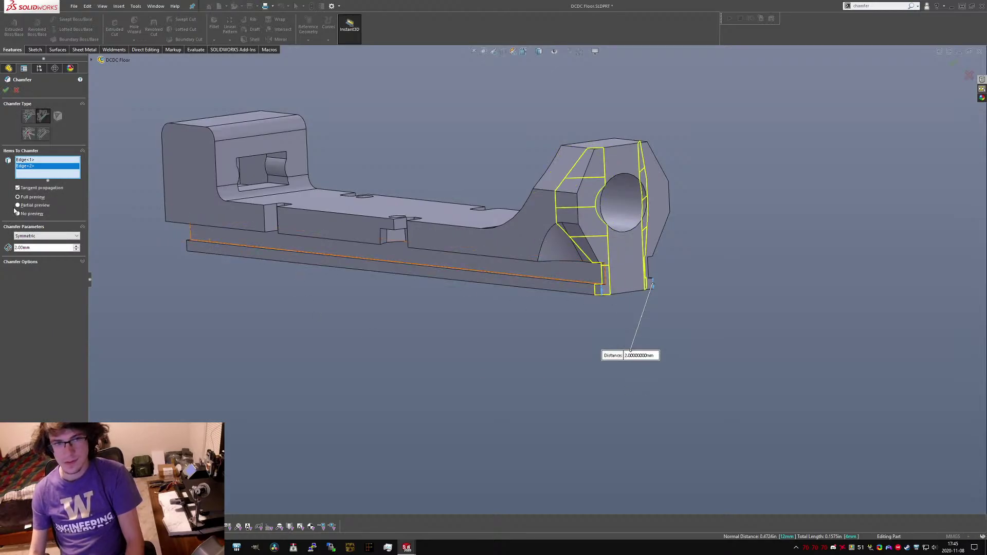
left_click(35, 188)
scroll(519, 250, "up", 6)
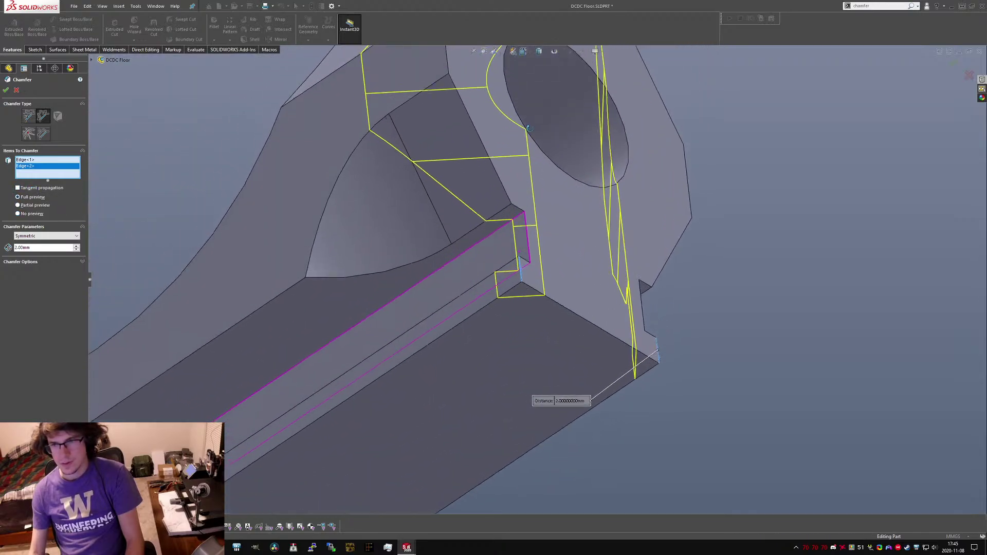
middle_click_drag(530, 128, 525, 122)
left_click(17, 91)
Fillet the two short vertical corner edges of the rail, at the end below the round hole, with a 3 mm symmetric radius.
type("s")
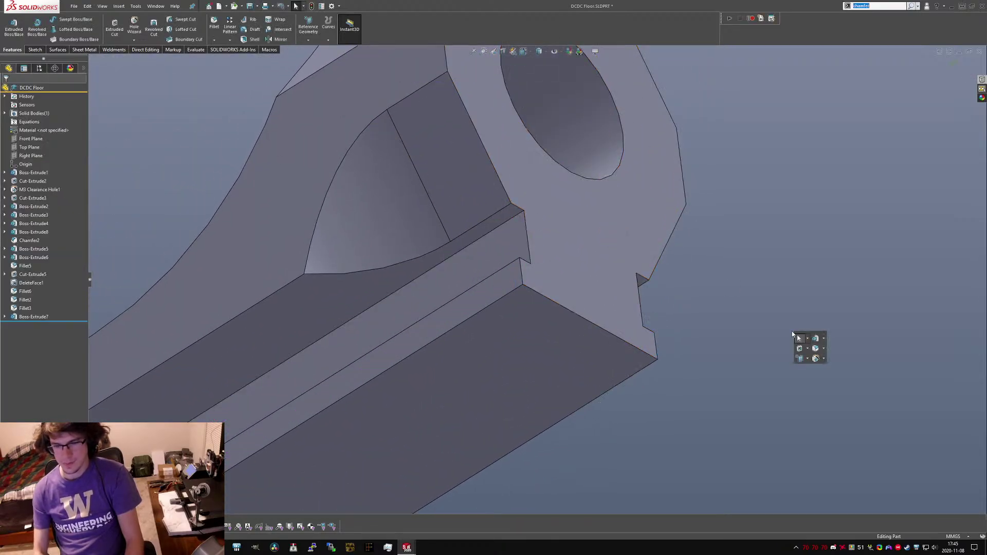
type("fillet")
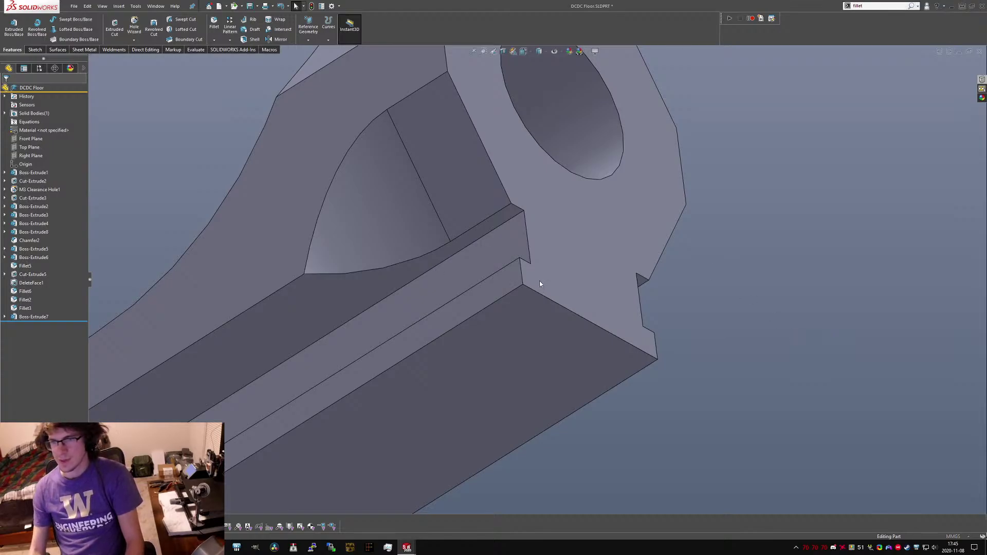
key("Return")
left_click(525, 281)
mouse_move(535, 228)
middle_mouse_down()
mouse_move(517, 219)
mouse_move(530, 229)
middle_mouse_up()
left_click(670, 349)
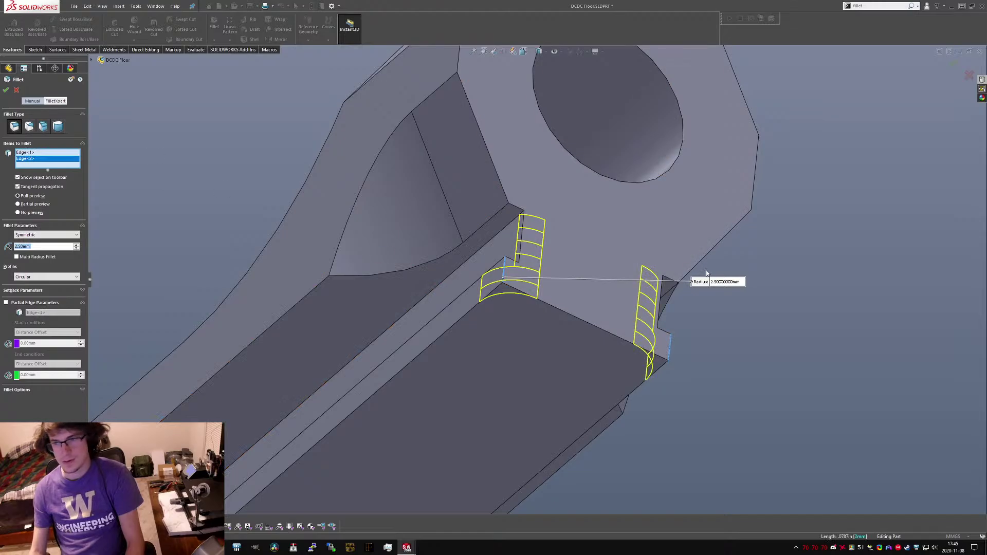
left_click_drag(741, 283, 711, 278)
type("3")
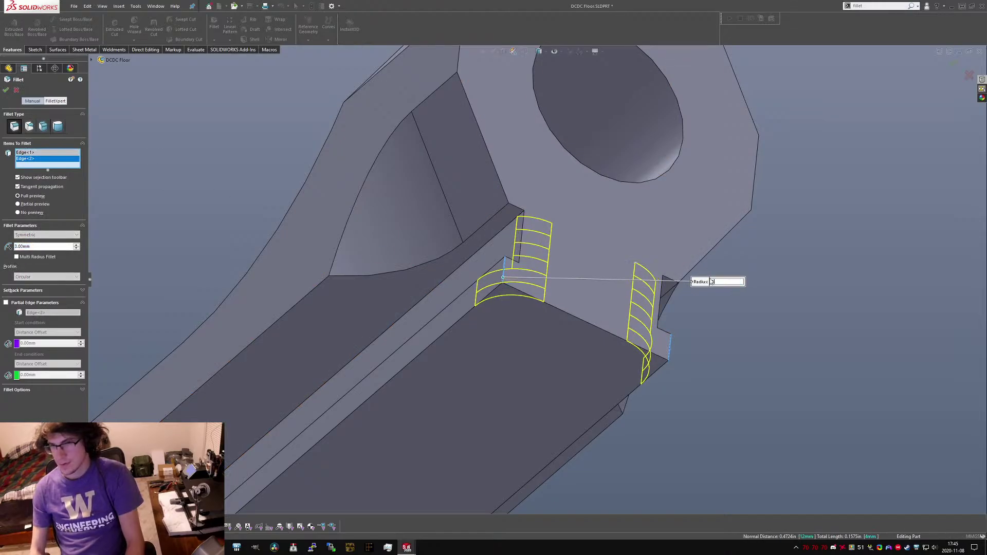
key("Return")
middle_click_drag(711, 282, 492, 296)
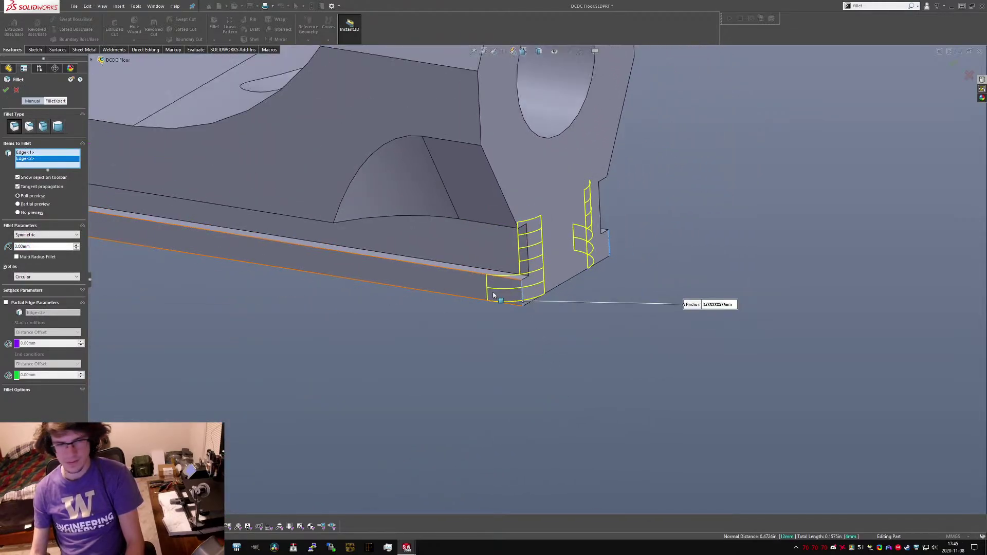
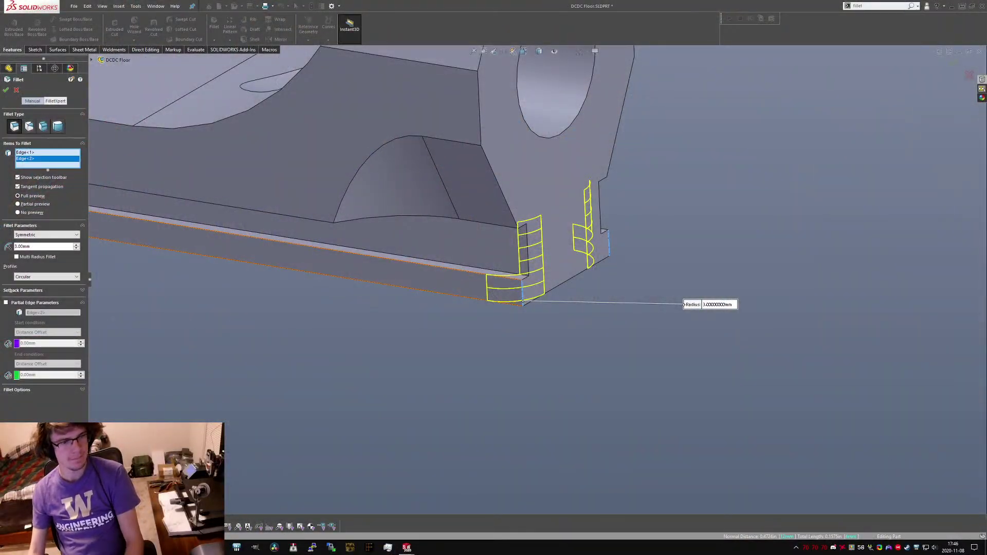
middle_click_drag(522, 301, 579, 251)
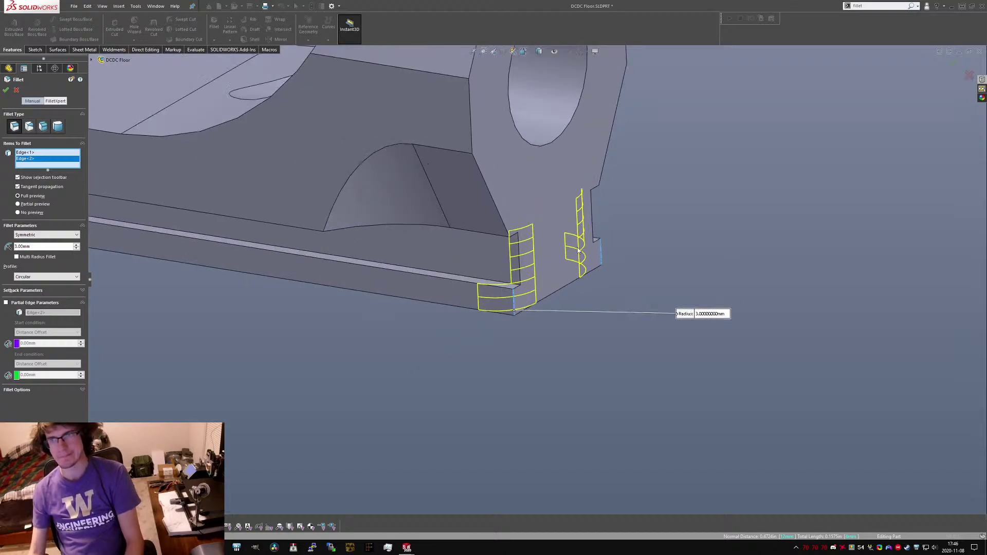
left_click(7, 90)
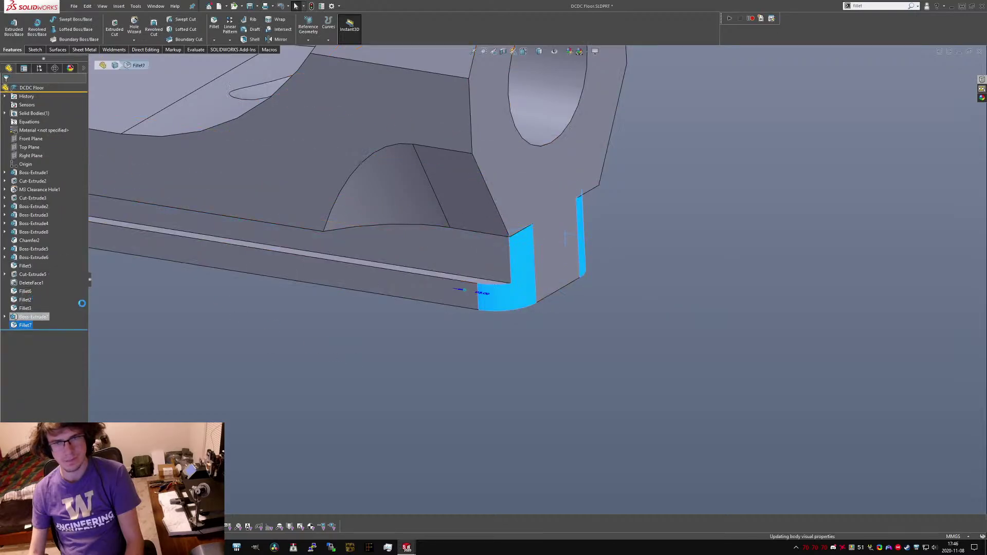
left_click(471, 269)
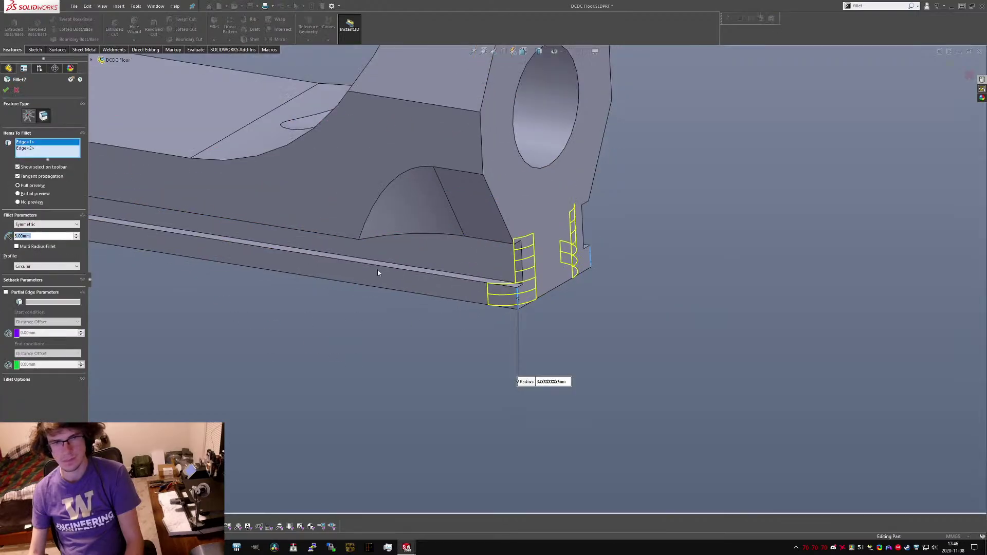
scroll(378, 273, "up", 1)
left_click(28, 117)
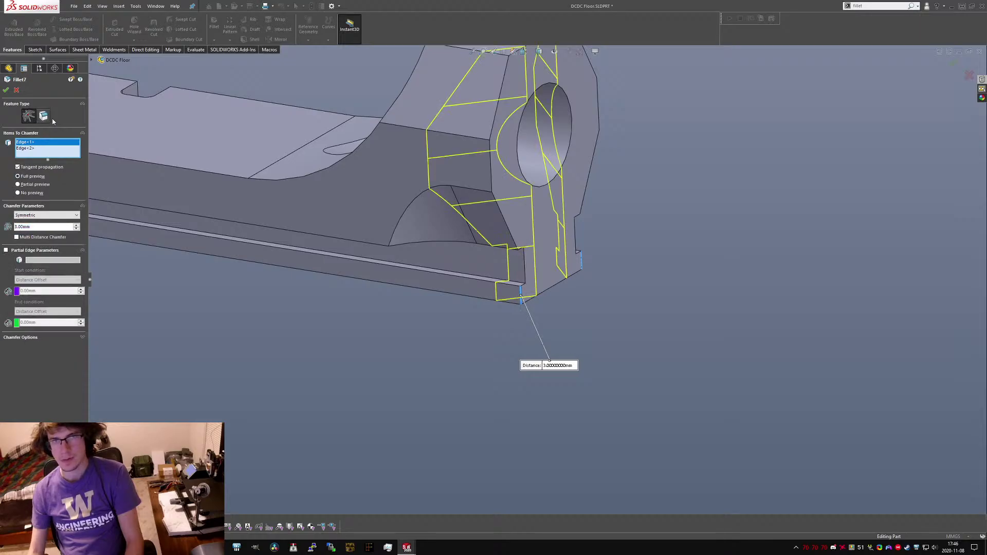
left_click(44, 117)
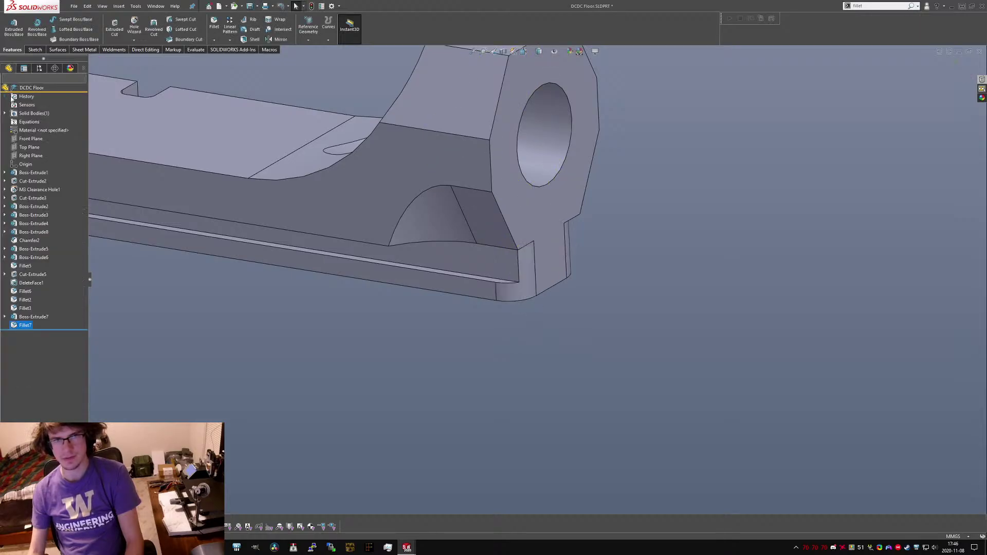
Set the radius of the fillet on the rail's end corners below the round hole to 4 mm.
scroll(517, 260, "down", 1)
middle_click_drag(517, 260, 570, 322)
left_click(568, 323)
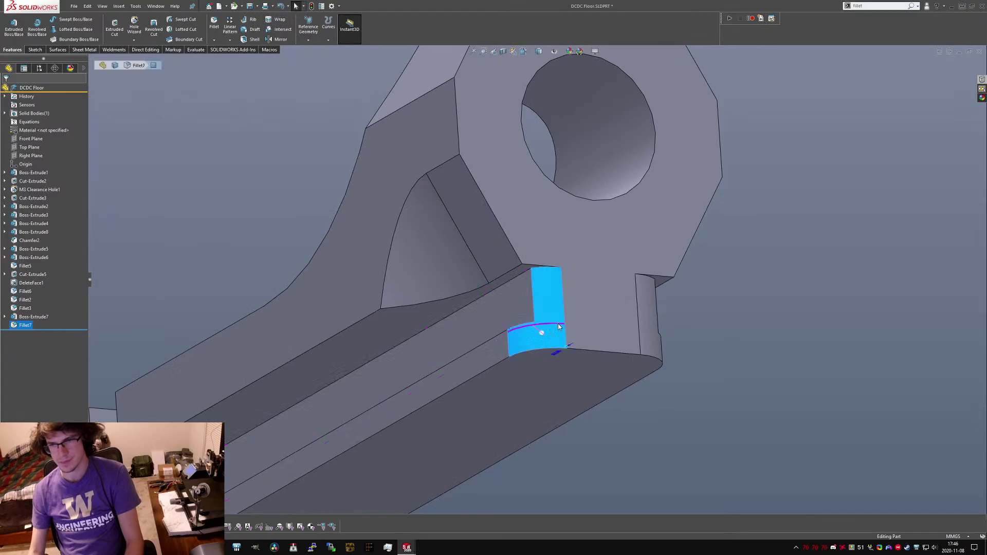
double_click(556, 354)
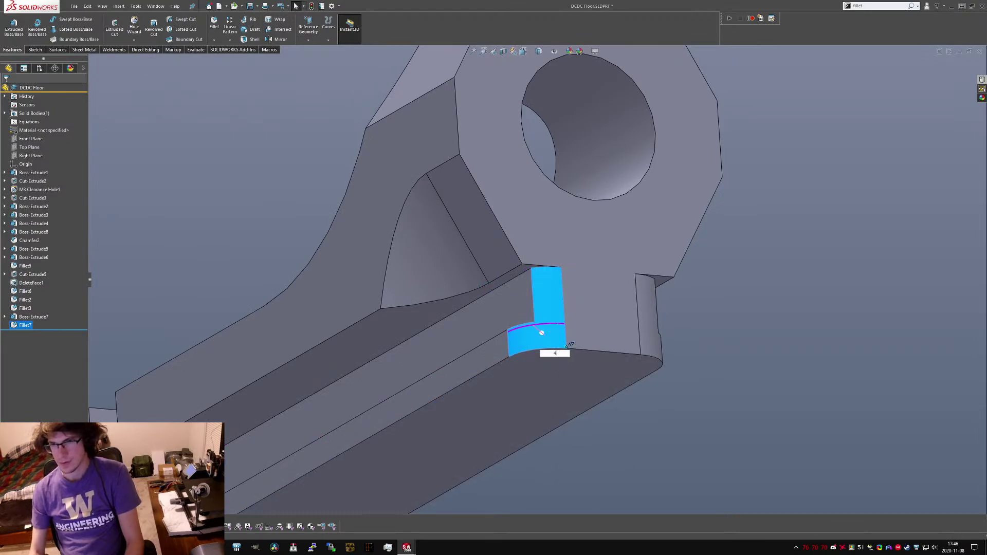
type("4")
key("Return")
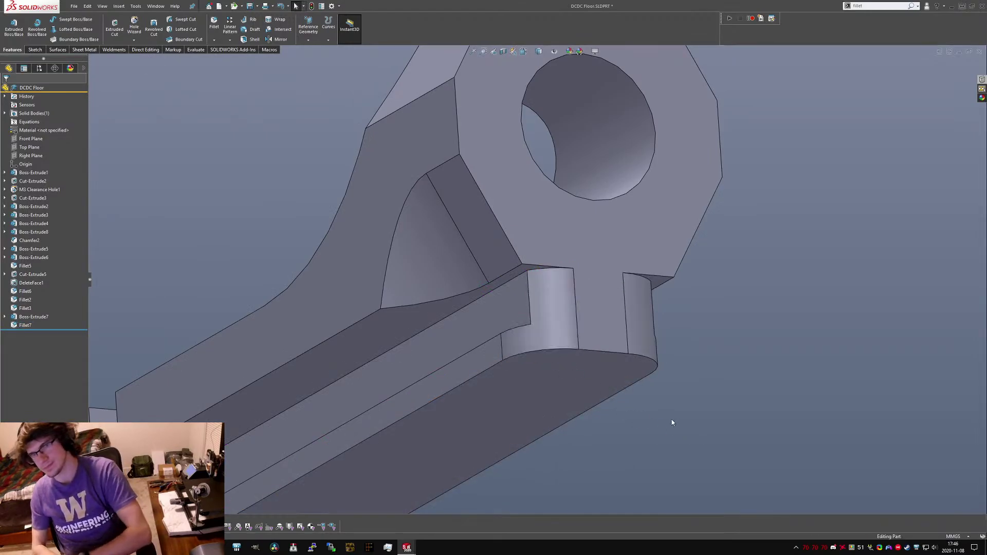
Chamfer the edges where the underside rail meets the floor body beside the nut pocket with a symmetric 2 mm distance.
type("sch")
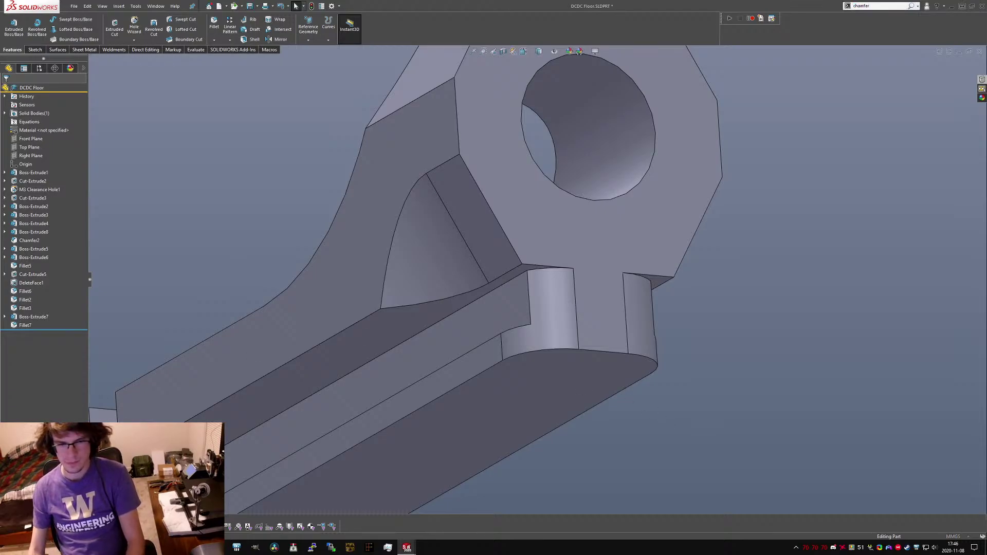
key("Return")
left_click(506, 273)
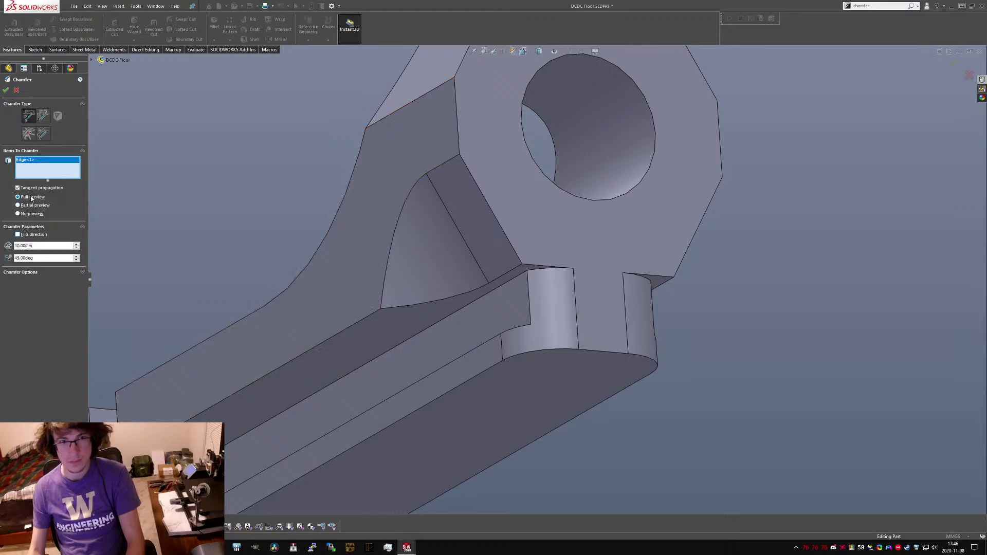
left_click(41, 117)
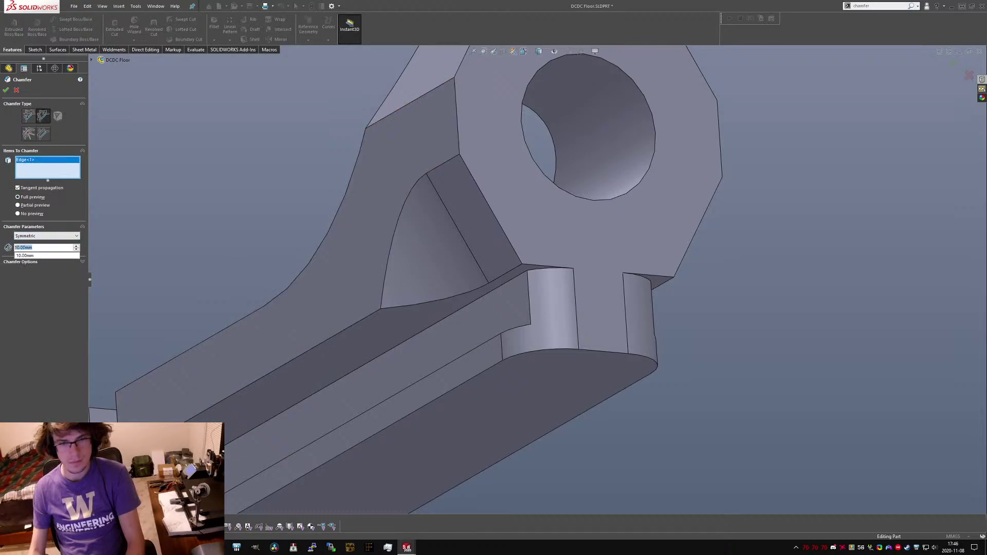
scroll(259, 432, "up", 3)
scroll(259, 430, "down", 5)
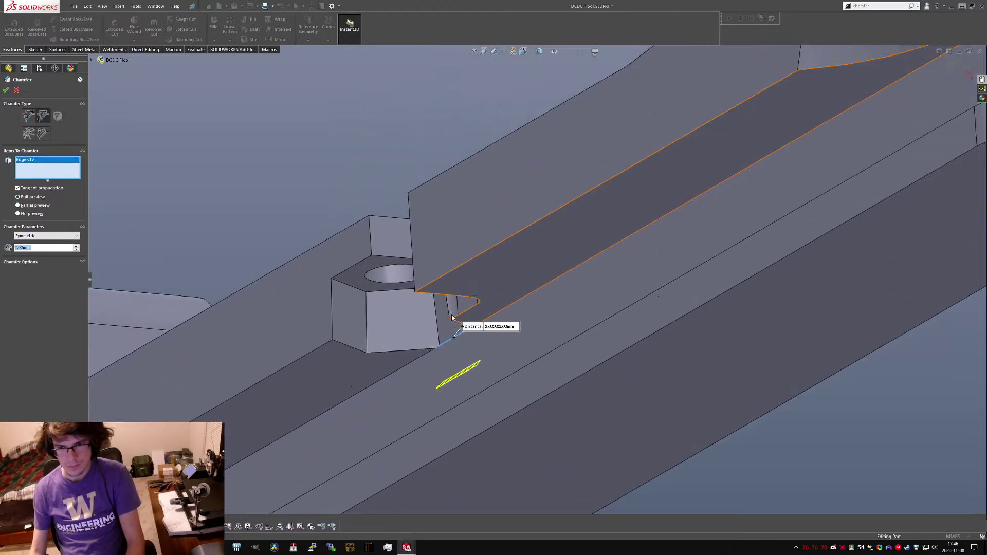
middle_click_drag(418, 341, 468, 352)
scroll(505, 323, "up", 3)
middle_click_drag(504, 324, 501, 388)
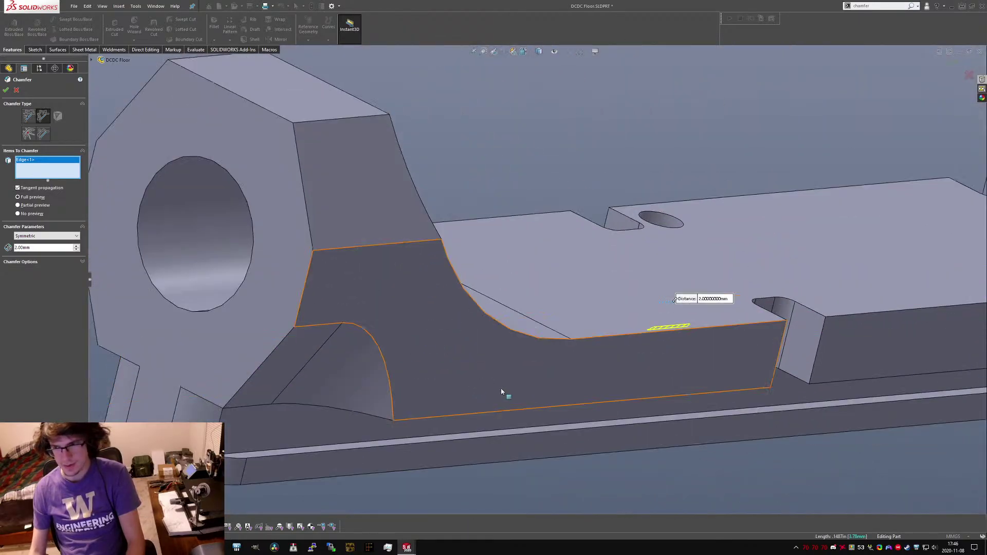
scroll(501, 387, "up", 3)
scroll(781, 290, "down", 4)
middle_click_drag(669, 310, 494, 242)
left_click(489, 282)
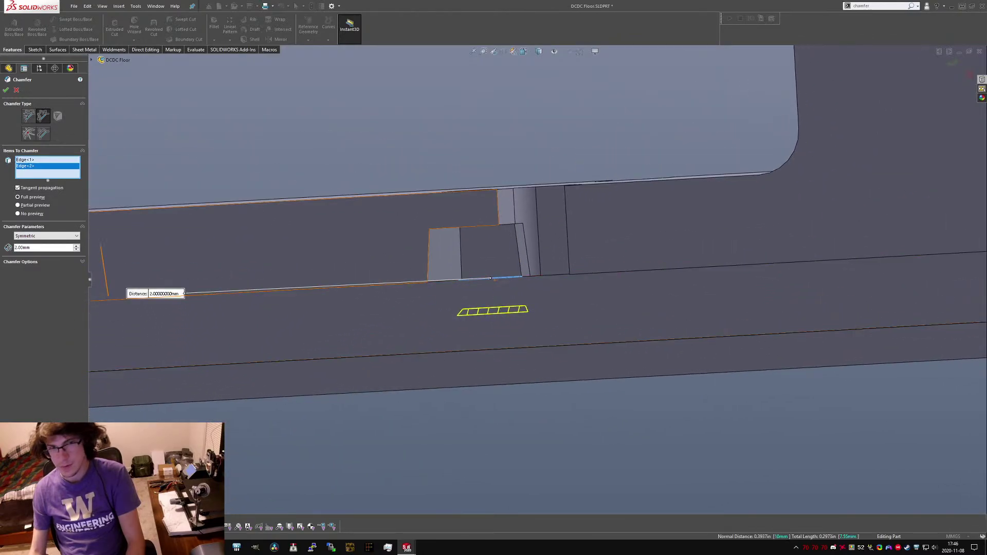
left_click(5, 89)
Examine the new chamfer around the nut pocket and along the underside rail.
middle_click_drag(478, 295, 456, 309)
scroll(516, 287, "up", 8)
middle_click_drag(518, 286, 578, 149)
scroll(577, 269, "down", 5)
scroll(572, 257, "down", 5)
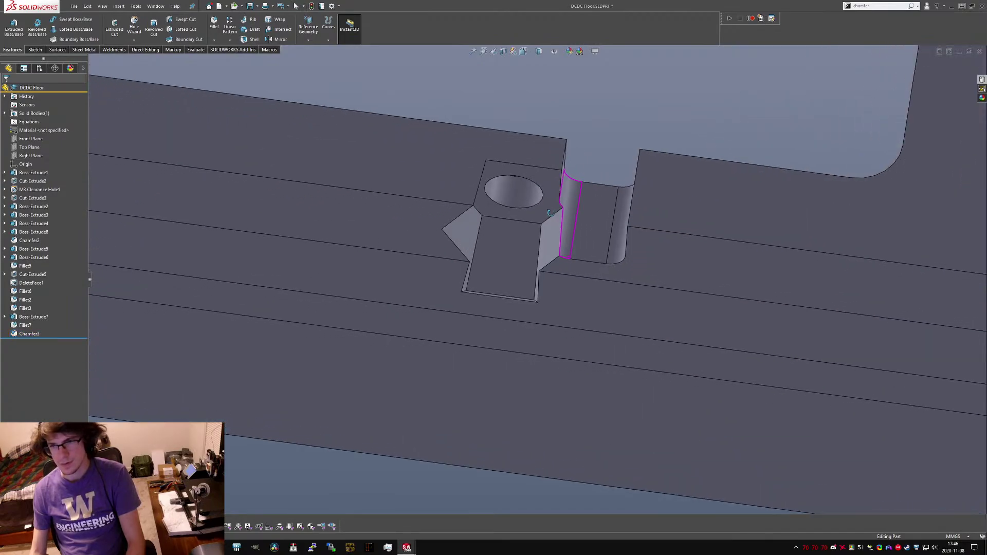
scroll(569, 232, "up", 6)
middle_click_drag(569, 232, 507, 158)
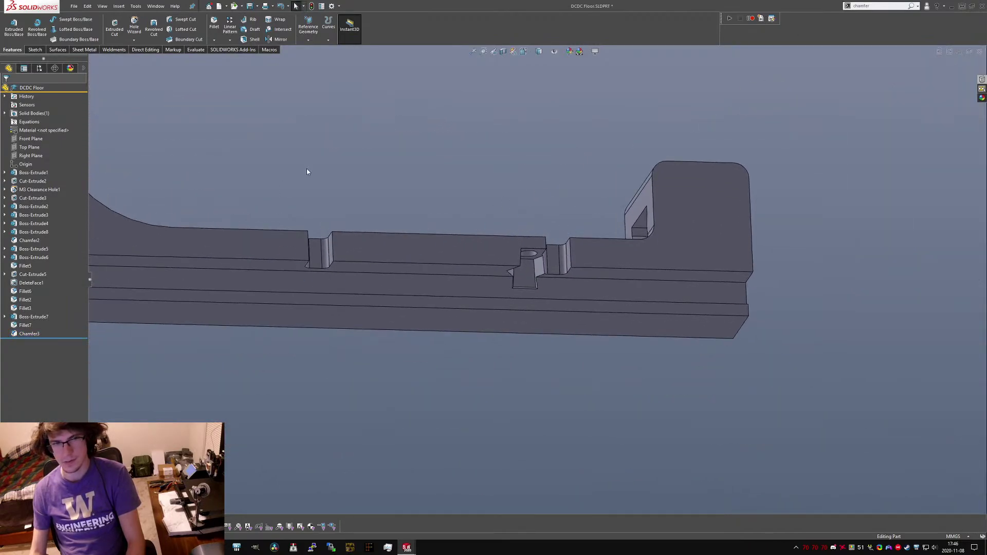
Roll the feature history back to just after Cut-Extrude2 and rename the base block's extrusion as Base Floor Extrude.
left_click(44, 174)
scroll(464, 258, "up", 5)
left_click(110, 342)
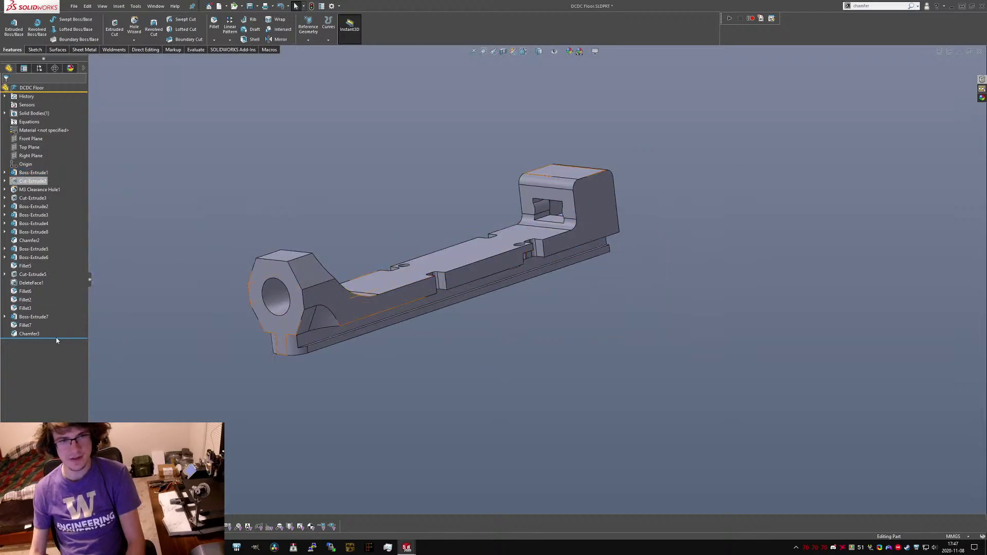
left_click(32, 173)
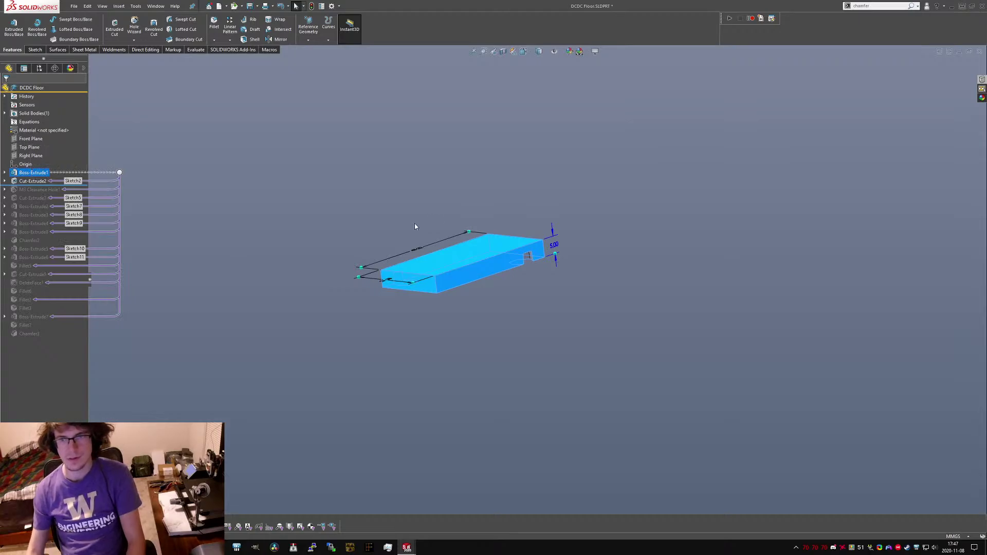
middle_click_drag(415, 227, 511, 275)
scroll(457, 256, "down", 2)
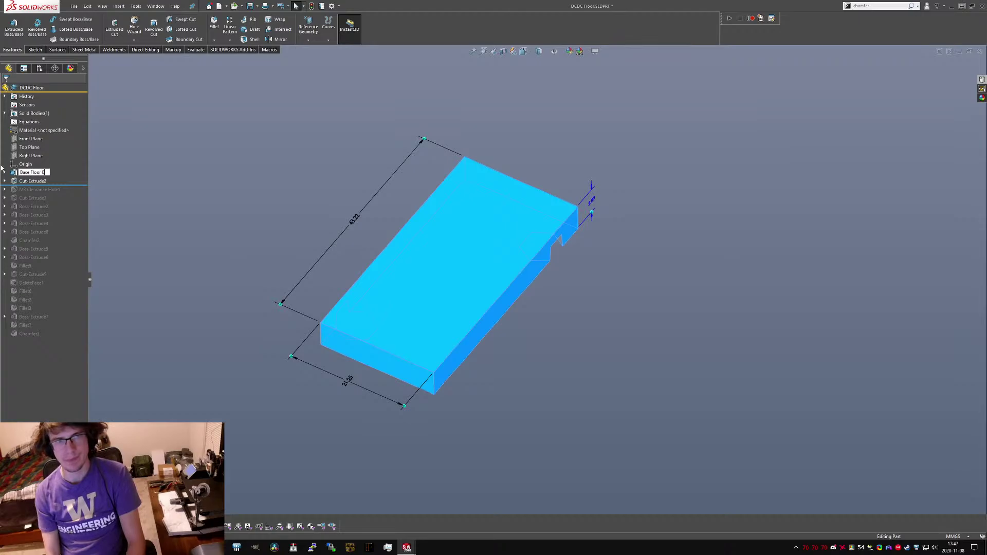
Rename the cut following Base Floor Extrude as M3 Nut Clearance Cut.
left_click(30, 181)
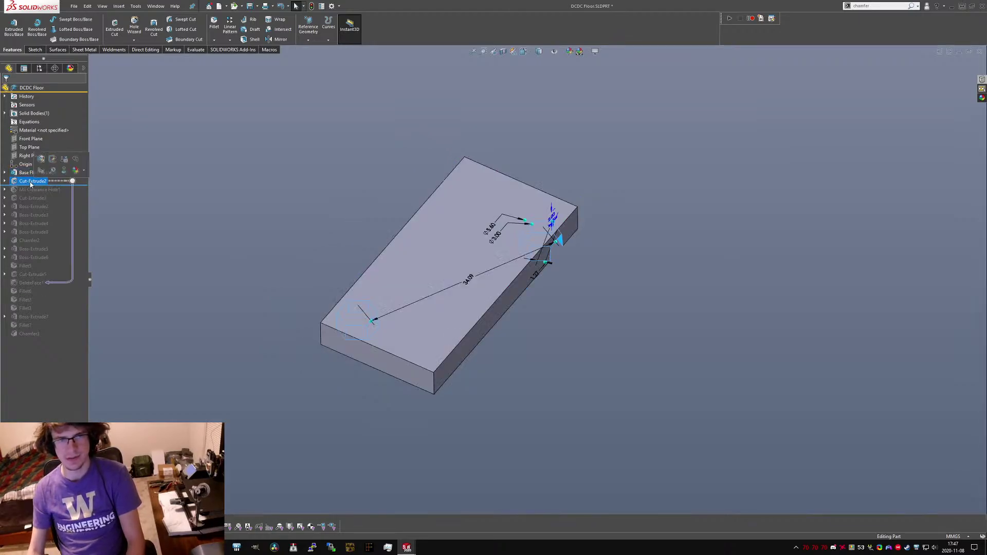
left_click(32, 181)
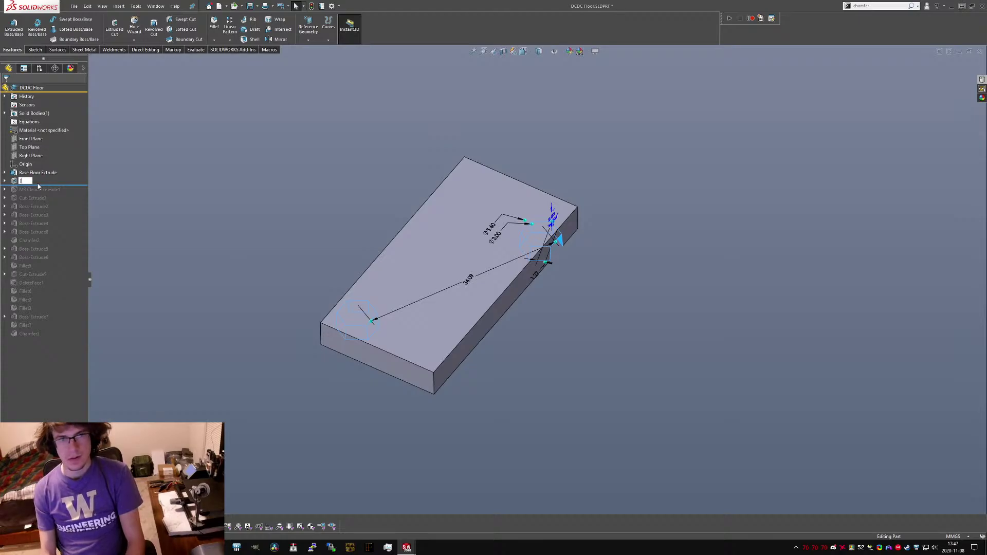
type("M3 Nut Clearance Cut")
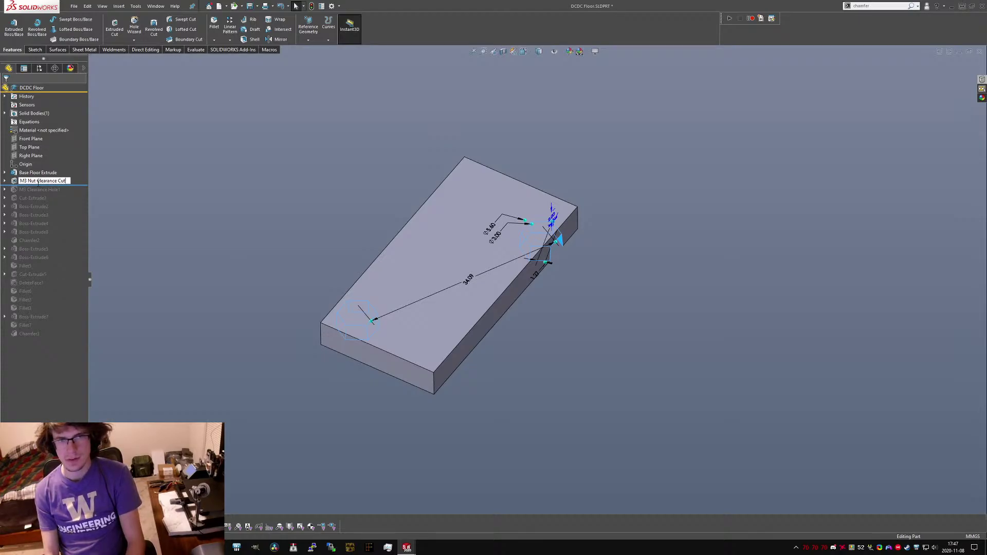
key("Return")
Roll the history forward by one feature and rename the M3 clearance hole feature as M3 Clamp Bolt Holes.
left_click_drag(78, 186, 79, 194)
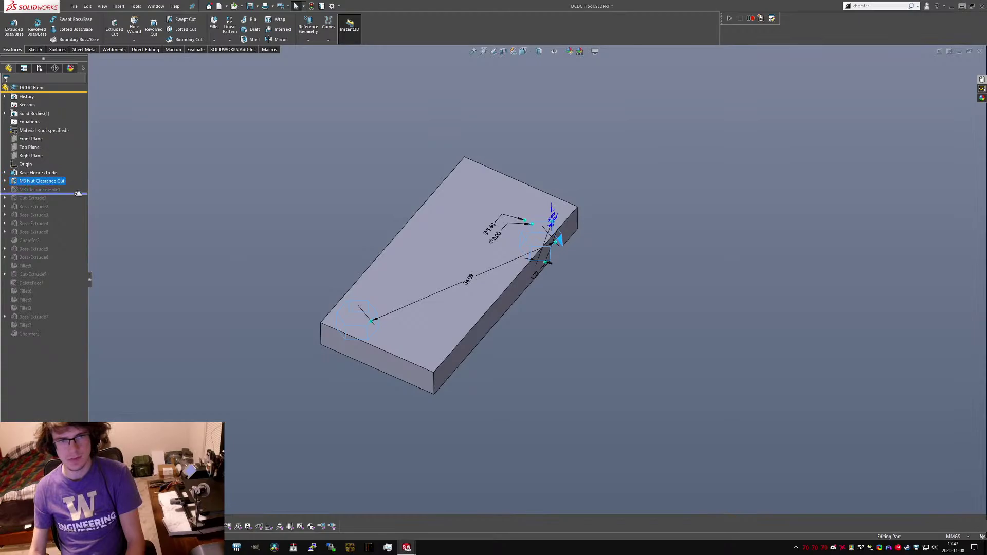
left_click(32, 190)
left_click(61, 190)
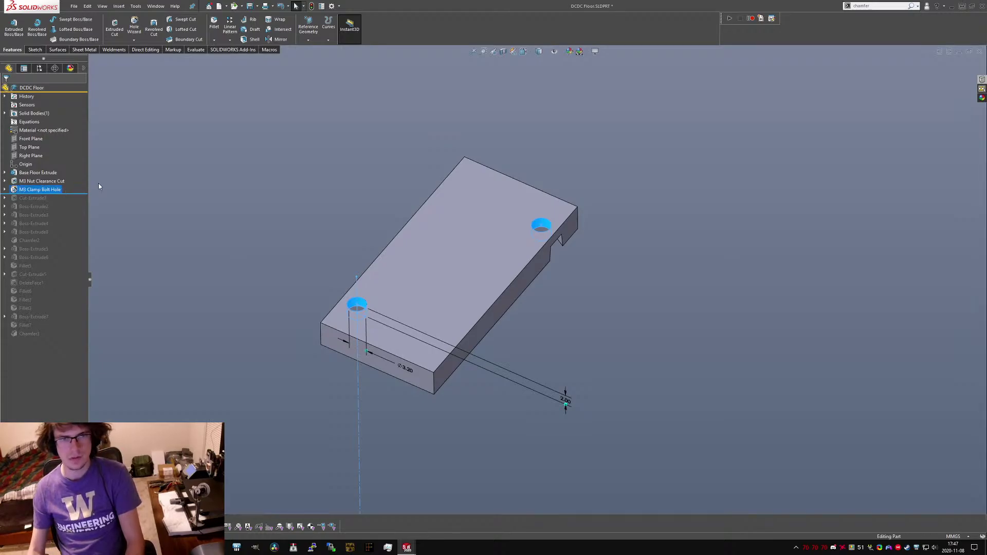
key("Escape")
left_click(45, 190)
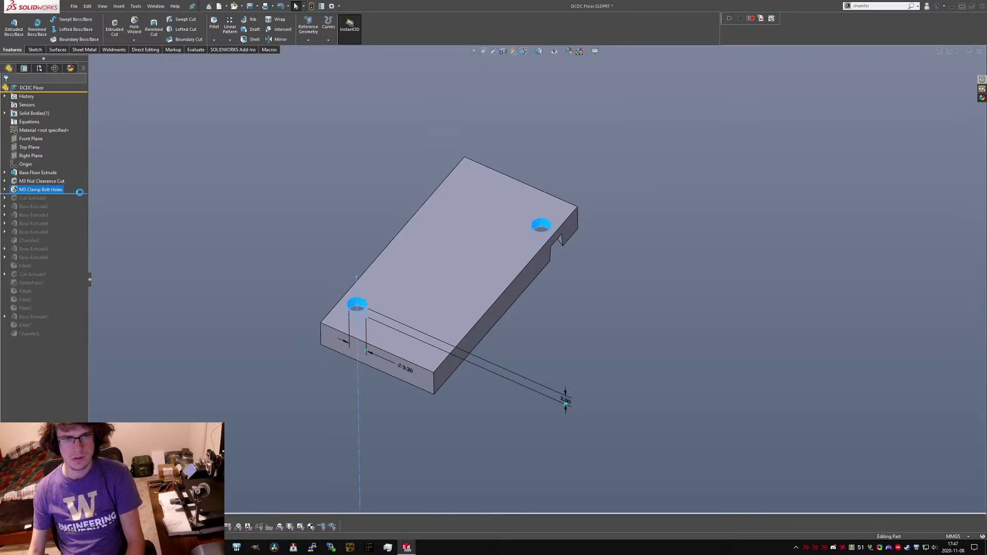
Roll the history forward through Boss-Extrude3 and rename the edge-notch cut as Solder Point Clearance.
left_click_drag(79, 194, 76, 213)
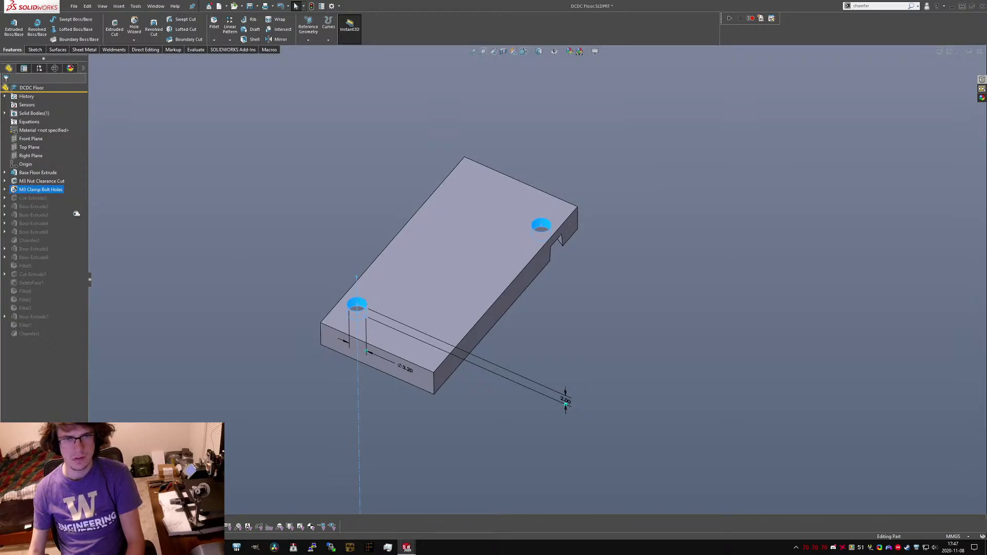
left_click(38, 199)
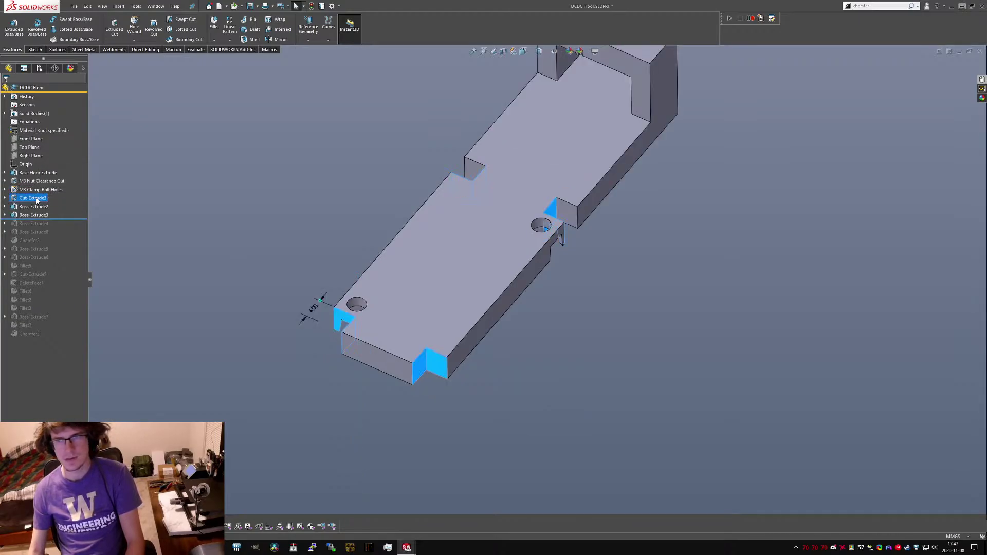
double_click(37, 201)
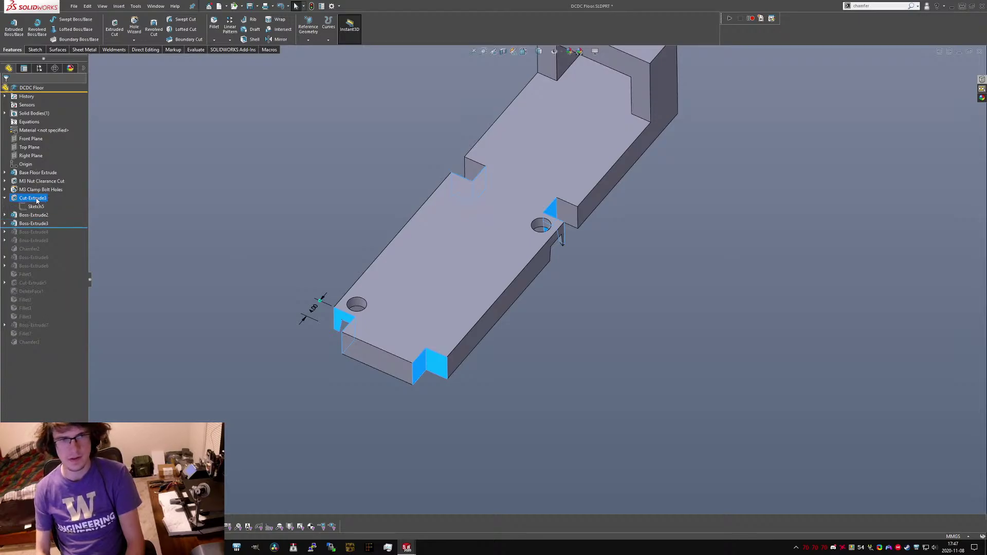
double_click(36, 201)
left_click(25, 199)
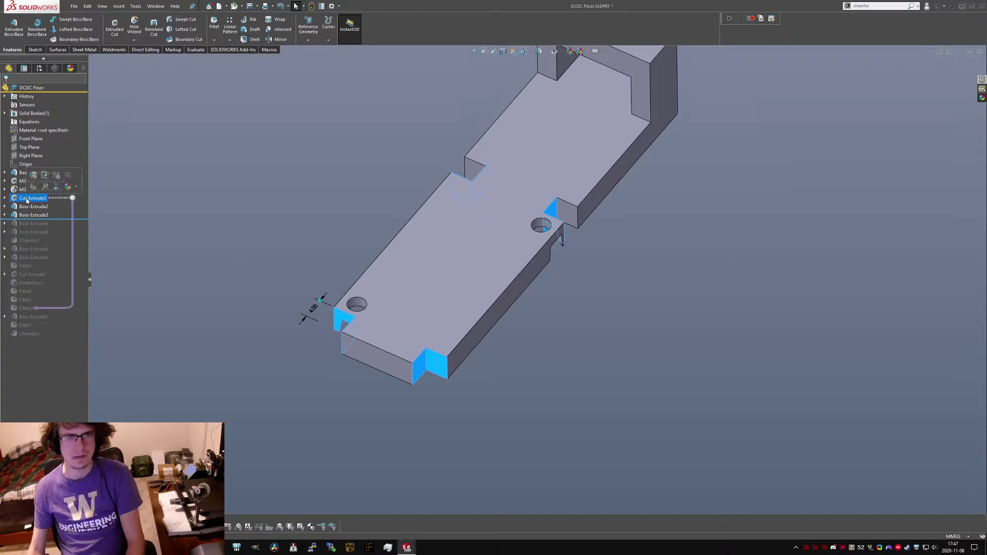
left_click(27, 199)
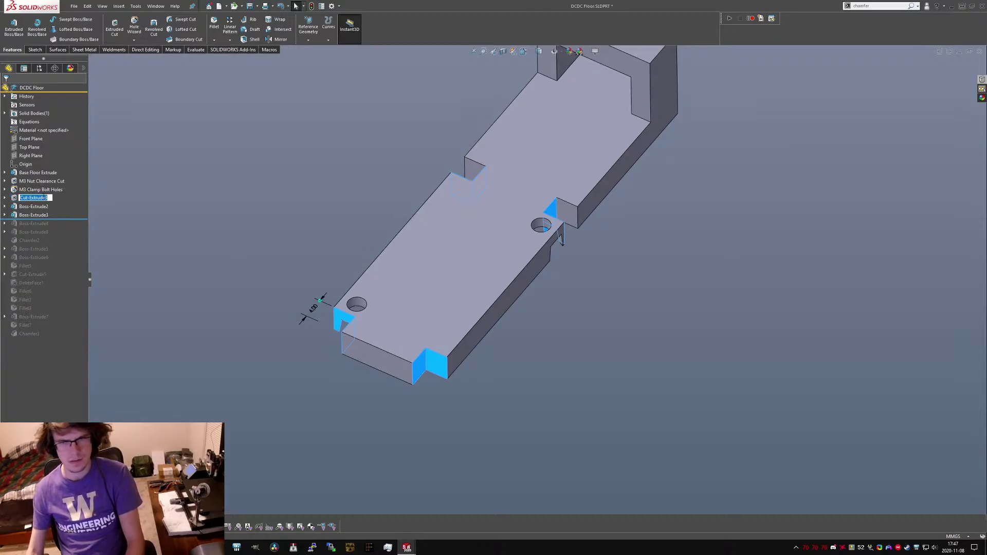
type("Solder Poi")
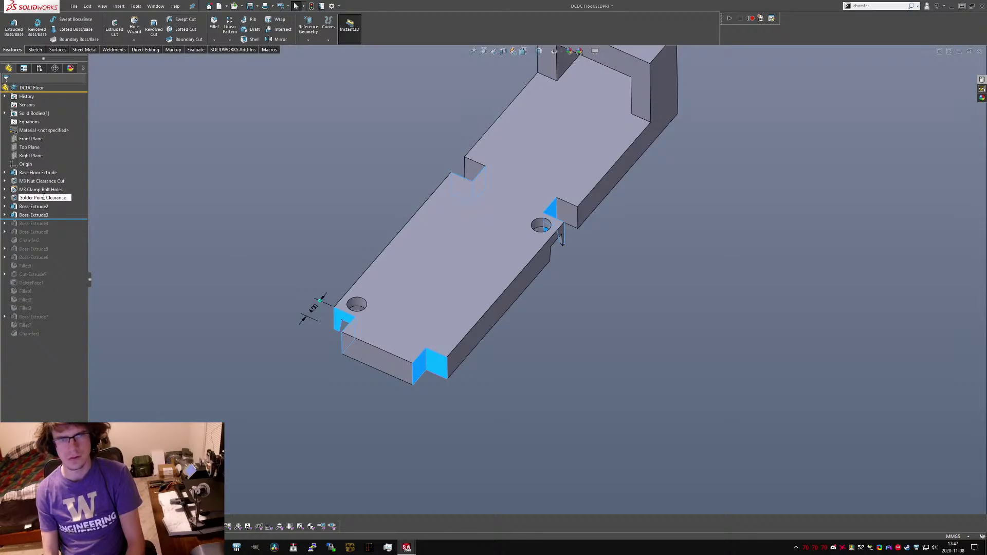
type("nt Clearance")
key("Return")
Inspect the geometry added by Boss-Extrude2 and Boss-Extrude3, rolling the history back before Boss-Extrude3 and forward again.
left_click(29, 206)
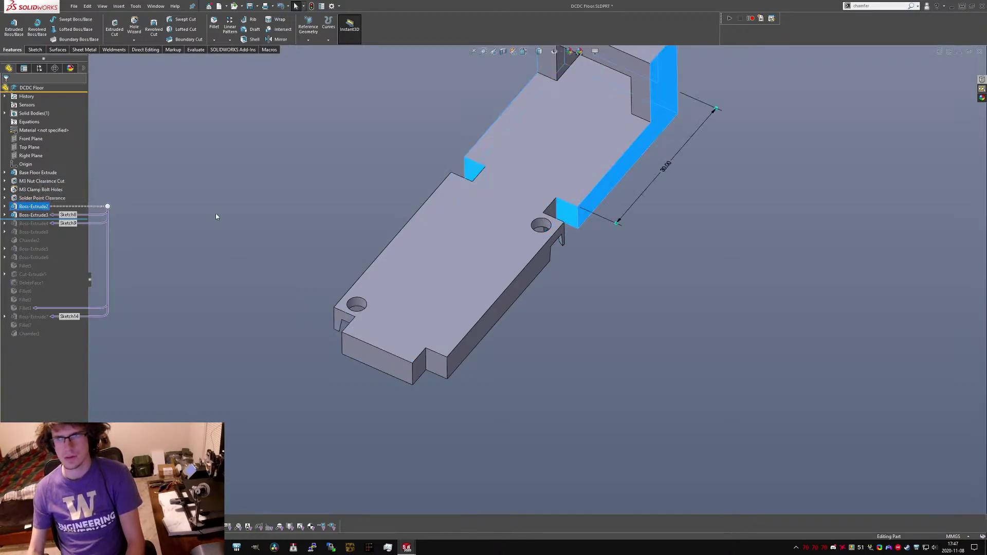
scroll(494, 217, "up", 2)
scroll(588, 145, "down", 2)
middle_click_drag(588, 150, 525, 214)
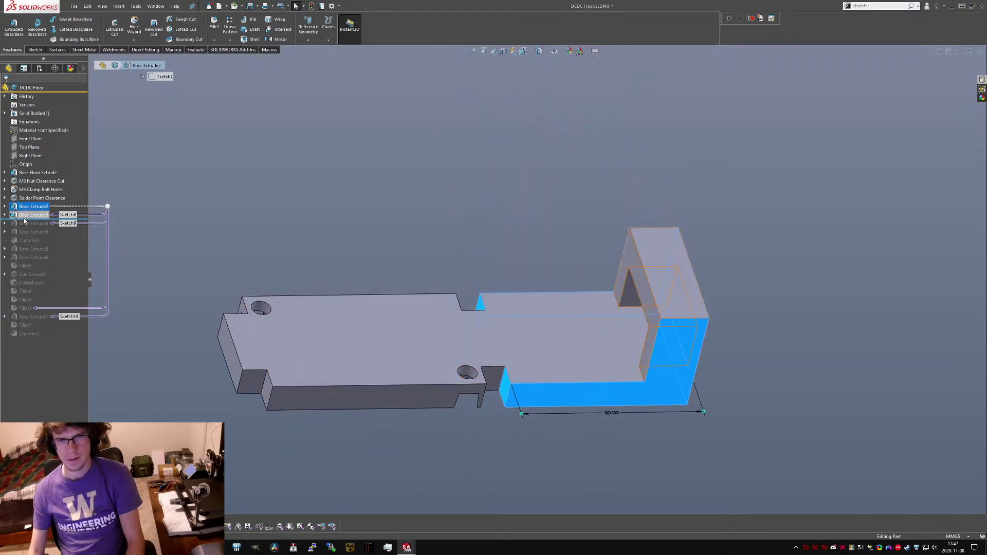
key("Escape")
middle_click_drag(601, 320, 443, 258)
left_click(34, 206)
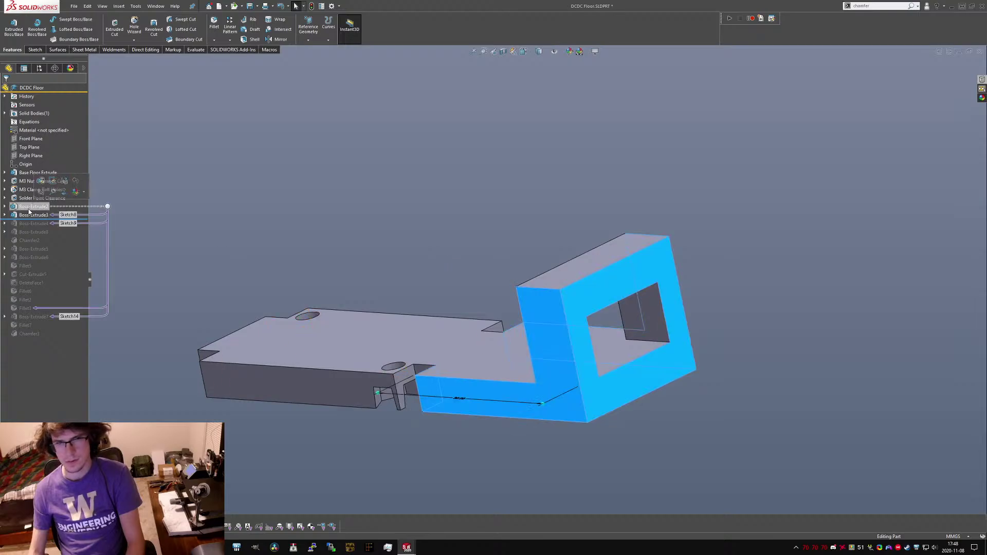
left_click_drag(29, 219, 26, 211)
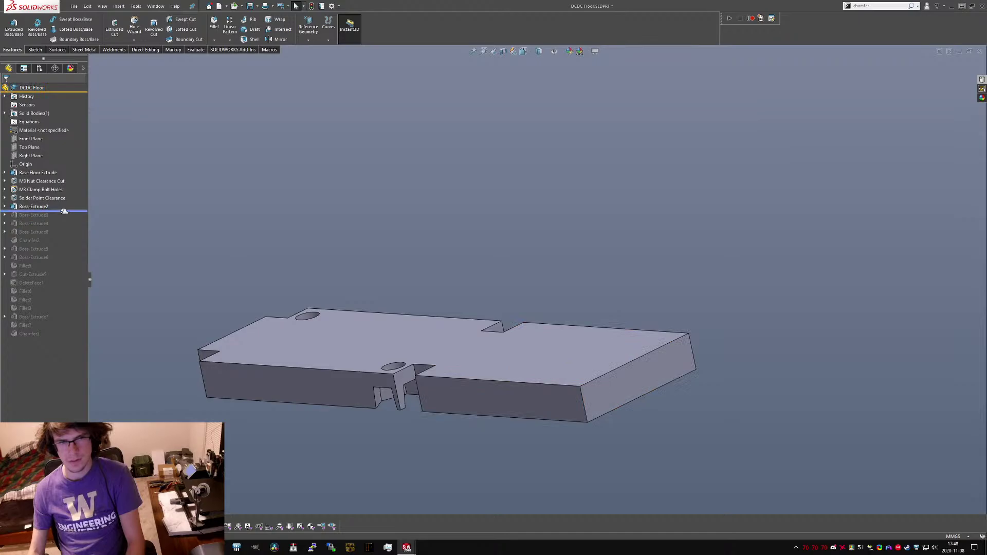
left_click_drag(64, 211, 51, 220)
Rename Boss-Extrude2 as Fan Connector Floor.
left_click(31, 207)
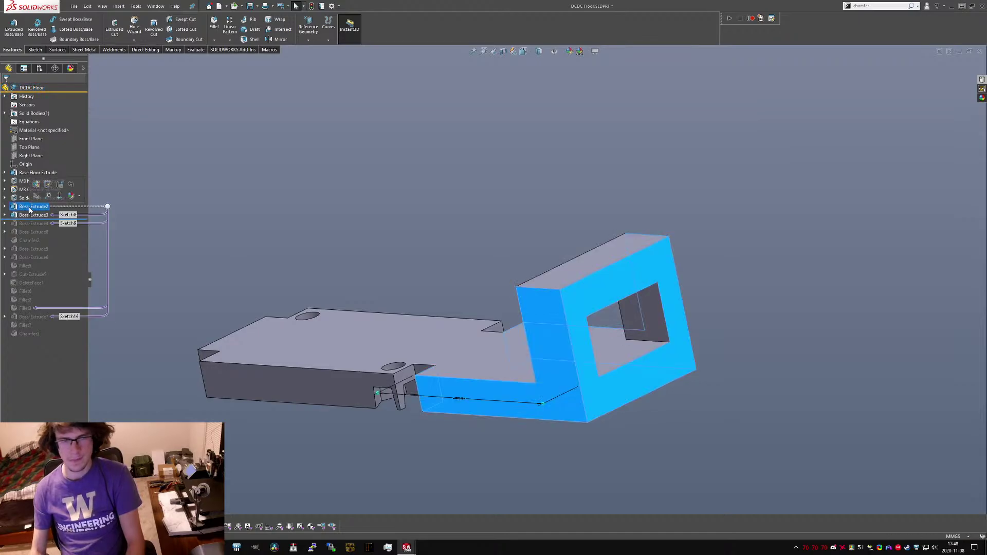
left_click(32, 208)
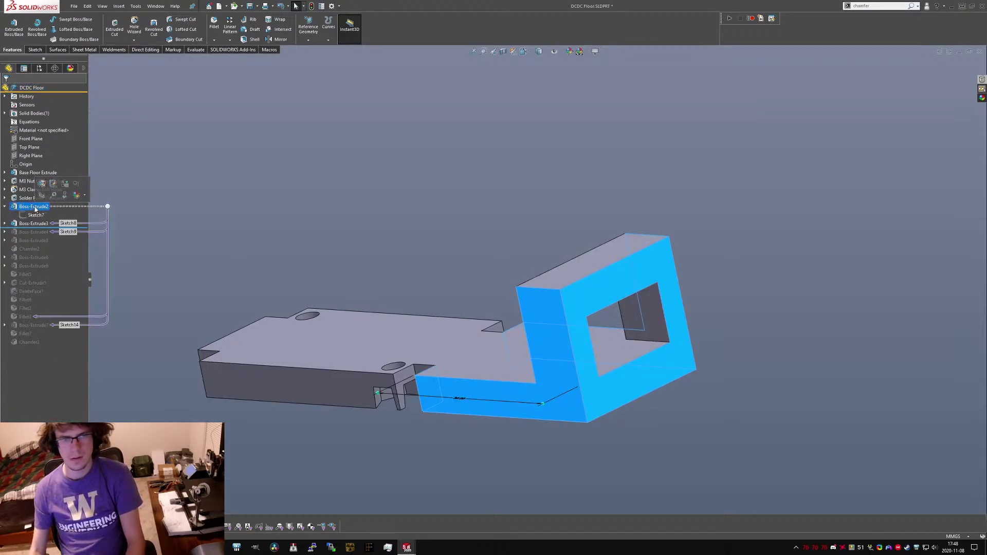
left_click(35, 207)
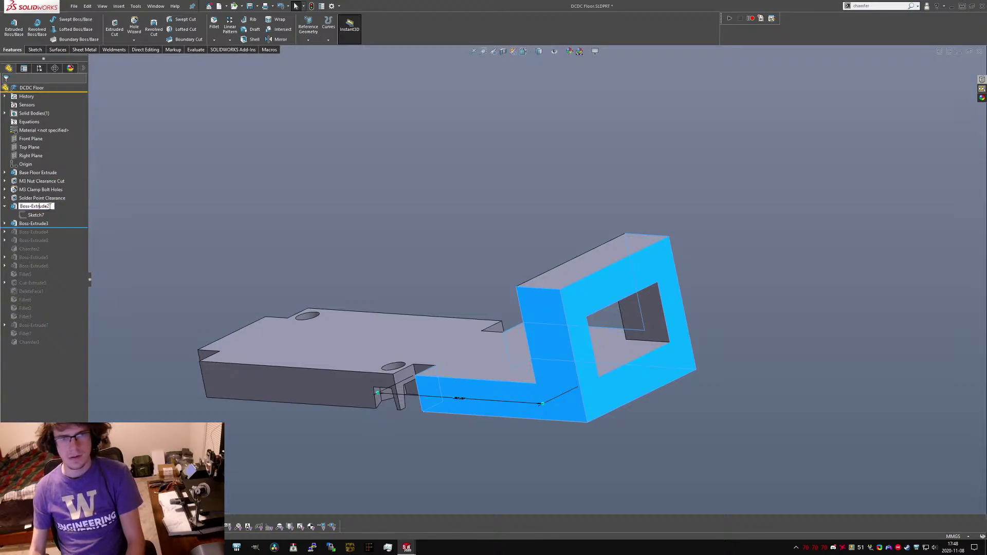
type("Fan C")
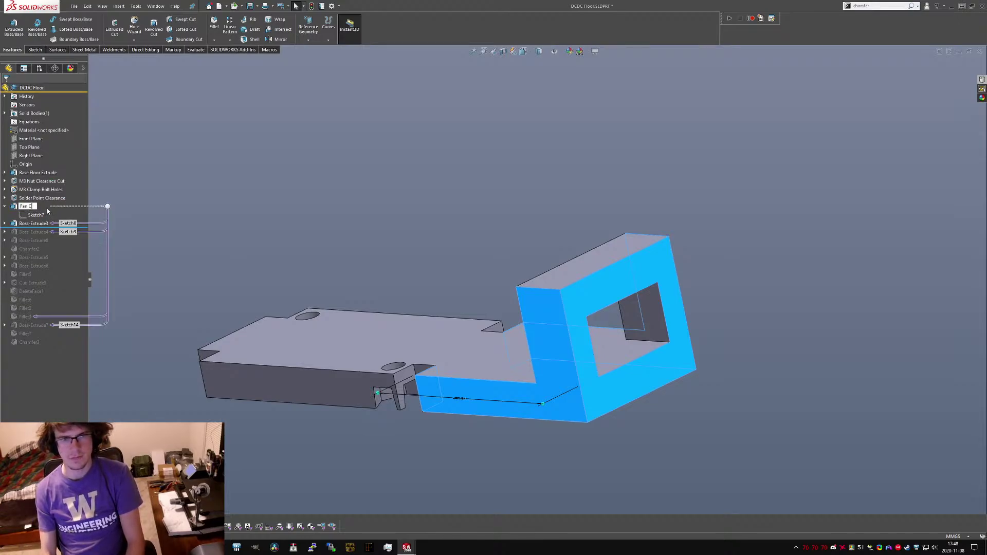
type("onnector Floor")
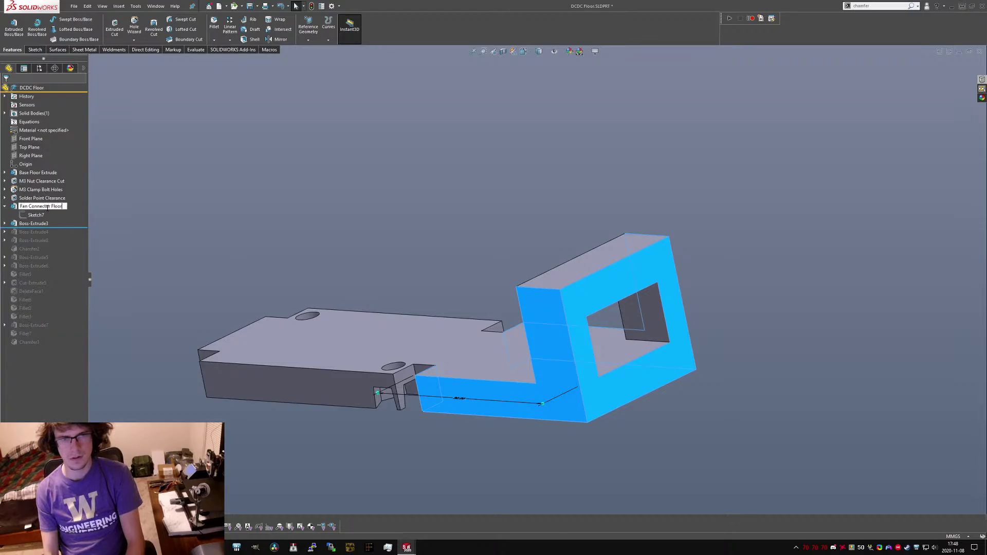
key("Return")
left_click(26, 224)
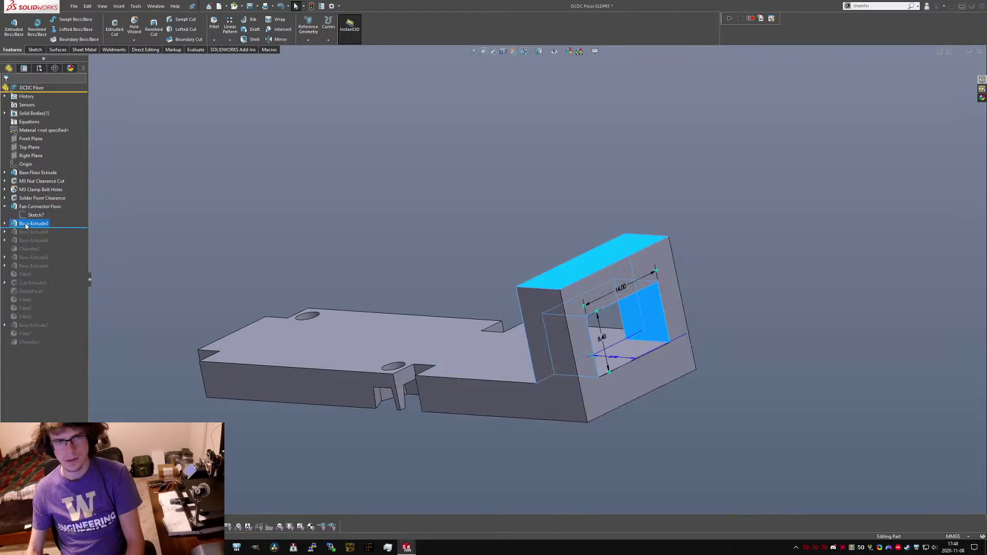
double_click(26, 227)
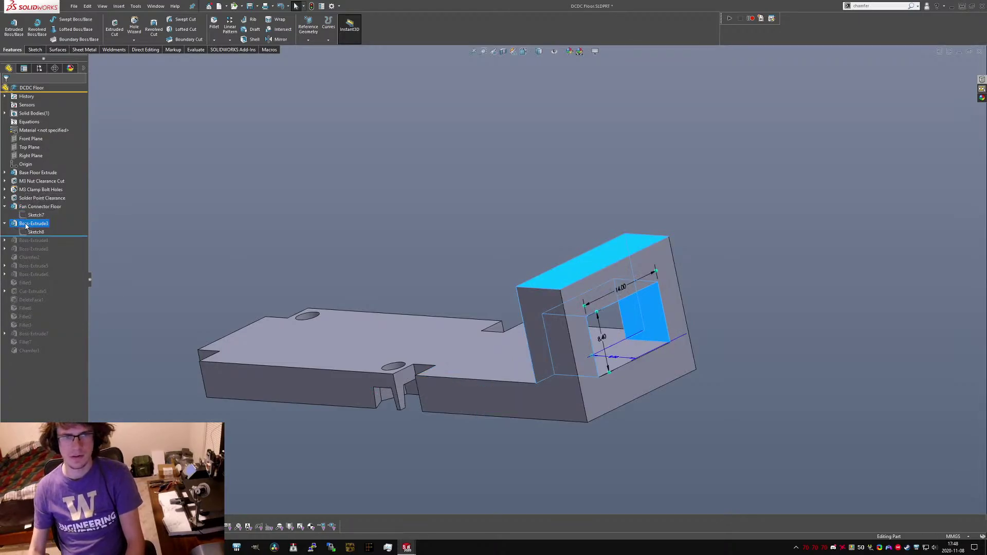
left_click(31, 226)
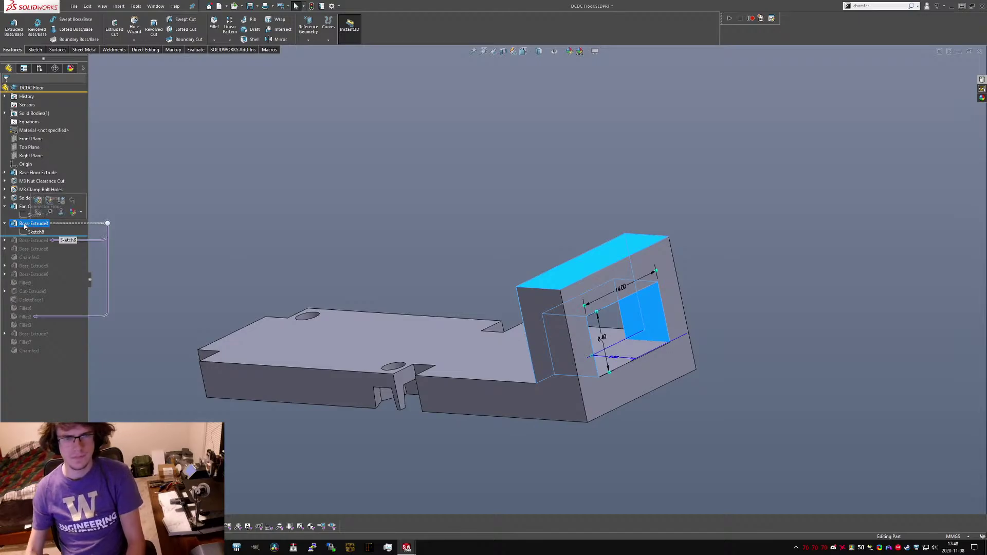
left_click(38, 227)
left_click(34, 227)
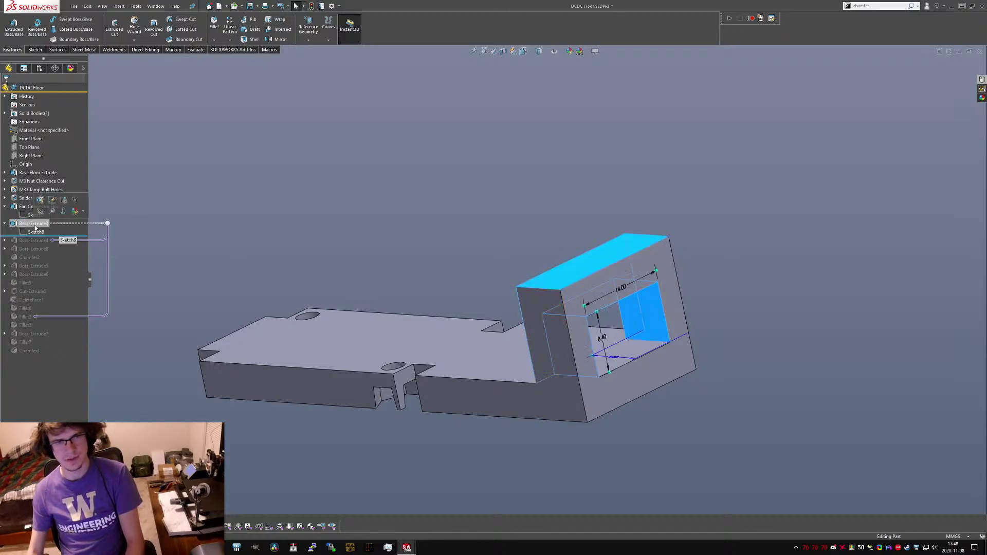
left_click(24, 226)
right_click(31, 225)
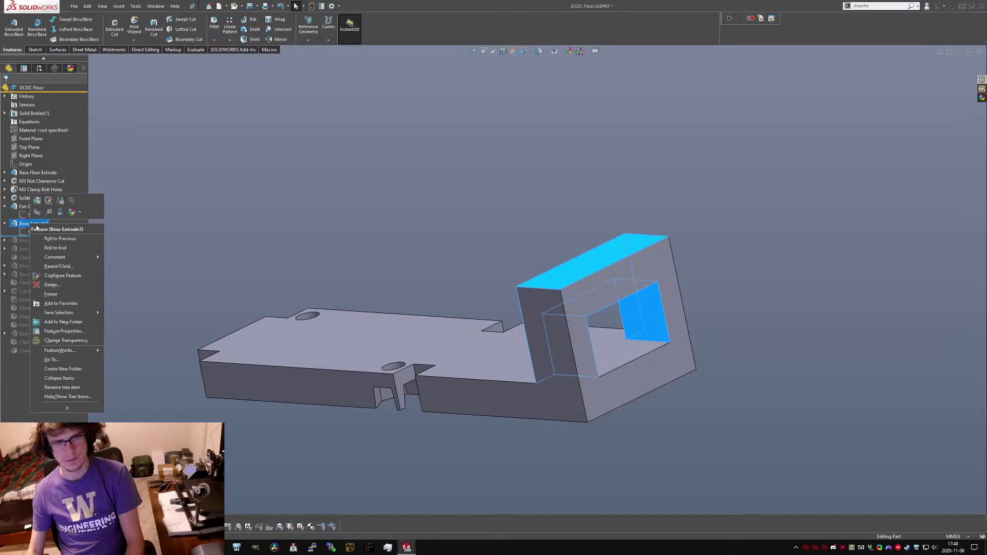
left_click(136, 270)
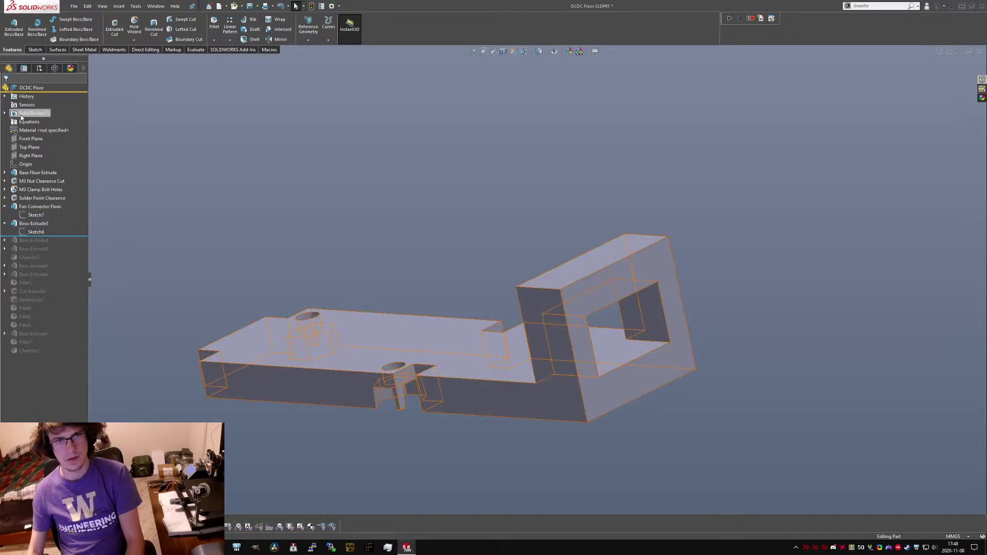
Turn off Dynamic Reference Visualization (Child) for the DCDC Floor part.
right_click(26, 88)
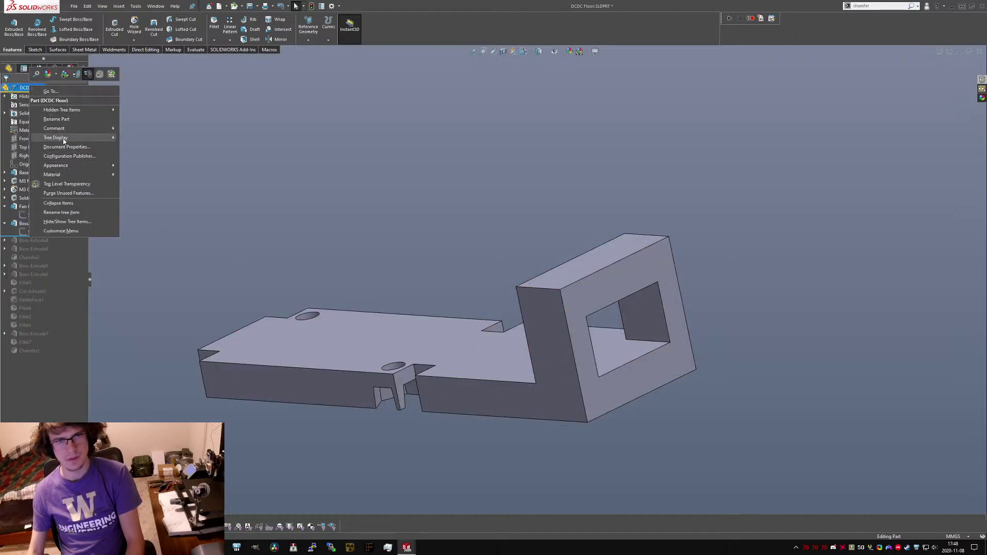
left_click(146, 181)
right_click(31, 89)
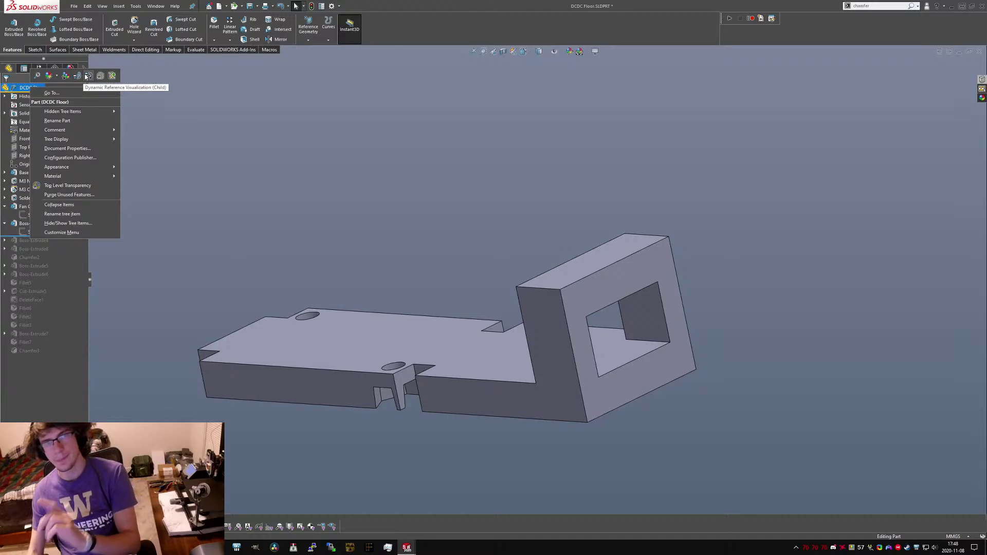
left_click(84, 80)
Rename Boss-Extrude3 as Fan Connector Front Shell.
left_click(41, 224)
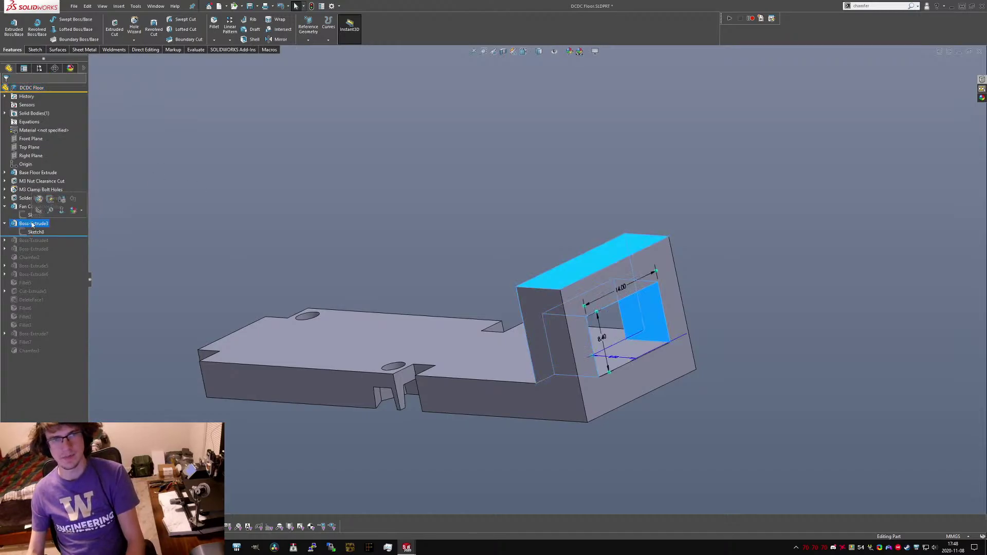
left_click(32, 223)
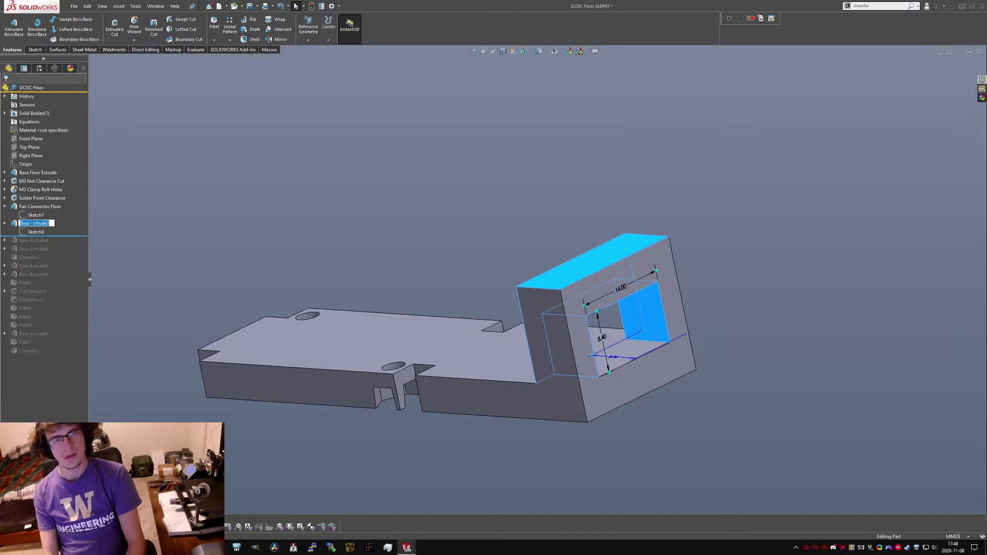
type("Fan Connector Fron")
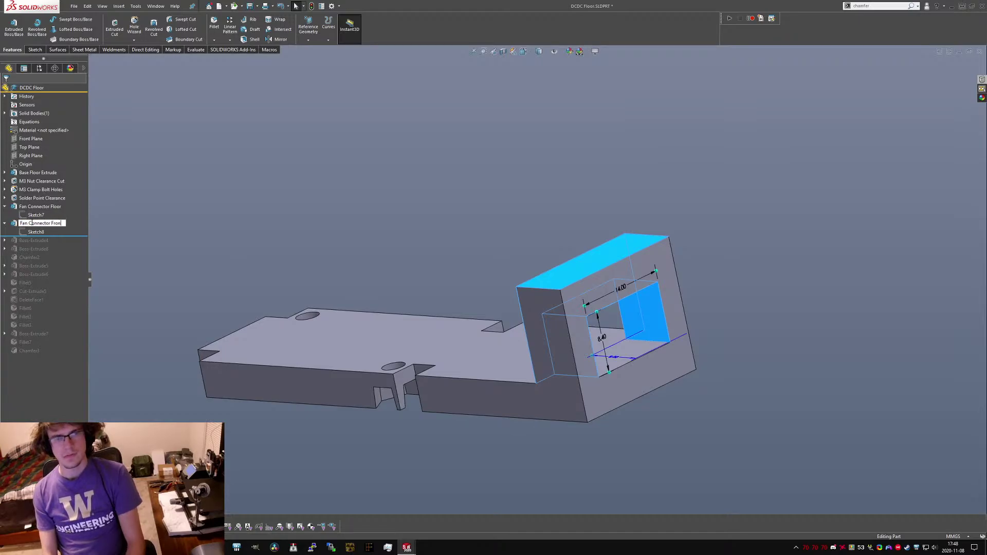
type("t Shell")
key("Return")
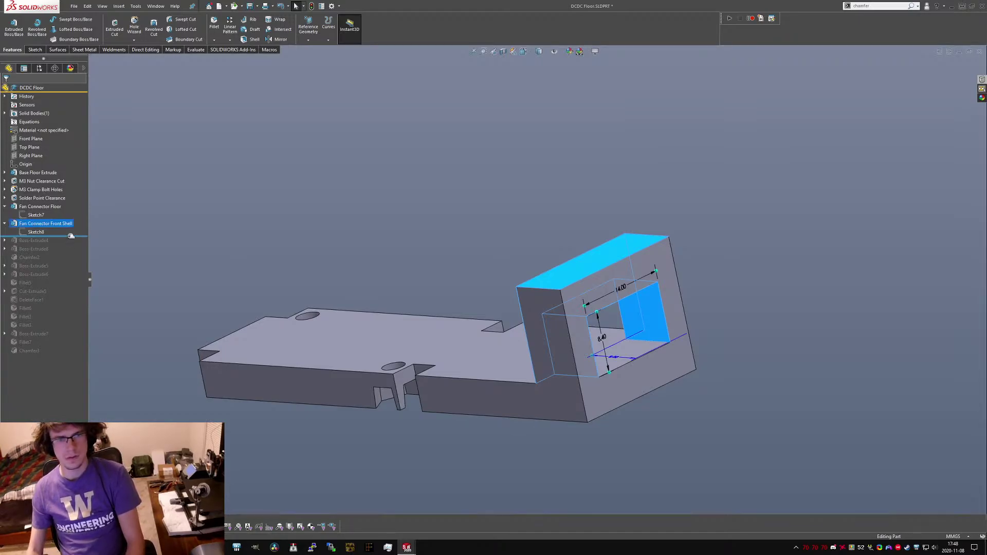
Roll the history forward by one feature and rename Boss-Extrude4 as Fan Connector Back Shell.
left_click_drag(71, 236, 69, 245)
left_click(29, 241)
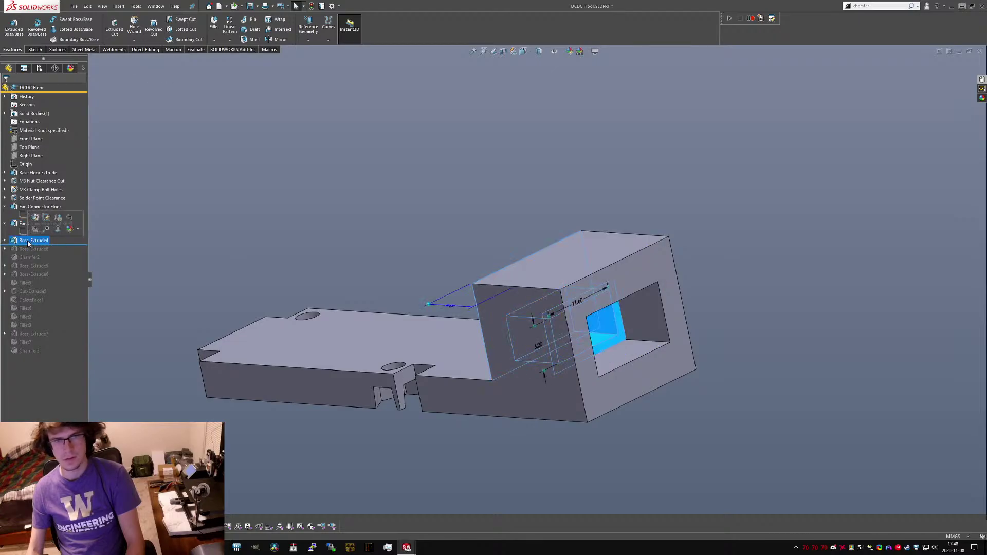
left_click(26, 240)
type("Fan Connector Back Shell")
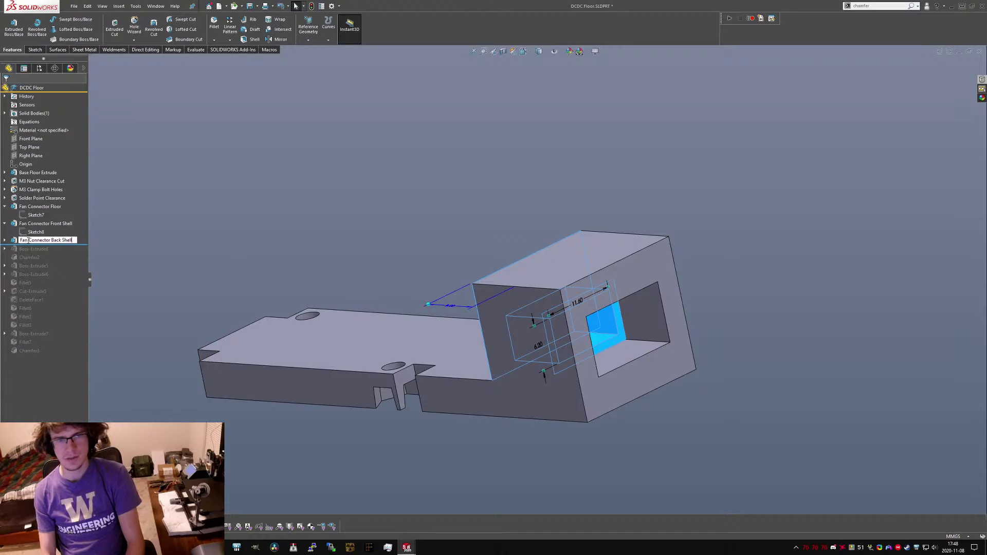
key("Return")
Roll the history forward past the extrude following Fan Connector Back Shell and select that extrude.
left_click_drag(59, 245, 56, 252)
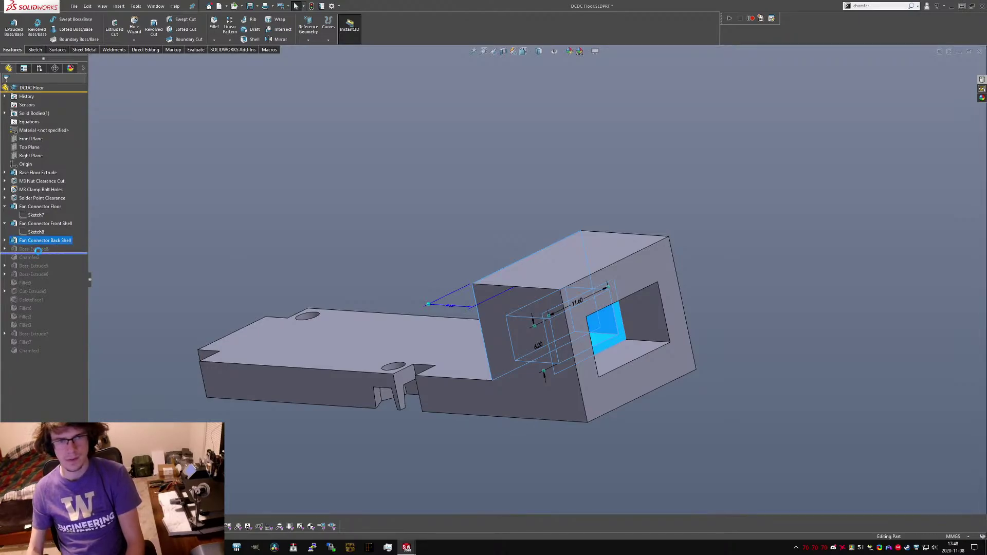
left_click(41, 250)
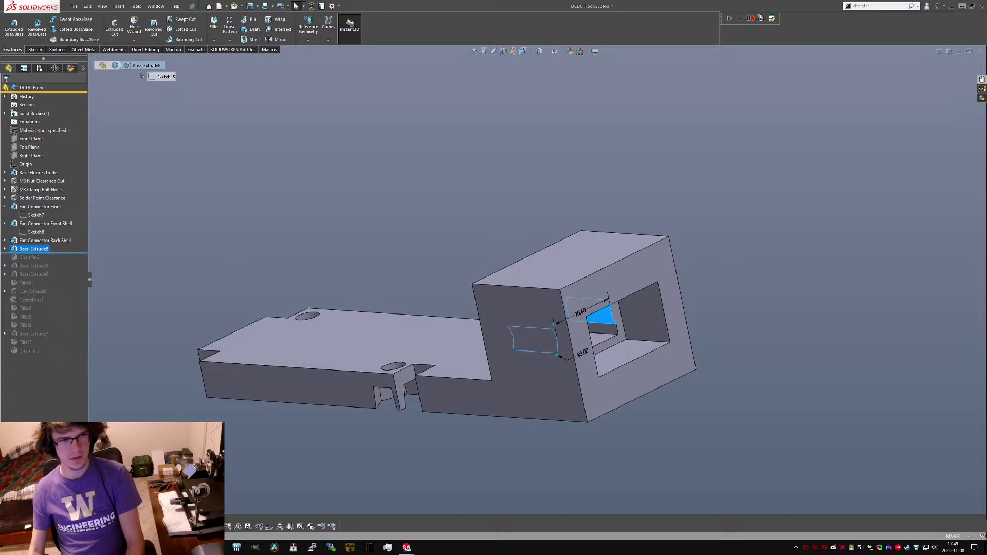
Switch to the browser and search Google for "injection mold friction rib", then return to SOLIDWORKS.
left_click_drag(0, 236, 361, 180)
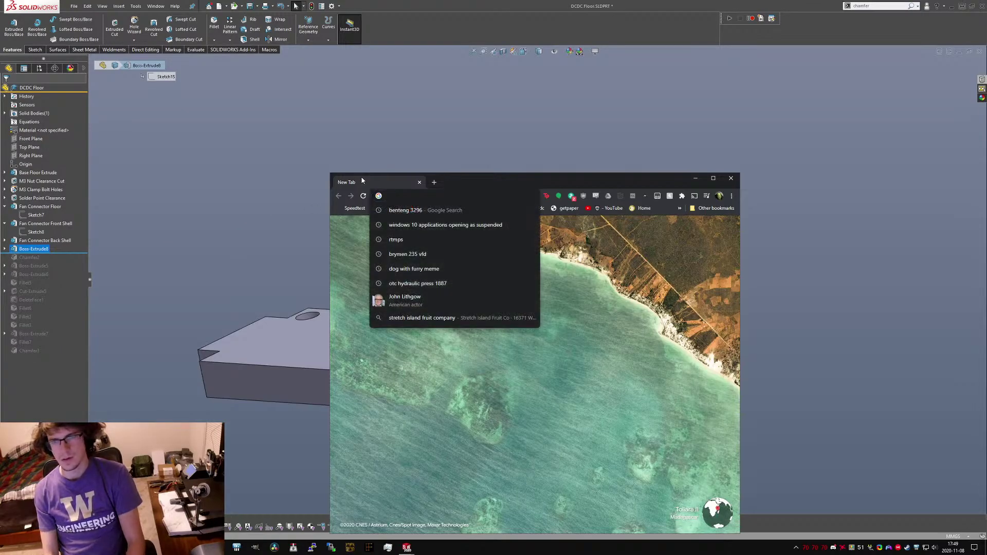
type("injection mo")
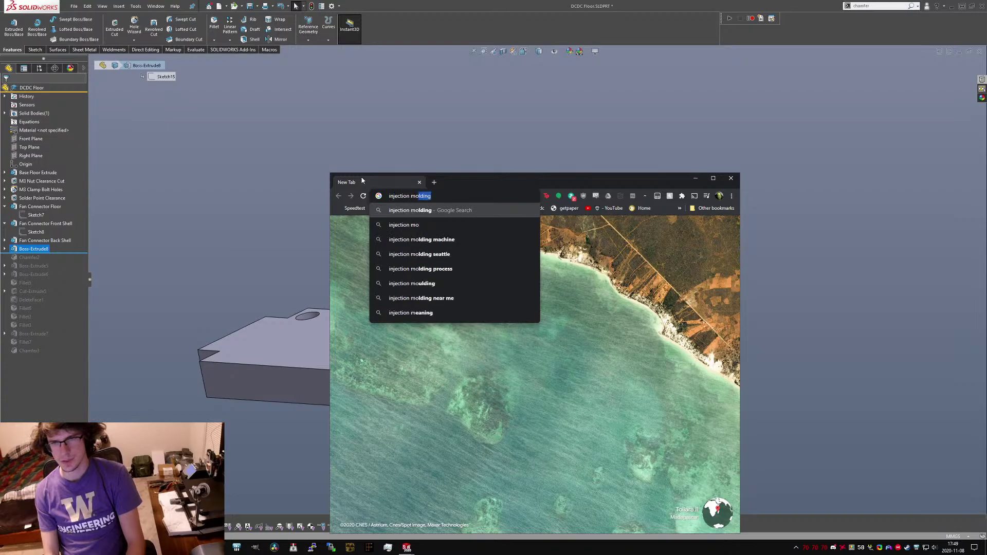
type("ld friction rib")
key("Return")
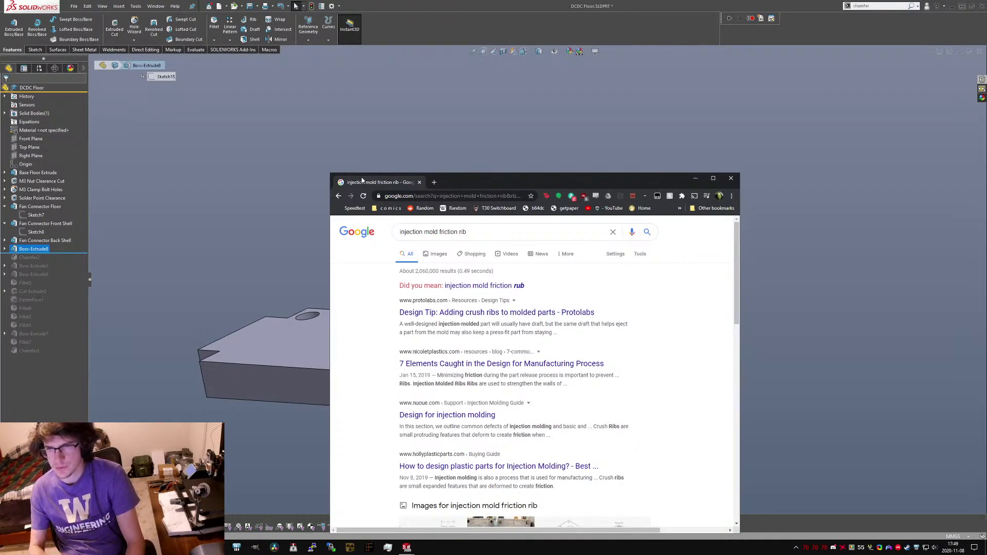
left_click(696, 178)
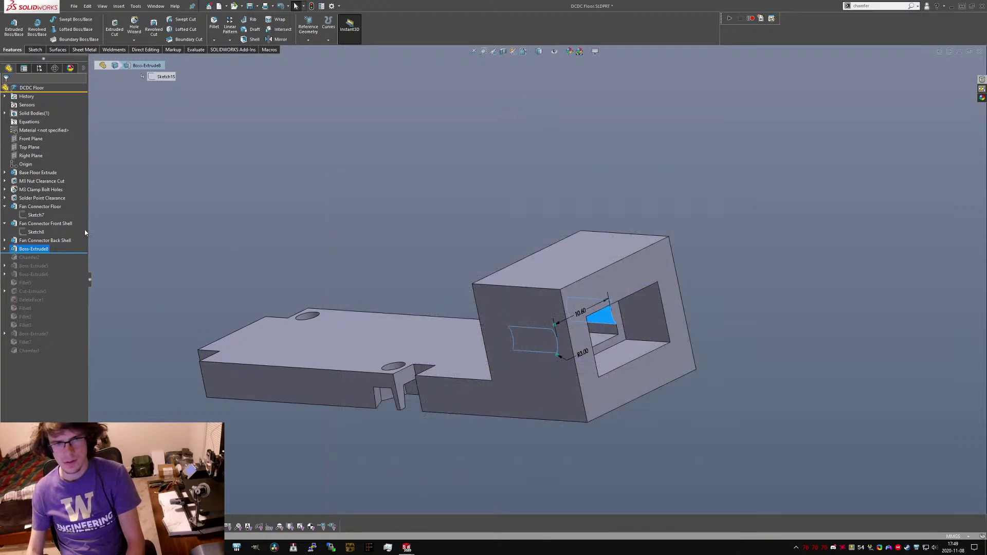
Rename the rib extrude following Fan Connector Back Shell as Fan Connector Crush Ribs.
left_click(25, 249)
type("Fan Con")
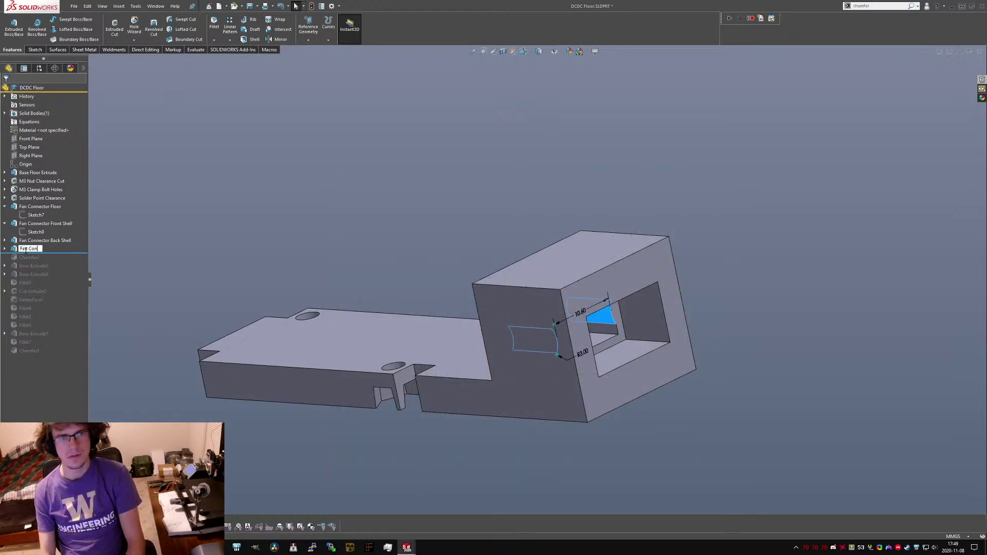
type("nector Crush Ribs")
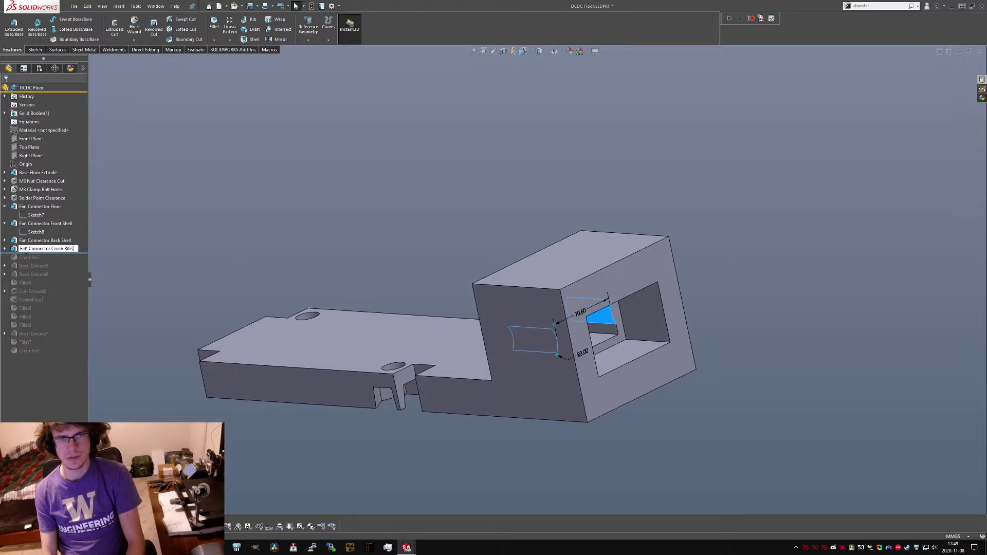
key("Return")
Roll the history forward through Boss-Extrude6 and rename the chamfer inside the fan connector opening as Fan Connector Shell Chamfer.
left_click_drag(46, 255, 47, 279)
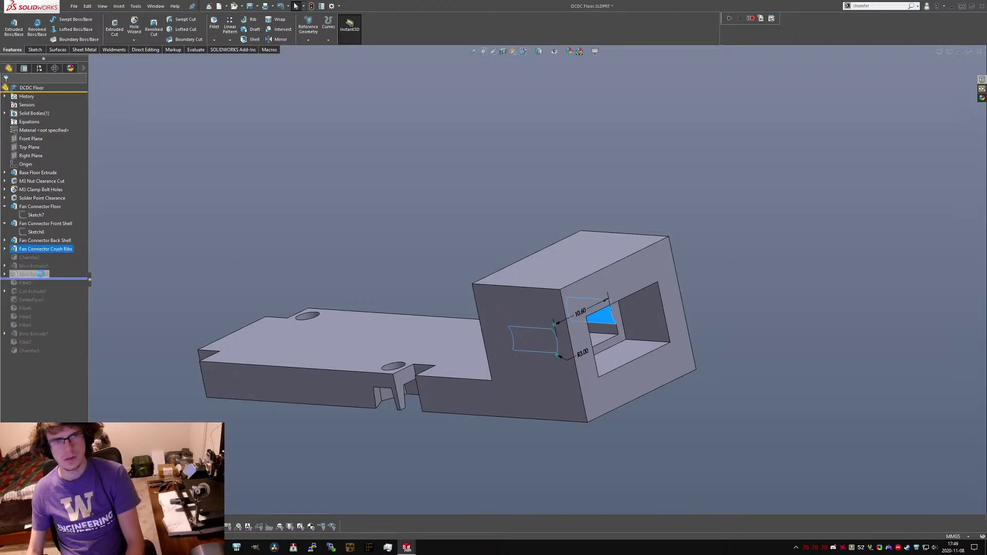
left_click(29, 257)
middle_click_drag(719, 316, 665, 316)
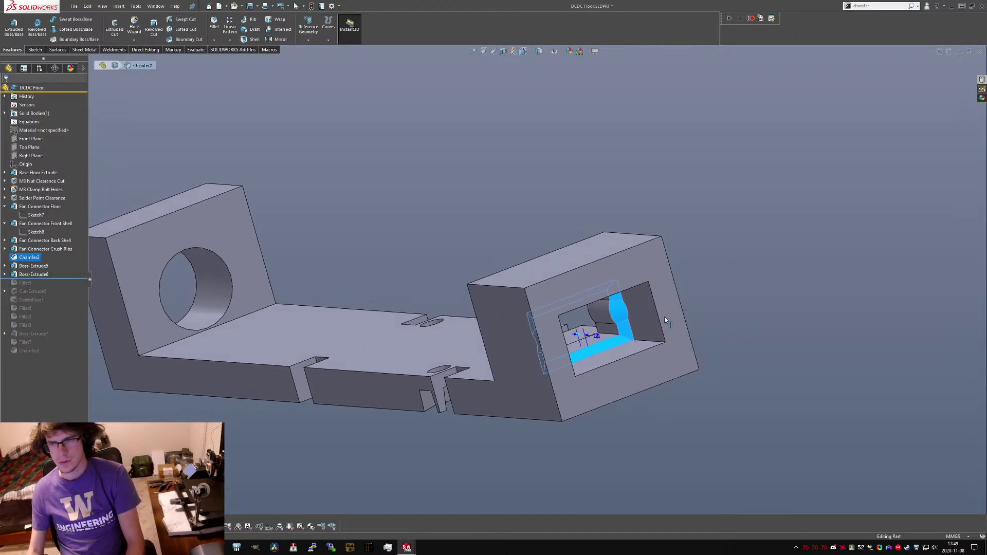
scroll(665, 316, "down", 4)
left_click(30, 256)
left_click(30, 258)
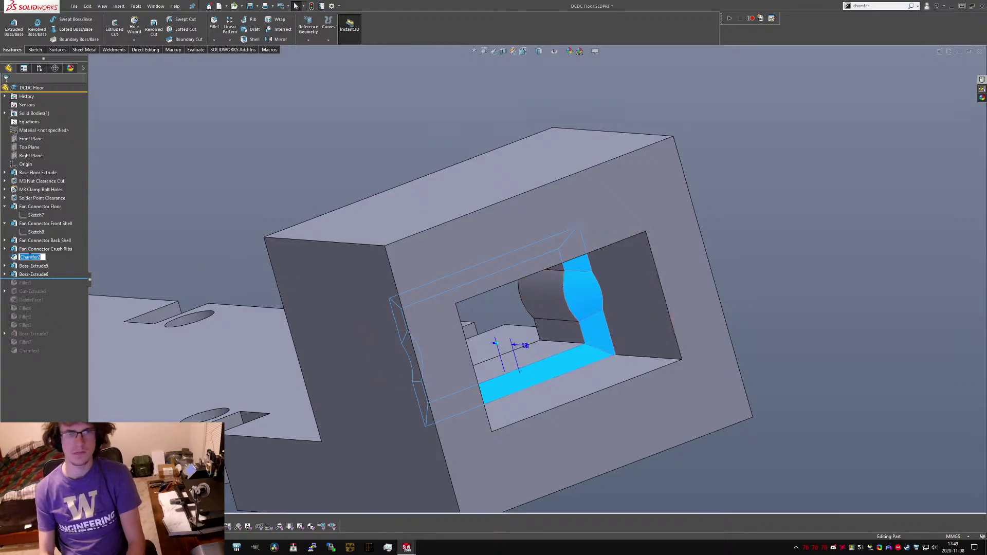
type("Fan Connector Shell")
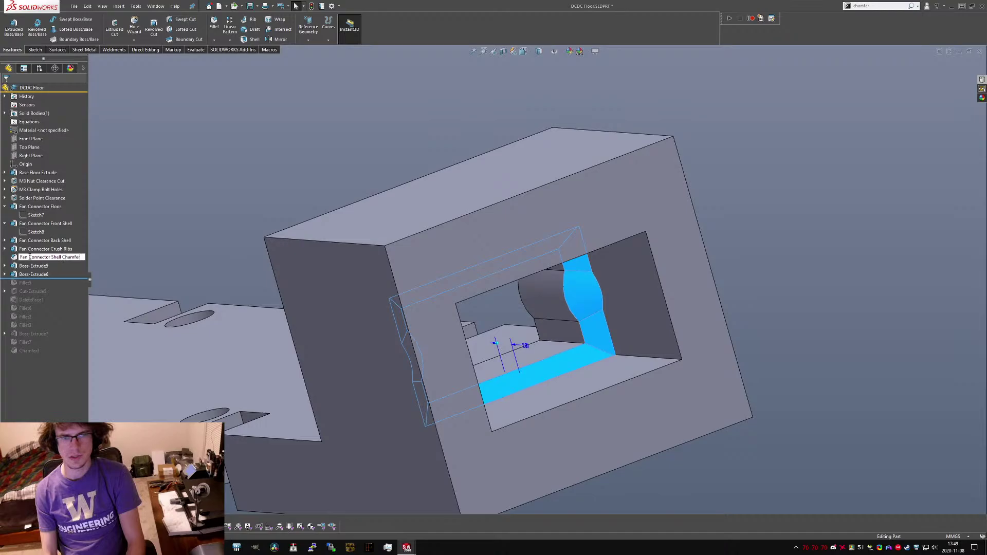
key("Return")
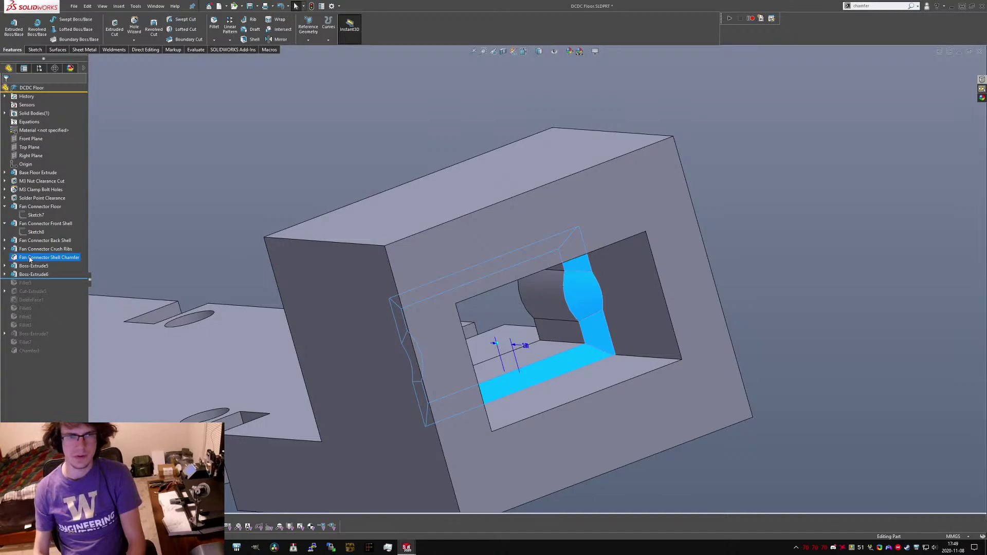
Inspect the crush ribs and chamfer inside the fan connector opening, and the geometry belonging to Boss-Extrude5.
scroll(594, 323, "down", 4)
middle_click_drag(606, 280, 606, 315)
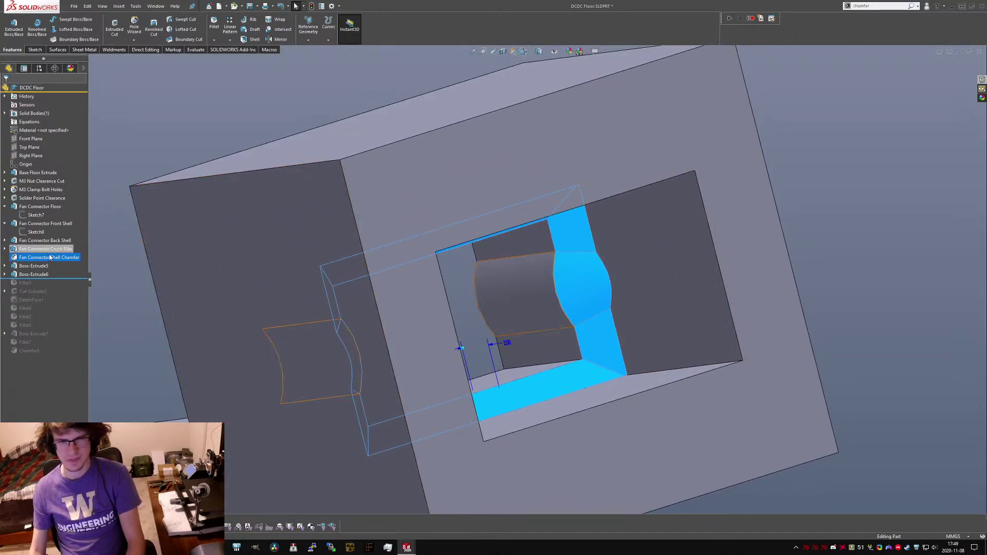
left_click(33, 266)
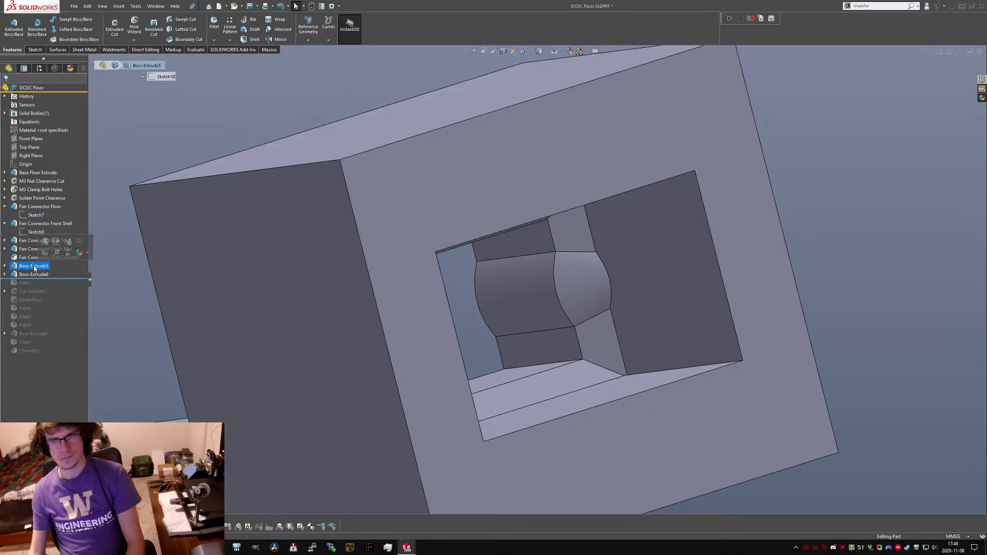
left_click(31, 258)
left_click(32, 266)
scroll(483, 290, "up", 3)
middle_click_drag(486, 298, 540, 283)
scroll(524, 283, "up", 7)
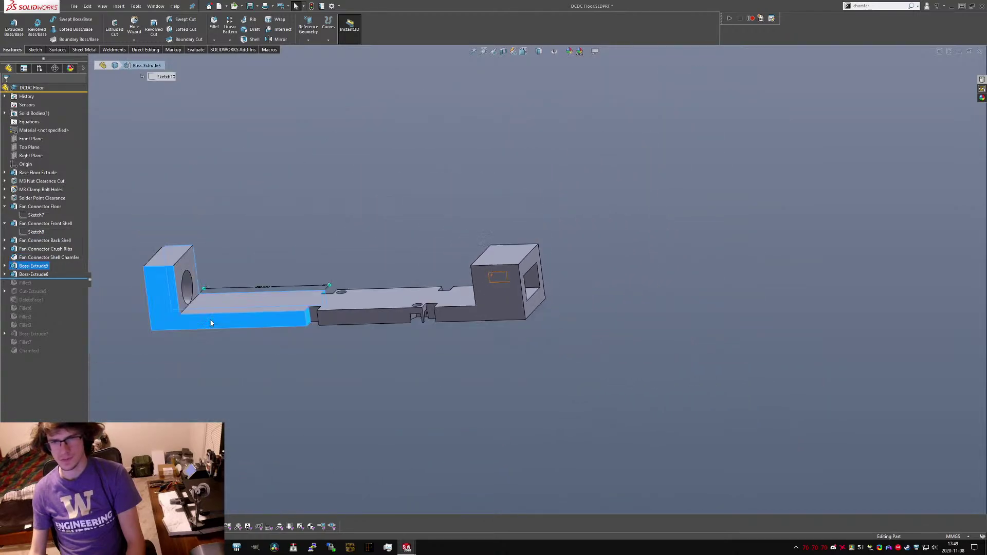
Rename Boss-Extrude5 as DC Barrel Floor.
scroll(211, 323, "down", 4)
left_click(41, 267)
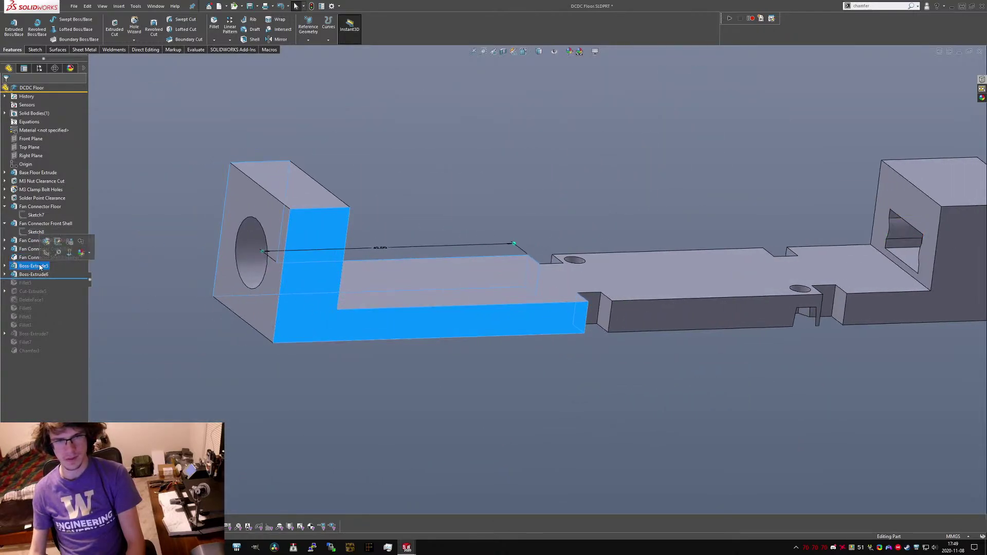
type("DC")
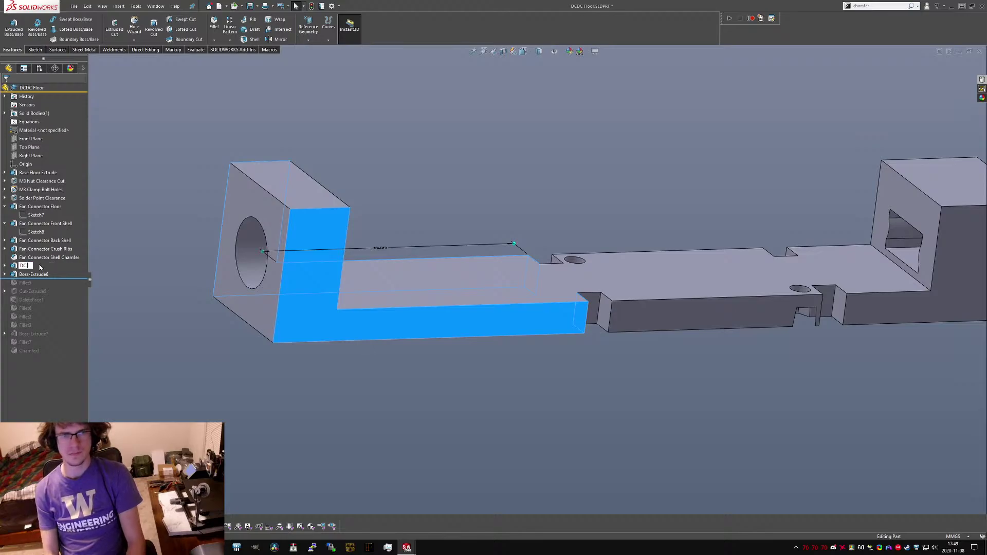
type(" Barrel Floor")
key("Return")
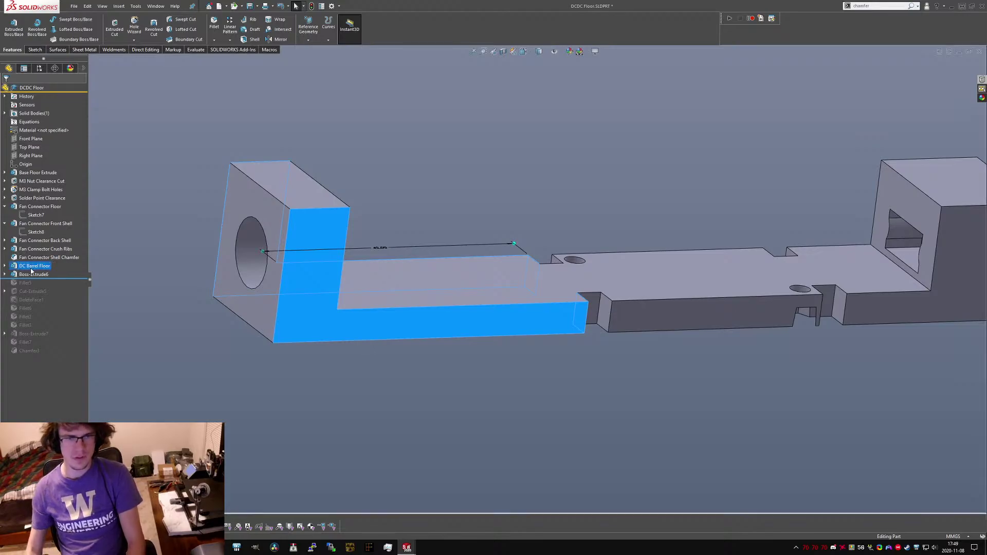
Rename Boss-Extrude6 as DC Barrel Shell.
left_click(36, 275)
left_click(35, 275)
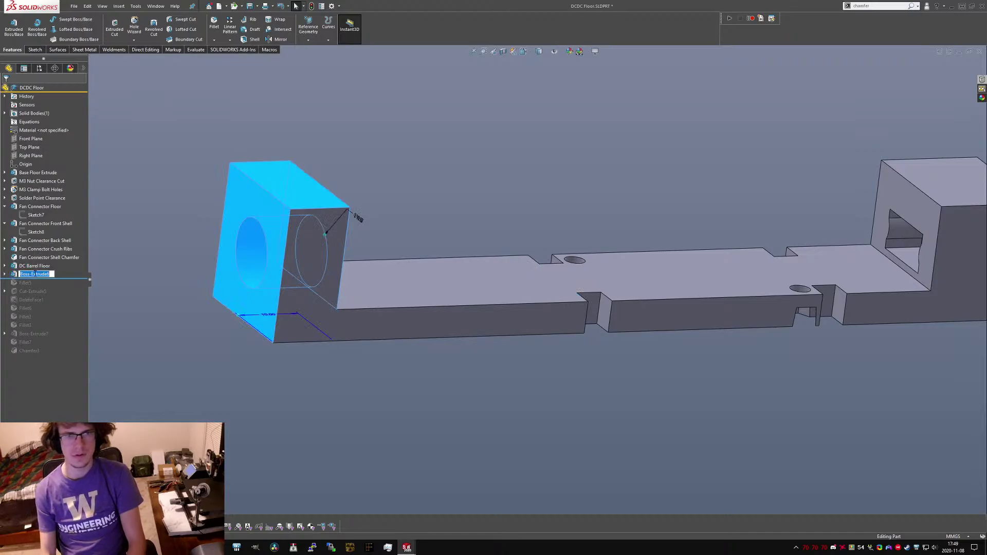
type("DC Barrel Shell")
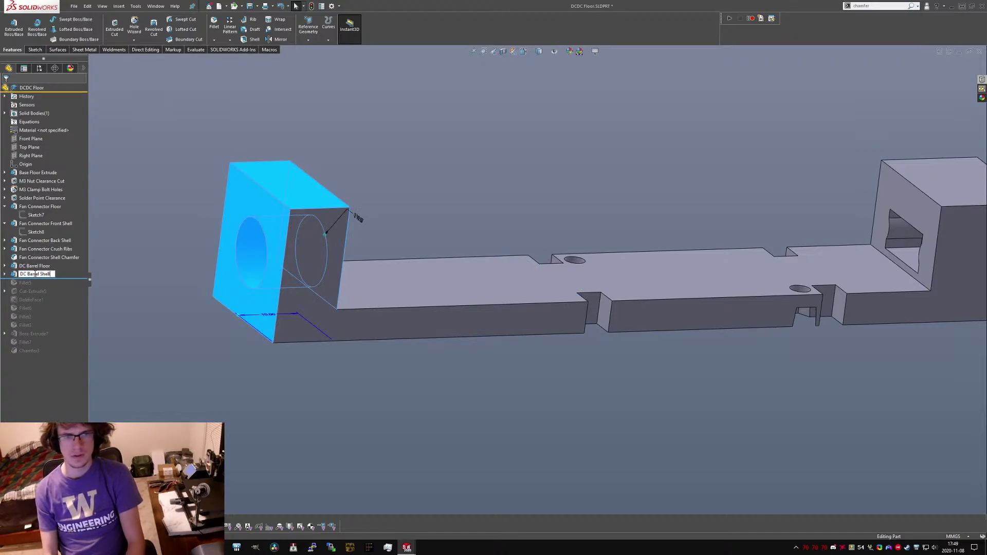
key("Return")
Bring the fillet following DC Barrel Shell into the active history and rename it as DC Barrel Shell Back Fillet.
left_click(25, 283)
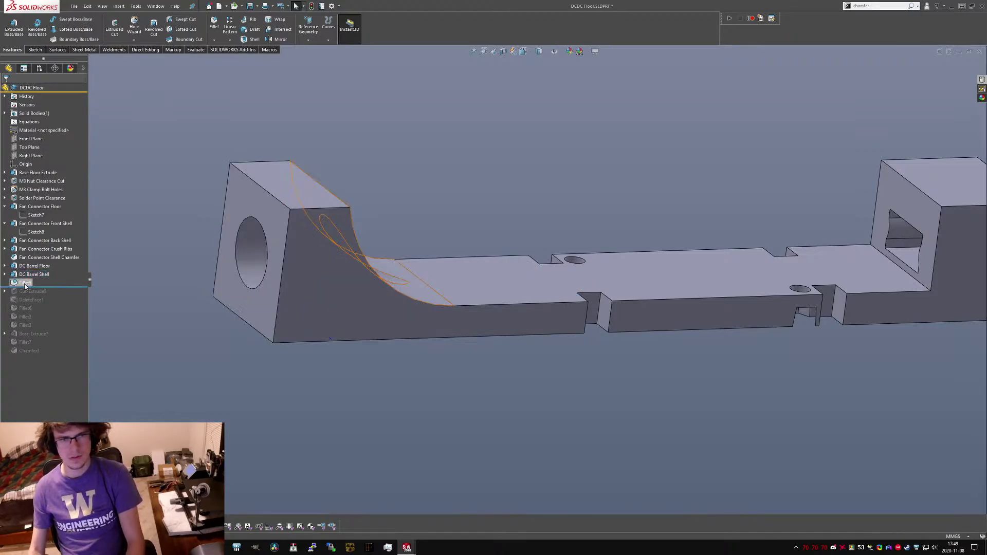
left_click(25, 284)
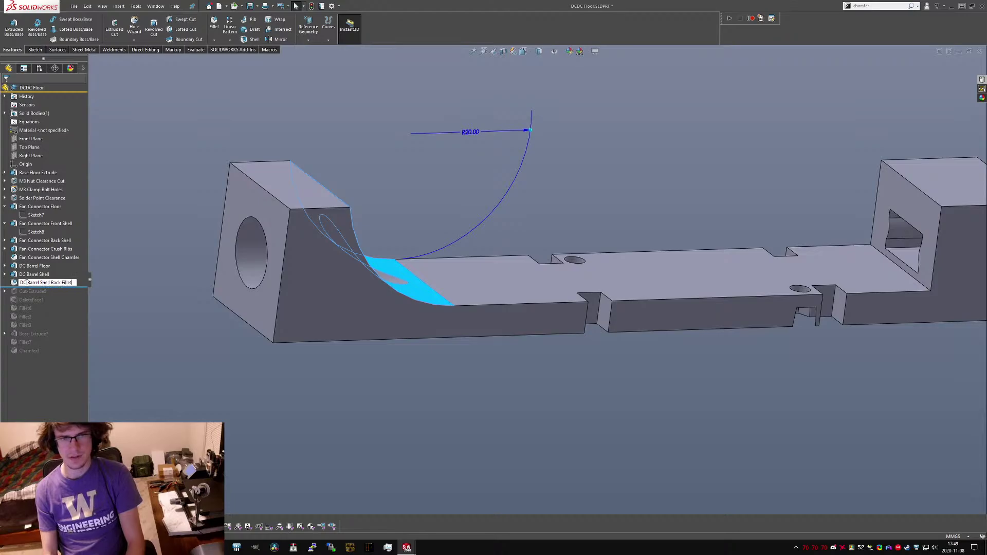
key("Return")
Roll the history forward through Fillet6 and rename the extruded cut on the barrel shell as Hexagonization Cut.
left_click_drag(68, 287, 65, 316)
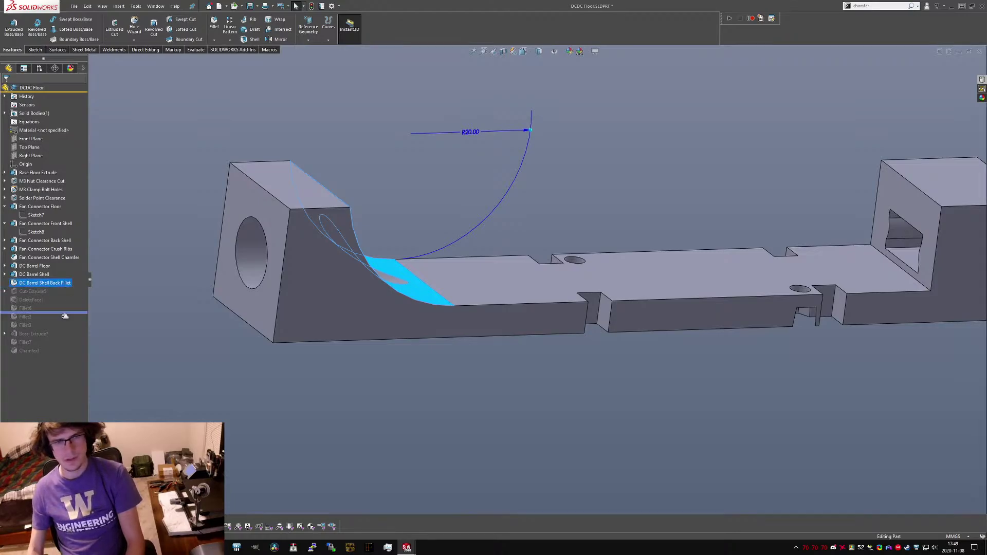
left_click(32, 291)
left_click(34, 291)
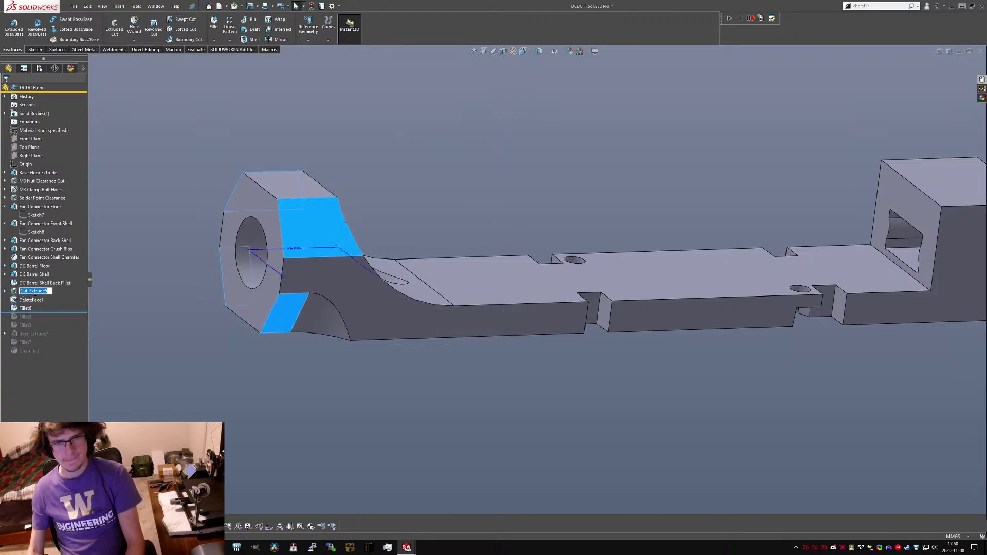
type("Hexagonization Cut")
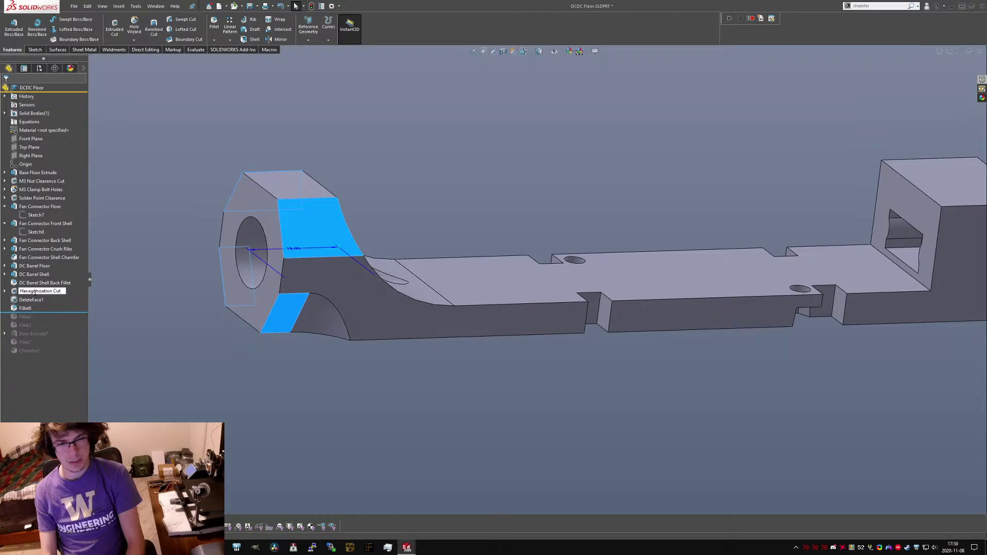
key("Return")
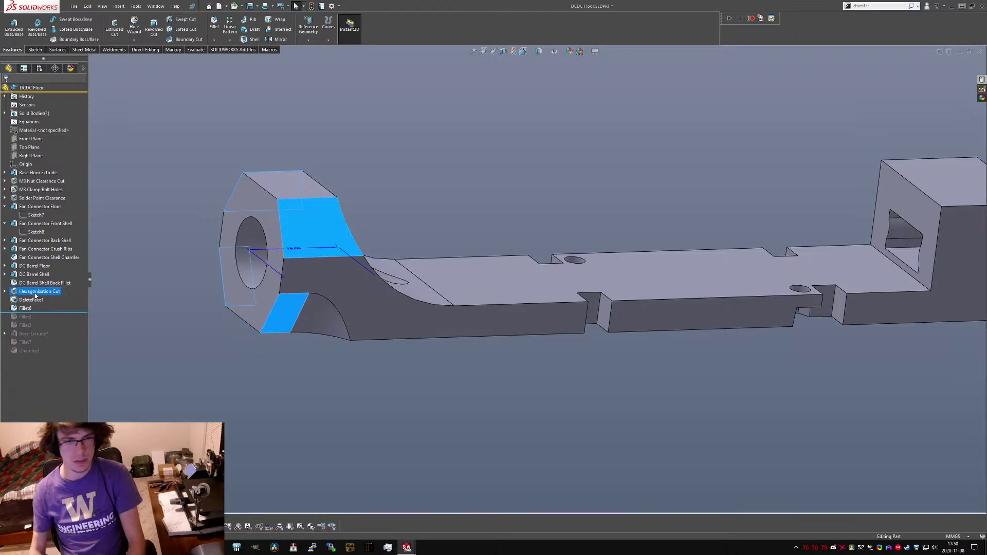
Check what DeleteFace1 affects on the part and roll the history back to just after it.
left_click(36, 302)
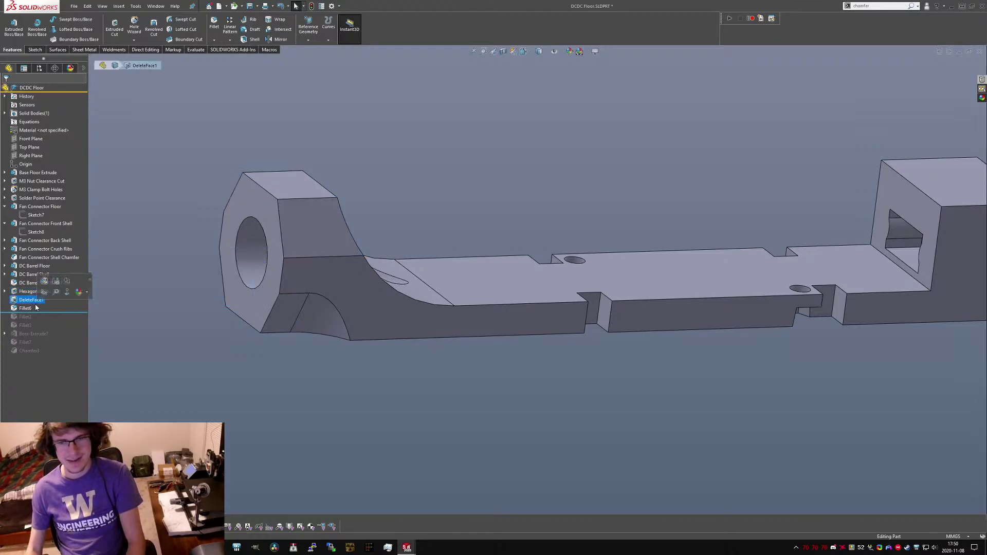
scroll(340, 287, "up", 3)
middle_click_drag(423, 268, 437, 284)
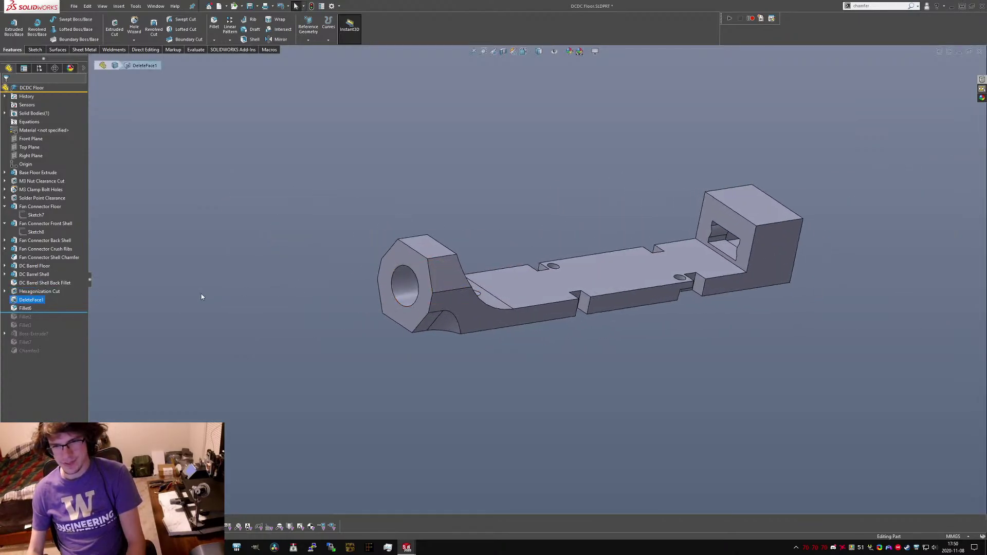
left_click_drag(34, 312, 56, 304)
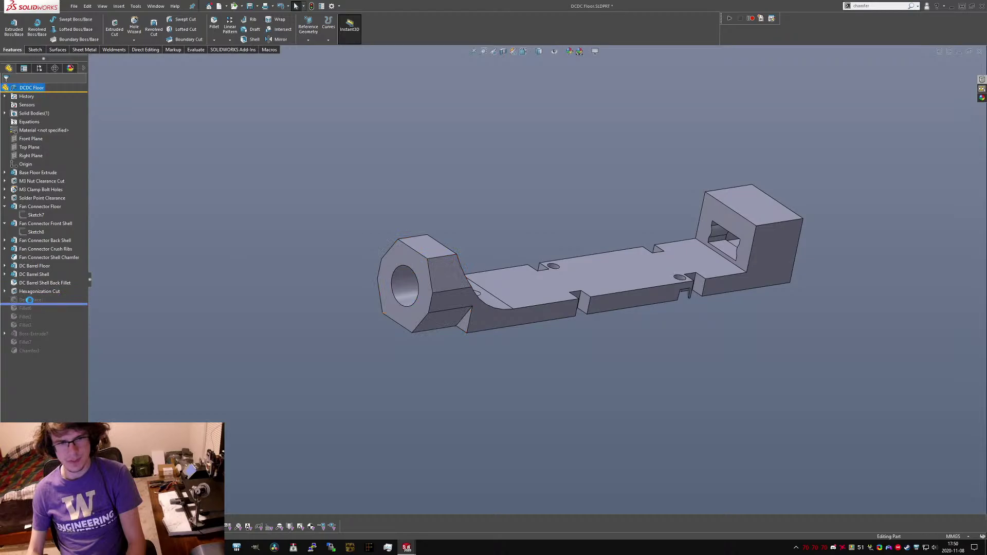
left_click(33, 300)
left_click(33, 301)
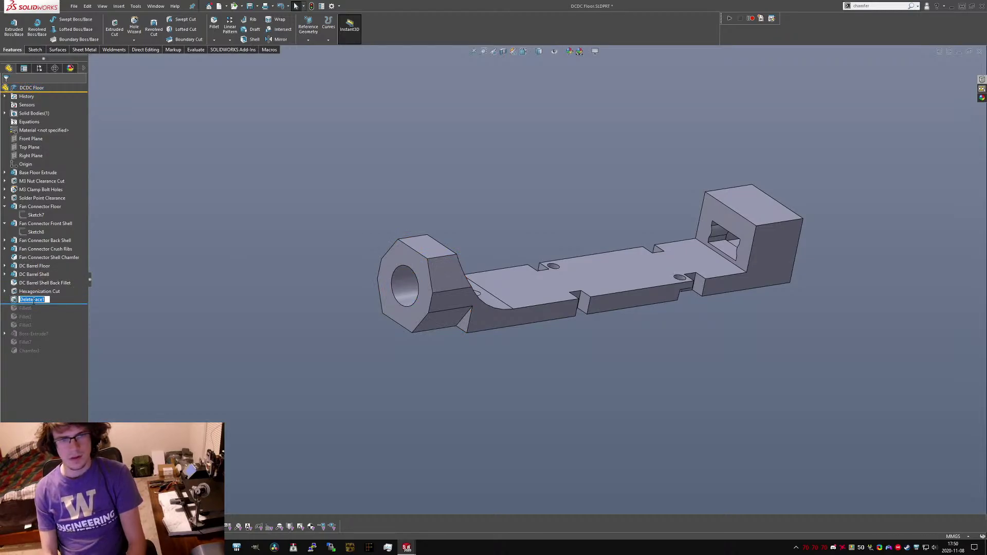
key("Escape")
left_click(137, 311)
Move DeleteFace1 up the feature history to directly after Solder Point Clearance and check the nut cutout.
left_click(24, 301)
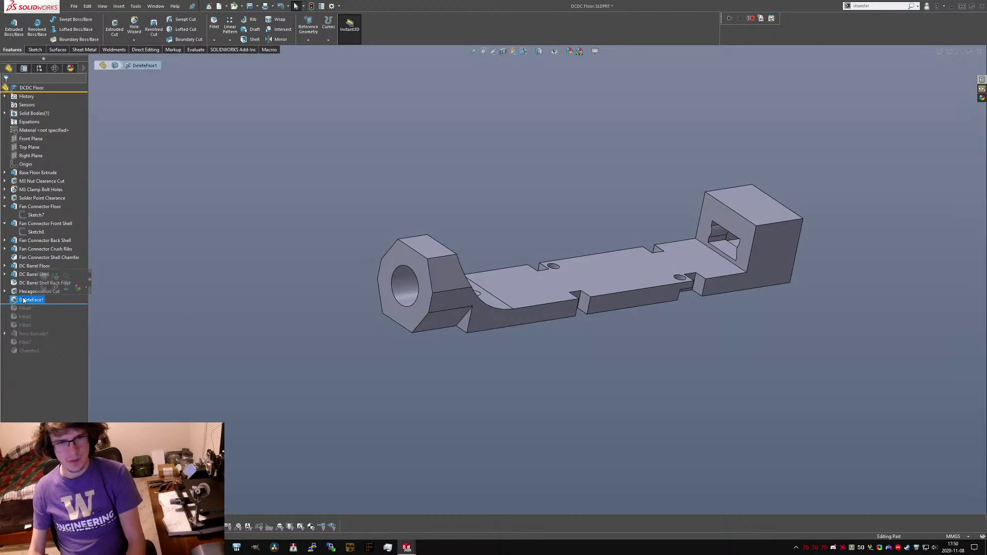
left_click_drag(24, 301, 38, 209)
scroll(647, 263, "down", 10)
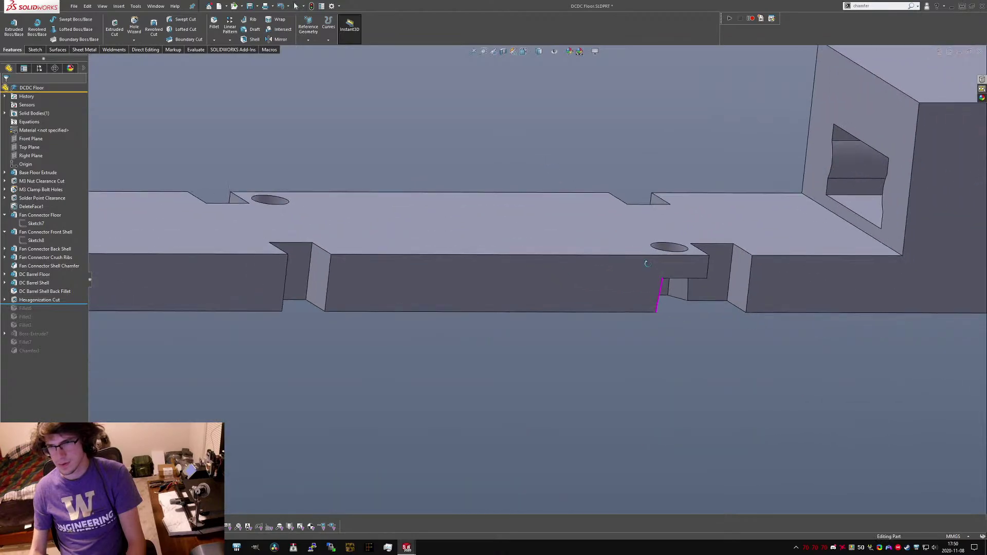
key("f")
Rename DeleteFace1 as Nut Inset Cleanup.
left_click(25, 207)
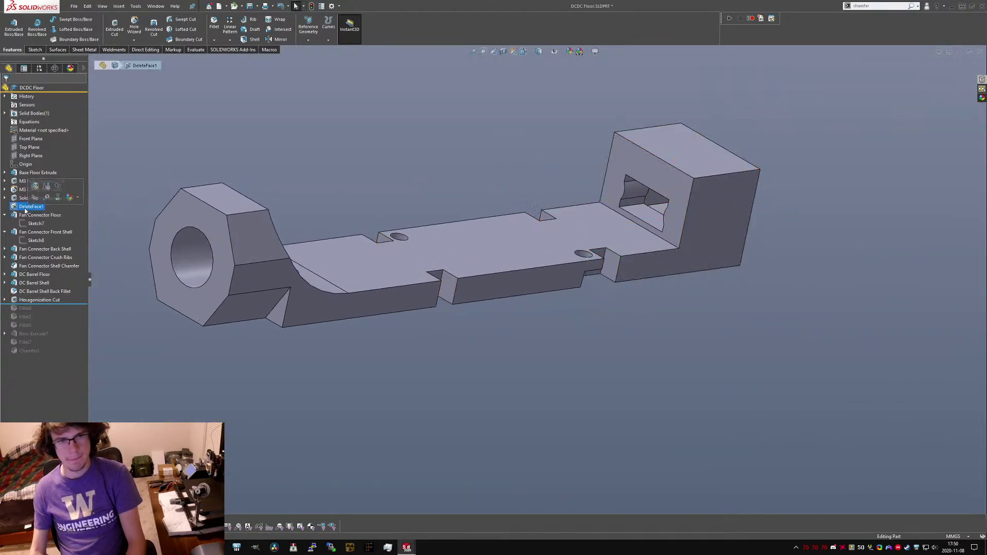
left_click(25, 207)
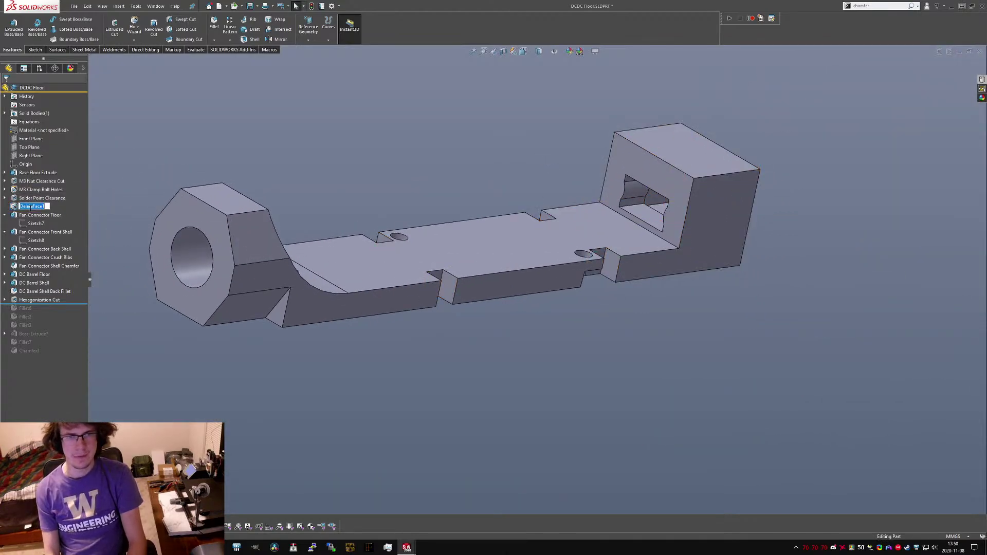
type("Nut")
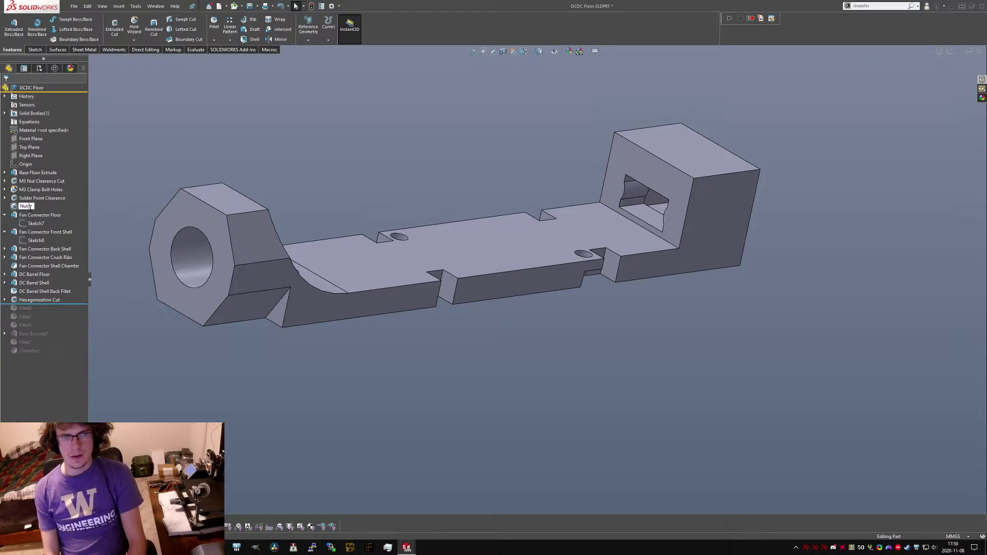
type(" Inset")
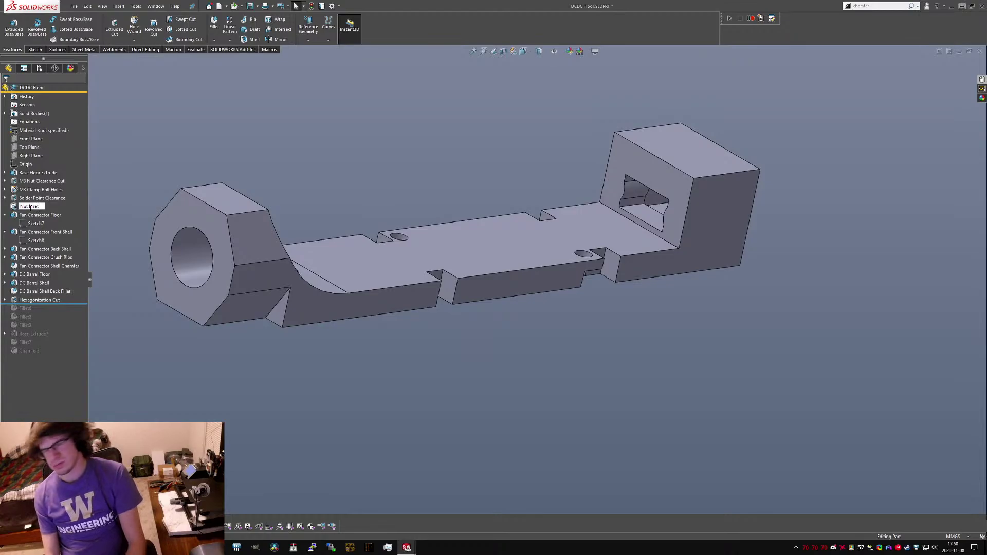
type(" Cleanup")
key("Return")
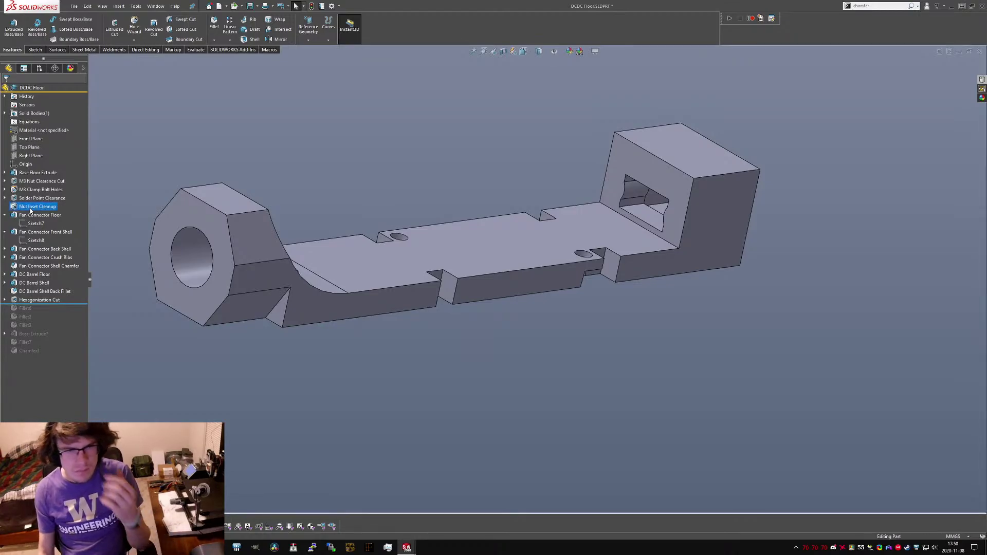
Roll the history forward through Fillet3 and rename Fillet6 as Hexagonization Cleanup Fillet.
left_click_drag(64, 304, 56, 330)
left_click(24, 308)
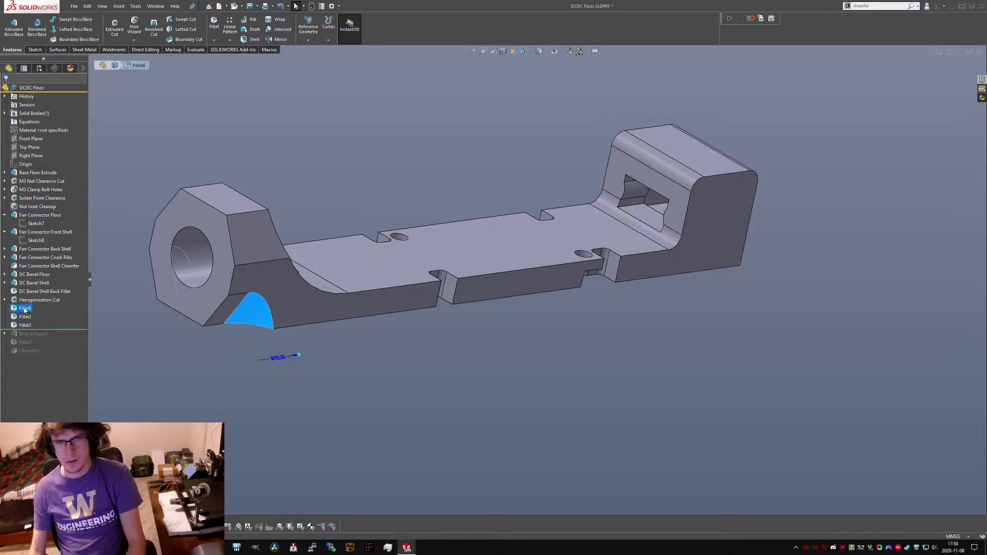
left_click(25, 308)
type("Hexagonization Cleanup Fillet")
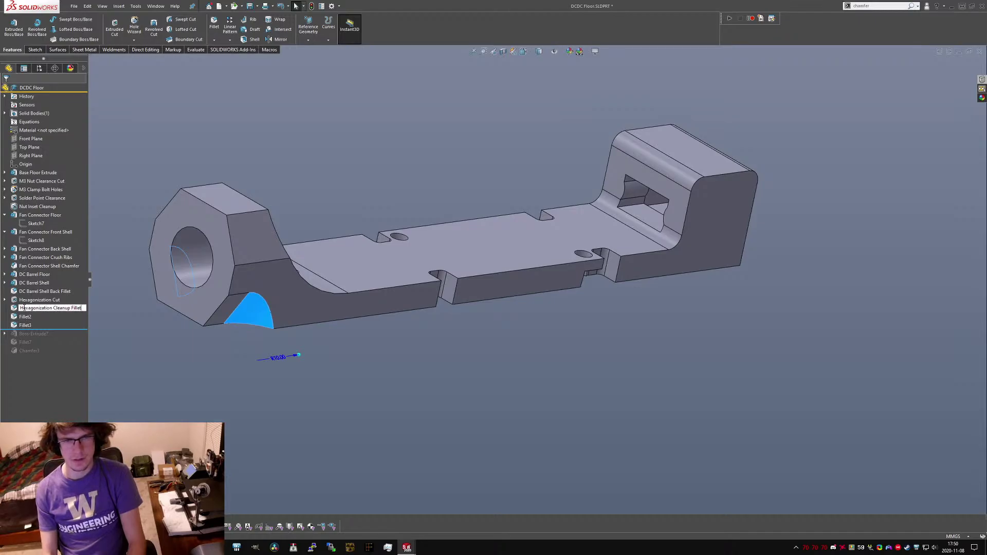
key("Return")
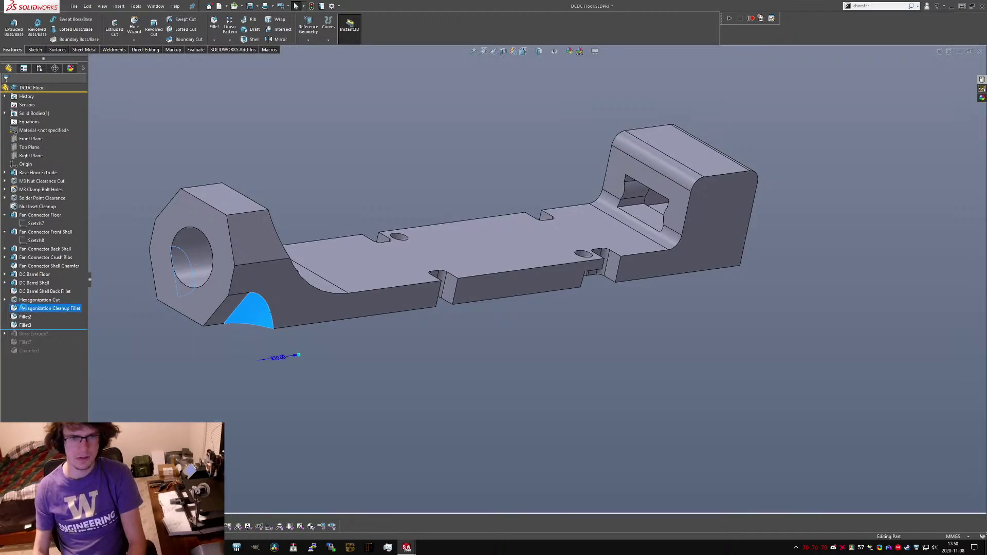
Shorten the name of the hexagonization cleanup fillet to Hexagon Cleanup Fillet.
left_click(30, 309)
left_click_drag(52, 309, 45, 309)
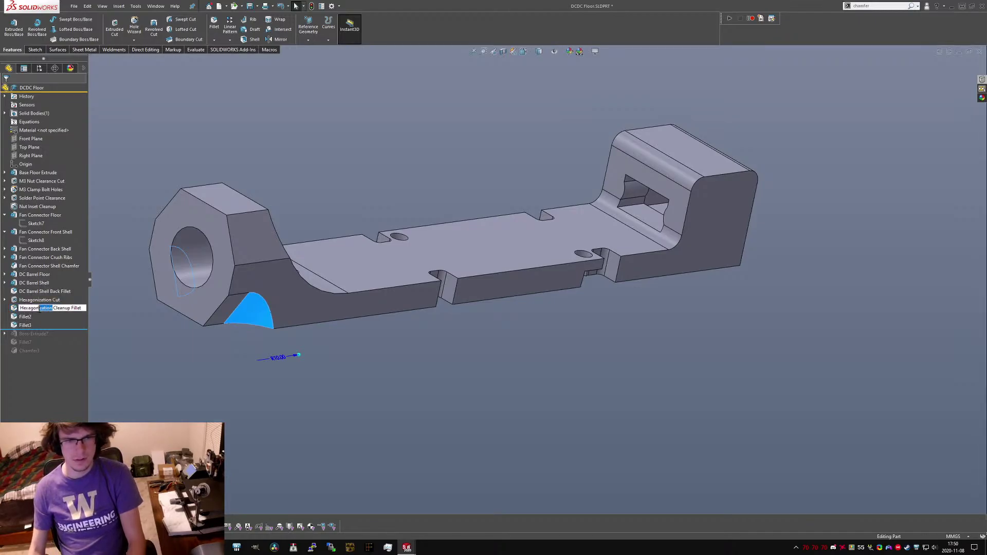
key("BackSpace")
key("Return")
Shorten the name of Hexagonization Cut to HexagonCut.
left_click(50, 302)
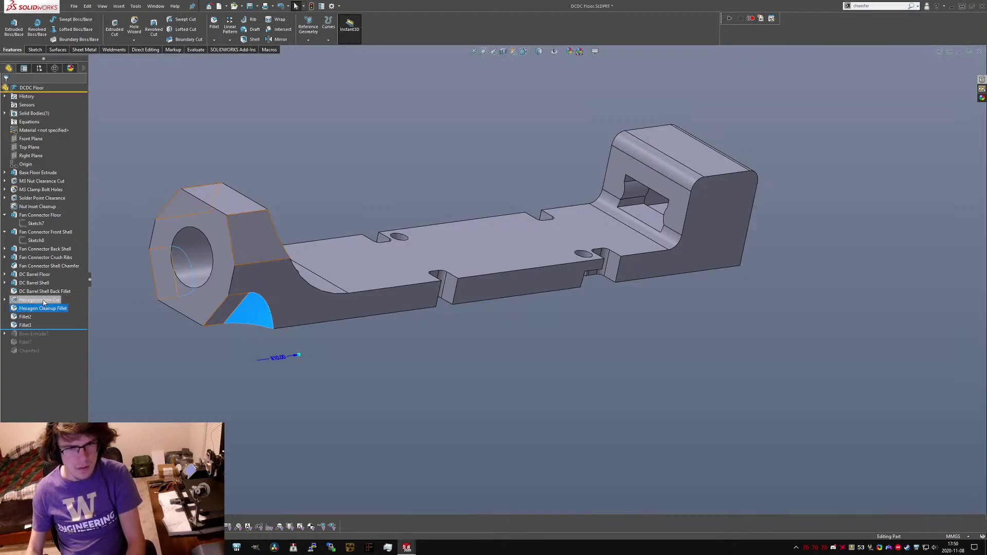
left_click(51, 302)
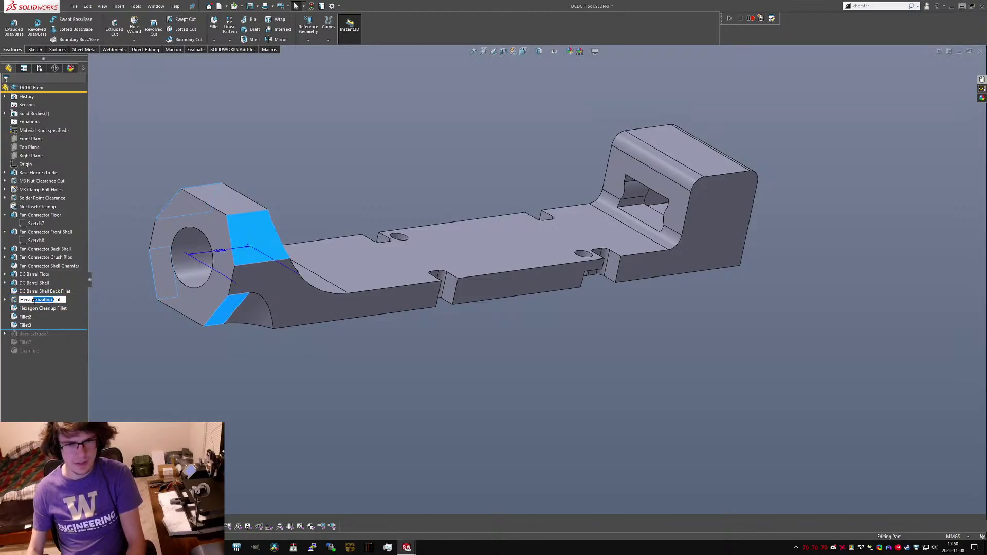
key("BackSpace")
key("Return")
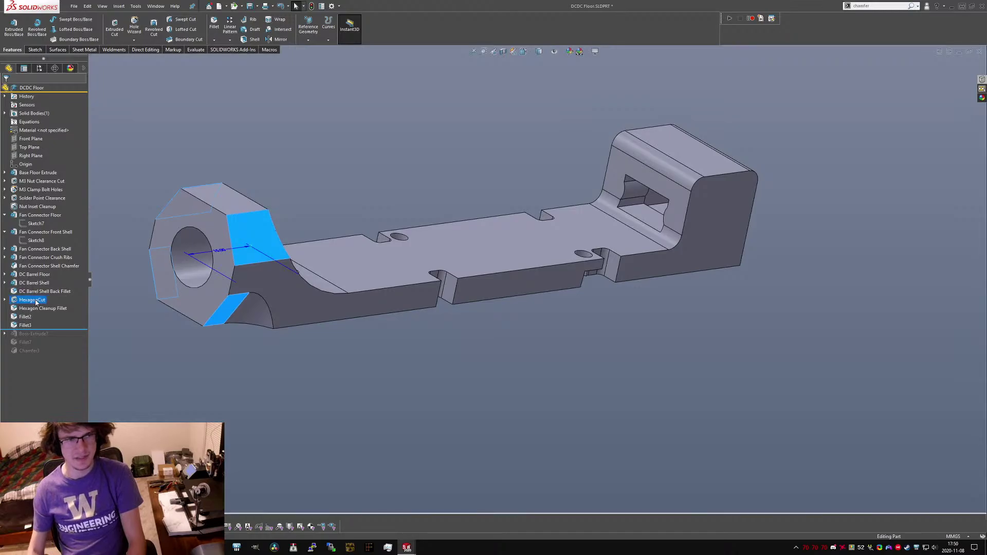
Rename Fillet2 on the fan connector shell as Fan Shell Outer Fillets.
left_click(23, 318)
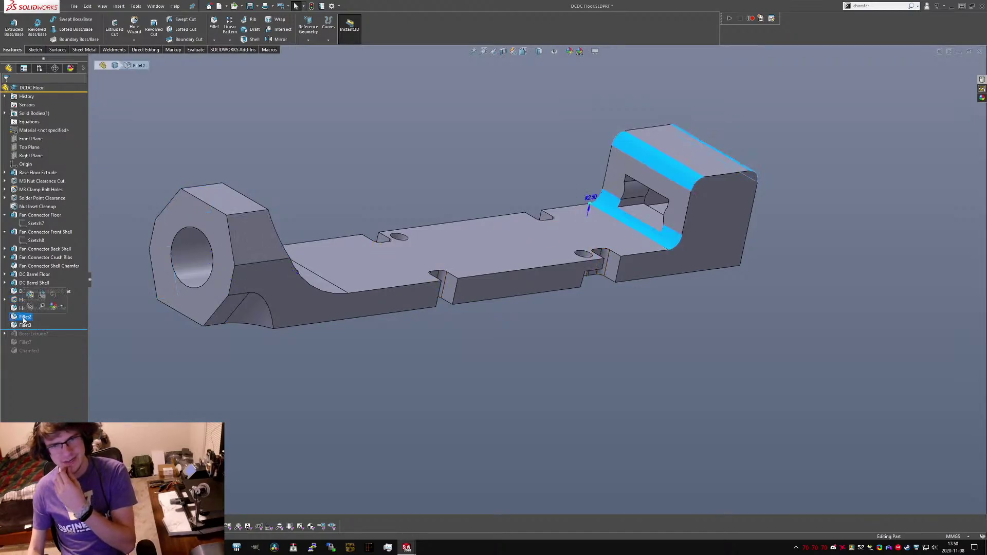
left_click(24, 317)
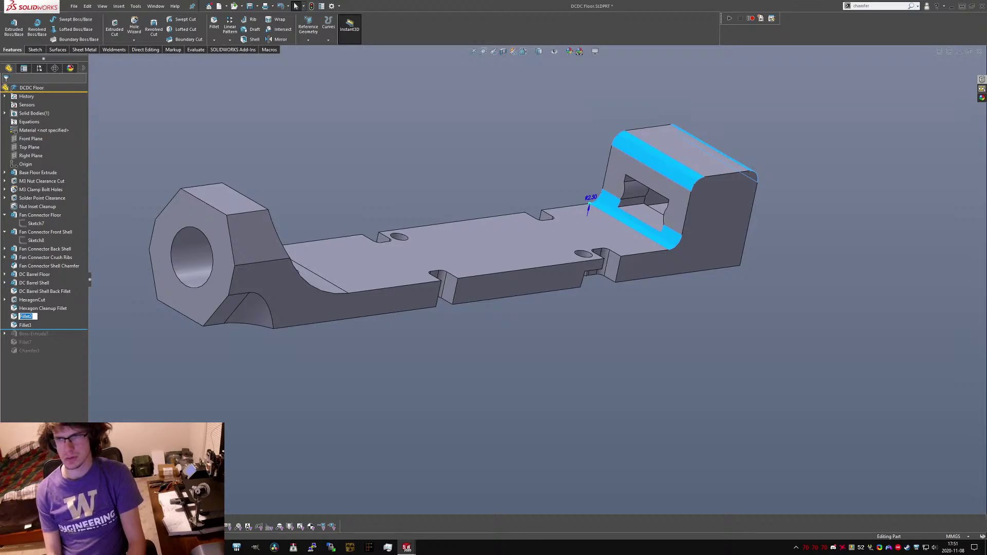
type("Fan Connector")
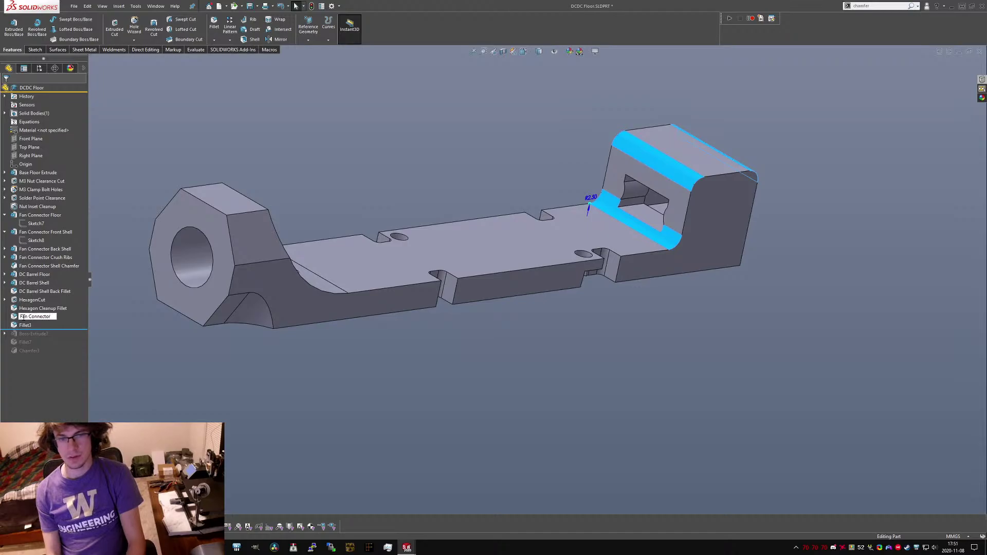
key("BackSpace")
key("BackSpace")
key("BackSpace")
key("BackSpace")
key("BackSpace")
key("BackSpace")
key("BackSpace")
key("BackSpace")
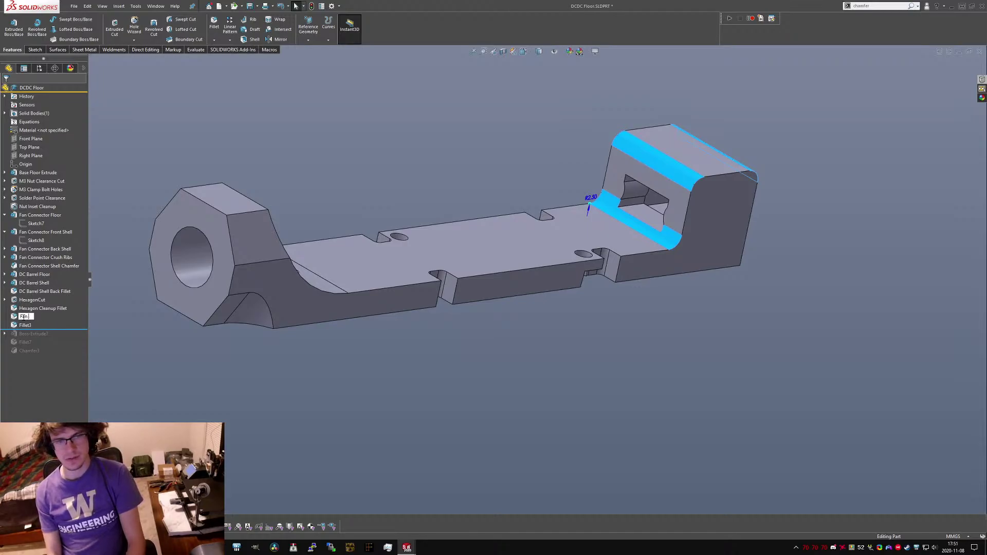
type("Shell Outer Fillet")
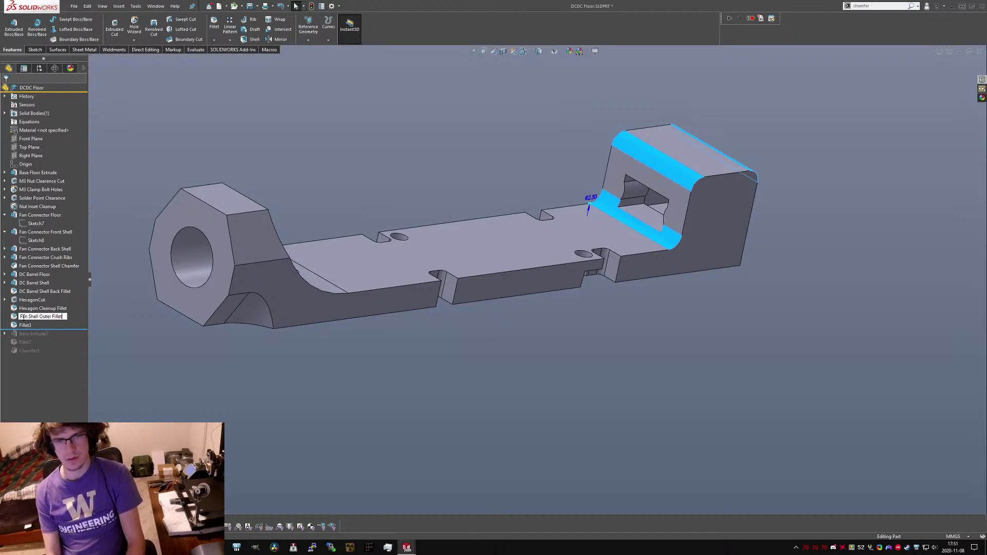
type("s")
key("Return")
Set the radius of the Fan Shell Outer Fillets to 4 mm.
double_click(592, 198)
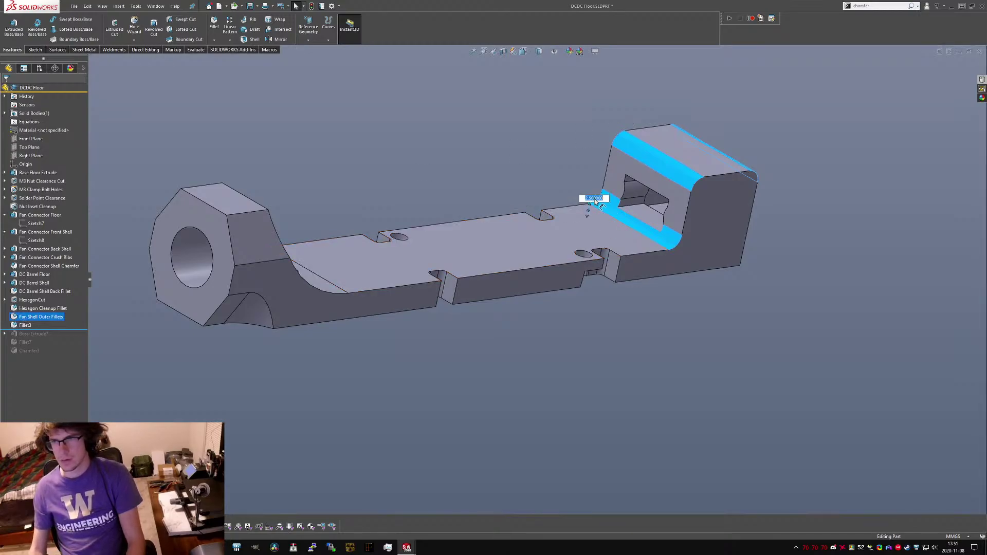
type("4")
key("Return")
middle_click_drag(595, 200, 630, 225)
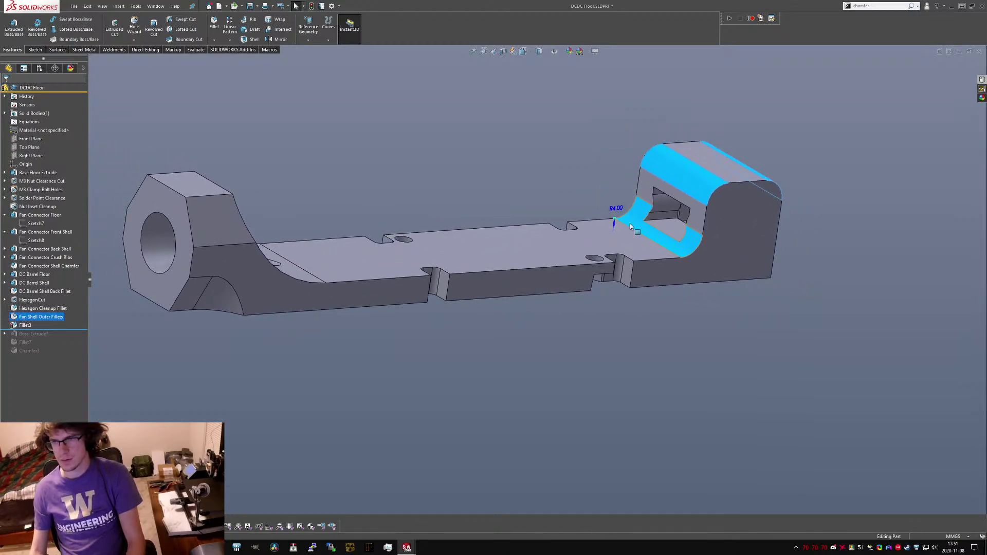
Try to move Fillet3 up in the feature order to the Fan Connector Shell Chamfer.
left_click(24, 325)
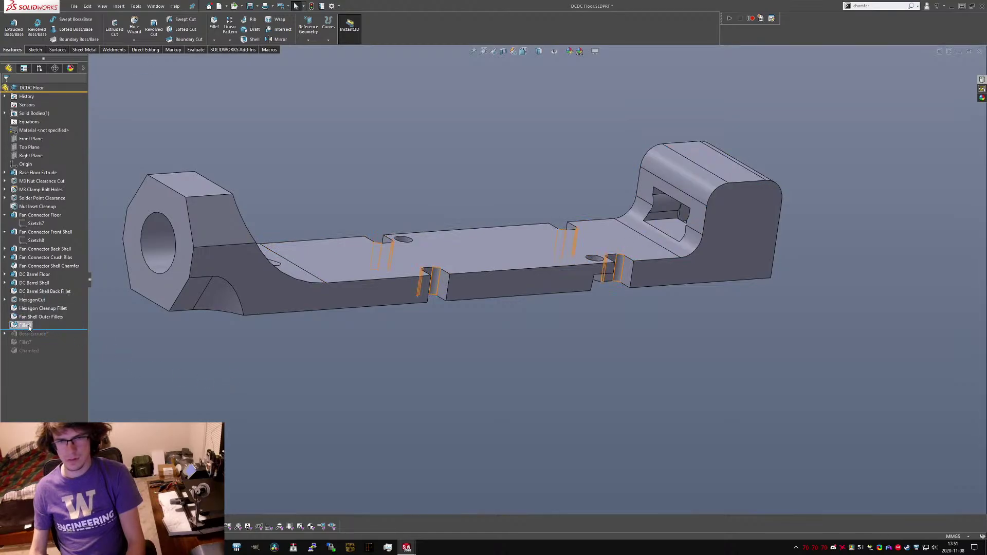
left_click_drag(25, 328, 11, 265)
left_click(31, 267)
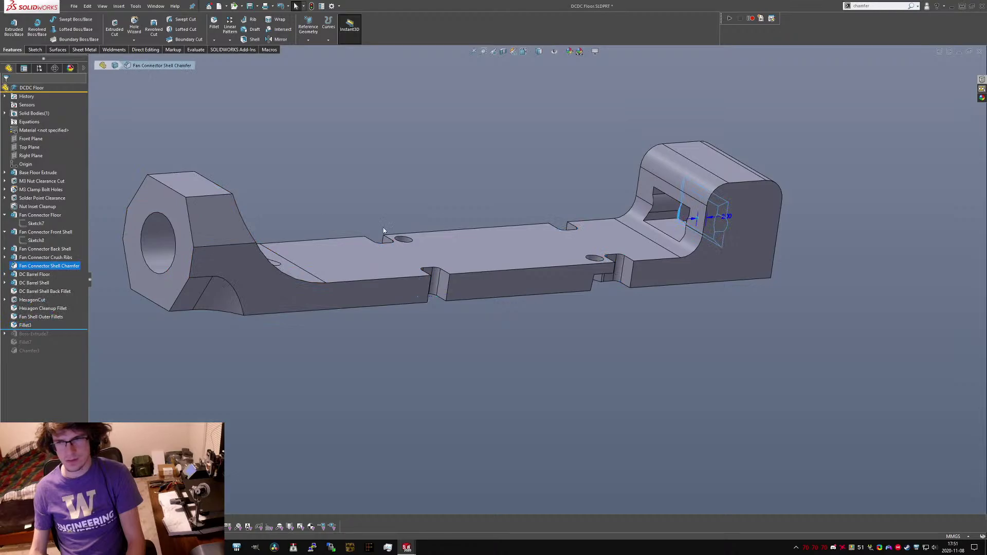
middle_click_drag(386, 234, 616, 291)
scroll(616, 291, "down", 3)
Try deleting Fillet3 and rolling the history back to just after Nut Inset Cleanup, then restore the fillet and the rollback position.
left_click(621, 264)
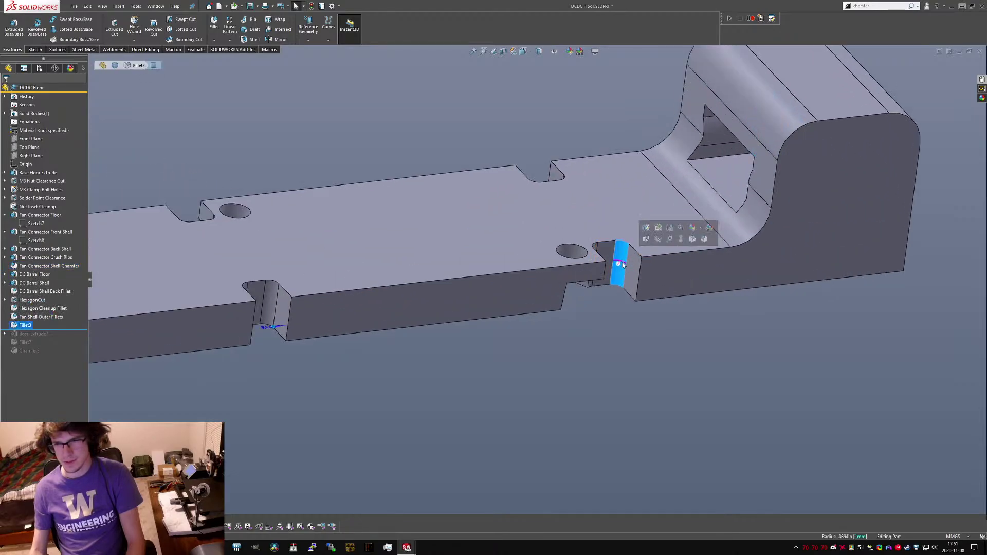
left_click(28, 318)
left_click(23, 326)
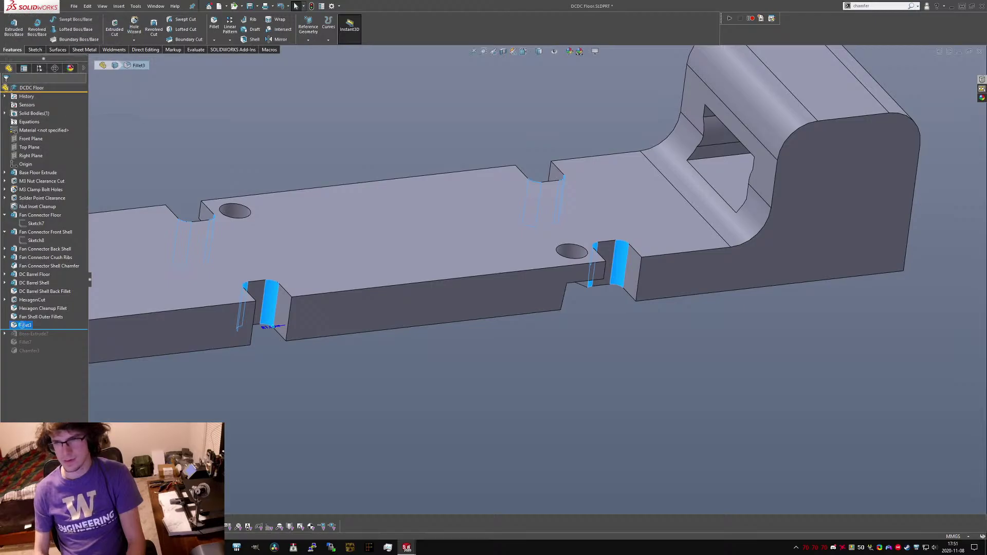
key("Delete")
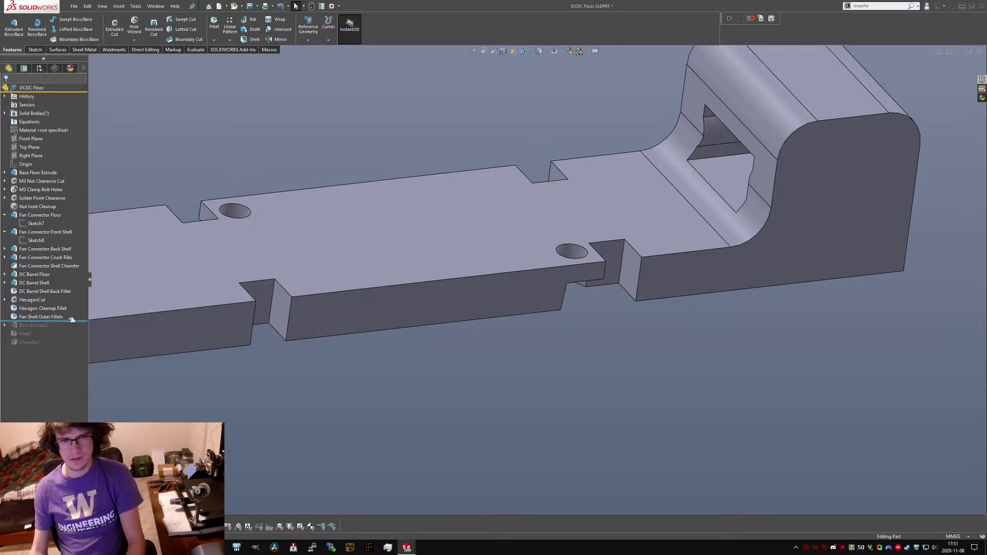
left_click_drag(72, 320, 62, 210)
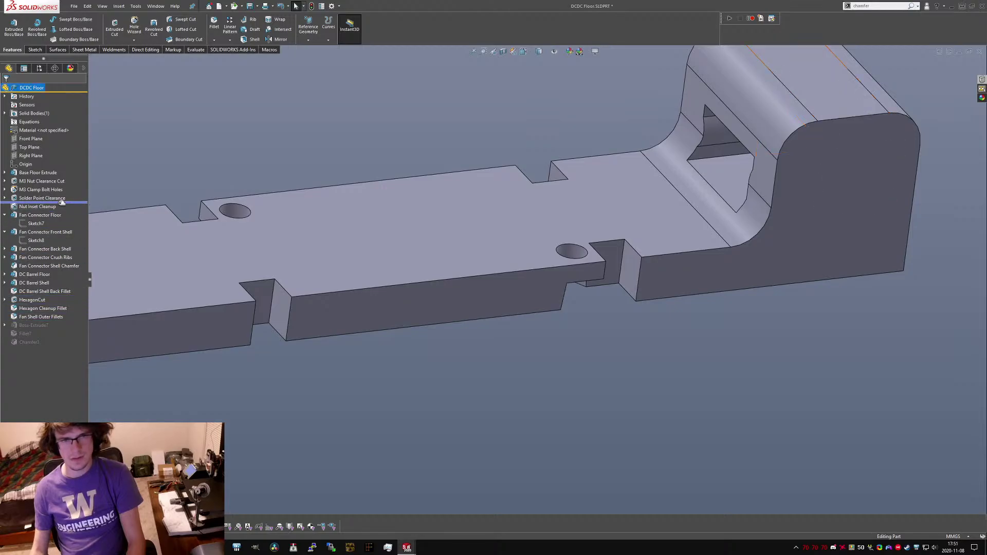
scroll(596, 279, "down", 3)
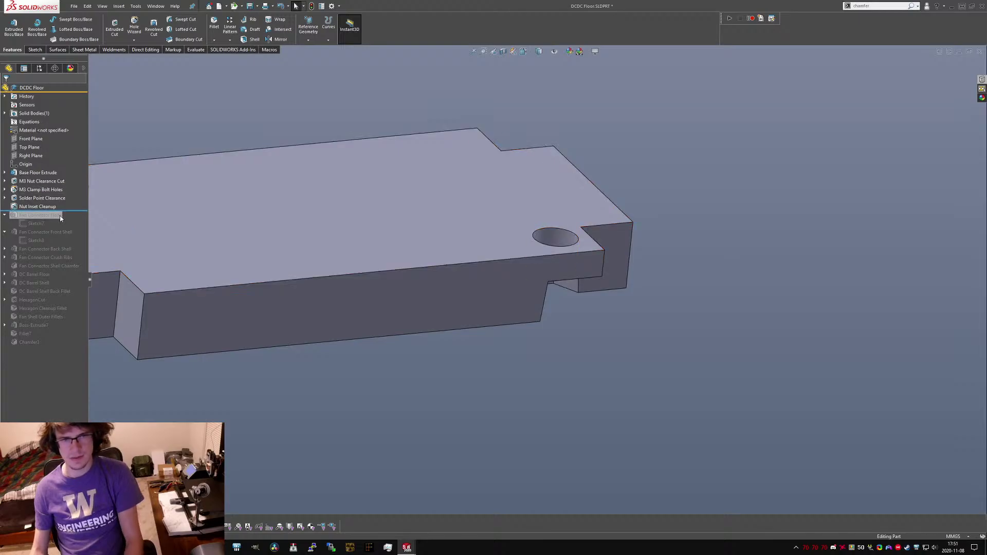
left_click_drag(60, 215, 62, 320)
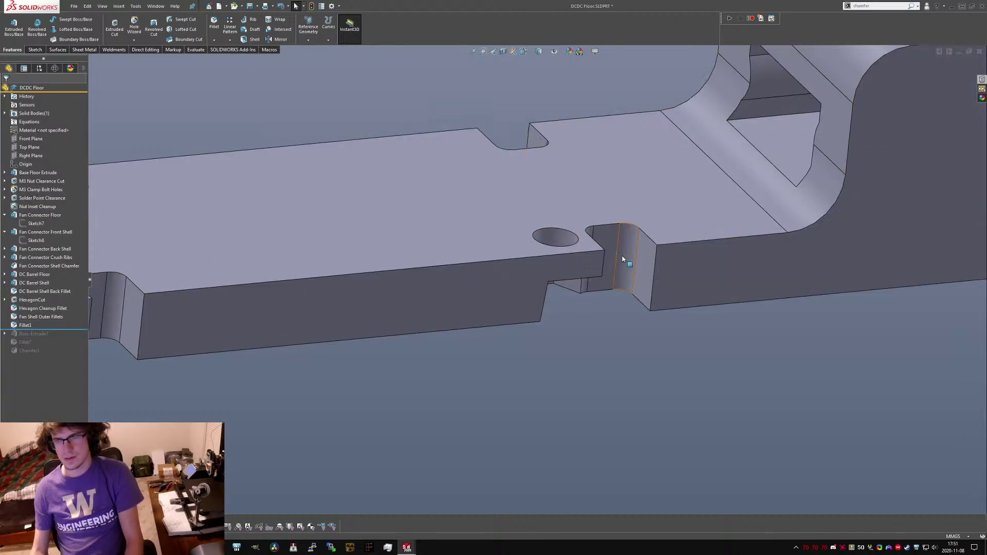
Examine which features form the side walls of the solder point notches at the fan connector and DC barrel ends.
scroll(624, 258, "up", 3)
left_click(600, 280)
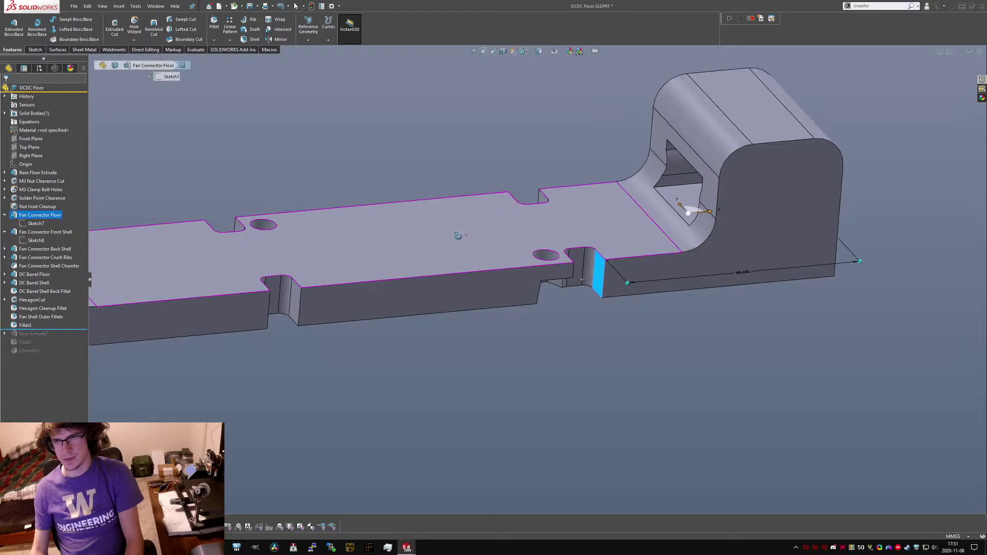
middle_click_drag(458, 236, 455, 258)
left_click(218, 305)
scroll(218, 301, "up", 4)
scroll(455, 258, "up", 4)
middle_click_drag(447, 328, 406, 287)
scroll(414, 294, "down", 1)
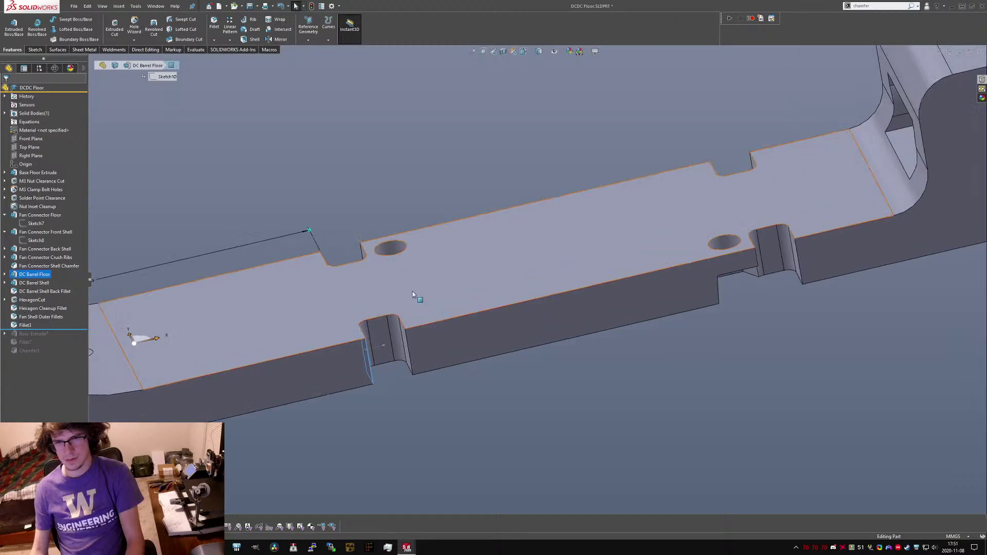
Rename Fillet3 on the solder point notches as Solder Point Clearance Fillets.
left_click(26, 326)
left_click(26, 325)
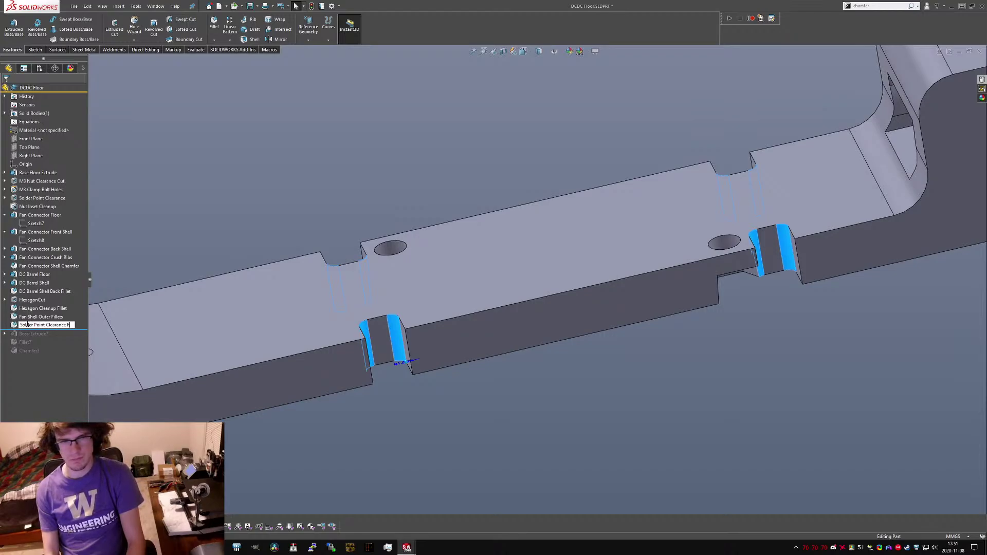
type("Solder Point Clearance Fillets")
key("Return")
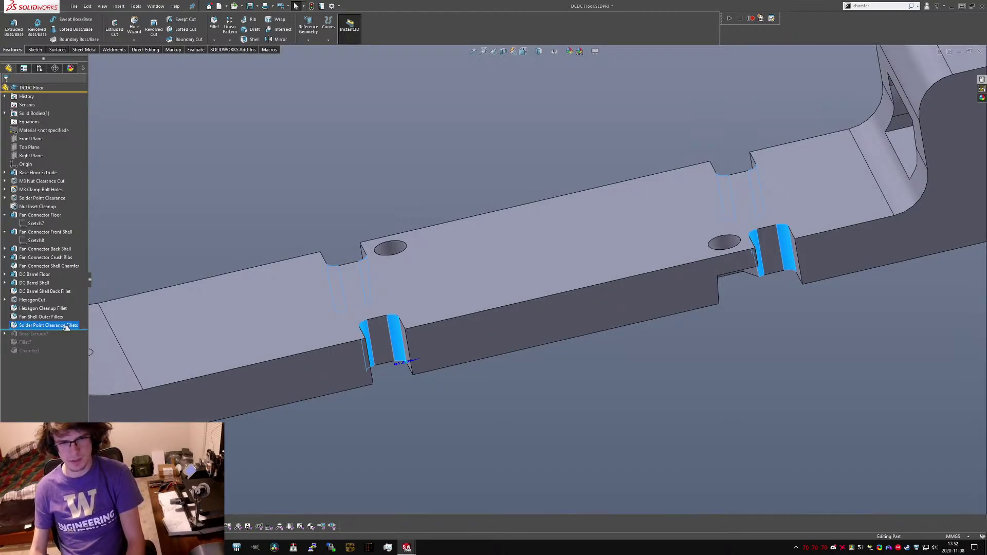
Roll the history forward past Boss-Extrude7 and rename that feature as Foot Extrude.
left_click_drag(66, 330, 36, 339)
left_click(36, 335)
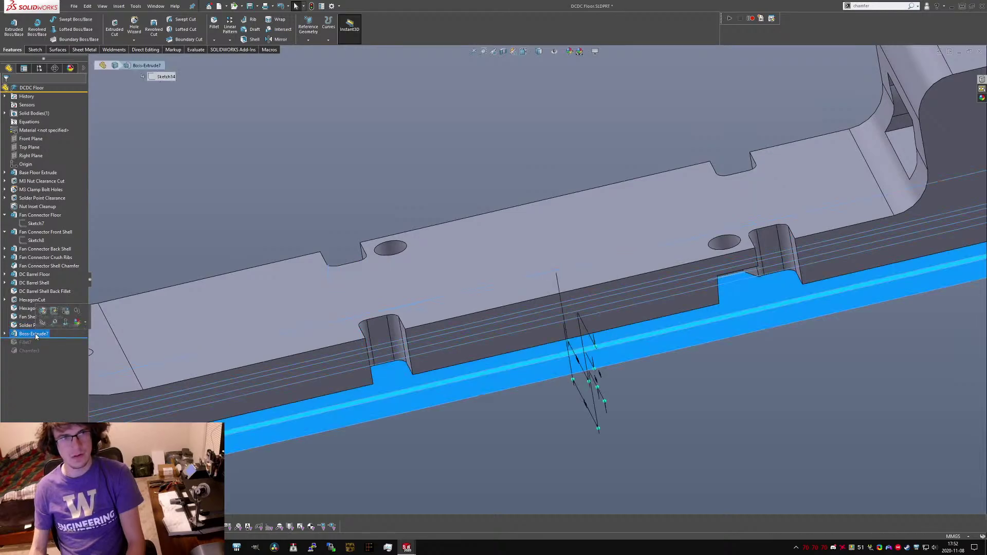
key("f")
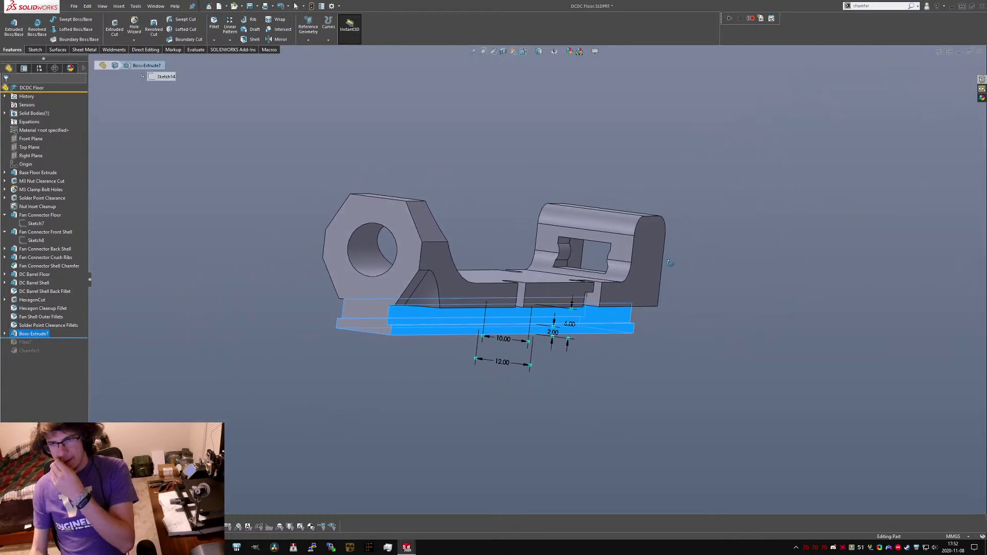
left_click(33, 334)
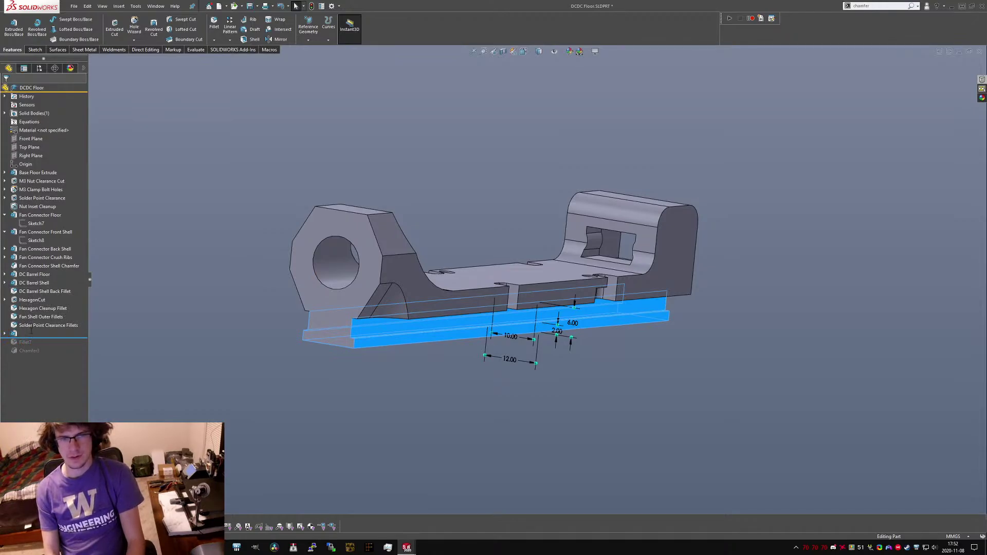
left_click(124, 349)
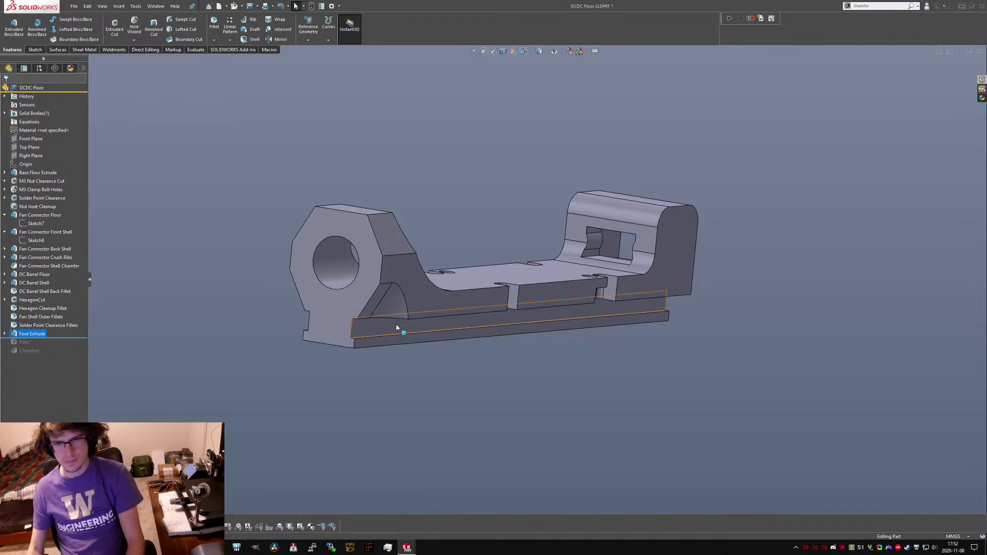
Roll the history forward to the end of the tree and rename Fillet7 on the foot's end as Foot Entry Fillets.
scroll(397, 326, "down", 3)
middle_click_drag(397, 327, 584, 398)
left_click(585, 398)
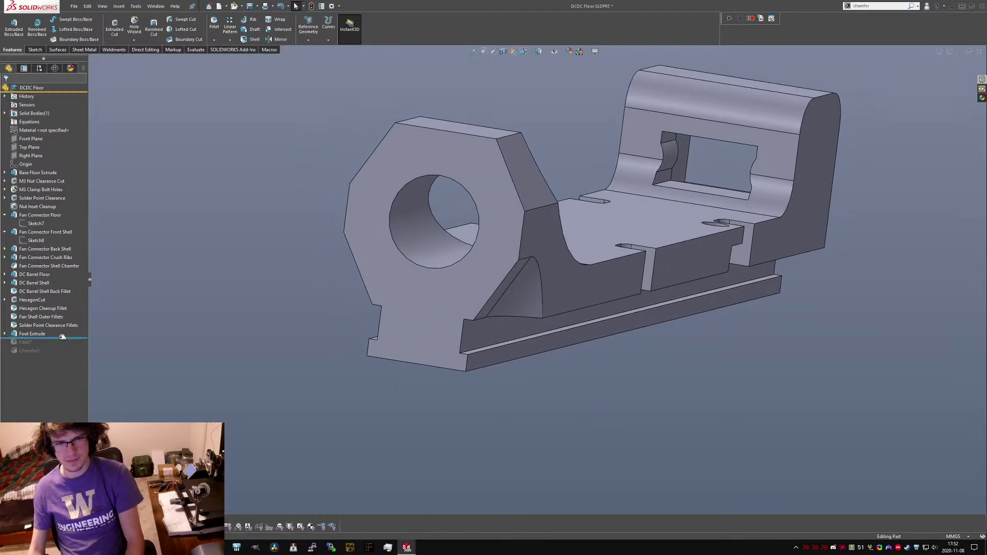
left_click_drag(62, 337, 51, 355)
left_click(25, 342)
middle_click_drag(639, 322, 379, 334)
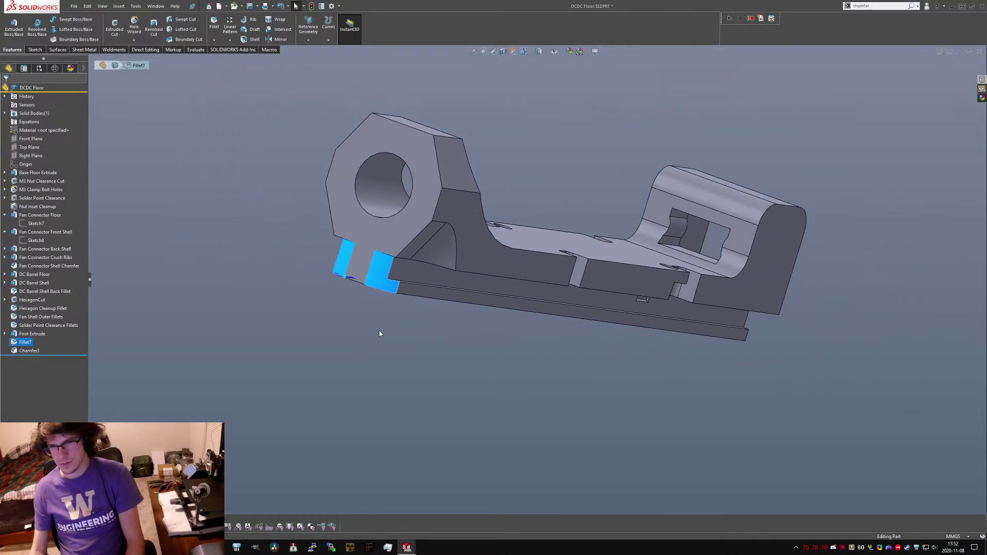
key("F2")
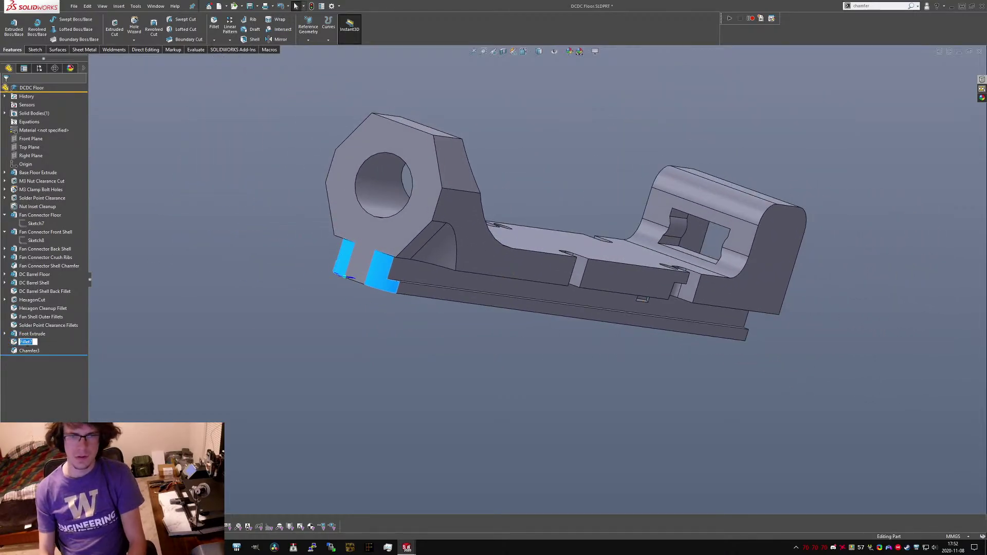
key("Return")
Rename Chamfer3 as Nut Inset Cleanup Chamfers.
left_click(26, 352)
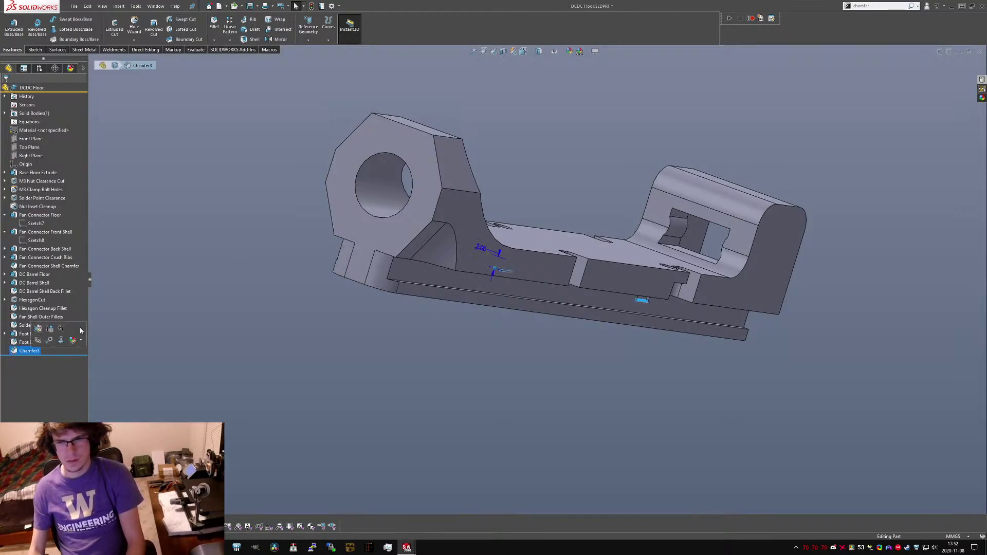
middle_click_drag(103, 324, 136, 322)
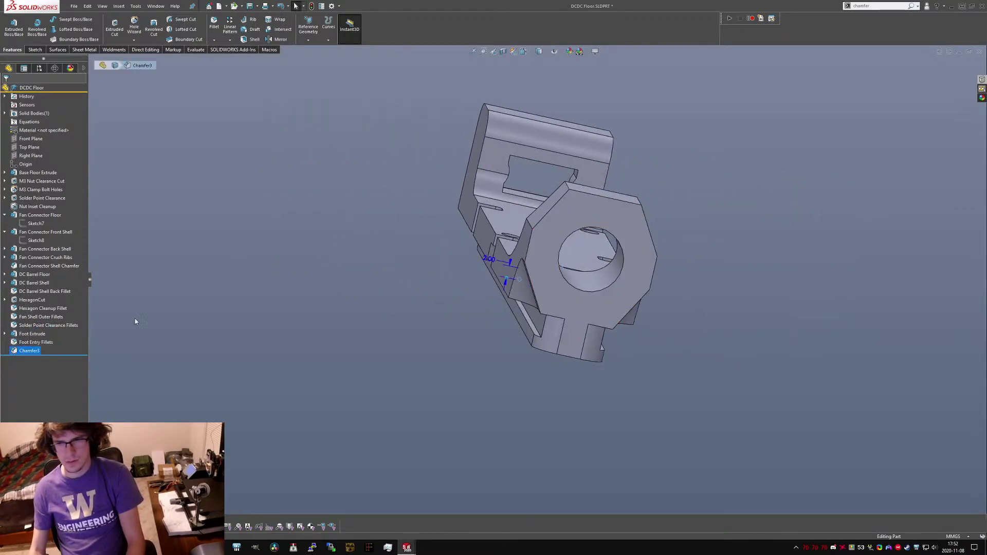
left_click(30, 352)
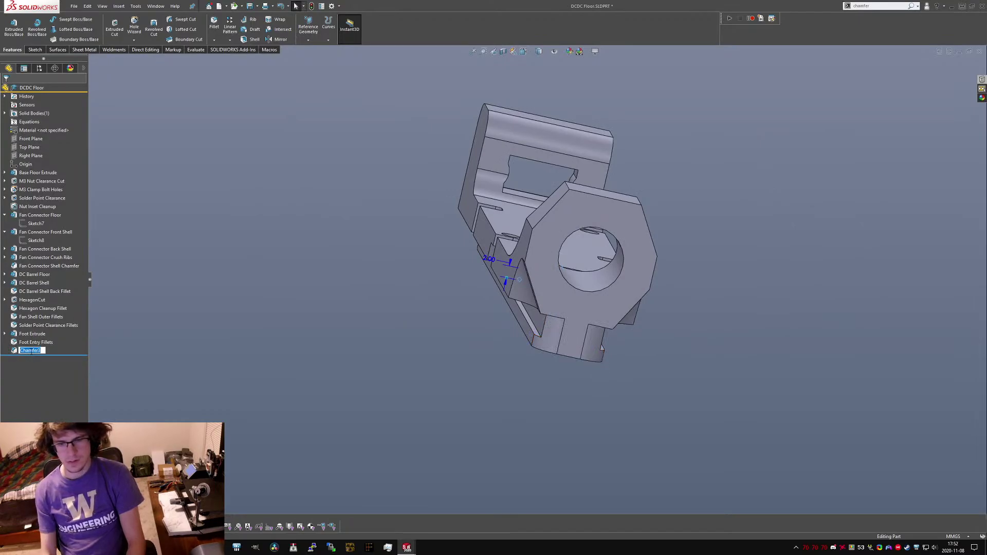
type("Nut Inset")
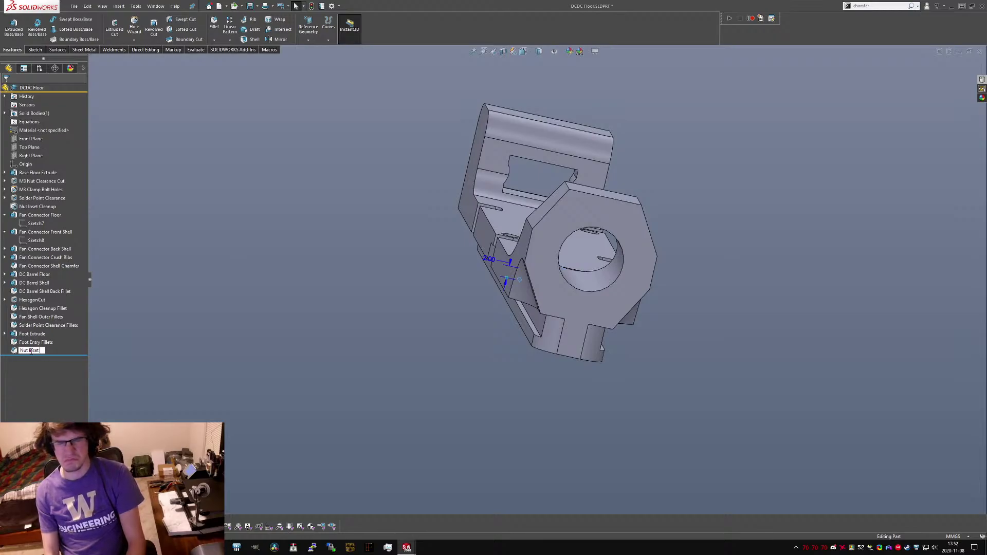
type(" Cleanup Chamfe")
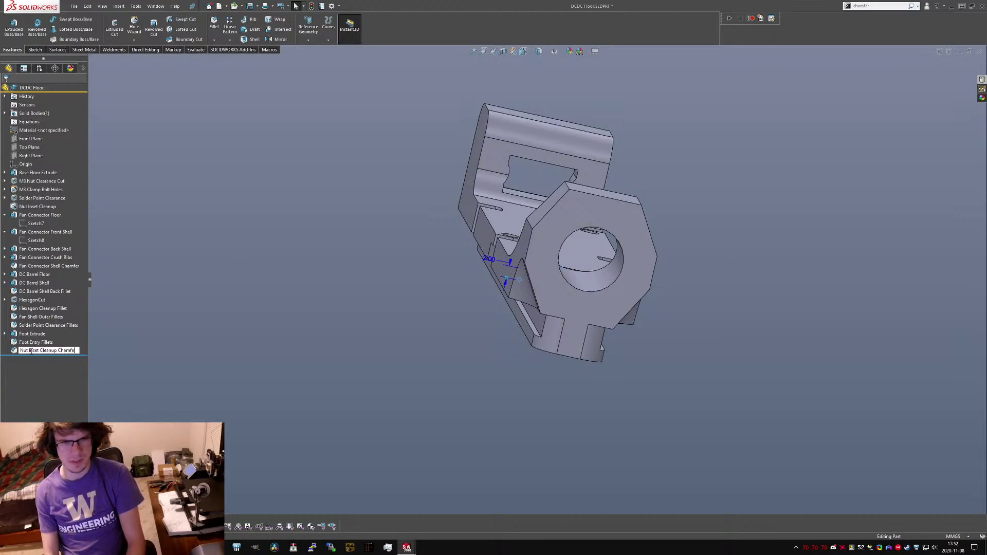
type("rs")
key("Return")
Start a chamfer on the long lower edge of the foot and open its distance for editing.
scroll(618, 328, "down", 2)
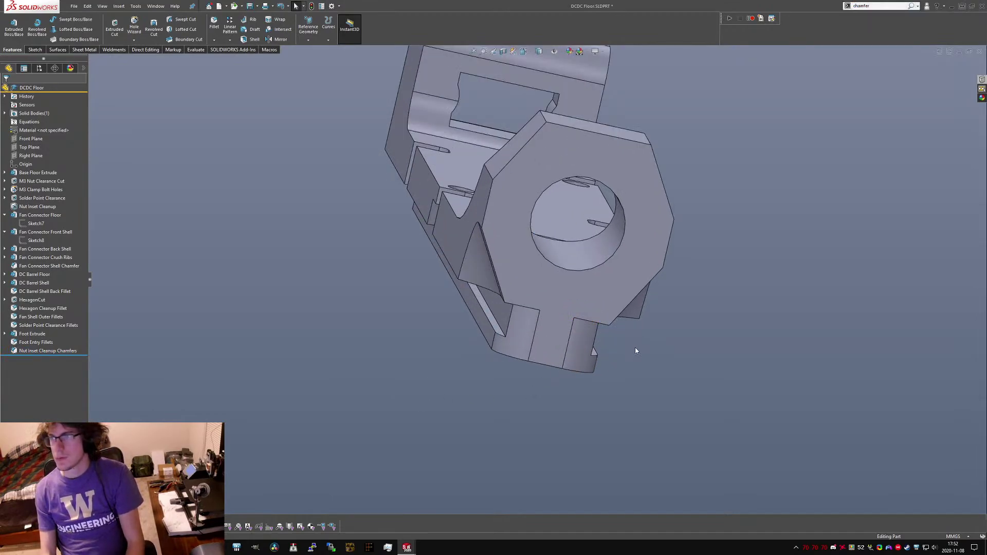
key("Return")
left_click(483, 334)
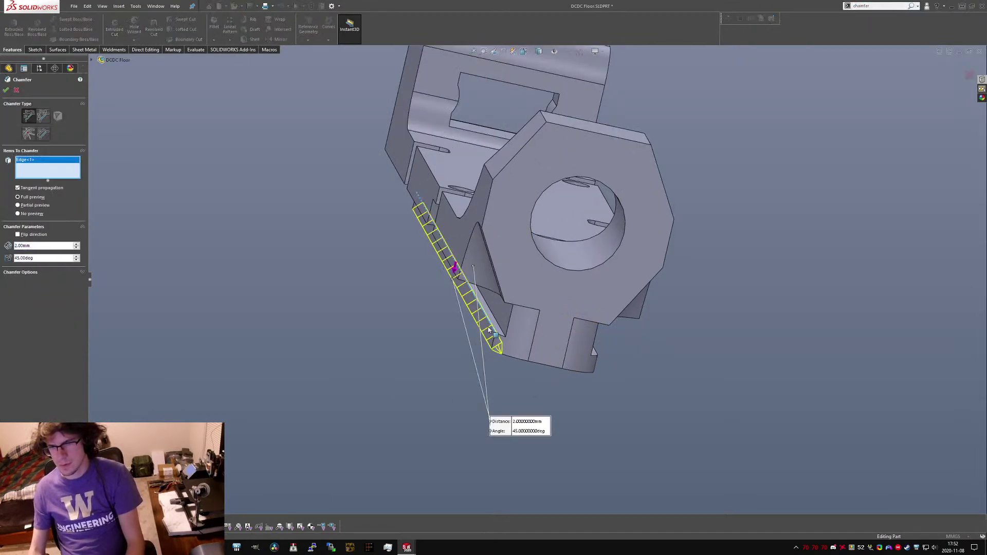
left_click(518, 423)
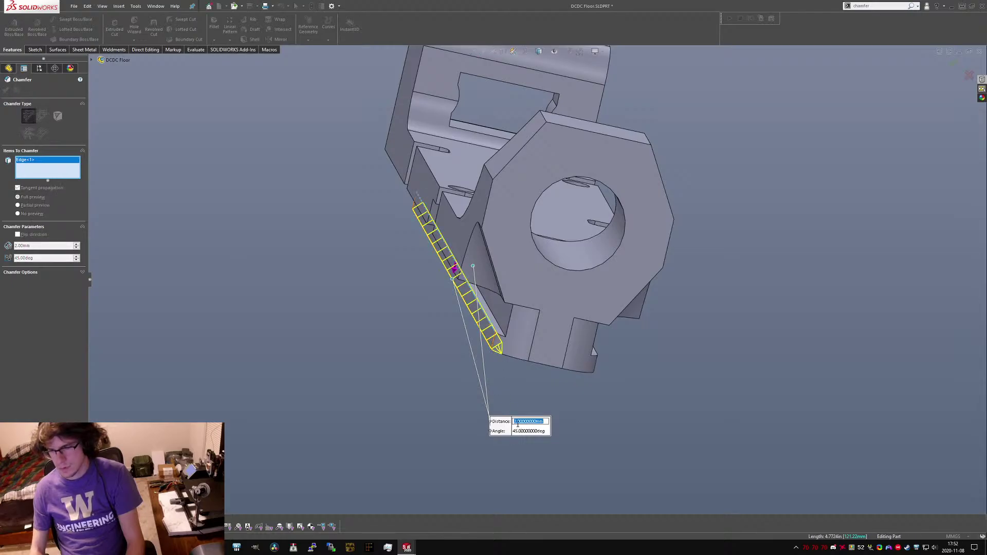
Chamfer the edges of the two outer side faces along the bottom foot with a distance of 0.4 mm.
type("0.4")
key("Return")
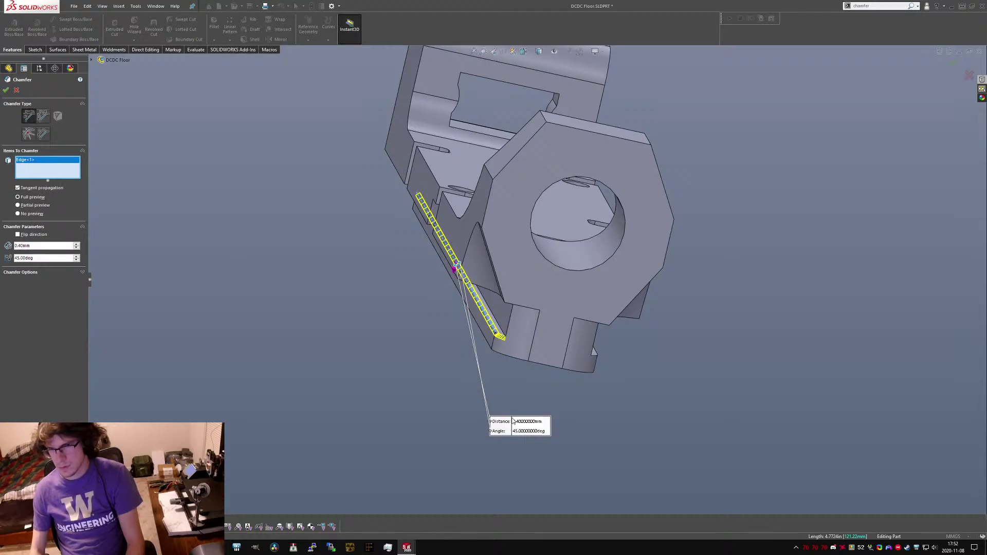
left_click(495, 332)
left_click(487, 331)
middle_click_drag(679, 329, 572, 334)
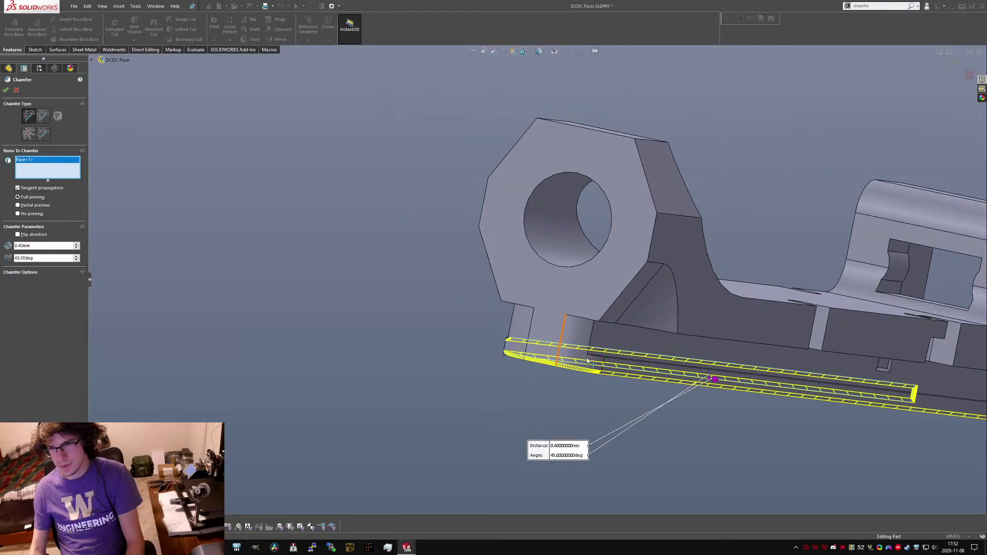
left_click(869, 384)
middle_click_drag(869, 384, 649, 356)
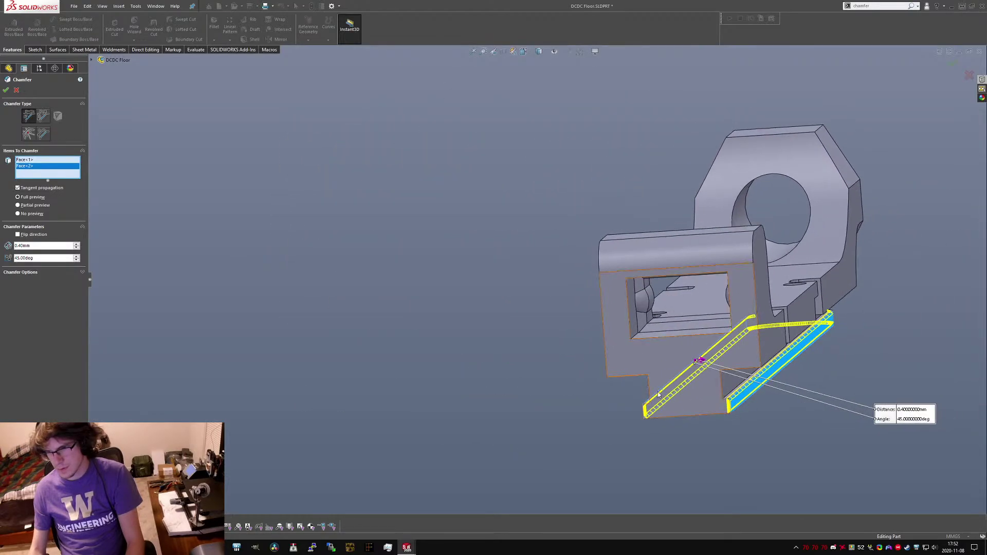
left_click(45, 118)
key("Return")
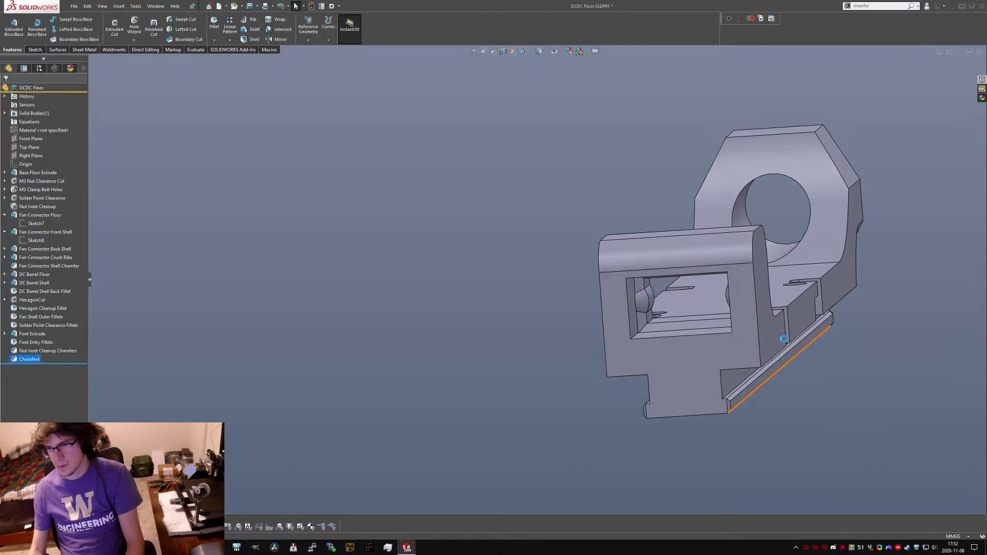
Examine the chamfered foot and the rest of the part from both ends and along its side.
middle_click_drag(782, 338, 558, 248)
scroll(595, 301, "down", 7)
scroll(471, 191, "up", 3)
scroll(471, 192, "down", 4)
scroll(525, 198, "up", 4)
scroll(415, 242, "up", 3)
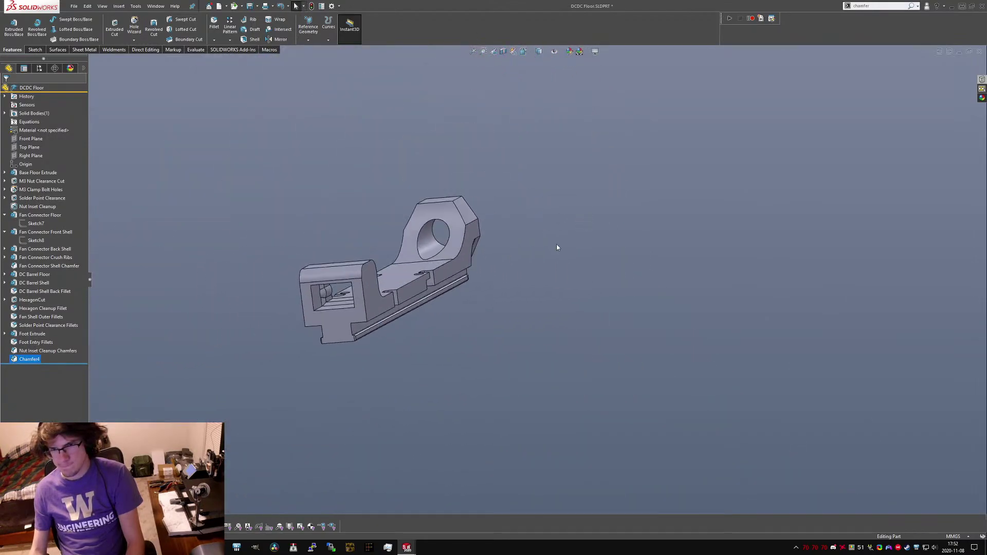
scroll(375, 319, "down", 5)
middle_click_drag(375, 319, 440, 269)
scroll(327, 343, "up", 5)
middle_click_drag(328, 343, 465, 296)
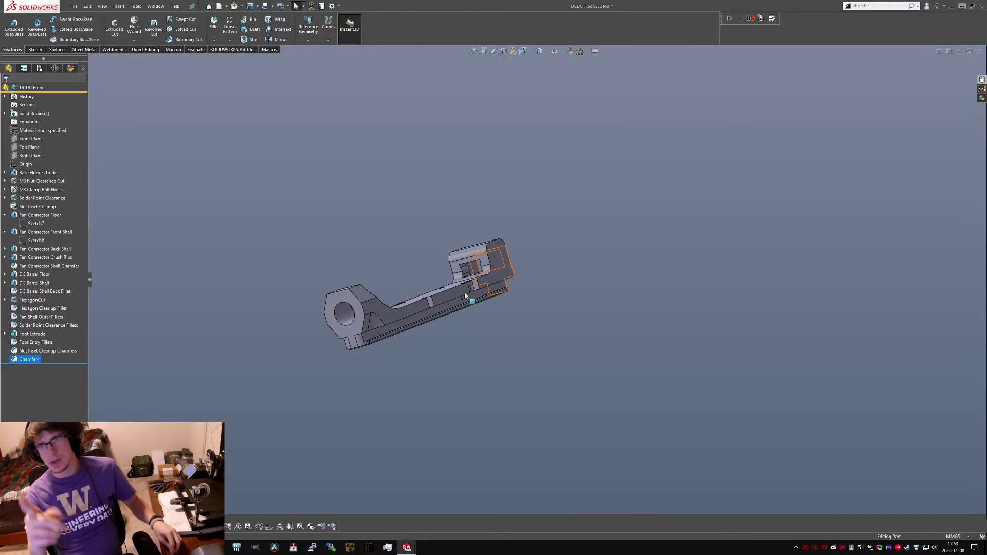
scroll(334, 341, "down", 5)
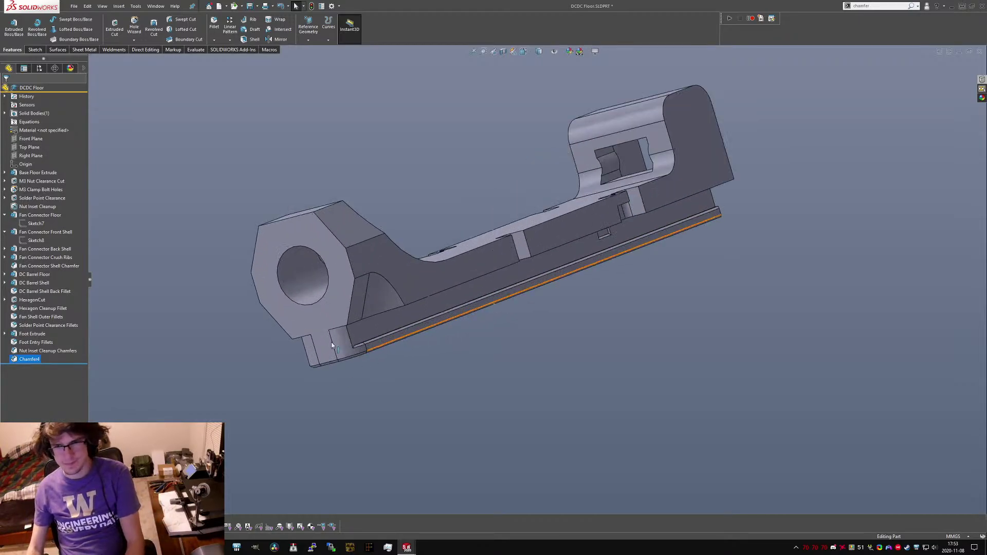
Roll DCDC Floor back to just after Foot Entry Fillets, inspect the Move Face feature in the Sliding Cover part, and return to DCDC Floor.
left_click_drag(46, 364, 60, 348)
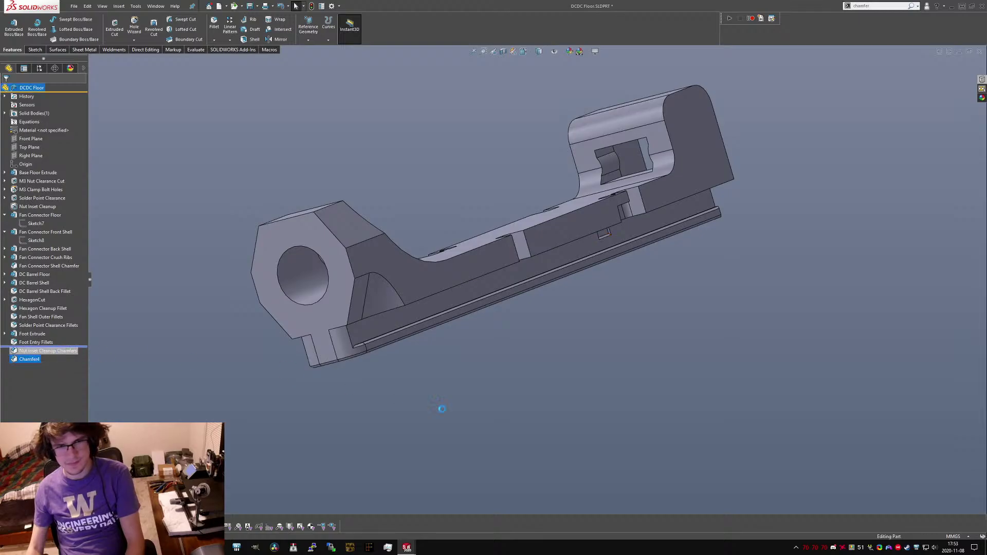
key("ctrl+Tab")
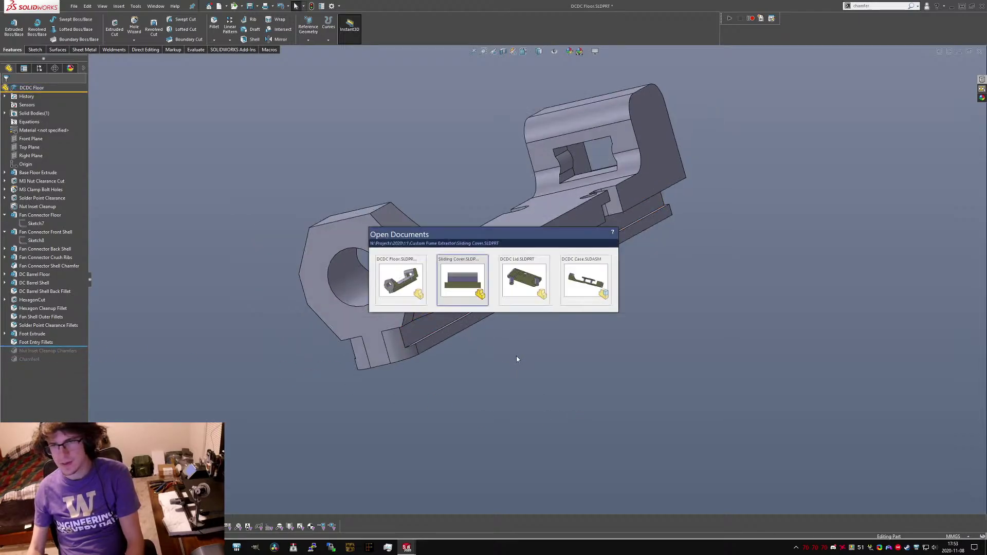
left_click(45, 198)
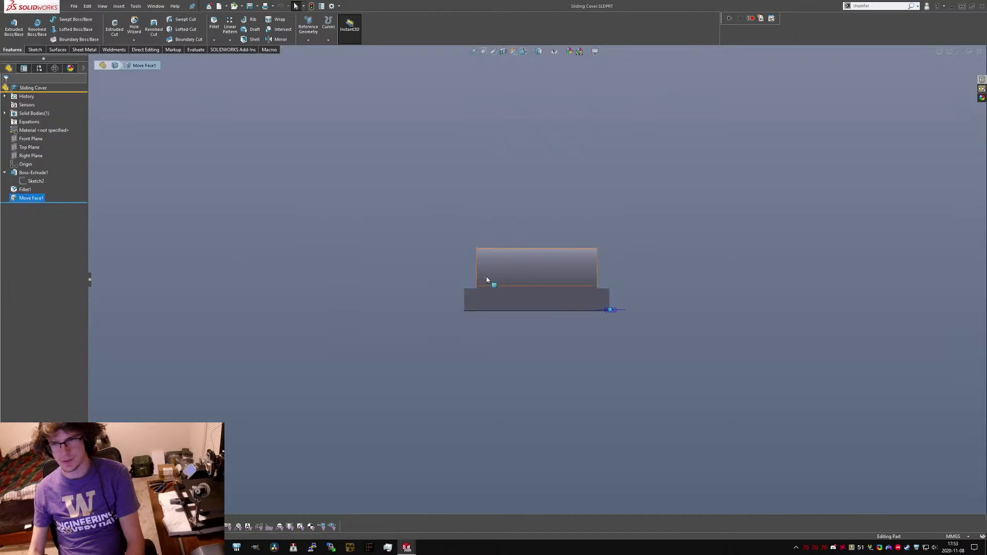
middle_click_drag(487, 279, 584, 329)
scroll(585, 329, "down", 2)
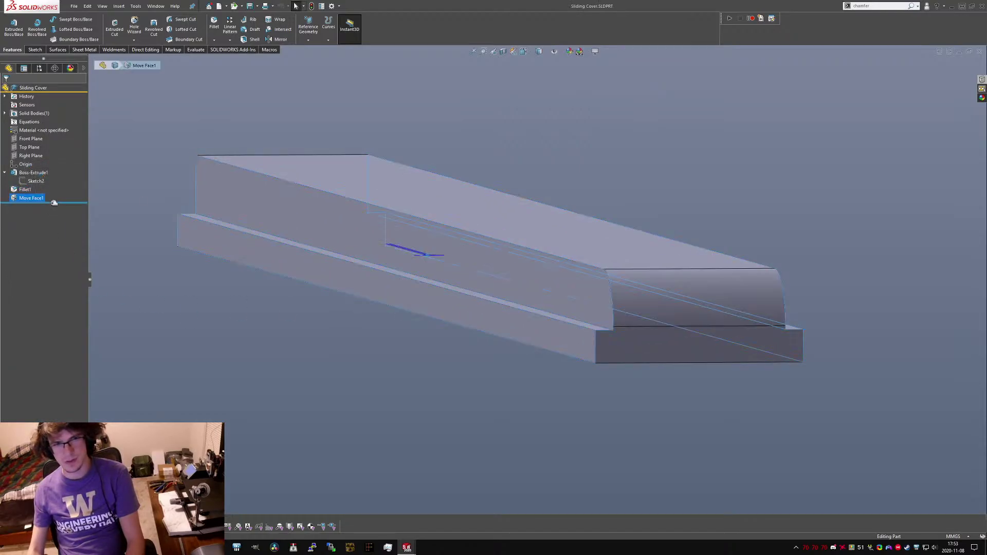
mouse_move(54, 203)
left_mouse_down()
mouse_move(54, 194)
mouse_move(68, 202)
left_mouse_up()
left_click(597, 304)
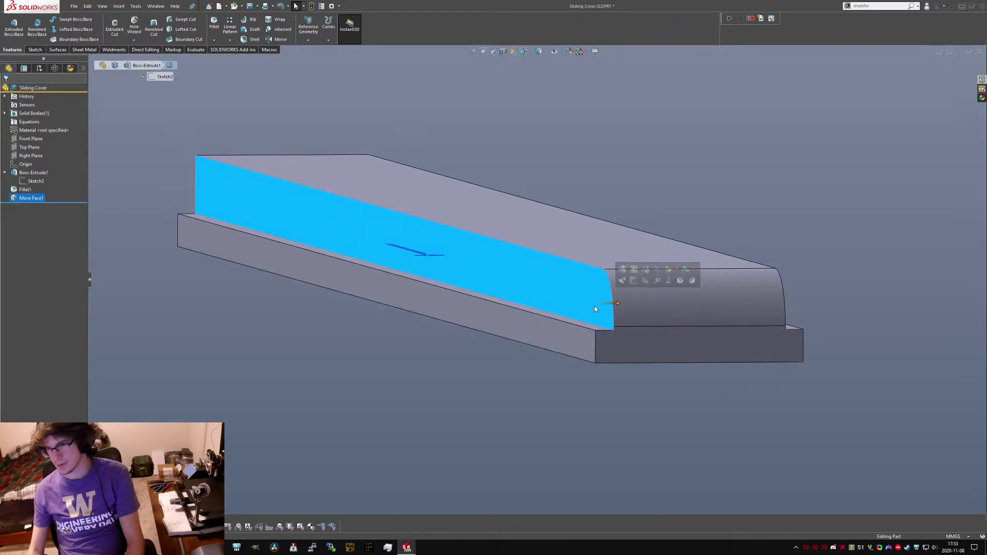
middle_click_drag(595, 306, 486, 217)
left_click(600, 255)
scroll(535, 260, "up", 4)
key("ctrl+Tab")
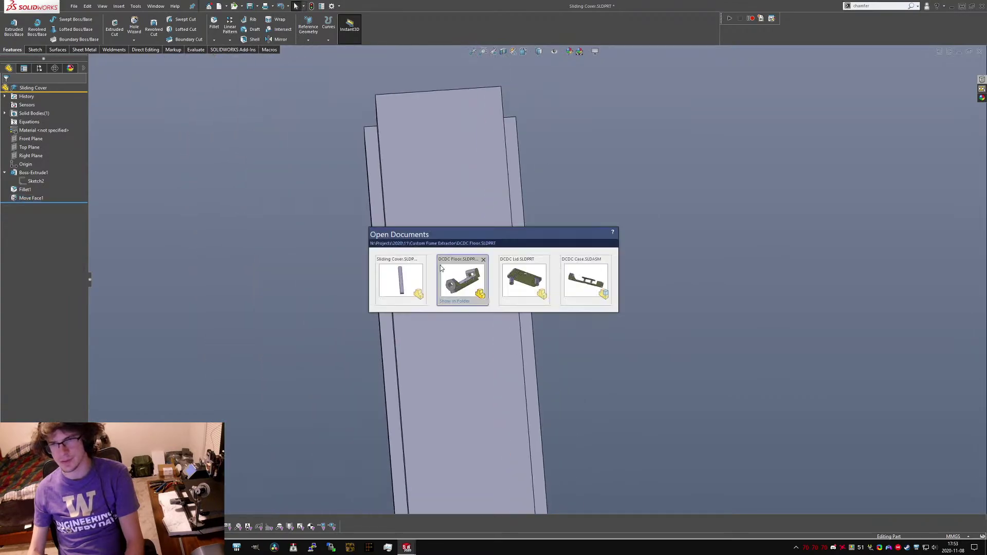
left_click(441, 268)
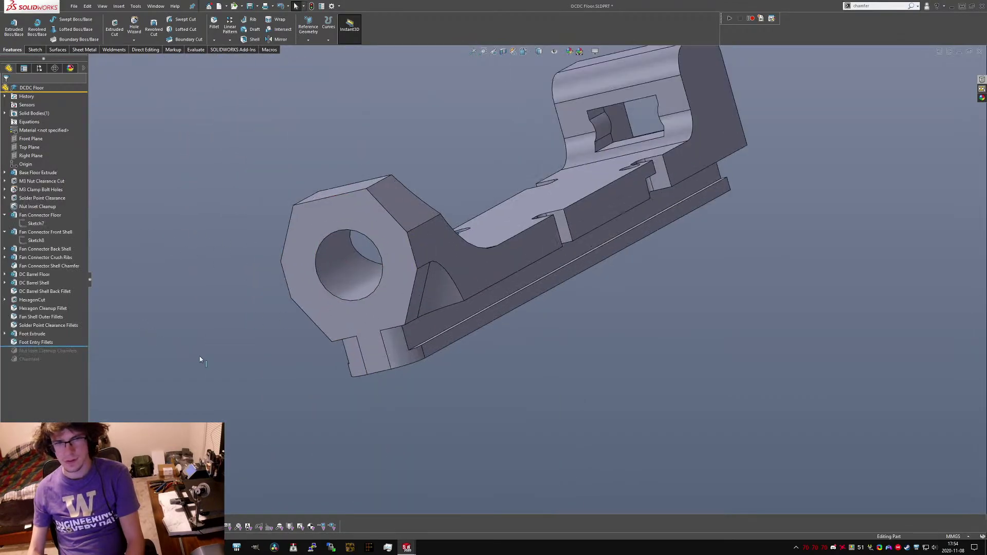
type("smov")
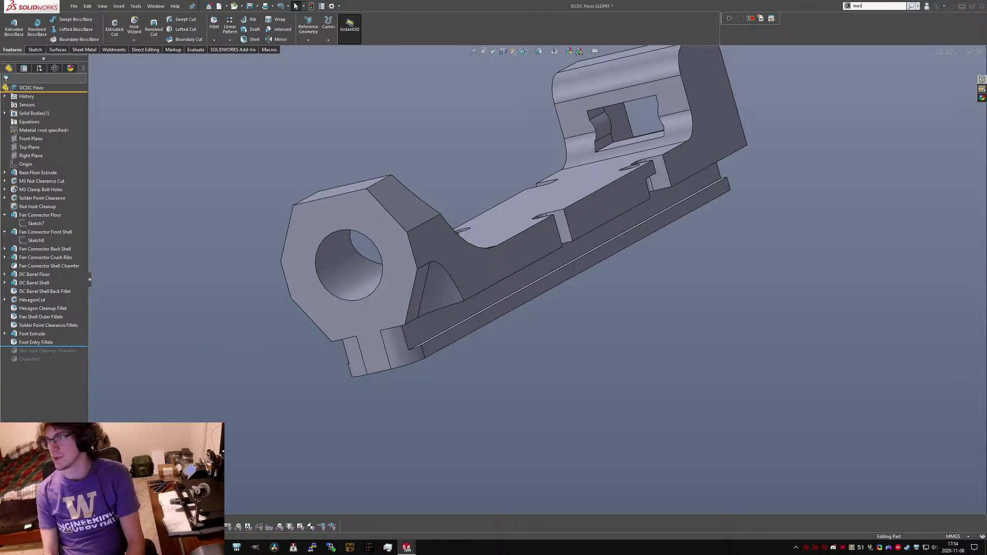
type("e face")
key("Return")
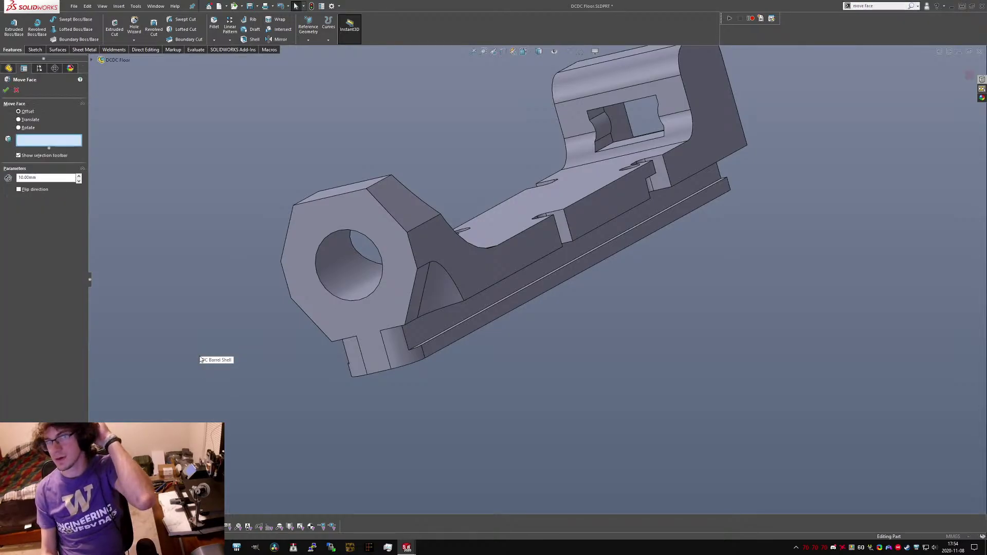
scroll(399, 334, "down", 6)
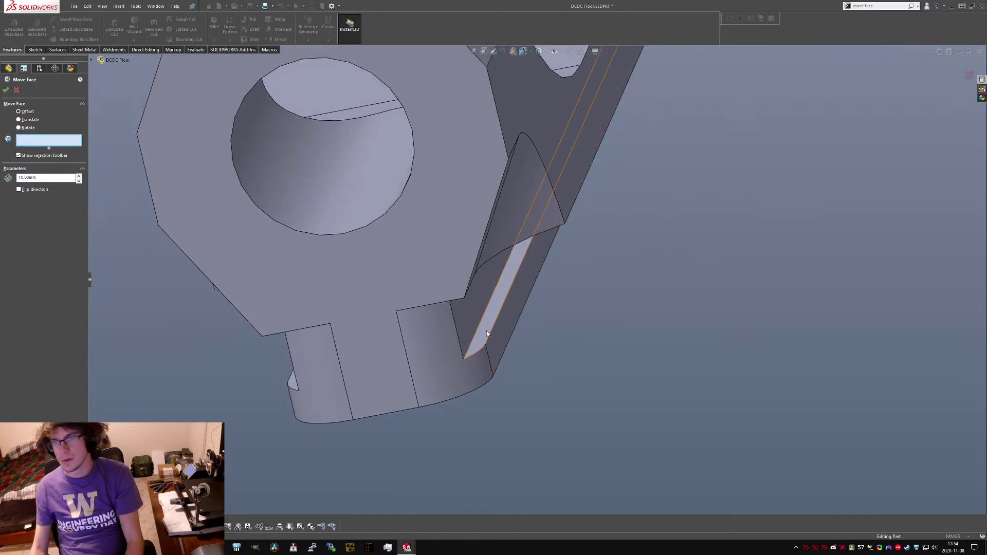
left_click(487, 334)
left_click(494, 362)
left_click(470, 380)
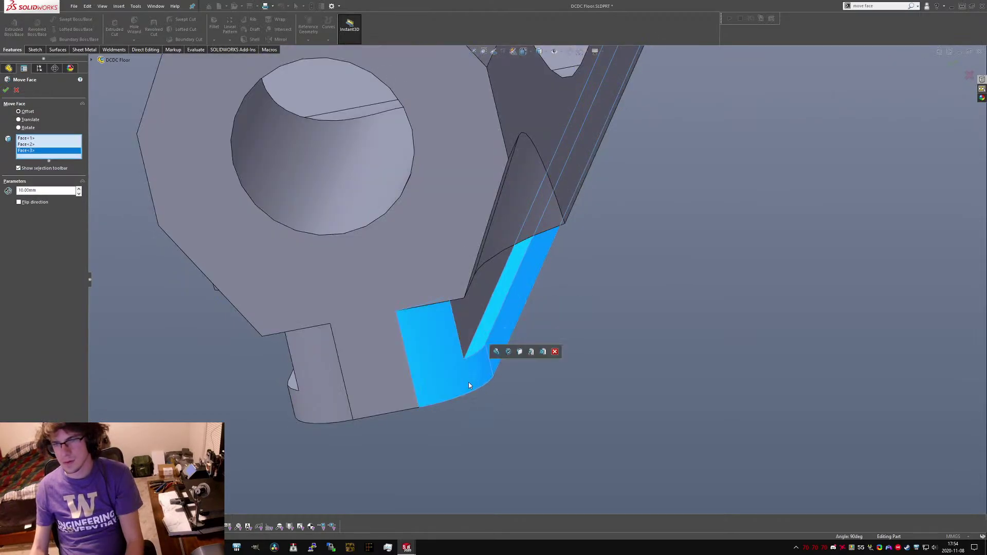
left_click(468, 384)
left_click(18, 91)
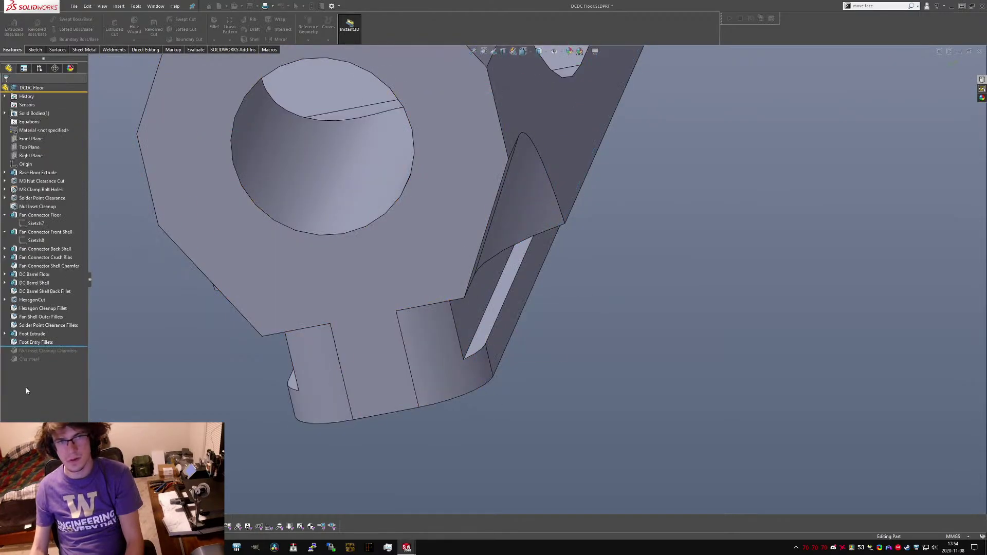
Roll the part back to just after Foot Extrude and select the foot's six side and ledge faces for a Move Face offset.
left_click_drag(67, 346, 66, 341)
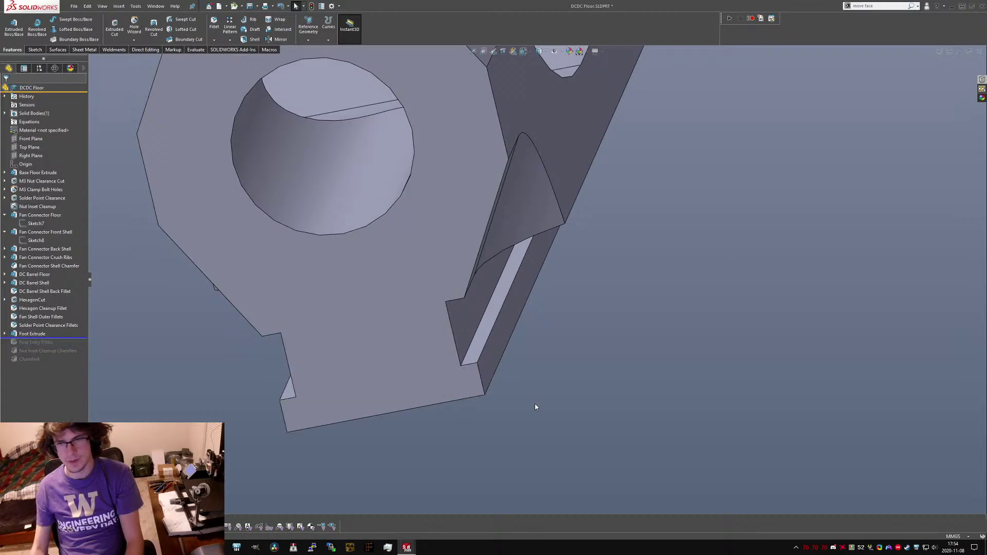
type("smove face")
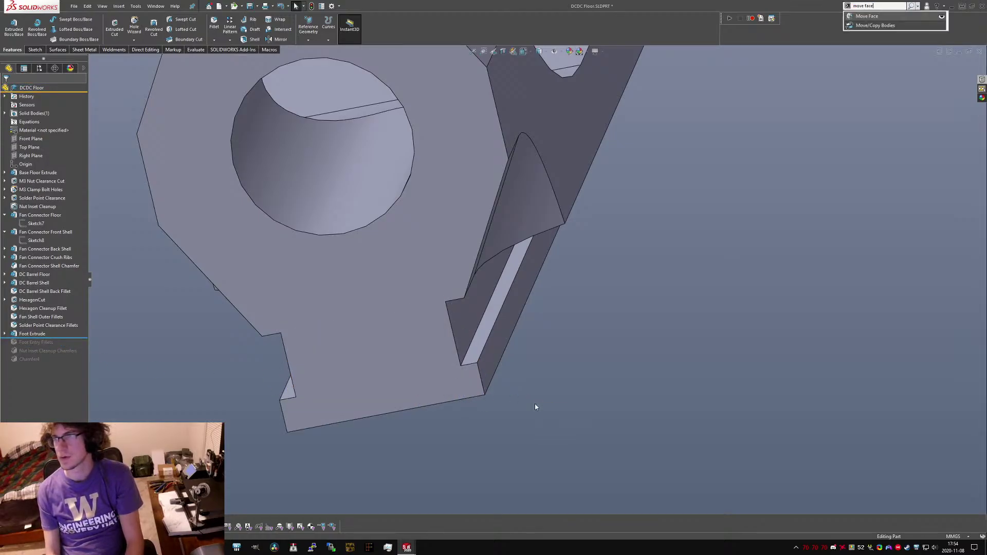
key("Return")
left_click(468, 326)
left_click(483, 355)
left_click(484, 356)
middle_click_drag(485, 357, 550, 378)
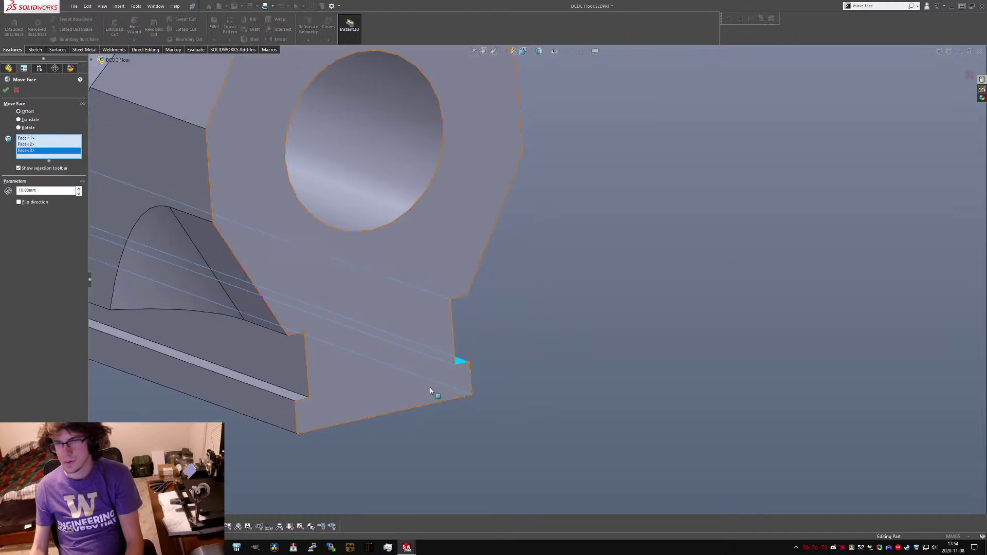
left_click(286, 409)
left_click(288, 394)
left_click(289, 371)
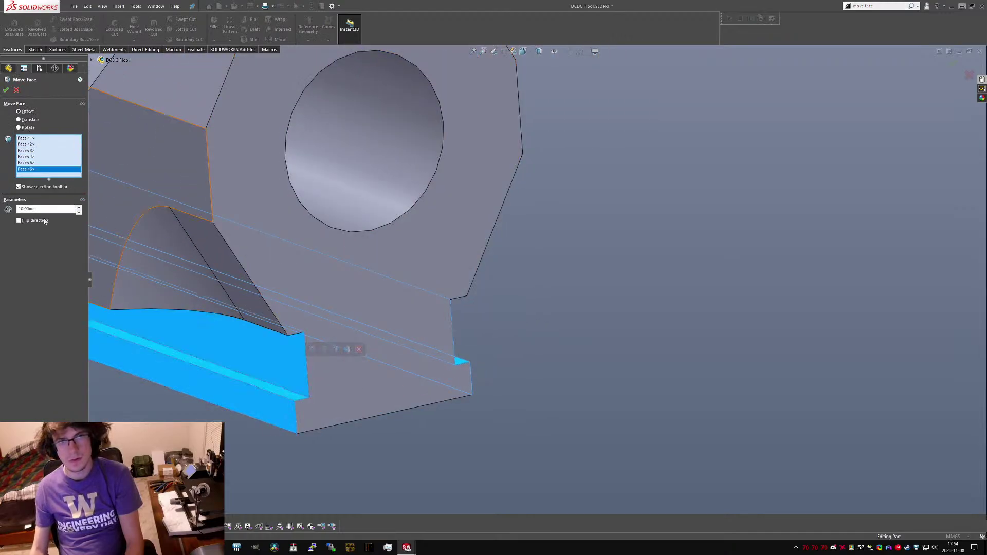
Offset the selected foot faces inward by 0.2 mm.
left_click(61, 209)
double_click(61, 209)
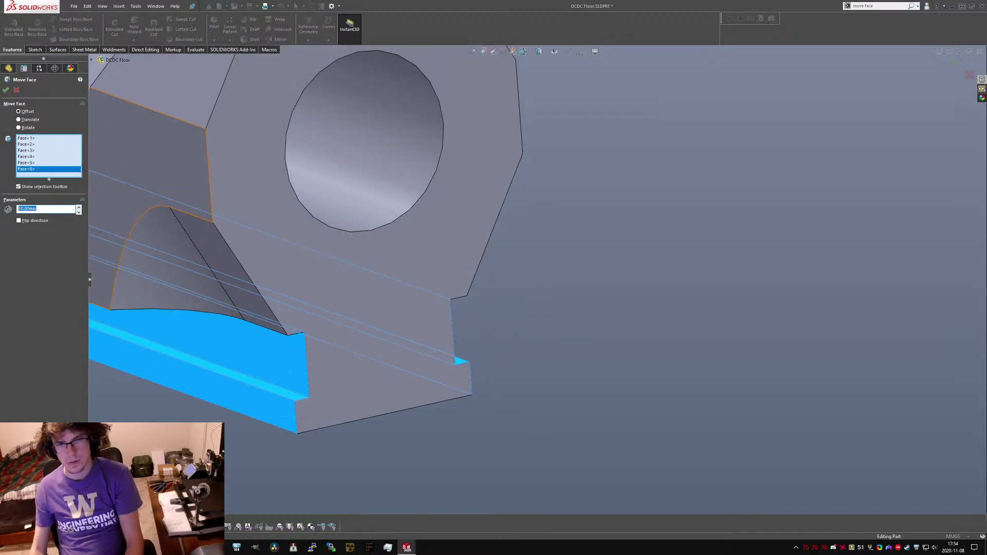
type(".2")
key("Return")
middle_click_drag(290, 297, 261, 277)
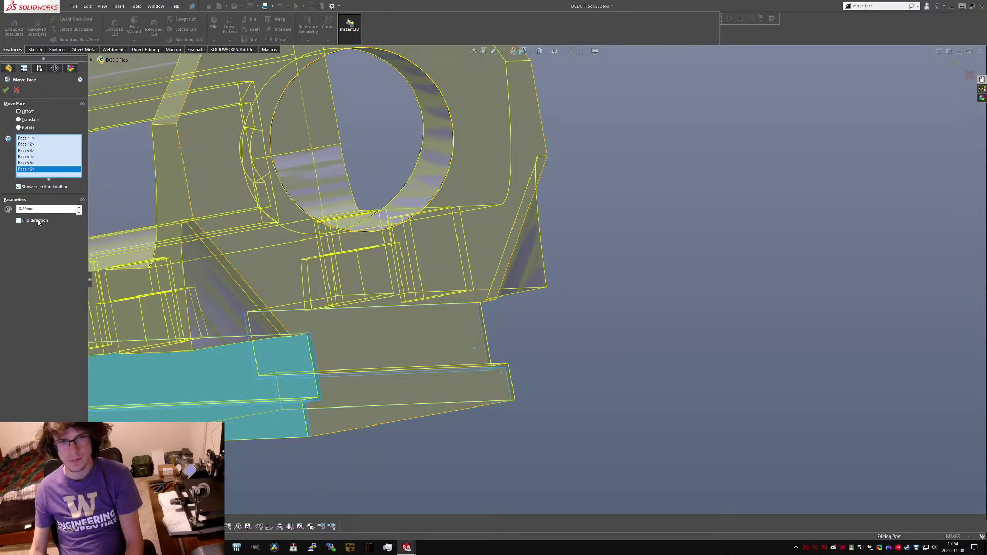
left_click(6, 90)
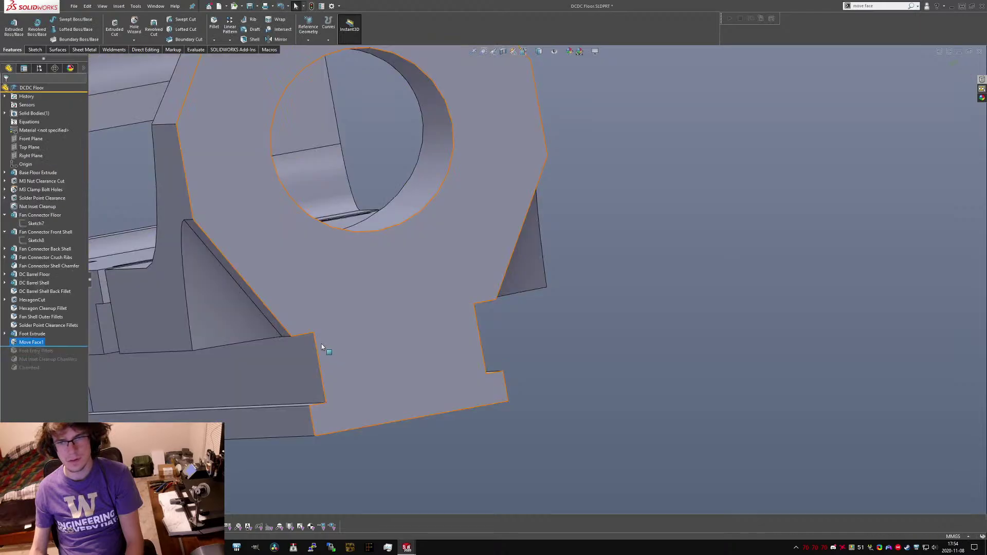
Roll the feature tree forward to the end, restoring the fillets and chamfers that follow the Move Face feature.
left_click_drag(63, 344, 55, 369)
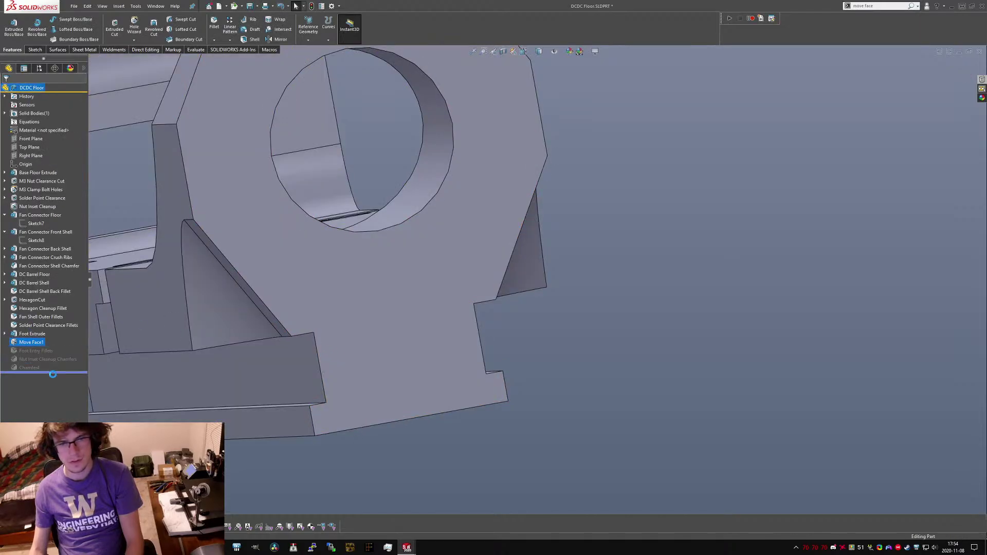
mouse_move(309, 383)
middle_mouse_down()
mouse_move(473, 368)
mouse_move(309, 388)
middle_mouse_up()
scroll(309, 388, "up", 6)
scroll(376, 321, "down", 3)
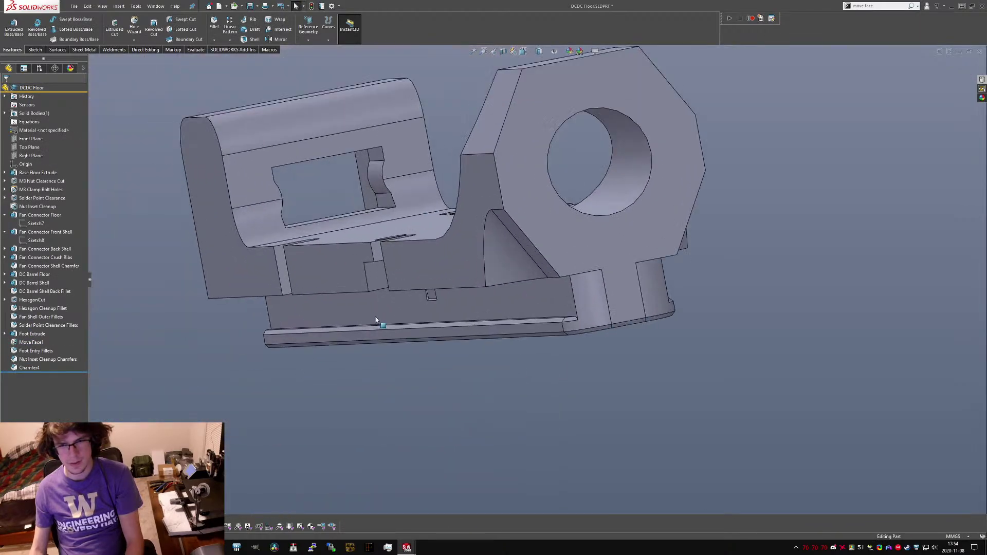
Inspect the nut inset area along the foot, and compare it with the features after Move Face rolled back and restored.
scroll(376, 320, "down", 5)
scroll(580, 257, "down", 4)
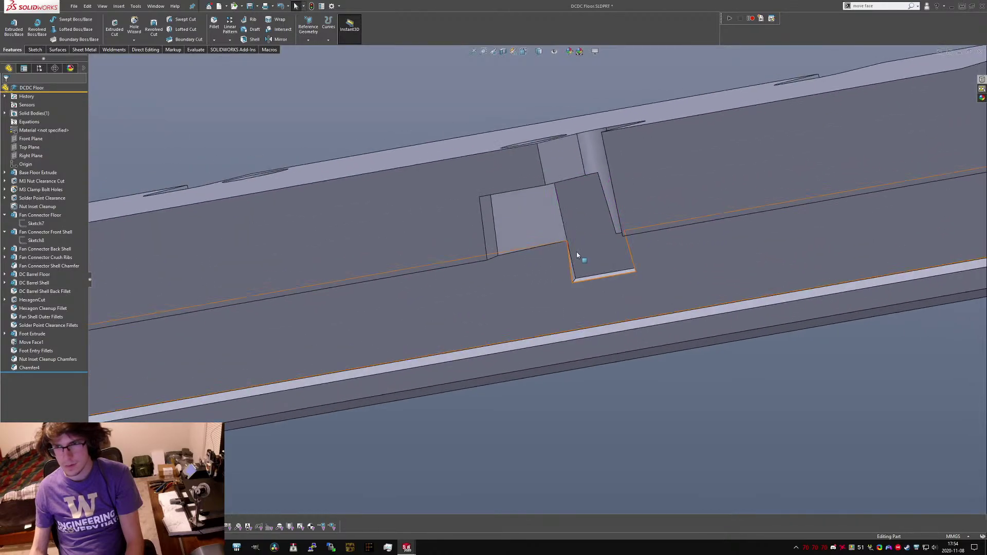
scroll(574, 252, "down", 4)
middle_click_drag(573, 250, 595, 245)
scroll(595, 245, "up", 8)
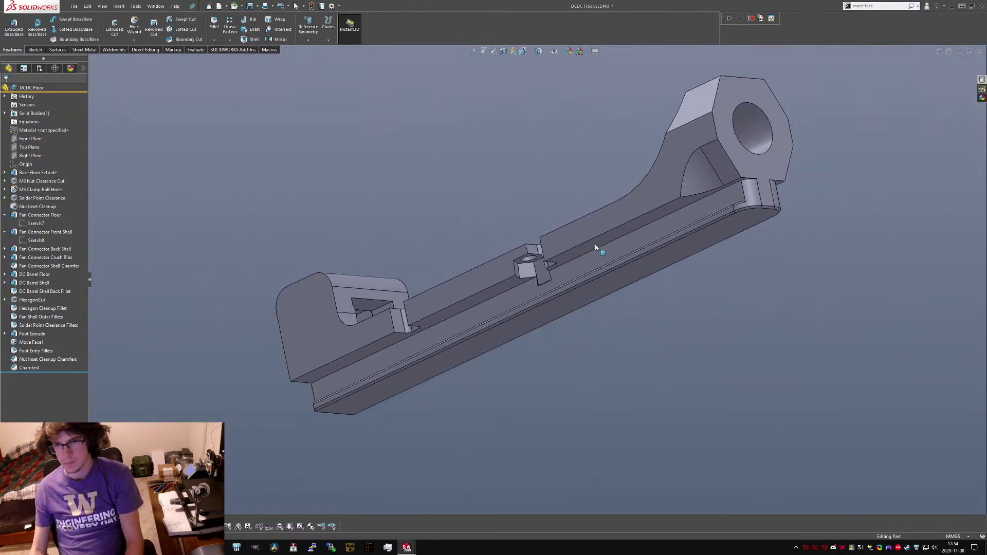
scroll(565, 252, "down", 8)
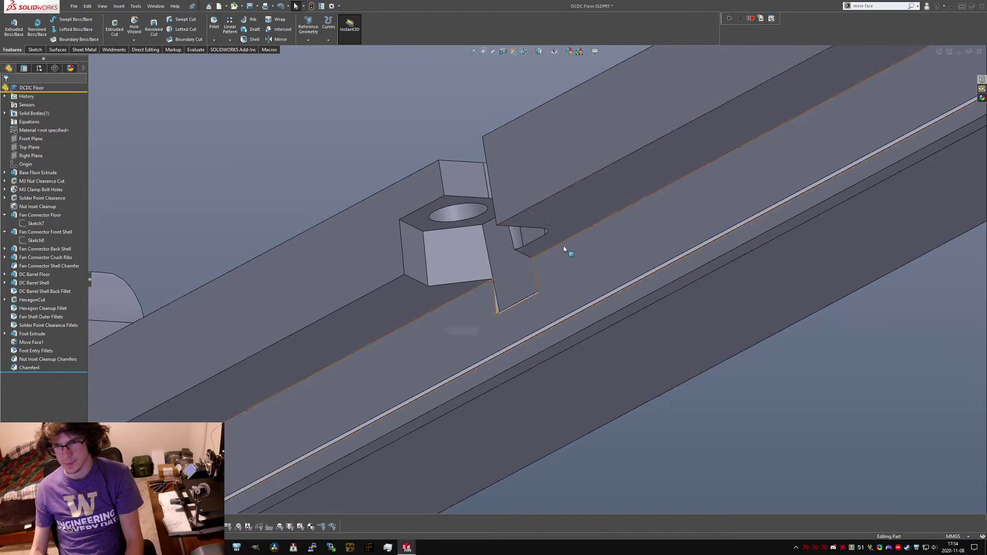
scroll(566, 248, "up", 8)
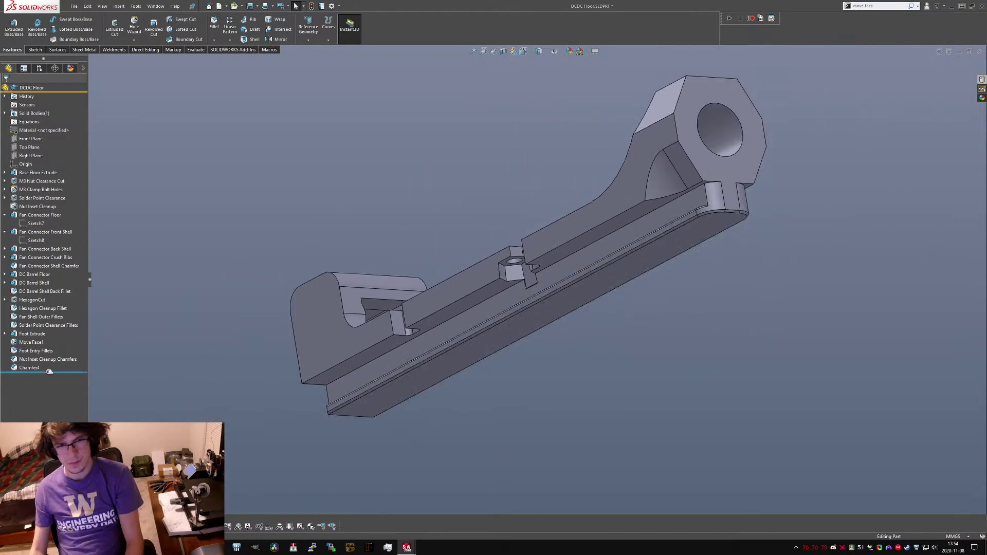
left_click_drag(49, 372, 48, 345)
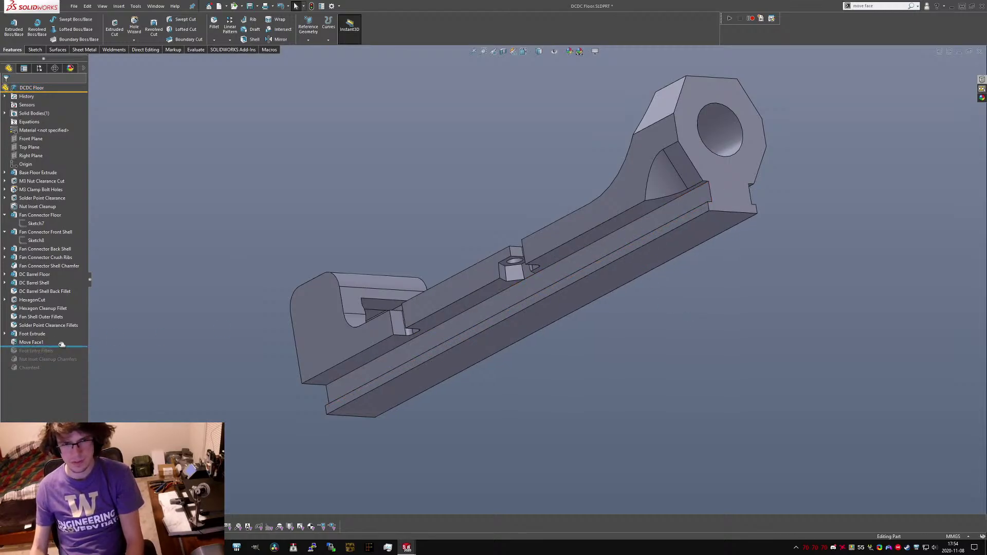
left_click_drag(49, 346, 29, 370)
Rename the last chamfer feature in the feature tree as Foot Chamfers.
left_click(30, 368)
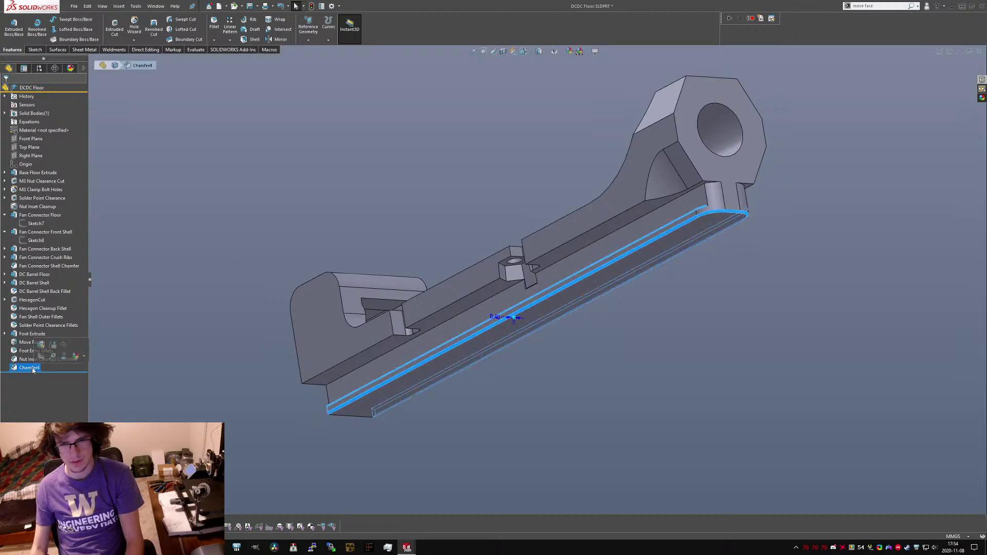
left_click(29, 368)
type("Foot Chamfers")
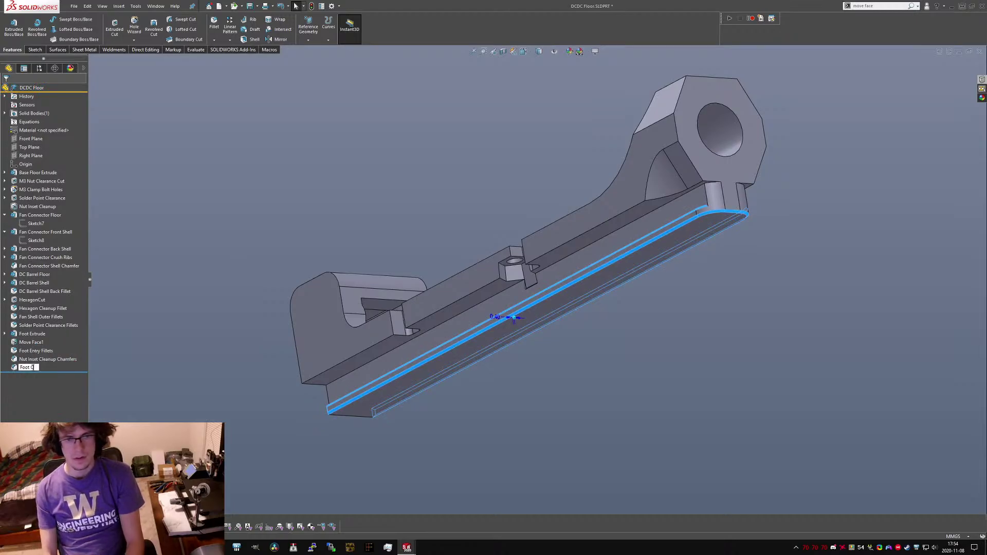
key("Return")
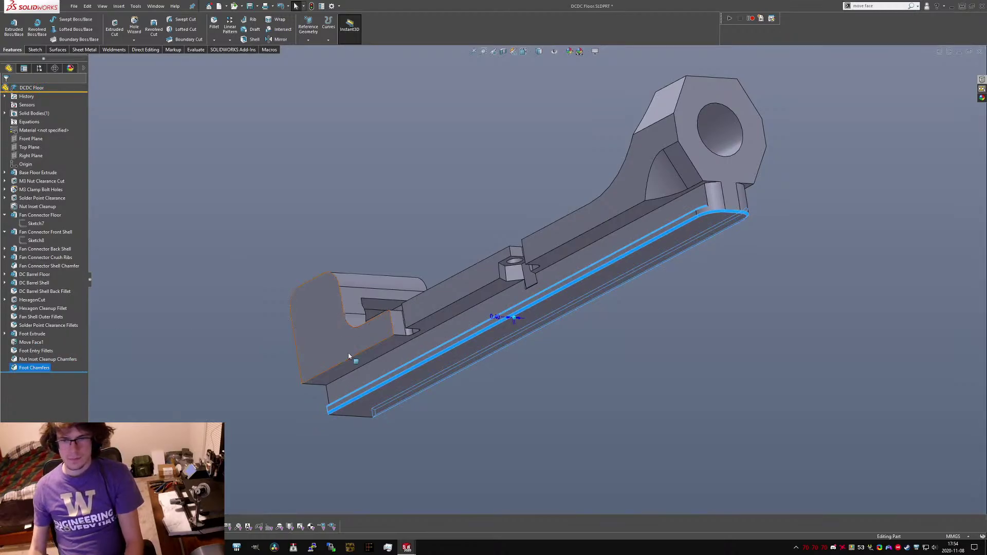
Edit Foot Chamfers to also include the bottom edge of the foot at the fan connector end.
middle_click_drag(348, 357, 216, 378)
right_click(36, 367)
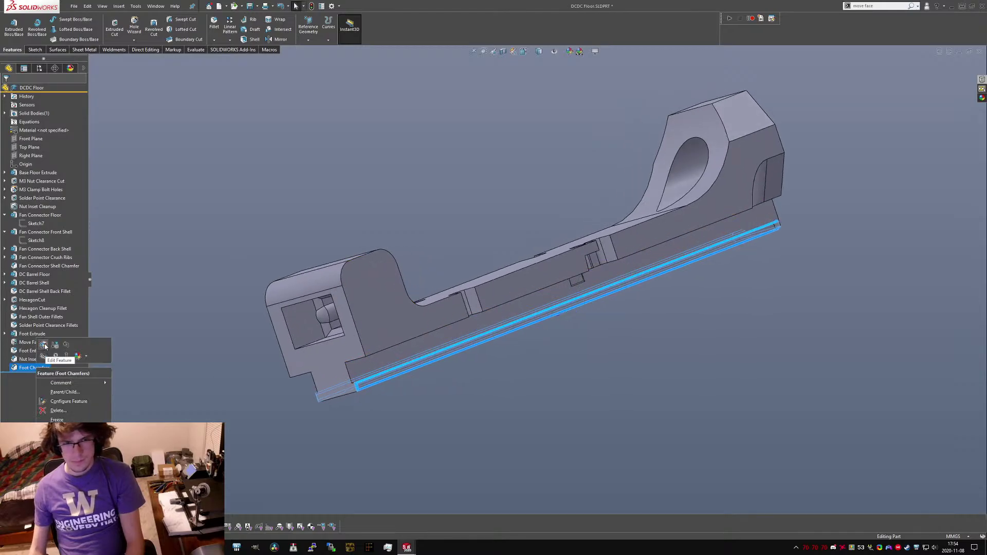
left_click(42, 344)
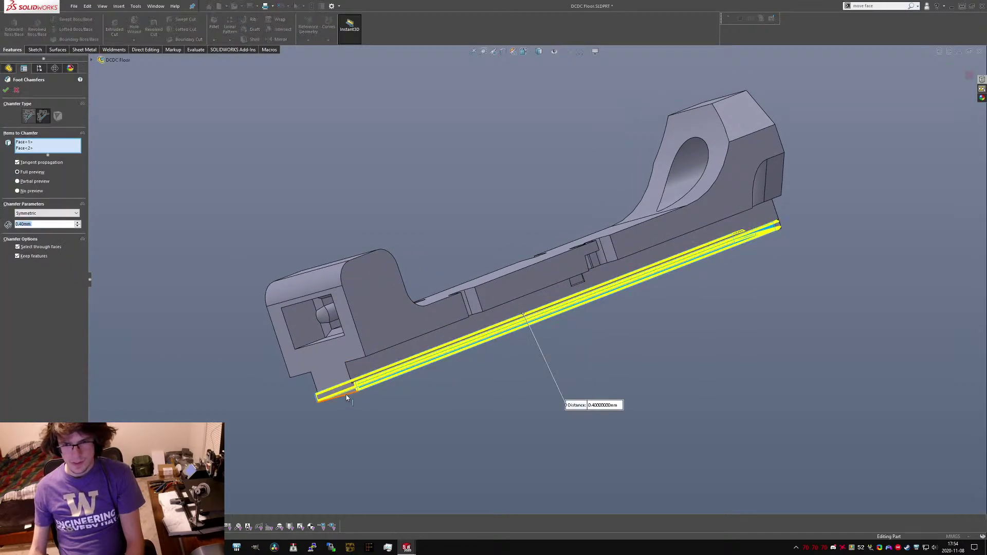
left_click(348, 396)
right_click(348, 397)
Inspect the chamfered foot at both ends of the part, and identify the features behind its end and side faces.
scroll(347, 397, "down", 2)
middle_click_drag(339, 384, 383, 394)
scroll(520, 297, "up", 5)
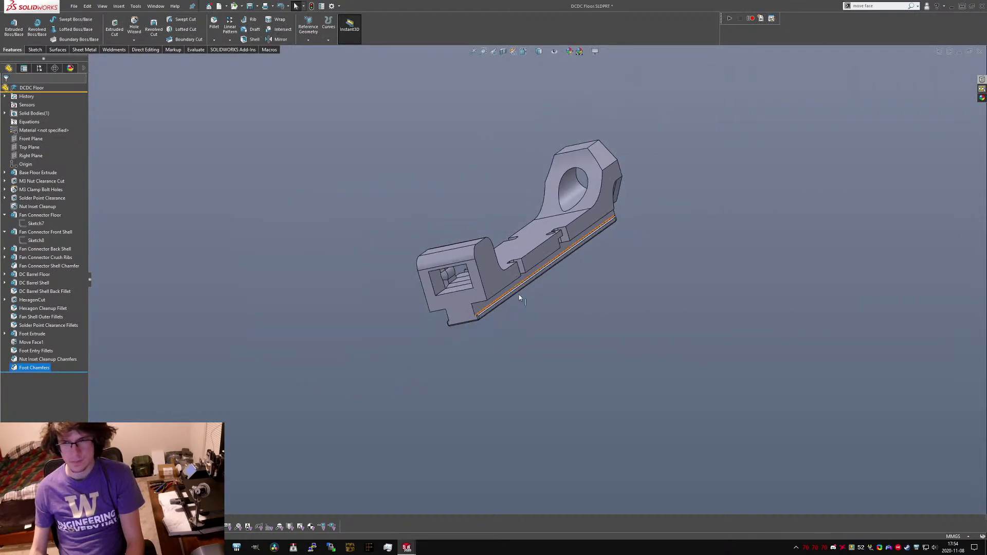
middle_click_drag(520, 297, 596, 301)
scroll(594, 292, "down", 3)
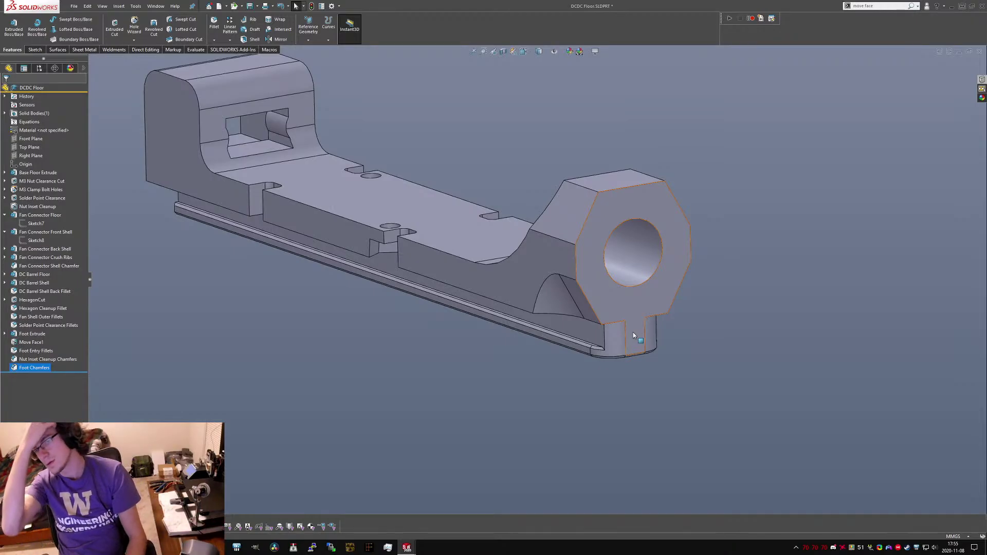
middle_click_drag(634, 334, 308, 359)
left_click(309, 359)
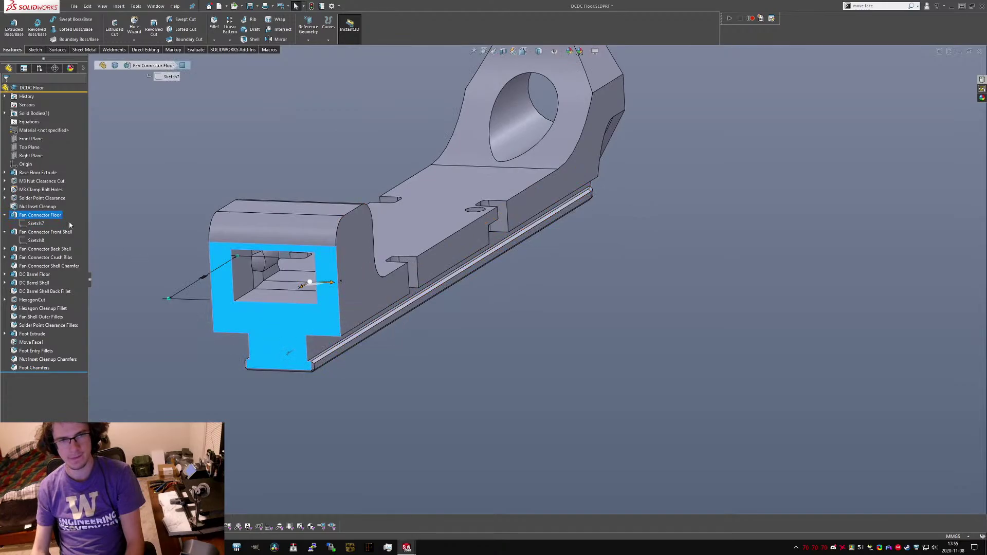
left_click(308, 343)
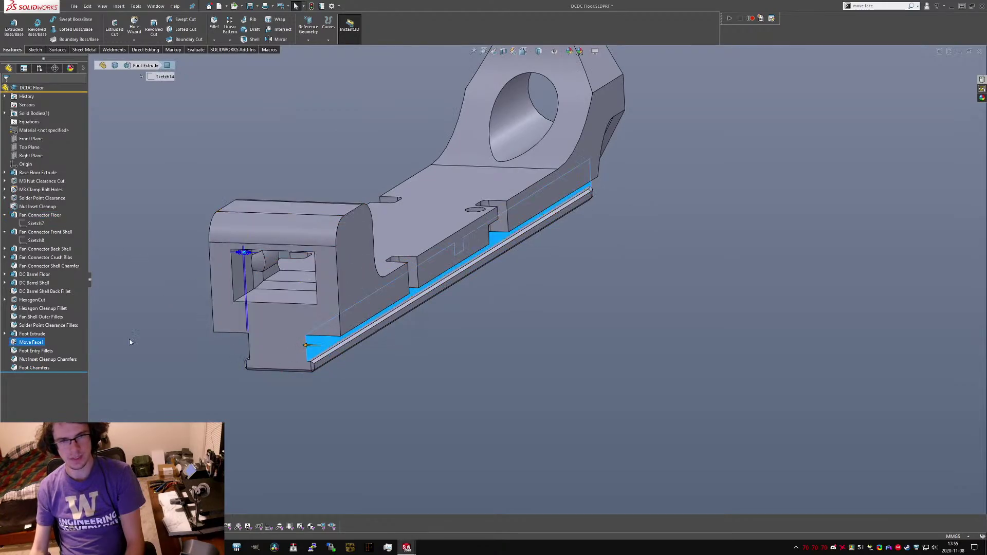
Move the Foot Extrude sketch's plane onto the outer end face of the fan connector.
left_click(5, 334)
left_click(30, 342)
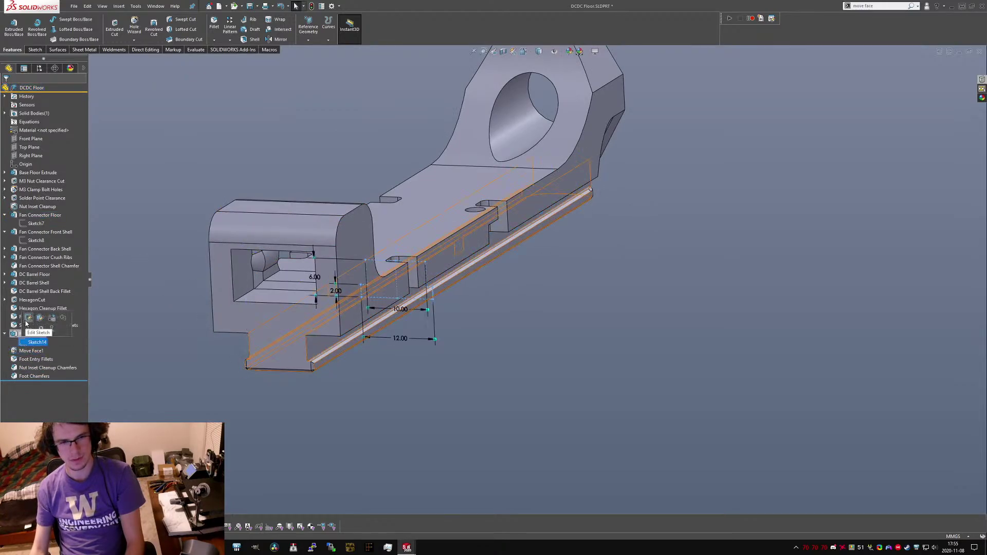
left_click(29, 335)
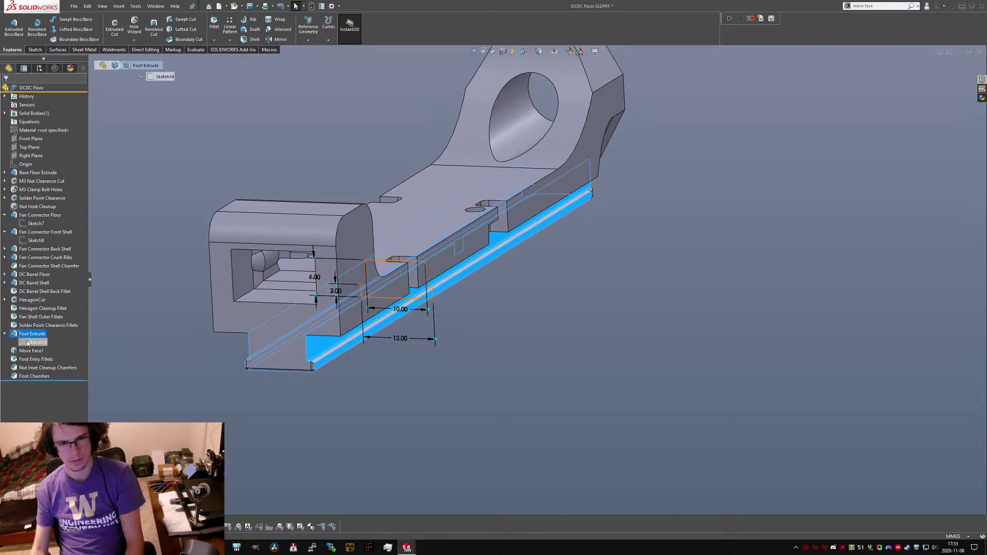
right_click(28, 344)
left_click(47, 318)
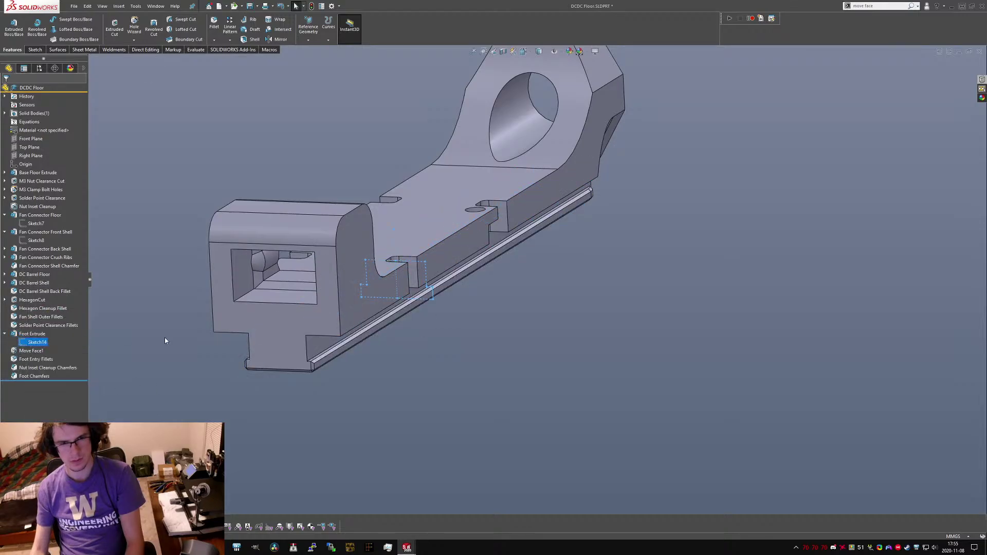
left_click(277, 327)
right_click(278, 327)
left_click(290, 378)
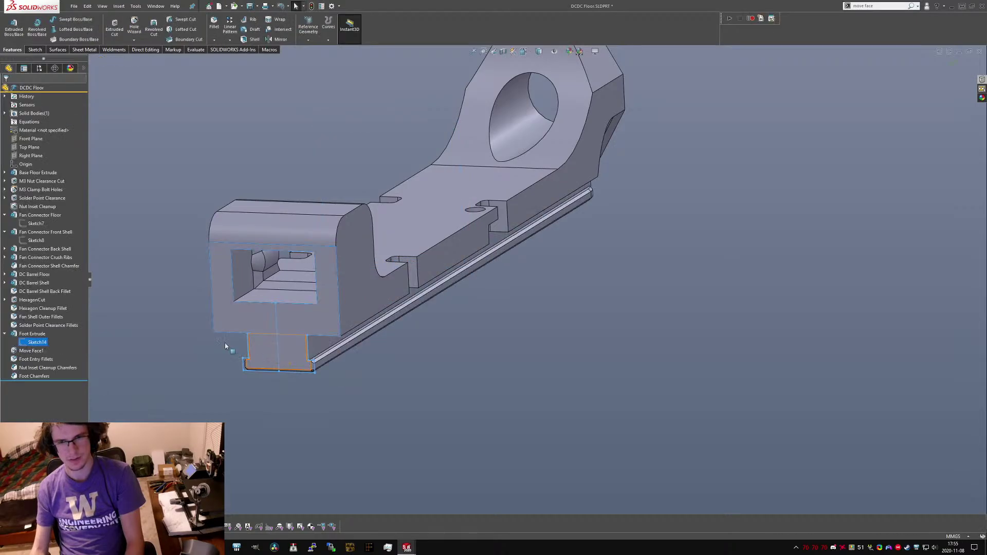
Set the Fan Connector Floor's length dimension to 35 mm.
middle_click_drag(386, 403, 404, 322)
scroll(388, 259, "up", 4)
left_click(368, 267)
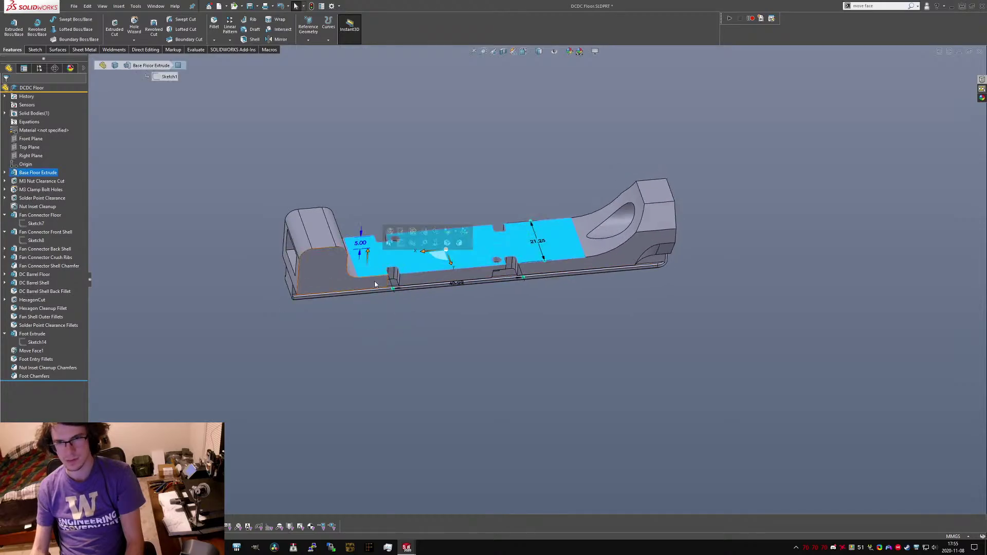
left_click(375, 281)
middle_click_drag(375, 281, 358, 283)
scroll(359, 282, "down", 4)
left_click(423, 268)
scroll(411, 261, "up", 1)
middle_click_drag(397, 252, 393, 110)
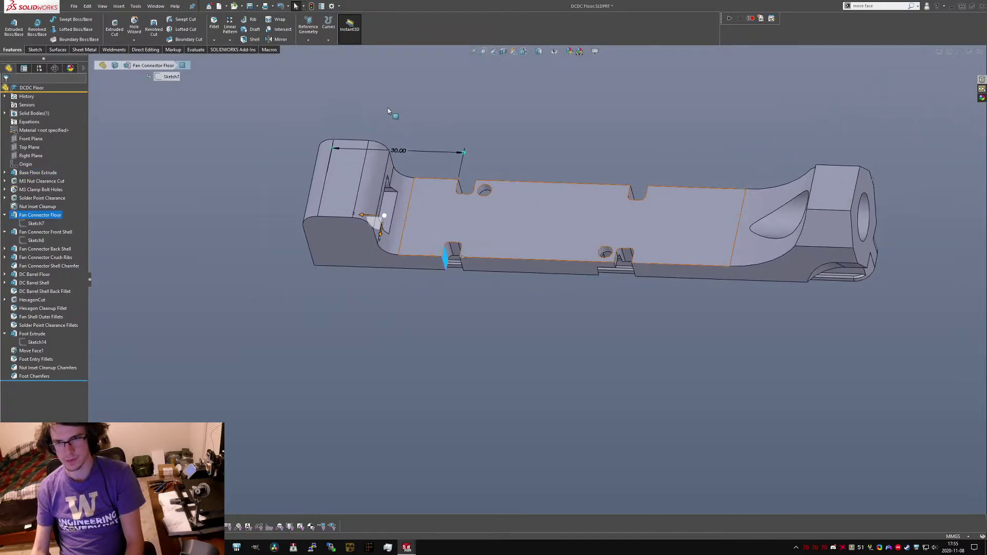
double_click(397, 151)
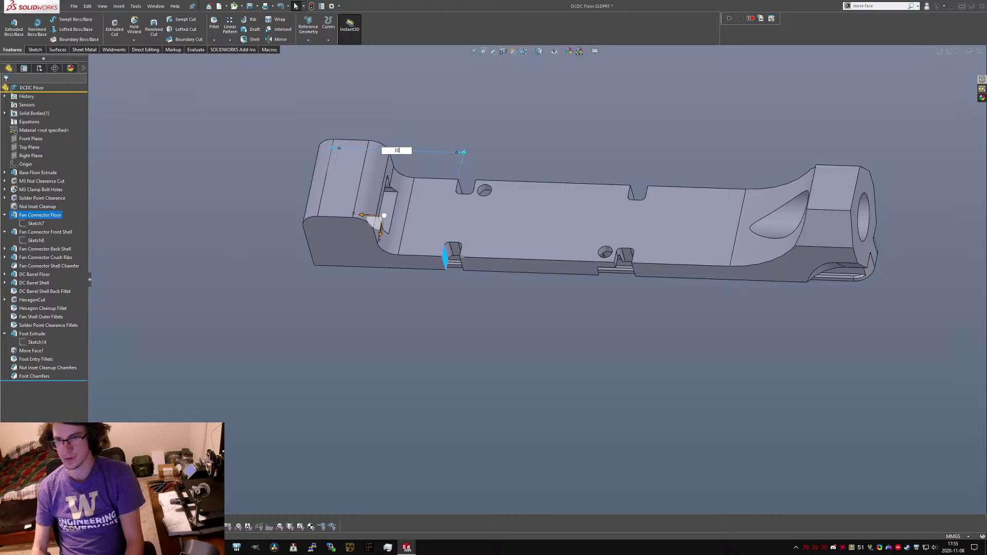
Inspect from below how the foot's end lines up with the fan connector's end face.
middle_click_drag(681, 236, 508, 291)
left_click(761, 204)
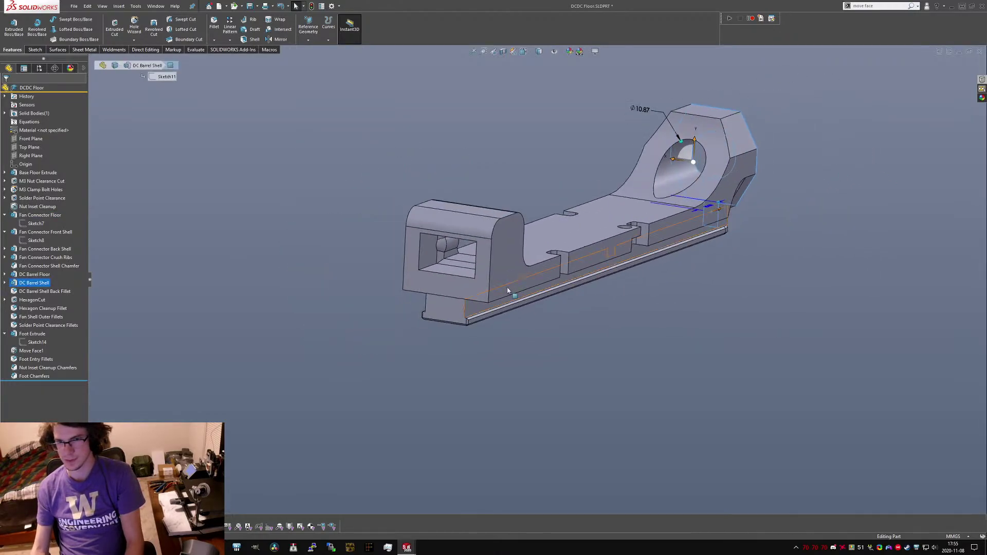
left_click(454, 309)
middle_click_drag(453, 309, 366, 270)
scroll(343, 228, "down", 4)
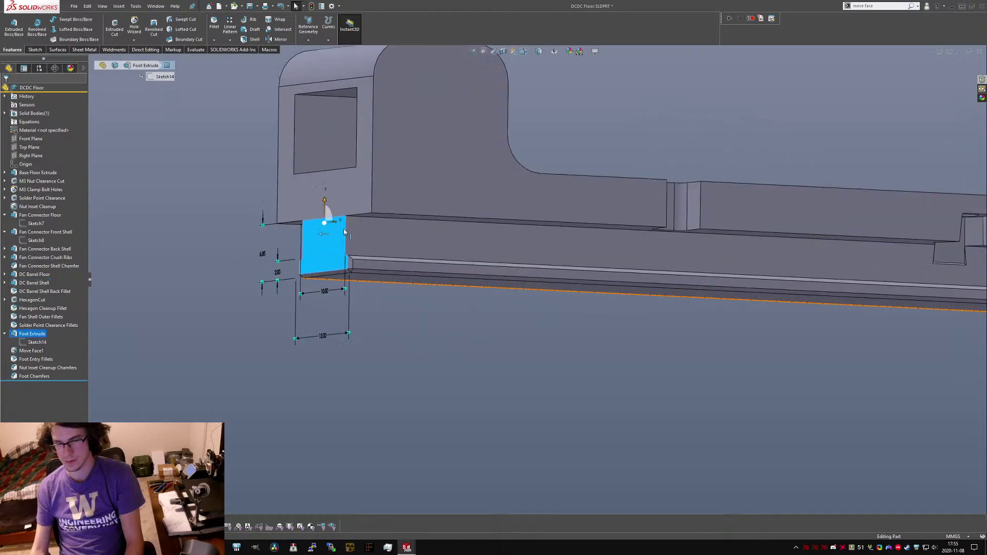
key("Escape")
scroll(344, 230, "down", 2)
middle_click_drag(344, 229, 340, 205)
left_click(342, 185)
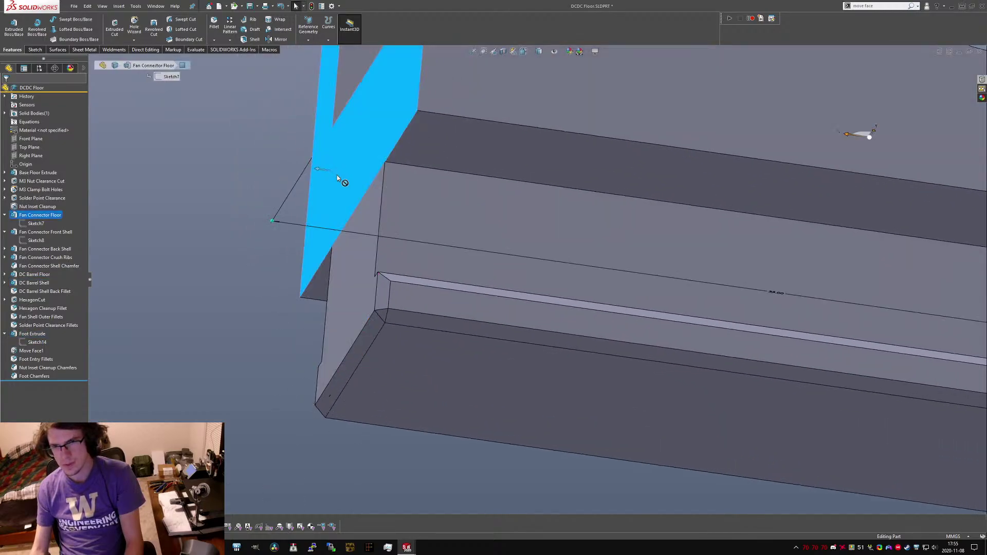
key("Escape")
Change Foot Extrude to a single-direction blind extrusion 125 mm deep, running from the fan connector end toward the barrel connector.
left_click(354, 258)
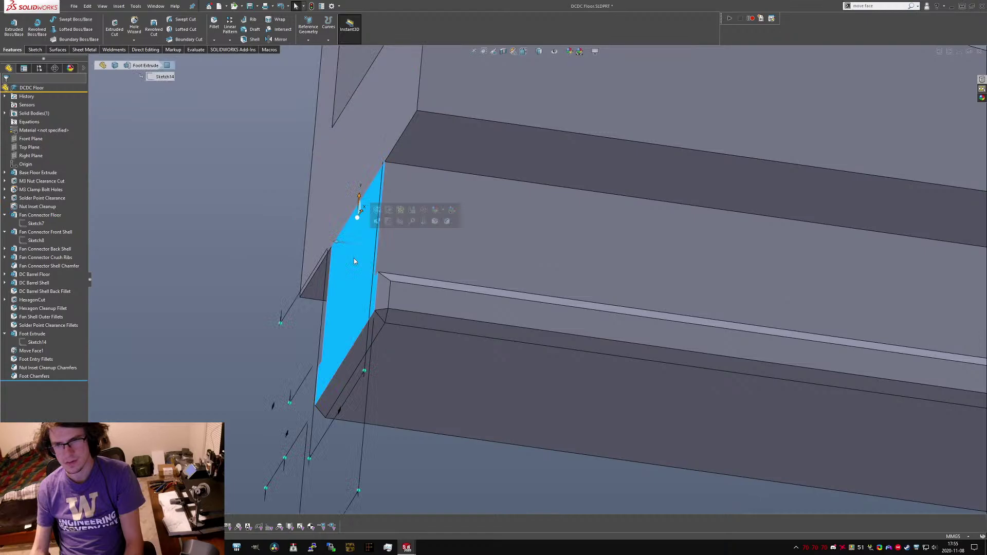
left_click(31, 335)
left_click(49, 317)
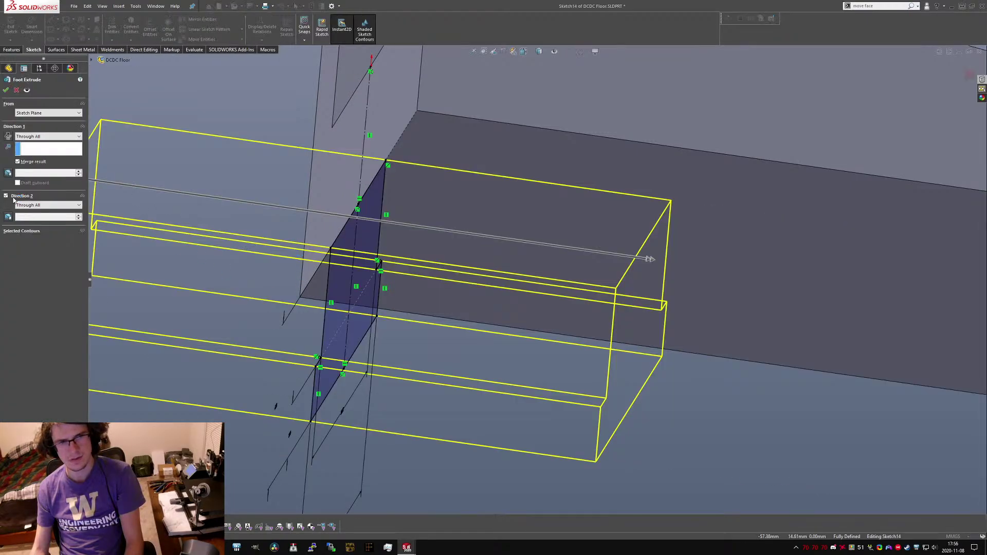
left_click(15, 197)
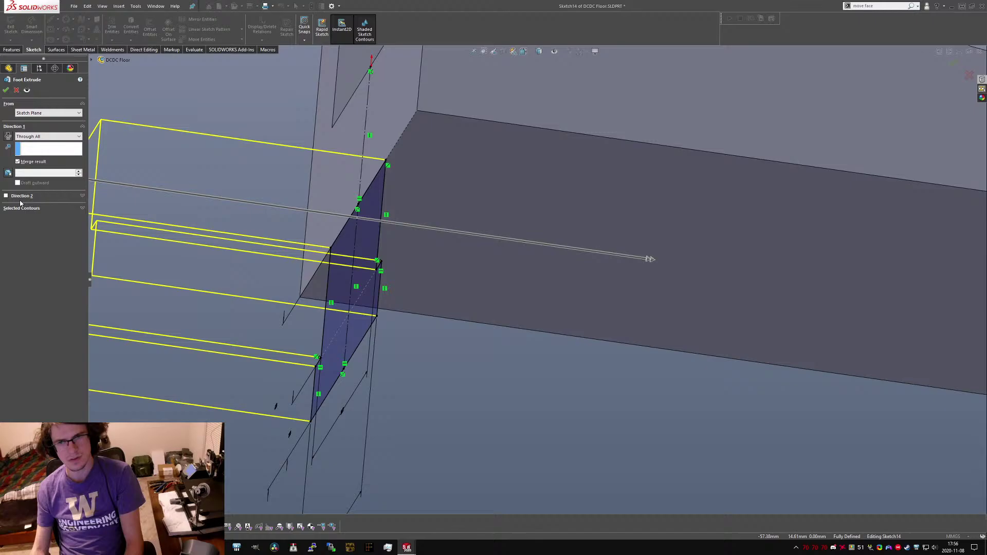
left_click(9, 138)
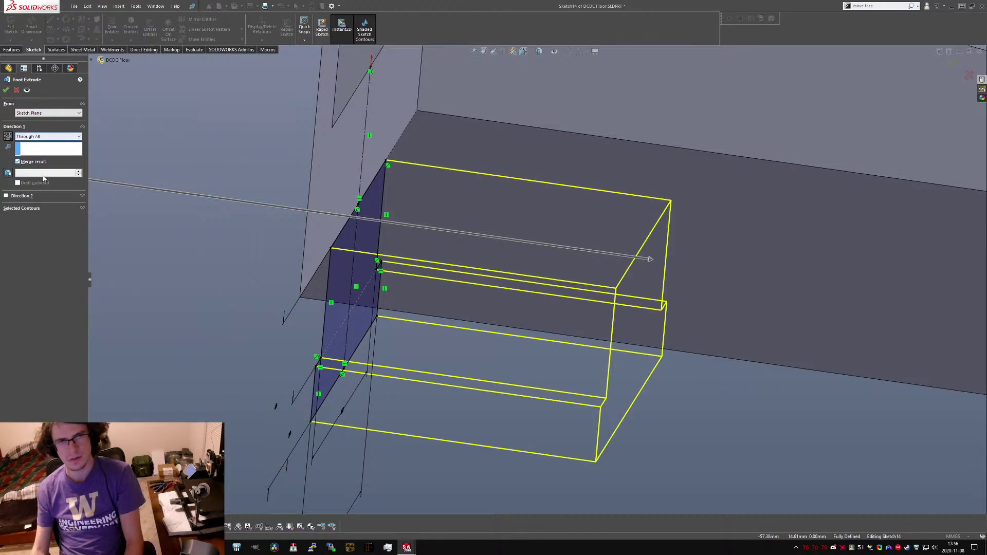
left_click(46, 136)
left_click(46, 152)
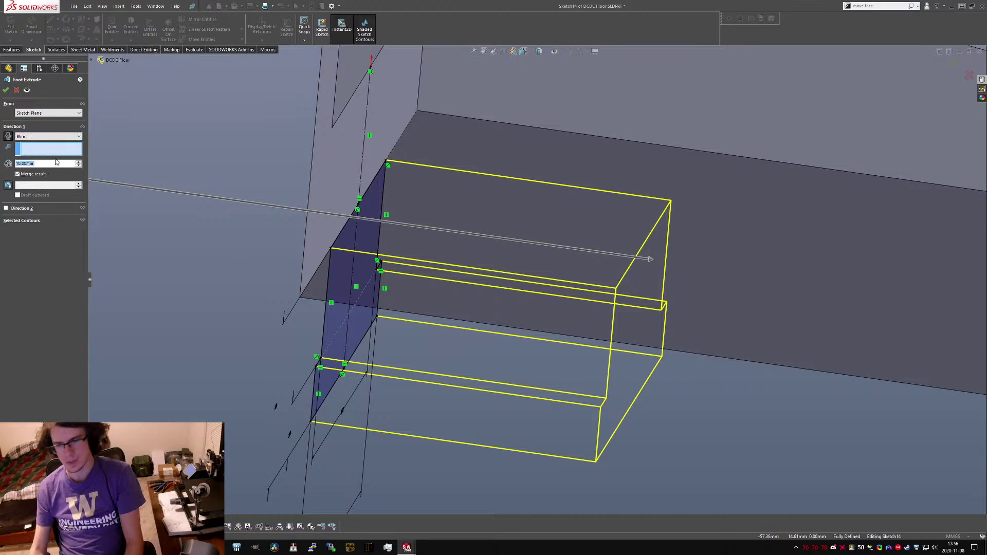
type("125")
key("Return")
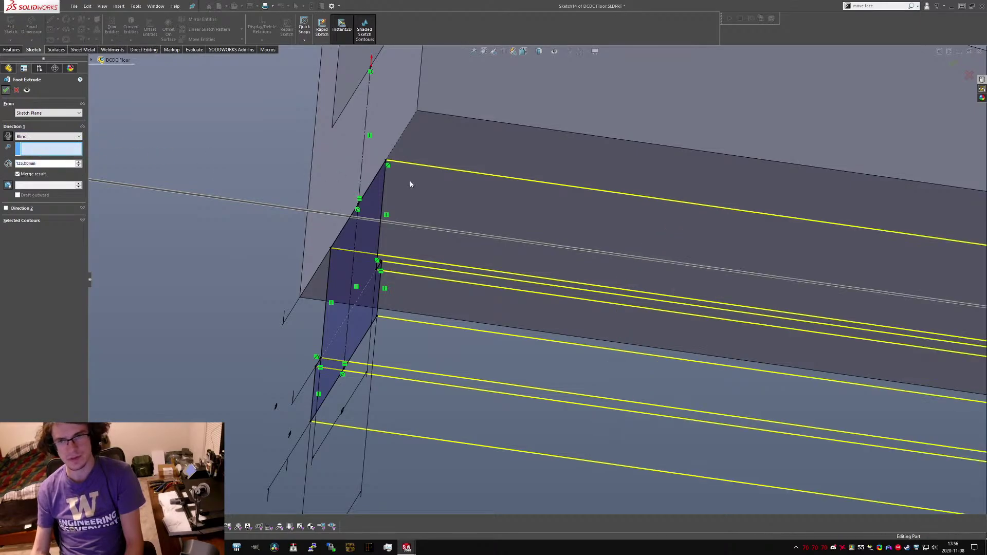
Repair Foot Entry Fillets by replacing its edges with the foot's two short vertical corner edges at the barrel connector end.
scroll(535, 213, "up", 9)
scroll(905, 321, "up", 4)
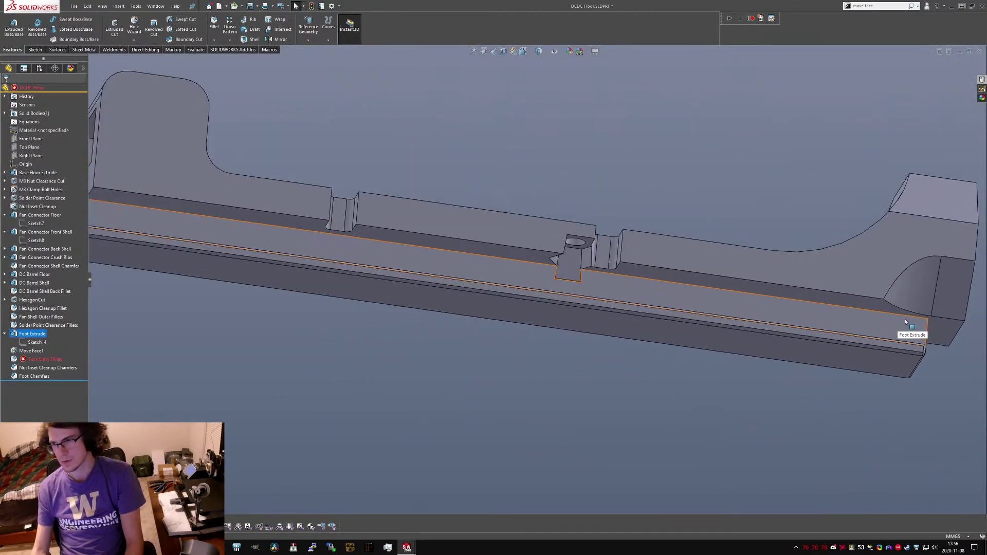
middle_click_drag(905, 321, 720, 289)
scroll(718, 288, "up", 4)
left_click(44, 359)
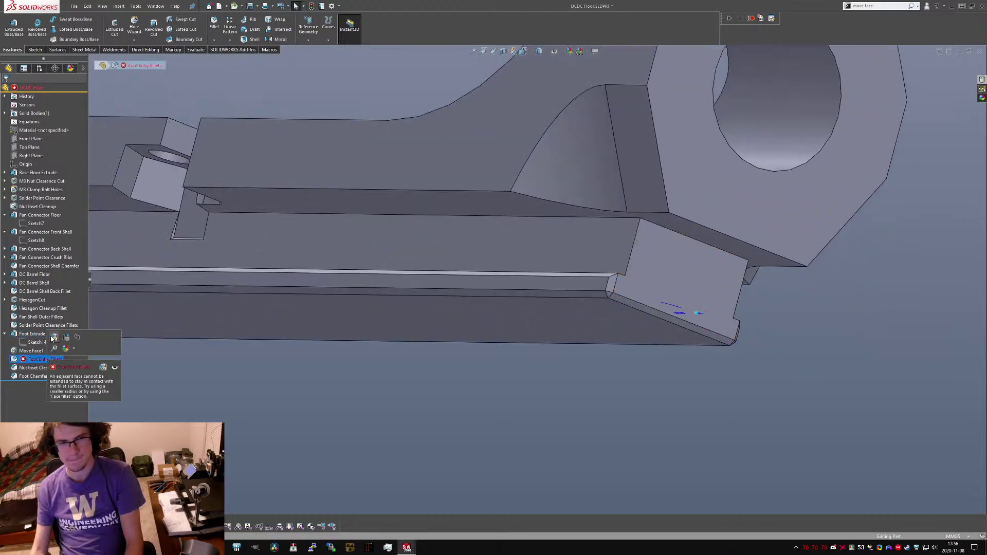
left_click(800, 361)
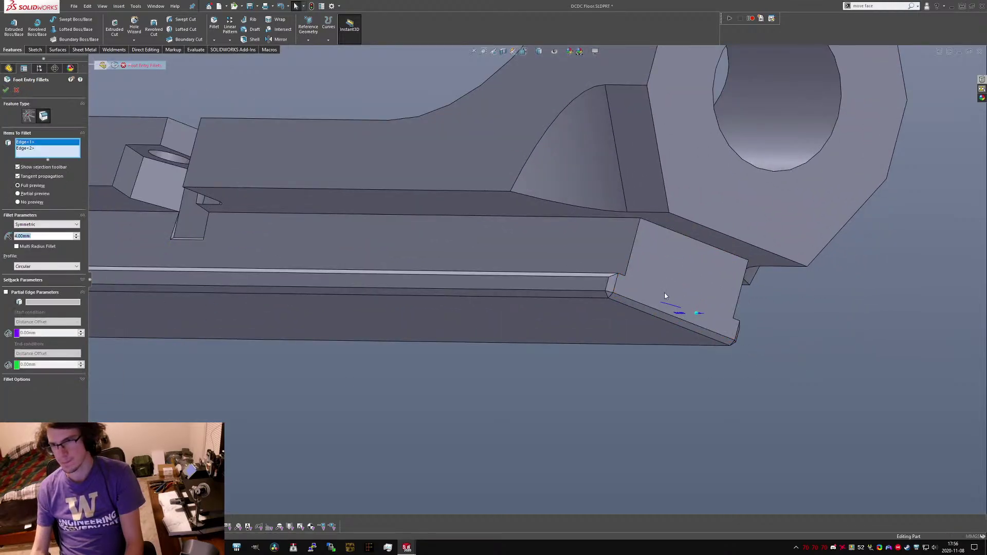
left_click(70, 146)
scroll(540, 308, "down", 8)
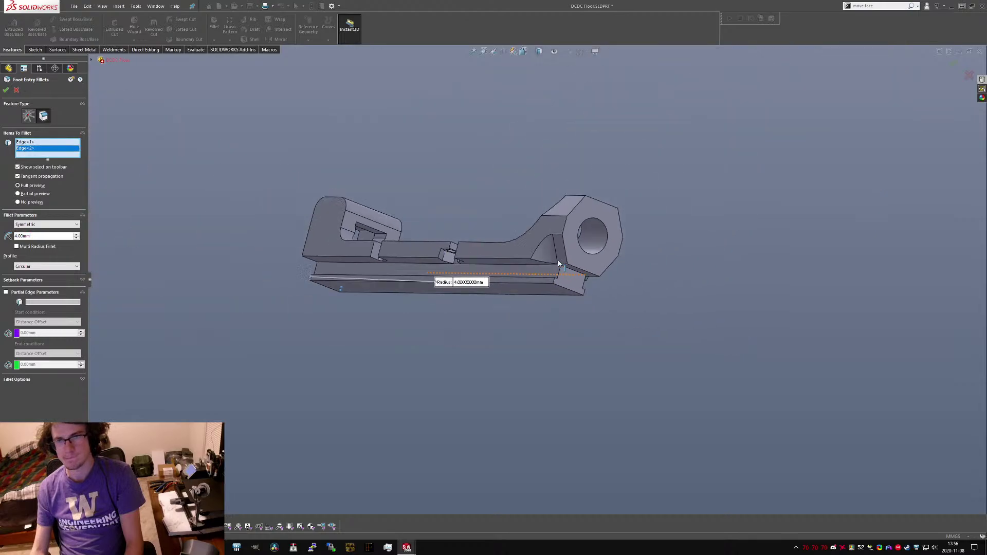
scroll(540, 309, "up", 3)
right_click(53, 157)
left_click(53, 157)
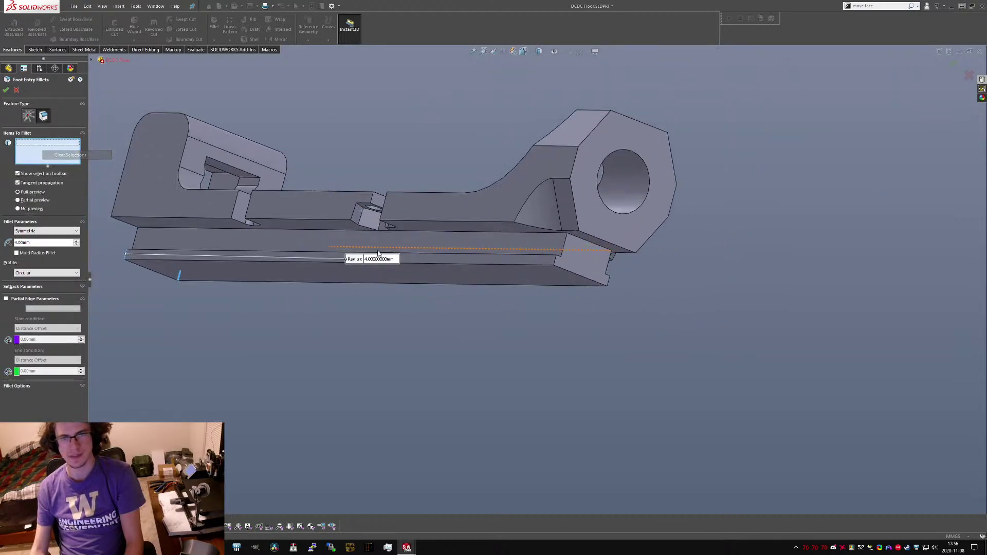
scroll(529, 262, "up", 3)
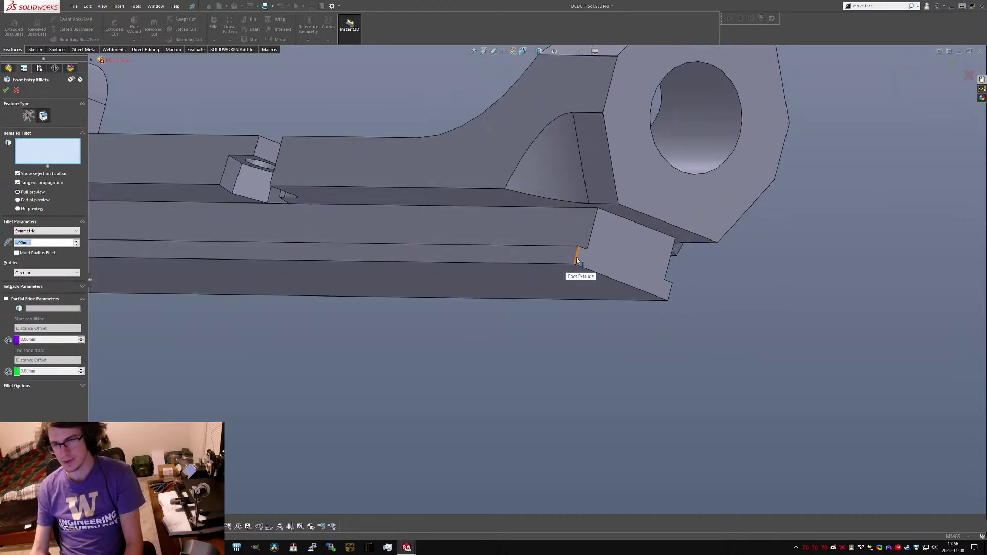
left_click(577, 261)
left_click(672, 295)
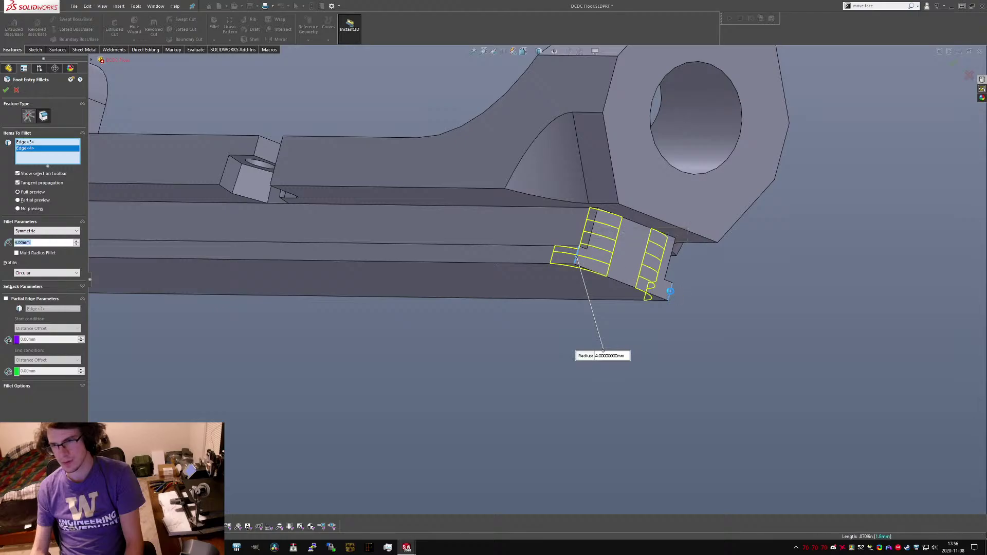
right_click(627, 257)
Add the foot's lower end edge at the fan connector end to Foot Chamfers.
scroll(627, 256, "down", 3)
middle_click_drag(627, 256, 410, 357)
scroll(410, 357, "down", 6)
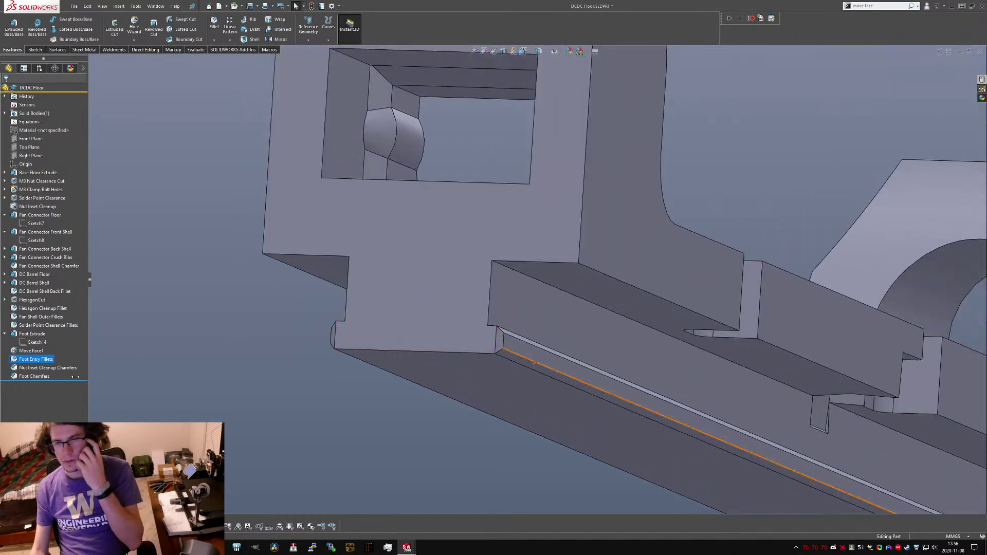
left_click(44, 377)
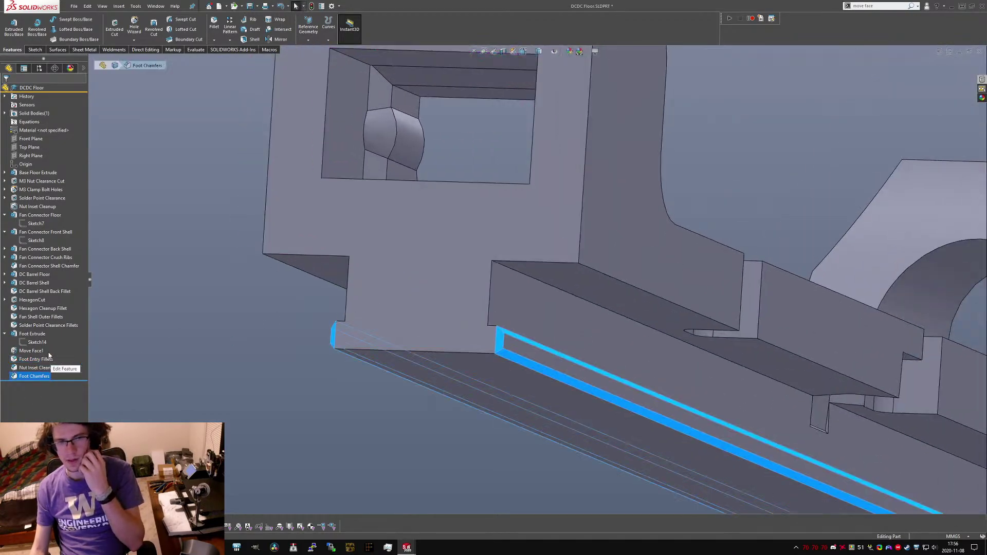
left_click(48, 355)
left_click(456, 355)
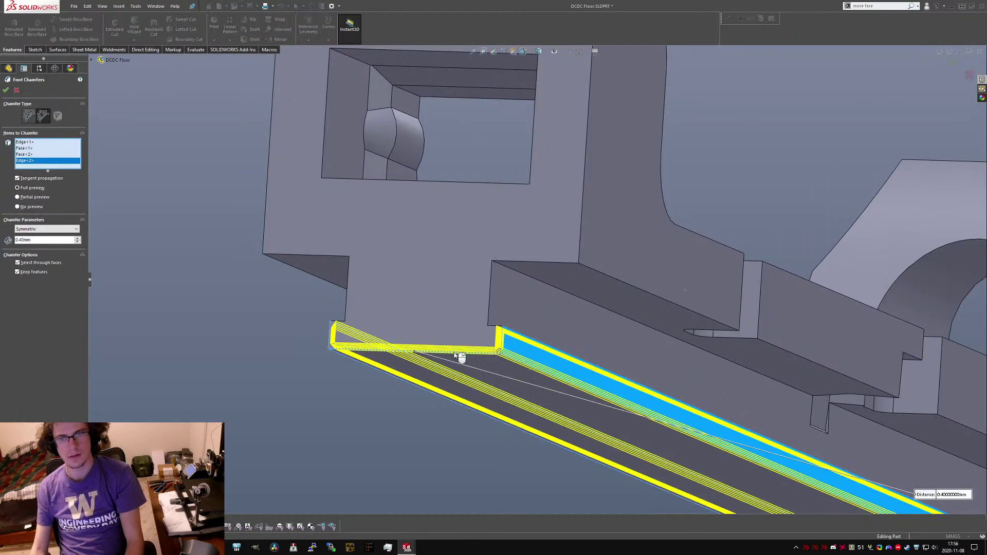
key("Return")
Extend Foot Chamfers with the two short upper edges of the foot's side flanges at the fan connector end.
scroll(610, 392, "up", 6)
scroll(568, 321, "down", 6)
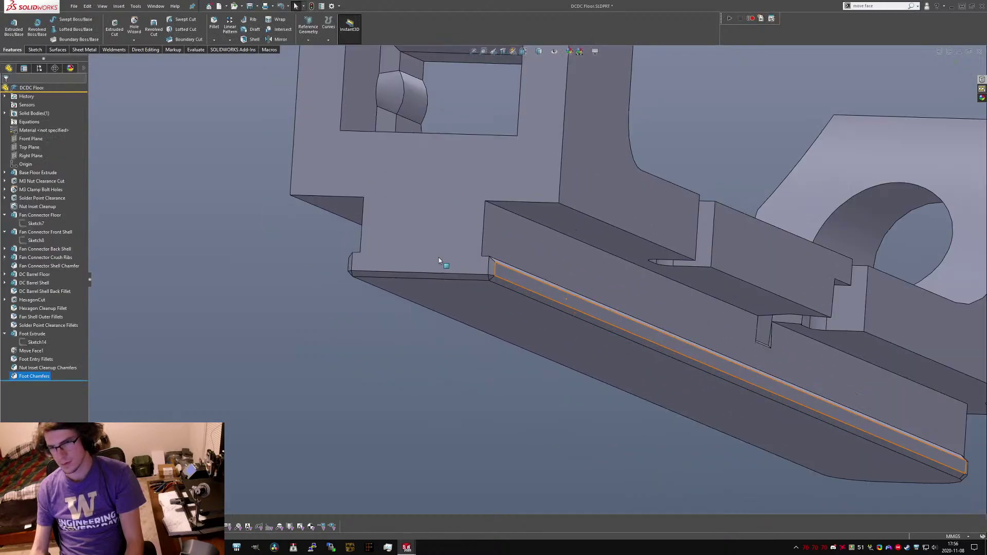
middle_click_drag(439, 261, 381, 274)
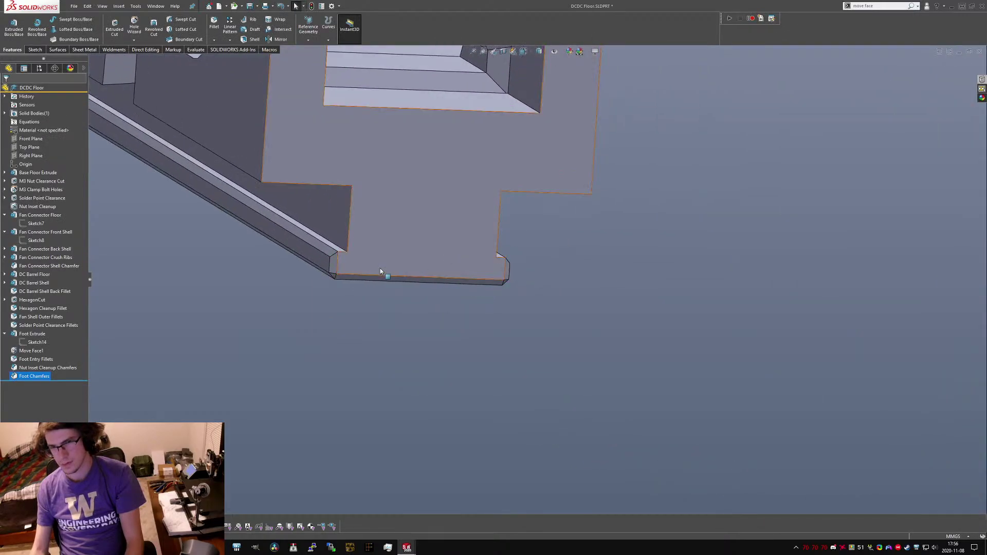
right_click(40, 376)
left_click(47, 351)
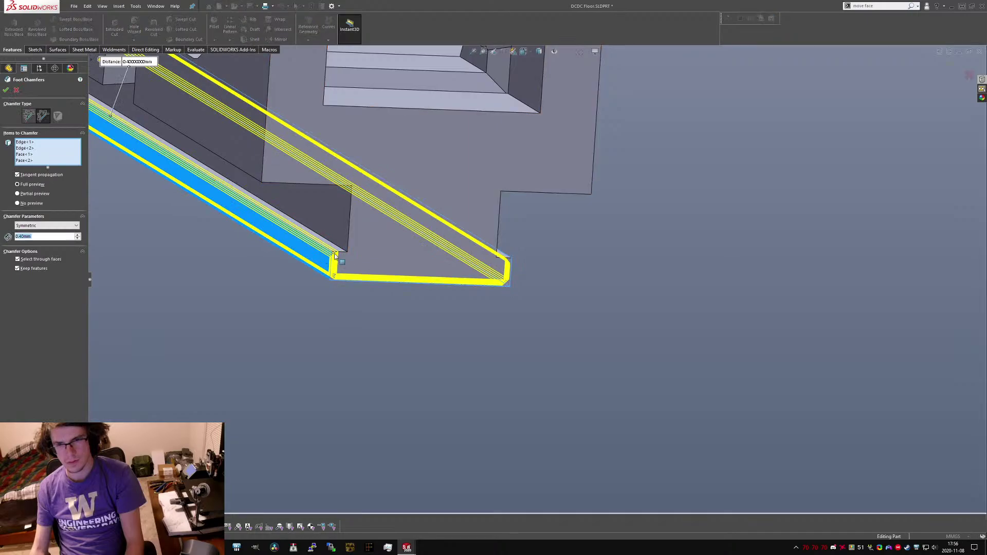
left_click(319, 259)
left_click(319, 259)
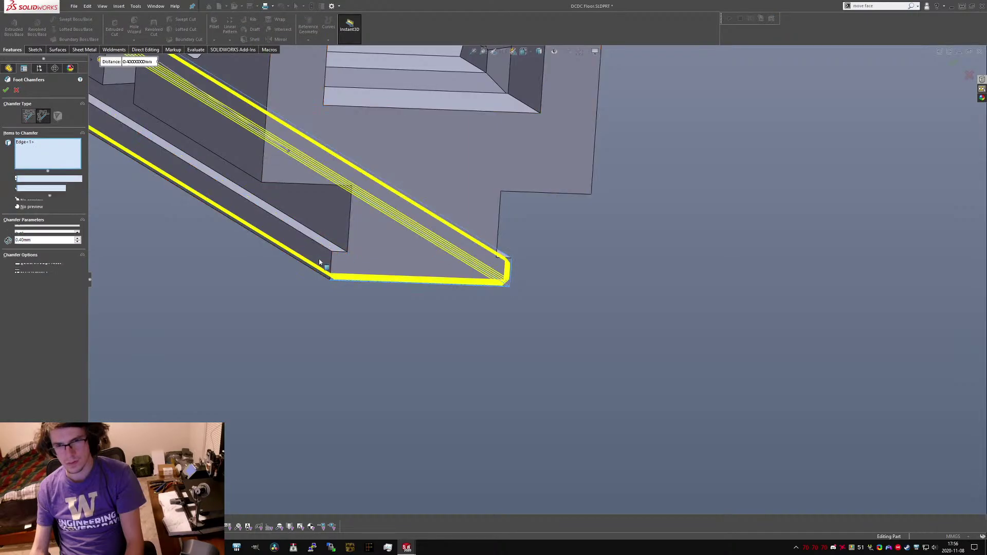
left_click(341, 257)
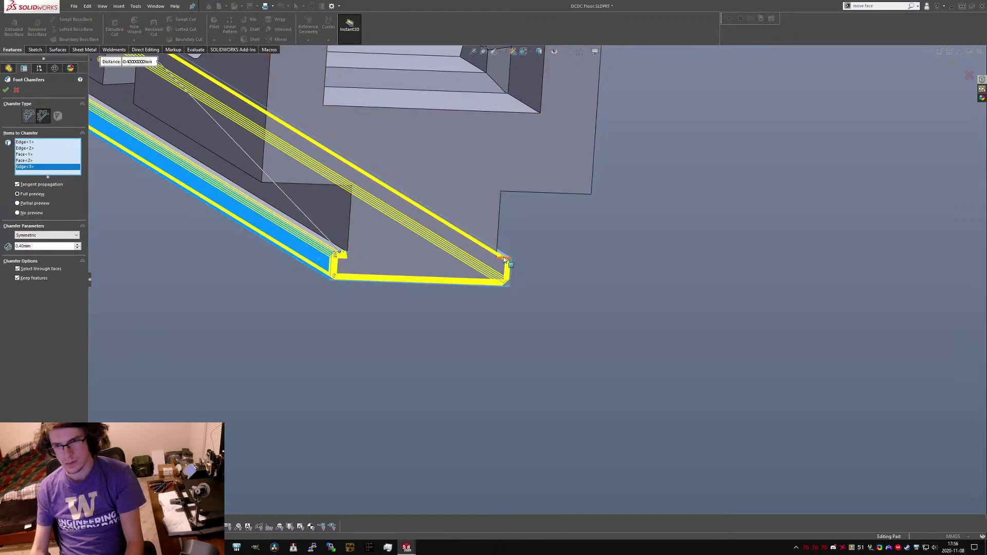
left_click(504, 263)
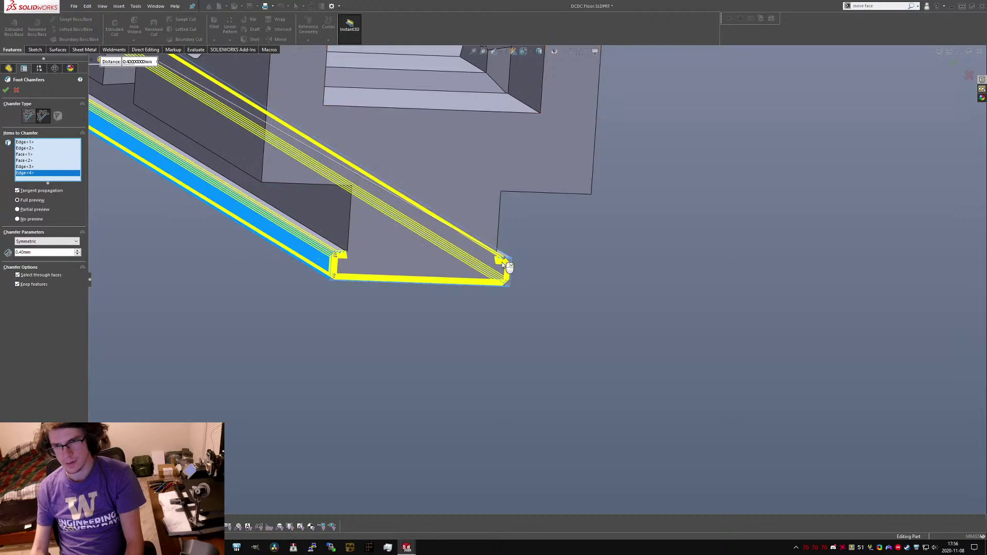
right_click(503, 265)
Inspect the foot's chamfers and entry fillets from below and from both ends of the part.
middle_click_drag(419, 278, 396, 248)
scroll(411, 249, "up", 5)
middle_click_drag(692, 278, 632, 285)
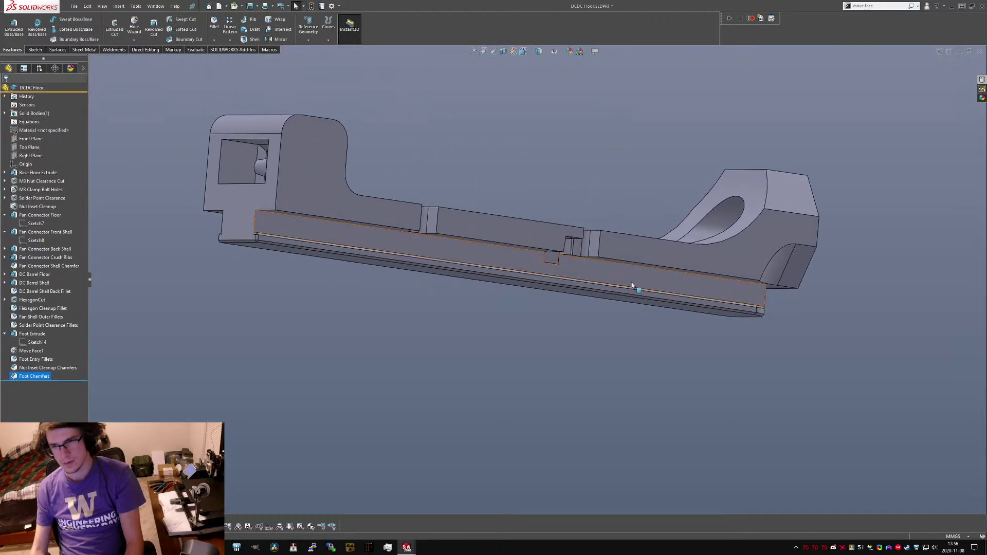
scroll(720, 288, "down", 5)
left_click_drag(705, 284, 600, 234)
scroll(533, 247, "up", 5)
scroll(342, 239, "down", 3)
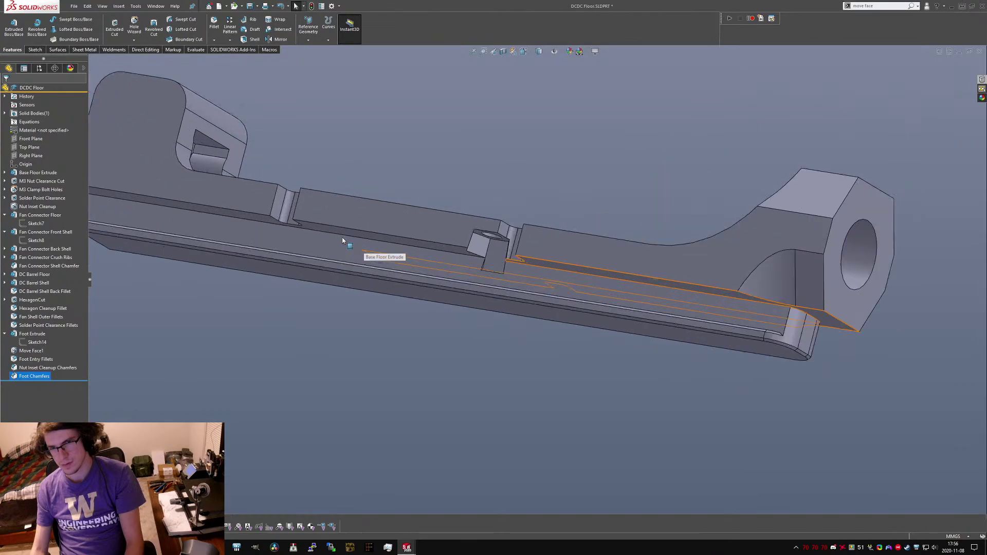
middle_click_drag(342, 241, 327, 257)
scroll(330, 257, "up", 1)
scroll(515, 277, "up", 1)
middle_click_drag(715, 278, 635, 217)
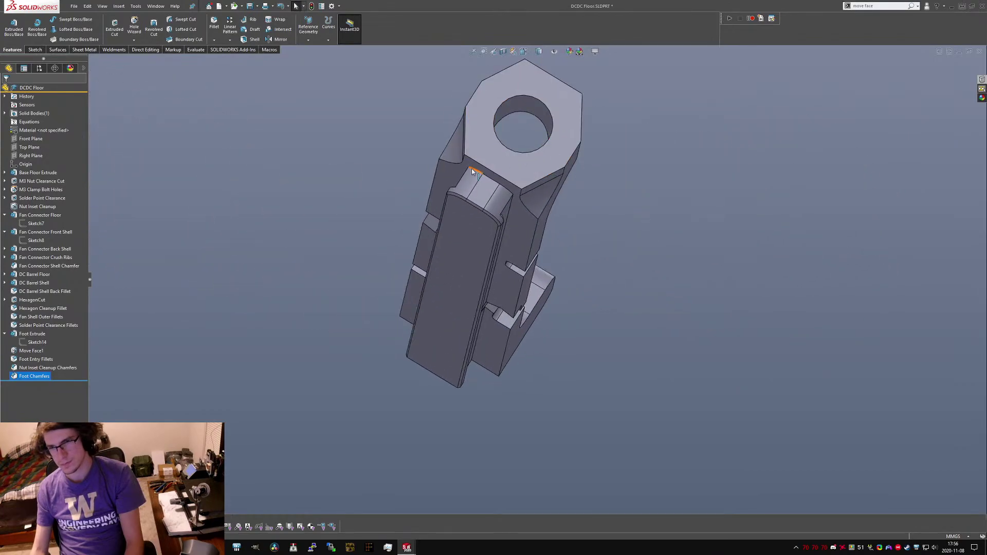
middle_click_drag(472, 172, 490, 208)
scroll(494, 216, "down", 3)
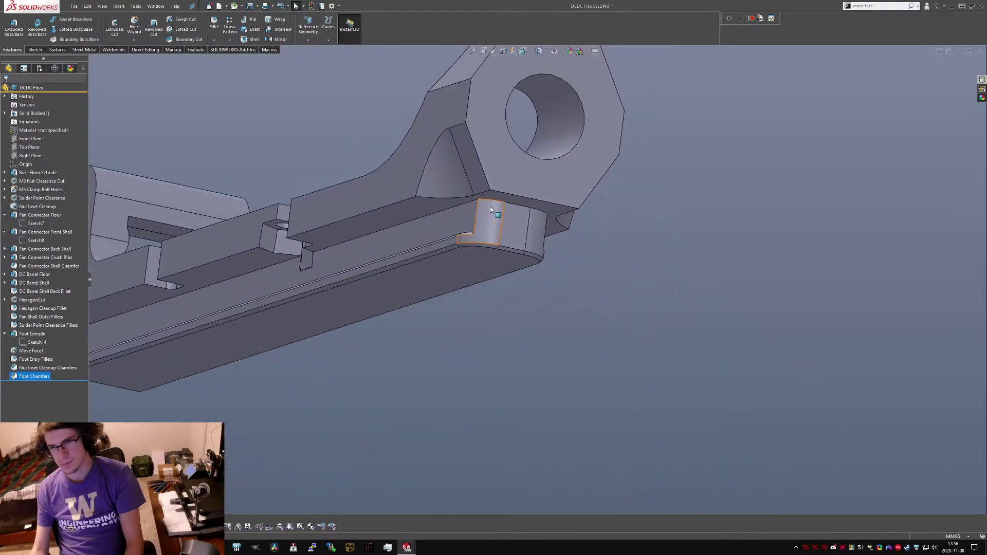
Fillet the four long edges where the foot's sides meet the floor's underside with a 1 mm radius.
scroll(486, 226, "up", 4)
type("sfil")
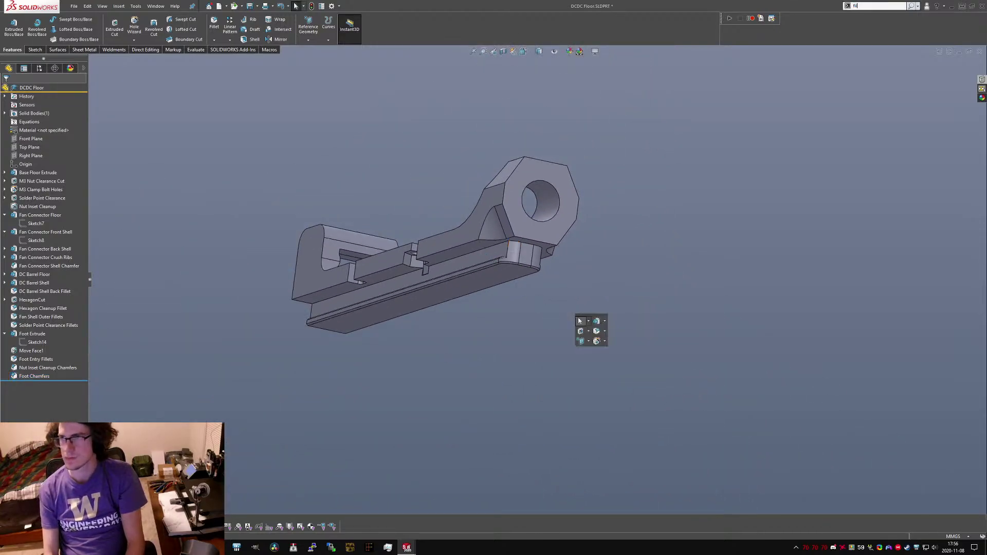
key("Return")
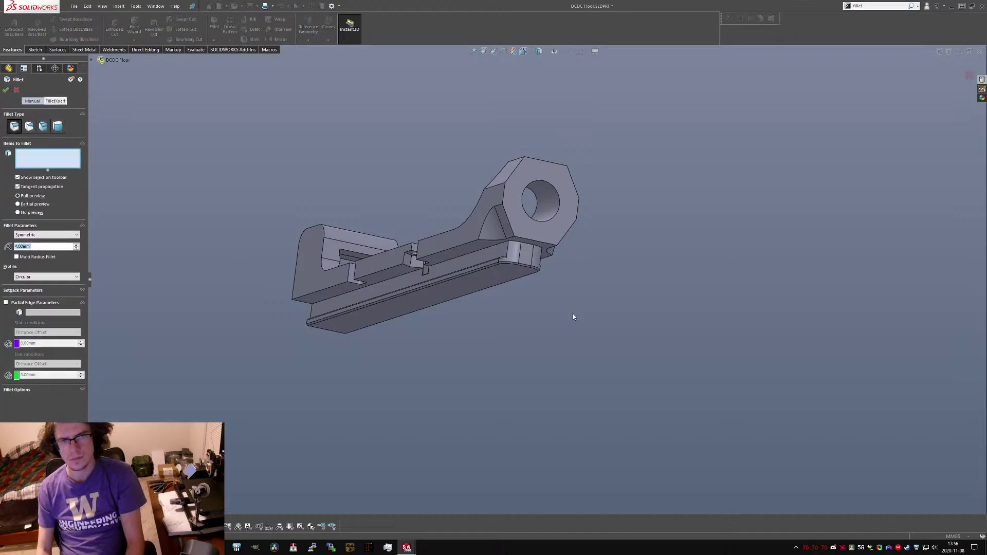
left_click(498, 249)
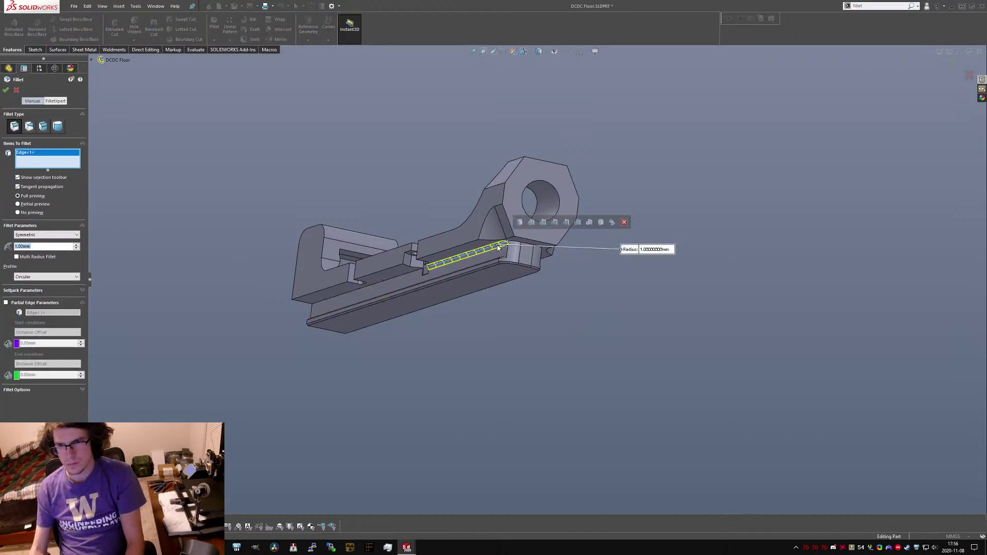
left_click(406, 278)
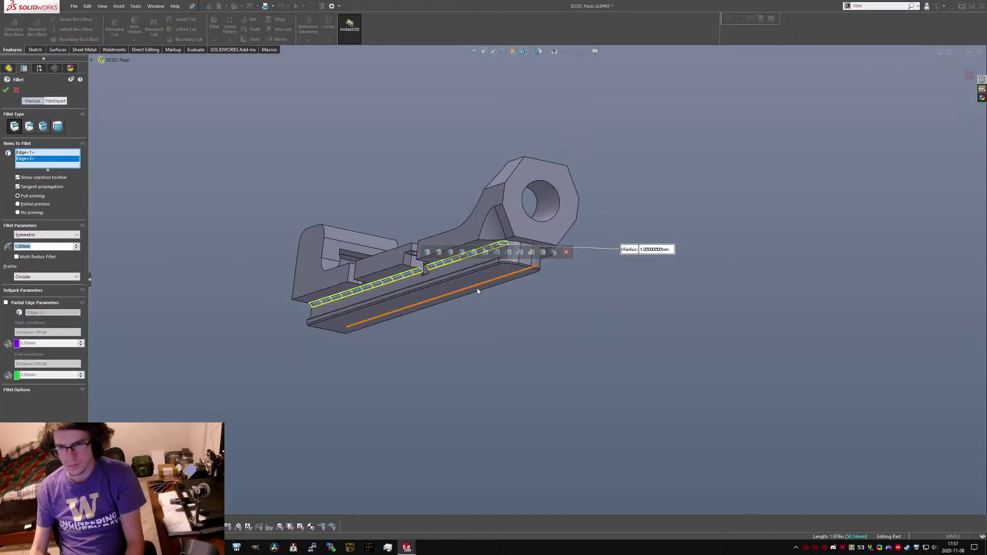
middle_click_drag(405, 278, 461, 289)
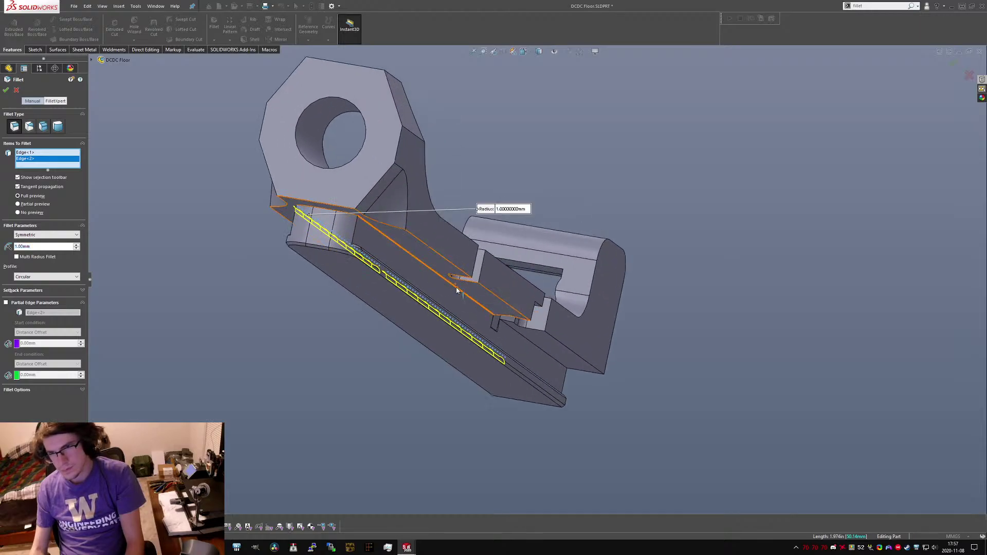
left_click(461, 289)
left_click(539, 351)
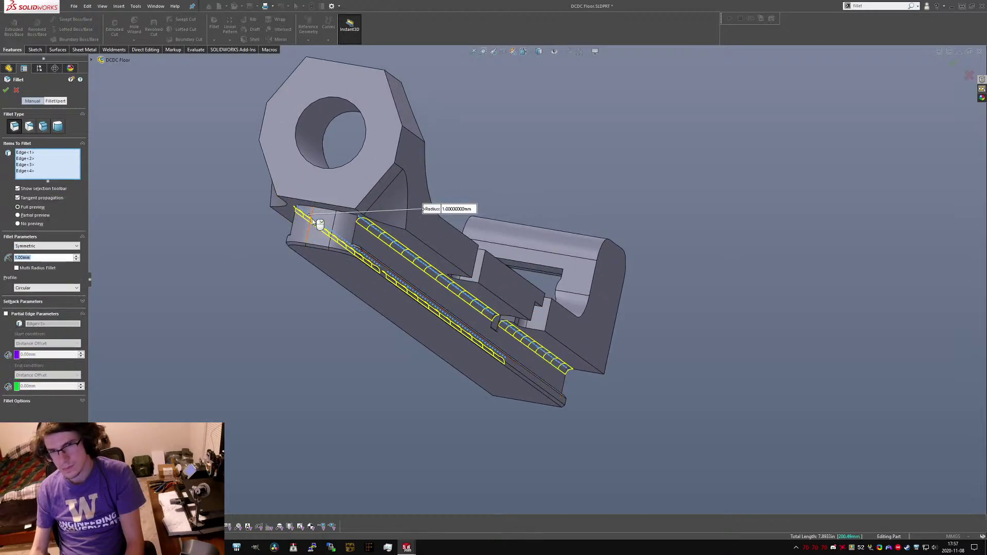
scroll(320, 222, "down", 4)
middle_click_drag(320, 223, 274, 209)
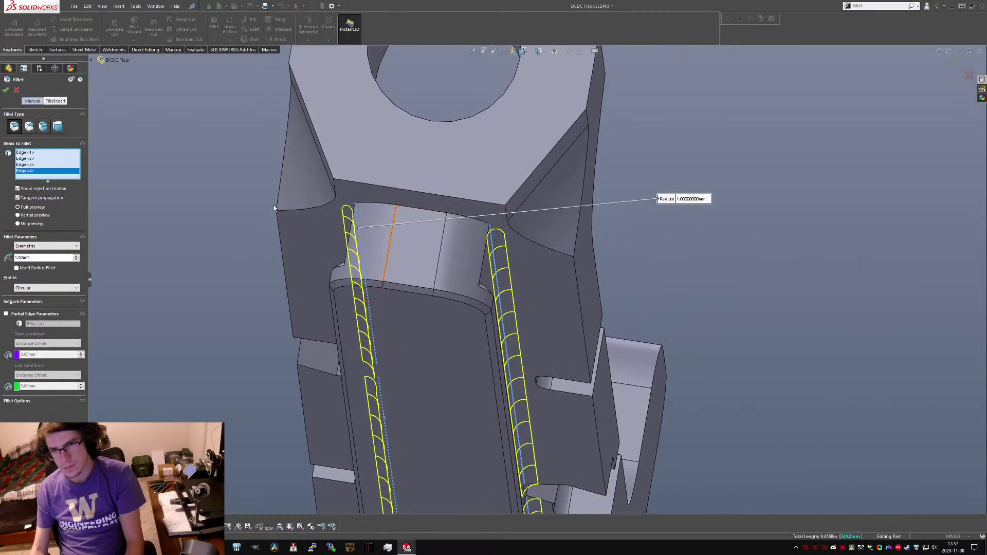
left_click(5, 90)
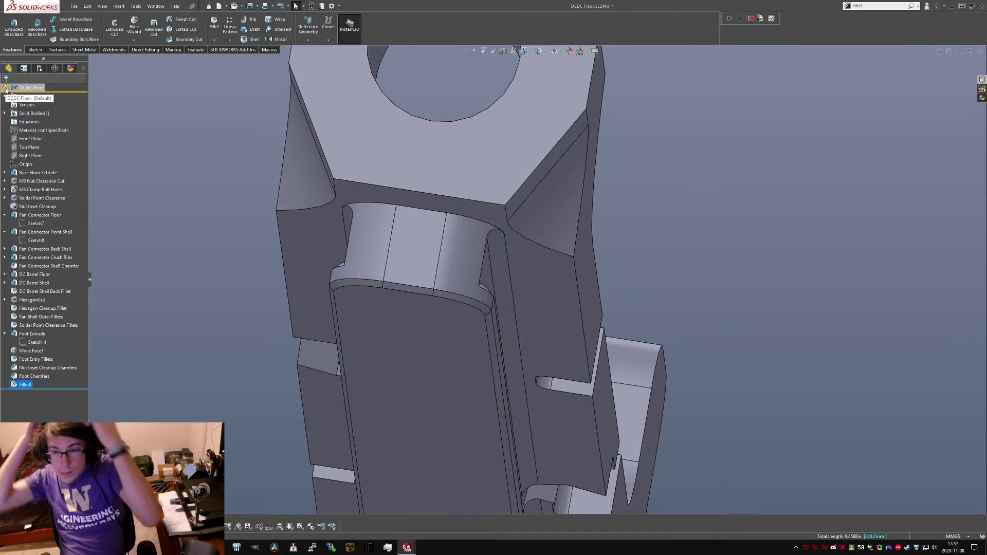
Set up a 1 mm chamfer on one side's lower floor edges, from the fan connector to the curved recess at the barrel connector.
scroll(457, 172, "up", 3)
middle_click_drag(456, 172, 578, 255)
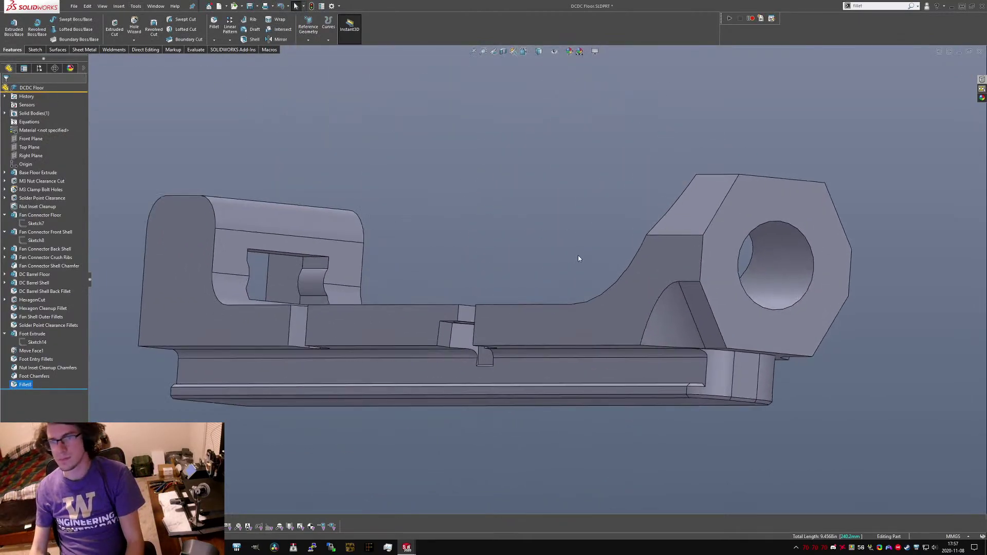
left_click(654, 424)
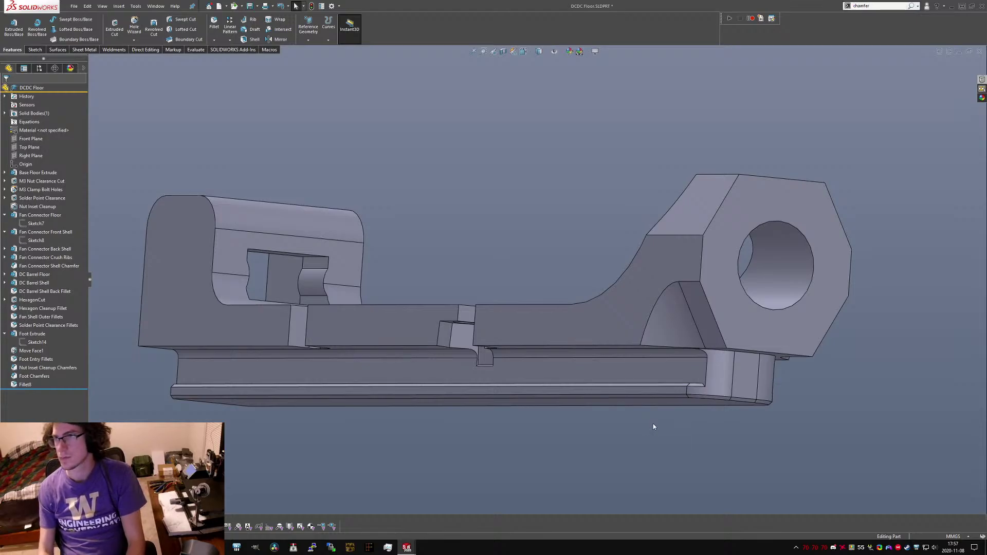
type("c")
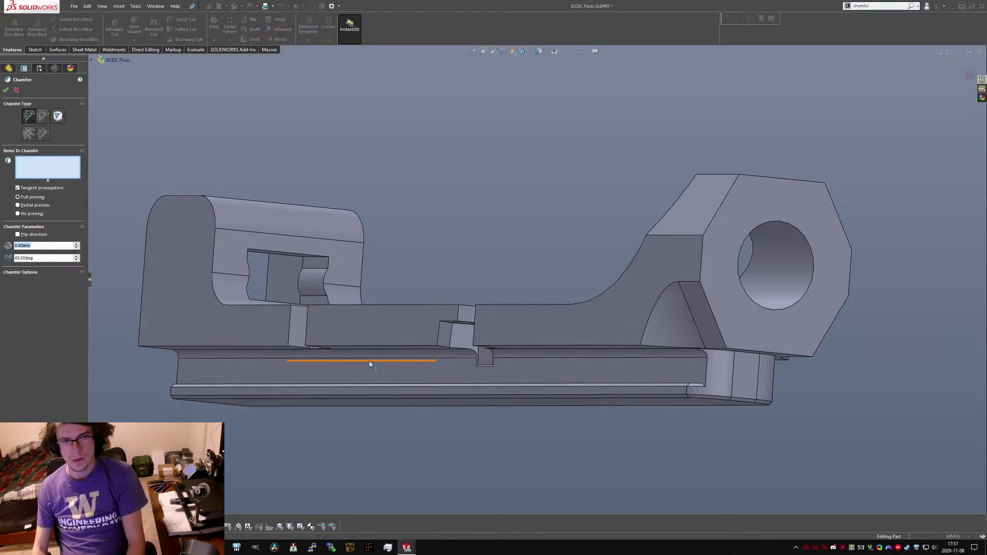
type("1.")
left_click(267, 346)
left_click(345, 347)
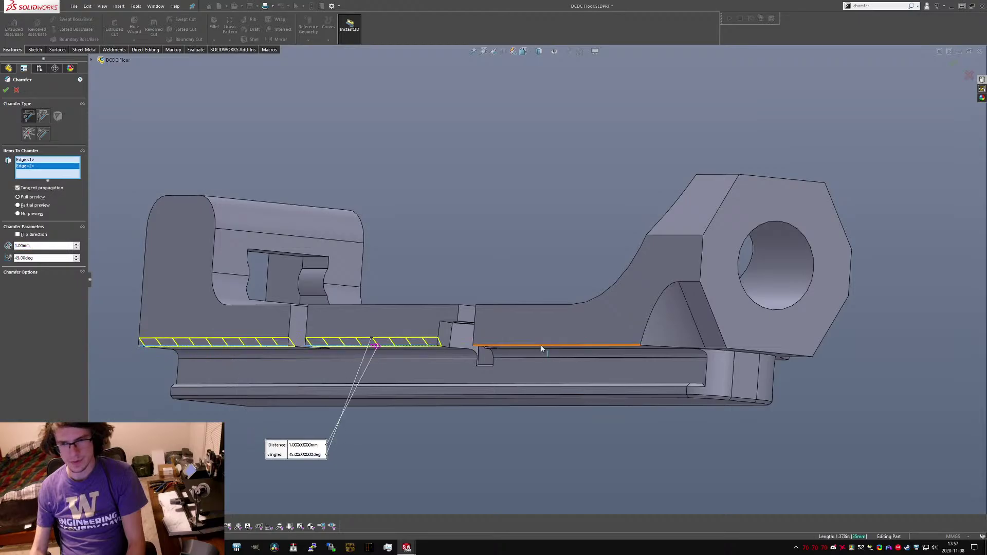
left_click(591, 345)
left_click(665, 349)
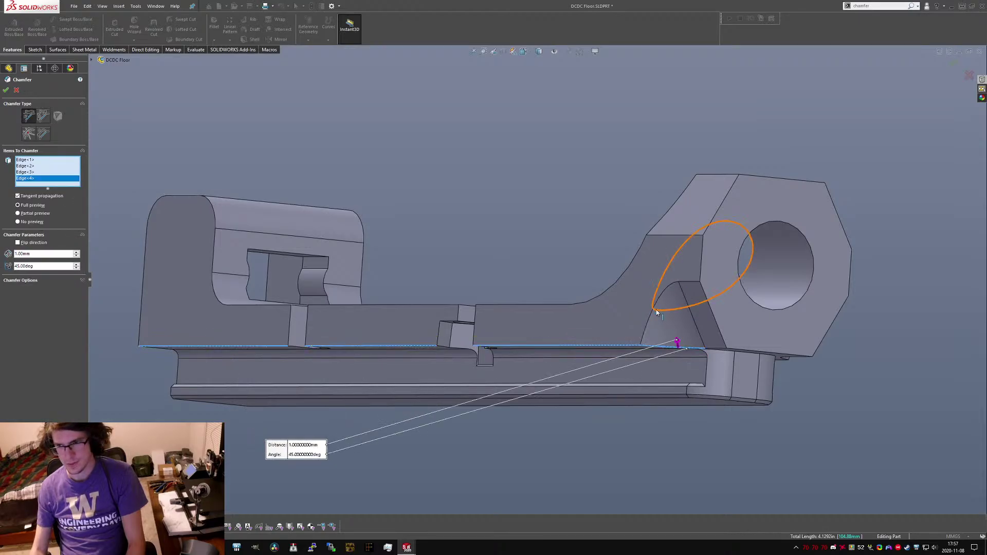
Add the curved recess's remaining outline edges to the chamfer and change its type to a symmetric distance chamfer.
left_click(654, 311)
left_click(718, 351)
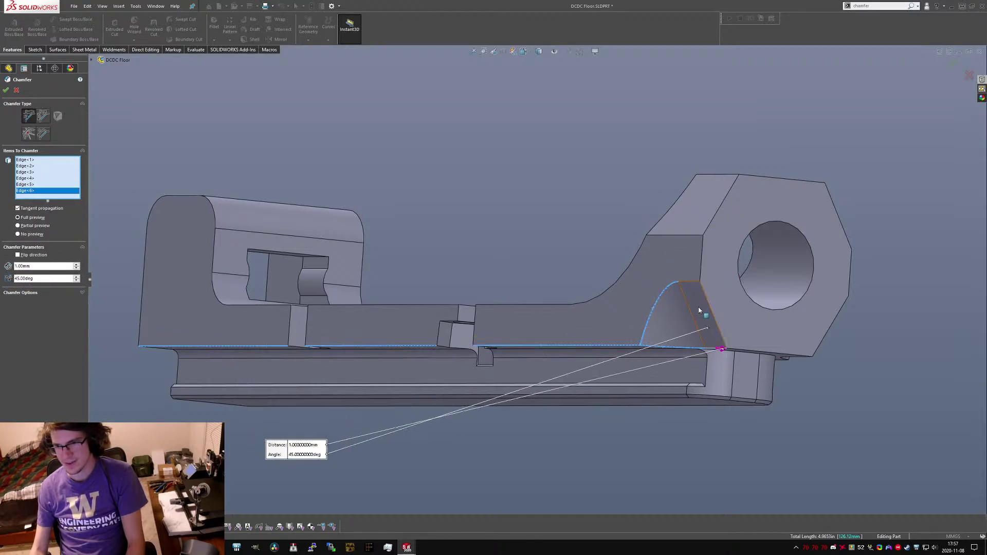
left_click(692, 286)
middle_click_drag(693, 286, 498, 202)
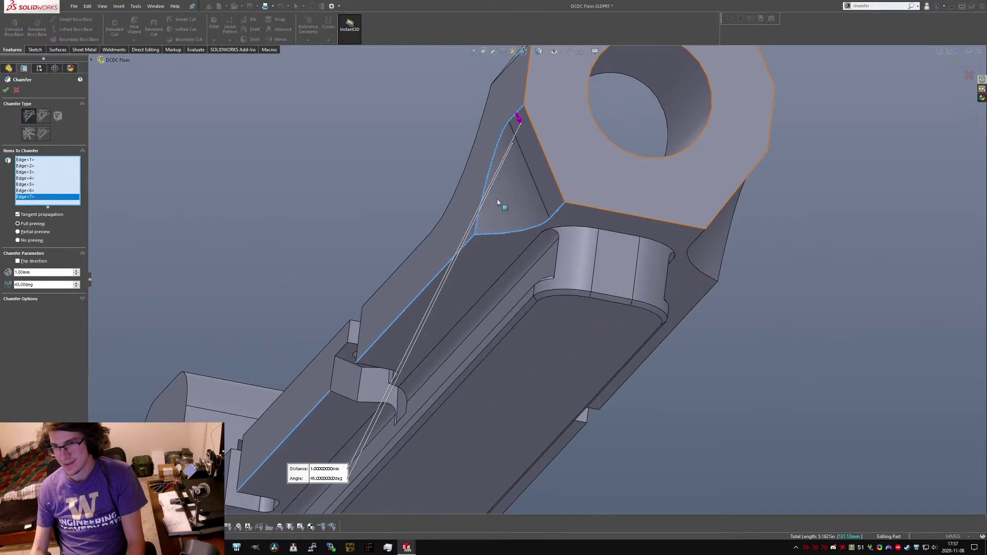
left_click(44, 119)
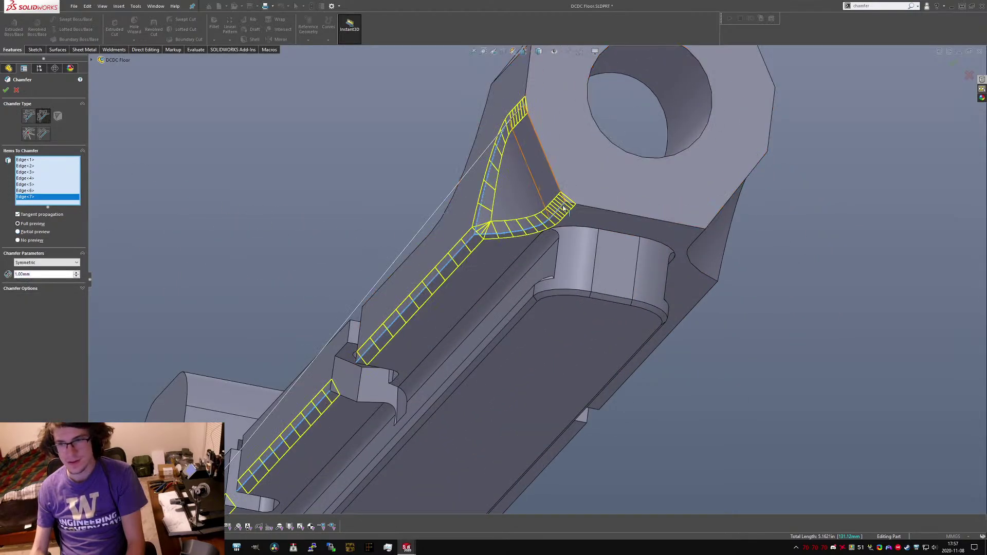
Add the complete outer edge loop of the barrel connector's octagonal end face to the chamfer.
middle_click_drag(561, 191, 585, 248)
scroll(584, 247, "up", 4)
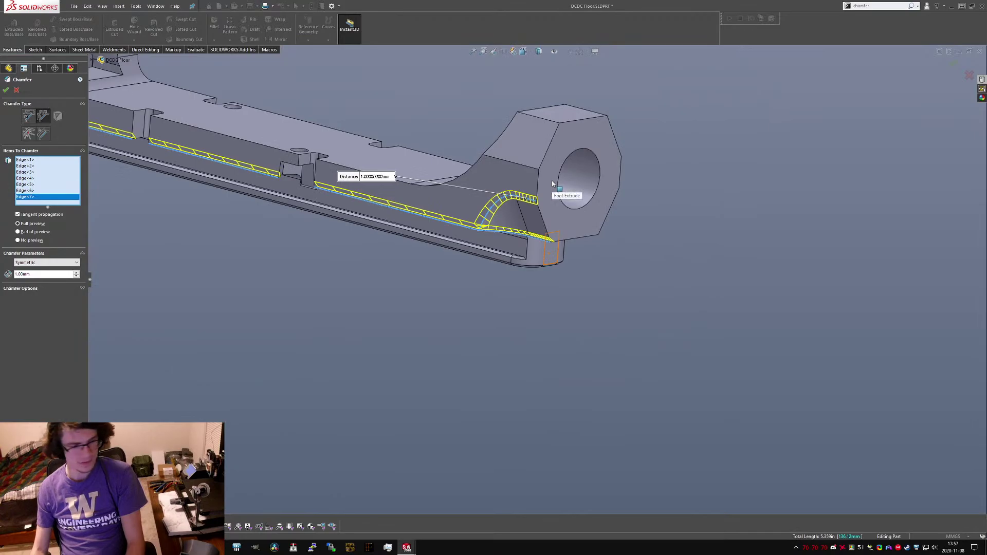
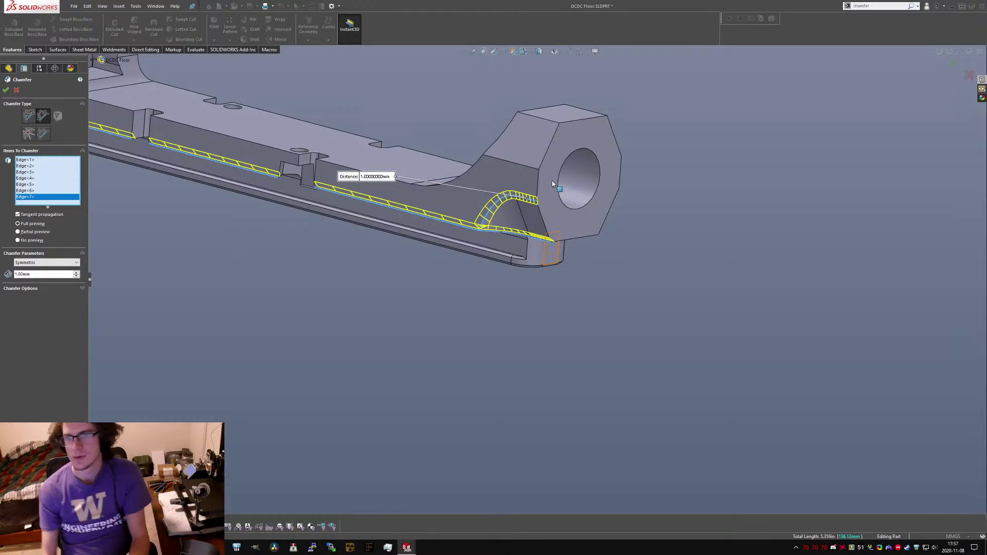
left_click(586, 225)
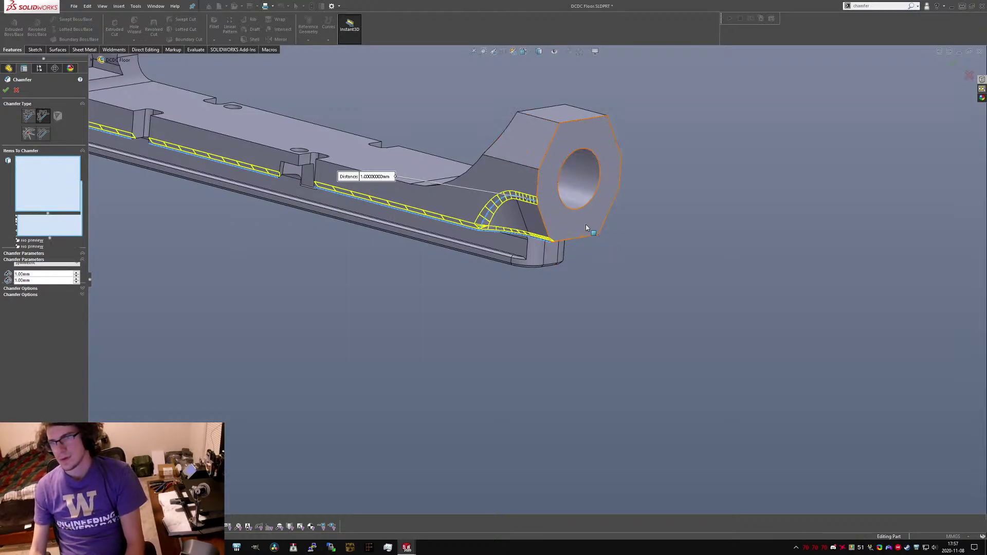
left_click(586, 225)
right_click(592, 239)
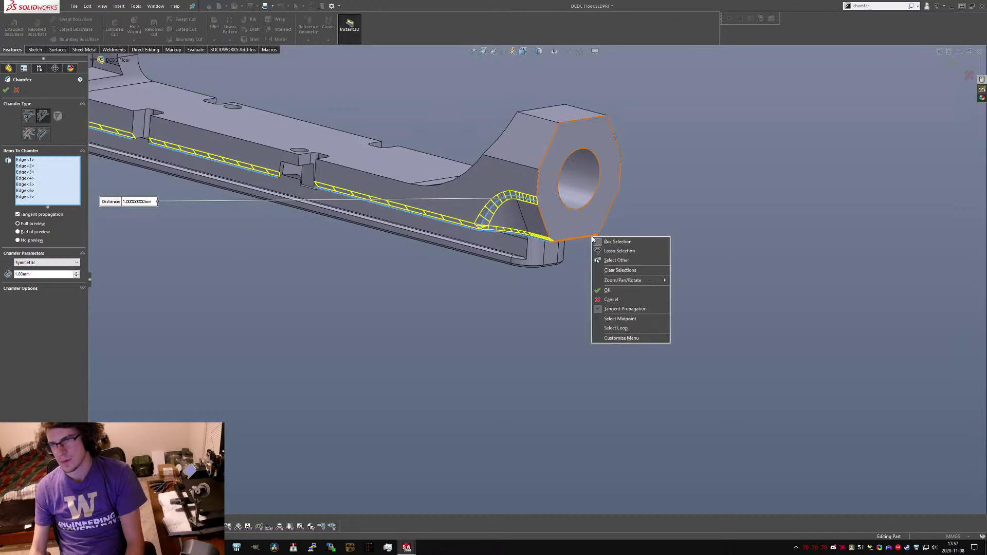
left_click(617, 328)
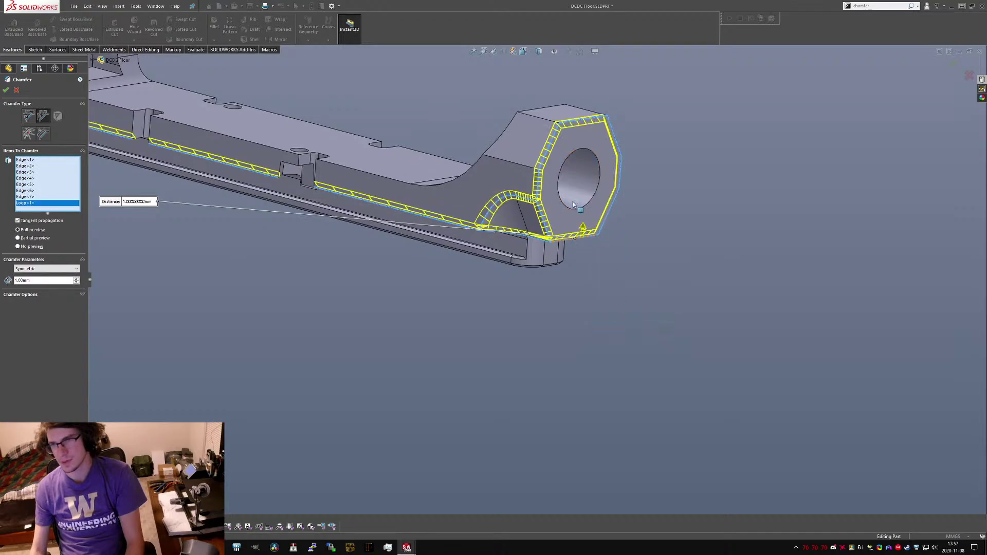
Add the outline edges of the opposite curved recess and the adjoining lower floor edge to the chamfer.
middle_click_drag(576, 206, 560, 191)
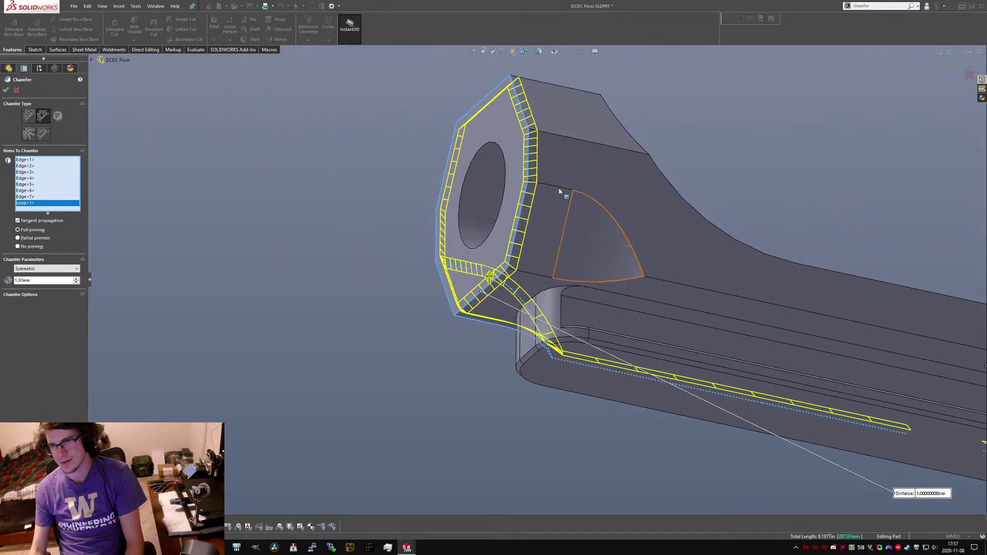
left_click(543, 277)
left_click(612, 272)
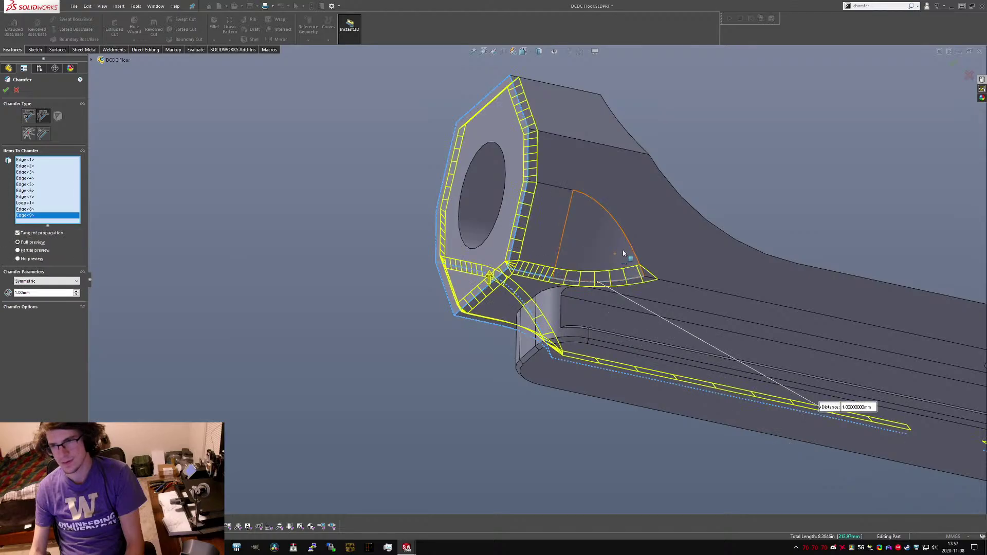
left_click(633, 253)
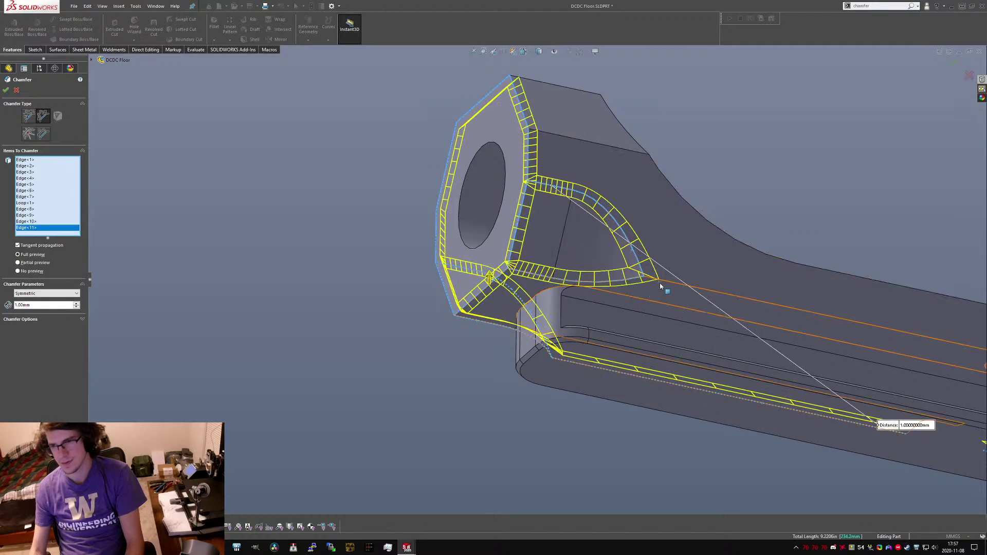
left_click(662, 284)
Add the three upper faces of the octagonal barrel connector shell to the chamfer selection.
middle_click_drag(662, 284, 557, 224)
scroll(544, 200, "up", 1)
left_click(547, 197)
left_click(562, 171)
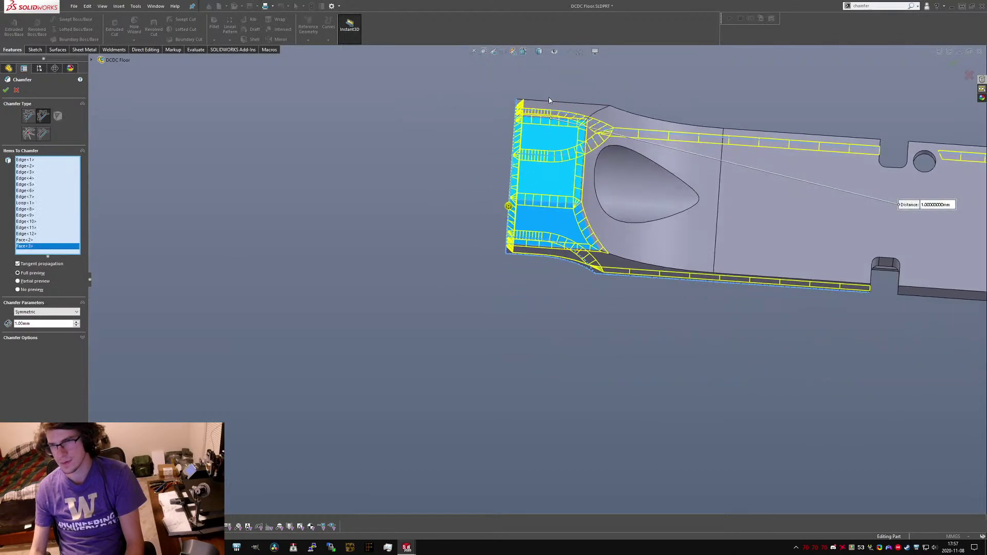
left_click(561, 113)
left_click(561, 113)
left_click(562, 114)
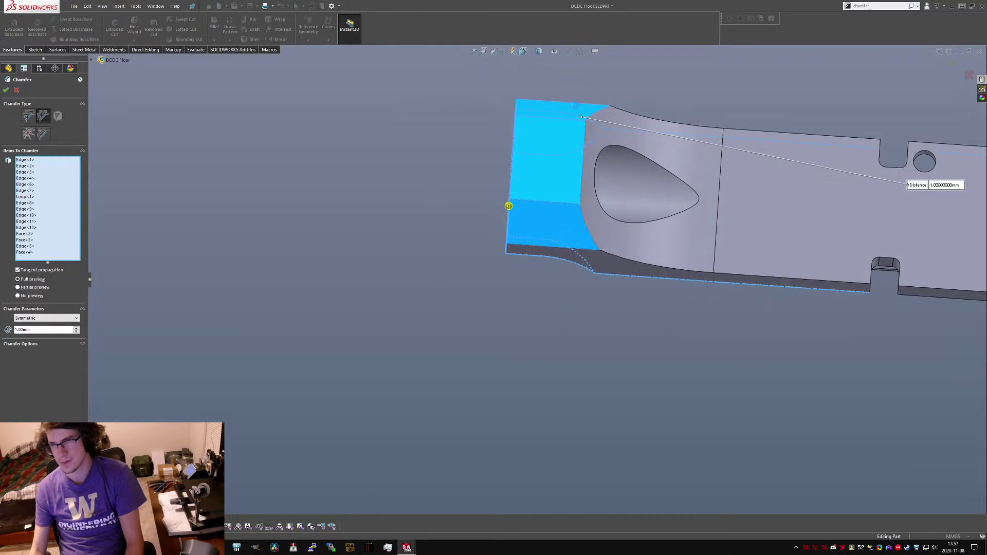
middle_click_drag(561, 114, 547, 223)
scroll(607, 146, "down", 3)
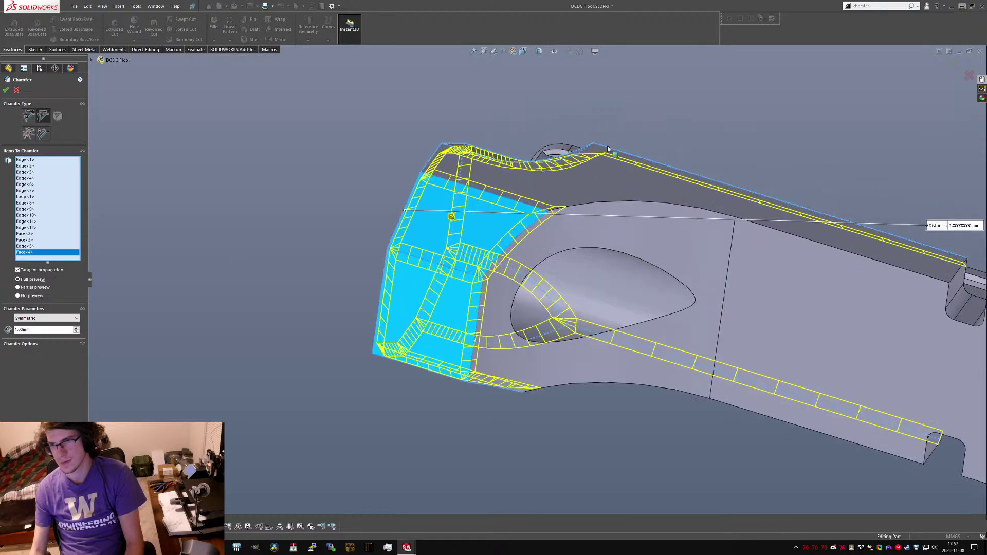
Add the curved upper edges on both sides of the floor, leading down from the barrel connector, to the chamfer.
left_click(637, 200)
scroll(636, 258, "up", 3)
middle_click_drag(637, 258, 641, 213)
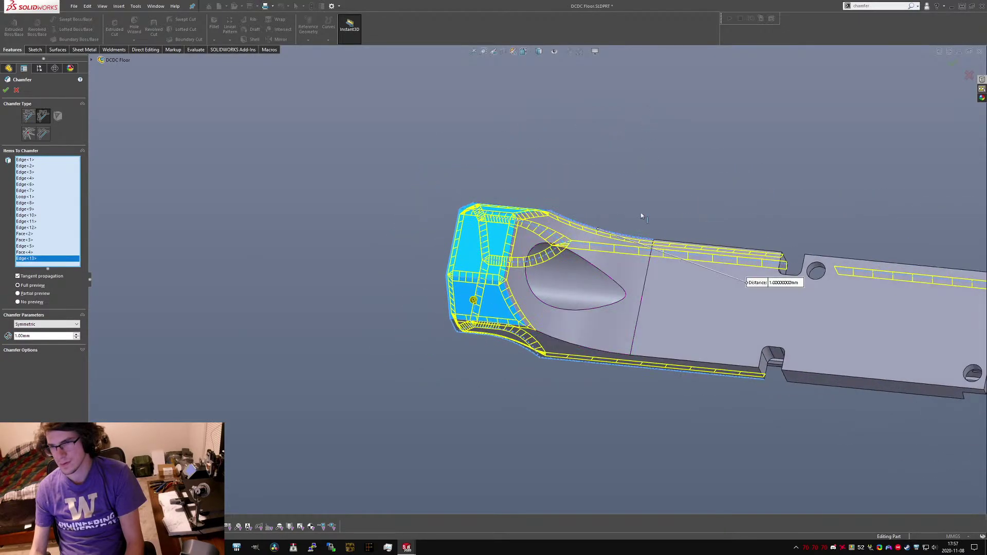
left_click(563, 344)
Add the two remaining lower floor edges on the second side, up to the fan connector, to the chamfer.
scroll(563, 344, "up", 3)
middle_click_drag(563, 343, 724, 358)
scroll(724, 358, "down", 3)
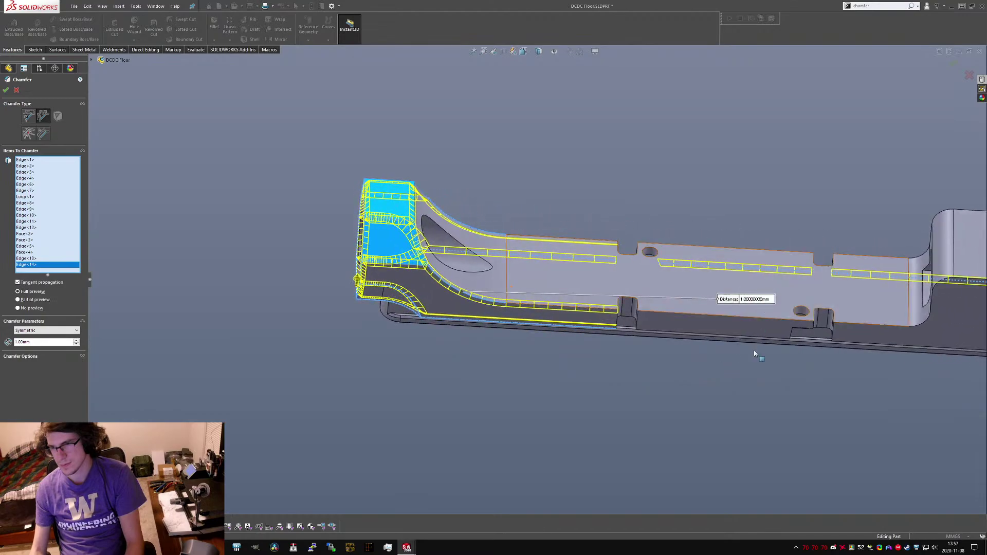
left_click(752, 341)
left_click(901, 347)
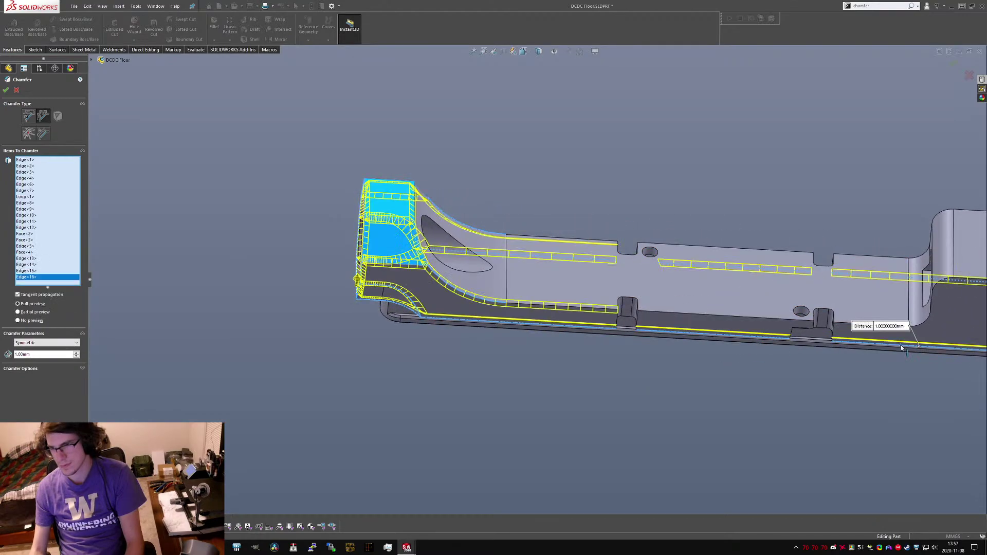
Add the near side outline of the fan connector shell to the chamfer, starting from its upright end edge.
scroll(884, 279, "up", 3)
scroll(752, 291, "down", 5)
middle_click_drag(787, 306, 583, 290)
scroll(634, 317, "down", 2)
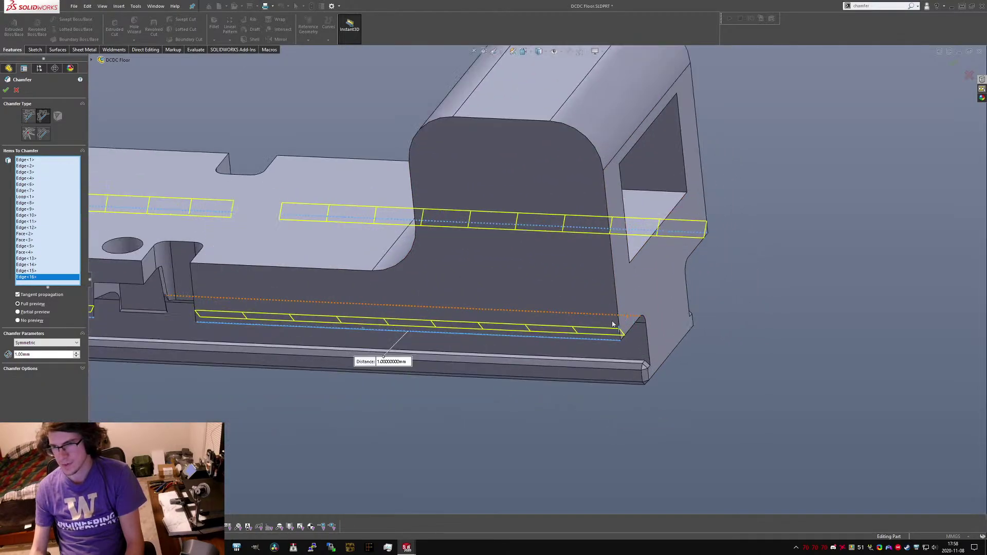
left_click(617, 321)
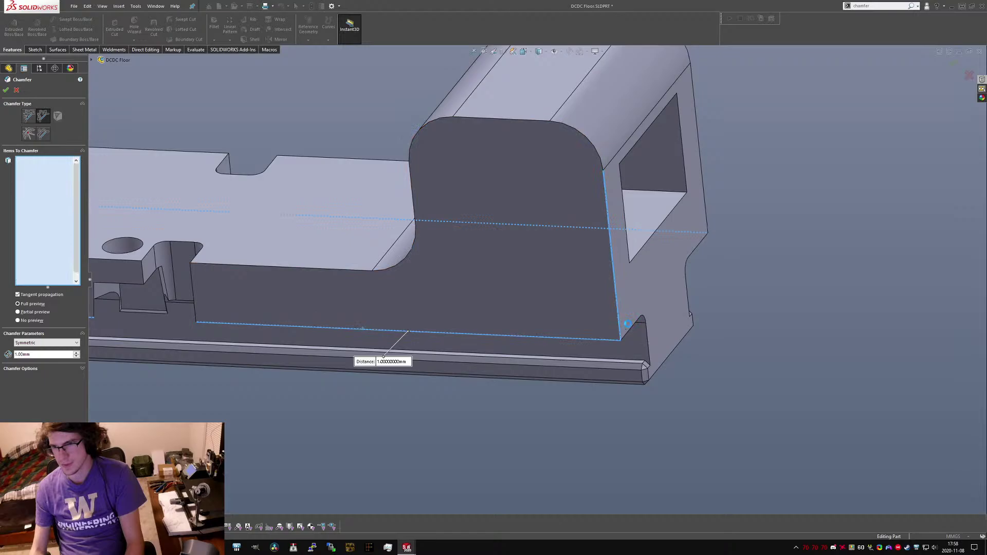
left_click(643, 329)
left_click(694, 253)
left_click(708, 217)
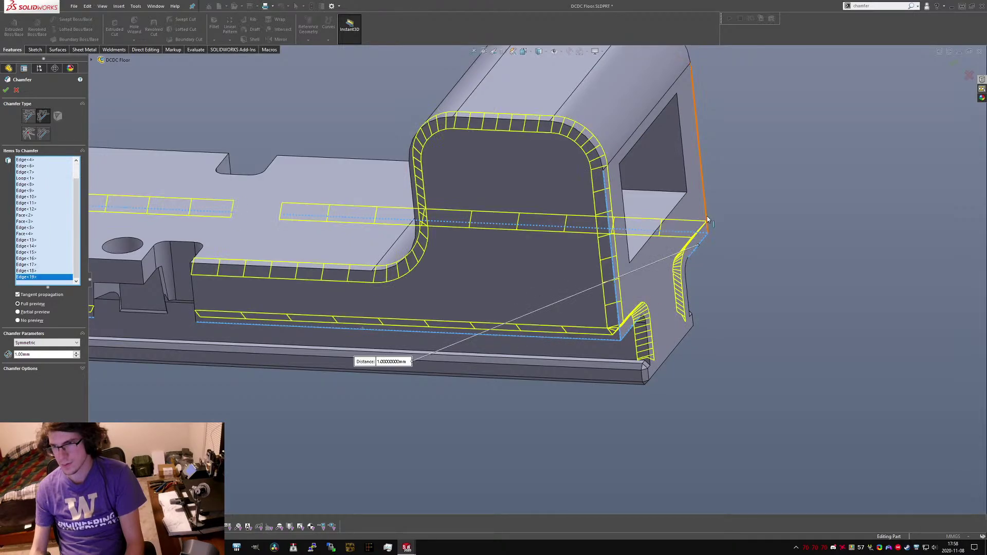
left_click(708, 216)
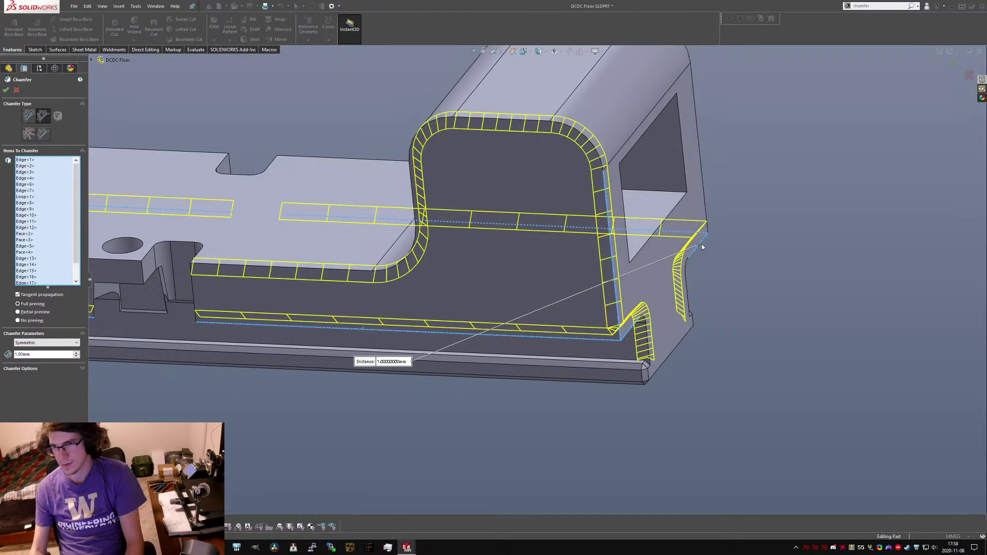
left_click(693, 252)
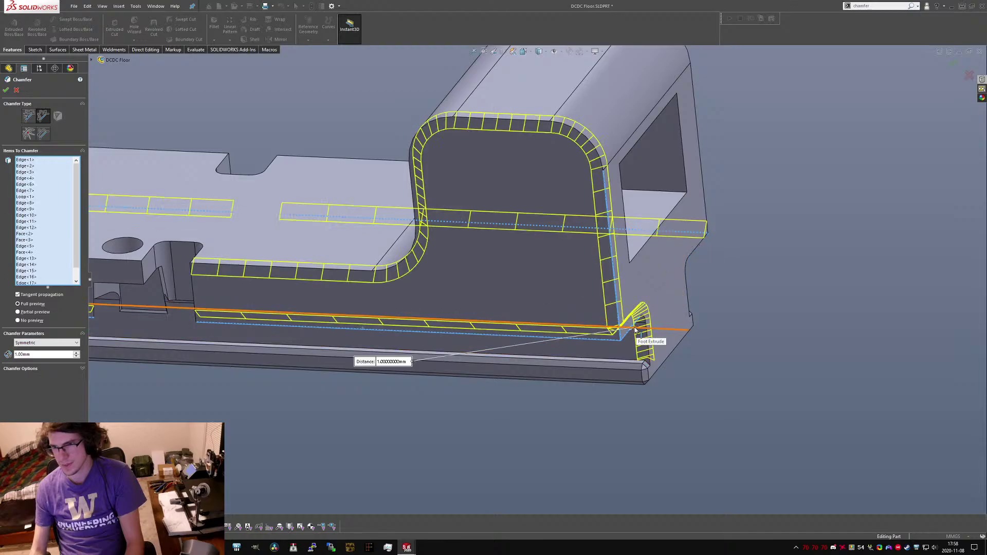
left_click(634, 328)
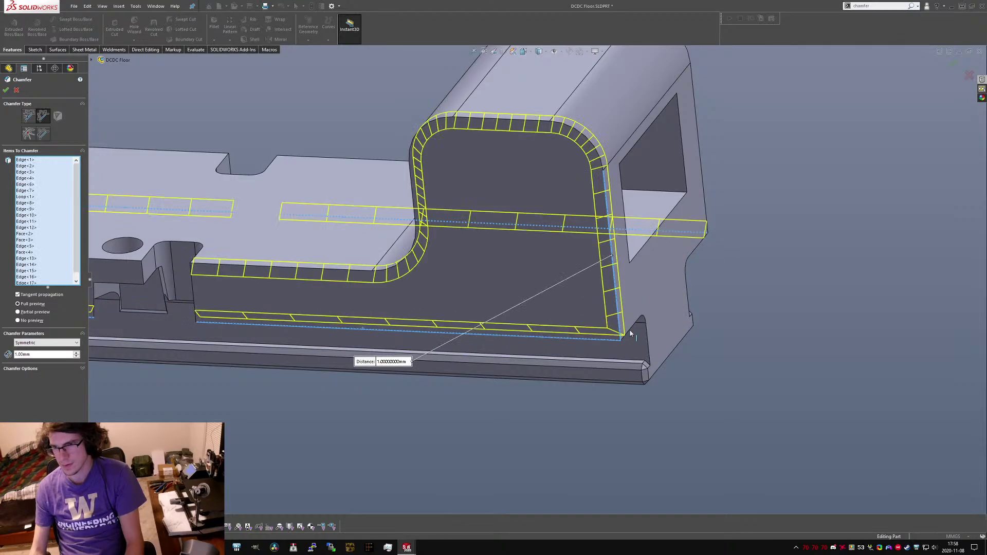
Add the far side outline of the fan connector shell and apply the 1 mm symmetric chamfer.
scroll(650, 158, "up", 3)
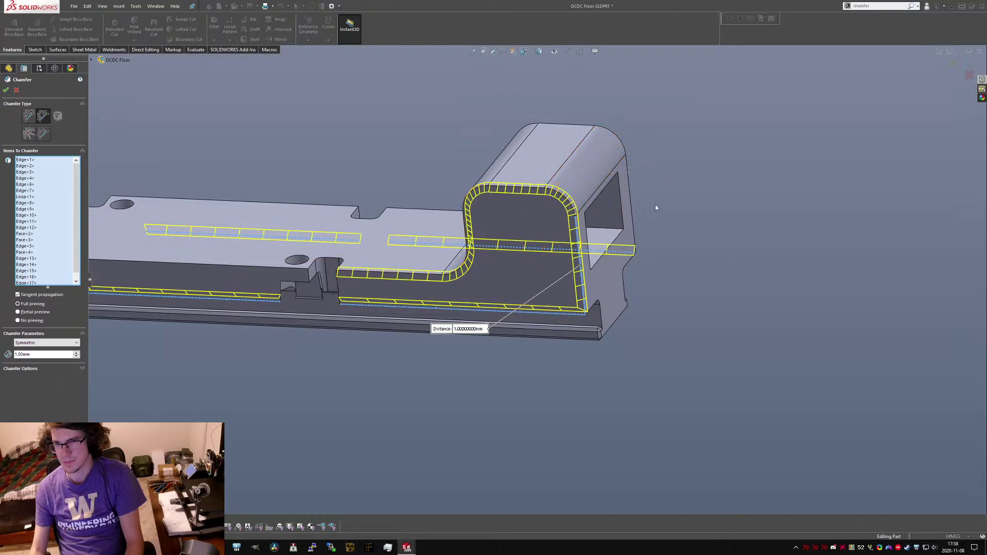
left_click(632, 202)
scroll(630, 202, "up", 3)
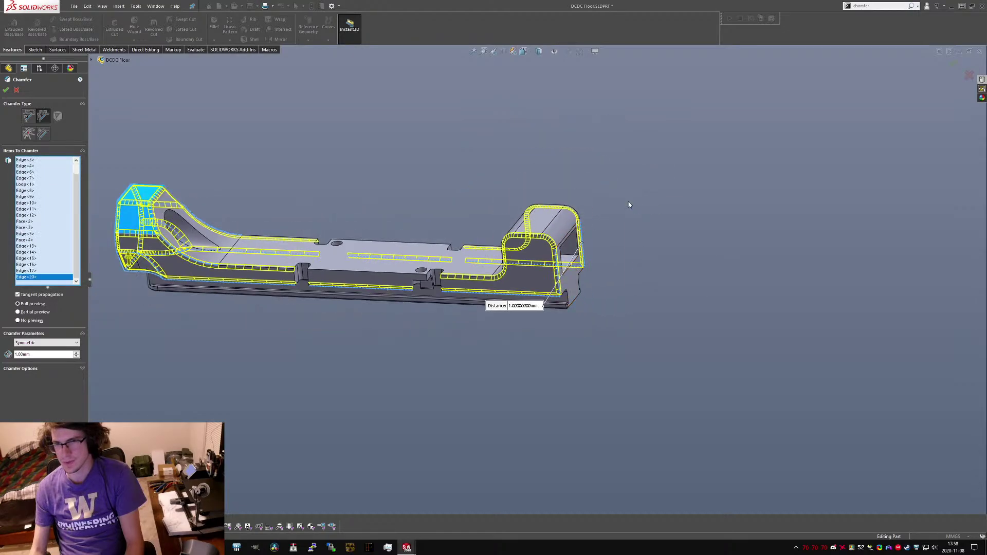
right_click(629, 201)
left_click(644, 257)
Check the chamfered fan connector end and reorder Fan Shell Outer Fillets to directly follow Fan Connector Shell Chamfer.
scroll(564, 276, "down", 6)
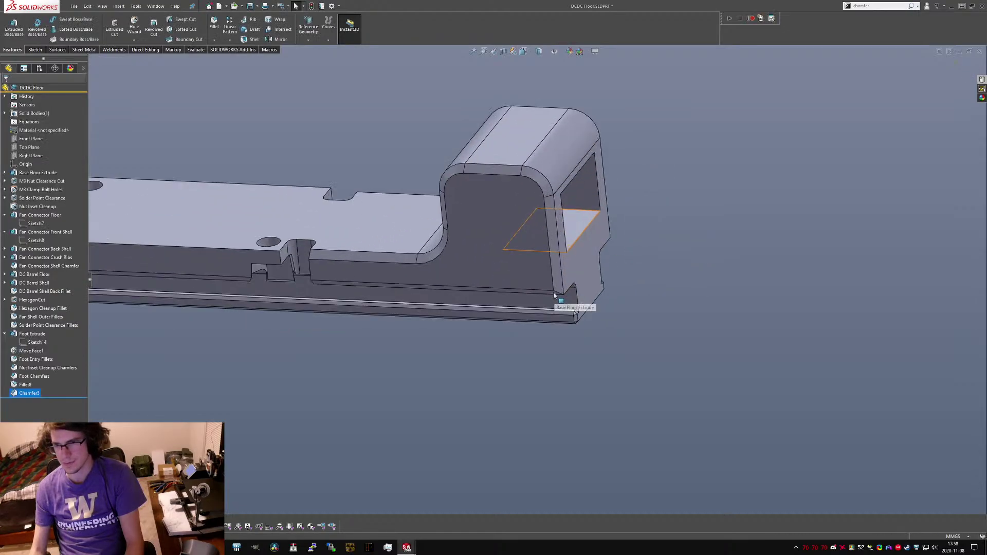
middle_click_drag(542, 243, 580, 283)
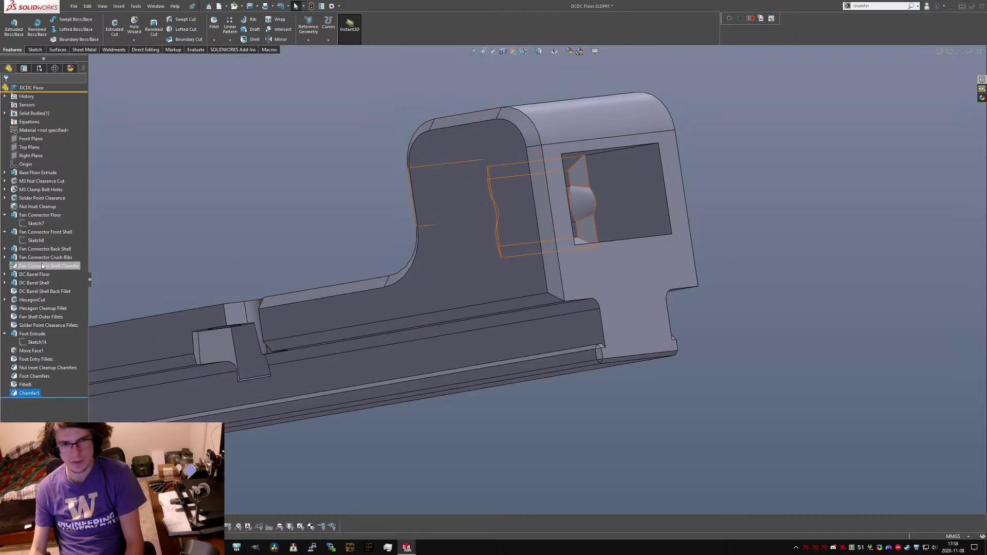
left_click(41, 291)
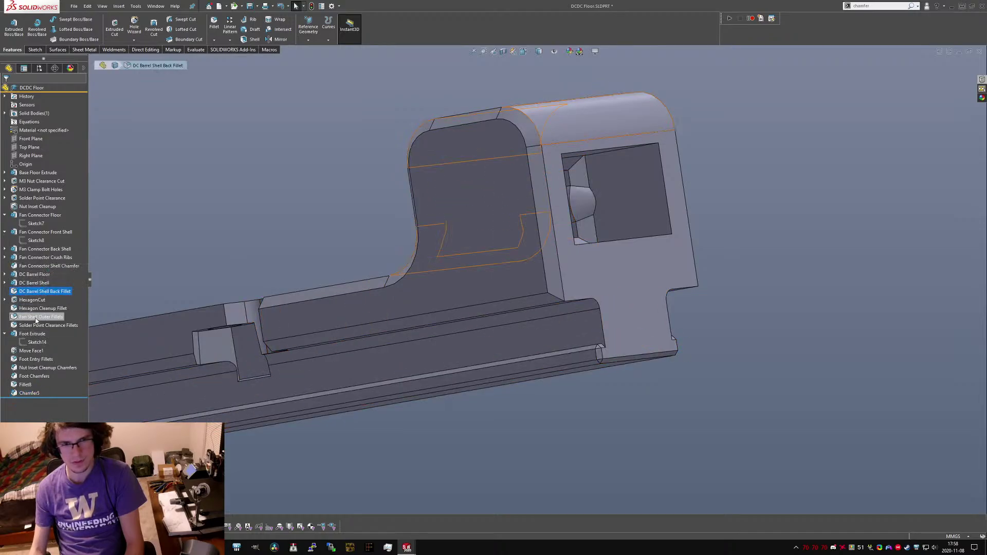
left_click(31, 317)
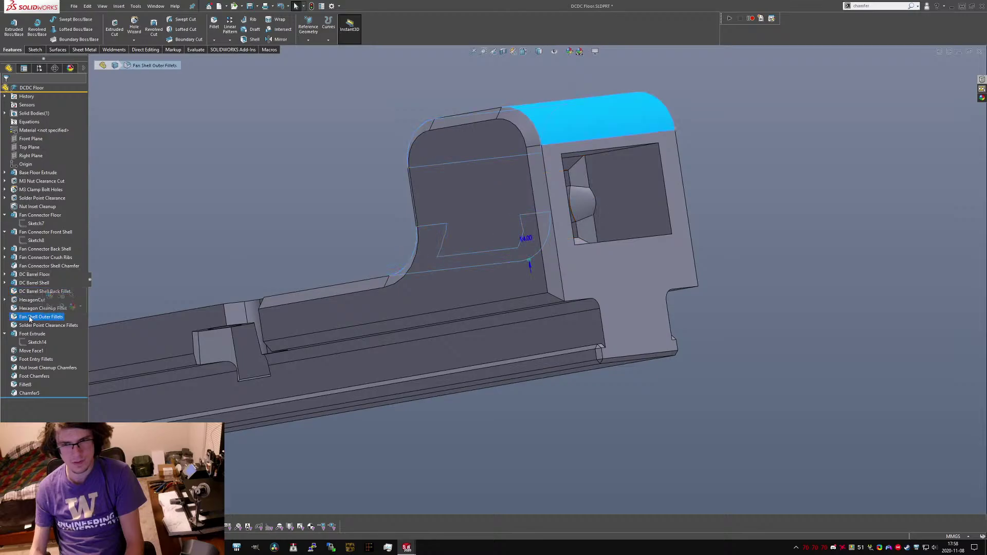
left_click_drag(27, 319, 55, 303)
left_click(34, 283)
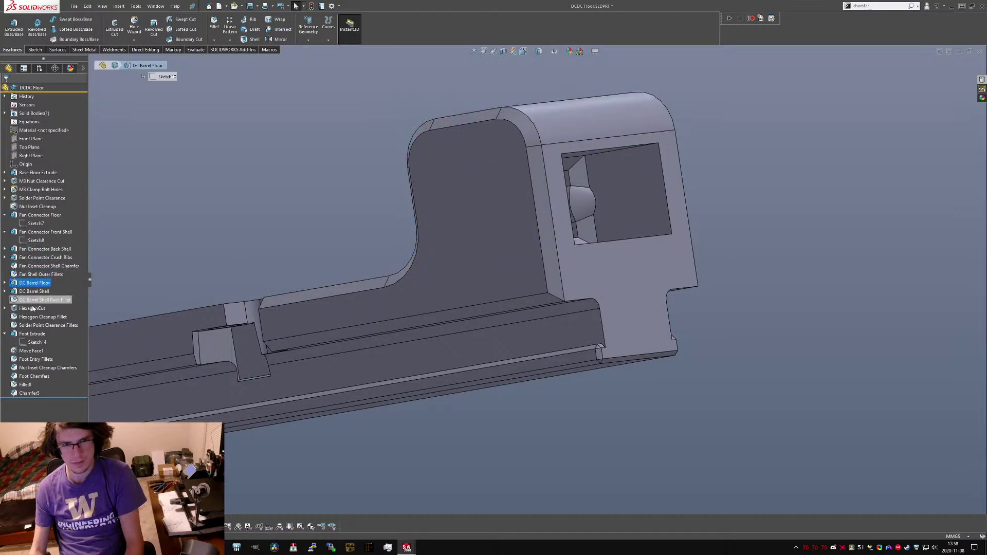
Rename the HexagonCut feature as Hexagon Cut and collapse the Foot Extrude feature.
left_click(32, 308)
left_click(38, 310)
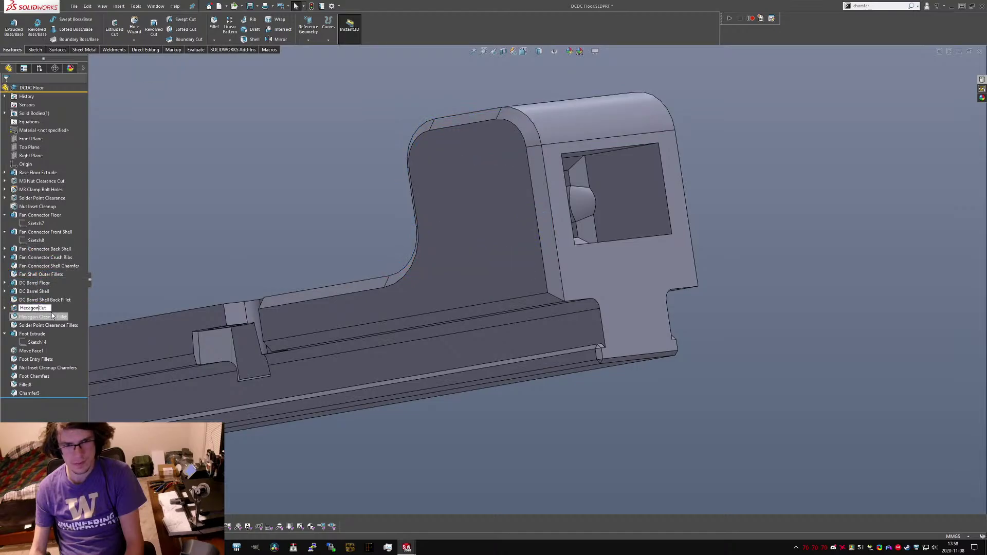
left_click(5, 334)
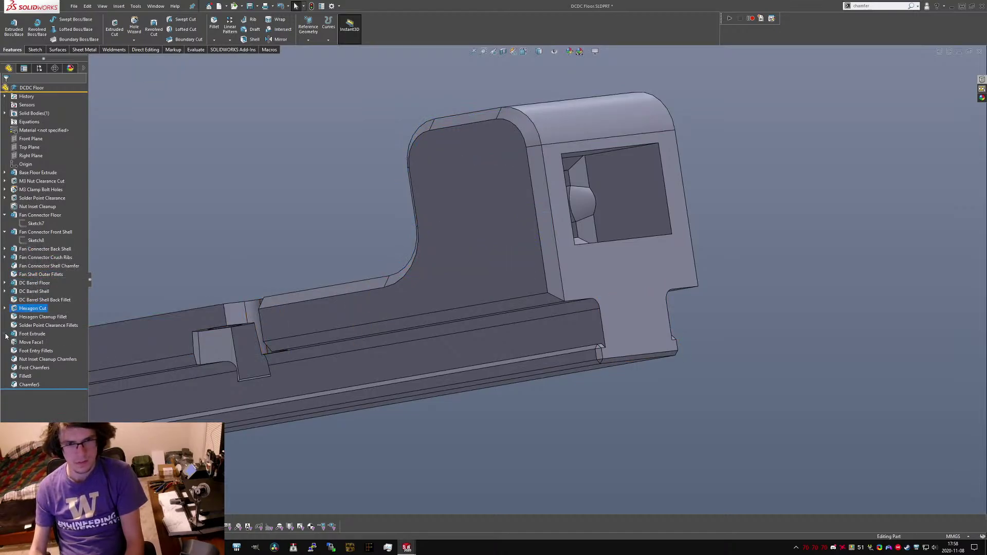
left_click(31, 325)
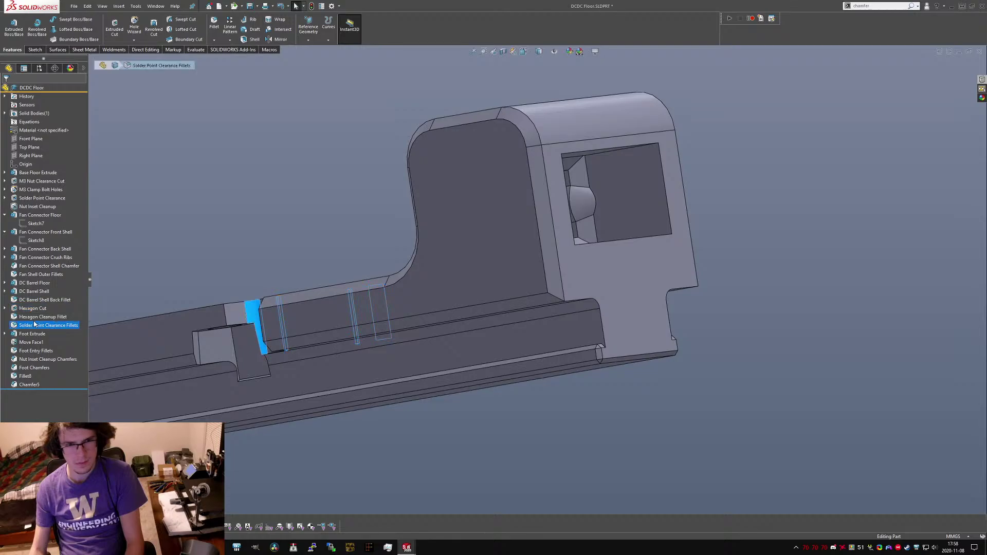
Group the features from Fan Connector Floor through Fan Shell Outer Fillets in a new folder named Fan Shell Features.
left_click(5, 232)
left_click(4, 215)
left_click(40, 215)
left_click(36, 249, "shift")
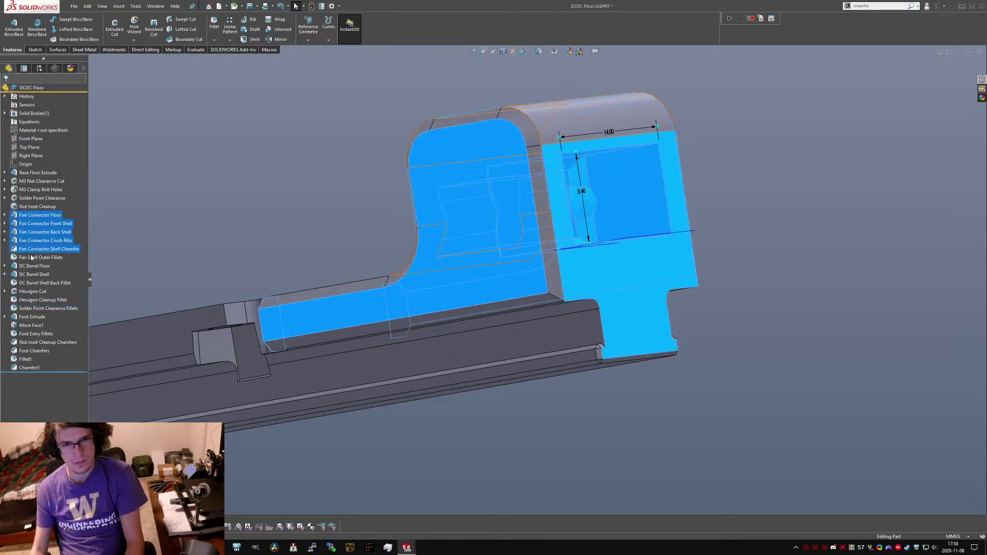
left_click(29, 259, "shift")
right_click(29, 258)
left_click(63, 328)
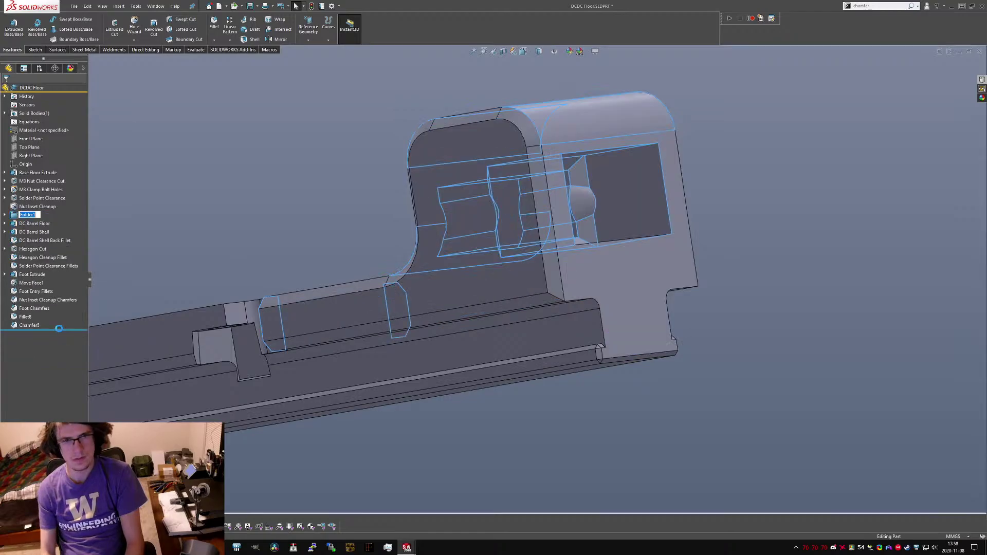
type("Fan Shell")
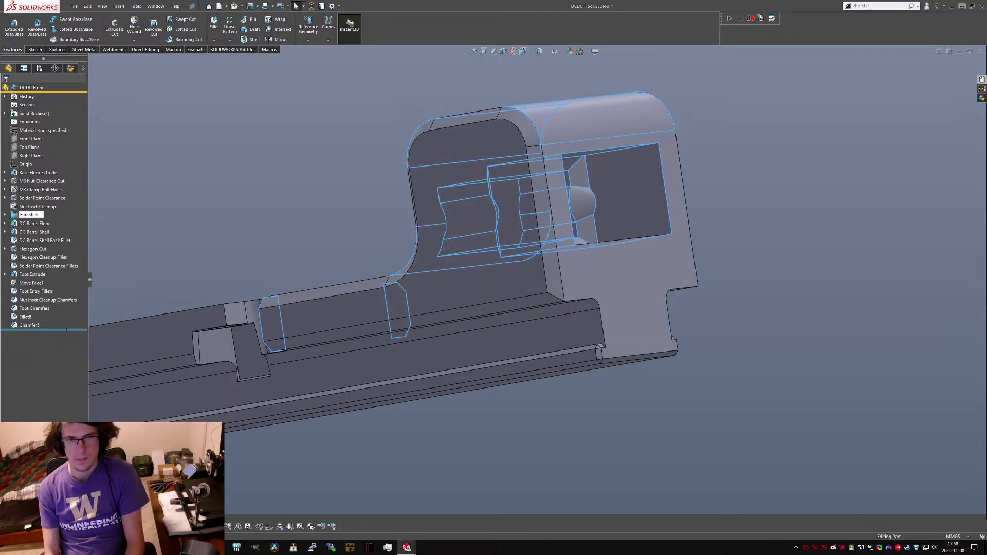
type(" Features")
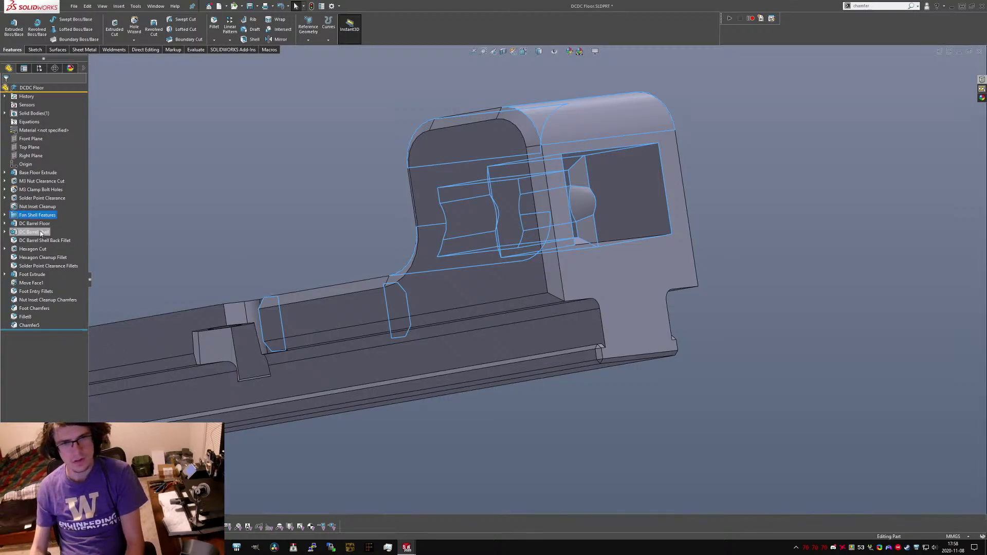
Group the features from DC Barrel Floor through Hexagon Cleanup Fillet in a new folder named DC Shell Features.
left_click(34, 223)
left_click(26, 257, "shift")
right_click(26, 258)
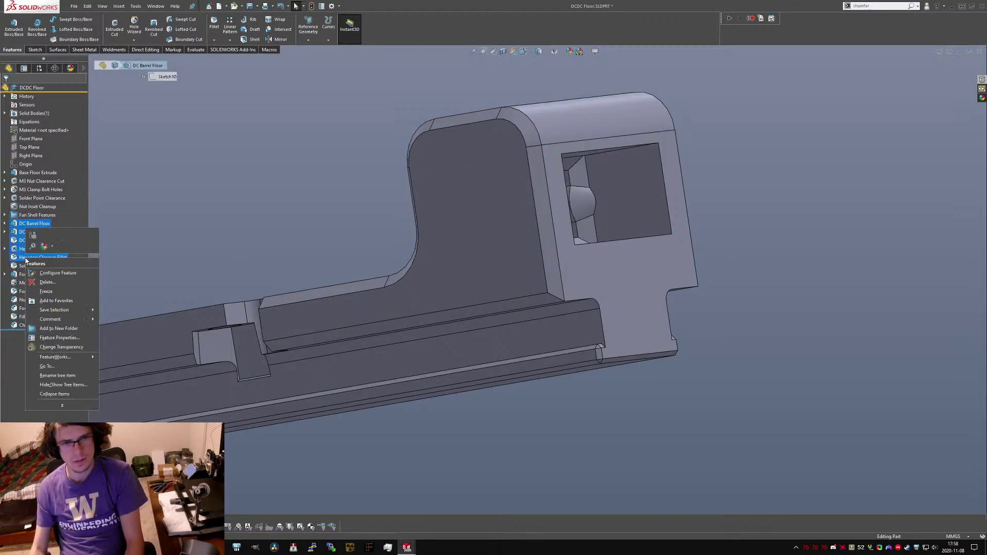
left_click(63, 329)
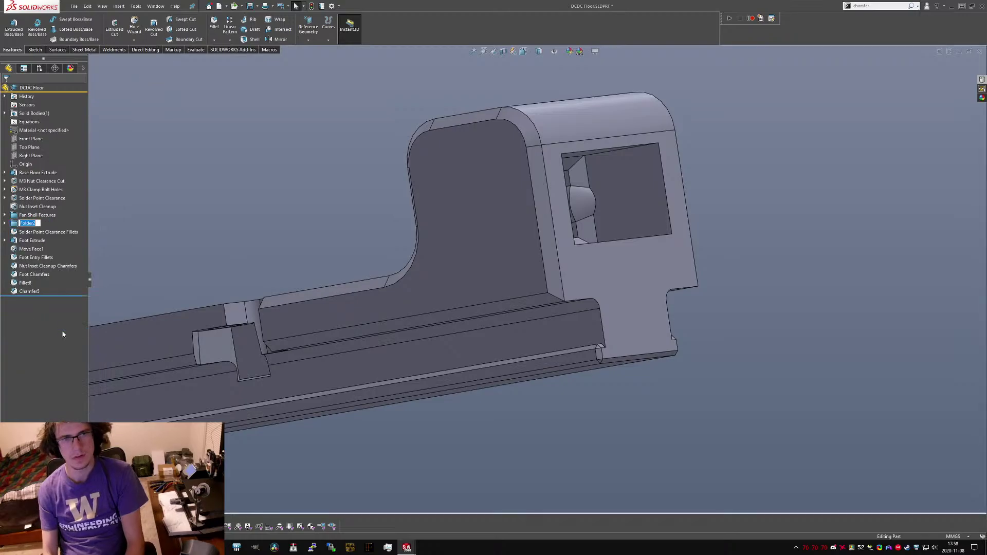
type("DC Shell Feature")
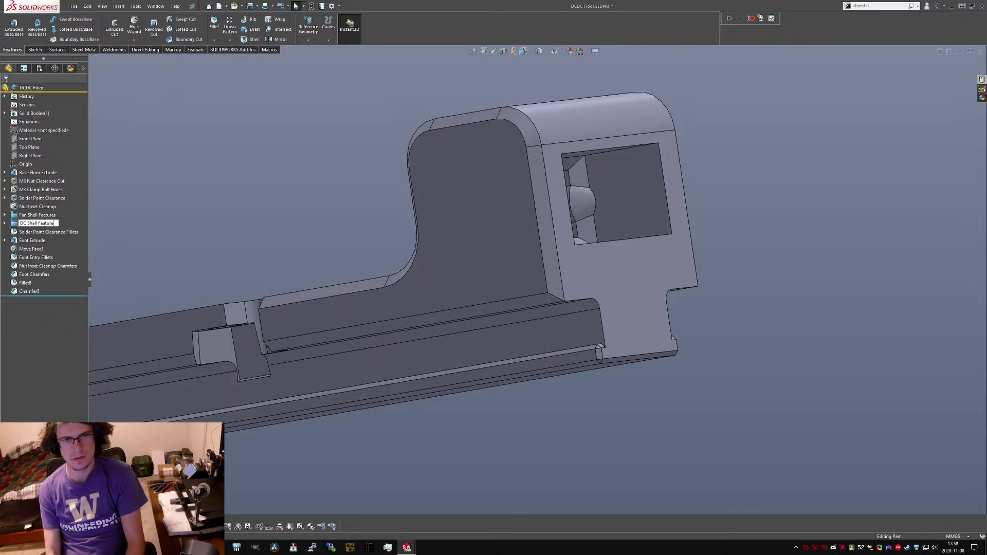
type("s")
key("Return")
Review the base floor features and group Base Floor Extrude through Nut Inset Cleanup in a new folder named Base Floor Features.
left_click(37, 172)
middle_click_drag(216, 268, 390, 343)
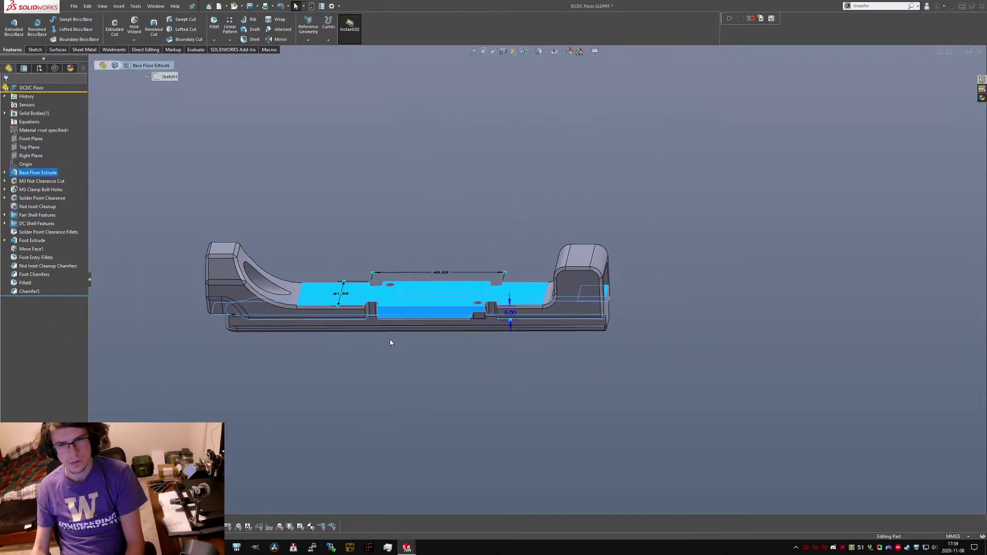
scroll(396, 319, "down", 4)
left_click(41, 181)
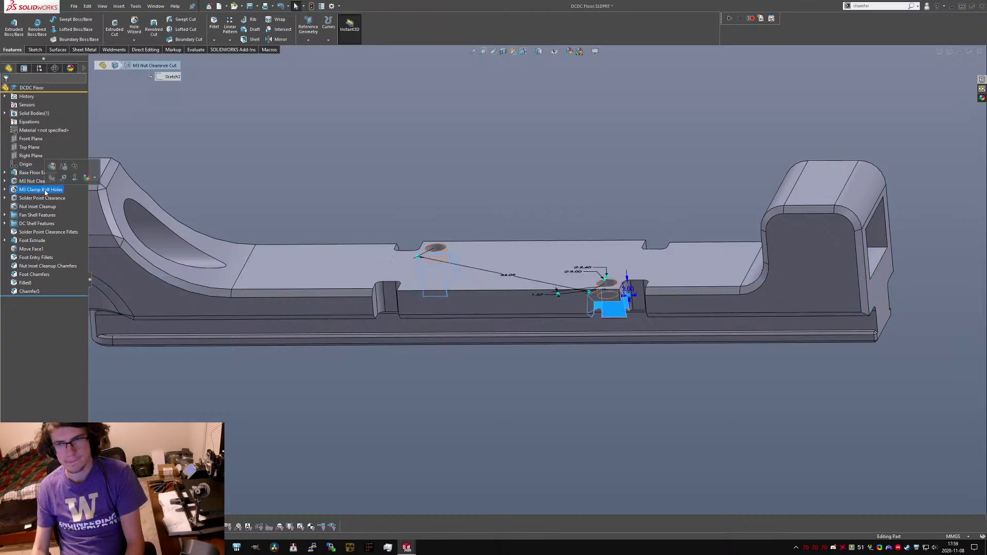
left_click(42, 199)
left_click(44, 208)
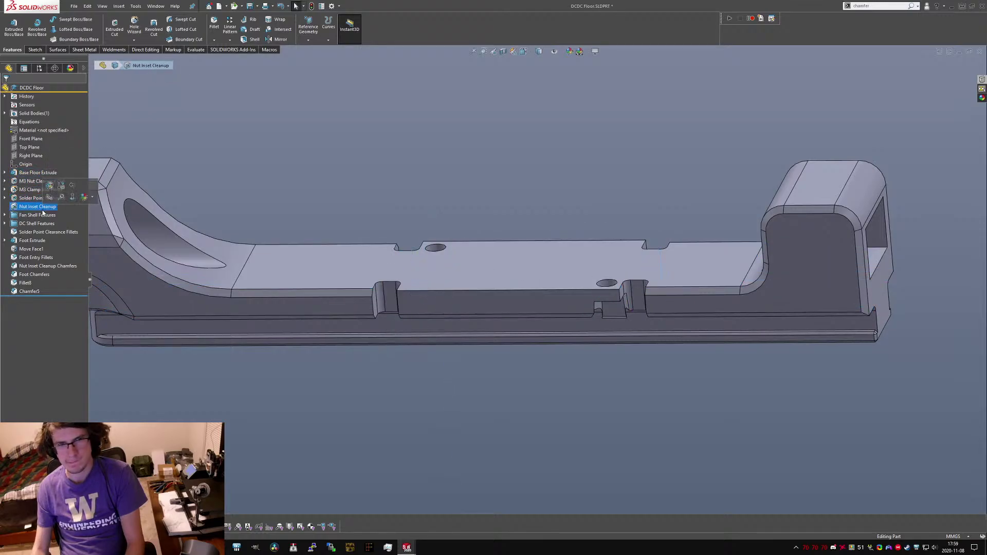
left_click(27, 182, "shift")
left_click(24, 174, "shift")
right_click(25, 174)
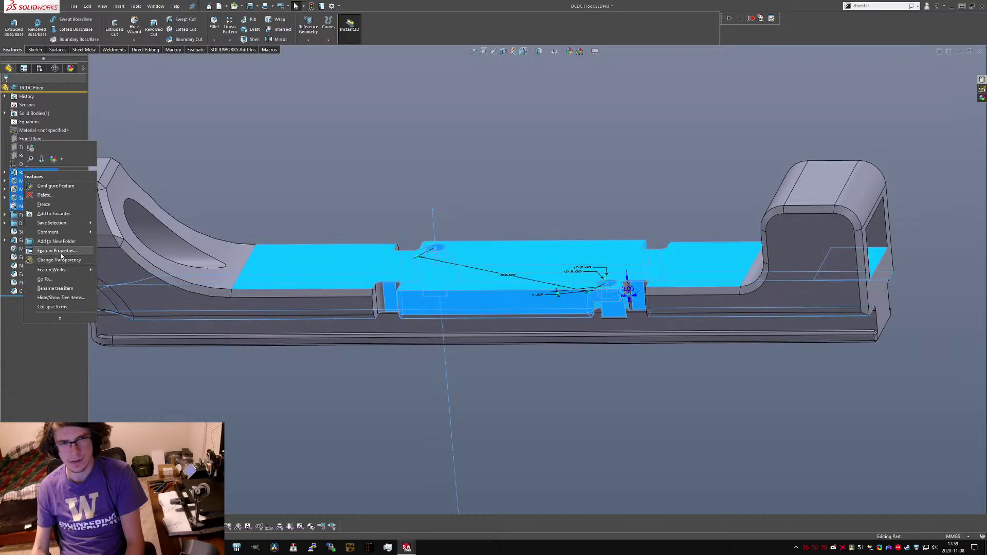
left_click(59, 239)
key("BackSpace")
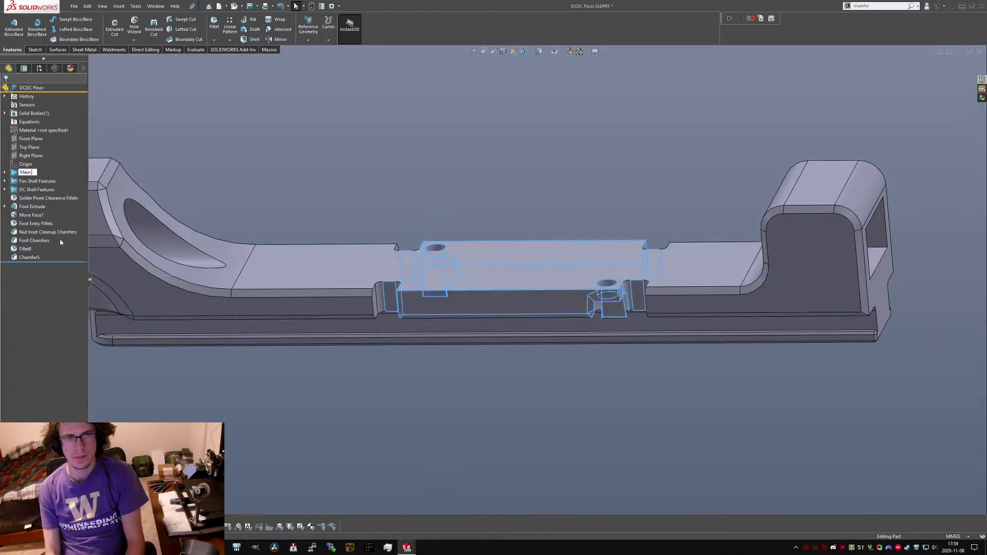
type("Base Floor Feat")
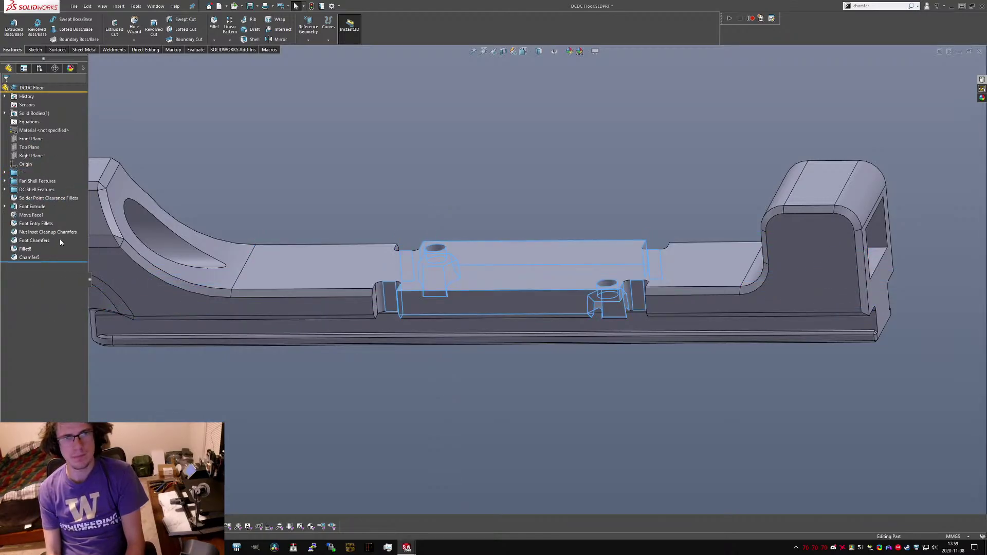
type("ures")
key("Return")
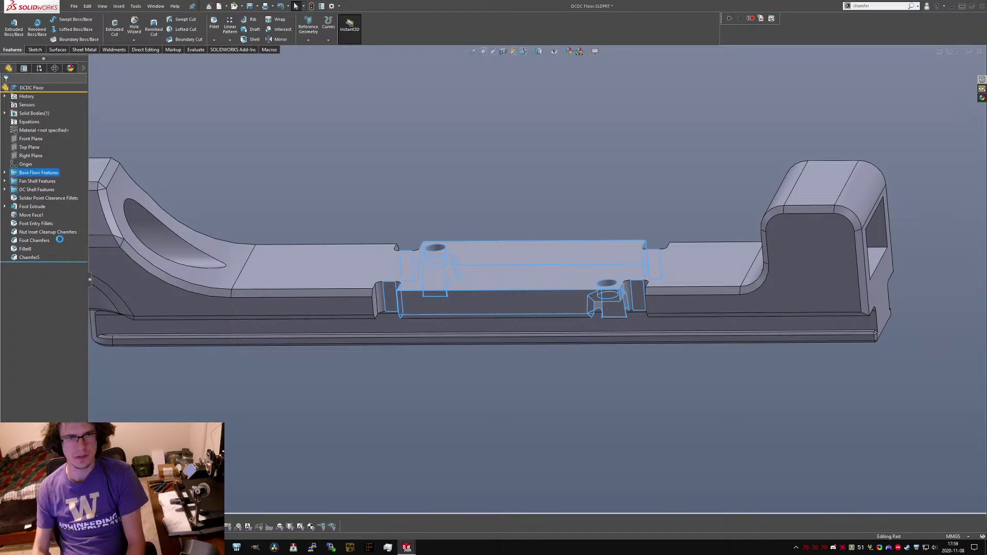
Rename the Move Face1 feature as Foot Clearance.
left_click(29, 207)
left_click(31, 215)
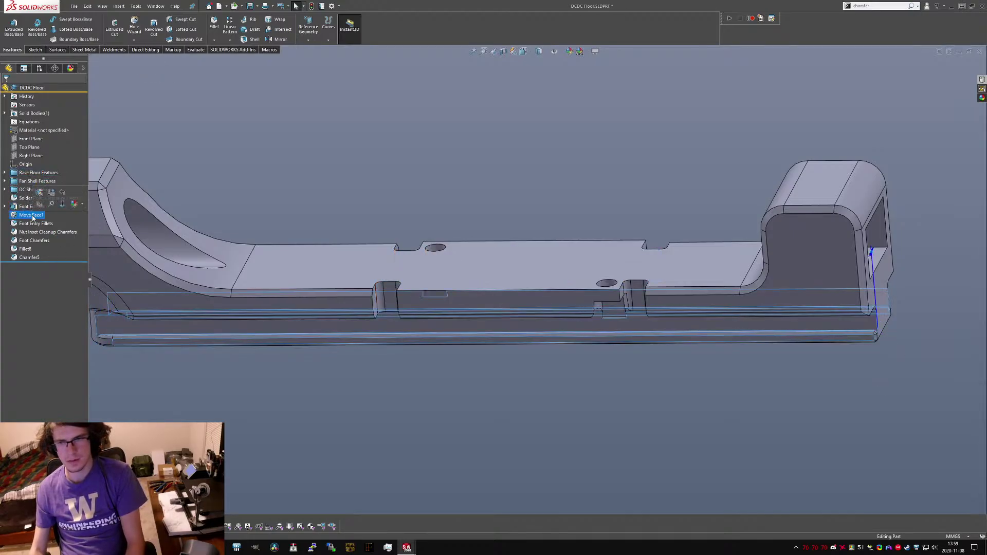
left_click(31, 215)
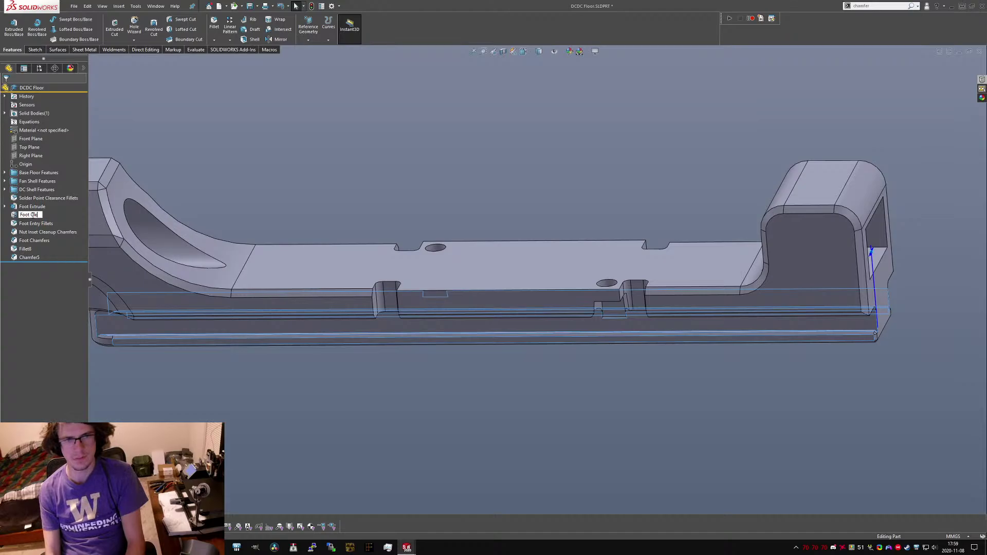
key("Return")
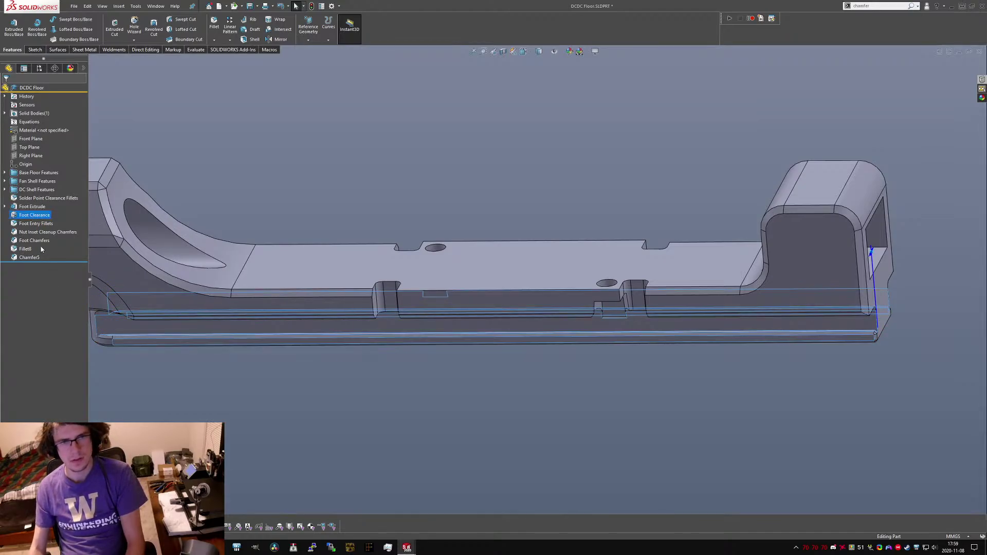
Check the final chamfer features and try to add the fan shell's lower end edge to the 4 mm Fan Shell Outer Fillets.
left_click(34, 241)
middle_click_drag(282, 311, 656, 266)
key("Down")
left_click(29, 257)
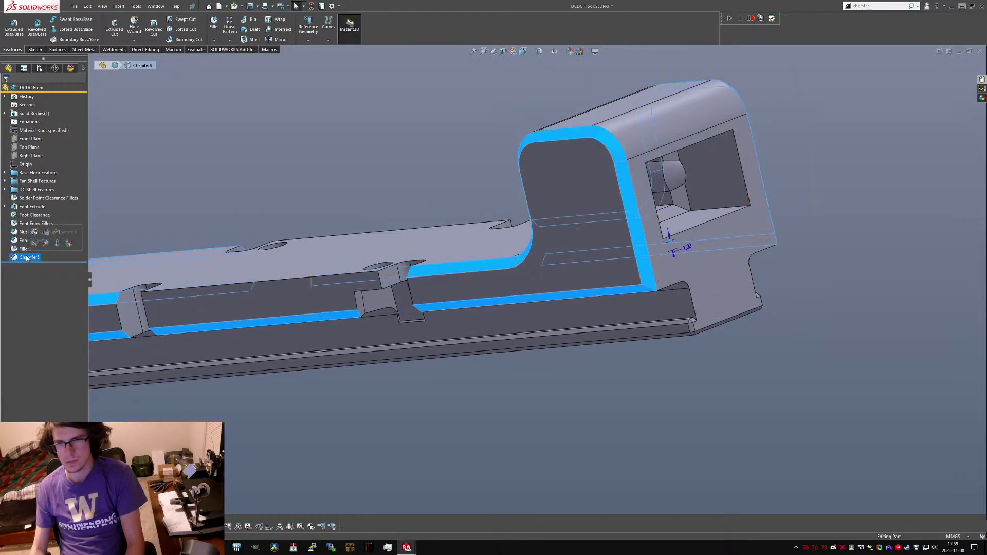
left_click(4, 181)
left_click(49, 232)
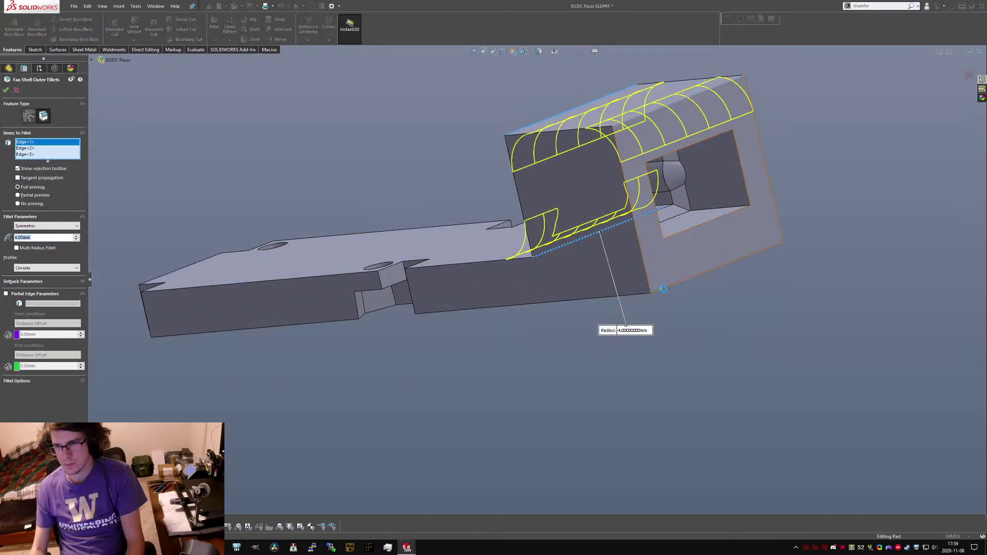
left_click(664, 292)
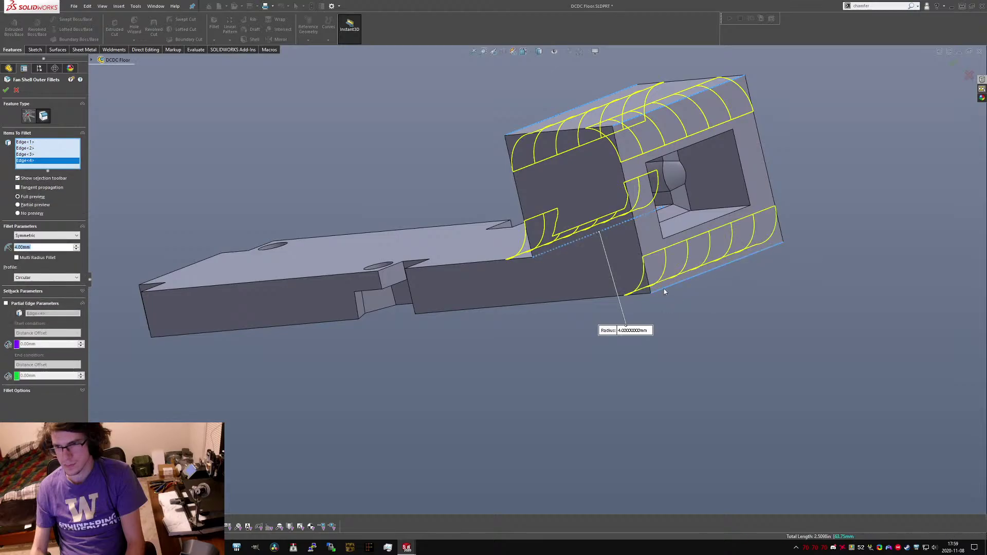
key("Return")
Move Fan Shell Outer Fillets out of the Fan Shell Features folder to just before Chamfer5.
middle_click_drag(665, 289, 569, 274)
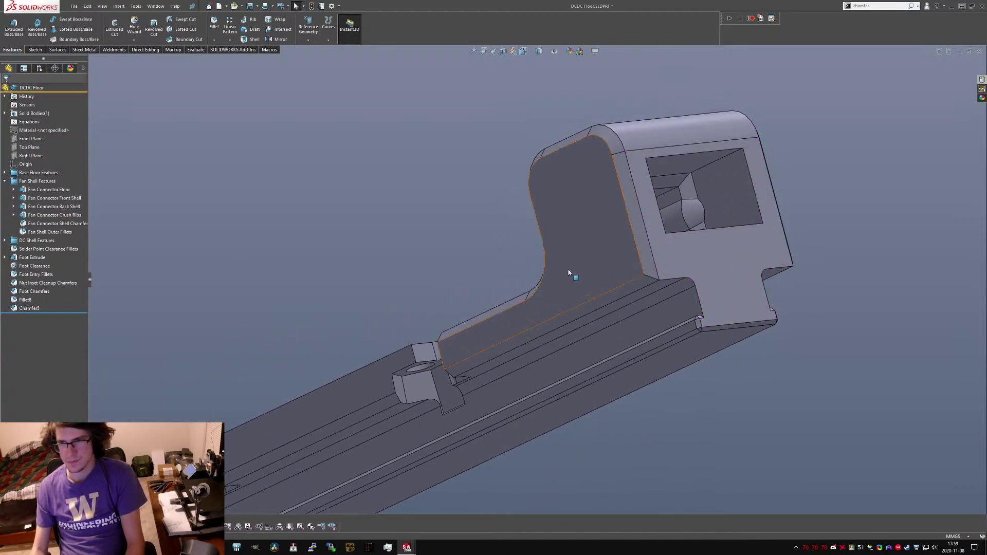
left_click(36, 233)
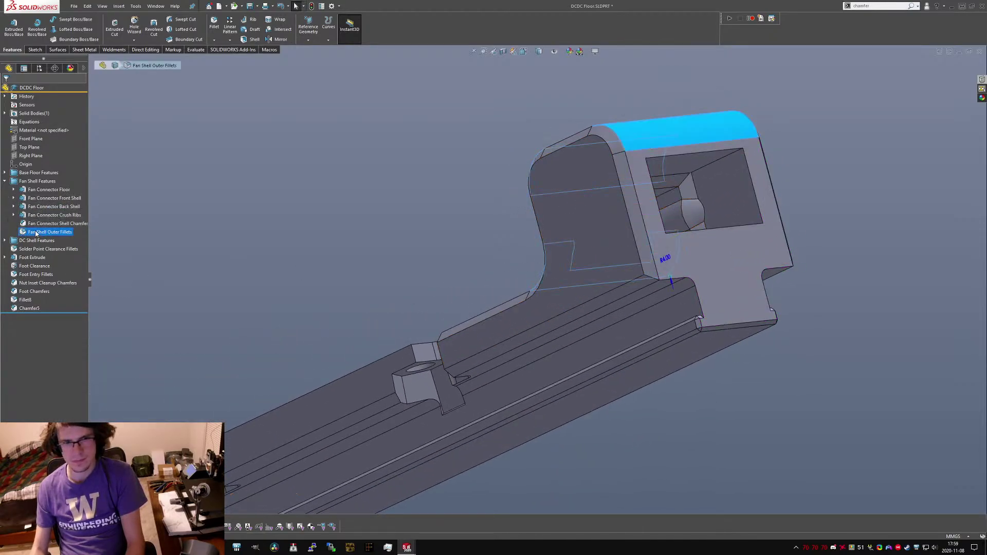
left_click_drag(36, 232, 11, 302)
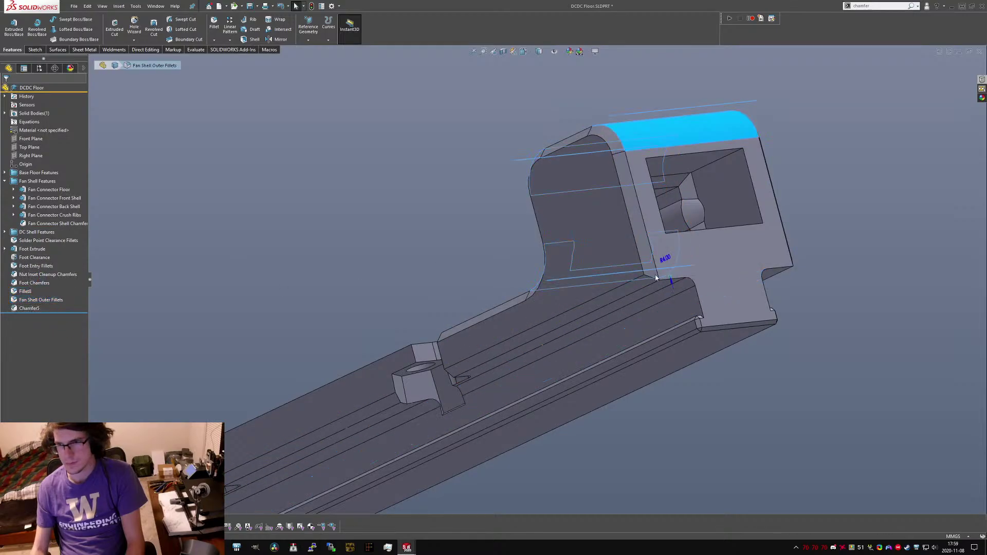
Try to add the two short lower edges beside the foot to the 4 mm Fan Shell Outer Fillets.
left_click(675, 281)
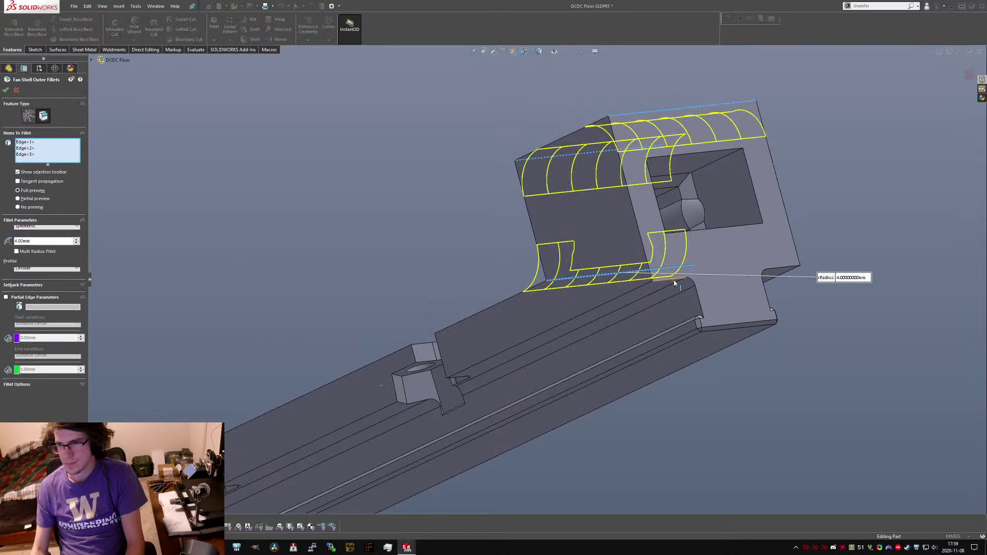
left_click(787, 269)
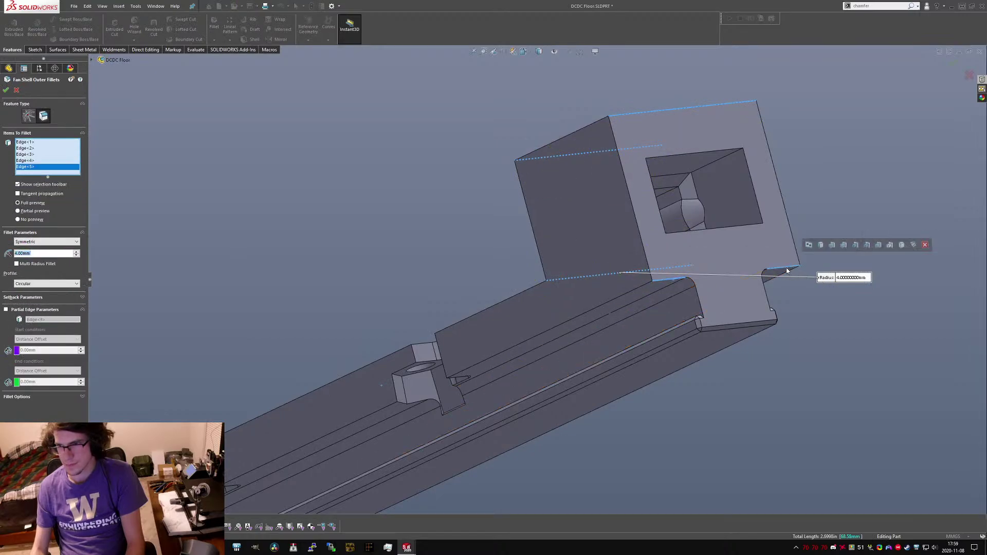
left_click(578, 183)
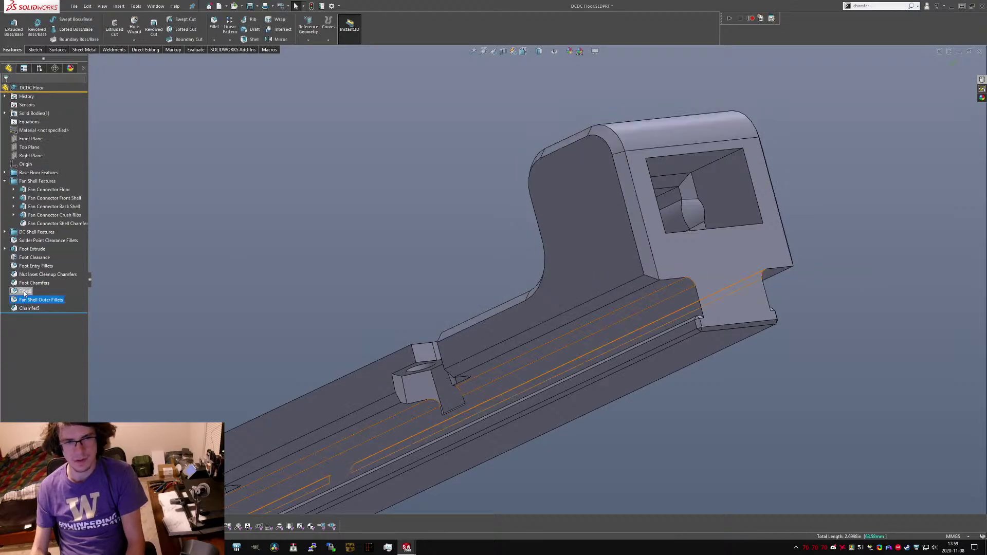
Reorder the foot root fillet to follow Fan Shell Outer Fillets and add the shell's two lower edges to those 4 mm fillets.
mouse_move(24, 291)
left_mouse_down()
mouse_move(16, 282)
mouse_move(42, 297)
left_mouse_up()
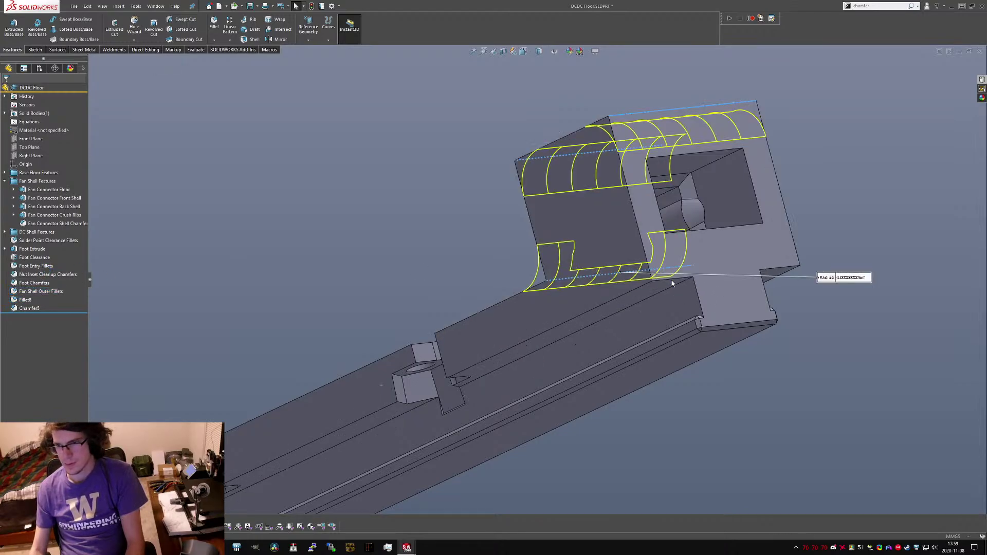
left_click(675, 280)
left_click(779, 272)
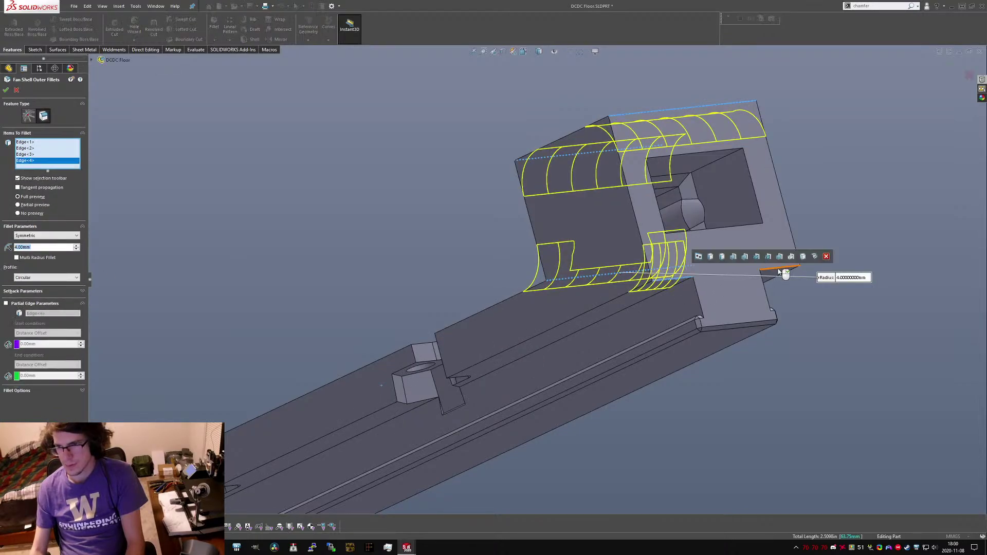
key("Return")
middle_click_drag(770, 266, 704, 270)
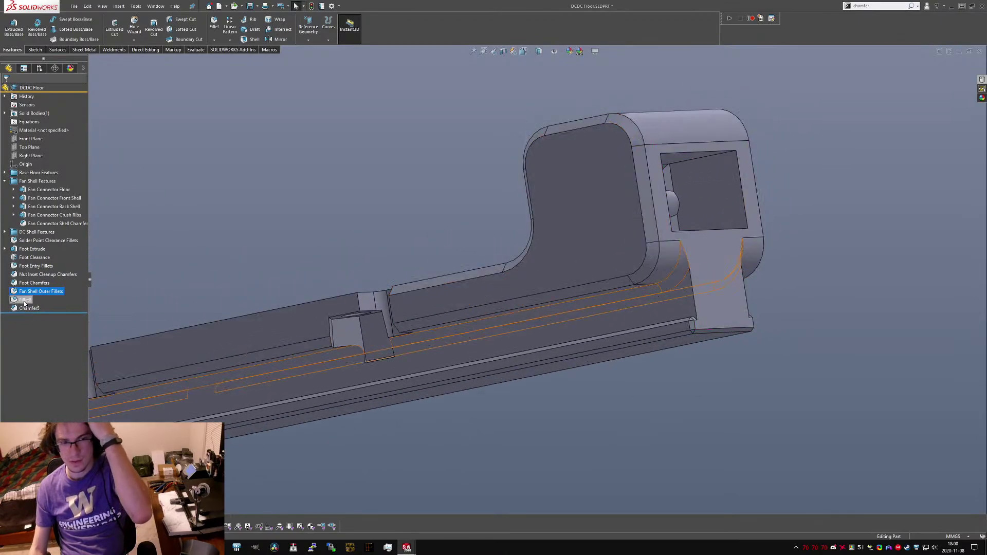
Rename the fillet feature between Fan Shell Outer Fillets and Chamfer5 as Foot Root Fillet.
left_click(25, 301)
left_click(26, 300)
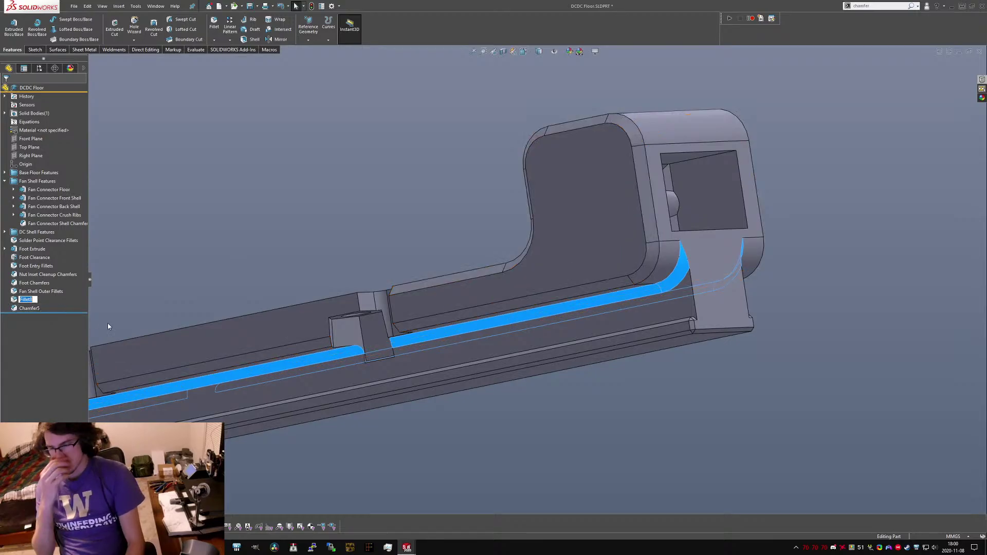
type("Floor")
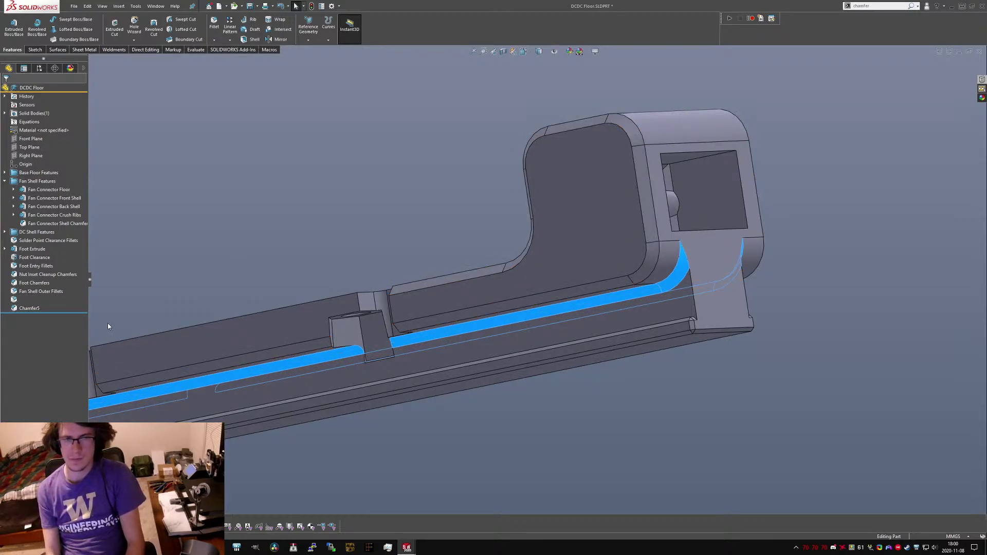
type(" R")
key("BackSpace")
key("BackSpace")
key("BackSpace")
key("BackSpace")
key("BackSpace")
key("BackSpace")
key("BackSpace")
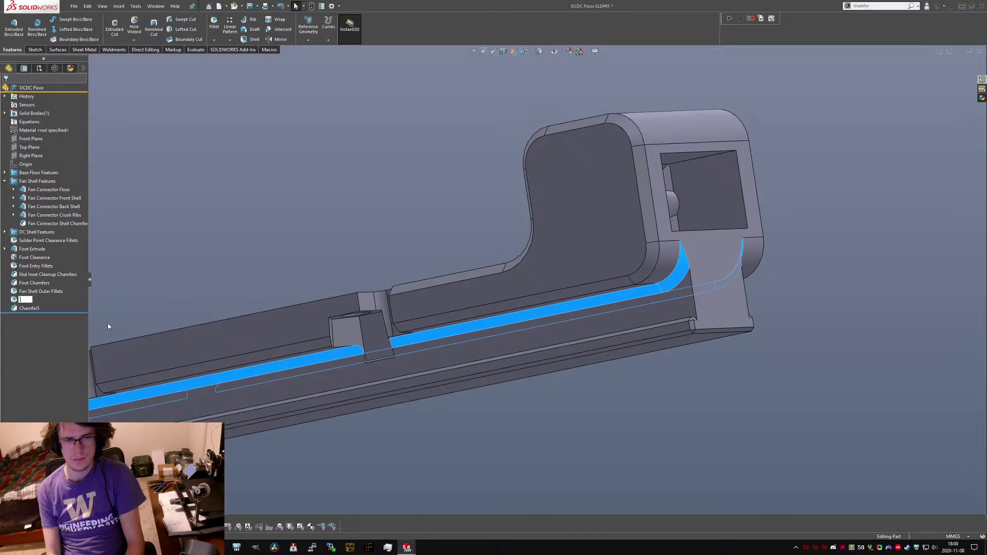
type("Foot Root ")
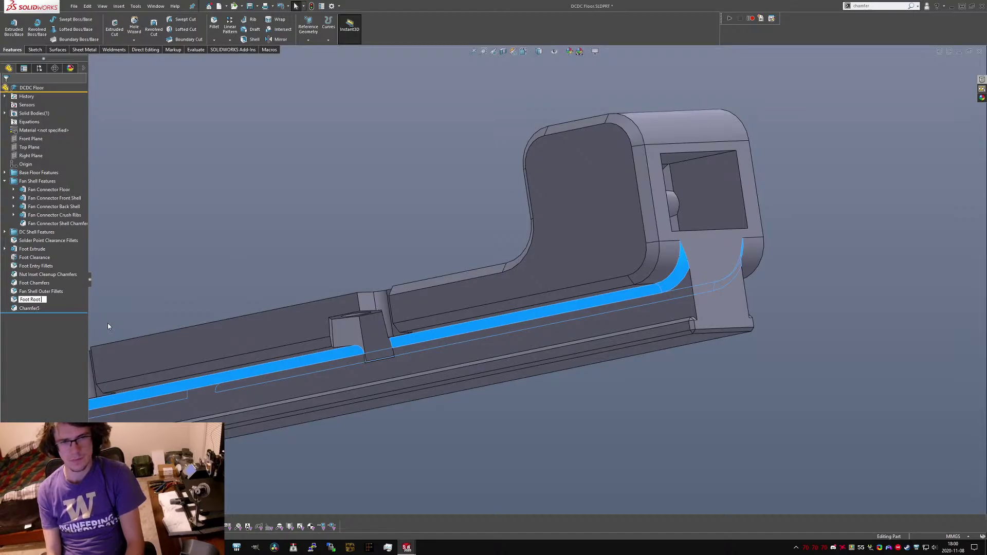
type("Fillet")
key("Return")
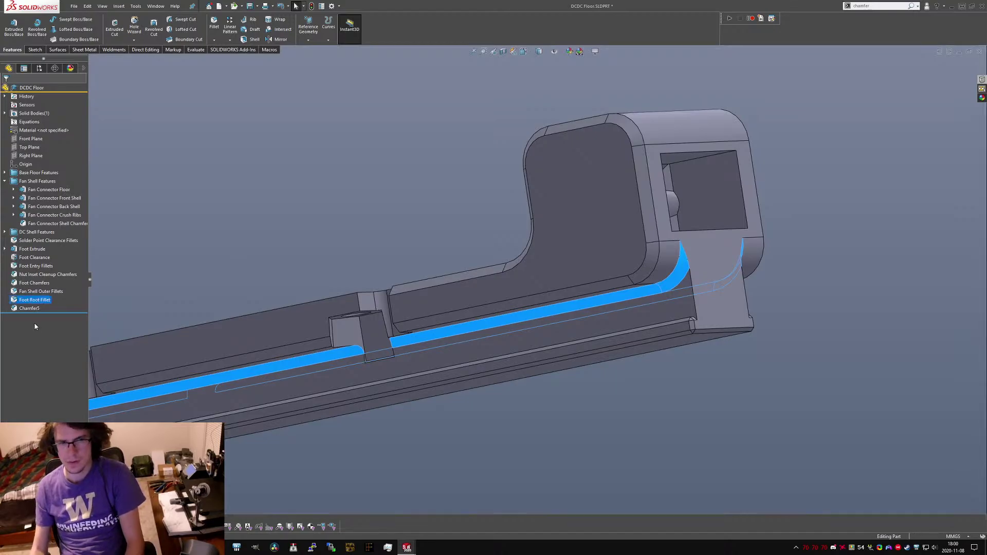
Rename the Chamfer5 feature as Floor Exterior Chamfer.
left_click(25, 309)
left_click(30, 308)
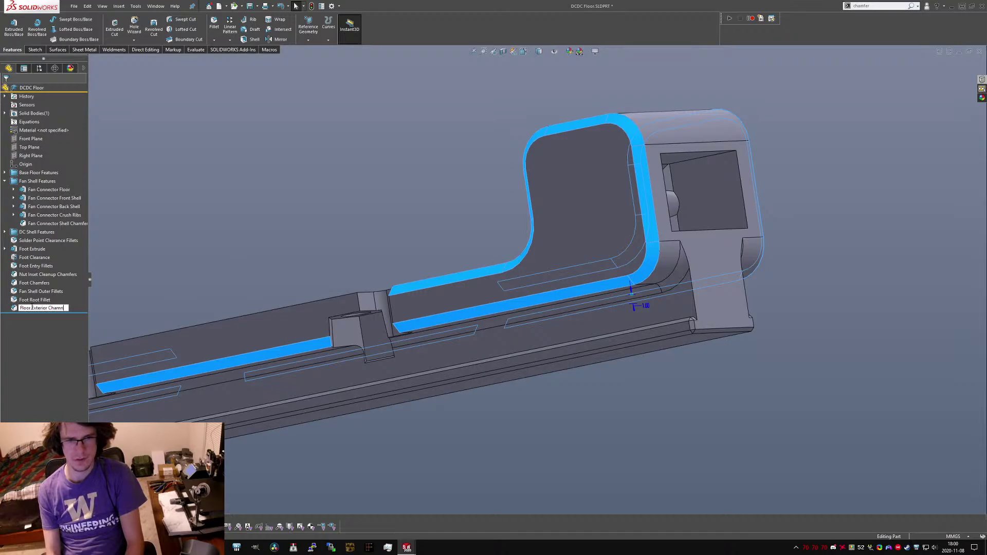
key("Return")
Group the features from Foot Extrude through Foot Root Fillet into a new folder named Foot Features.
left_click(43, 277)
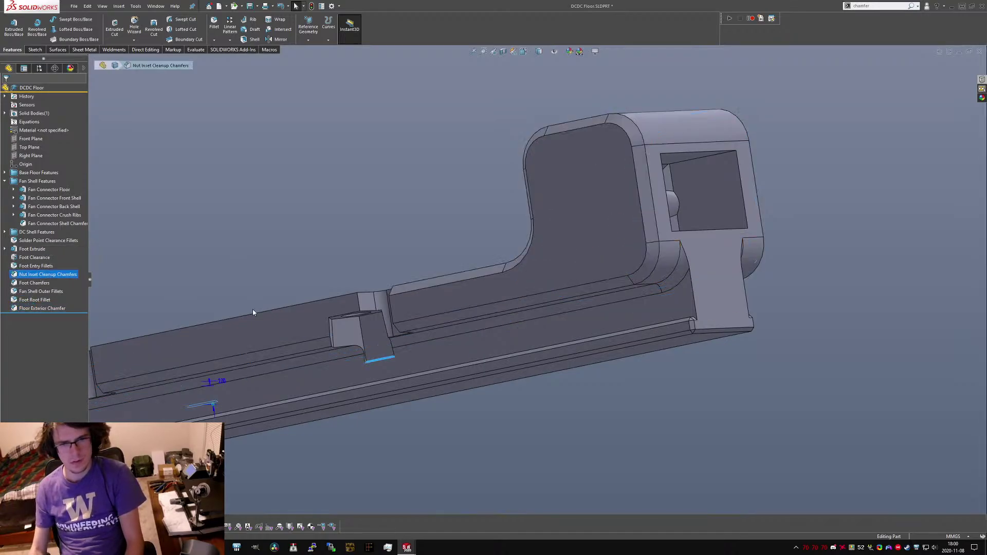
scroll(252, 310, "up", 3)
middle_click_drag(255, 312, 232, 327)
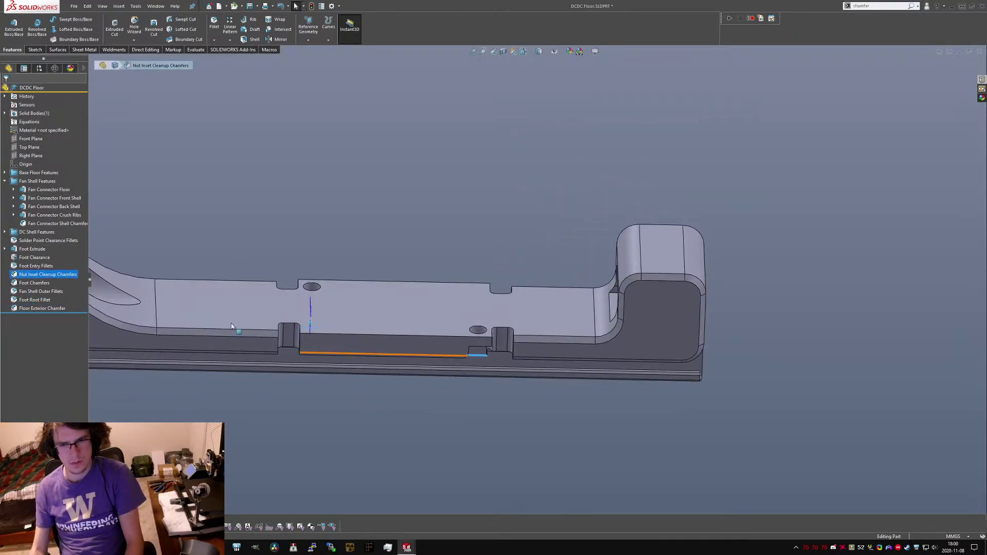
left_click(34, 299)
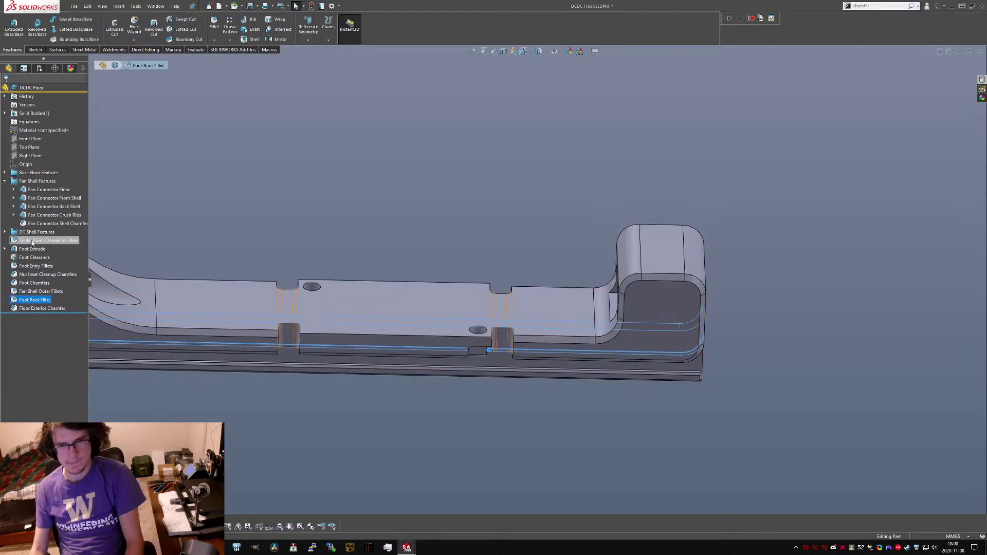
left_click(32, 249, "shift")
right_click(31, 250)
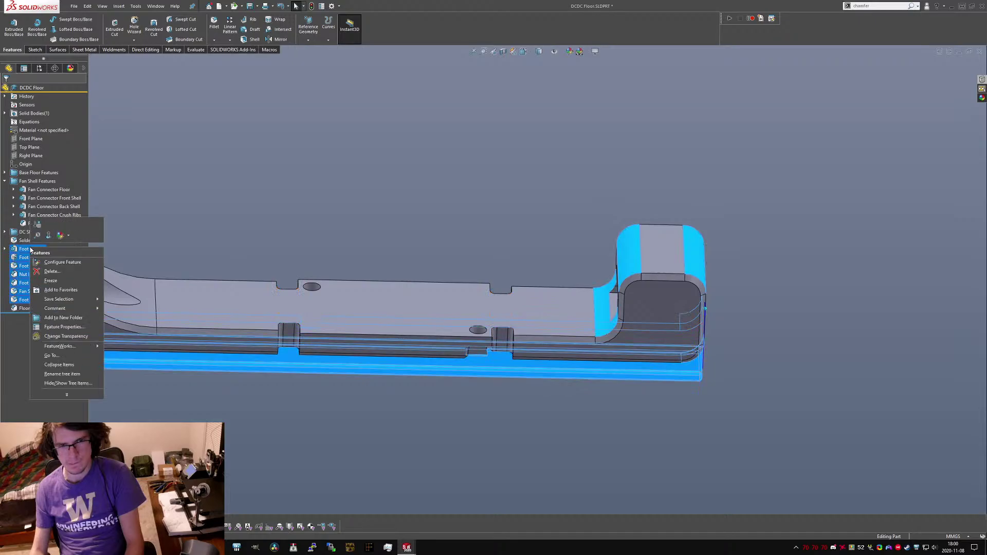
left_click(63, 317)
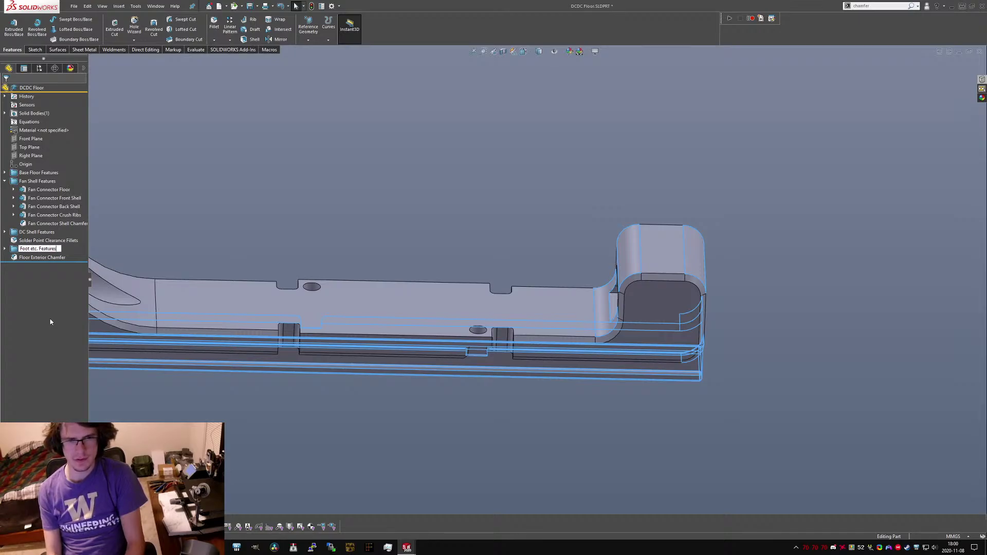
key("Return")
left_click(6, 181)
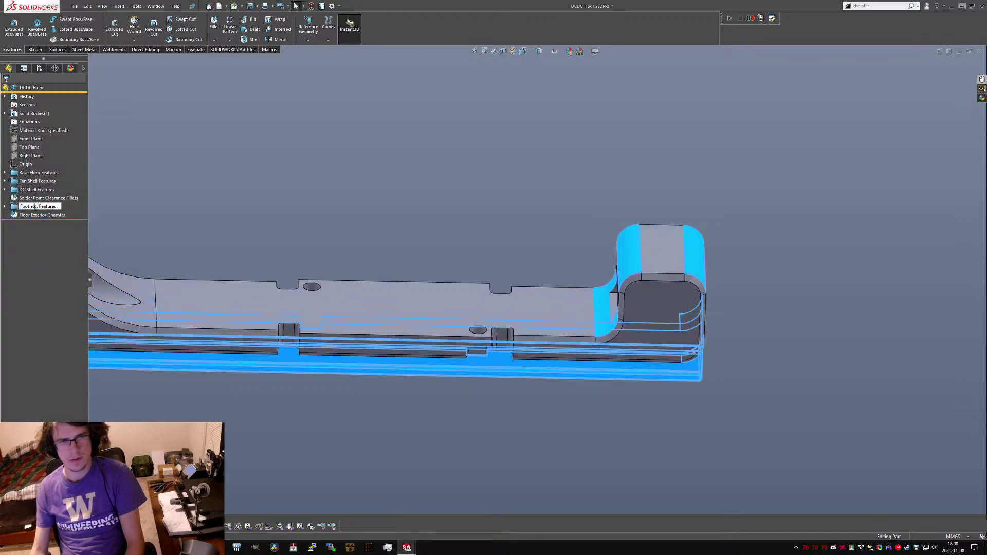
key("Return")
left_click(236, 226)
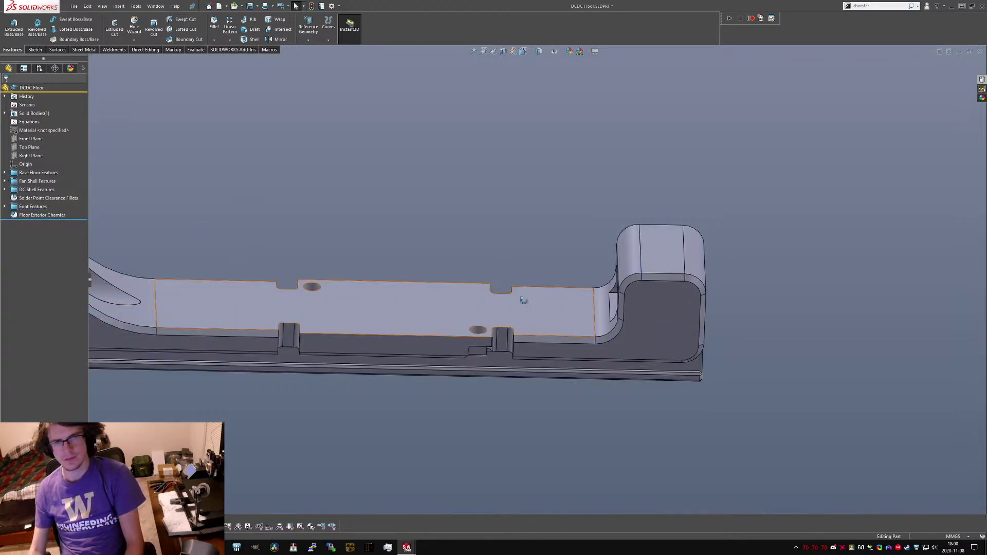
Examine the part's ends, underside and nut insets for edges that still need cleanup.
middle_click_drag(522, 300, 524, 344)
scroll(360, 317, "down", 4)
scroll(434, 367, "up", 4)
scroll(192, 311, "down", 5)
middle_click_drag(192, 311, 280, 328)
scroll(281, 329, "up", 6)
left_click(554, 351)
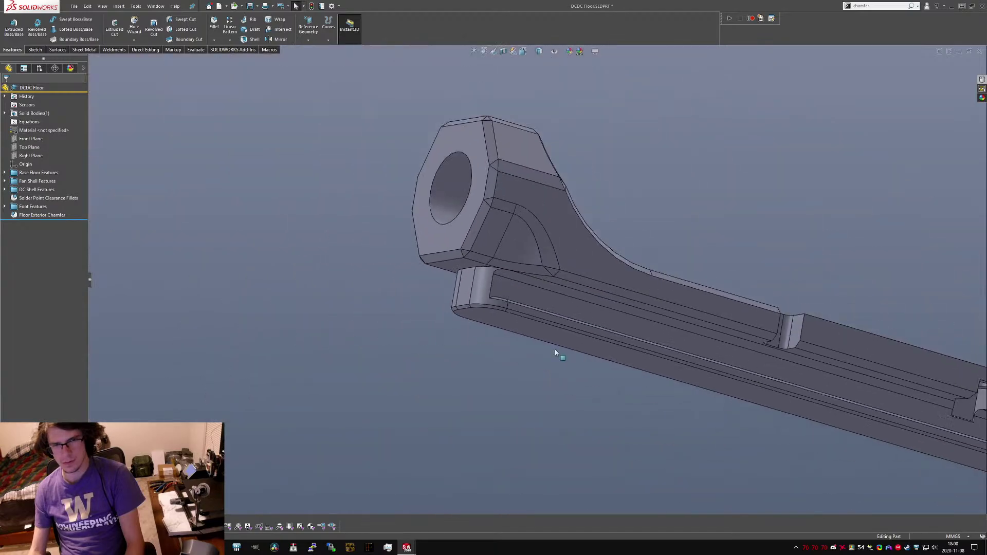
scroll(555, 351, "up", 4)
scroll(725, 327, "down", 4)
middle_click_drag(720, 326, 372, 289)
scroll(373, 289, "down", 1)
middle_click_drag(299, 309, 445, 268)
middle_click(441, 224)
middle_click_drag(441, 223, 419, 169)
scroll(454, 268, "up", 5)
middle_click_drag(454, 268, 357, 65)
key("ctrl+6")
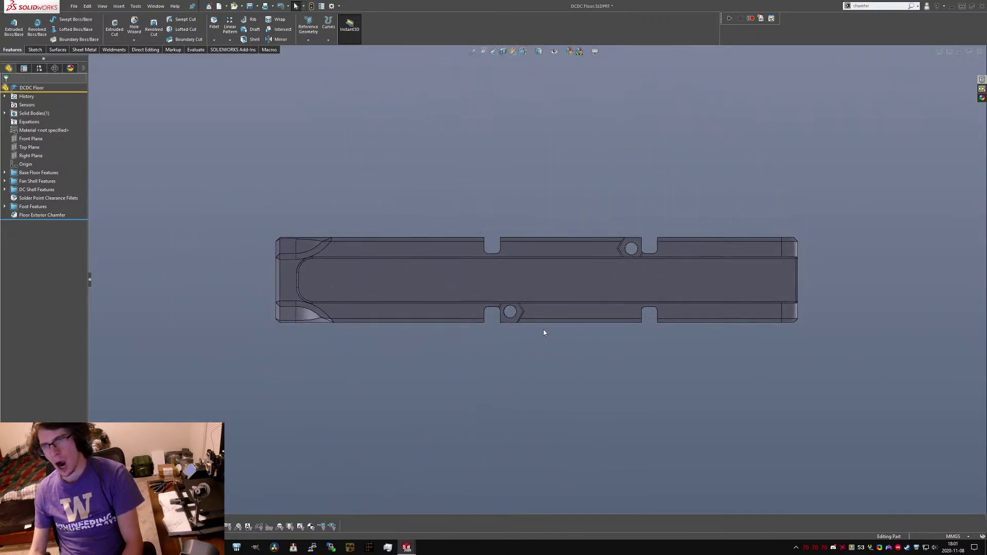
scroll(619, 251, "down", 5)
scroll(606, 255, "up", 5)
middle_click_drag(399, 368, 390, 208)
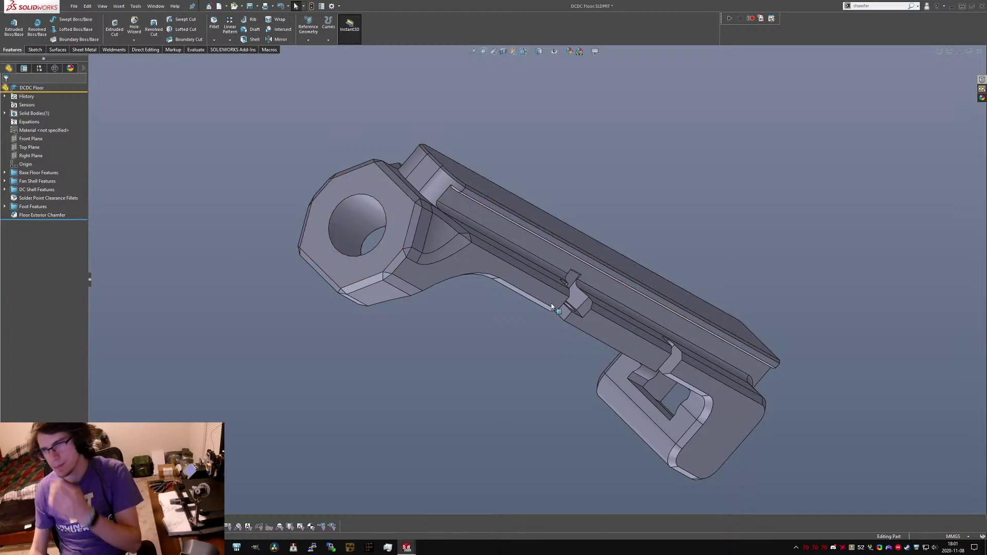
Set the distance of Nut Inset Cleanup Chamfers to 1 mm.
scroll(597, 283, "down", 8)
middle_click_drag(594, 243, 597, 245)
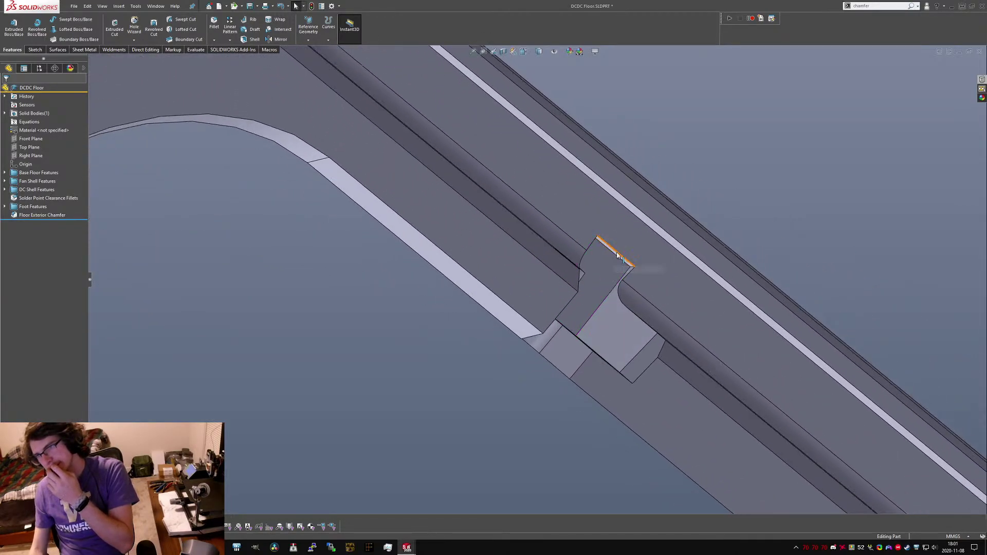
left_click(617, 256)
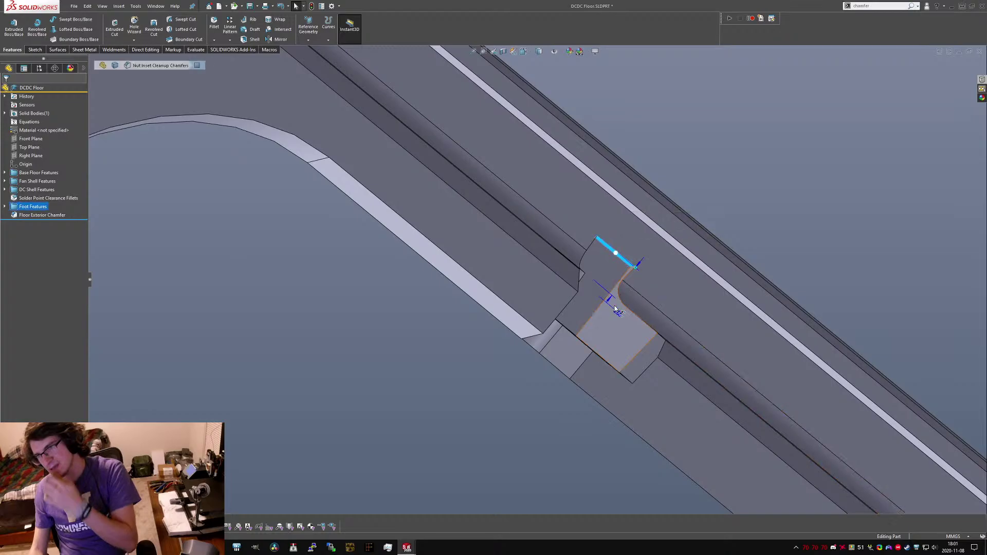
left_click(617, 315)
type("1")
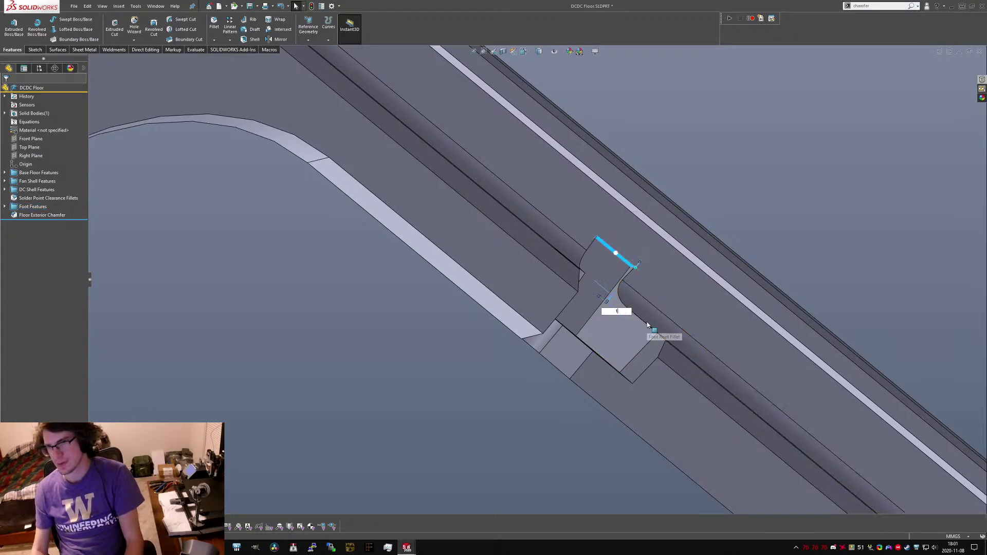
key("Return")
Try 0.5 mm and 0.6 mm distances for Nut Inset Cleanup Chamfers, and restore the 1 mm distance.
scroll(607, 228, "down", 6)
middle_click_drag(646, 242, 542, 197)
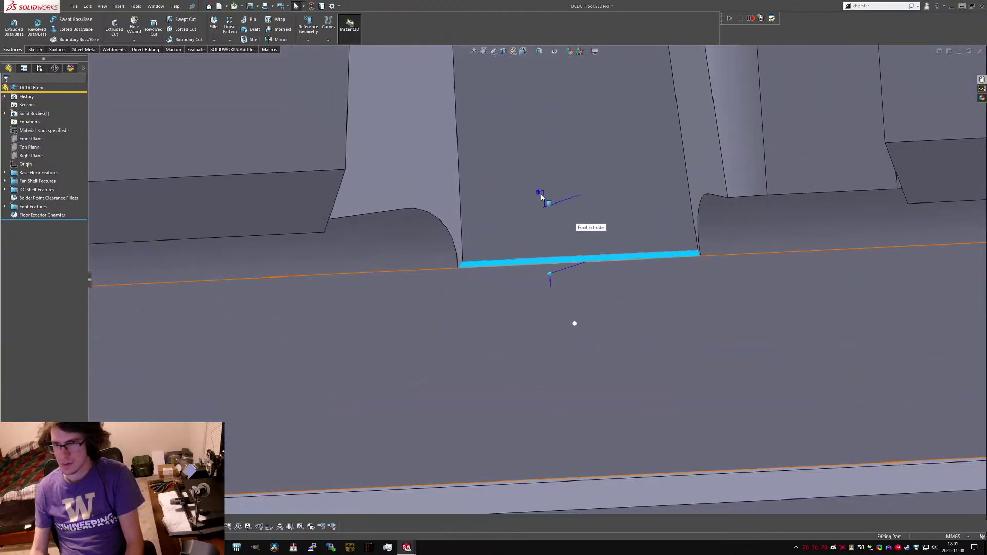
left_click(541, 197)
type("0.5")
key("Return")
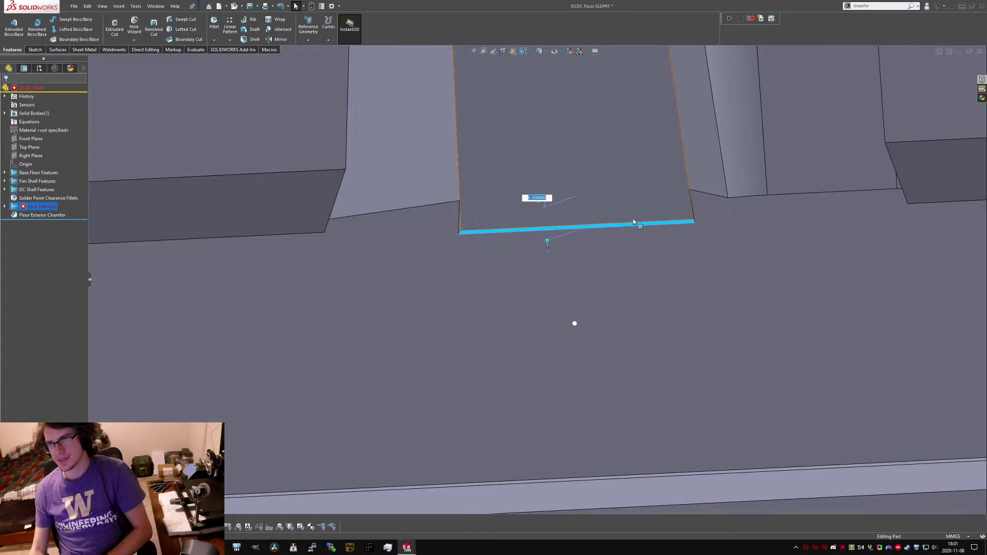
type(".6")
key("Return")
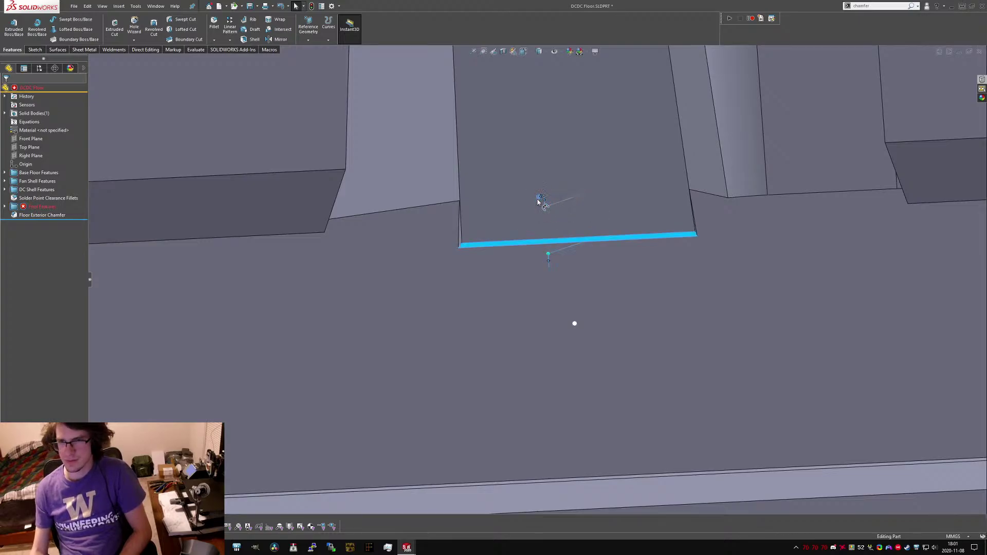
left_click(539, 194)
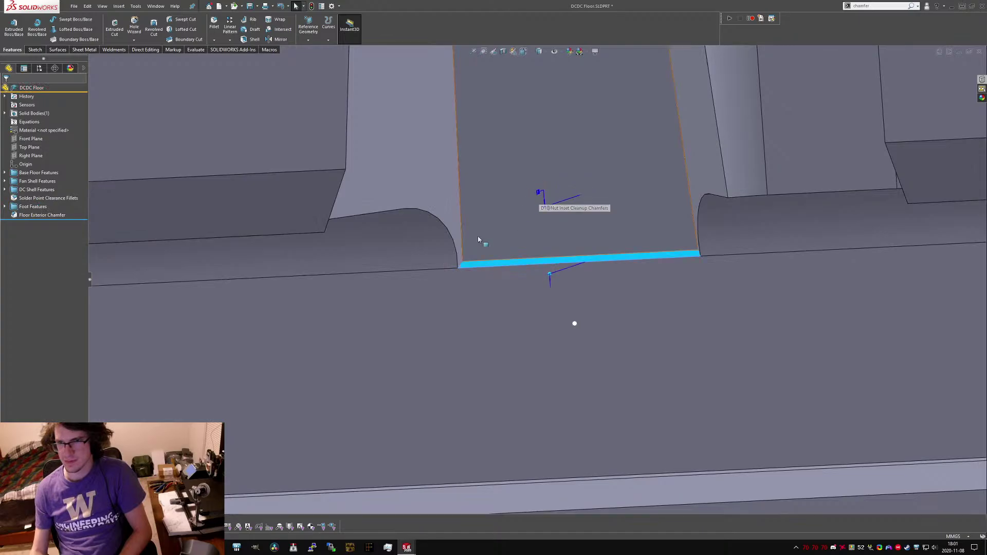
Examine how the nut inset chamfer meets the foot root fillet and how it sits in the whole part.
middle_click_drag(481, 240, 470, 270)
scroll(471, 270, "down", 10)
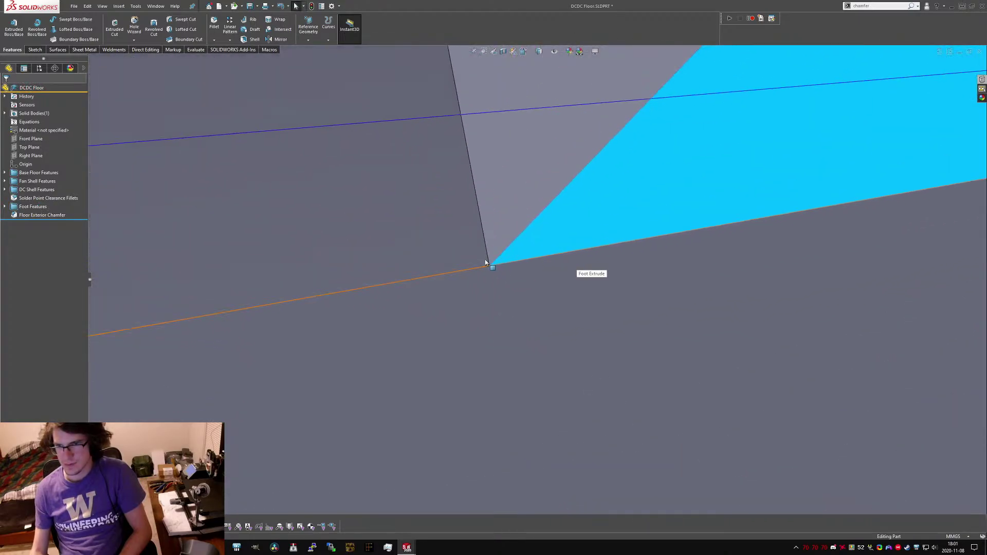
scroll(578, 298, "up", 5)
middle_click_drag(581, 297, 527, 282)
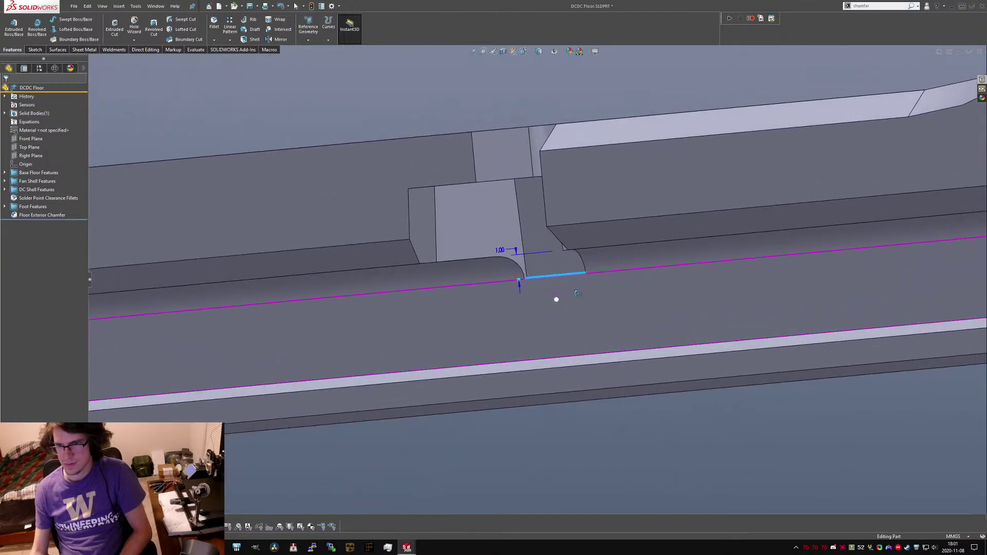
left_click(581, 426)
scroll(581, 426, "up", 5)
middle_click_drag(426, 302, 705, 398)
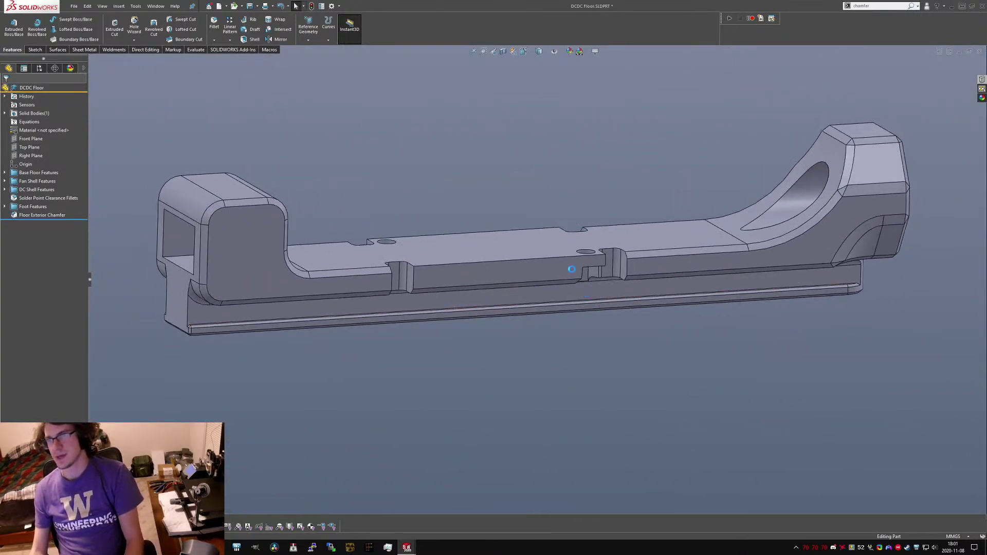
Save the part and measure the distance between the outer end faces of the fan shell and the DC shell.
middle_click_drag(396, 207, 585, 208)
left_click(272, 98)
scroll(662, 340, "up", 5)
middle_click_drag(662, 340, 444, 184)
left_click(495, 307)
scroll(604, 254, "down", 5)
middle_click_drag(605, 254, 657, 324)
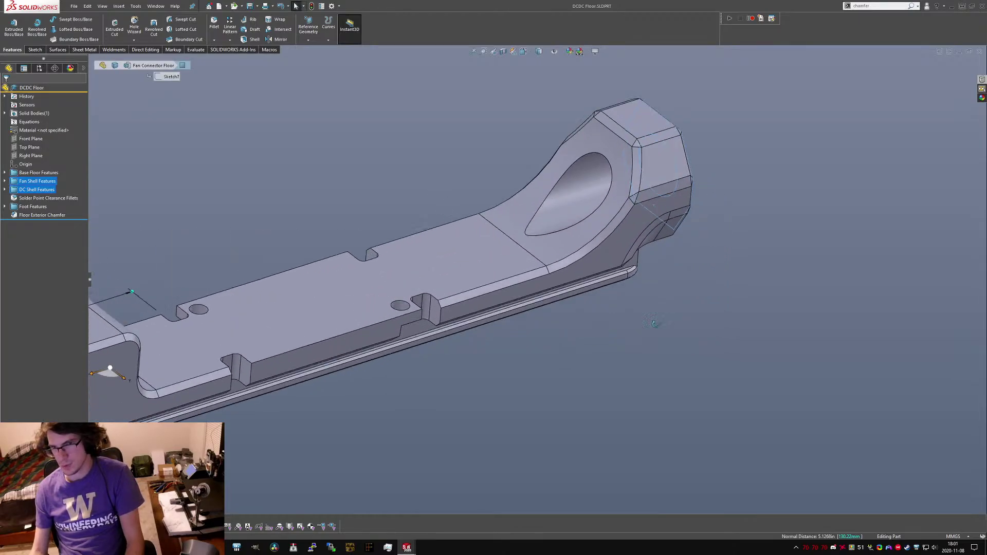
scroll(571, 311, "up", 4)
middle_click_drag(504, 313, 410, 354)
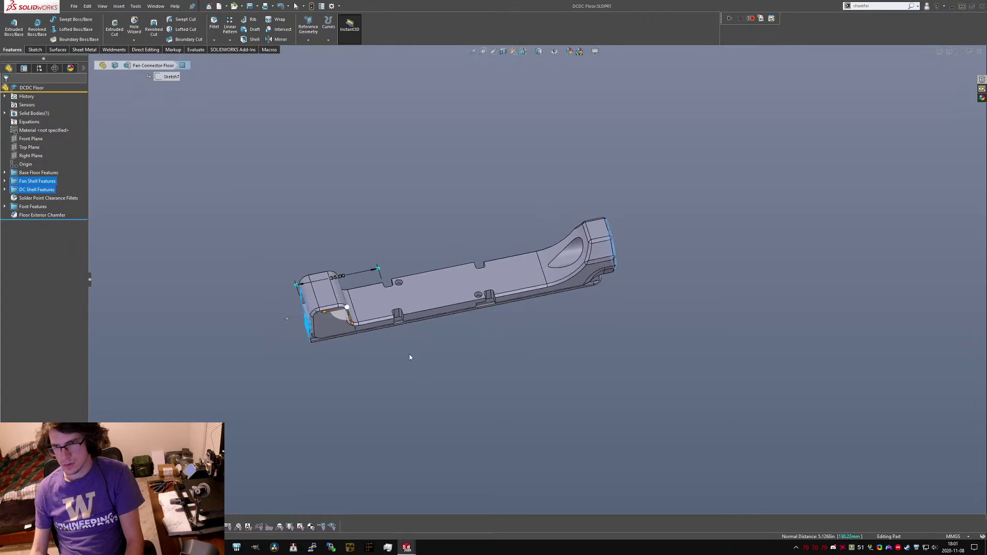
scroll(485, 278, "down", 4)
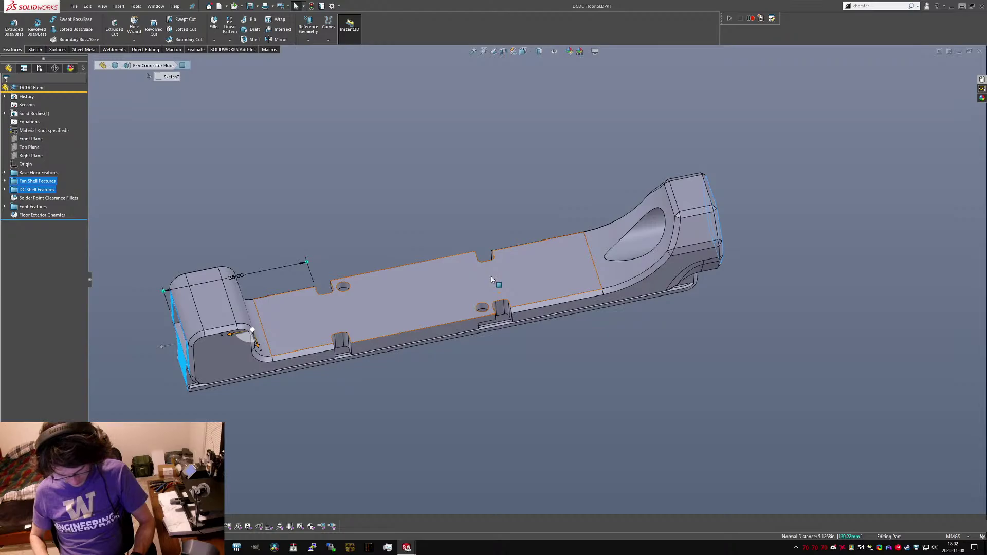
middle_click_drag(492, 279, 558, 293)
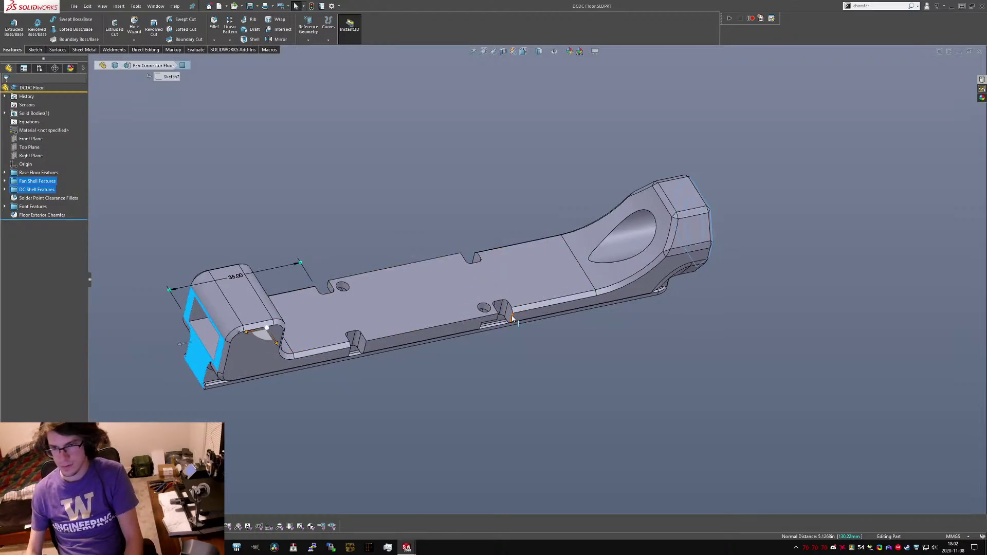
Measure the distances from the floor's edge notches to the DC barrel shell's and fan shell's outer end faces.
left_click(509, 313)
middle_click_drag(625, 283, 708, 240)
left_click(709, 245)
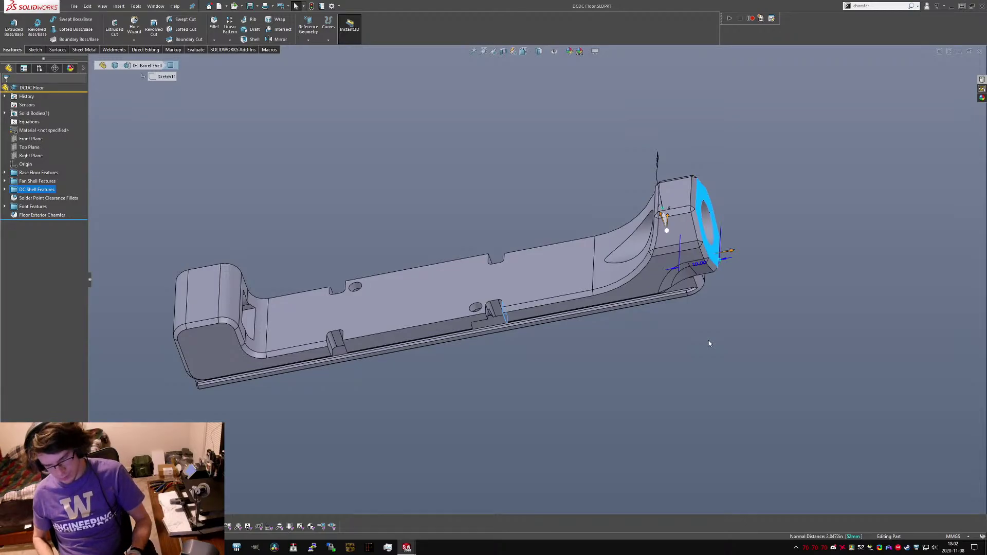
middle_click_drag(360, 319, 297, 370)
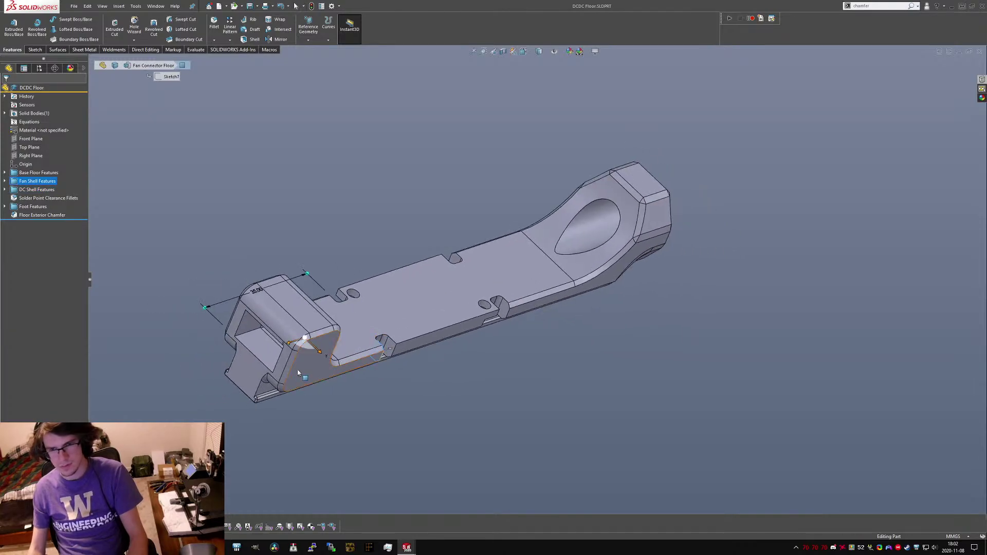
left_click(280, 373)
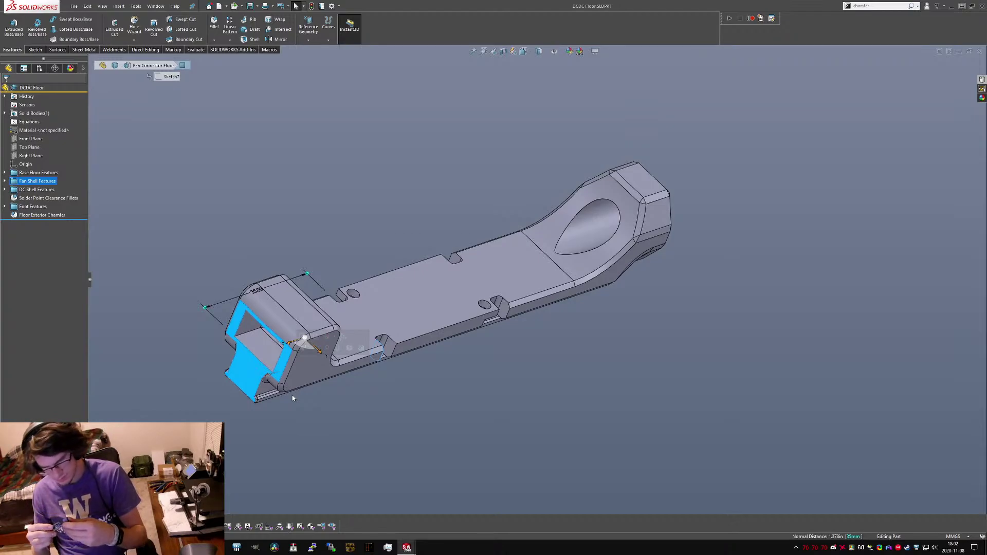
left_click(406, 251)
Examine the finished part from several sides and check the radius of the crush rib inside the fan connector opening.
middle_click_drag(406, 251, 327, 309)
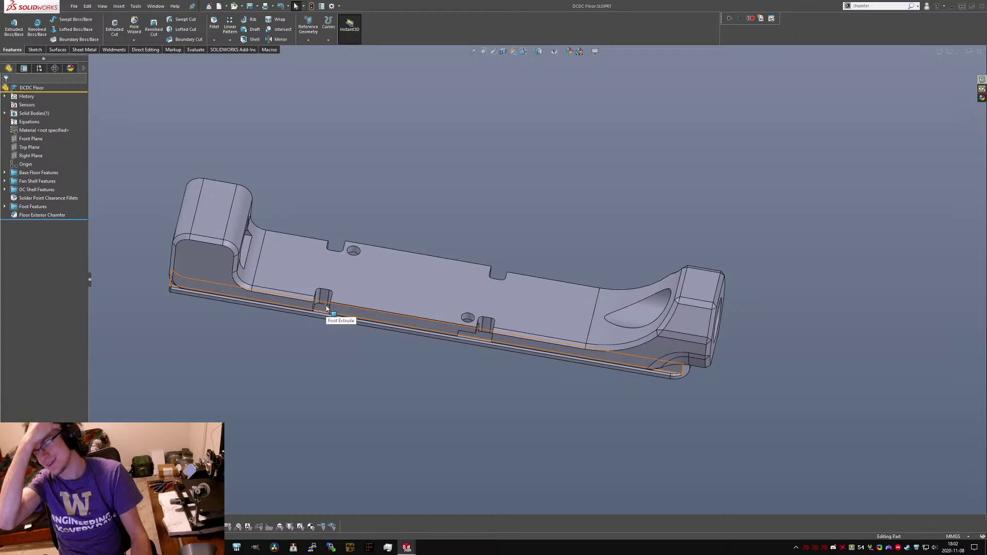
middle_click_drag(327, 308, 439, 209)
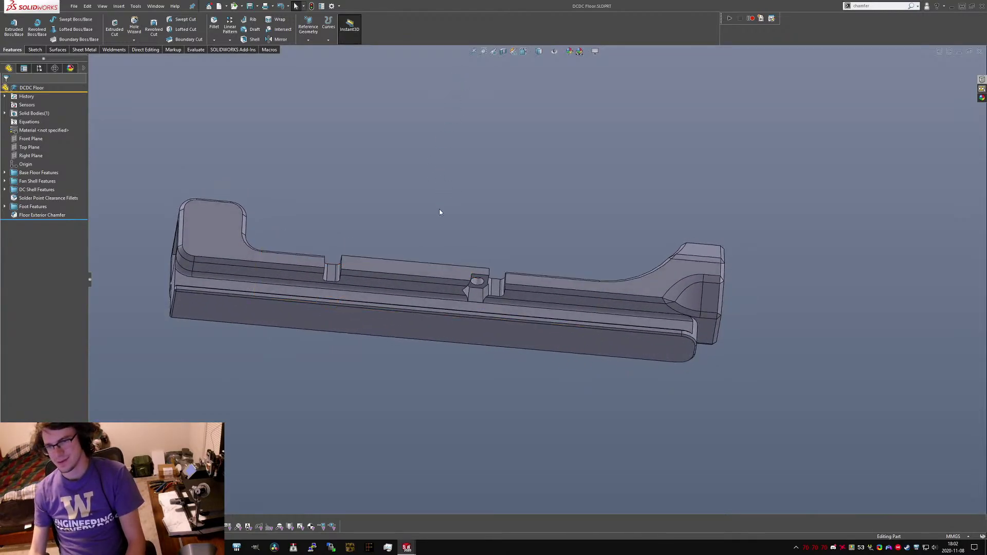
scroll(376, 270, "down", 5)
key("f")
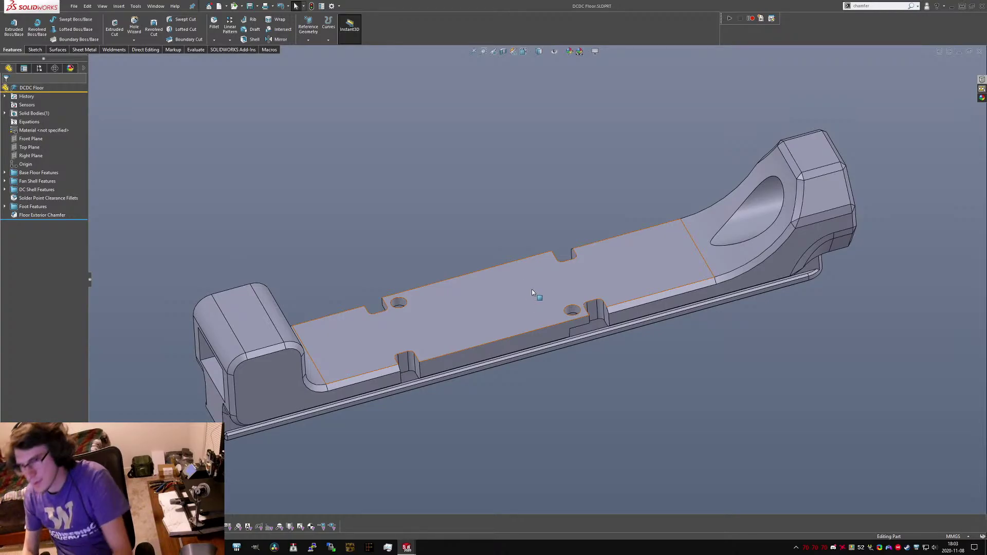
middle_click_drag(530, 289, 557, 301)
scroll(643, 288, "down", 5)
left_click(690, 282)
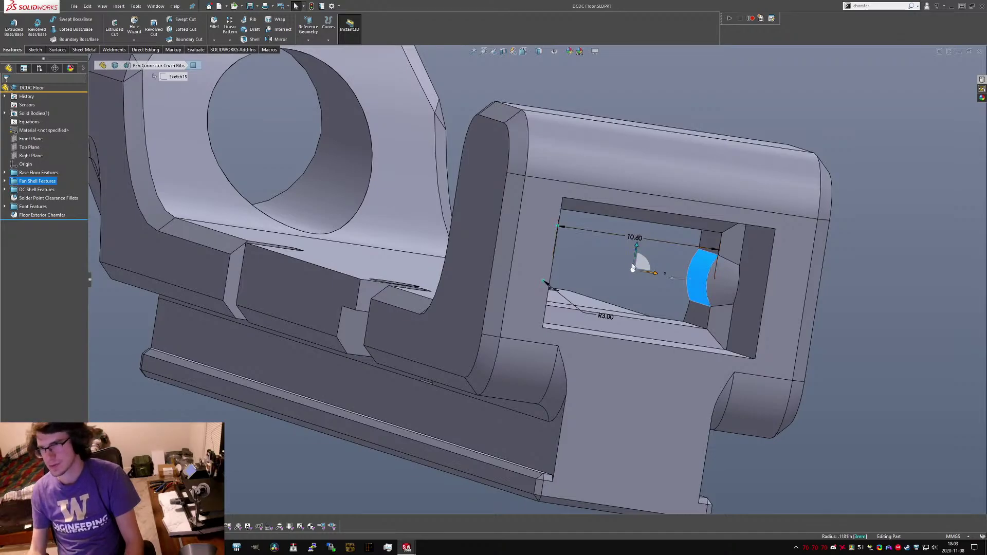
left_click(618, 269)
middle_click_drag(617, 270, 650, 236)
key("ctrl+7")
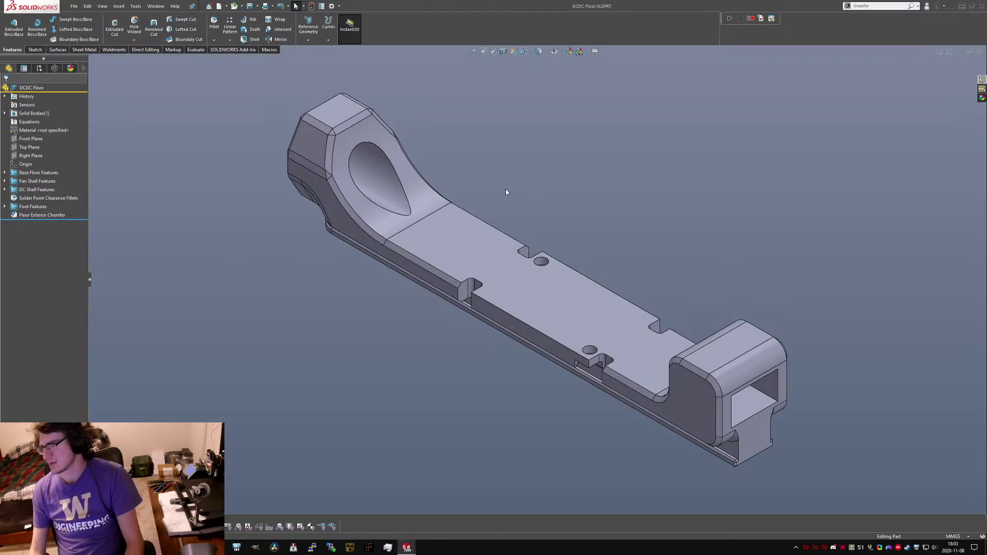
middle_click_drag(470, 249, 540, 272)
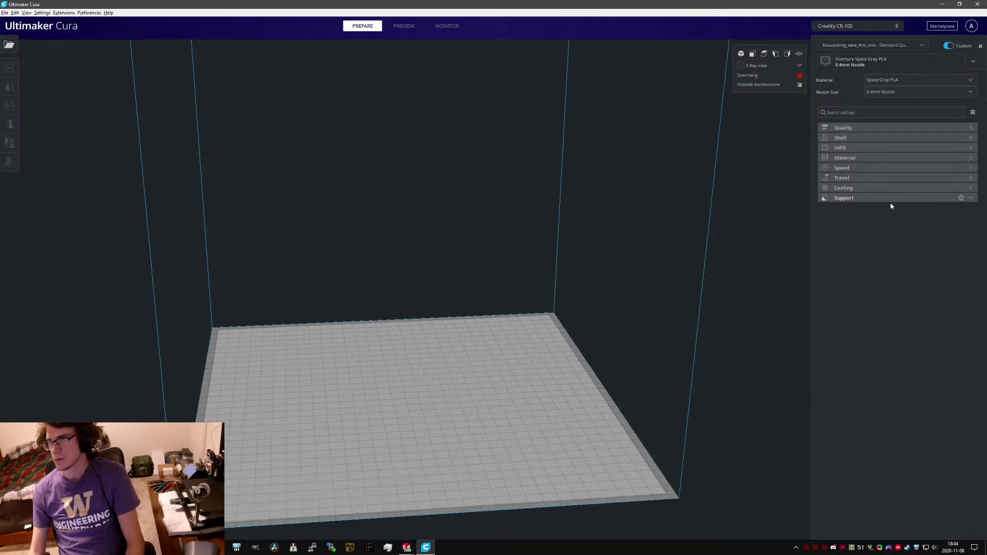
Rename the custom print profile to its owner's first name followed by "Good Profile" and close the preferences.
left_click(871, 45)
left_click(864, 152)
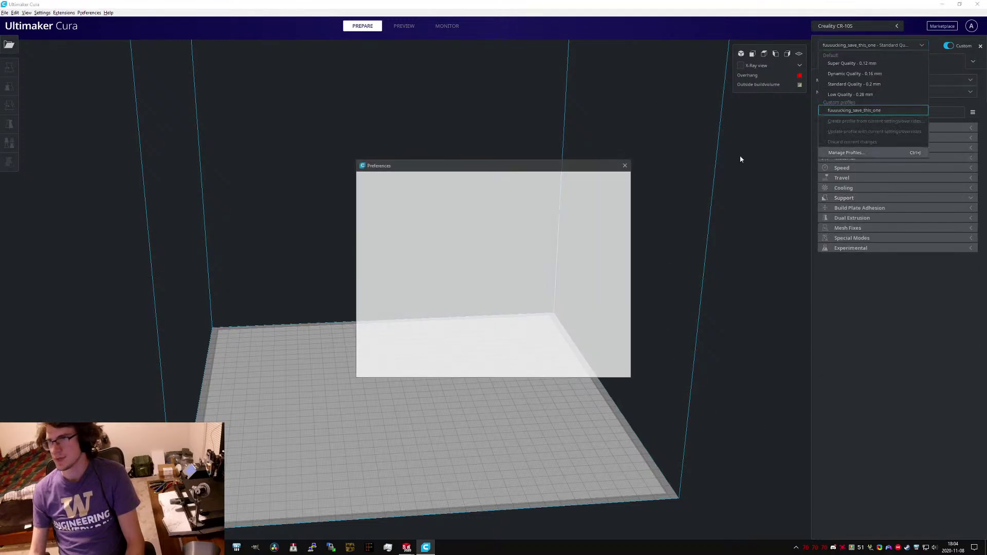
left_click(432, 247)
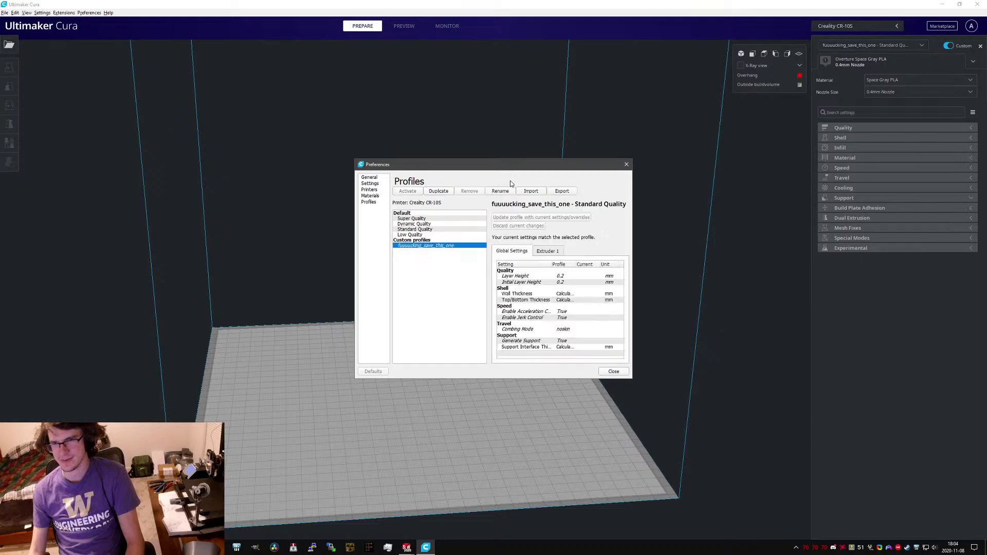
left_click(502, 192)
type("Clark's Good PR")
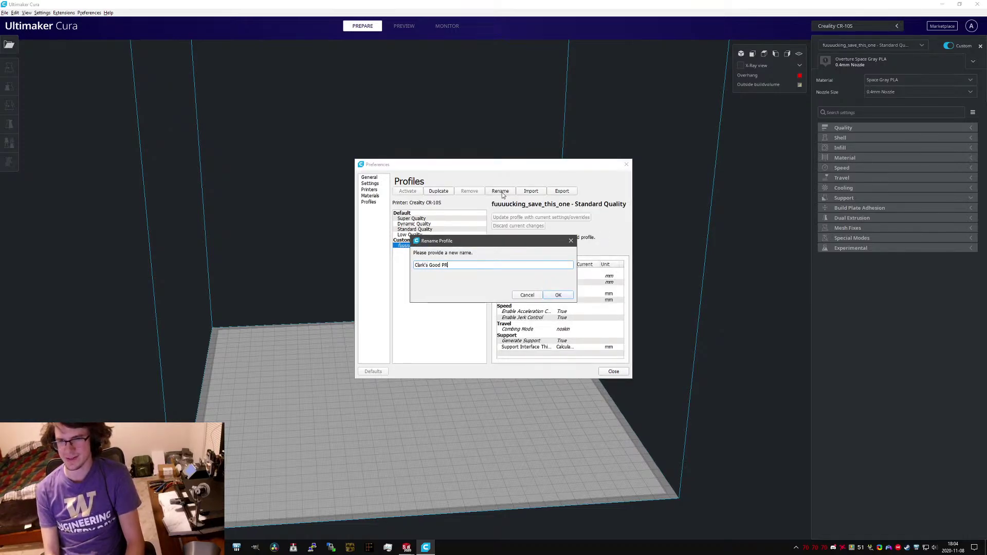
type("file")
key("Return")
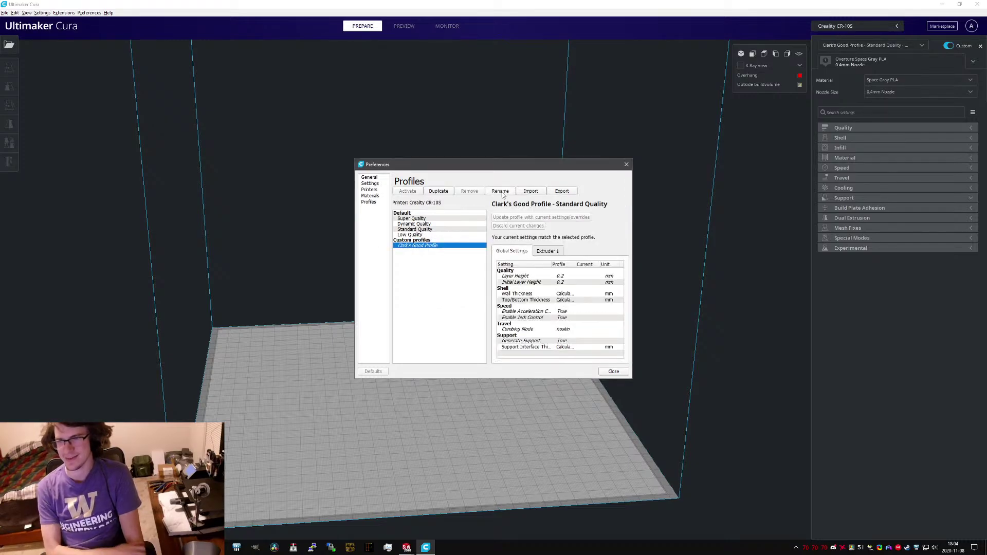
left_click(612, 371)
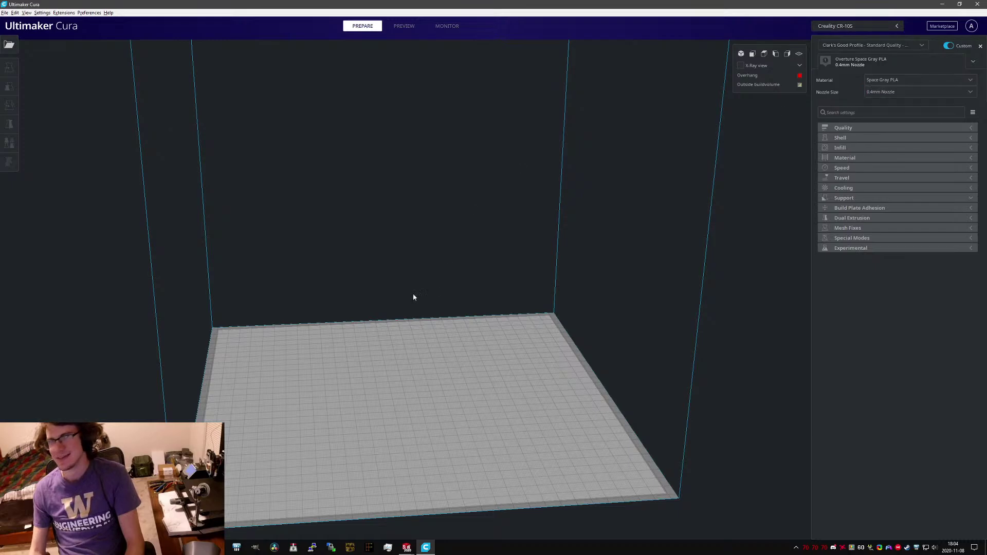
right_click_drag(413, 298, 741, 255)
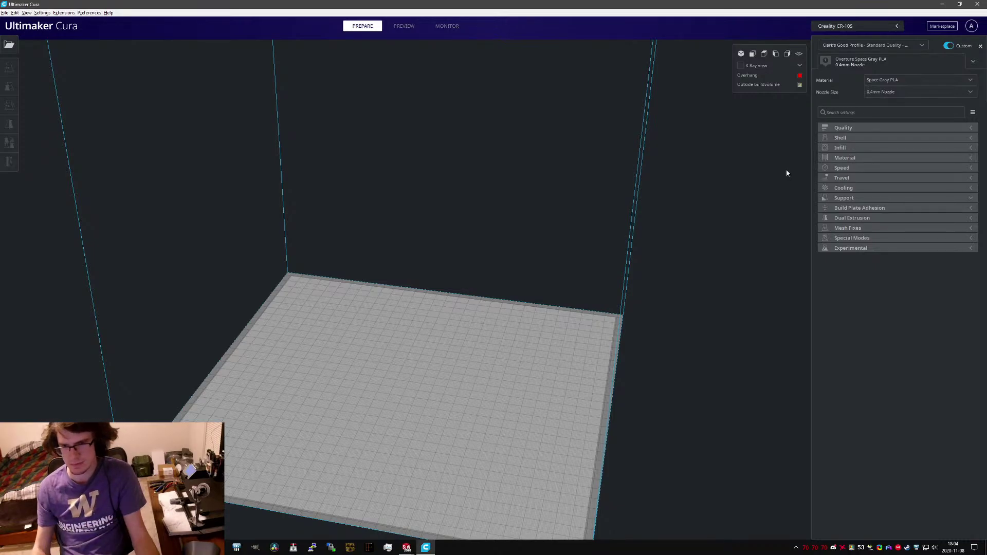
Switch to SOLIDWORKS, bring up the Sliding Cover part in isometric view and save it.
left_click(407, 547)
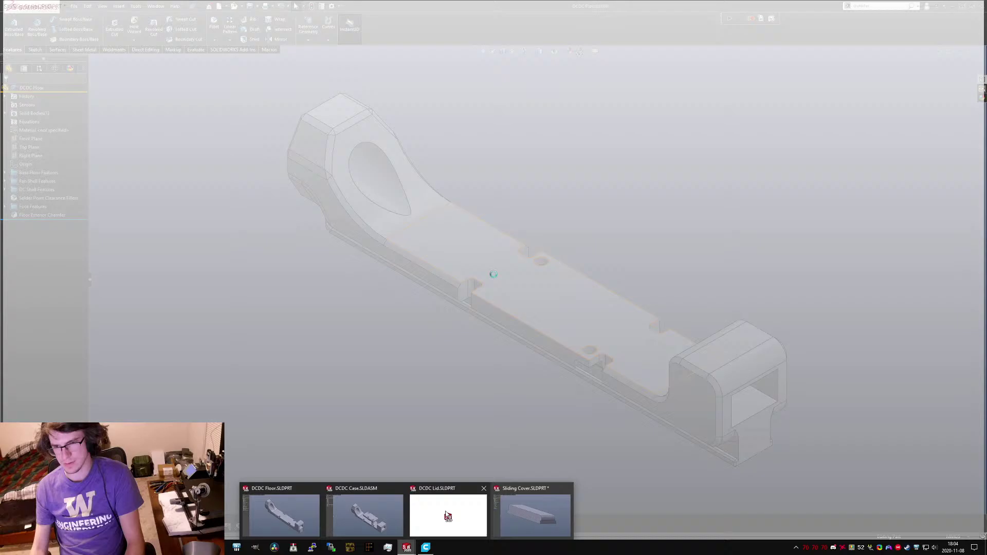
left_click(438, 512)
key("ctrl+Tab")
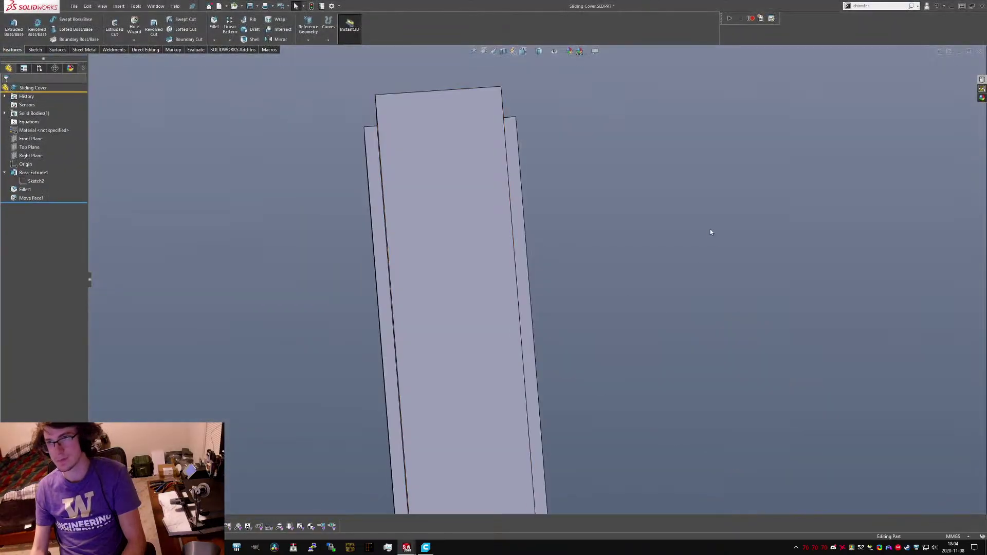
key("ctrl+7")
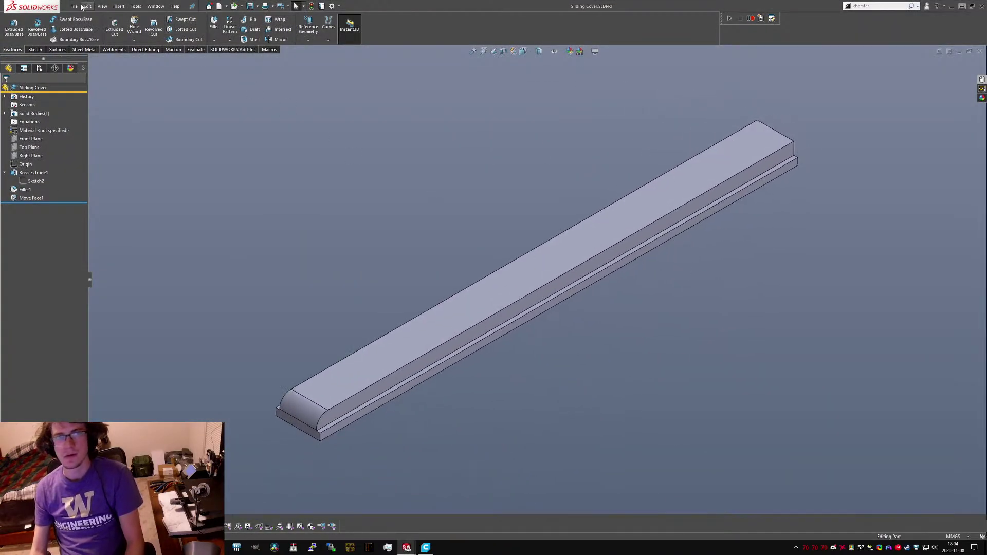
Open the recently used Toplevel.SLDASM assembly.
left_click(74, 6)
mouse_move(92, 39)
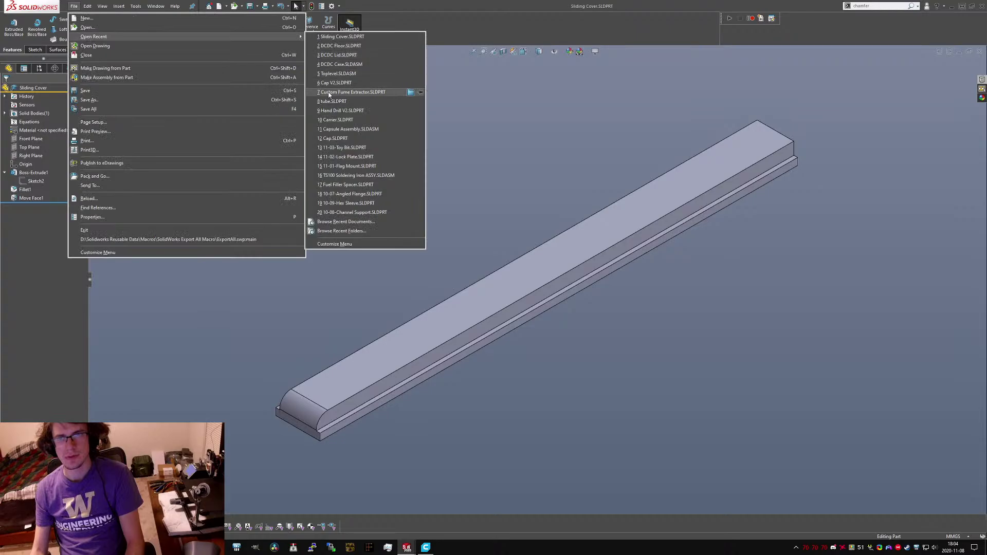
left_click(332, 73)
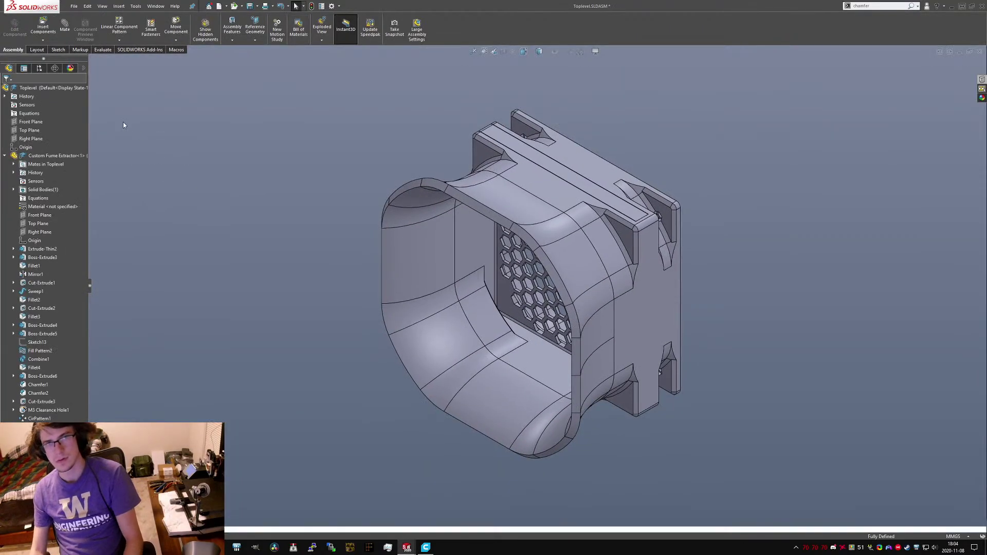
Collapse the Custom Fume Extractor component's feature tree and list the Toplevel assembly's configurations.
left_click(5, 156)
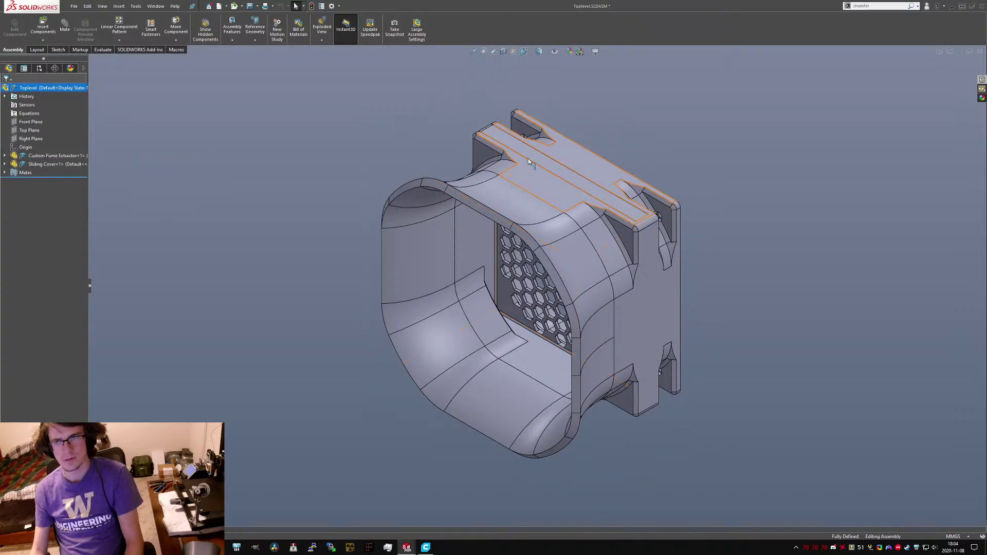
left_click(37, 88)
left_click(39, 67)
Try to rename the assembly's Default configuration to V1.
left_click(36, 102)
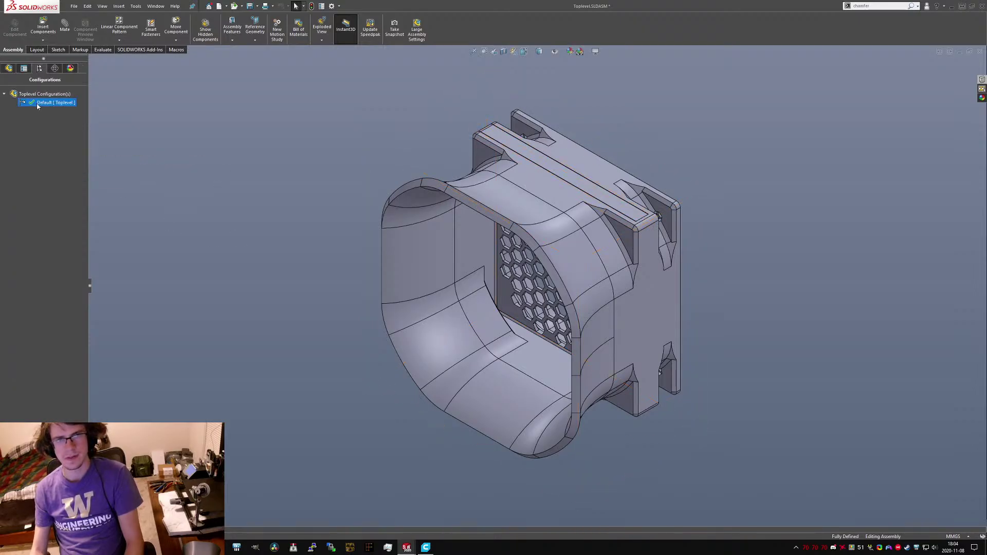
left_click(50, 106)
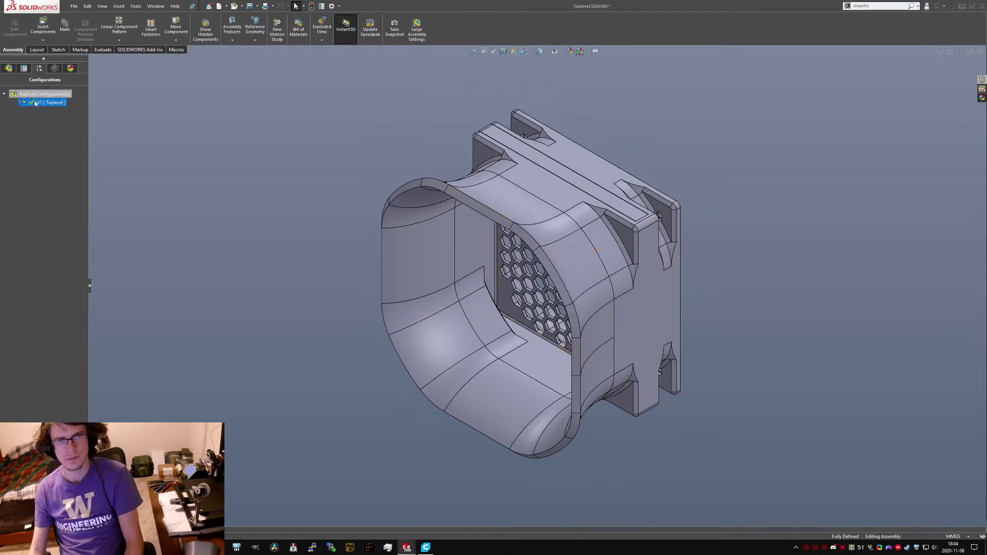
type("V1")
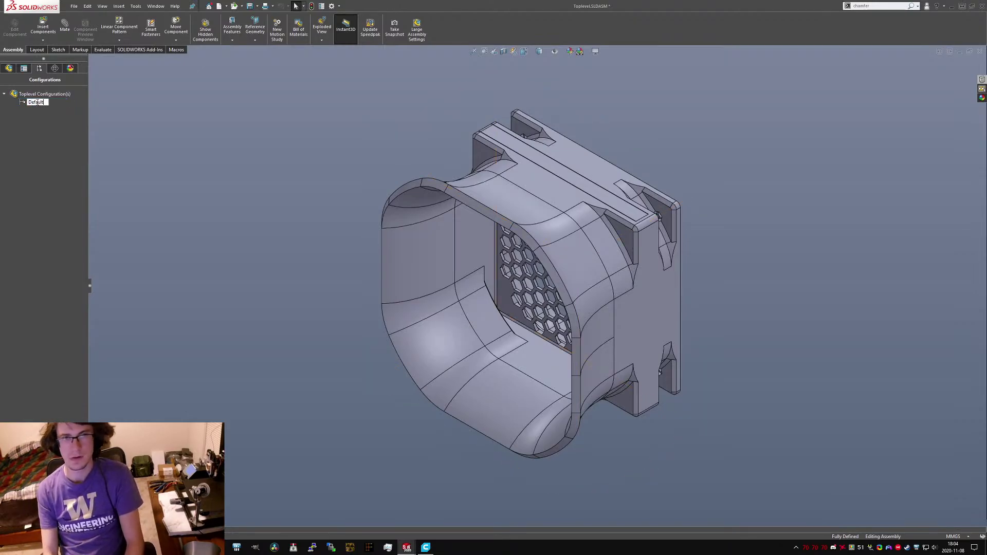
key("Escape")
Add a new configuration named "With DCDC" to the Toplevel assembly.
right_click(36, 99)
left_click(57, 109)
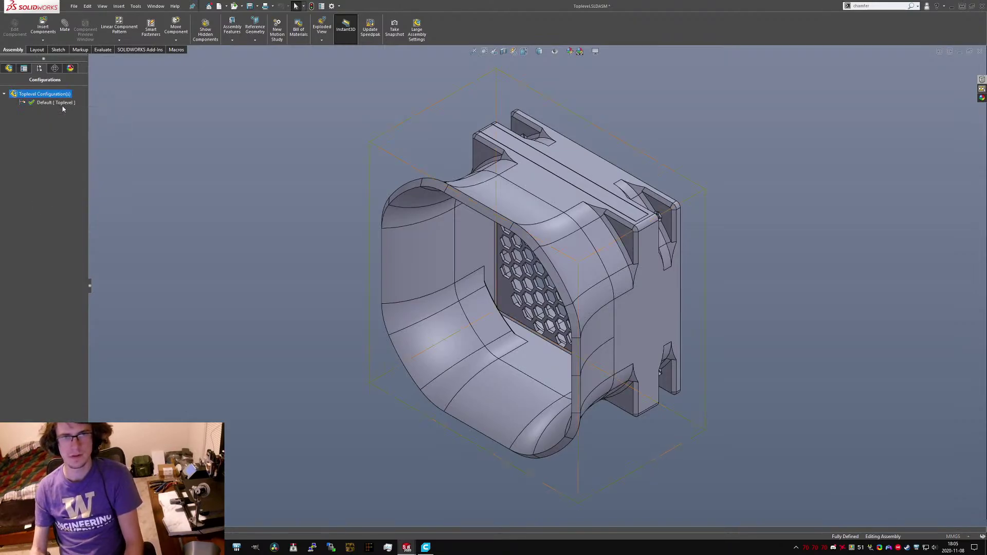
type("With DCDC")
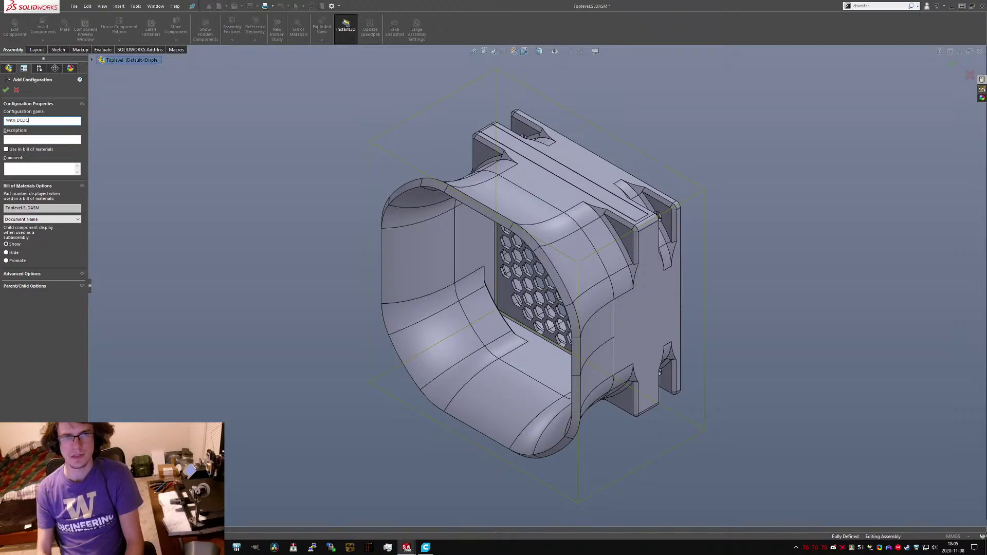
key("Return")
Suppress the Sliding Cover component in the With DCDC configuration.
left_click(9, 68)
right_click(31, 164)
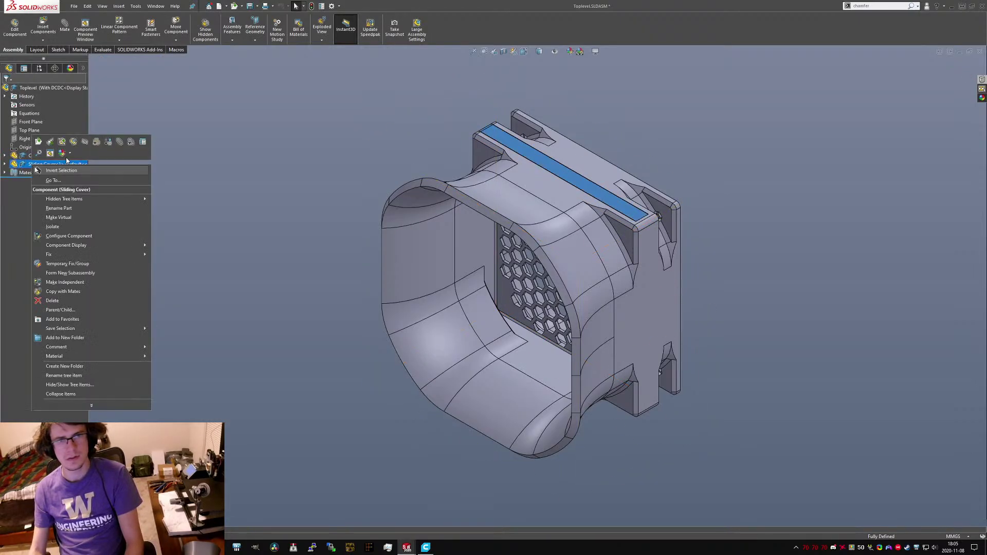
left_click(103, 148)
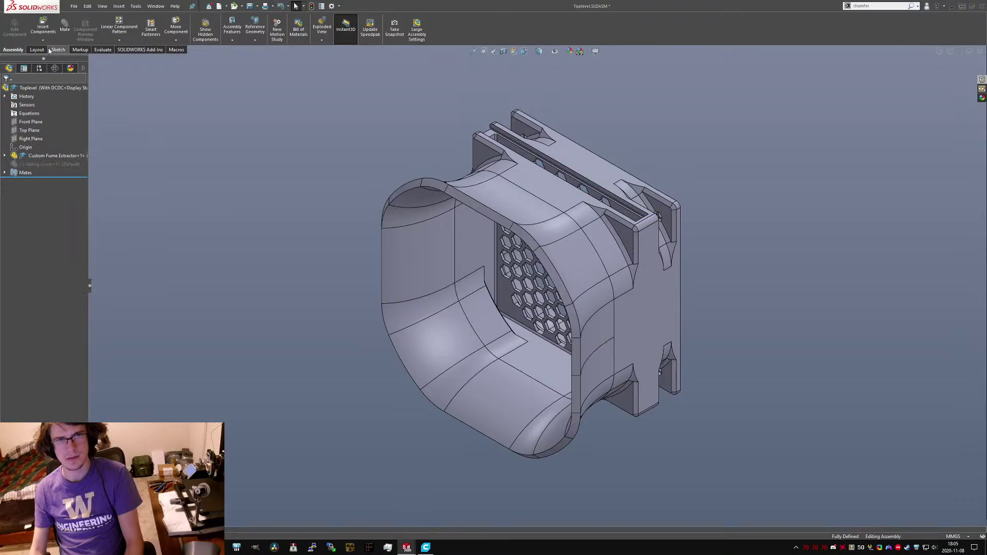
Insert the DCDC Case subassembly into the Toplevel assembly and place it just above the fume extractor.
left_click(43, 27)
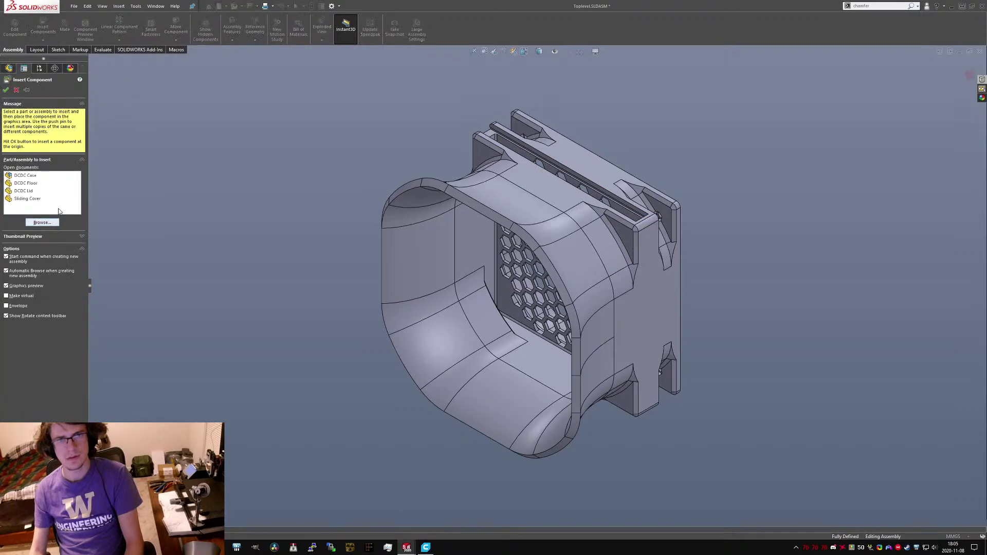
left_click(32, 175)
scroll(436, 193, "up", 3)
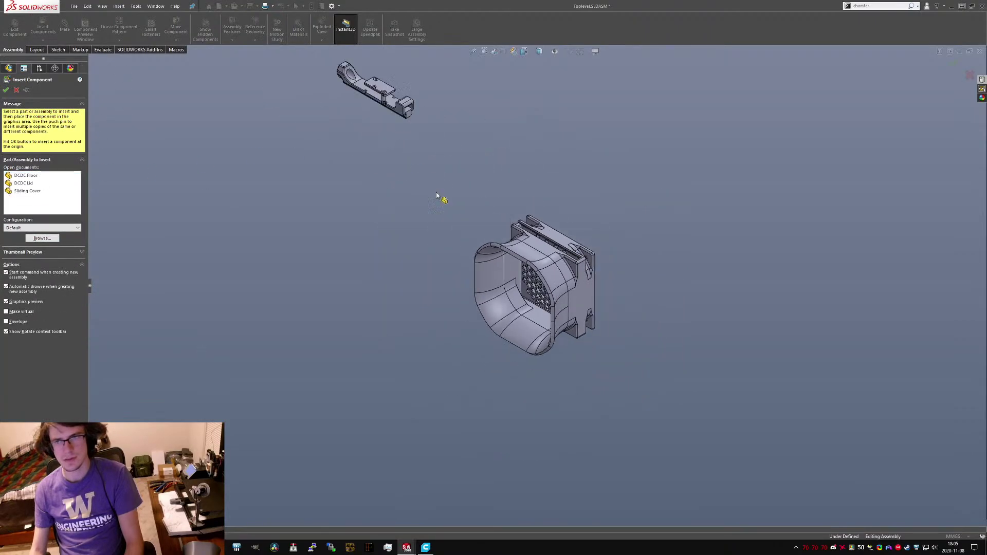
left_click(467, 190)
scroll(467, 191, "up", 2)
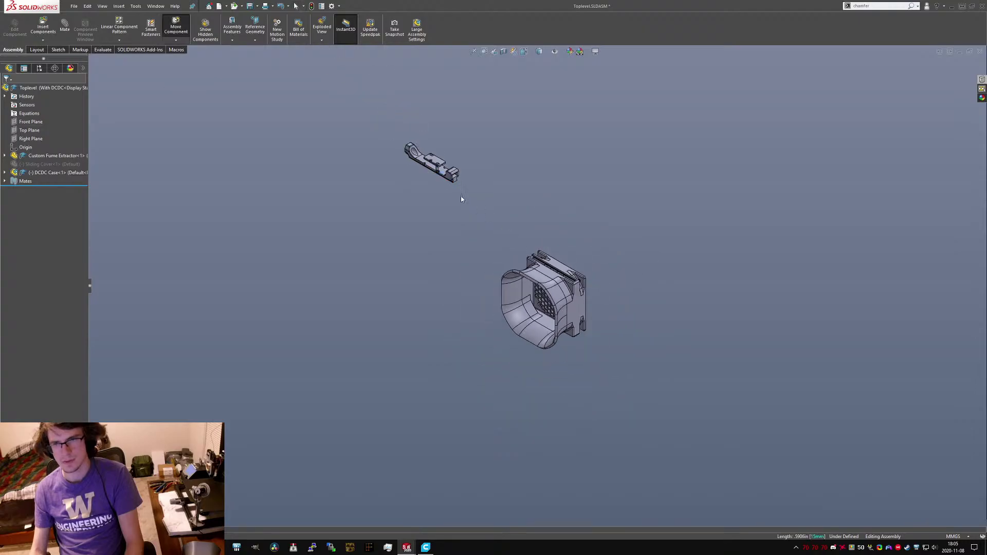
left_click_drag(474, 193, 546, 236)
Add a coincident mate between the DCDC Floor's flat underside and the narrow ledge inside the fume extractor's top slot.
scroll(546, 237, "down", 6)
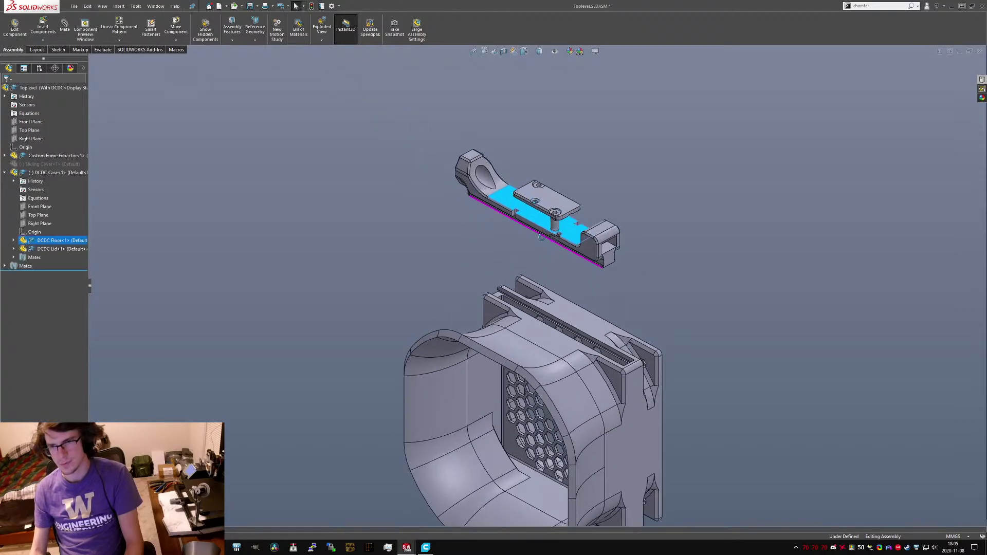
middle_click_drag(546, 236, 628, 175)
scroll(507, 218, "down", 3)
left_click(419, 273)
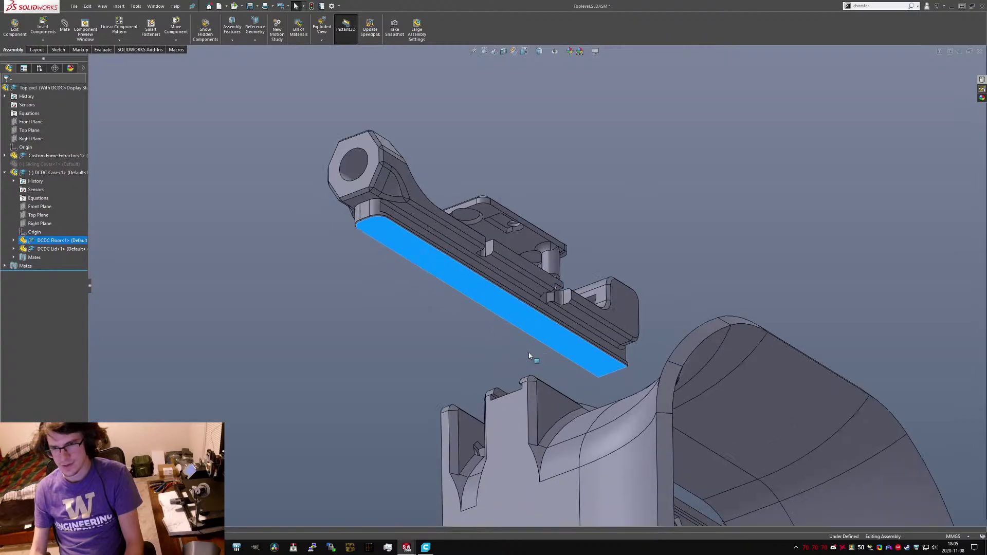
scroll(529, 352, "down", 5)
left_click(486, 365, "ctrl")
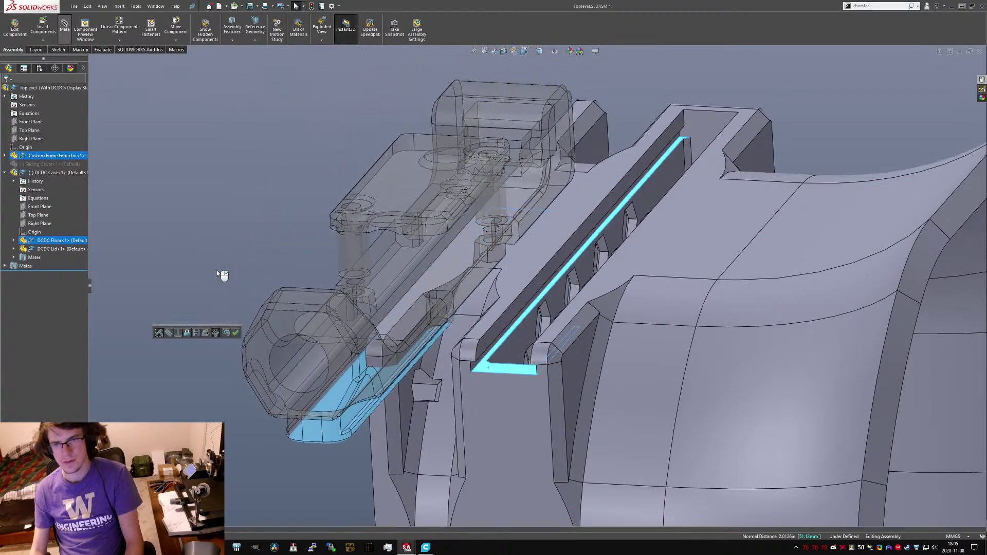
left_click(236, 334)
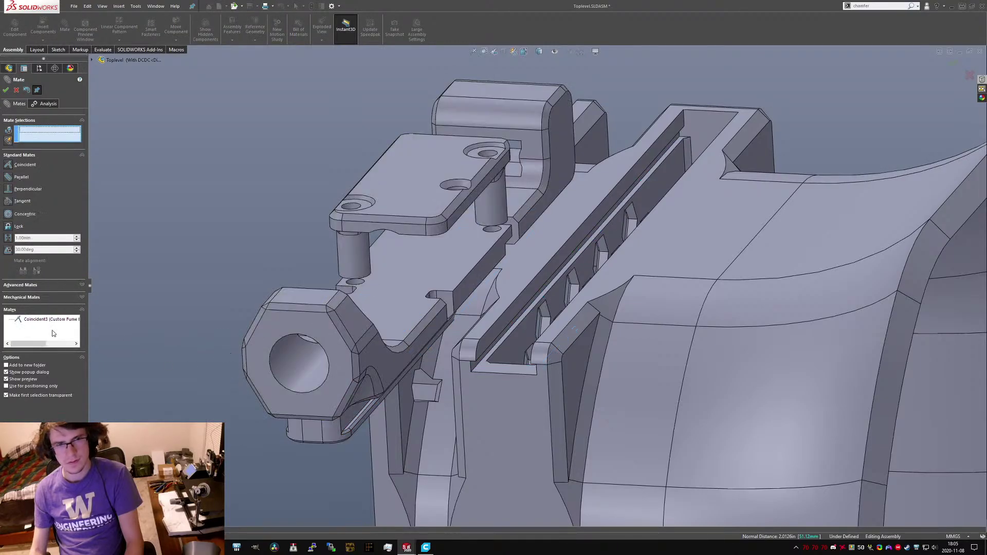
Set up a limit distance mate with a 25 mm distance, 150 mm maximum and 0 mm minimum.
left_click(17, 285)
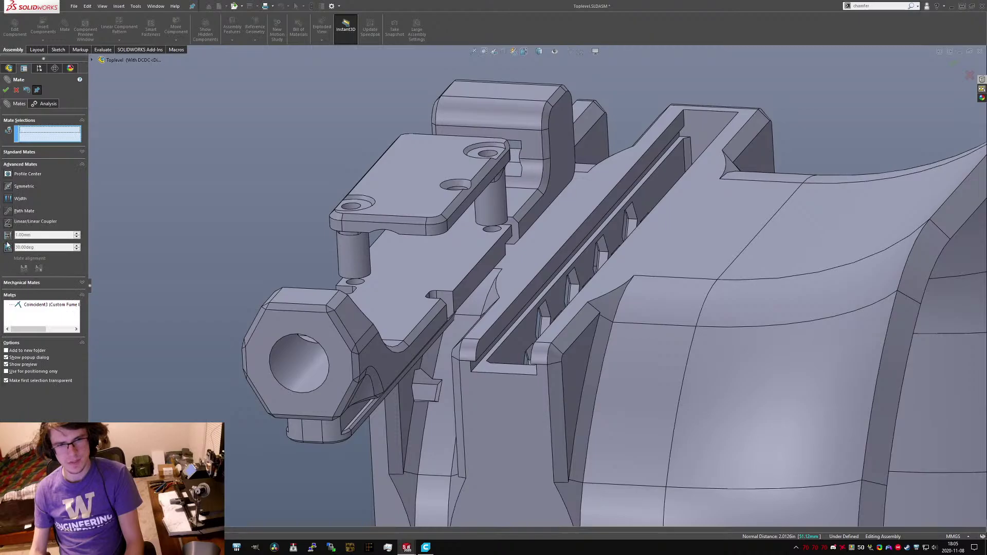
type("0")
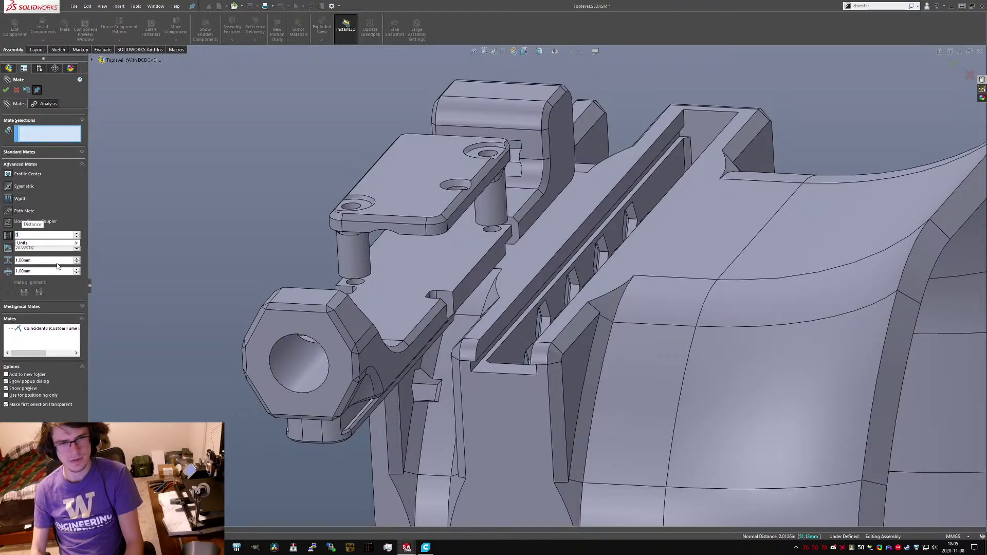
key("Return")
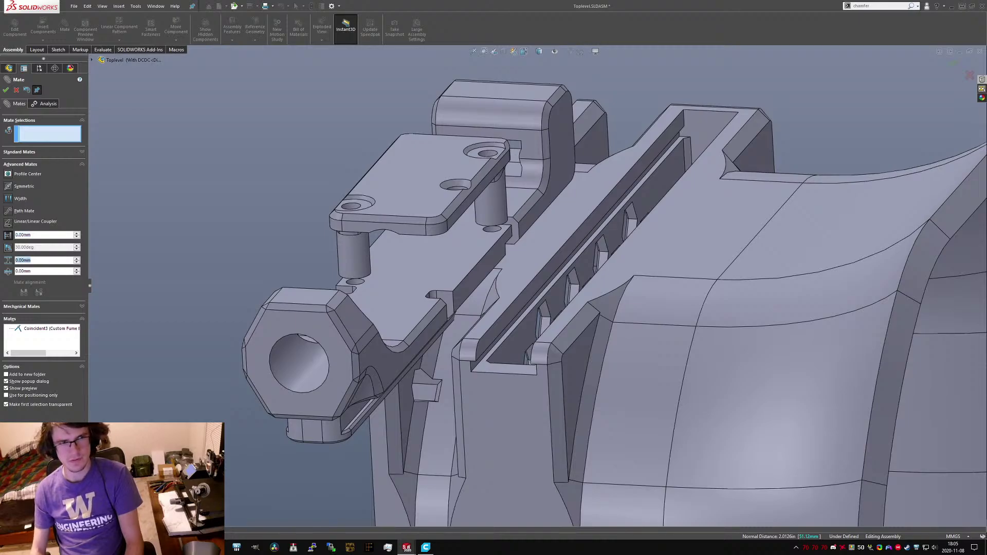
double_click(28, 235)
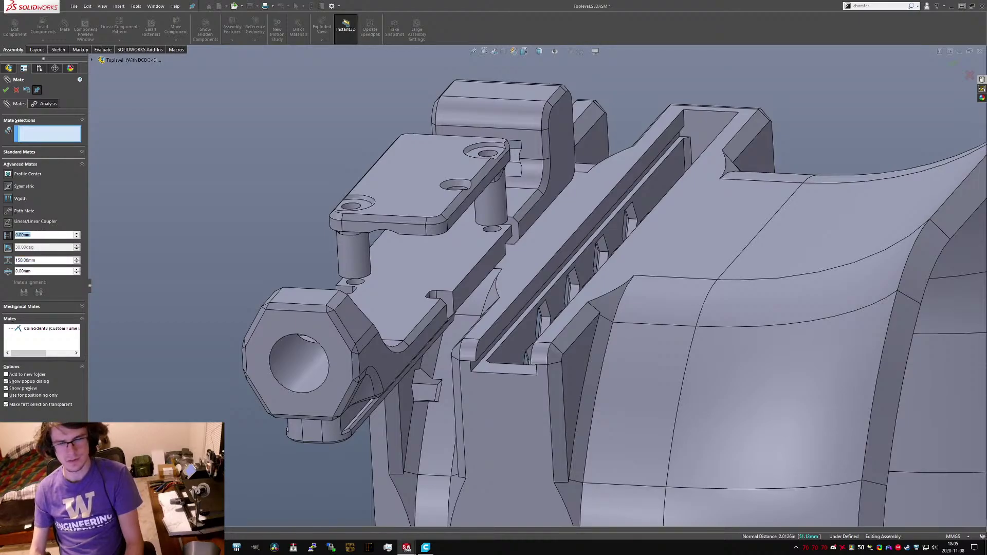
type("25")
key("Return")
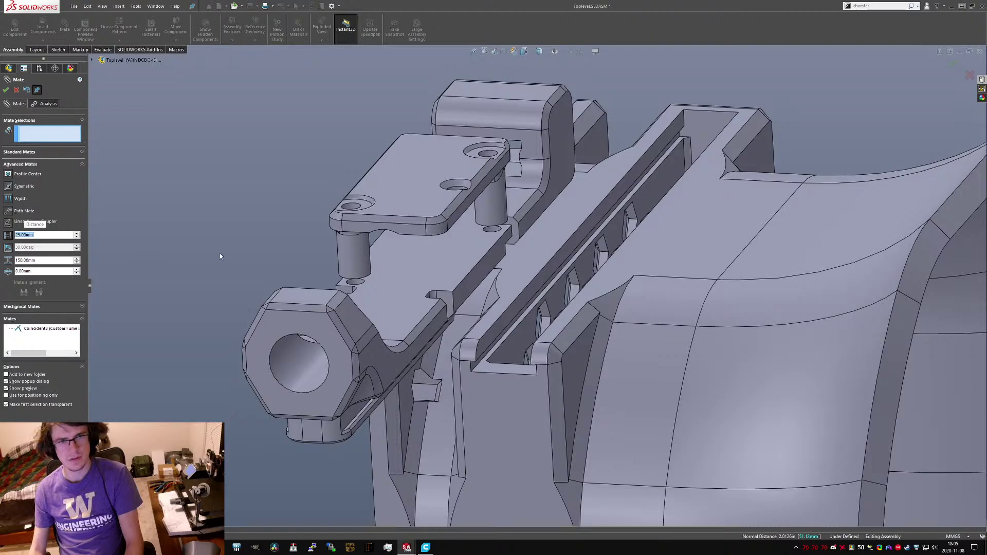
left_click(698, 129)
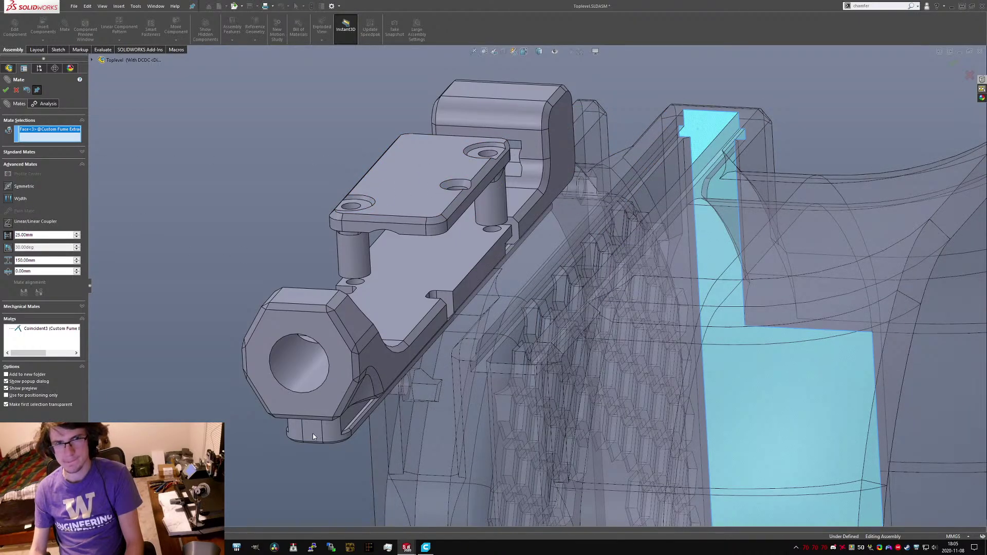
scroll(314, 437, "up", 3)
scroll(488, 325, "down", 5)
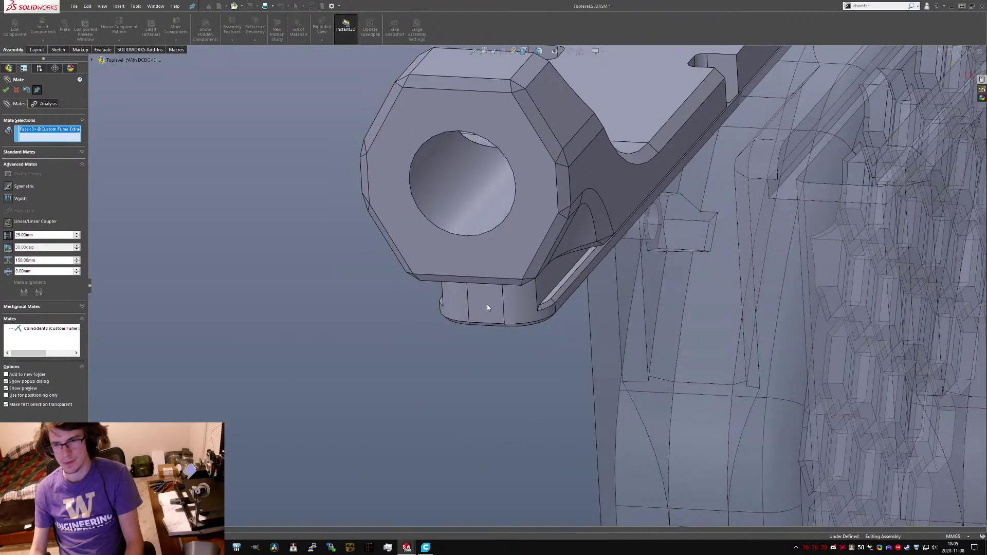
middle_click_drag(487, 304, 502, 156)
scroll(438, 216, "up", 6)
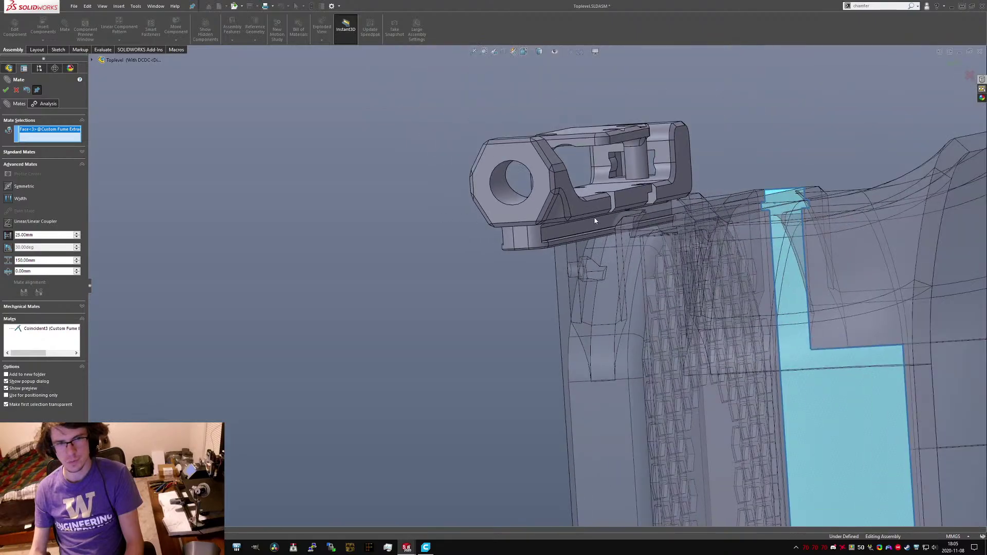
scroll(594, 218, "down", 3)
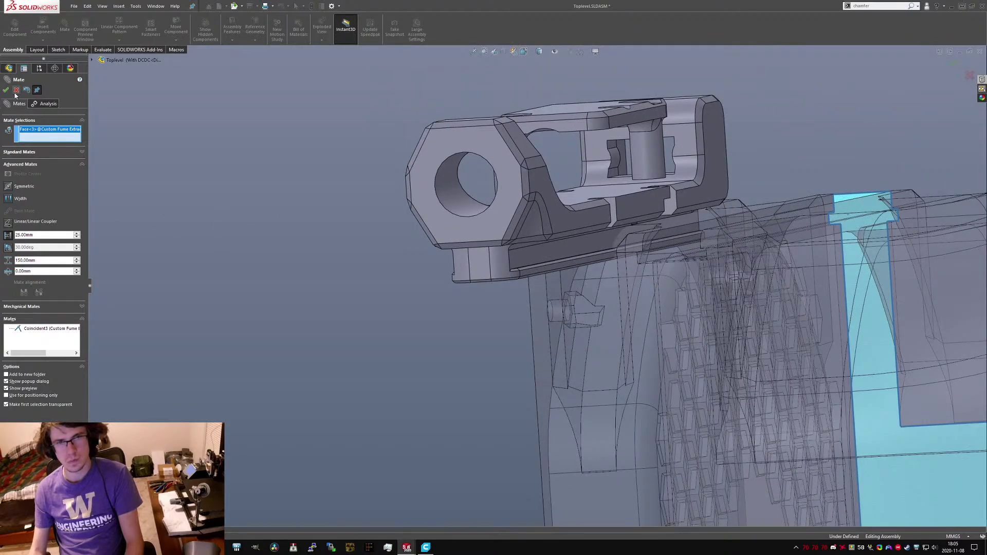
key("Escape")
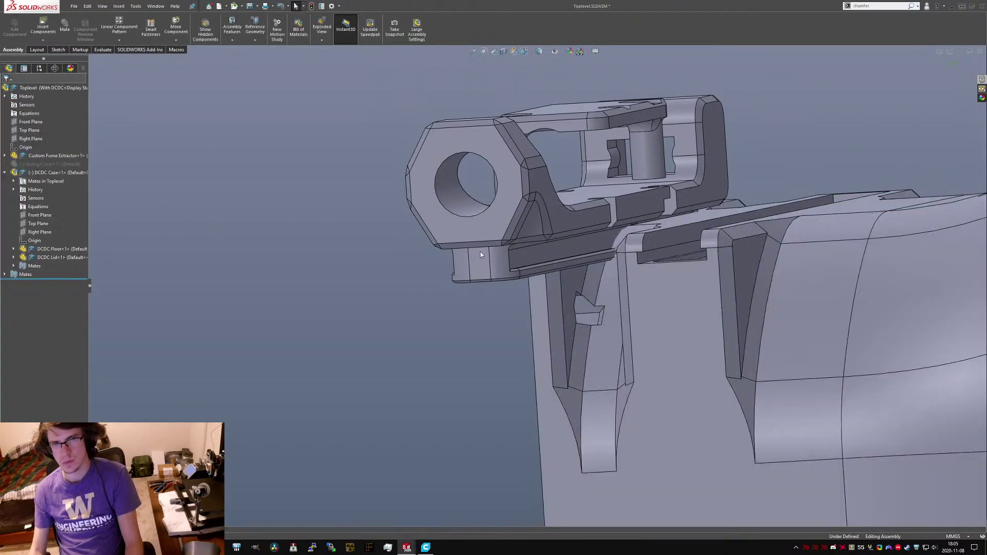
Start a limit distance mate between the flat end face under the DCDC Floor's octagonal end and the fume extractor's slot end face.
middle_click_drag(477, 256, 424, 212)
left_click(398, 303)
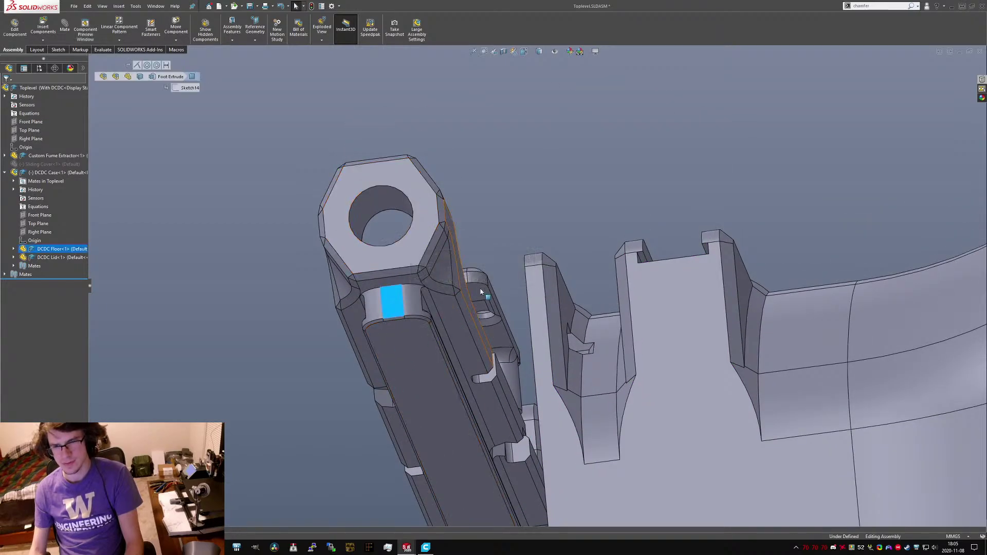
middle_click_drag(463, 350, 498, 370)
left_click(641, 257, "ctrl")
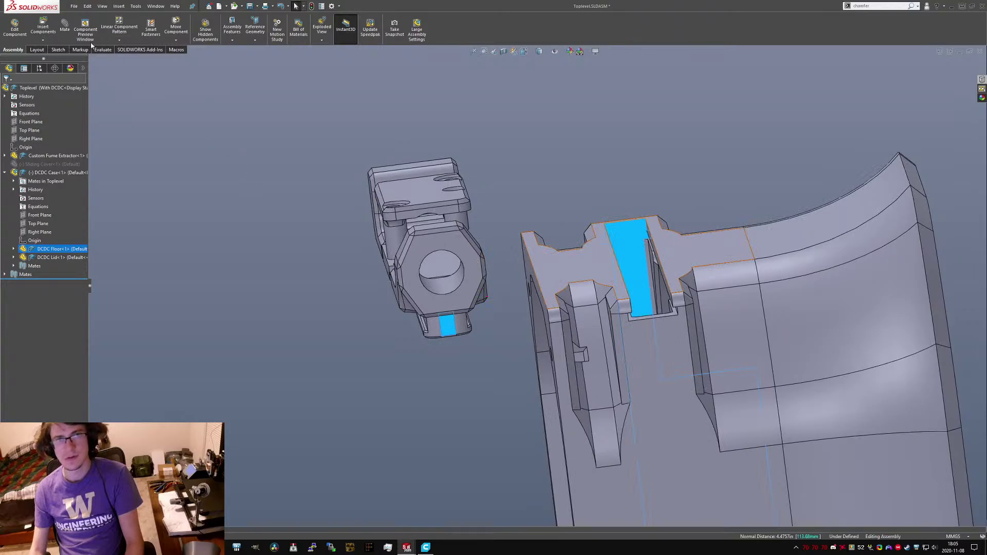
left_click(65, 25)
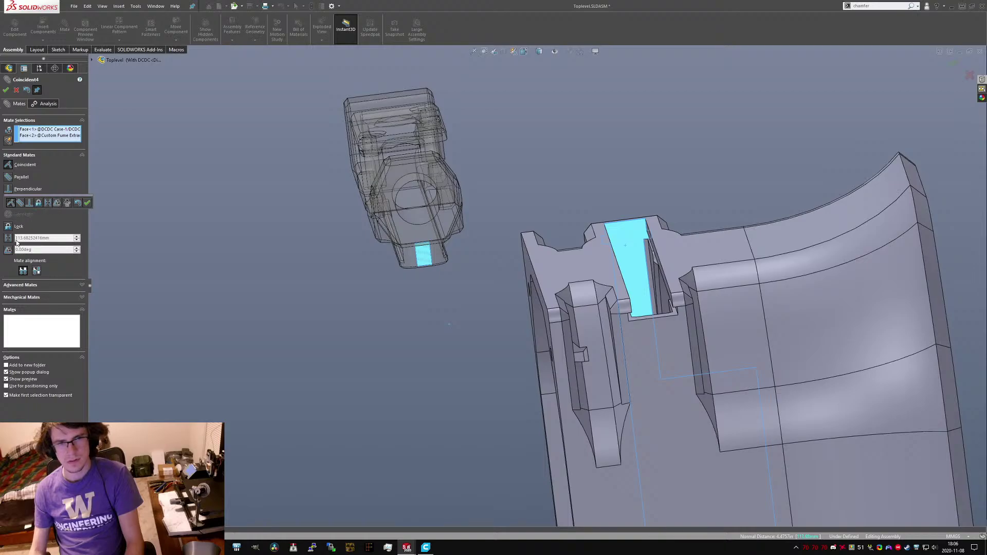
left_click(28, 286)
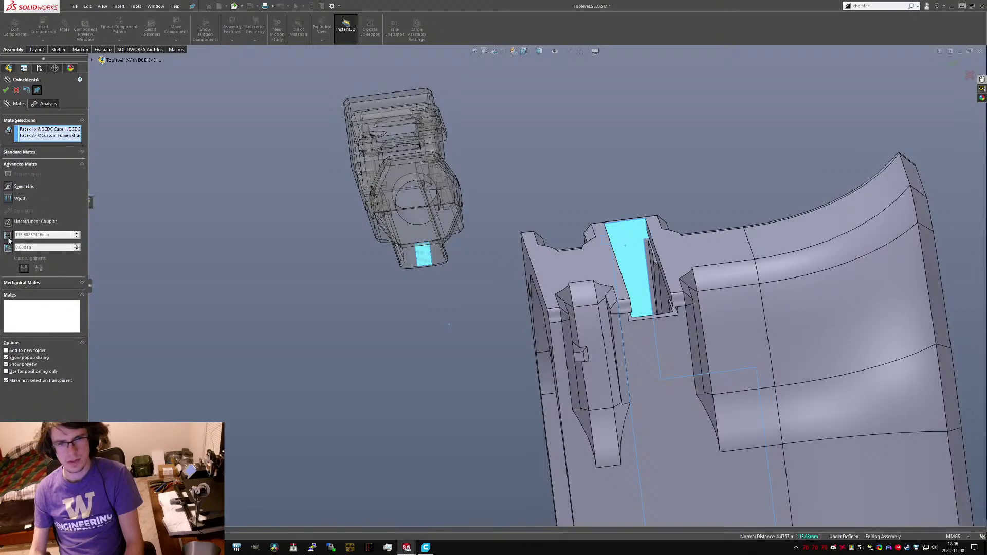
left_click(8, 236)
Set the distance mate's maximum to 150 mm and minimum to 0 mm, make the alignment anti-aligned, and accept it.
double_click(52, 268)
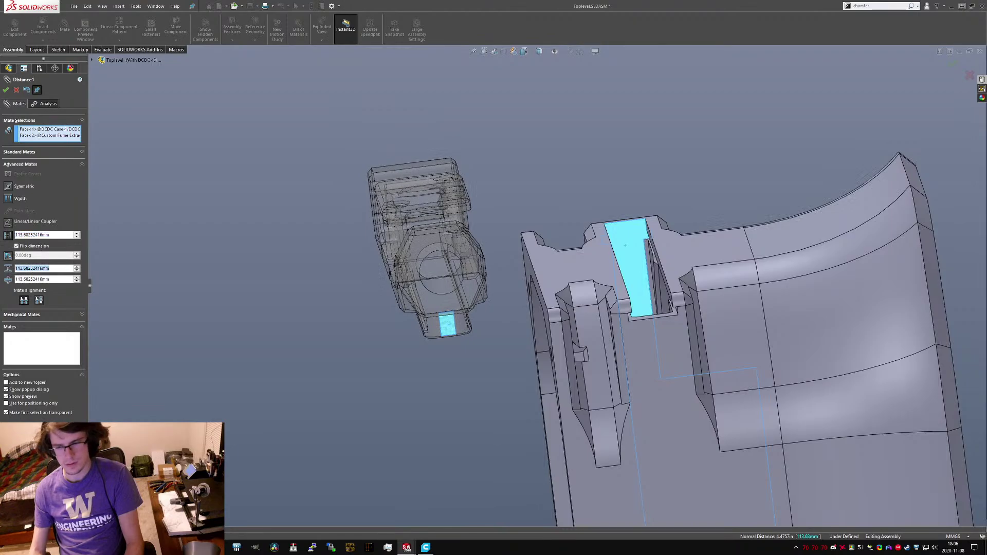
type("150")
left_click(52, 278)
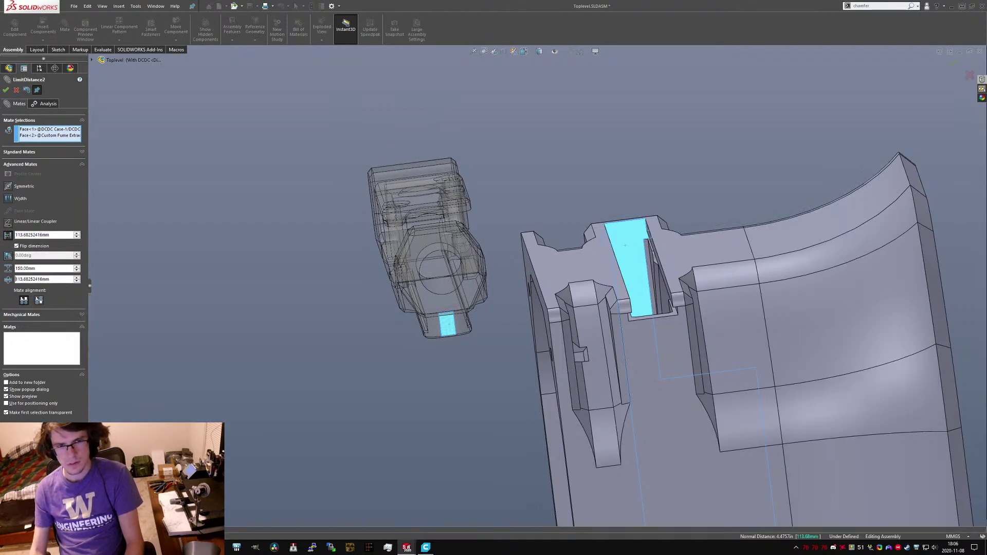
key("ctrl+a")
key("BackSpace")
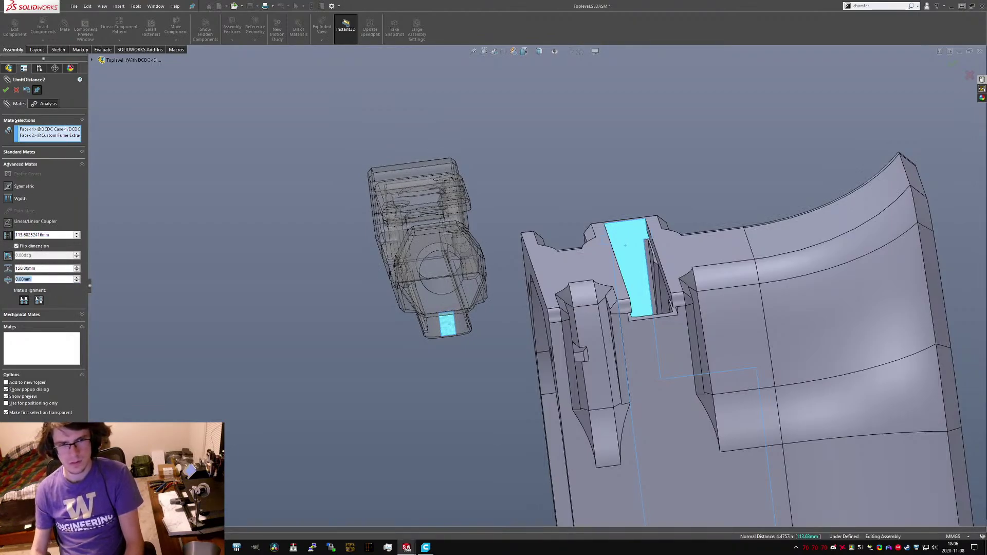
left_click(39, 301)
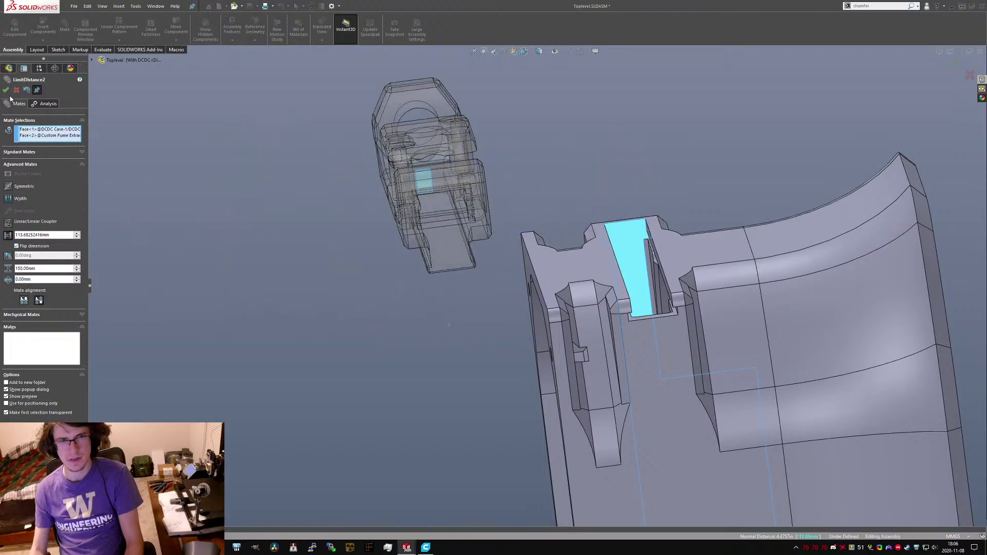
left_click(6, 90)
left_click(6, 90)
Slide the DCDC Case into the fume extractor's top slot and inspect where it stops.
left_click_drag(449, 247, 563, 318)
left_click_drag(476, 269, 686, 384)
middle_click_drag(607, 368, 700, 335)
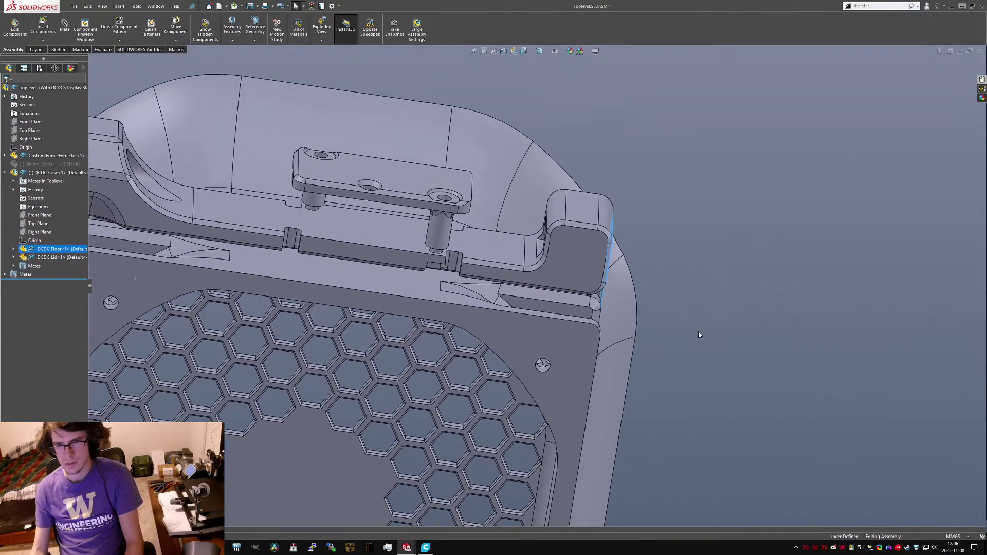
scroll(699, 335, "up", 3)
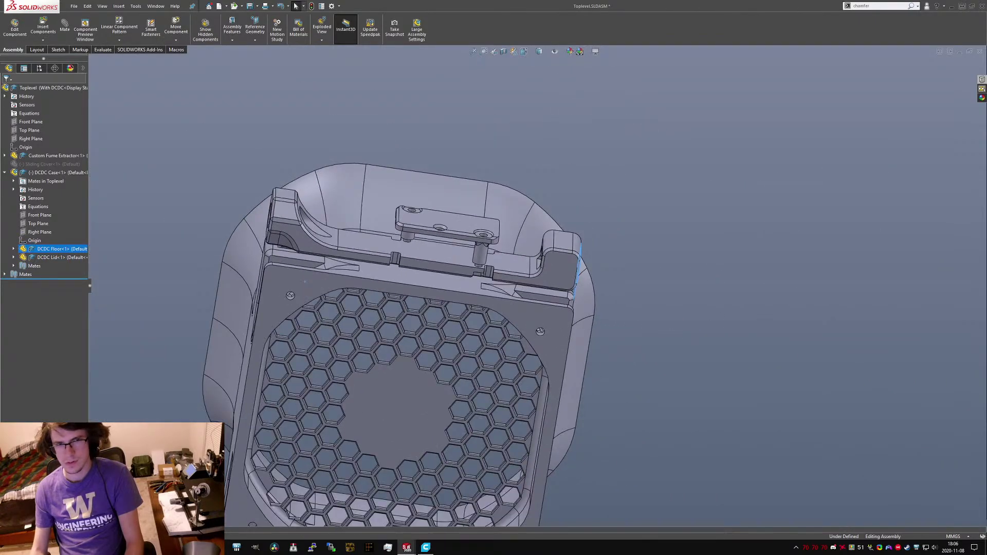
Turn off the dimension flip in the limit distance mate, accept it, and slide the DCDC Case out of the slot.
left_click(5, 274)
left_click(57, 325)
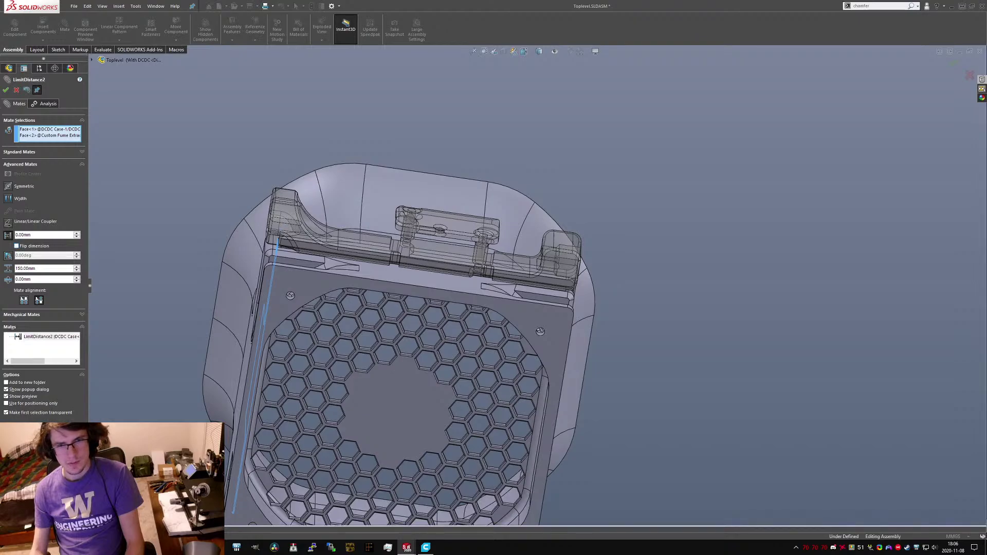
left_click(6, 90)
left_click_drag(309, 251, 738, 302)
Start a centered width mate using the inner face of the fume extractor's upper slot lip as the first width reference.
scroll(606, 280, "down", 2)
scroll(508, 277, "down", 4)
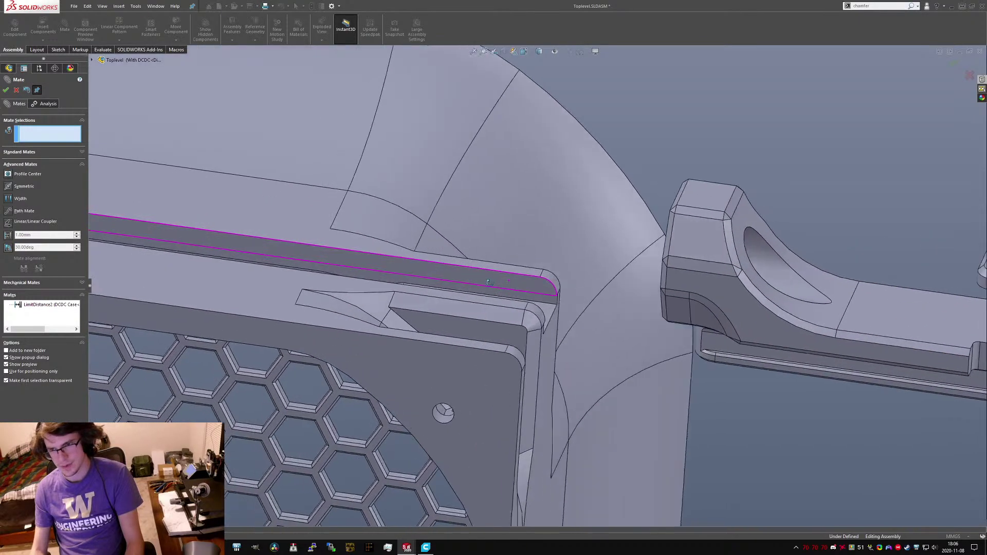
left_click(23, 284)
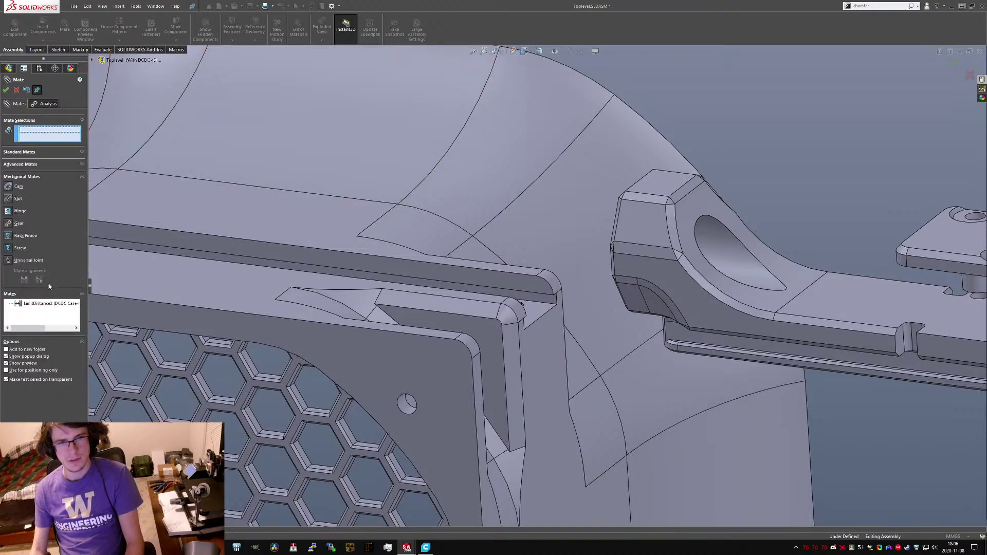
left_click(22, 165)
left_click(8, 200)
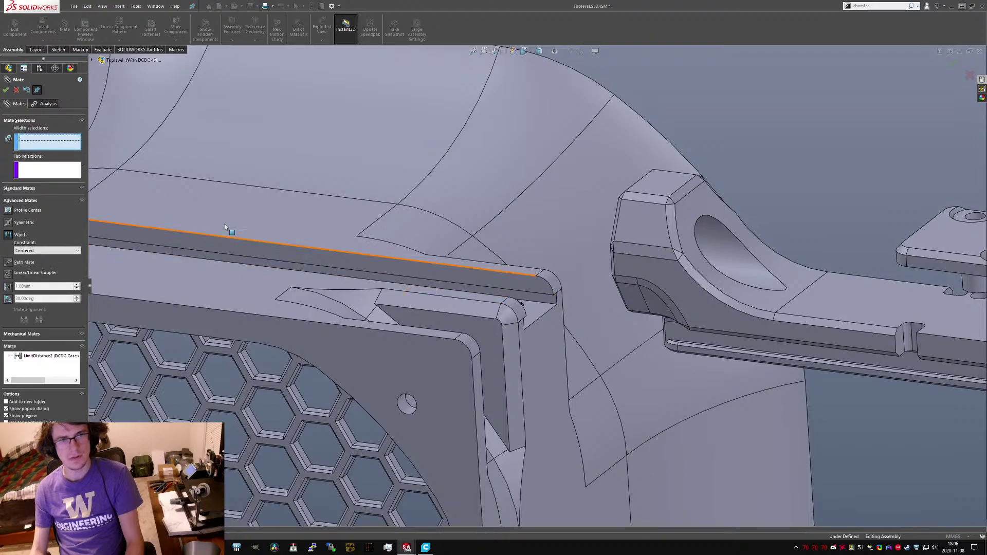
left_click(396, 270)
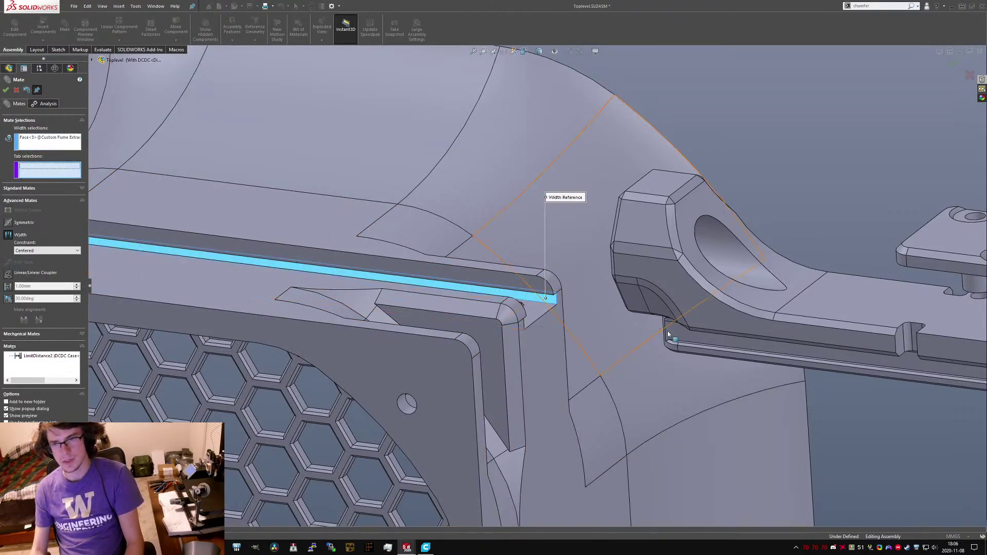
scroll(651, 349, "down", 5)
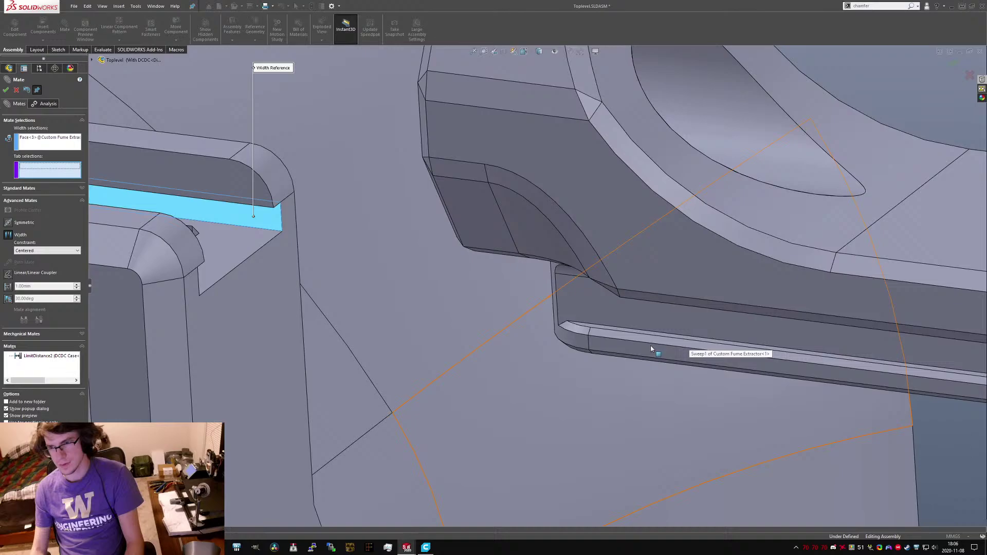
left_click(52, 141)
left_click(232, 218)
left_click(205, 178)
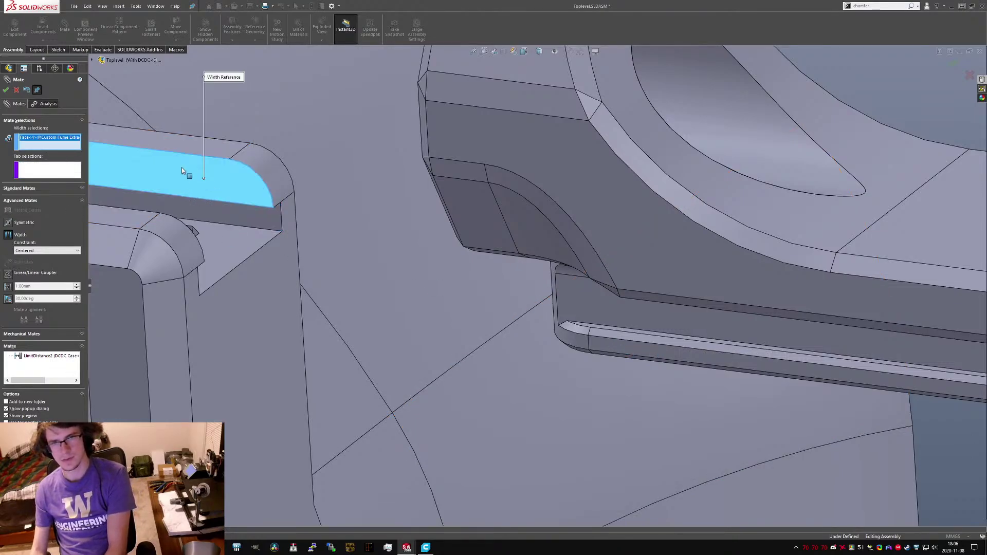
left_click(43, 168)
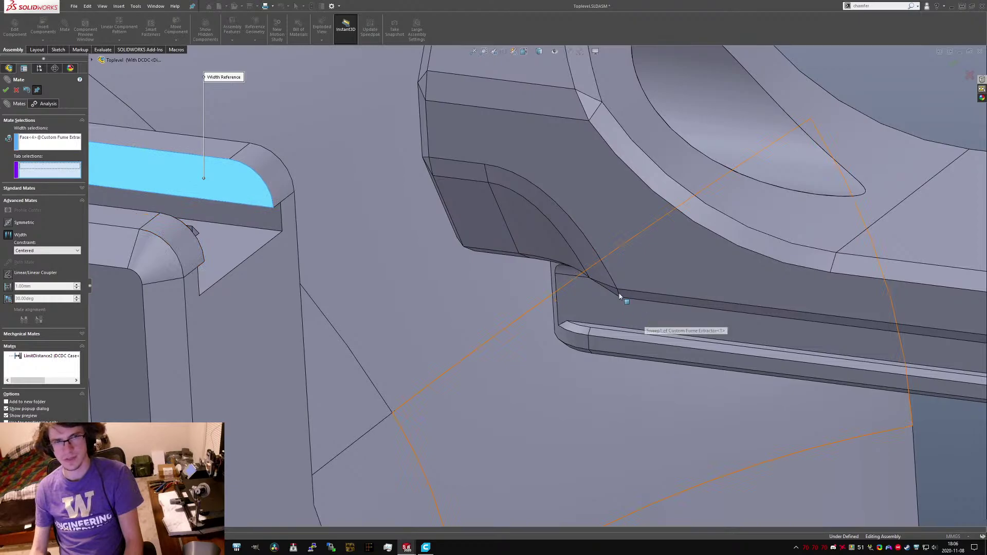
Add the side face of the narrow neck above the DCDC Floor's bottom rail as the first tab reference.
middle_click_drag(677, 342, 618, 275)
scroll(844, 314, "up", 3)
scroll(714, 311, "up", 3)
left_click(581, 298)
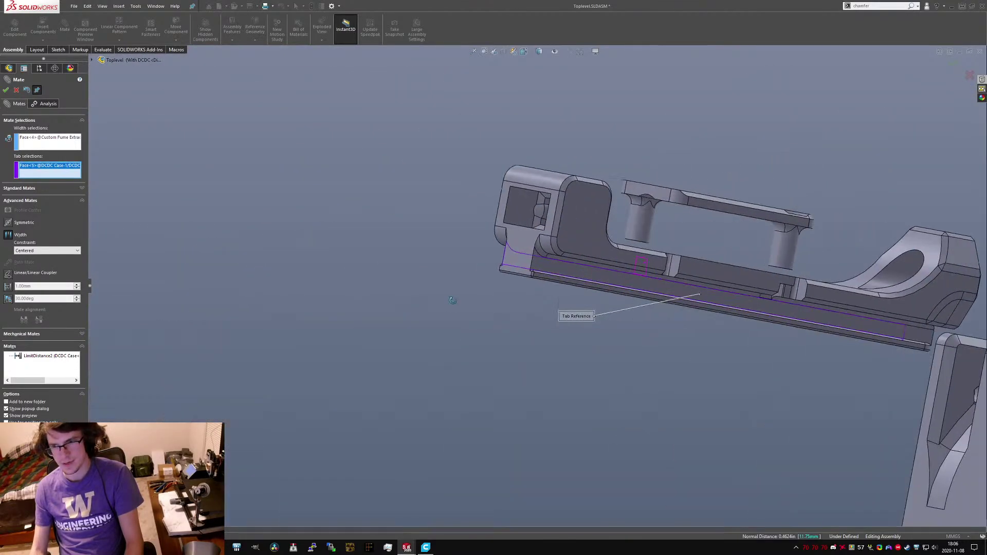
scroll(619, 272, "down", 2)
right_click(578, 257)
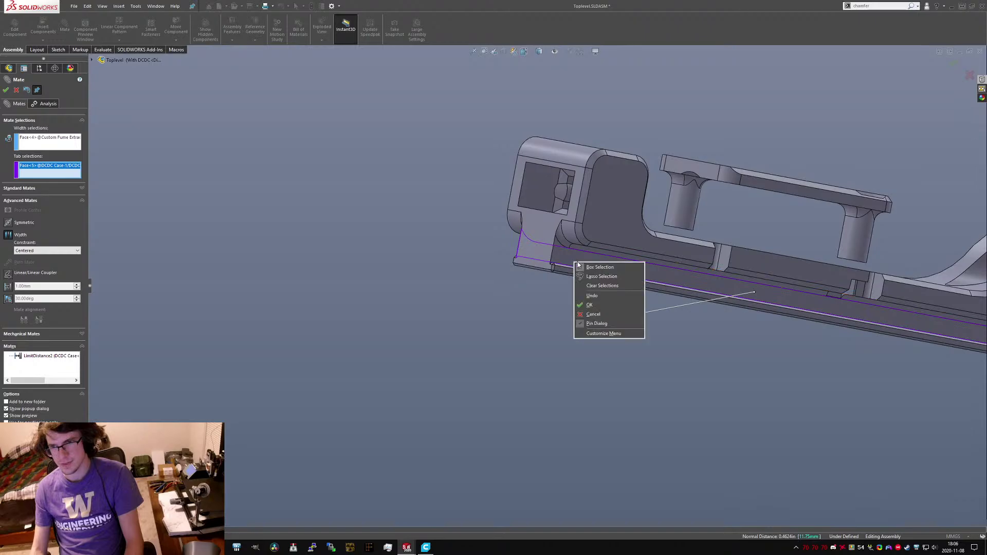
key("Escape")
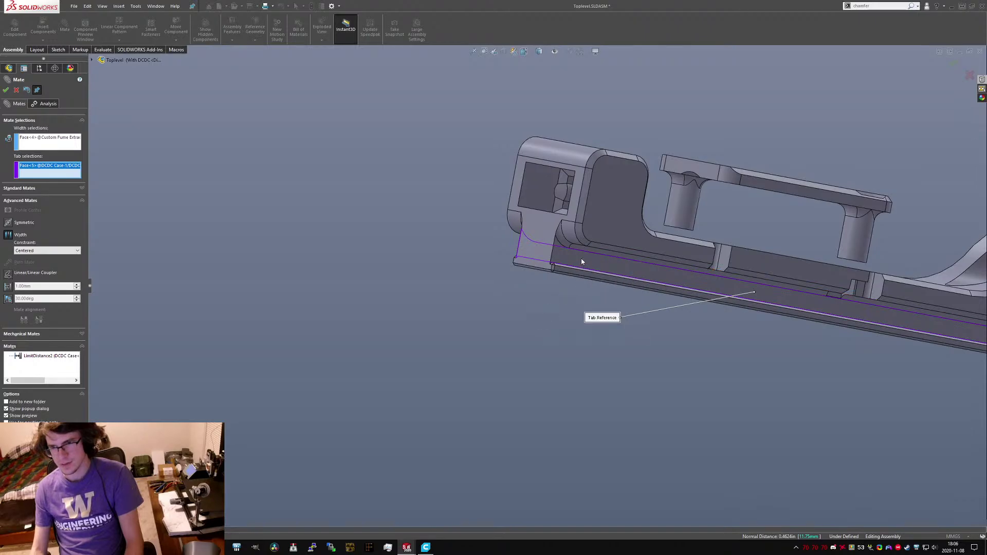
Add the opposite inner lip face of the fume extractor's top slot as the second width reference.
middle_click_drag(582, 262, 573, 250)
scroll(724, 250, "up", 4)
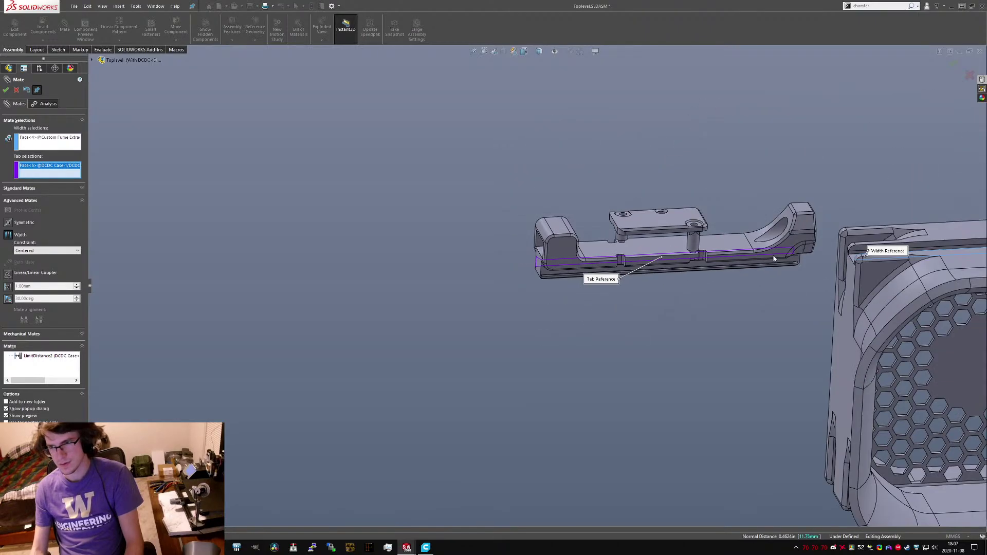
scroll(650, 275, "down", 4)
scroll(628, 219, "up", 3)
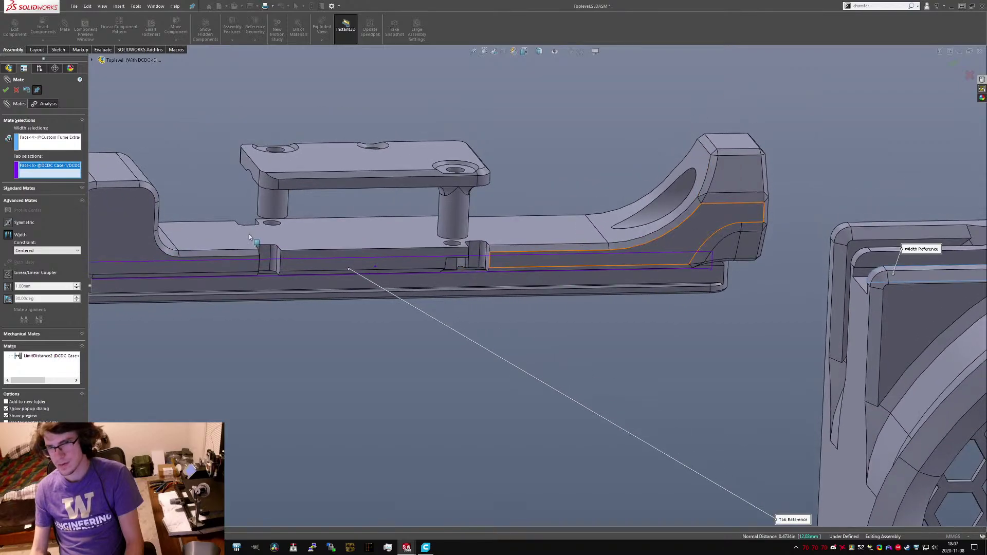
left_click(37, 144)
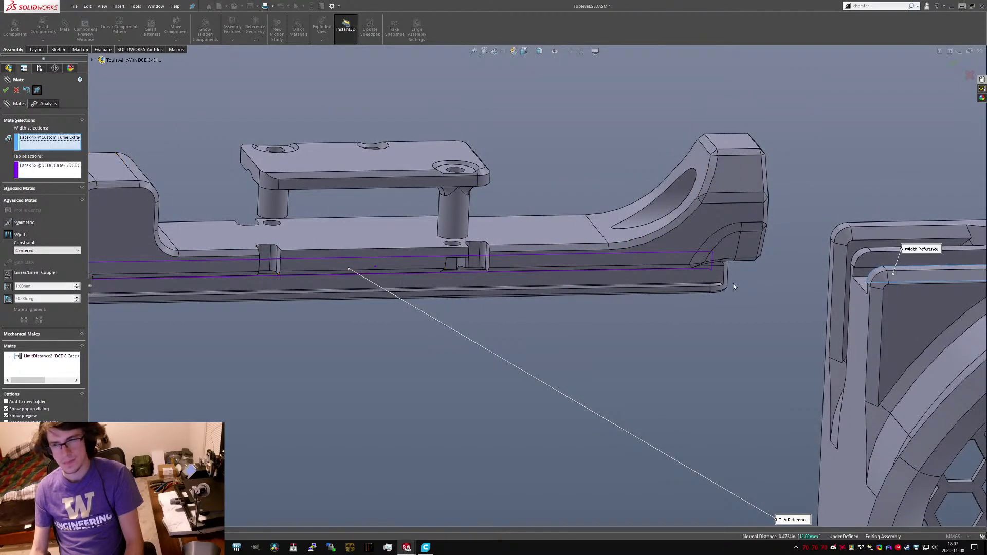
left_click(869, 253)
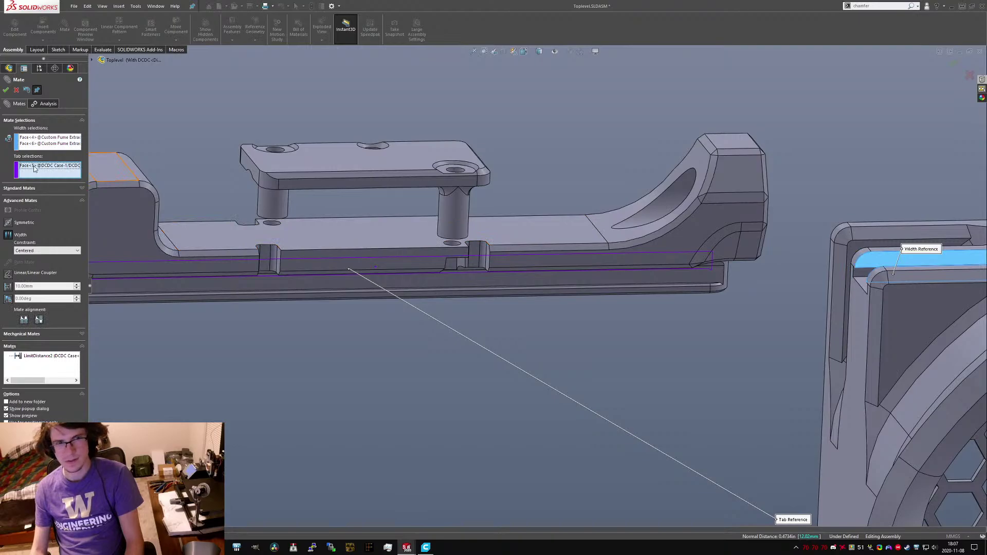
Add the opposite side face of the DCDC Floor's neck as the second tab reference and accept the width mate.
left_click(49, 169)
scroll(437, 276, "up", 2)
middle_click_drag(437, 275, 432, 318)
scroll(432, 318, "up", 2)
scroll(396, 218, "down", 5)
middle_click_drag(515, 235, 651, 238)
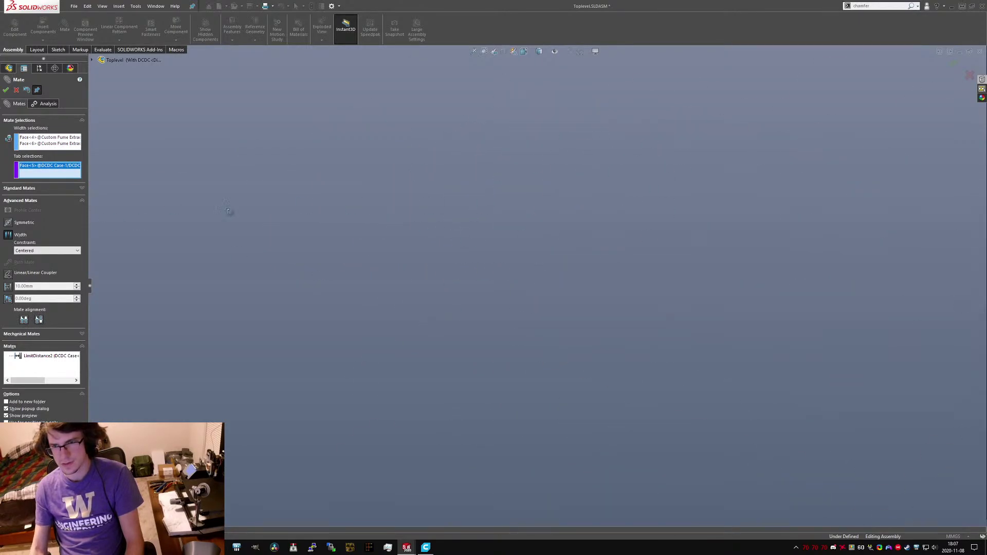
middle_click_drag(229, 212, 555, 307)
key("ctrl+7")
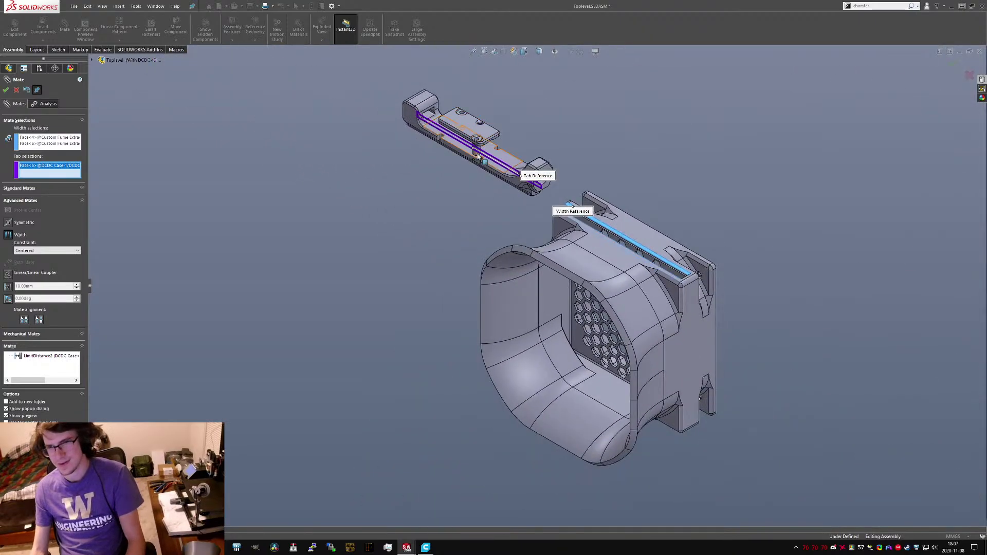
scroll(478, 157, "down", 5)
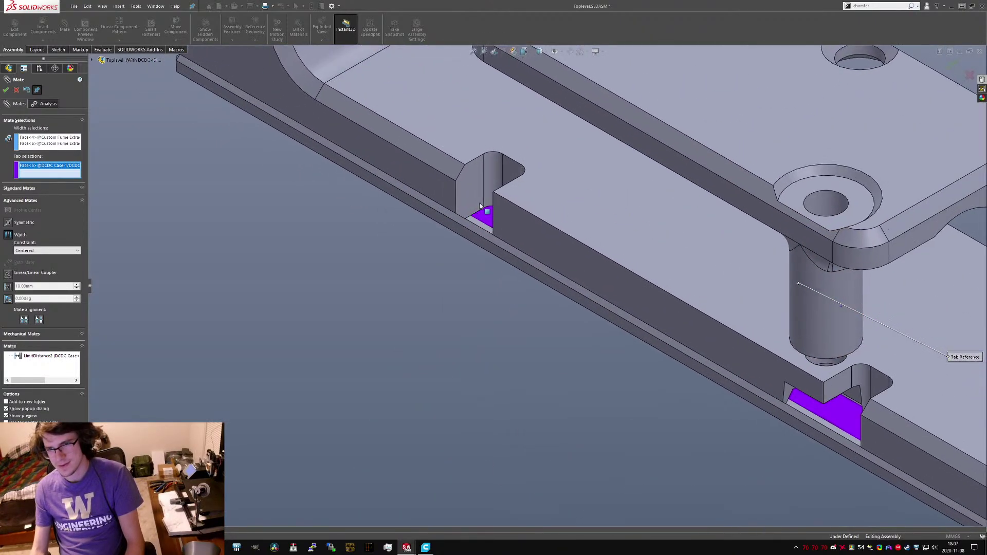
middle_click_drag(480, 207, 465, 213, "ctrl")
left_click(479, 236)
right_click(472, 243)
scroll(540, 275, "up", 7)
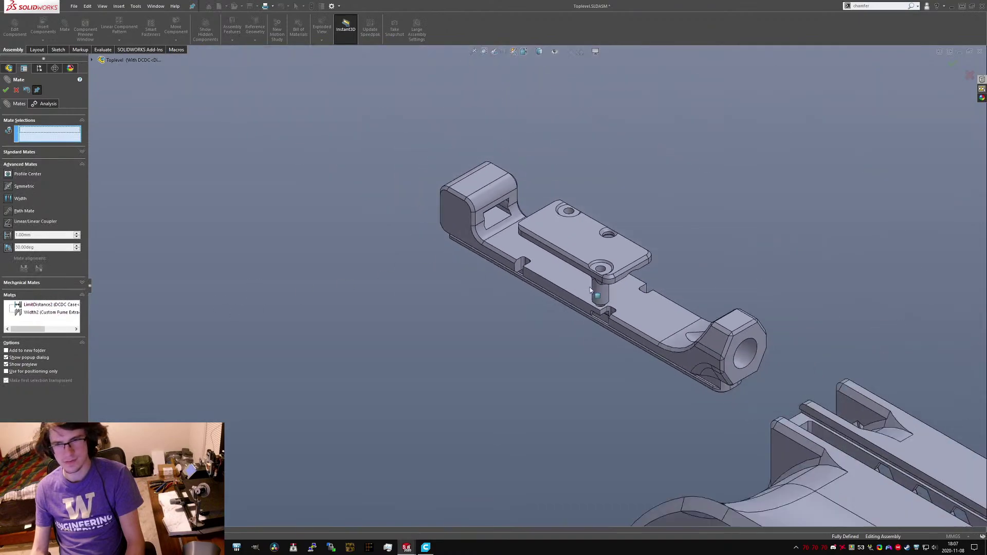
Slide the DCDC Case along its mates into place on top of the fume extractor.
scroll(590, 291, "up", 7)
left_click_drag(572, 287, 742, 440)
scroll(709, 366, "down", 3)
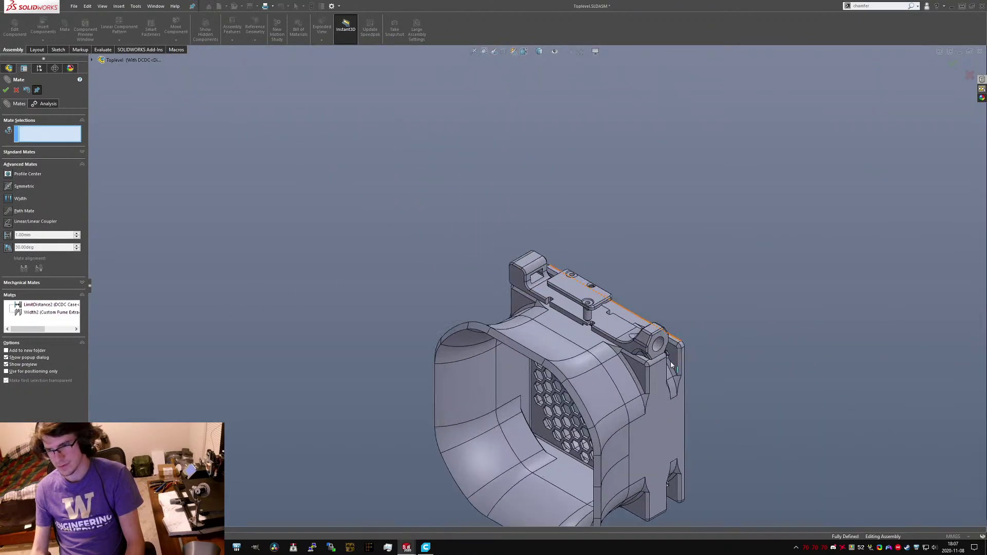
Leave the Mate command with the DCDC Case's limit distance and width mates in place.
middle_click_drag(672, 365, 643, 334)
scroll(617, 353, "down", 5)
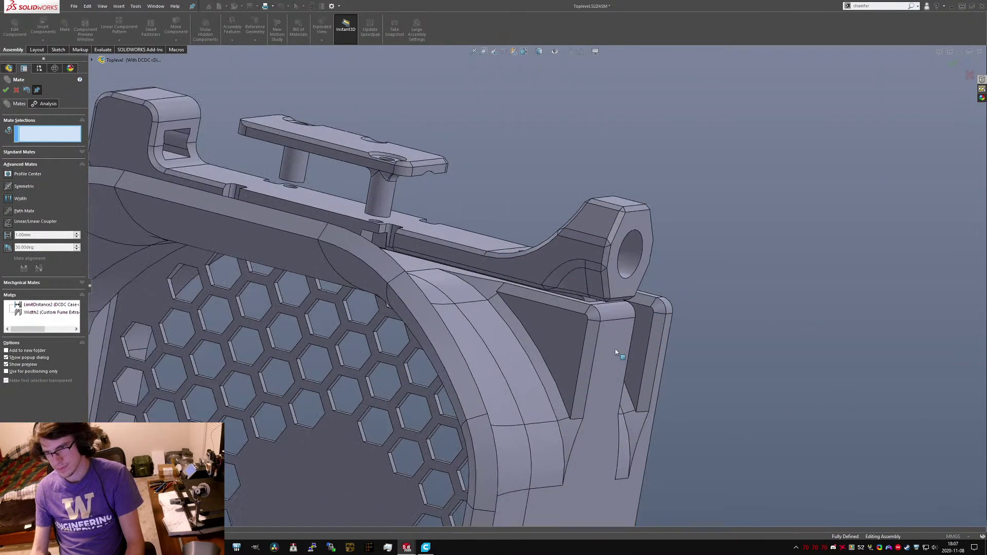
left_click(617, 353)
left_click(17, 90)
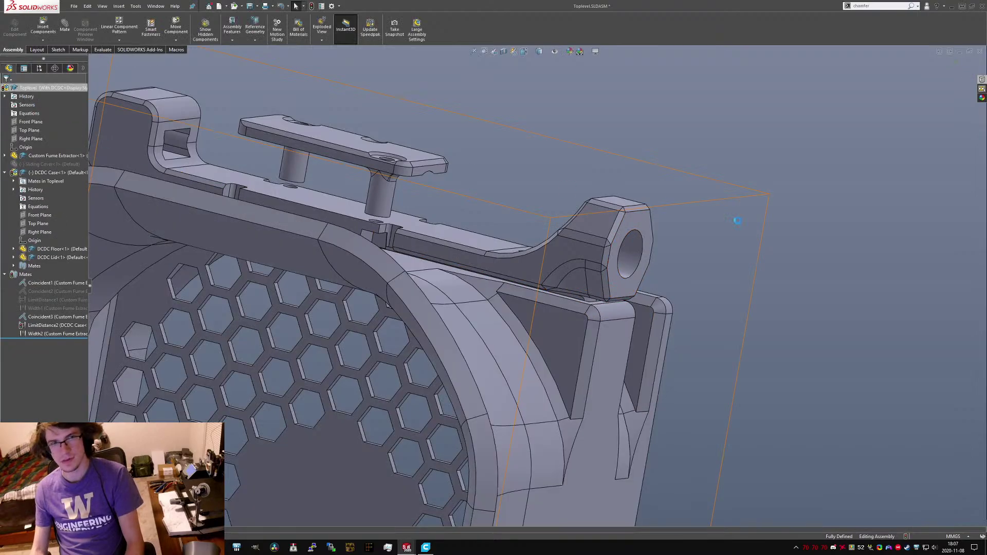
Measure the fume extractor's side face below the DCDC Floor's barrel connector end.
left_click(623, 327)
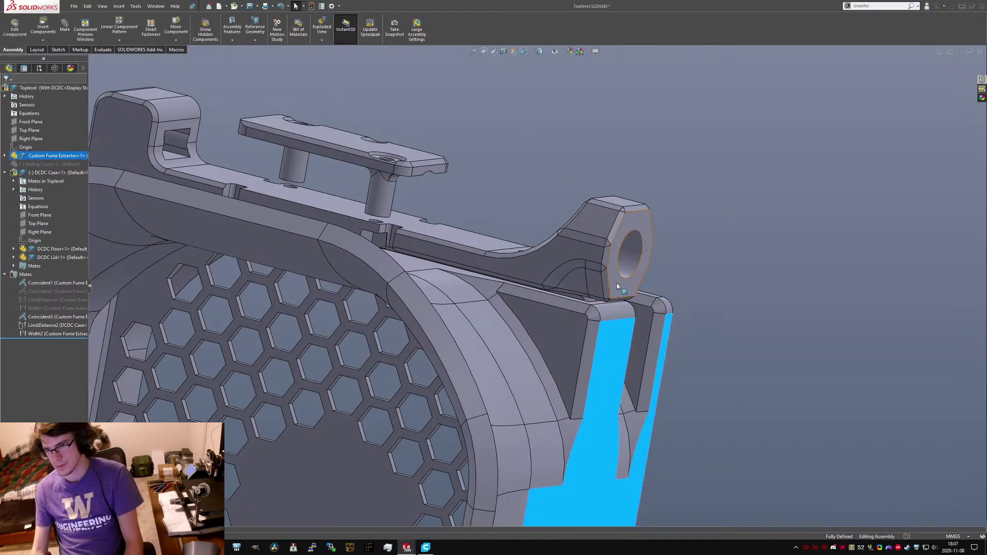
left_click(816, 315)
key("m")
left_click(608, 344)
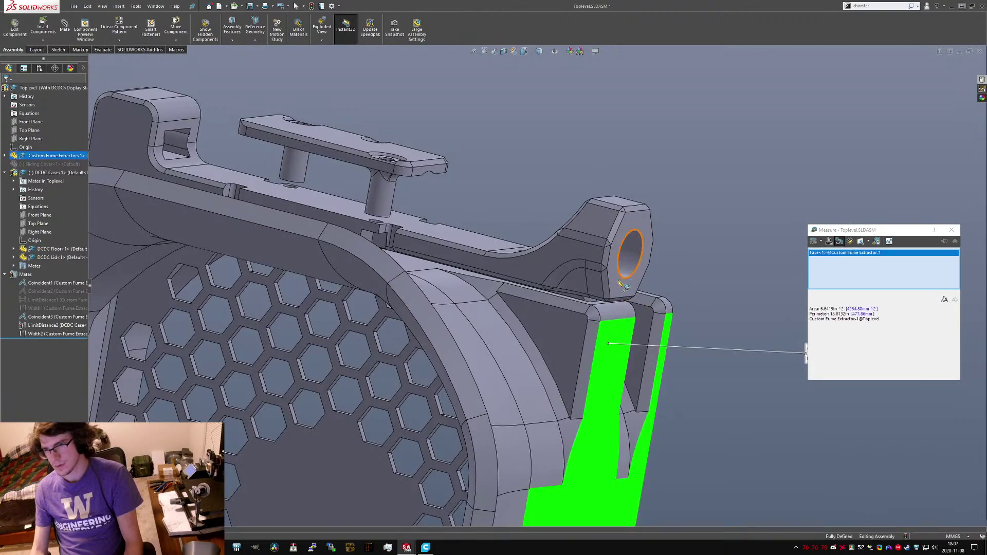
key("Escape")
key("Escape")
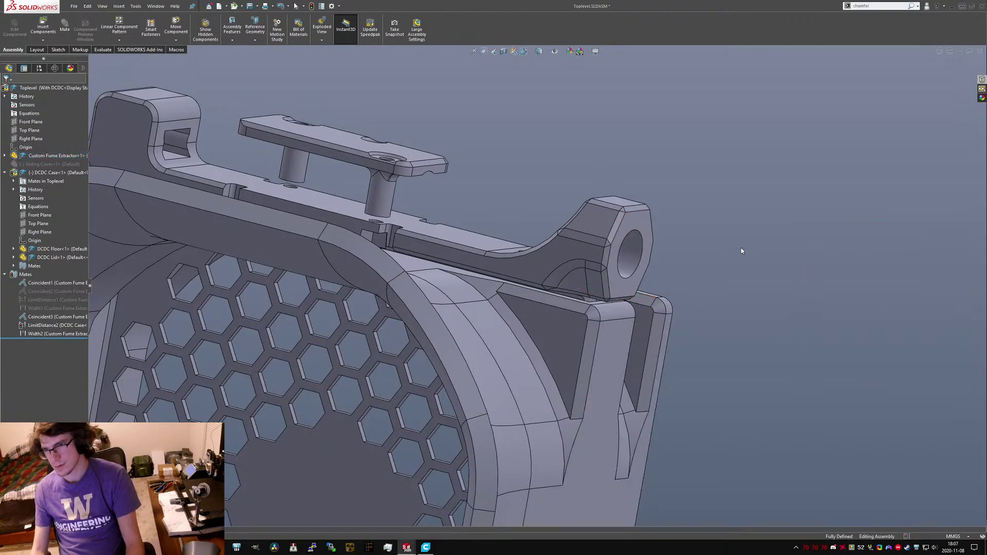
Save the Toplevel assembly together with all its modified components.
scroll(642, 232, "up", 5)
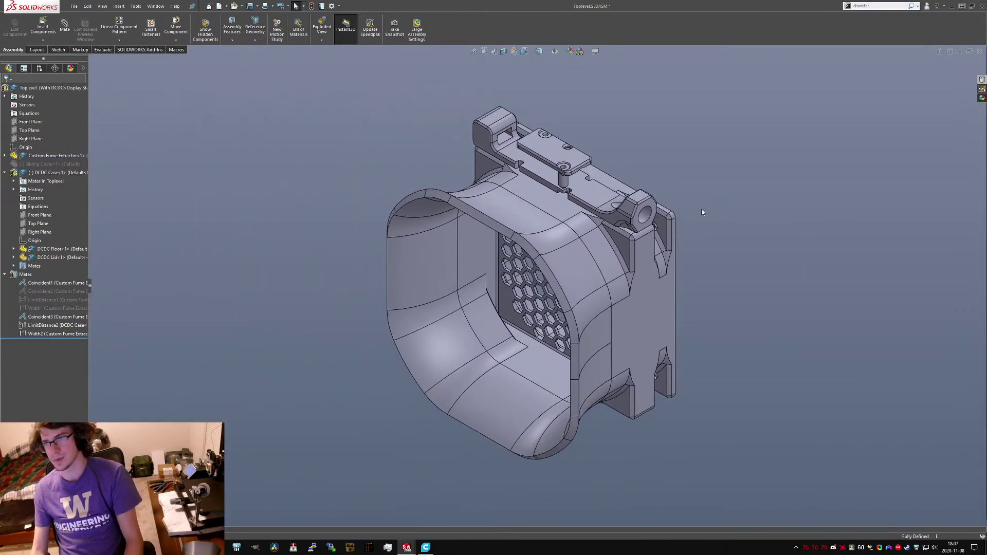
key("ctrl+s")
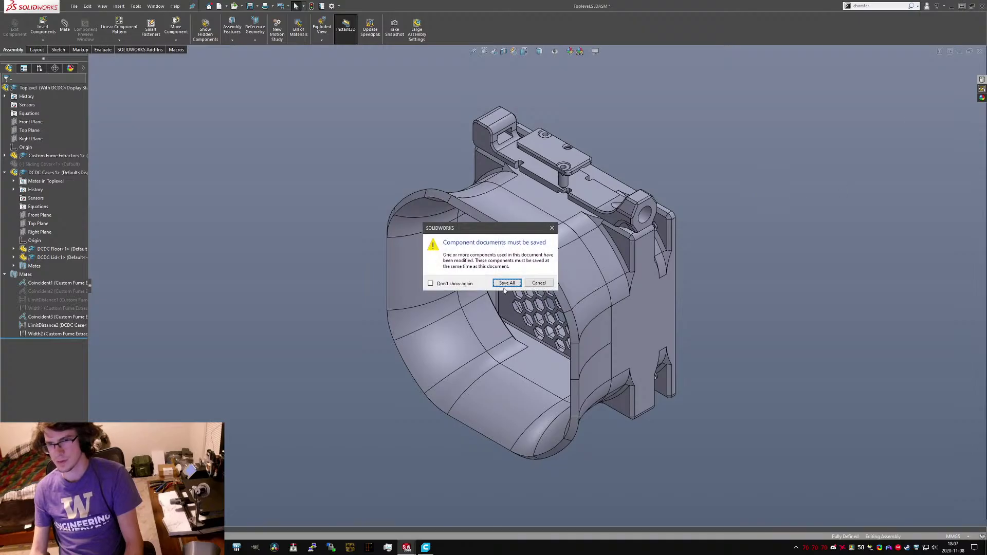
left_click(504, 286)
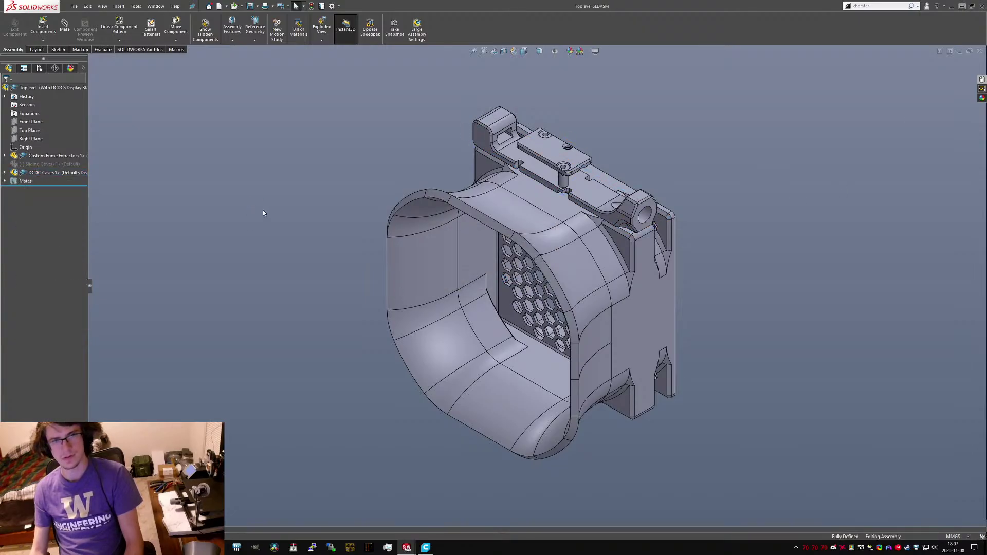
Measure the distance between the fume extractor's side face and the end face of the DCDC Floor's barrel connector housing.
scroll(575, 188, "down", 8)
left_click(871, 372)
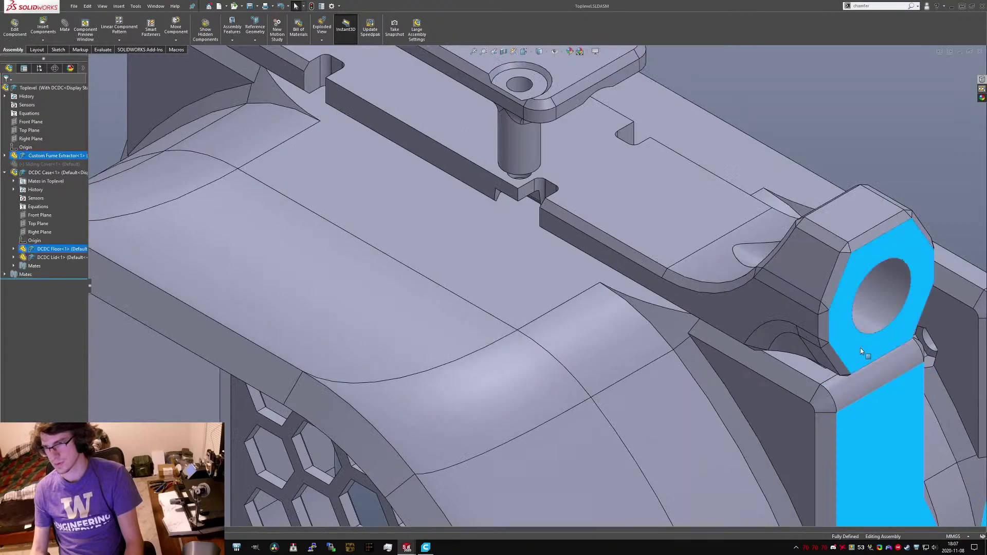
key("m")
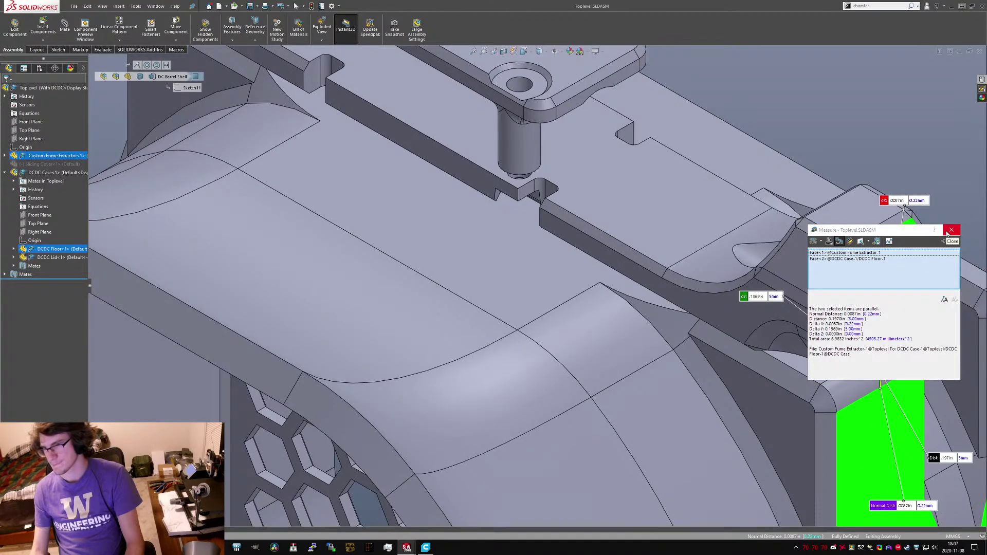
left_click(952, 230)
scroll(566, 257, "up", 8)
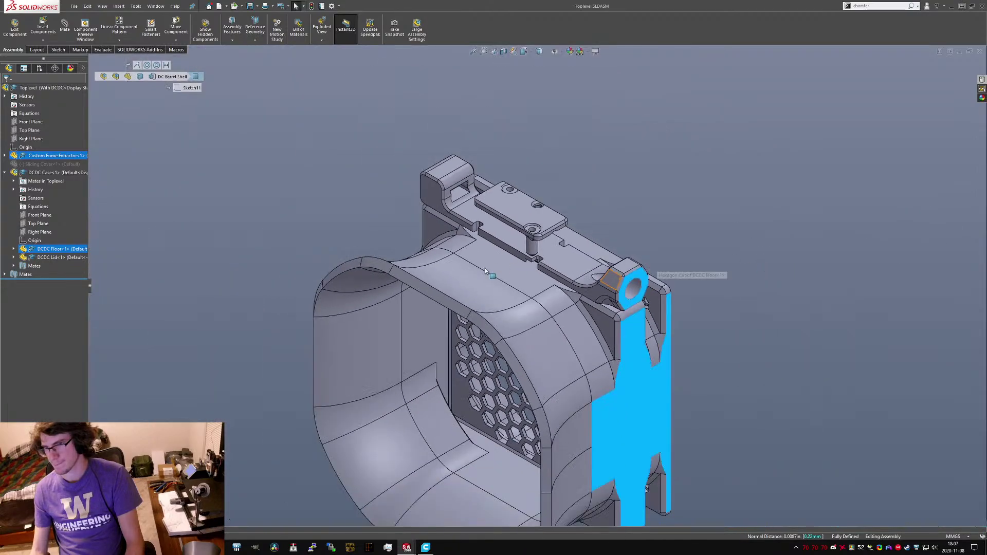
Examine how the DCDC Case sits on top of the fume extractor from several angles.
middle_click_drag(489, 216, 538, 251)
scroll(540, 216, "down", 5)
scroll(538, 216, "up", 2)
middle_click_drag(546, 178, 539, 239)
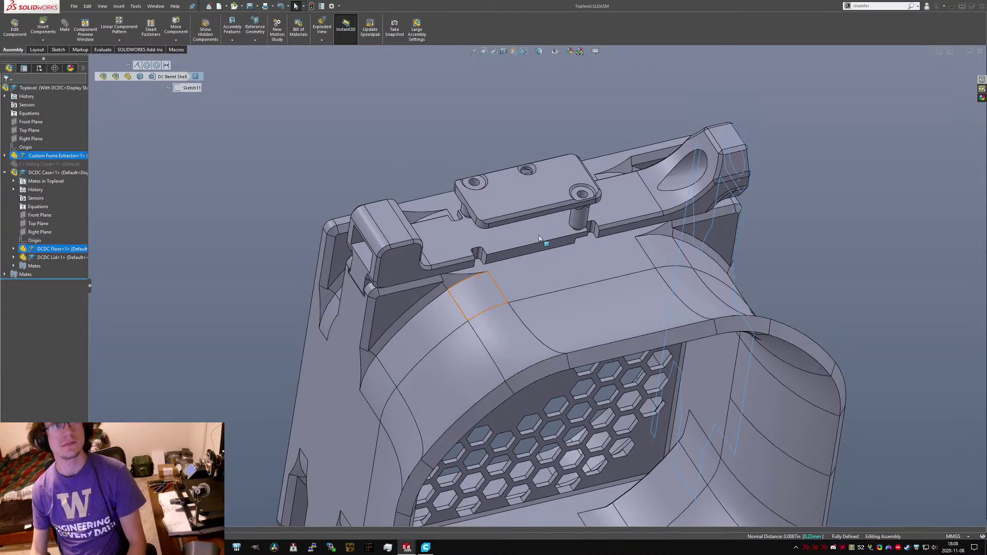
scroll(776, 239, "up", 1)
left_click(775, 239)
middle_click_drag(776, 239, 583, 143)
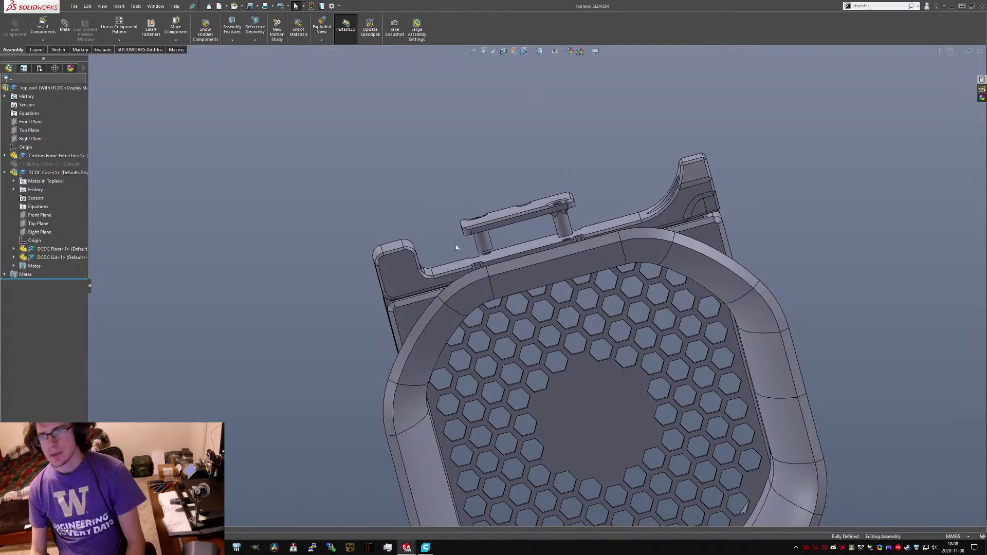
Measure the distance between the two parallel triangular faces beside the fume extractor's top slot.
middle_click_drag(476, 246, 498, 246)
scroll(537, 261, "up", 4)
scroll(515, 288, "down", 2)
scroll(487, 249, "down", 5)
scroll(498, 246, "down", 4)
left_click(479, 253)
left_click(280, 296)
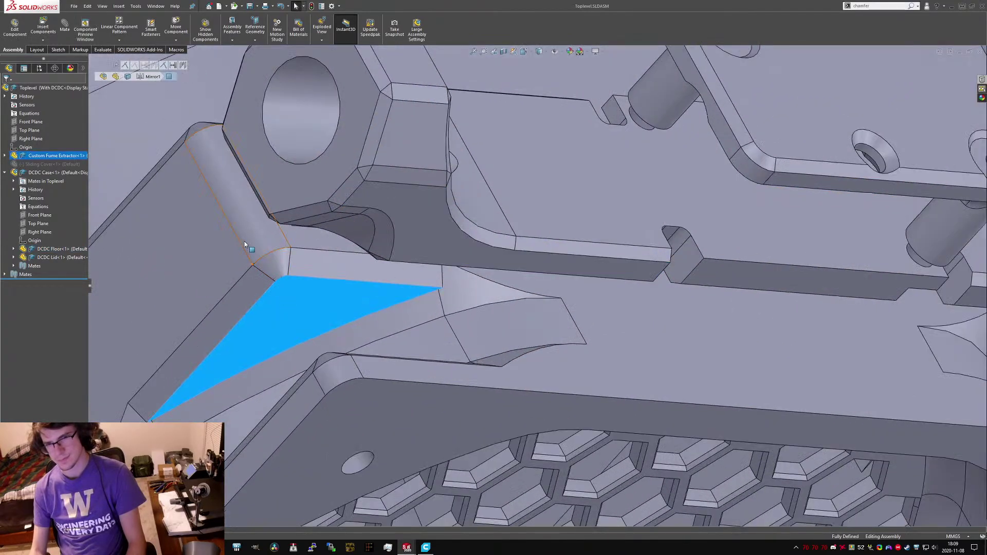
middle_click_drag(274, 262, 170, 206)
left_click(115, 128, "ctrl")
key("m")
scroll(115, 128, "up", 8)
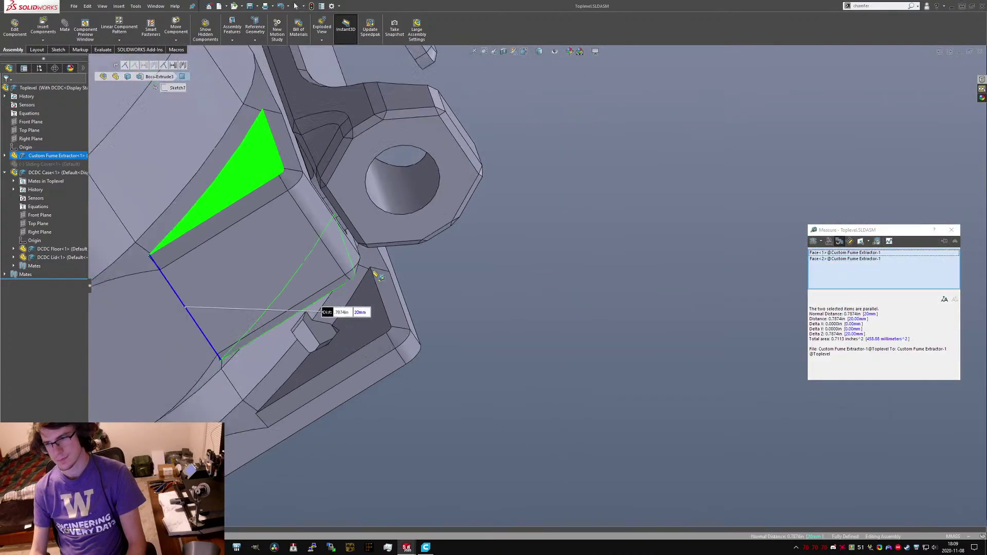
scroll(447, 229, "down", 4)
key("Escape")
Check the DCDC Floor's width between its two opposite long side faces at the barrel connector end.
left_click(464, 173)
middle_click_drag(486, 238, 428, 172)
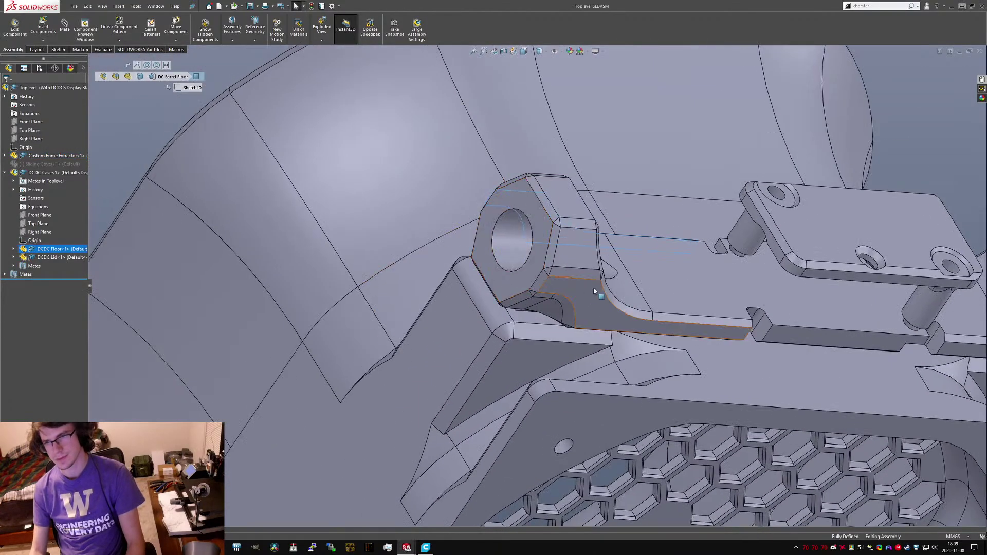
left_click(589, 288, "ctrl")
scroll(576, 325, "up", 7)
key("Escape")
Examine the seated DCDC Case around its floor, lid and screw holes from the front and above.
middle_click_drag(613, 280, 351, 326)
scroll(452, 308, "down", 5)
scroll(483, 306, "up", 4)
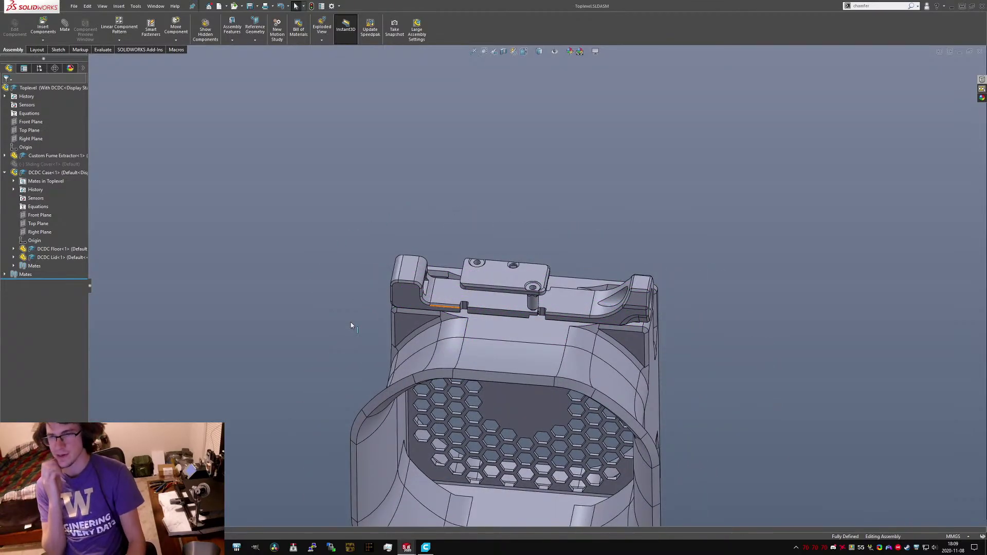
middle_click_drag(566, 303, 515, 350)
middle_click_drag(550, 282, 525, 263)
scroll(545, 291, "down", 3)
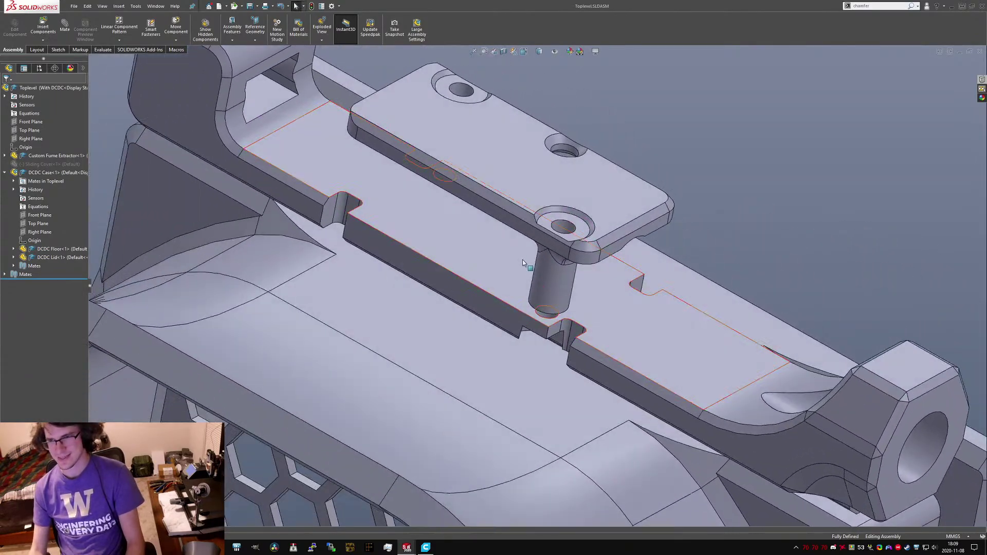
scroll(523, 262, "up", 2)
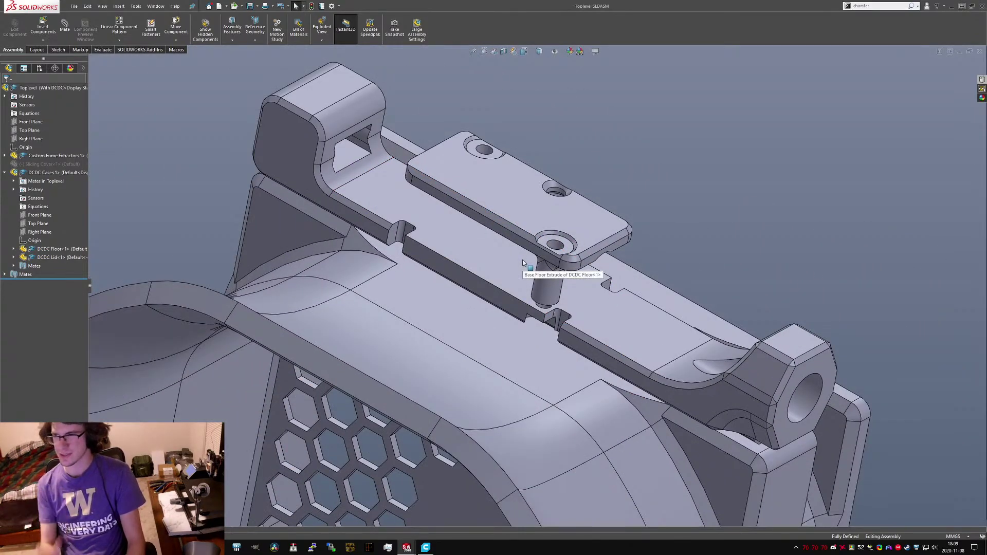
middle_click_drag(499, 254, 466, 266)
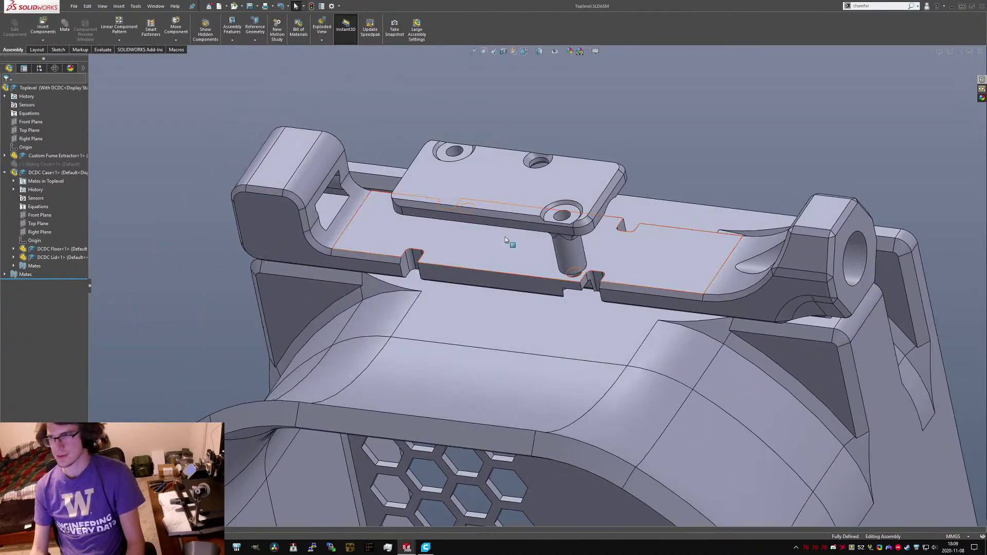
scroll(590, 322, "up", 7)
middle_click_drag(590, 322, 591, 275)
scroll(519, 380, "down", 5)
middle_click_drag(518, 351, 553, 313)
scroll(456, 309, "down", 5)
middle_click_drag(456, 309, 455, 409)
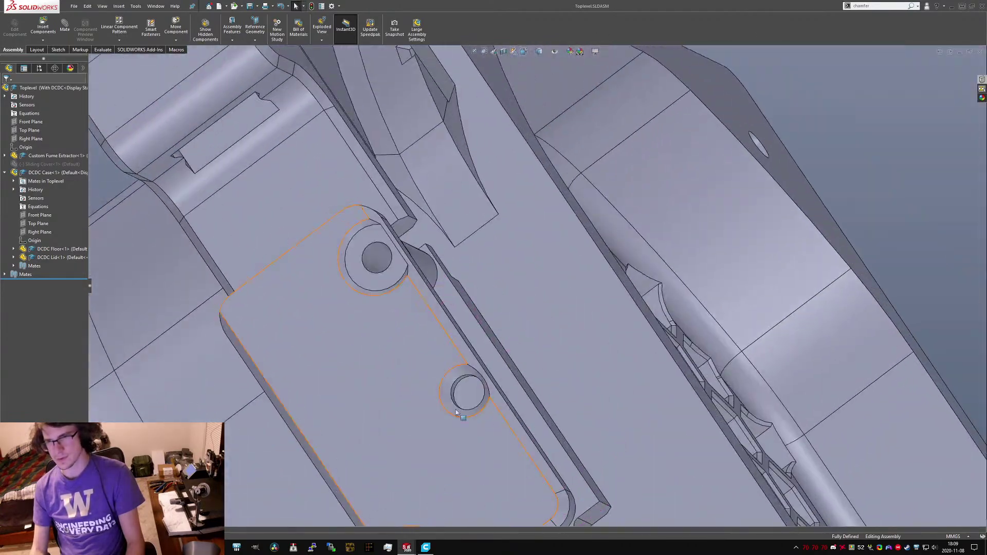
scroll(455, 410, "up", 6)
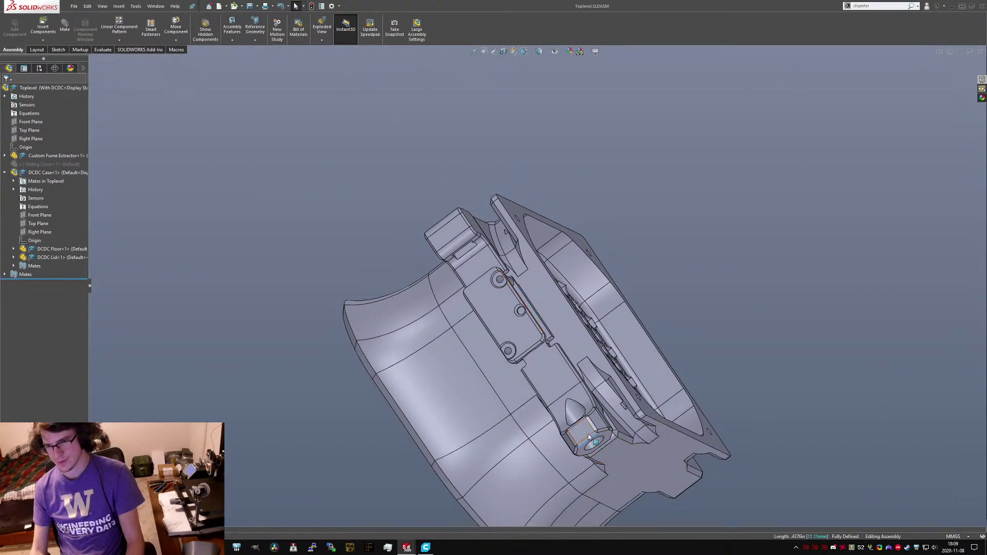
Slide the DCDC Case lengthwise out of the fume extractor's top slot and inspect both parts.
left_click_drag(589, 437, 440, 214)
scroll(463, 270, "down", 5)
middle_click_drag(513, 301, 552, 365)
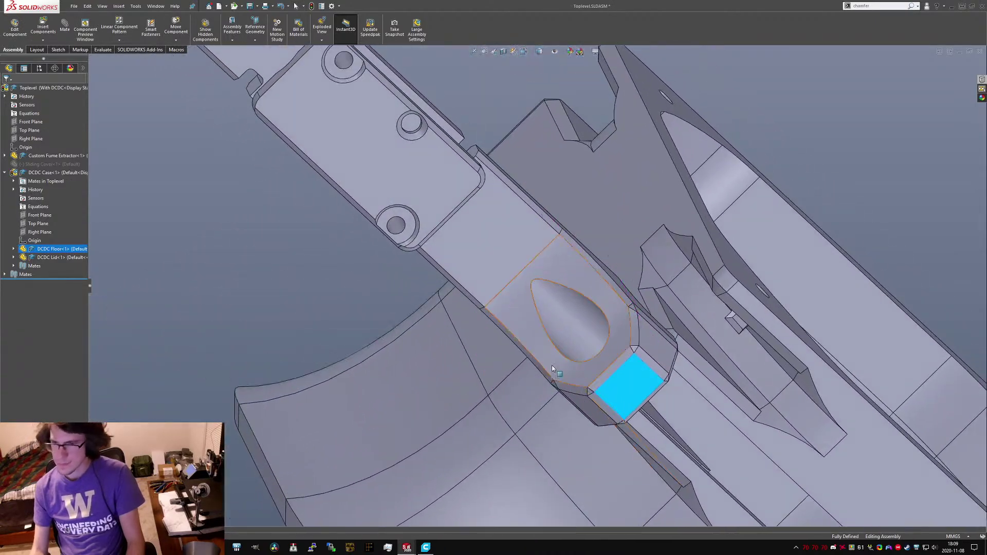
scroll(552, 366, "up", 6)
scroll(655, 381, "down", 5)
scroll(673, 463, "up", 6)
scroll(528, 275, "down", 8)
middle_click_drag(584, 318, 463, 205)
scroll(463, 206, "up", 5)
scroll(417, 141, "down", 5)
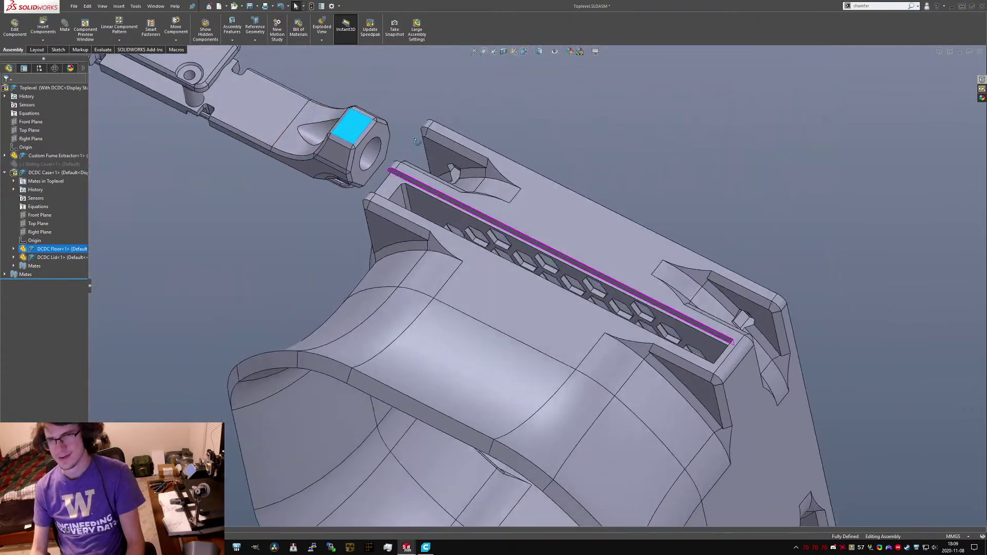
middle_click_drag(417, 142, 380, 135)
scroll(366, 137, "up", 2)
Slide the DCDC Case back along the slot until it is seated on the fume extractor.
left_click_drag(299, 160, 648, 309)
scroll(674, 277, "down", 5)
middle_click_drag(665, 285, 709, 234)
scroll(517, 296, "up", 7)
scroll(412, 274, "down", 3)
middle_click_drag(342, 234, 369, 210)
left_click(369, 210)
scroll(280, 261, "down", 3)
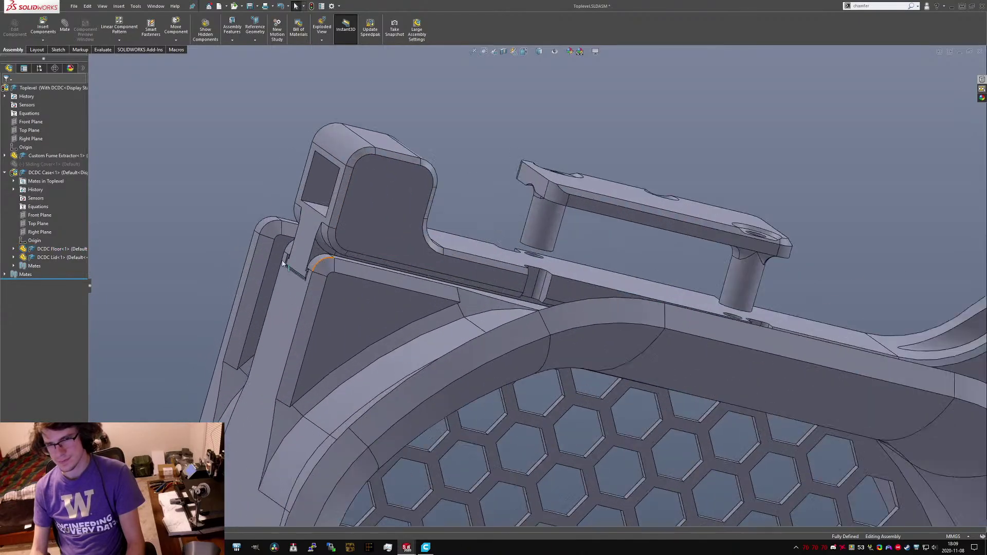
Inspect both ends of the reseated DCDC Case and check the barrel connector end face's offset from the extractor's side face.
scroll(288, 265, "down", 5)
middle_click_drag(457, 288, 449, 268)
scroll(556, 148, "up", 12)
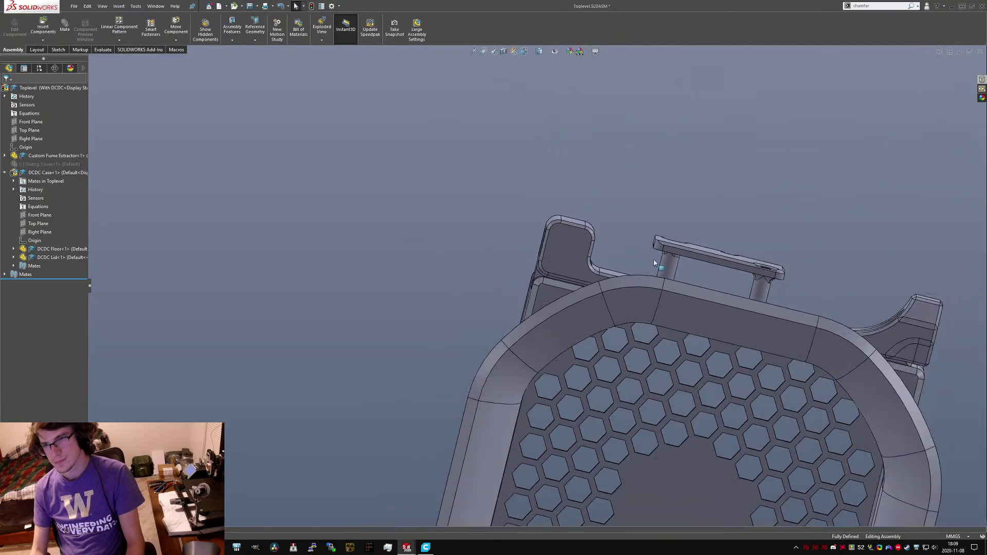
scroll(802, 350, "down", 8)
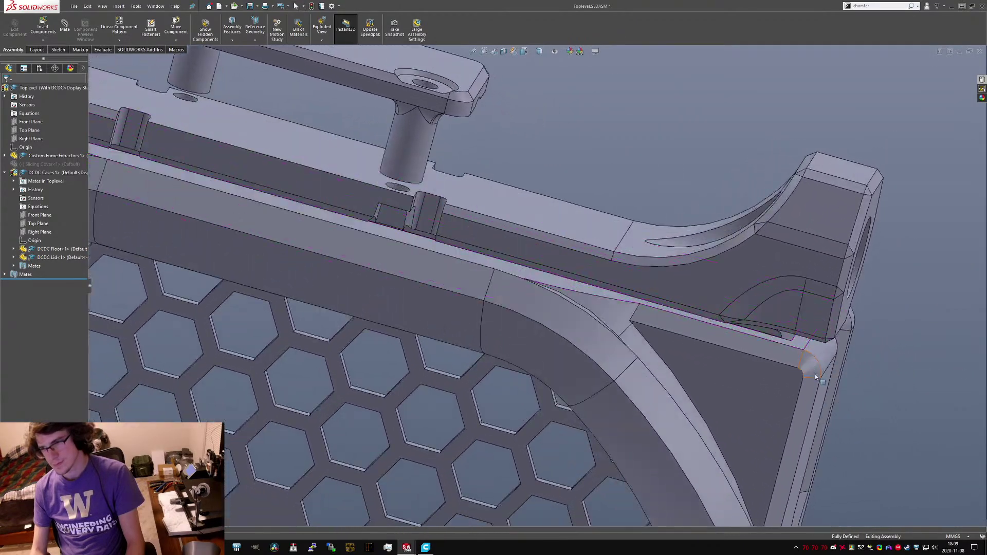
scroll(816, 377, "up", 10)
scroll(347, 192, "down", 7)
scroll(823, 360, "down", 3)
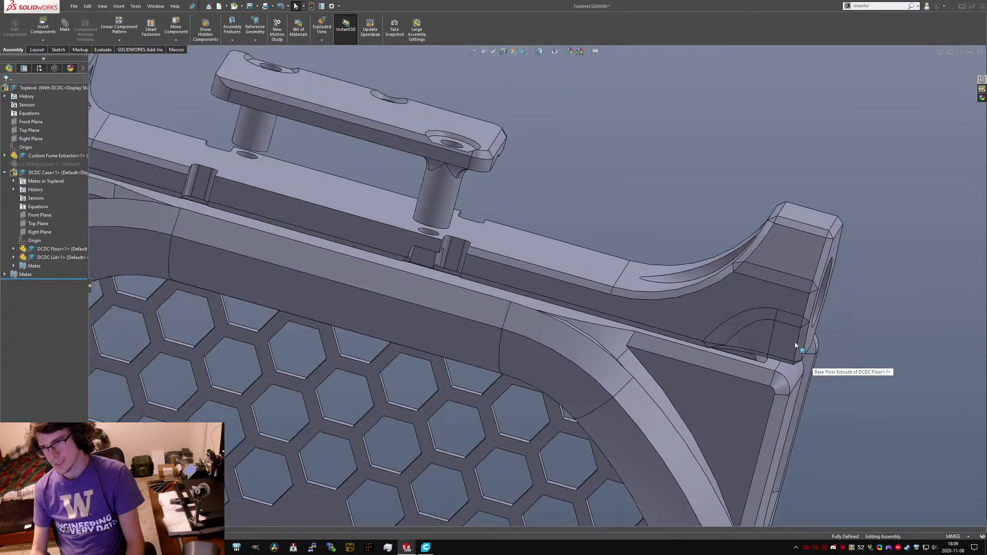
middle_click_drag(798, 347, 738, 309)
left_click(829, 354)
left_click(801, 445, "ctrl")
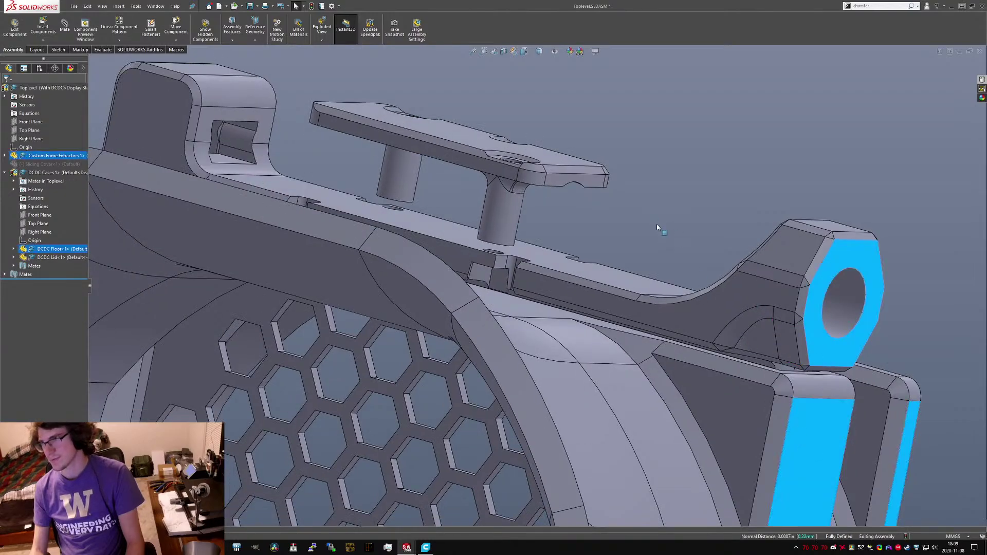
Check the offset between the DCDC Floor's fan connector end face and the fume extractor's adjacent side face.
scroll(684, 309, "up", 8)
scroll(351, 237, "down", 8)
middle_click_drag(351, 237, 375, 255)
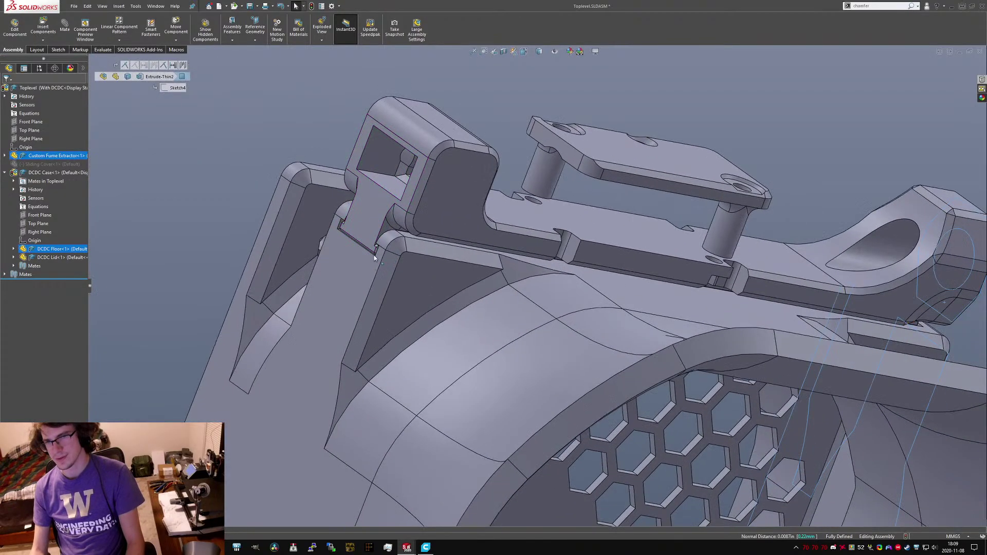
left_click(356, 263)
left_click(363, 220, "ctrl")
scroll(349, 221, "down", 3)
scroll(374, 236, "down", 2)
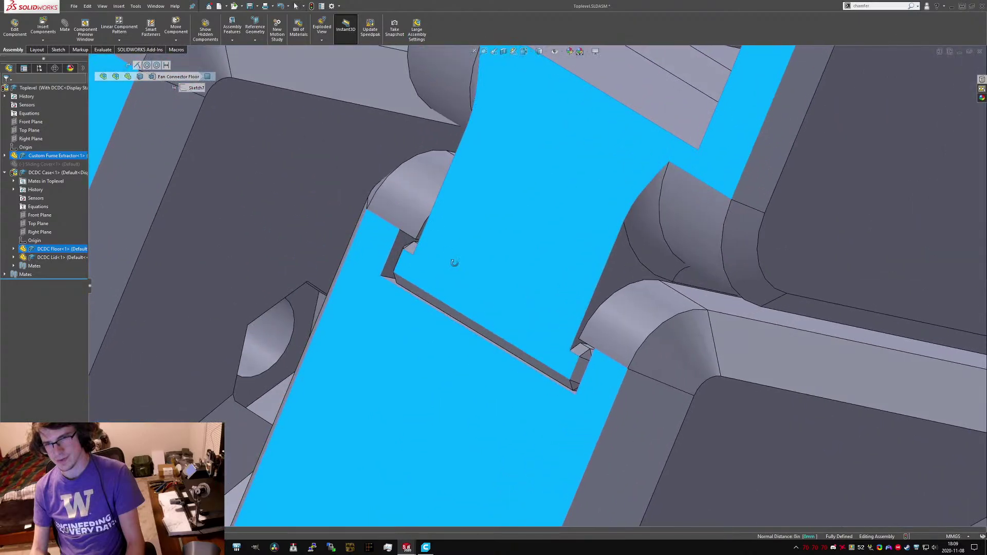
middle_click_drag(452, 260, 488, 289)
scroll(486, 289, "up", 3)
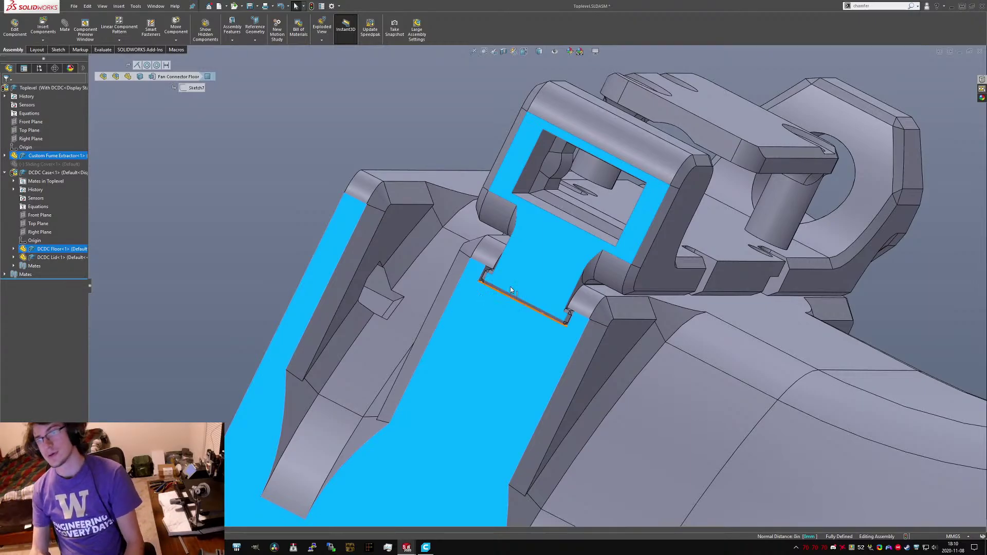
scroll(607, 277, "up", 4)
middle_click_drag(643, 281, 684, 319)
scroll(609, 315, "up", 6)
key("Escape")
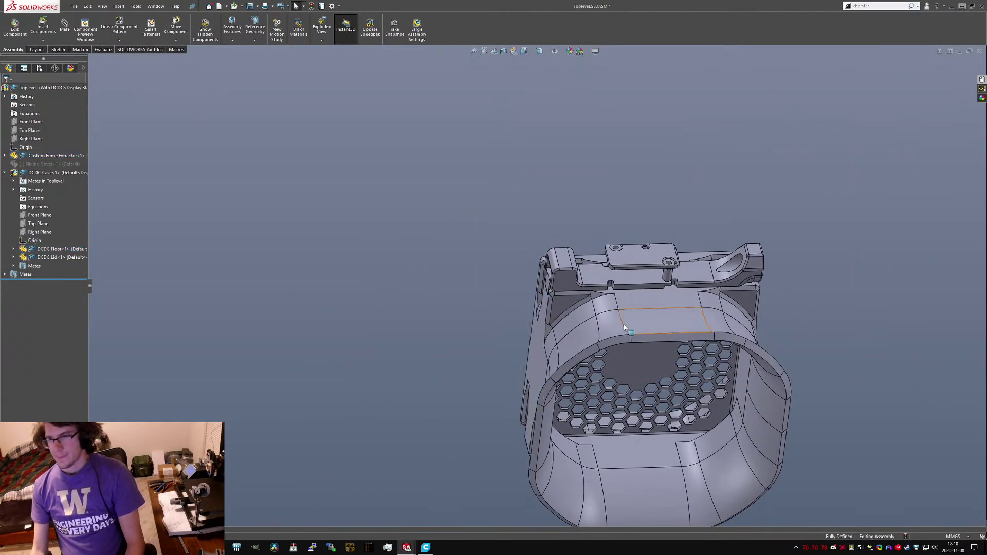
Restore the isometric view and save the Toplevel assembly.
scroll(607, 319, "up", 2)
key("ctrl+7")
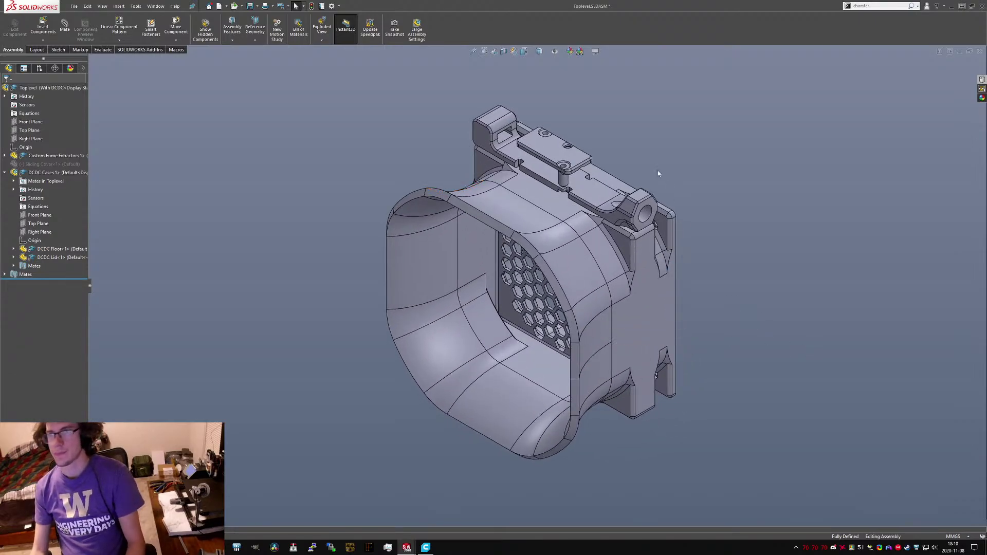
key("ctrl+s")
key("Return")
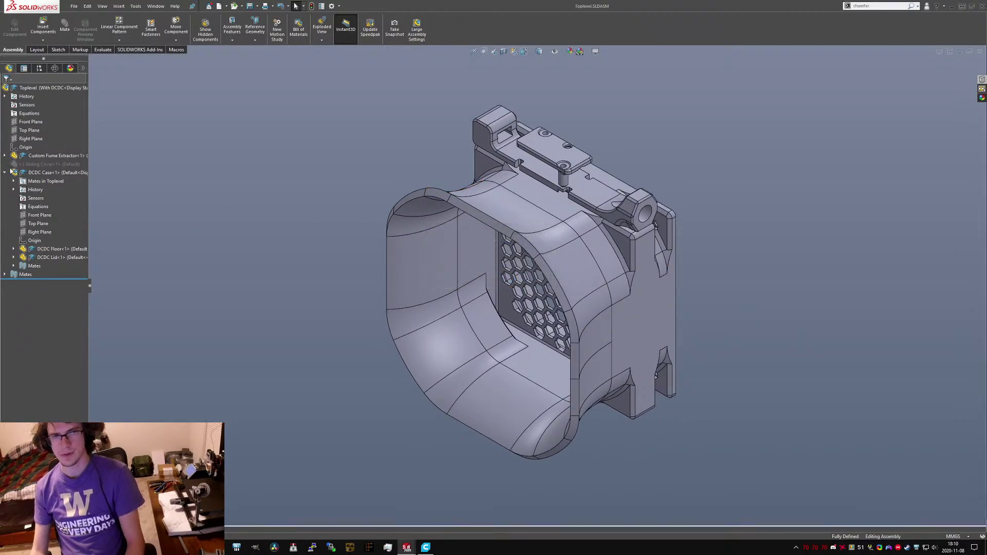
Switch from the Toplevel assembly to the DCDC Floor part.
key("shift+c")
scroll(571, 154, "down", 5)
left_click(625, 291)
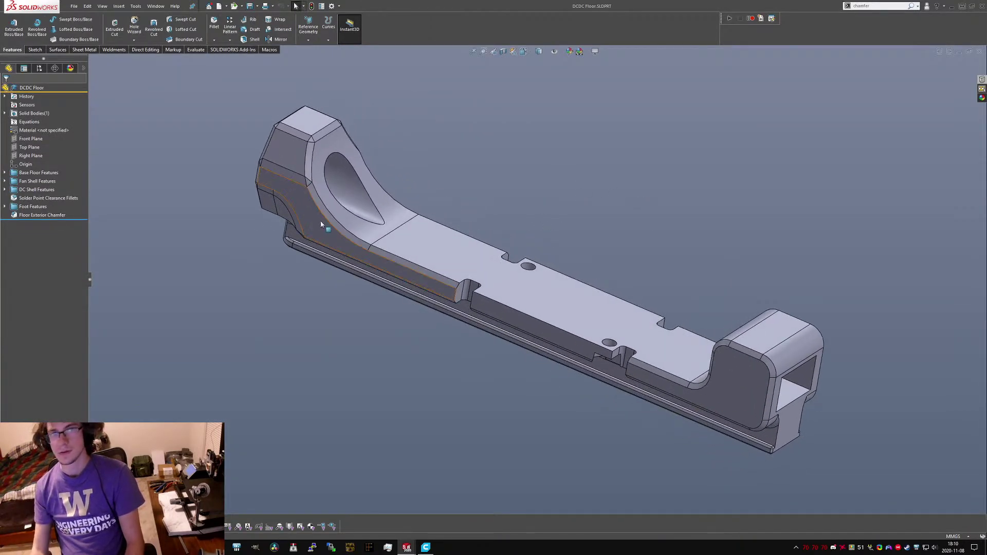
Export the part as DCDC Floor.STL in the Custom Fume Extractor folder, replacing the existing file.
left_click(87, 6)
mouse_move(74, 5)
left_click(88, 99)
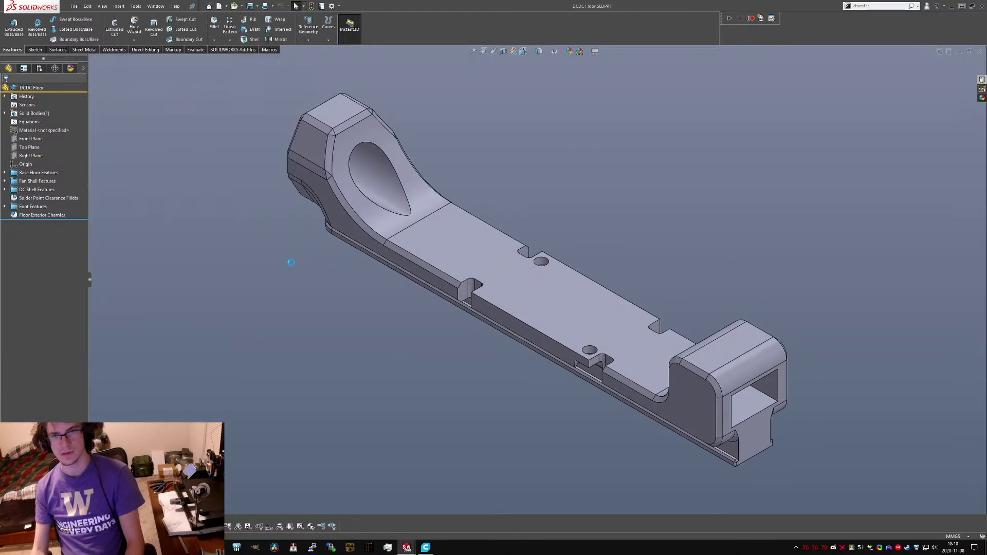
left_click(119, 213)
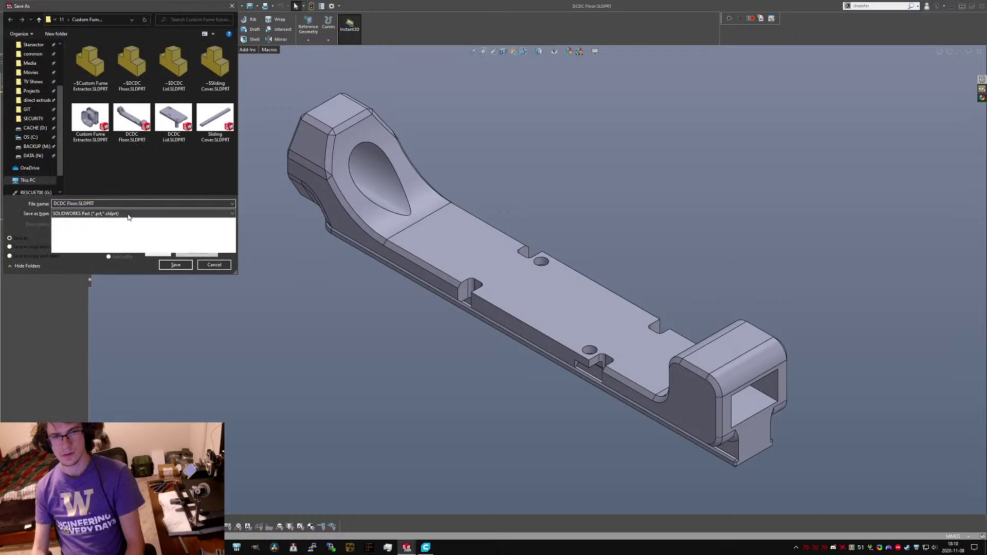
left_click(62, 383)
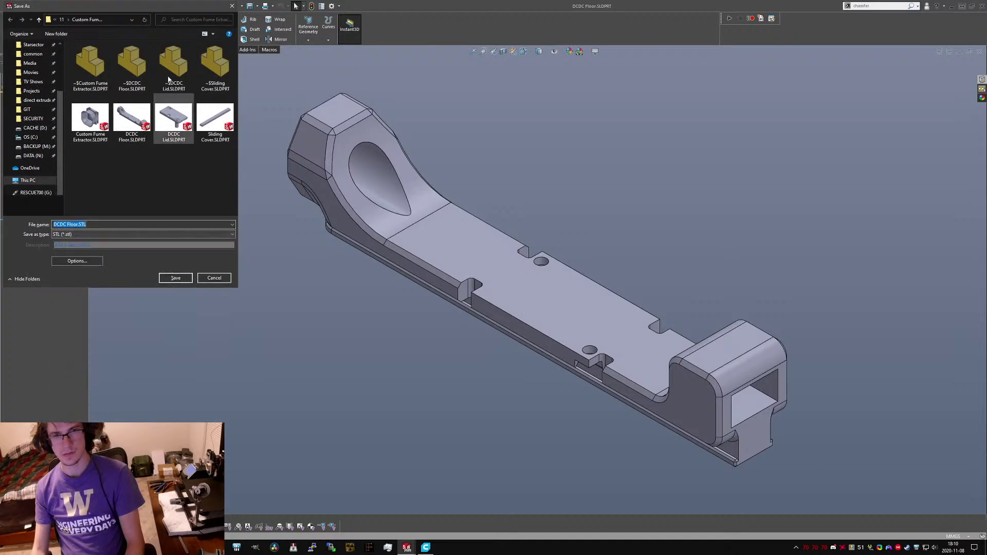
left_click(213, 33)
left_click(236, 84)
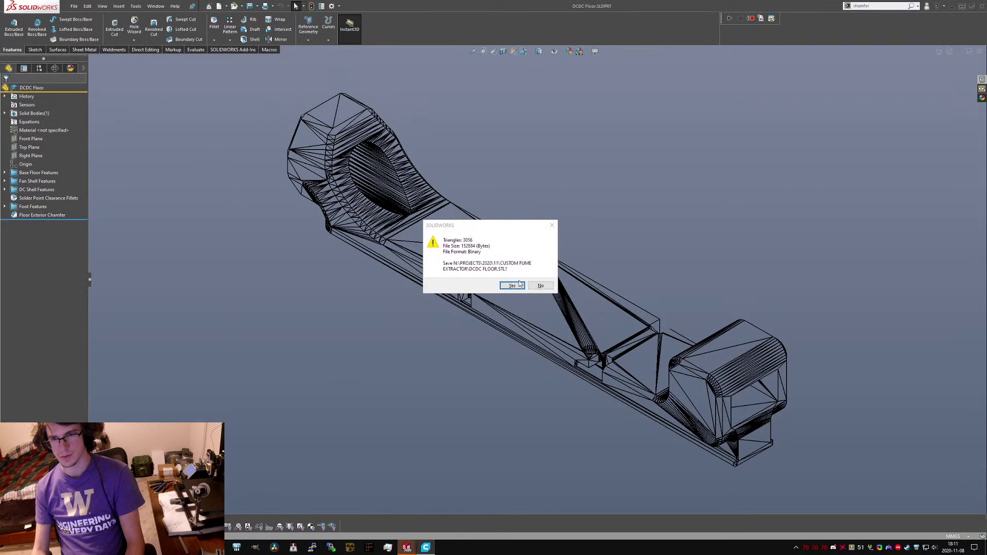
left_click(512, 286)
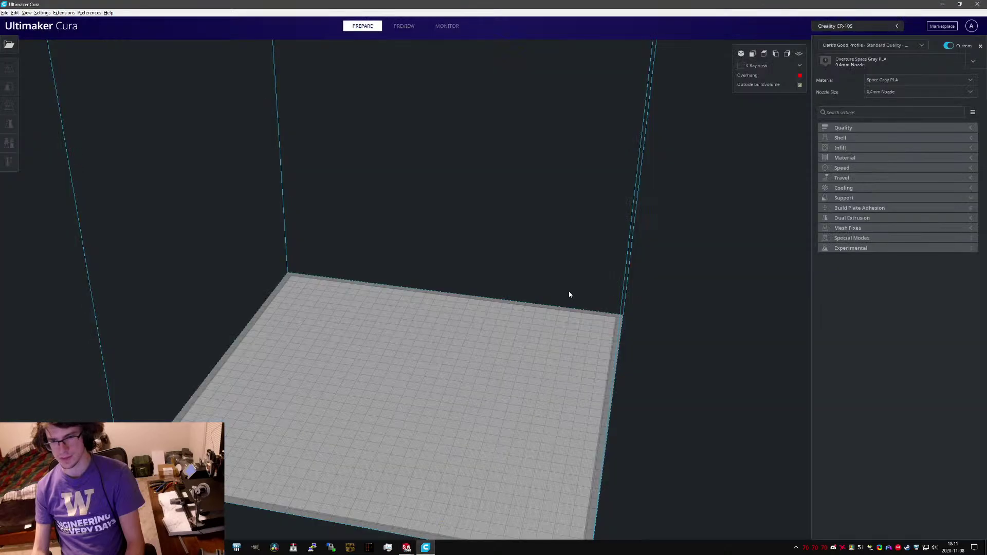
Switch to Cura and load DCDC Floor.STL from the Projects/2020/11/Custom Fume Extractor folder.
scroll(555, 261, "down", 3)
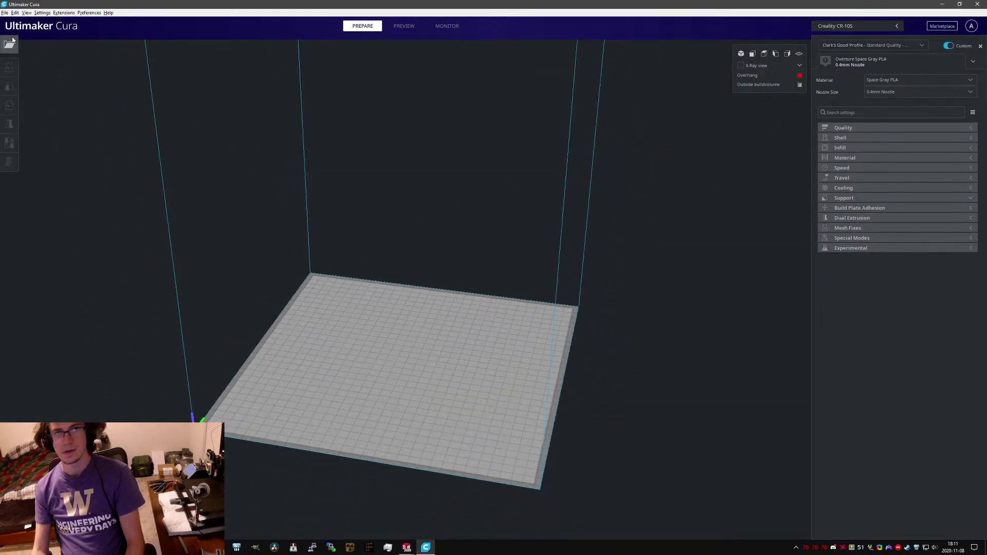
left_click(10, 43)
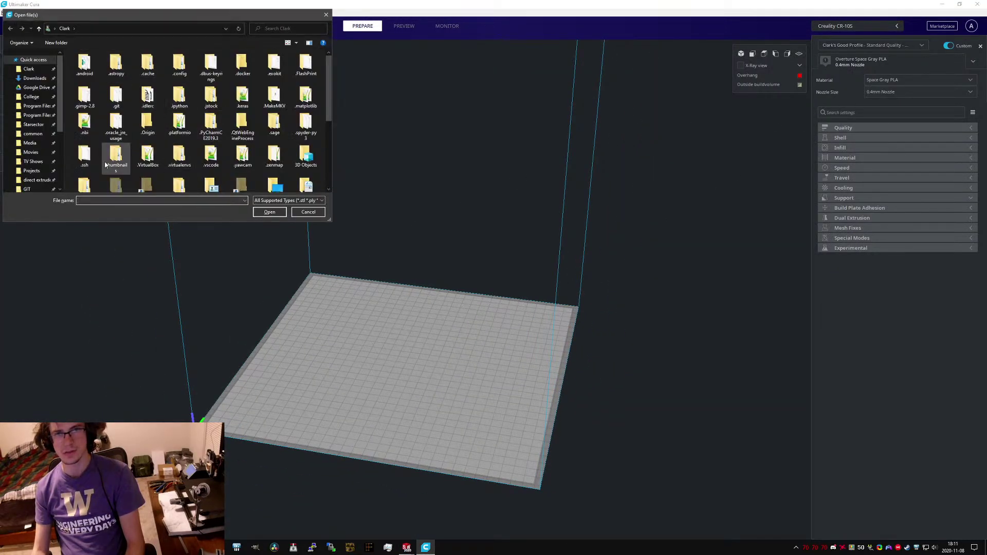
left_click(39, 172)
double_click(95, 74)
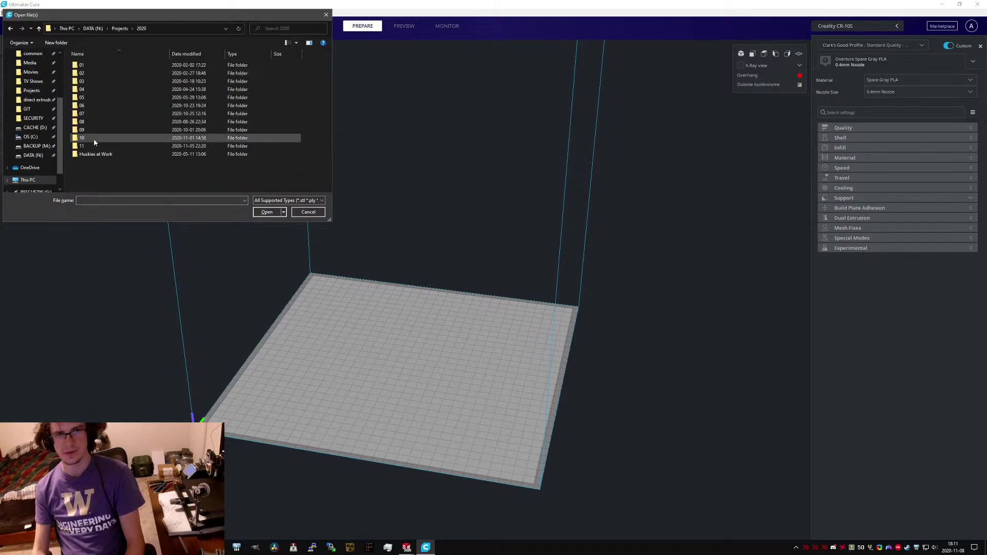
double_click(95, 146)
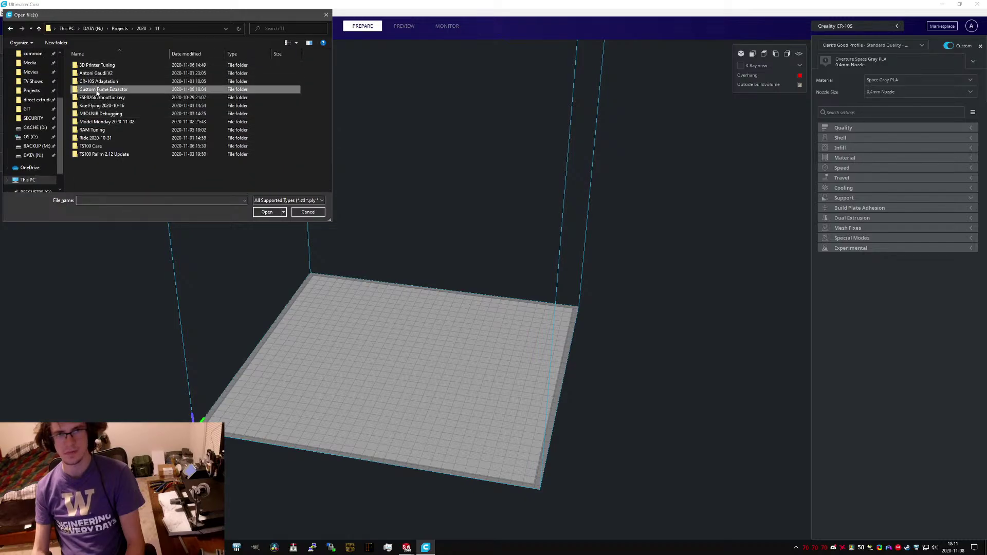
double_click(97, 90)
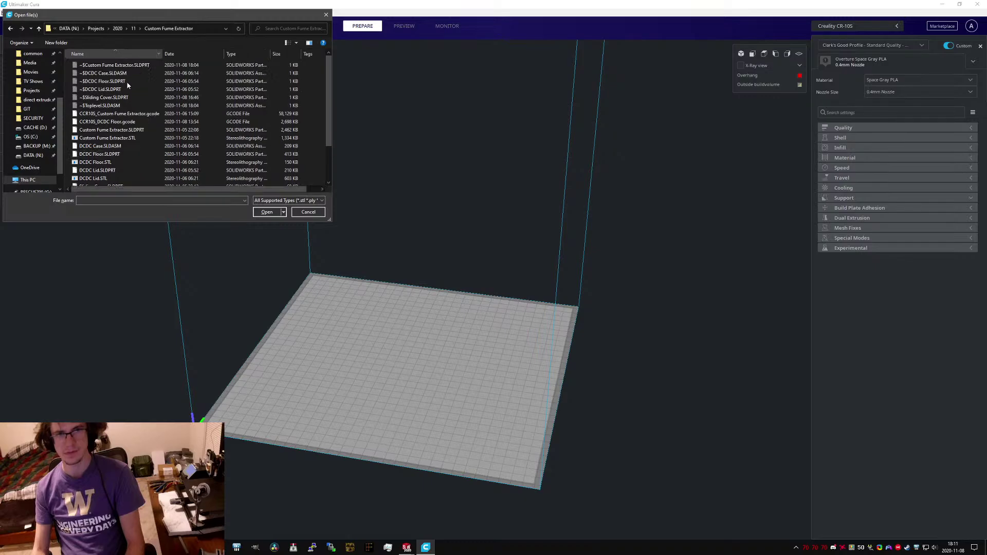
scroll(126, 87, "down", 2)
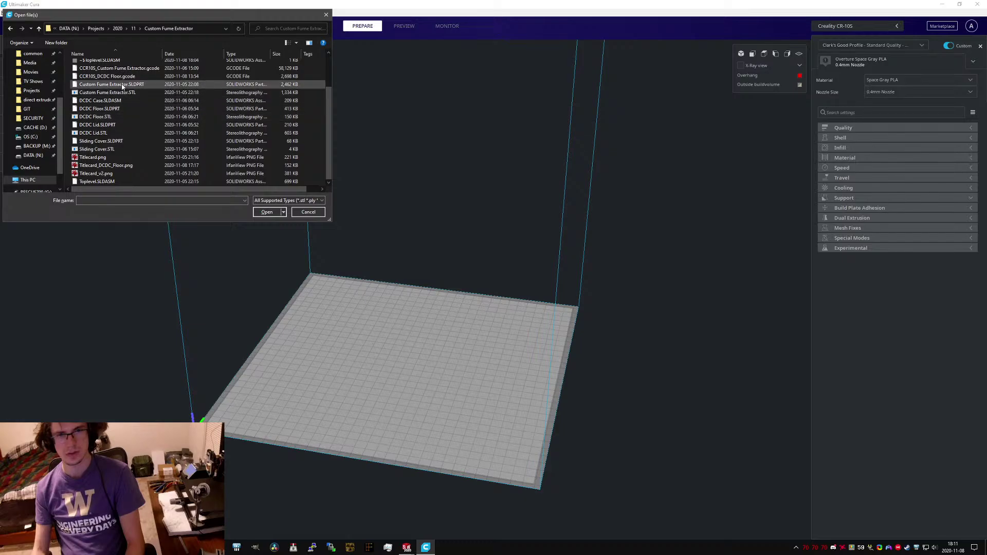
double_click(125, 119)
Examine the loaded DCDC Floor model's orientation, connector ends and notches on the build plate.
right_click_drag(476, 351, 333, 372)
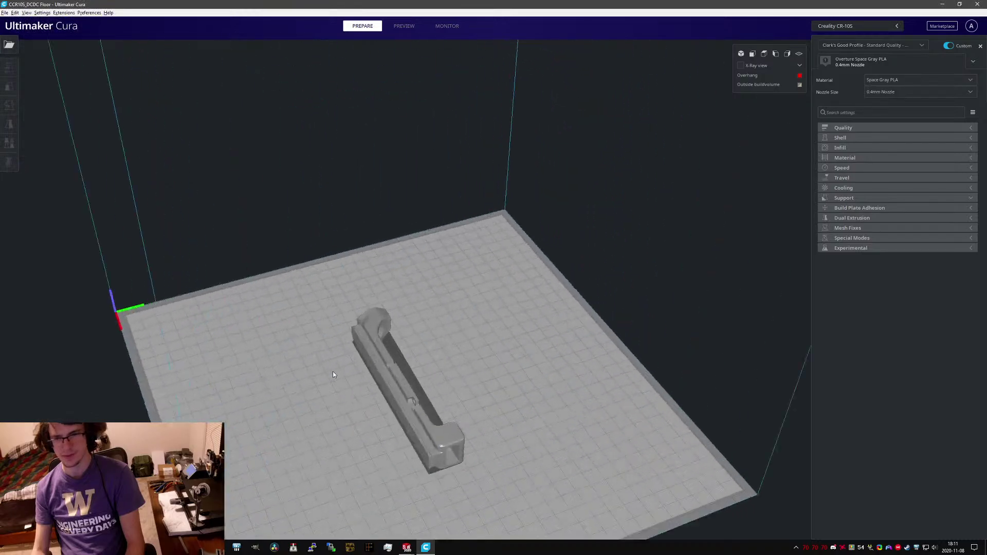
scroll(336, 370, "up", 5)
right_click_drag(344, 213, 432, 194)
left_click(421, 266)
left_click_drag(431, 194, 425, 177)
left_click(428, 179)
left_click(378, 261)
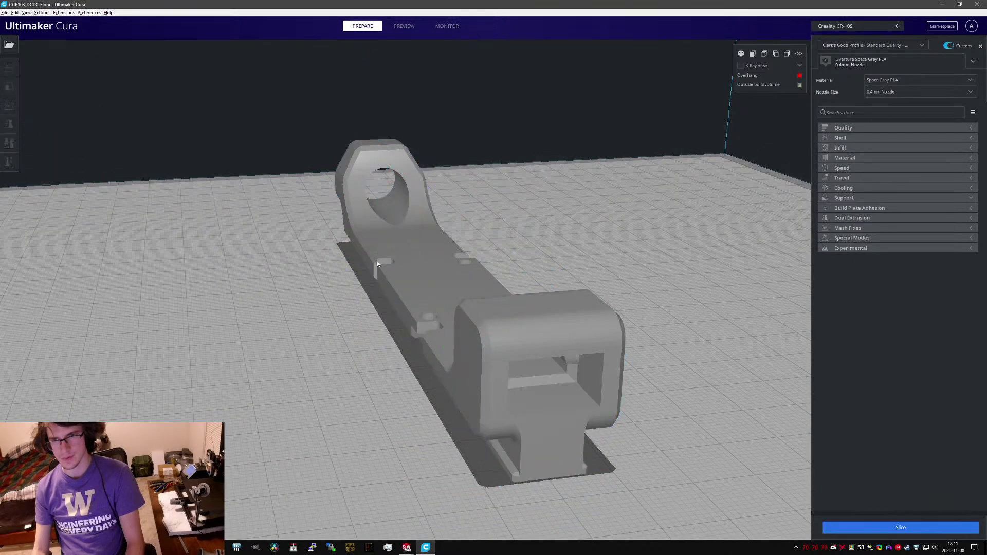
right_click_drag(378, 261, 516, 452)
Slice the DCDC Floor and show its layer preview.
left_click(897, 533)
right_click_drag(480, 288, 369, 313)
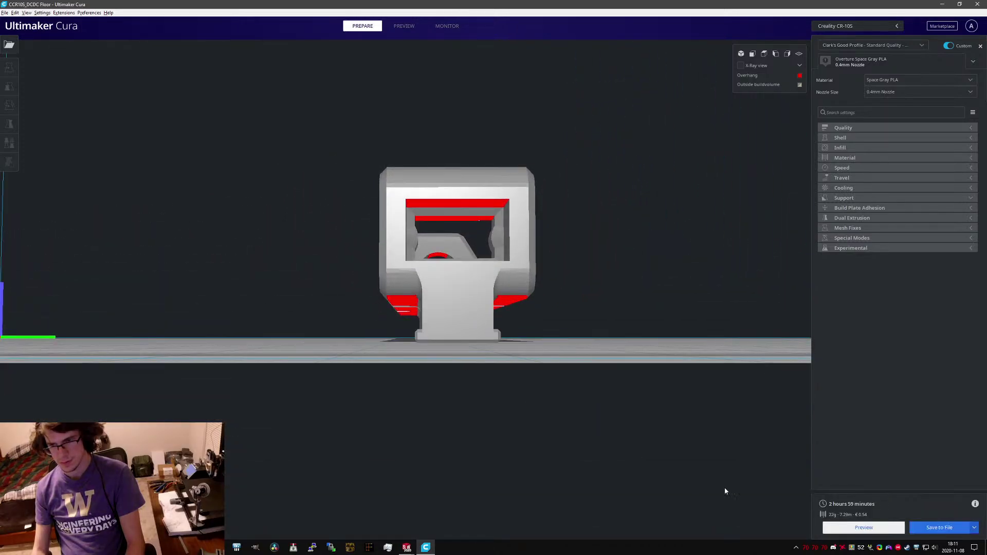
left_click(880, 528)
Examine the sliced part's supports from below, the sides and the connector end, including the infill at a low layer.
right_click_drag(381, 272, 474, 261)
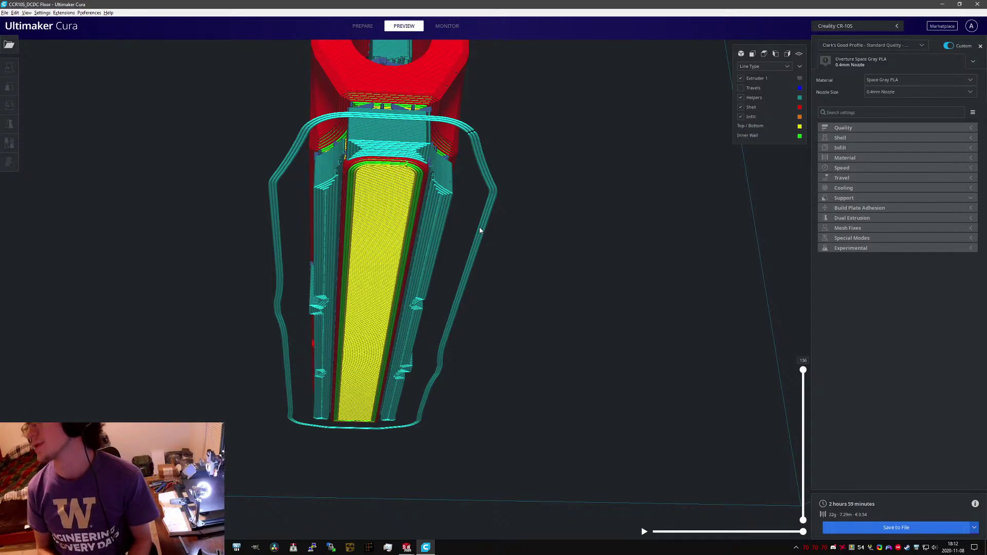
right_click_drag(714, 230, 277, 371)
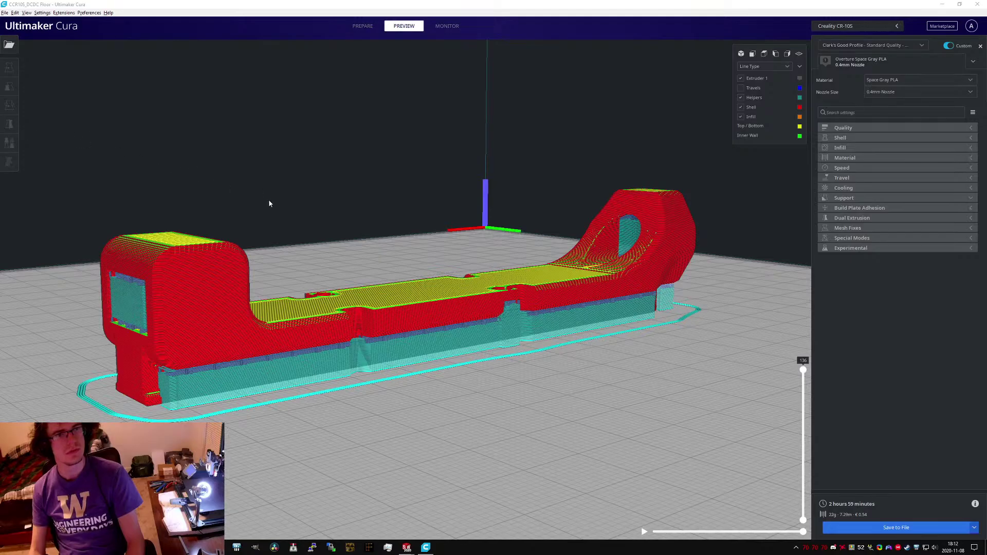
right_click_drag(269, 205, 486, 268)
scroll(372, 266, "up", 3)
right_click_drag(372, 267, 85, 149)
scroll(306, 179, "down", 5)
scroll(477, 322, "up", 3)
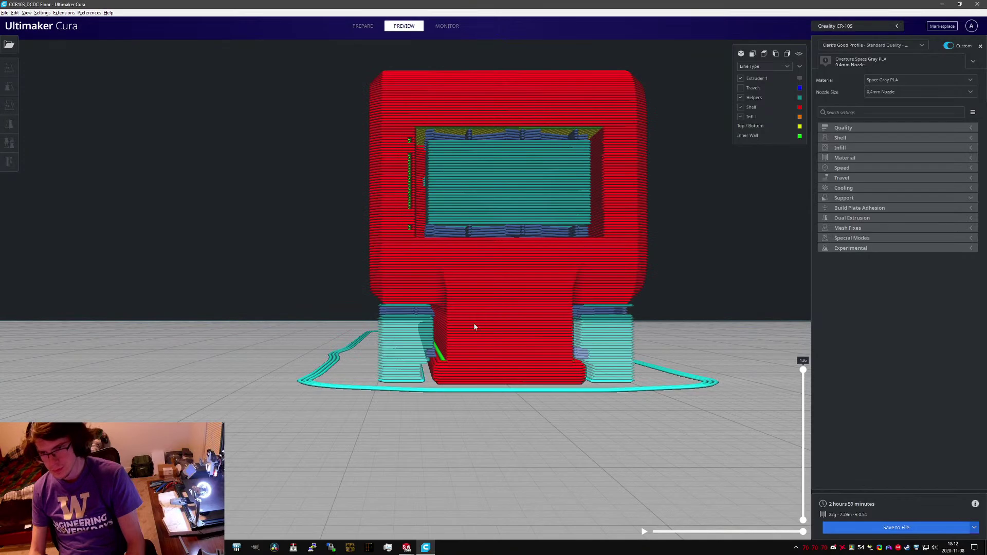
right_click_drag(475, 327, 470, 331)
left_click_drag(803, 370, 800, 504)
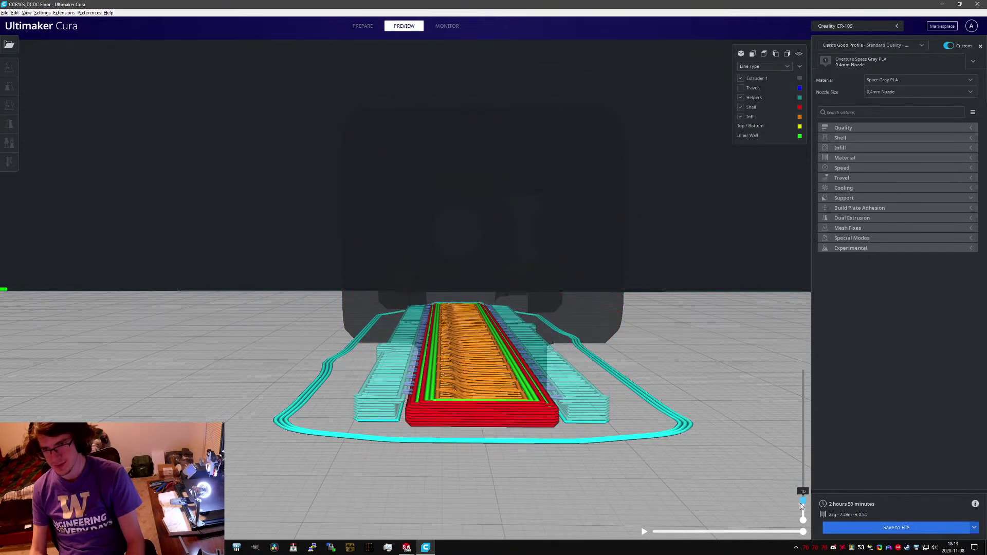
right_click_drag(567, 374, 461, 408)
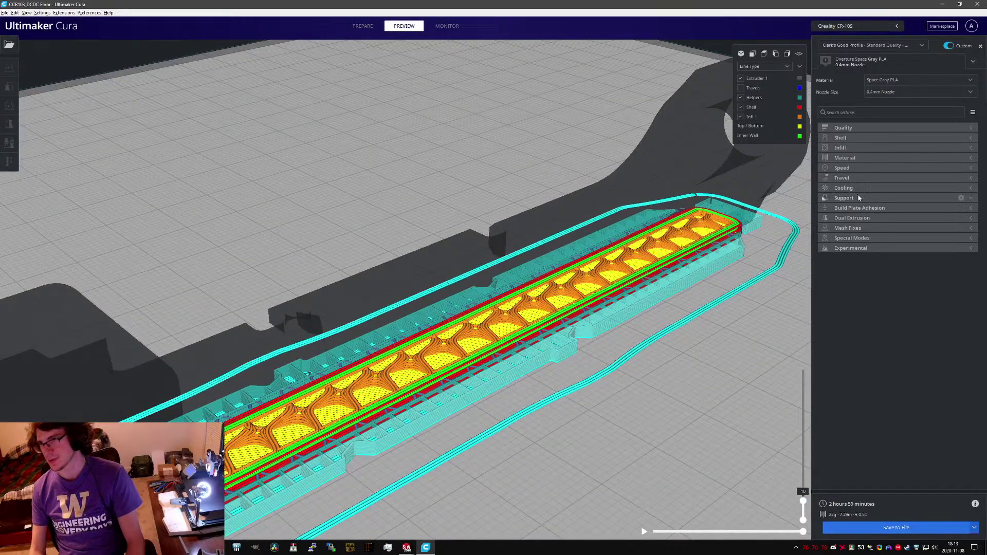
Set Support Placement to Touching Buildplate, re-slice, and check the supports at the connector end with the upper layers shown.
left_click(844, 198)
left_click(951, 227)
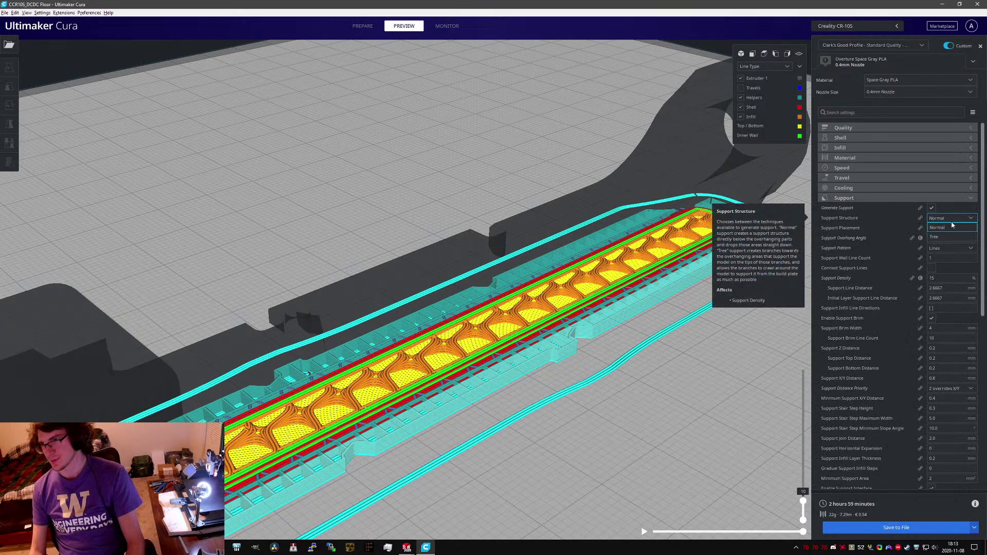
left_click(951, 237)
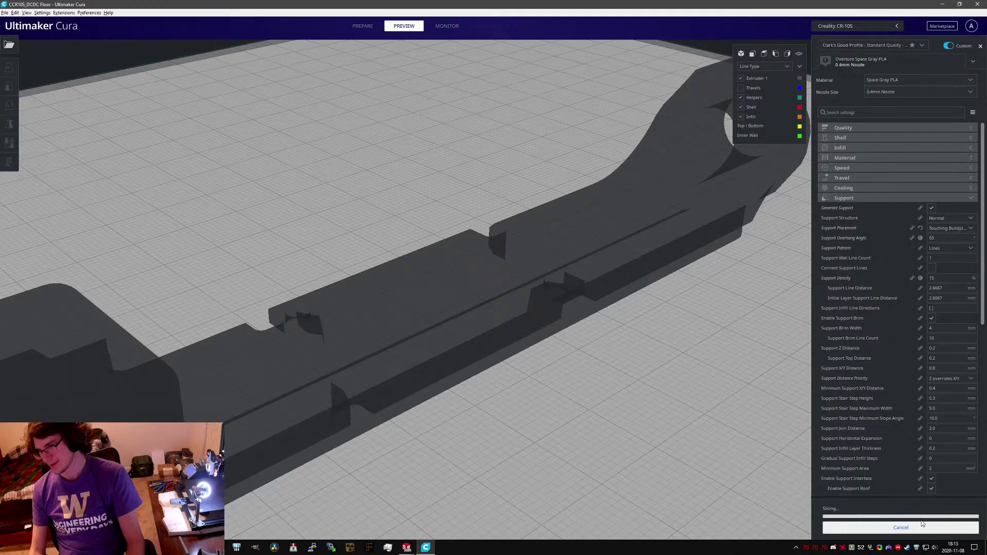
right_click_drag(452, 404, 571, 362)
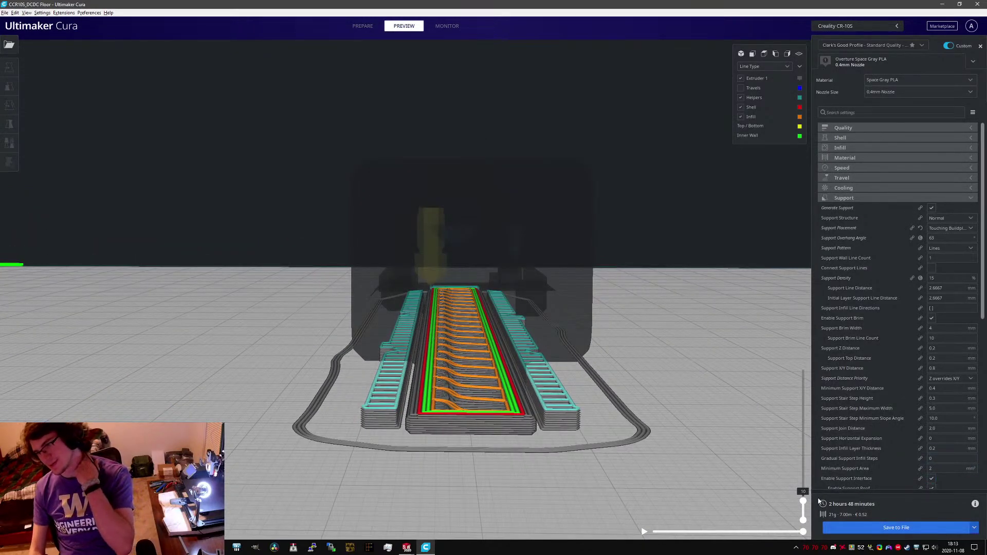
left_click_drag(804, 503, 517, 282)
right_click_drag(429, 309, 427, 276)
Set Support Placement back to Everywhere and re-slice the DCDC Floor.
left_click(948, 229)
left_click(941, 247)
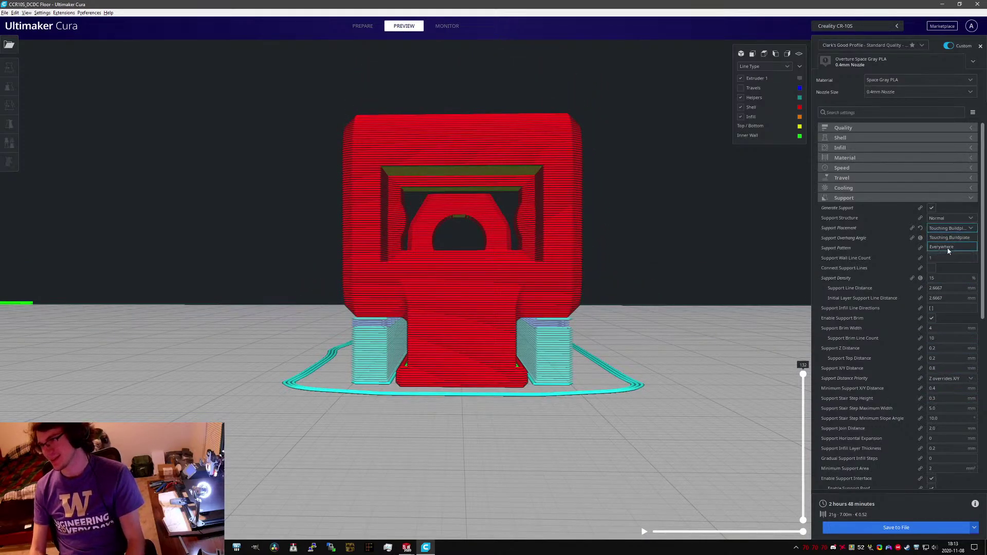
right_click_drag(576, 369, 607, 398)
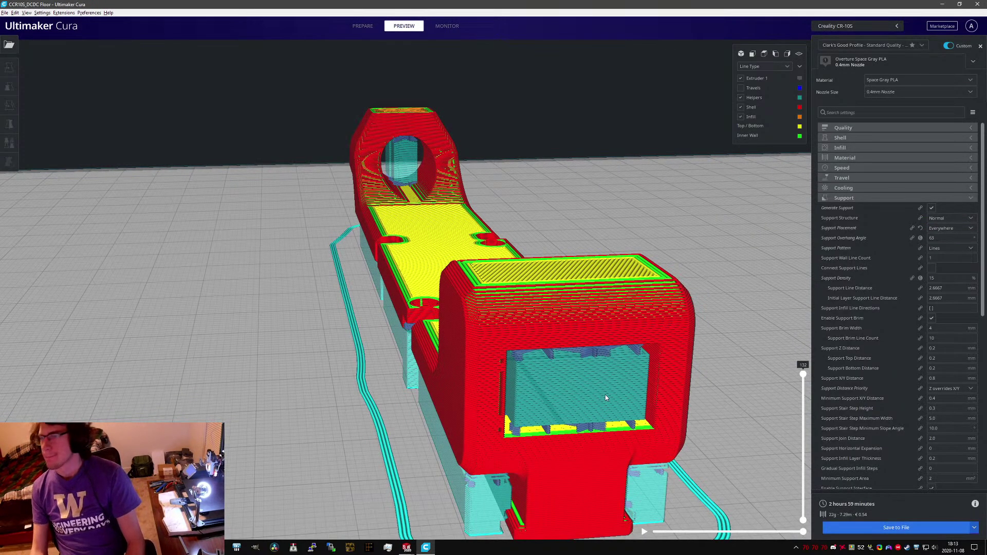
Examine the screw hole beside the notch in the floor and the support generated inside it.
right_click_drag(606, 395, 268, 355)
scroll(319, 353, "up", 5)
middle_click_drag(268, 356, 359, 342)
scroll(359, 339, "up", 5)
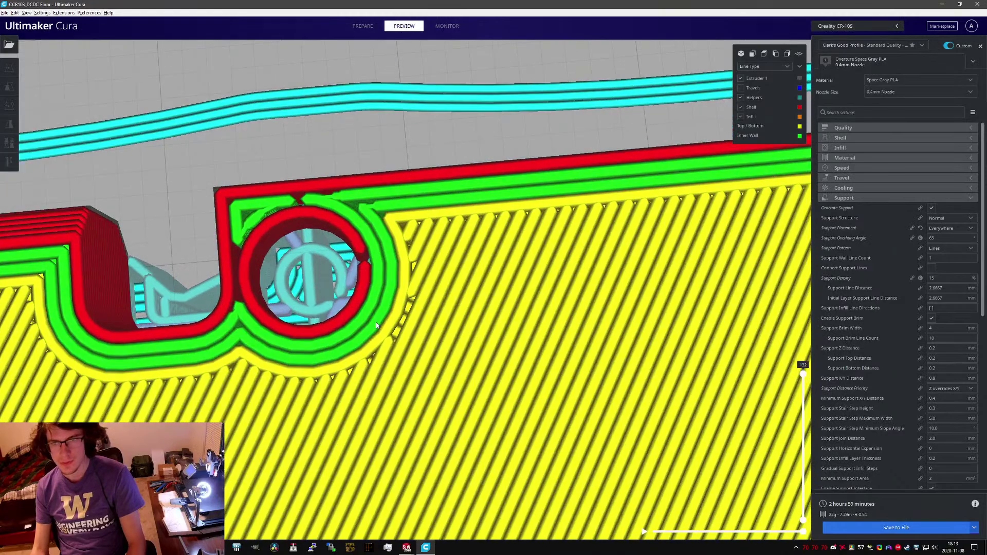
middle_click_drag(360, 304, 430, 338)
middle_click_drag(546, 397, 427, 293)
scroll(489, 347, "up", 6)
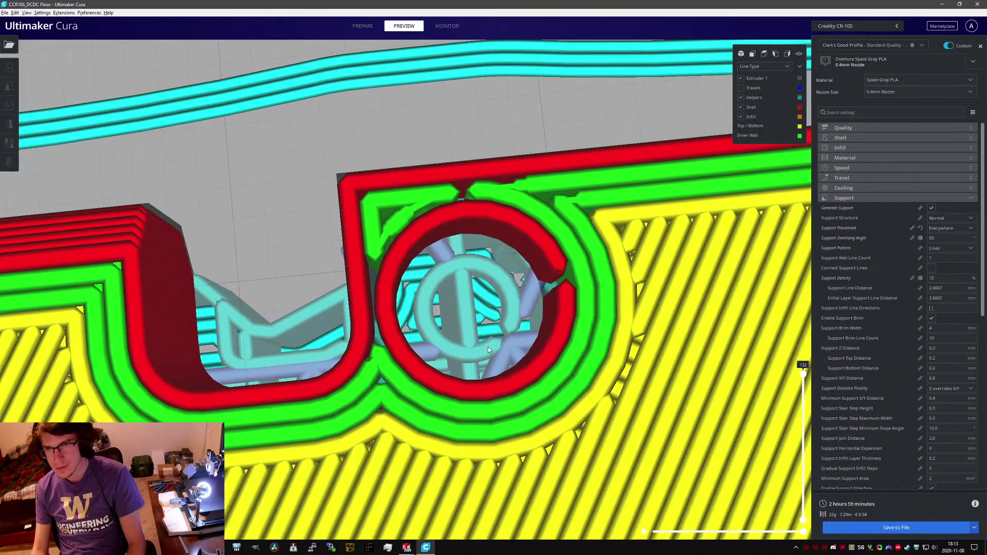
right_click_drag(486, 337, 509, 294)
scroll(448, 308, "down", 3)
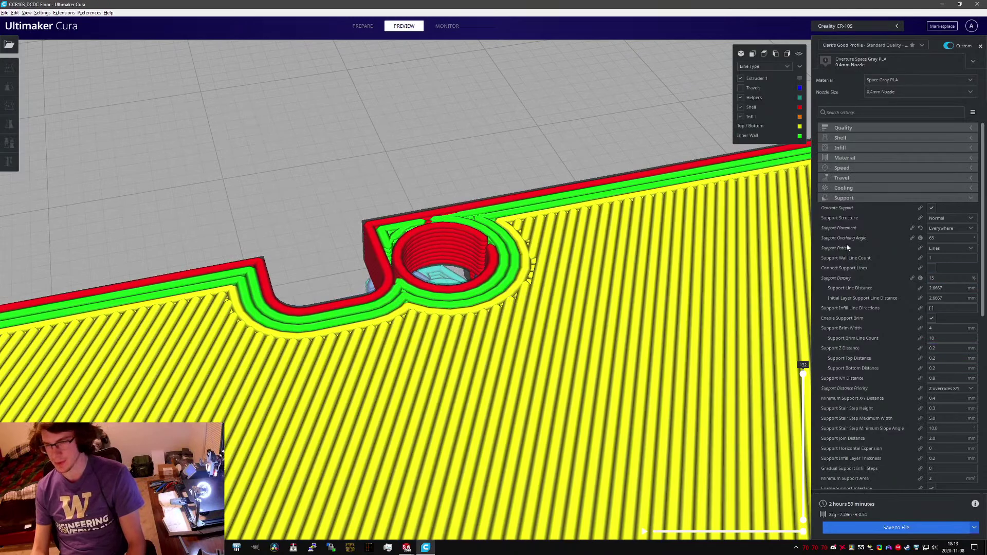
mouse_move(846, 248)
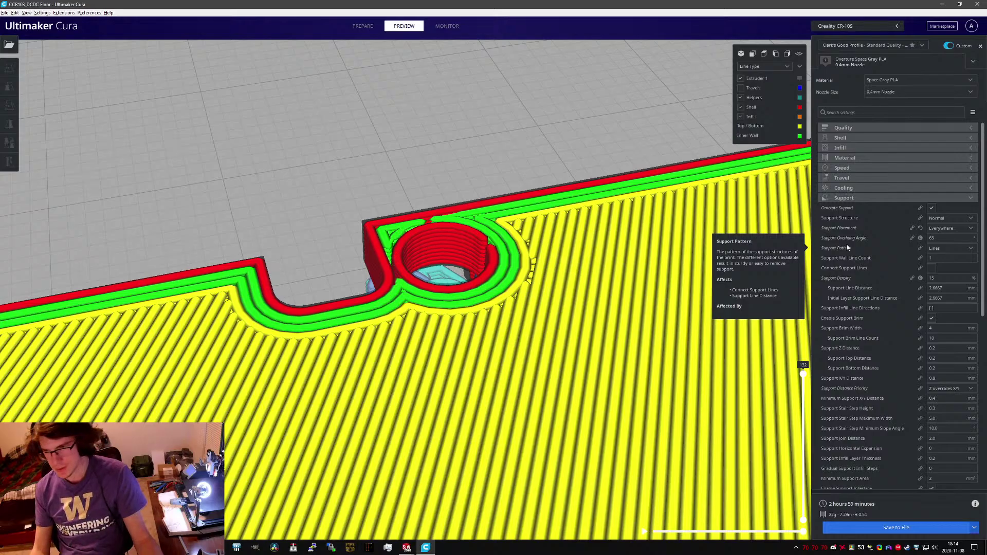
scroll(566, 268, "down", 5)
Save the sliced print as CCR10S_DCDC Floor.gcode, replacing the existing file, and open its containing folder.
right_click_drag(566, 267, 414, 214)
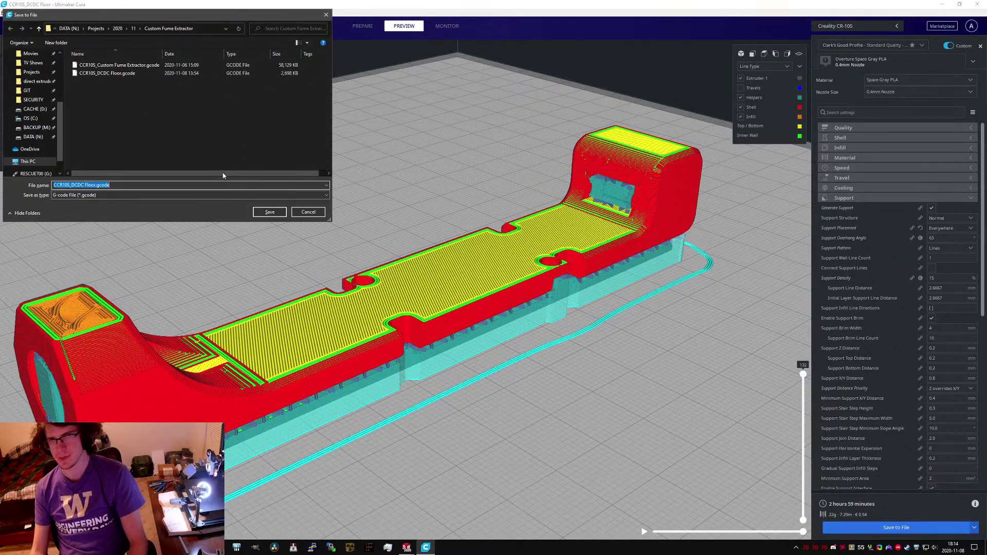
left_click(270, 213)
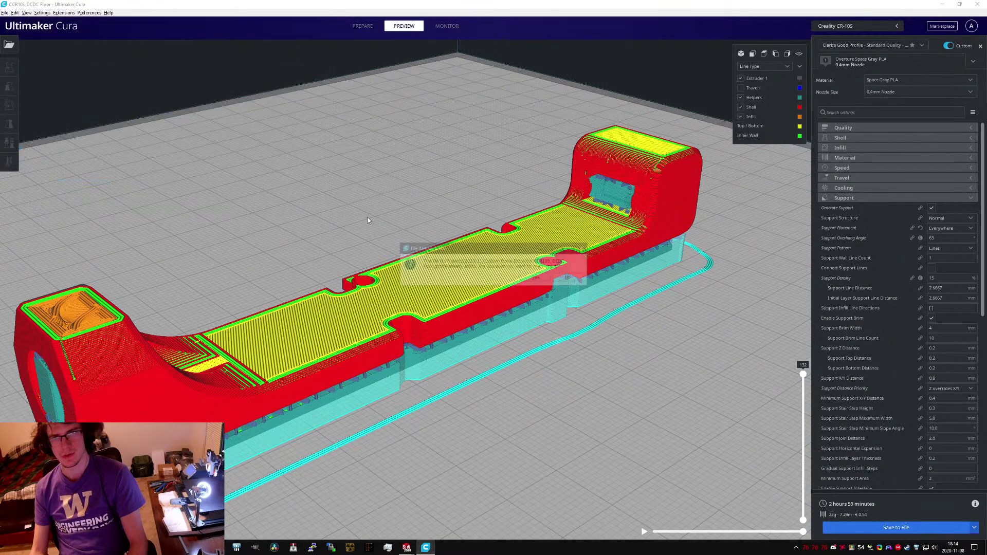
left_click(535, 279)
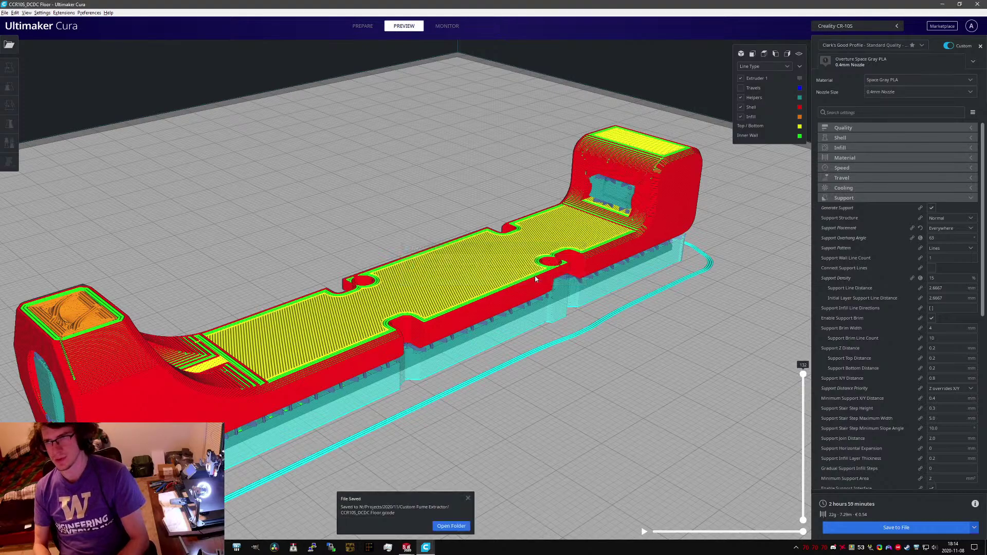
left_click(442, 527)
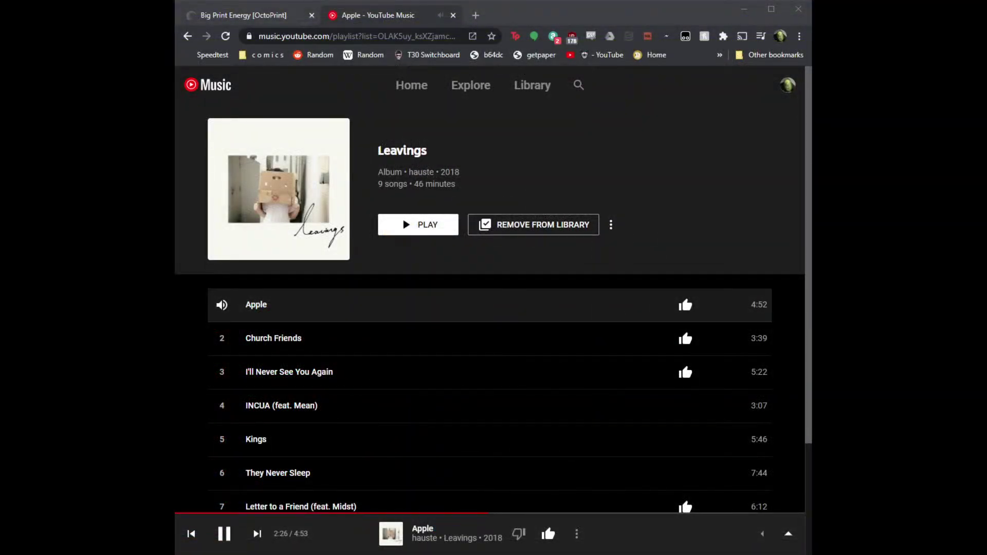
Switch to the OctoPrint page, separate the music tab from its window, and connect to the Creality CR-10S printer.
left_click(246, 15)
left_click_drag(396, 15, 391, 67)
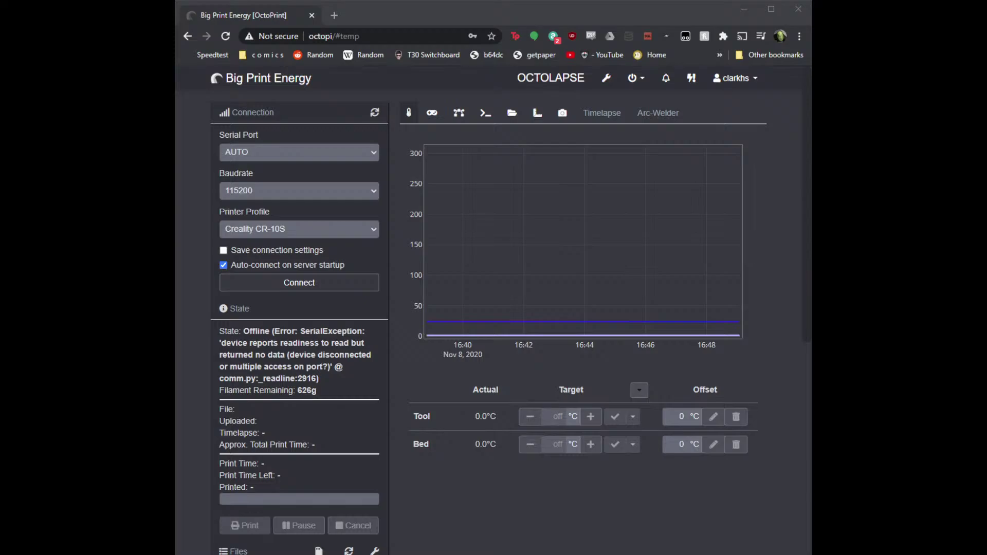
scroll(249, 118, "down", 4)
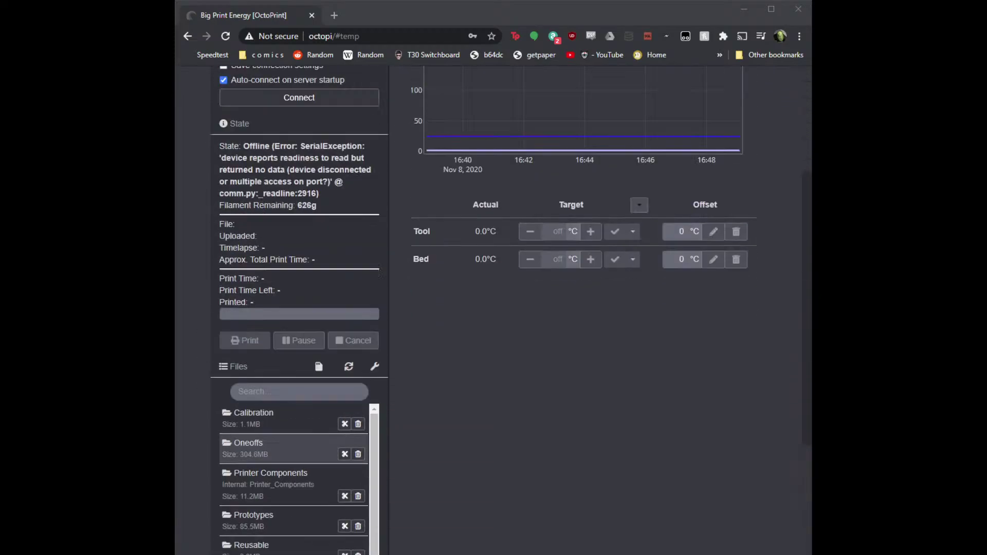
scroll(250, 117, "up", 3)
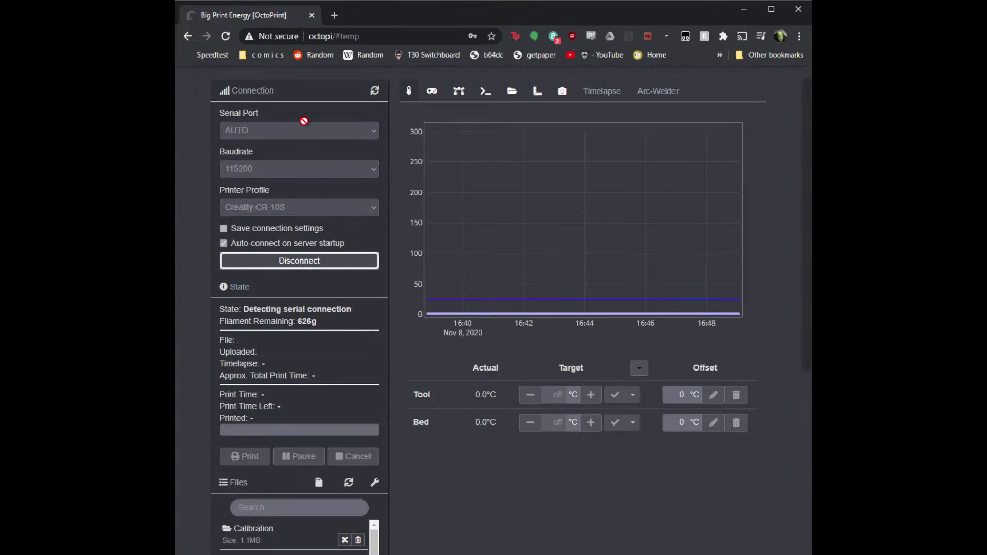
Open the Tools folder in OctoPrint's file list and upload CCR10S_DCDC Floor.gcode into it.
scroll(374, 257, "down", 2)
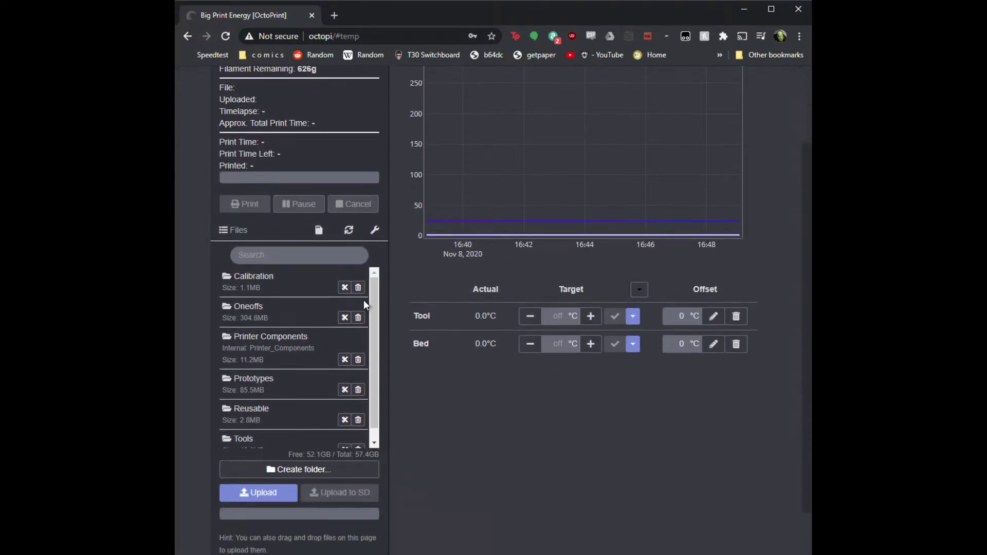
scroll(279, 359, "down", 1)
scroll(273, 347, "up", 1)
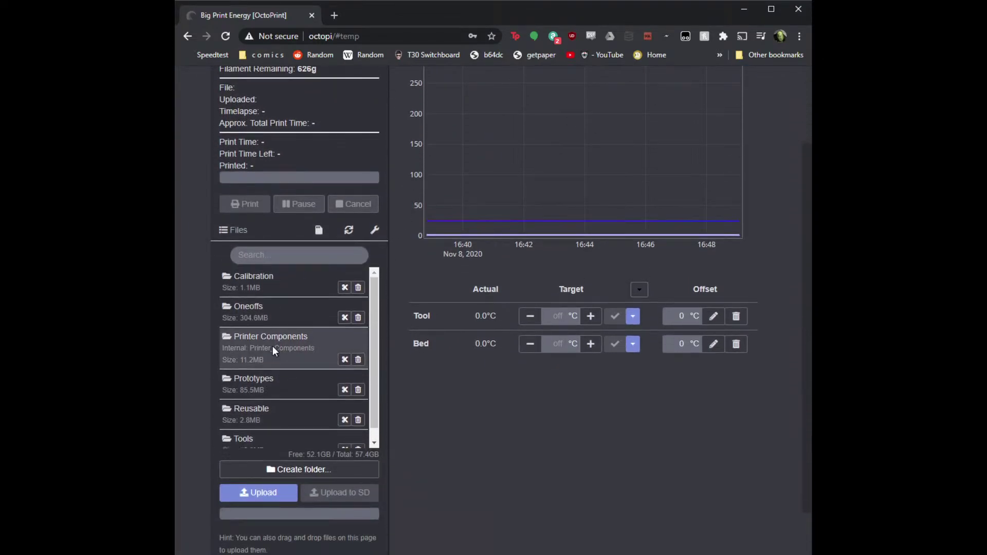
scroll(250, 411, "down", 1)
left_click(242, 432)
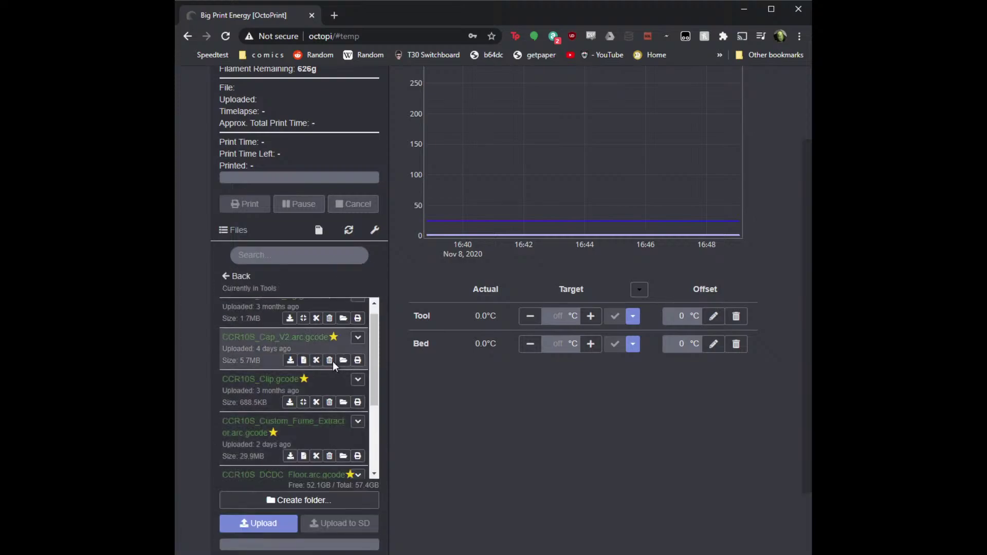
scroll(333, 362, "down", 3)
scroll(319, 406, "up", 1)
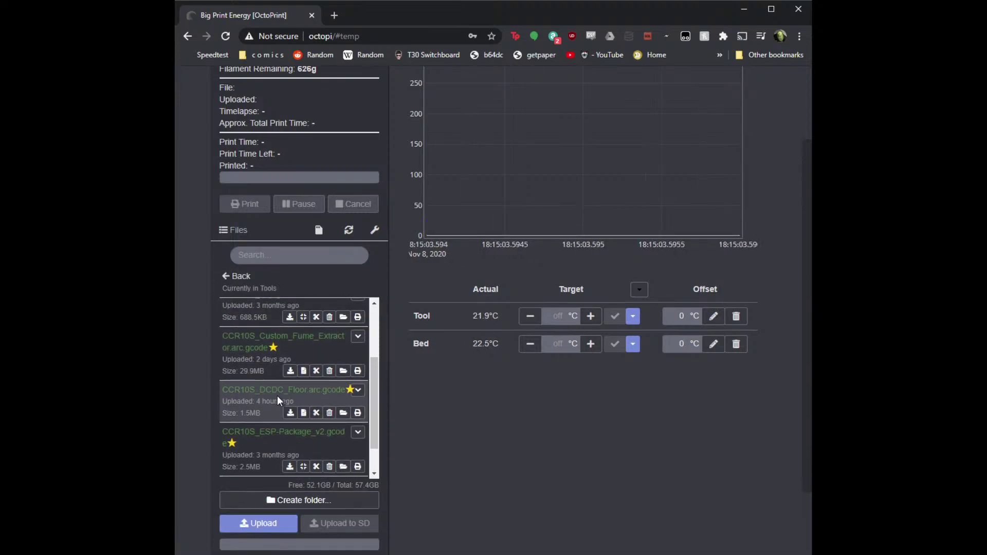
left_click_drag(178, 412, 271, 473)
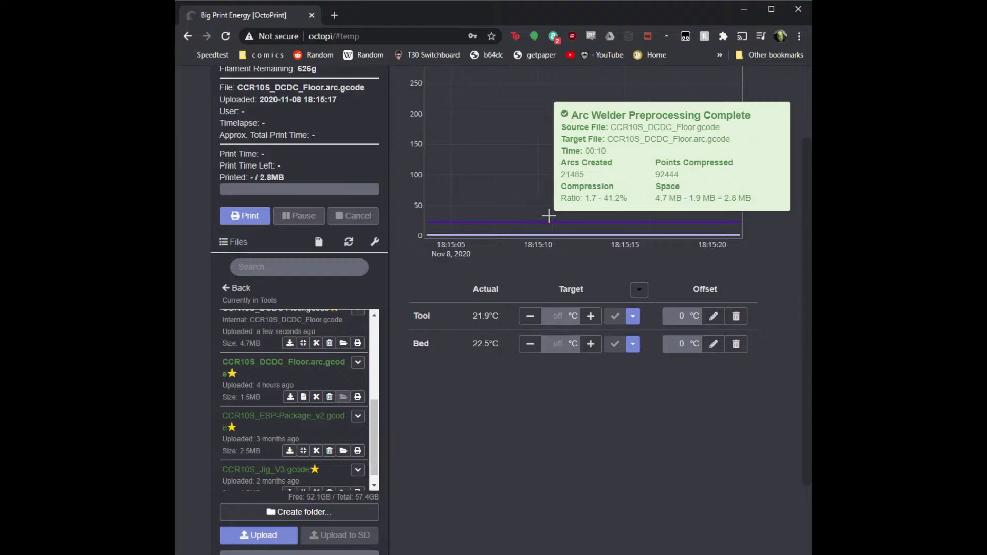
Preheat the printer with the PLA preset, tool 190°C and bed 60°C.
mouse_move(548, 216)
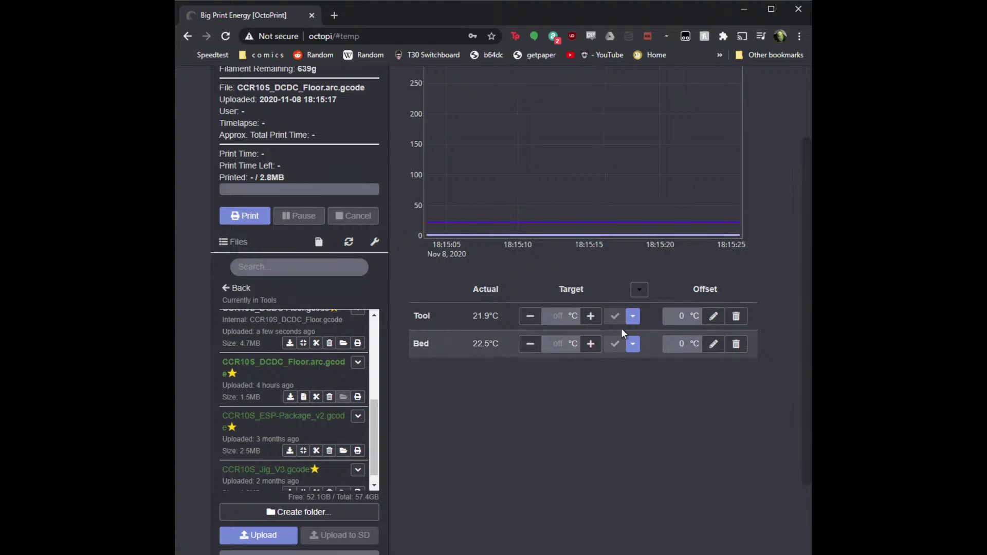
scroll(761, 231, "up", 2)
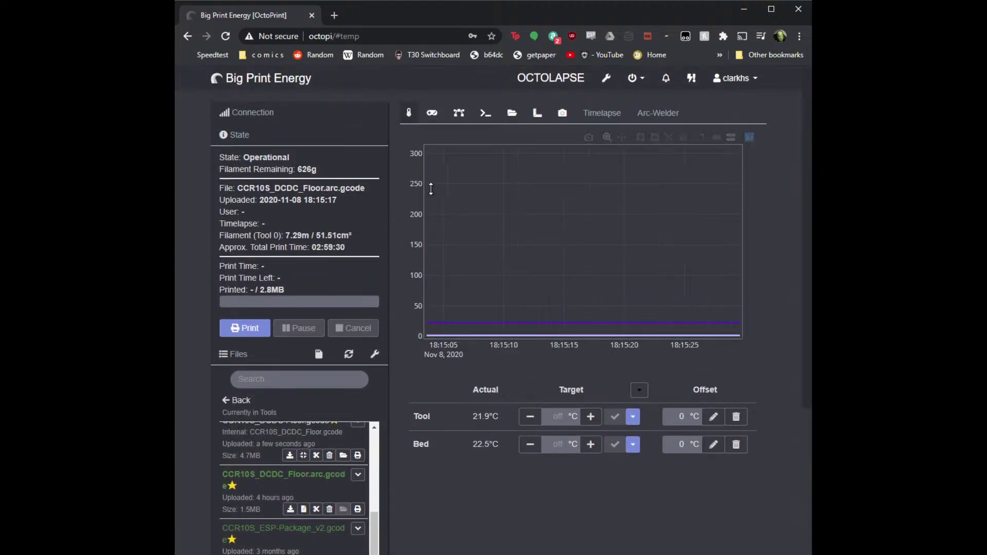
left_click(639, 390)
left_click(628, 437)
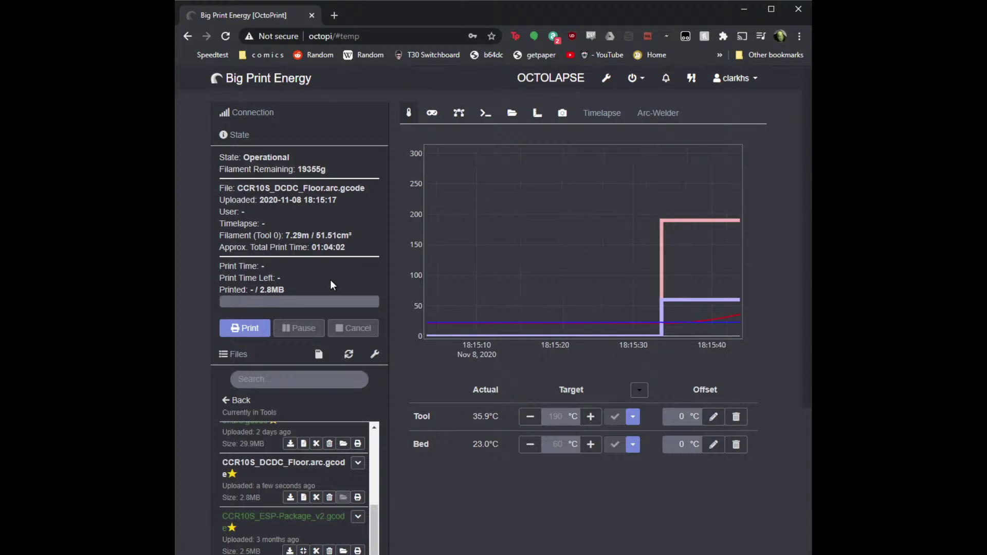
Open the PrintTimeGenius Plugin settings in OctoPrint and look through its list of files to analyze.
left_click(606, 78)
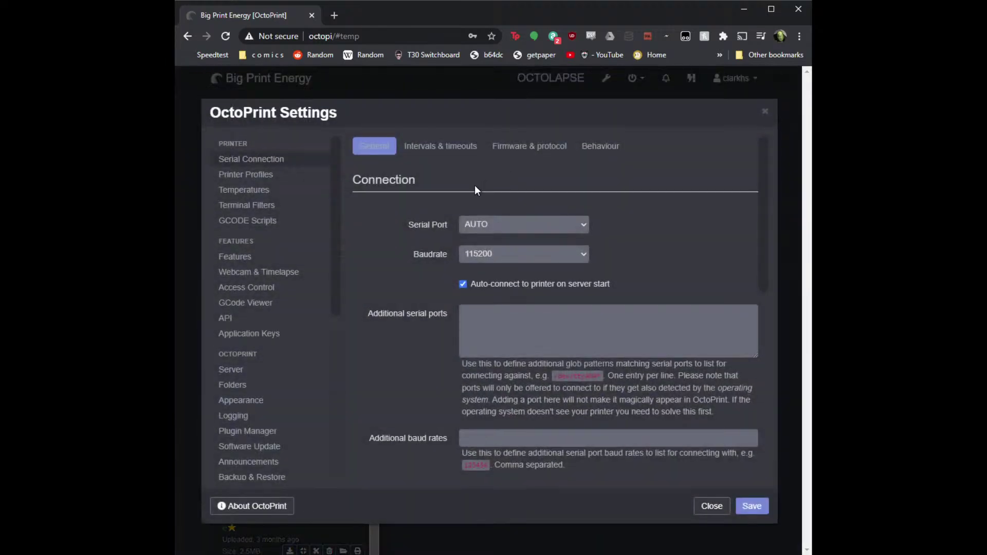
scroll(245, 369, "down", 2)
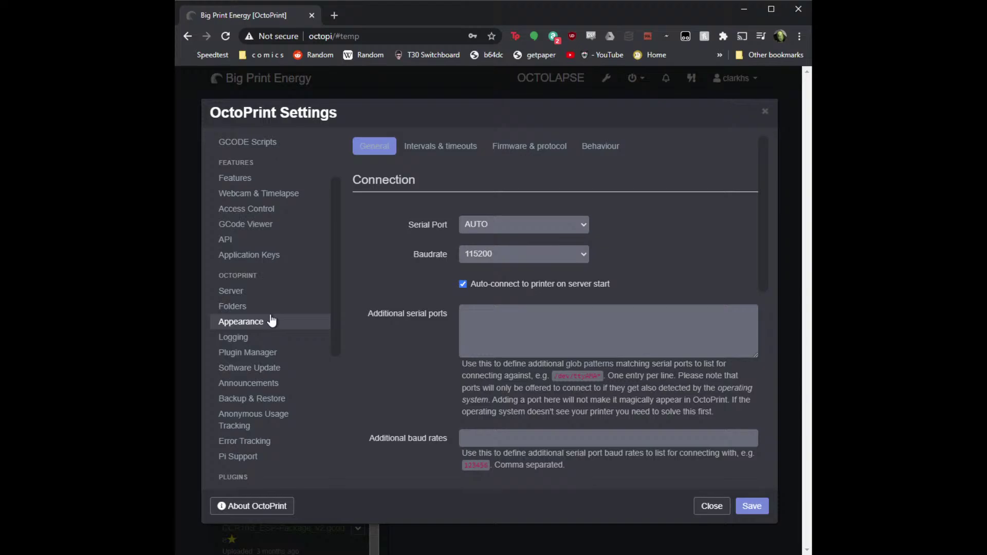
scroll(278, 342, "down", 5)
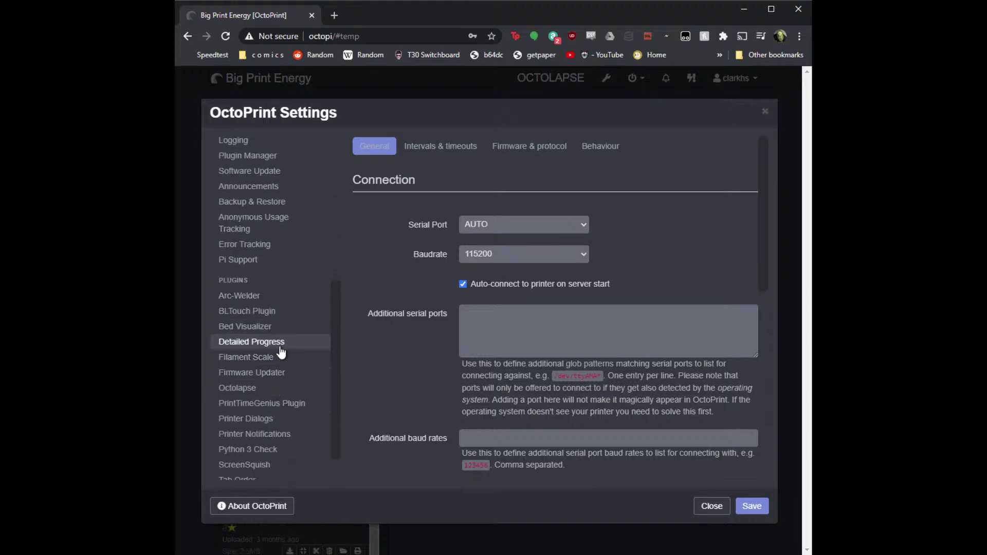
left_click(280, 345)
scroll(281, 319, "down", 1)
left_click(292, 365)
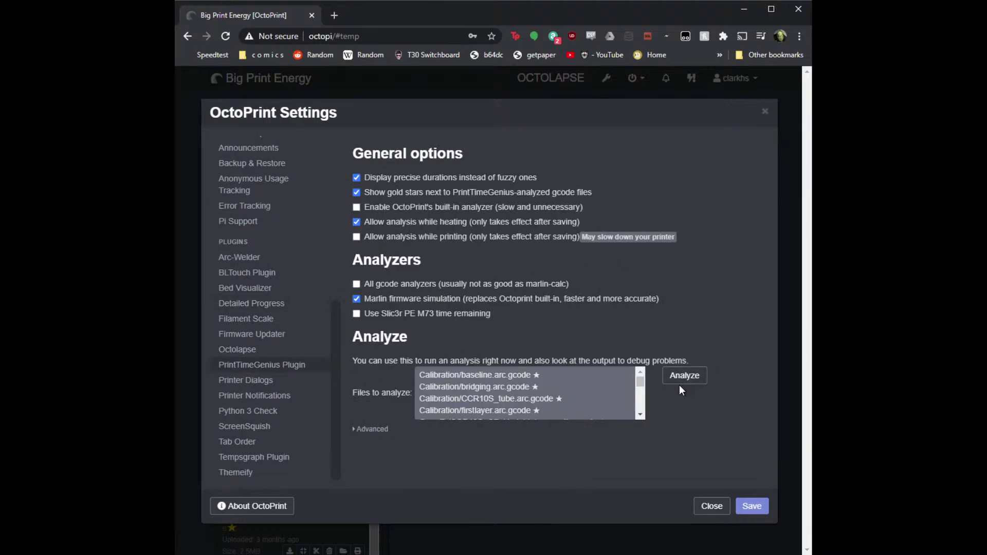
scroll(514, 401, "down", 8)
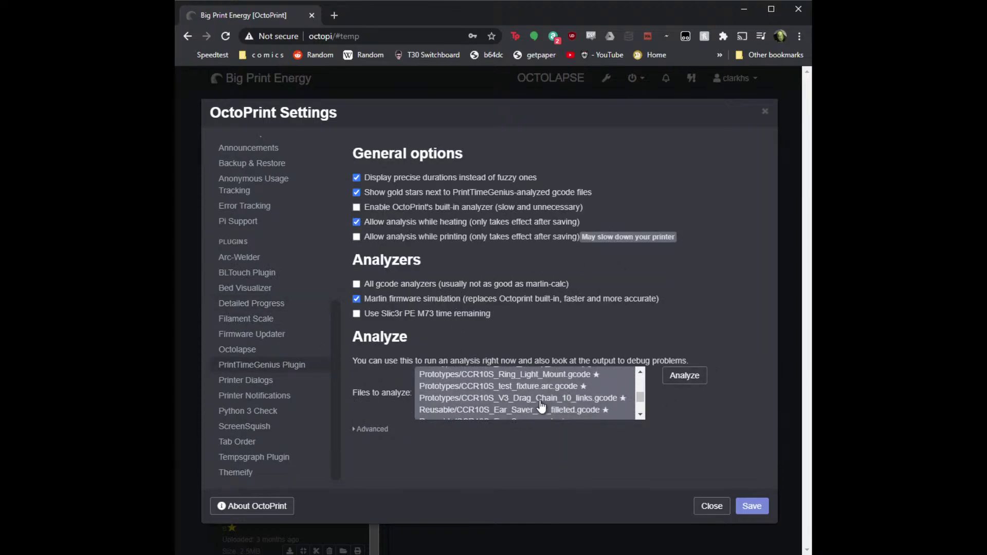
scroll(542, 407, "down", 3)
scroll(542, 406, "up", 10)
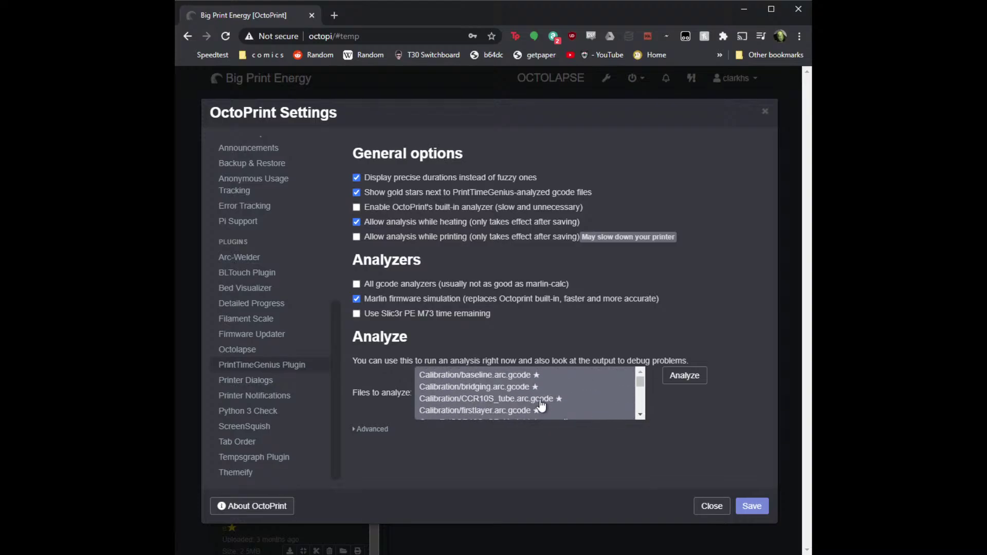
Under the advanced PrintTimeGenius options, delete the compensation entry with the actual total of 132486.7 and save the settings.
left_click(376, 432)
scroll(402, 385, "down", 3)
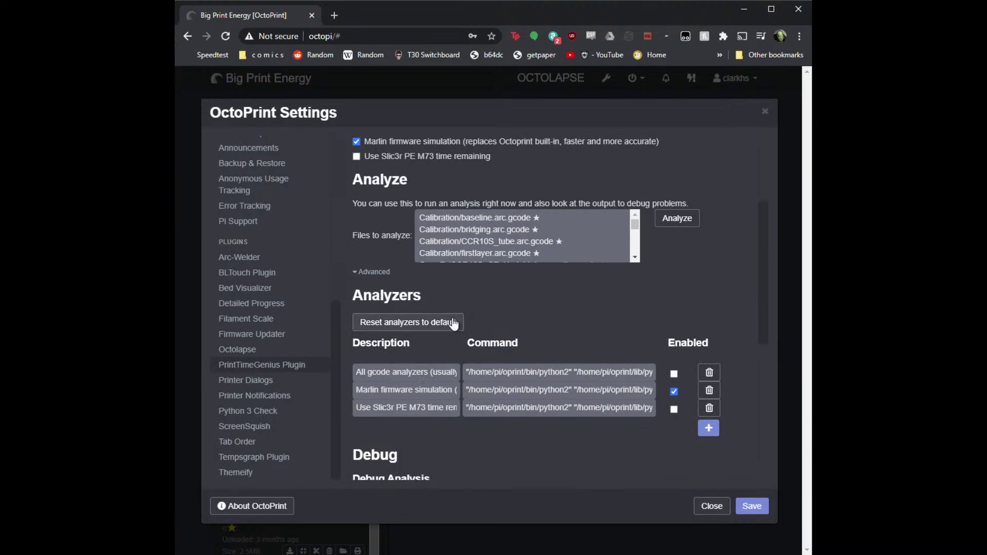
scroll(519, 297, "down", 6)
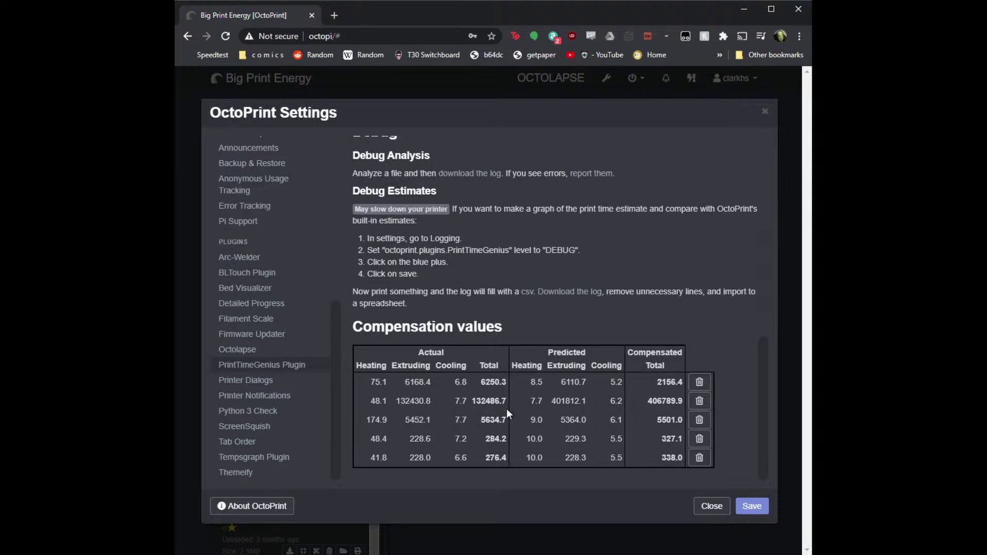
left_click(699, 402)
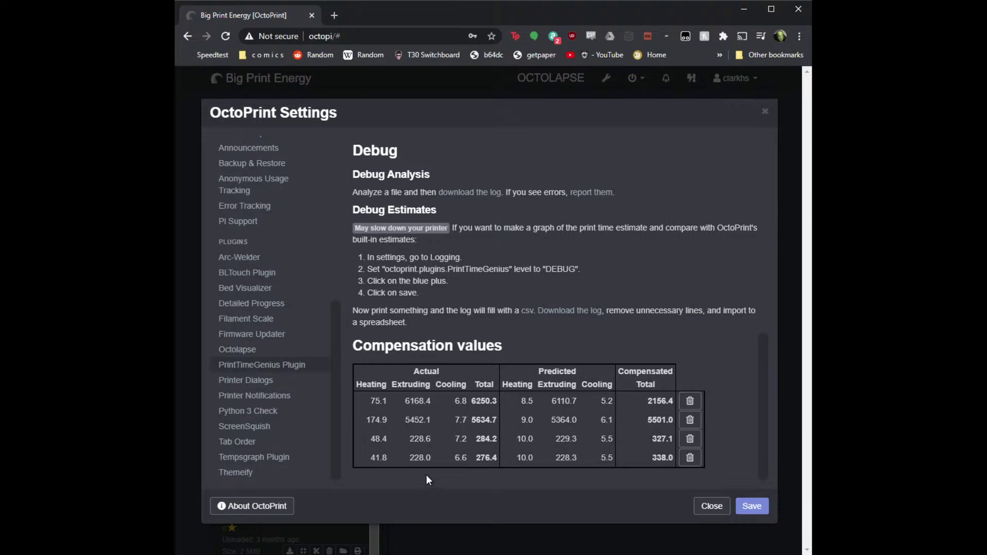
left_click(743, 502)
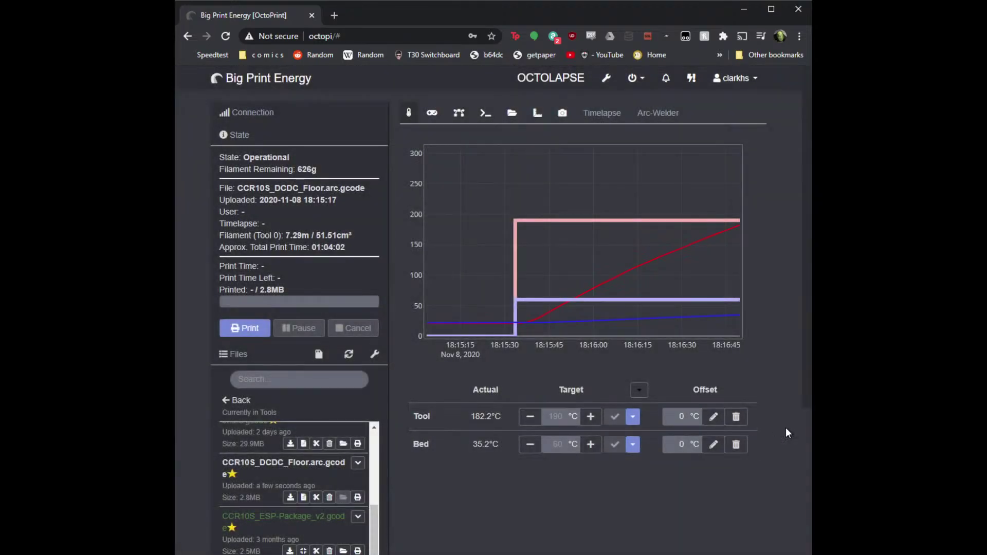
Expand the details of CCR10S_DCDC_Floor.arc.gcode to check its estimated print time.
scroll(387, 196, "down", 1)
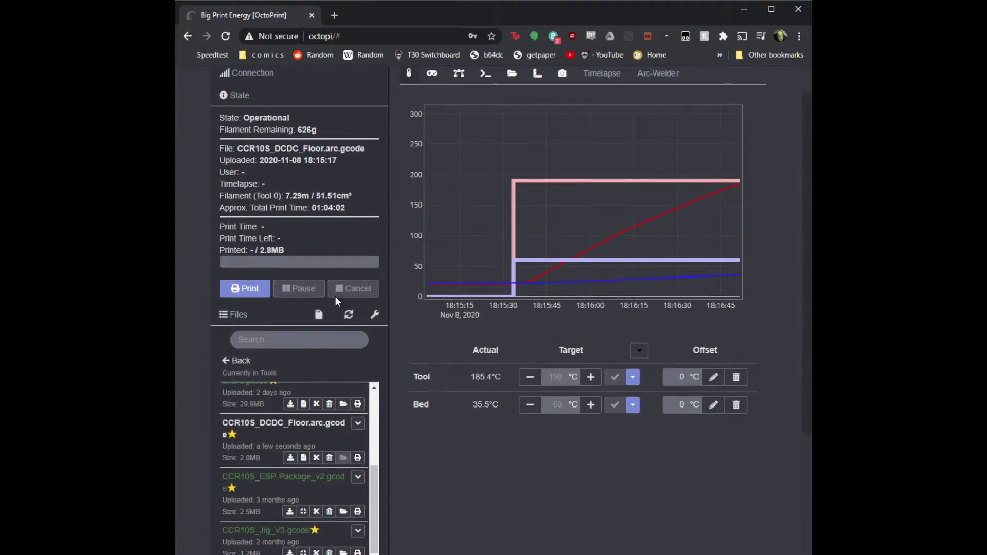
scroll(335, 297, "down", 4)
scroll(368, 301, "up", 1)
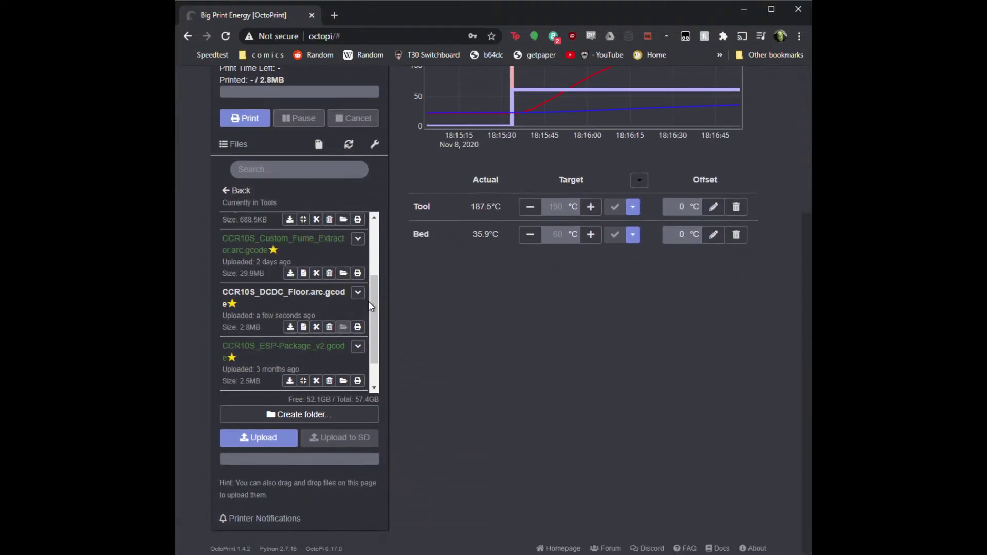
left_click(358, 292)
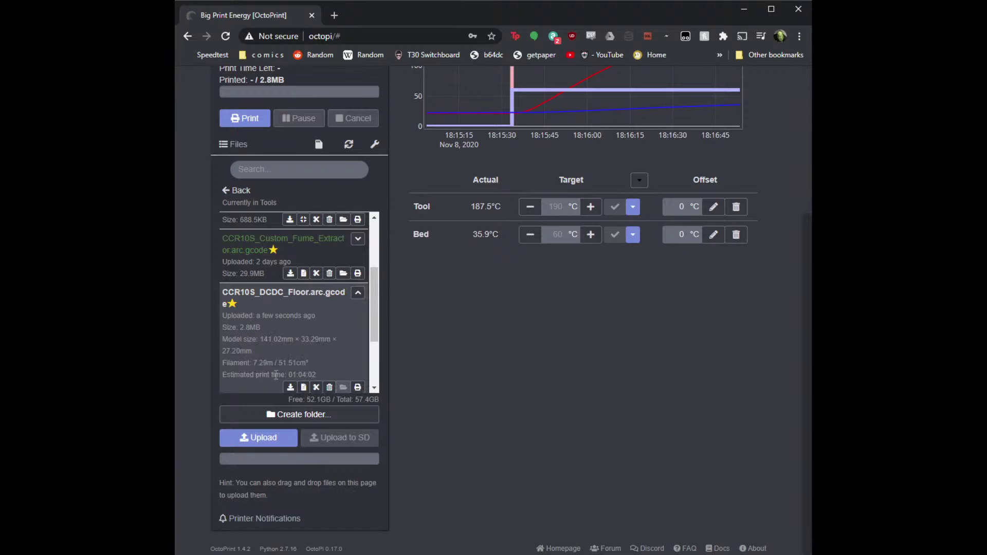
scroll(762, 276, "up", 5)
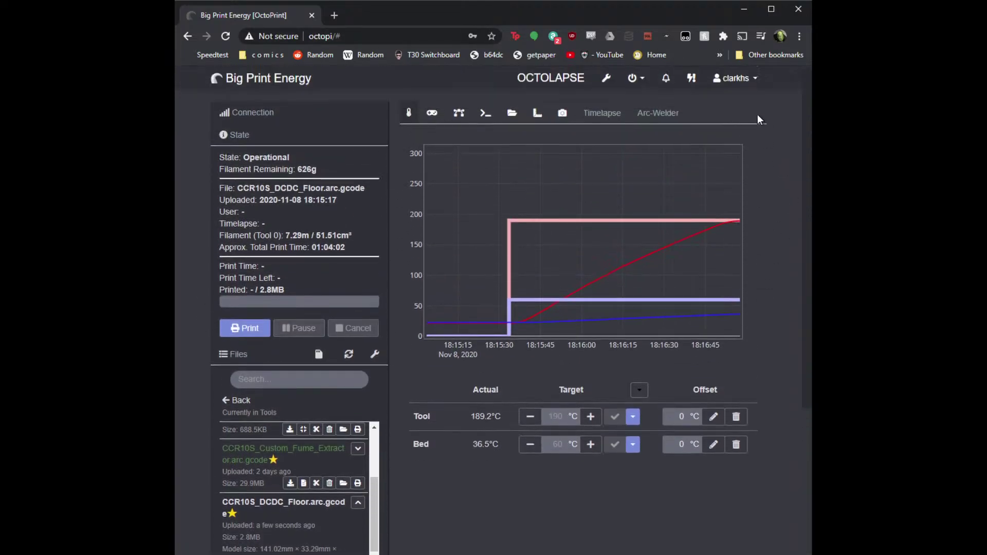
Reboot the OctoPrint system and confirm the reboot.
left_click(636, 78)
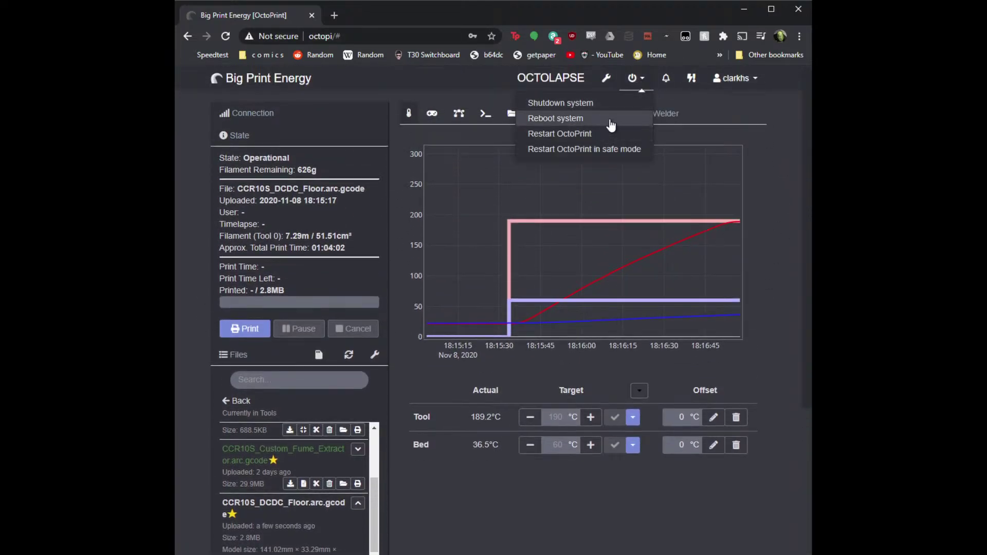
left_click(611, 121)
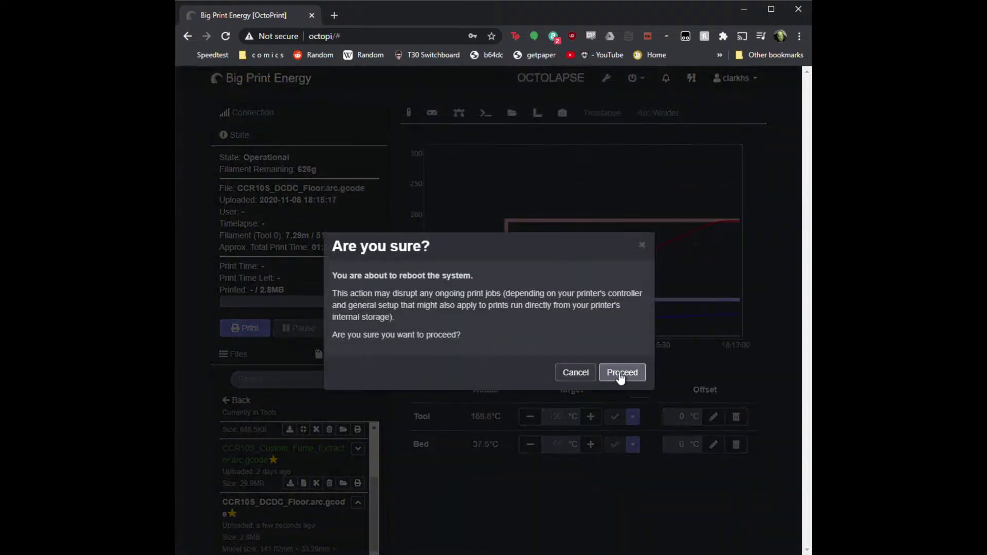
left_click(621, 373)
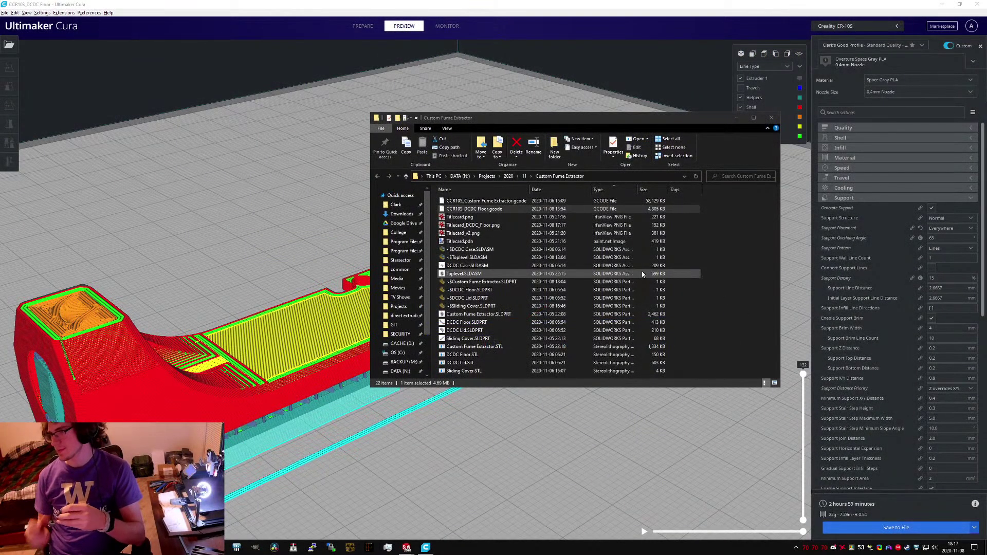
right_click(648, 250)
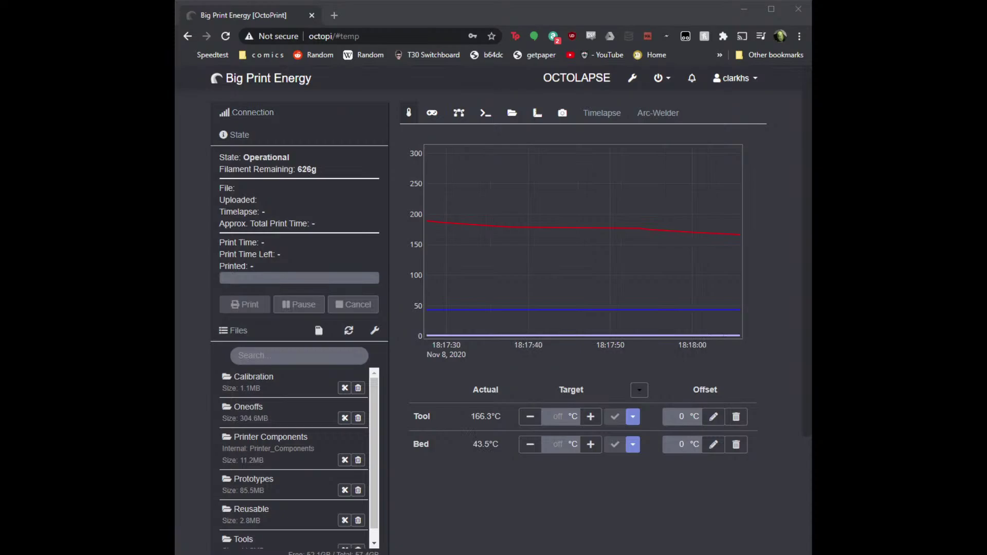
Set the PLA preheat targets of 190°C tool and 60°C bed after the reboot, and open the Tools folder.
left_click(639, 390)
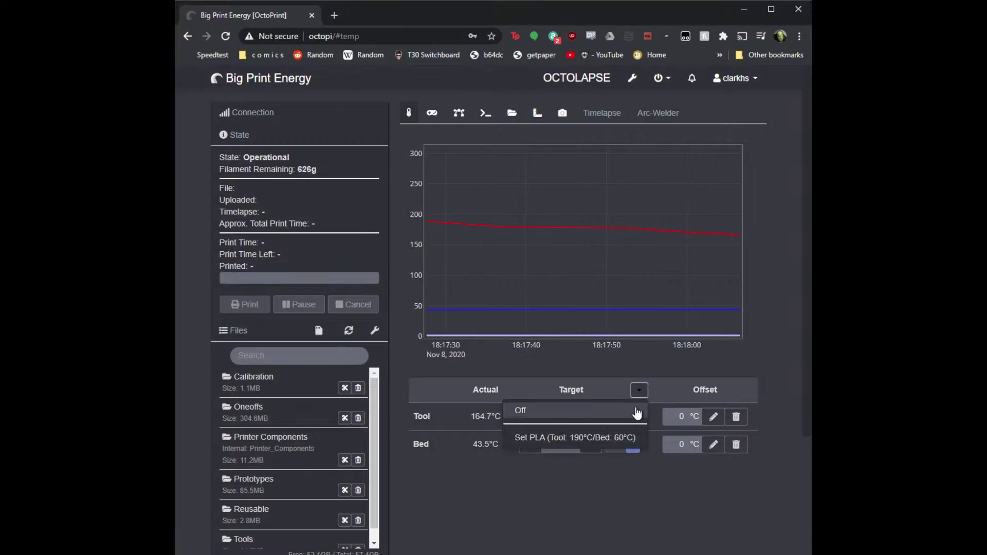
left_click(617, 435)
scroll(288, 453, "down", 1)
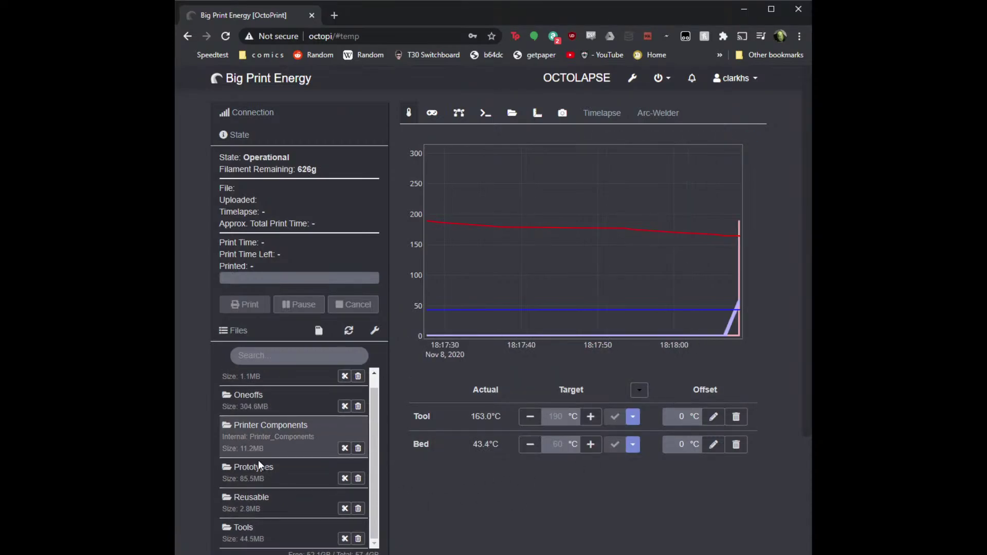
left_click(247, 527)
scroll(335, 314, "down", 2)
scroll(335, 313, "down", 1)
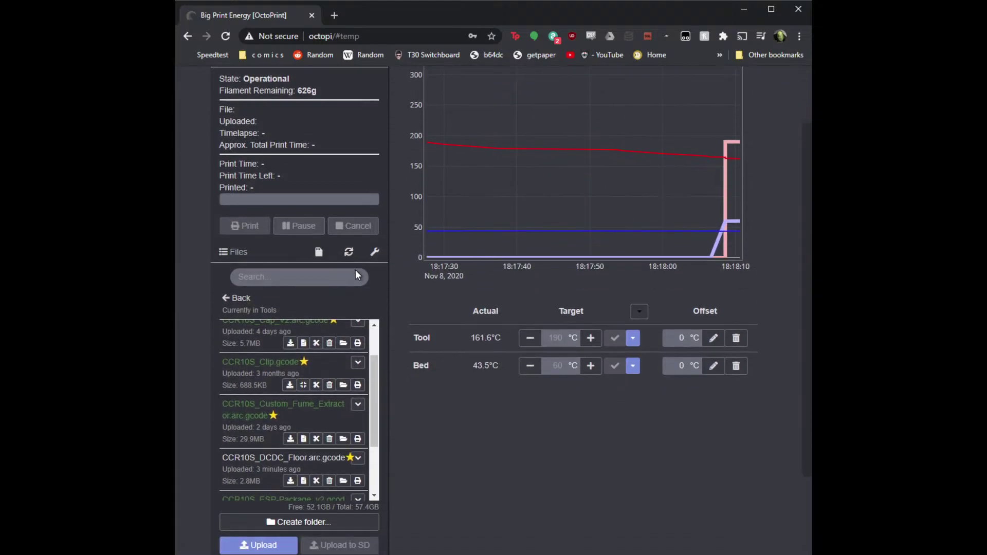
Expand the details of CCR10S_DCDC_Floor.arc.gcode in the Tools folder and load the file for printing.
left_click(358, 457)
scroll(369, 341, "down", 1)
scroll(406, 419, "down", 1)
scroll(329, 386, "down", 2)
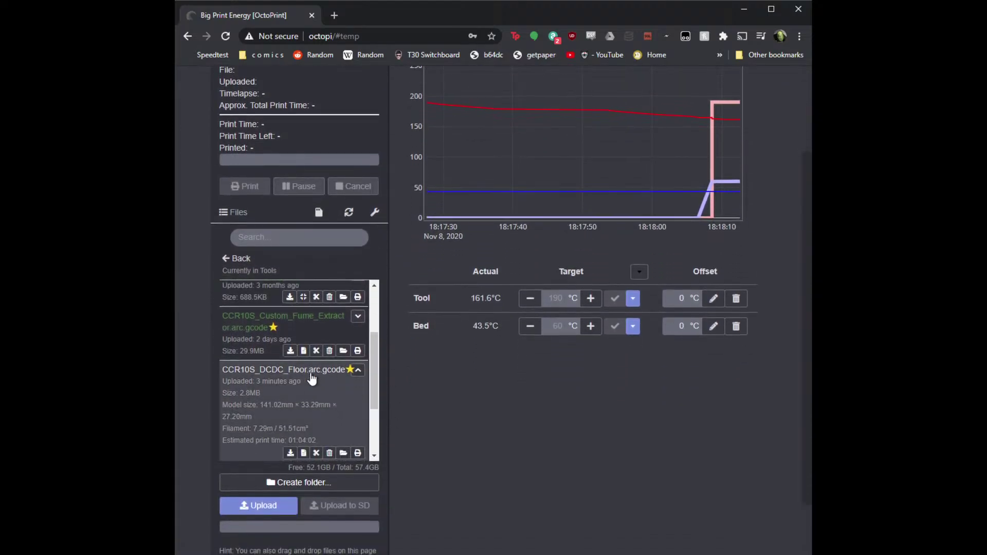
left_click(342, 385)
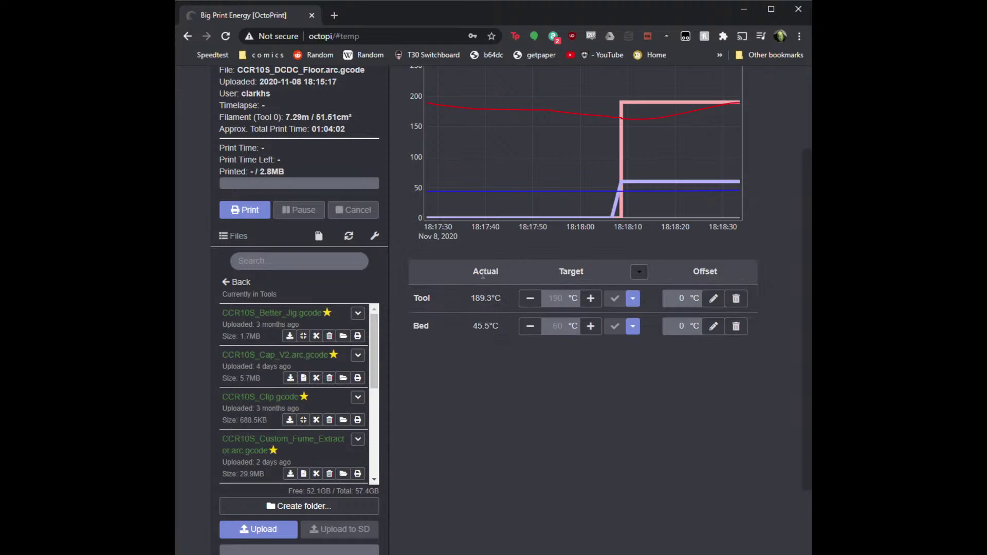
scroll(654, 486, "up", 2)
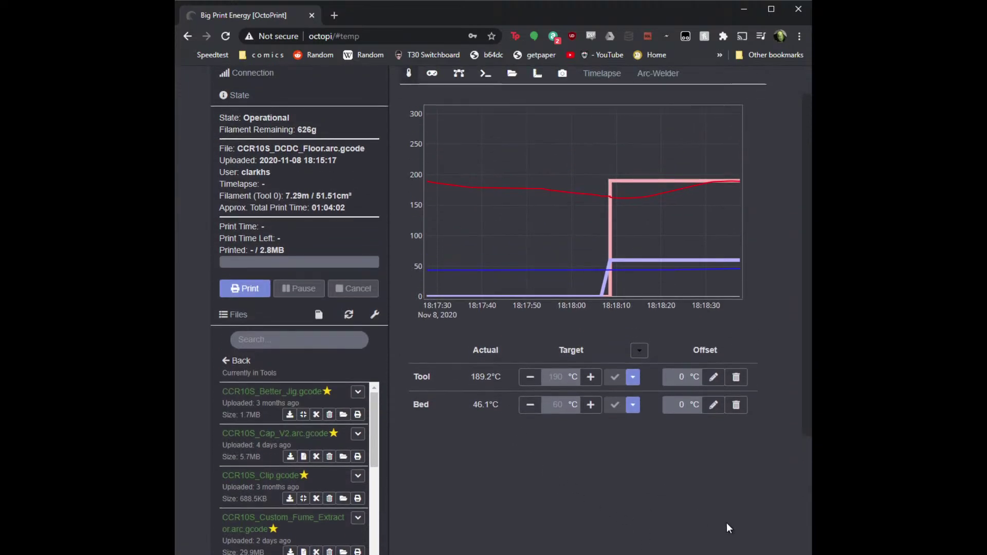